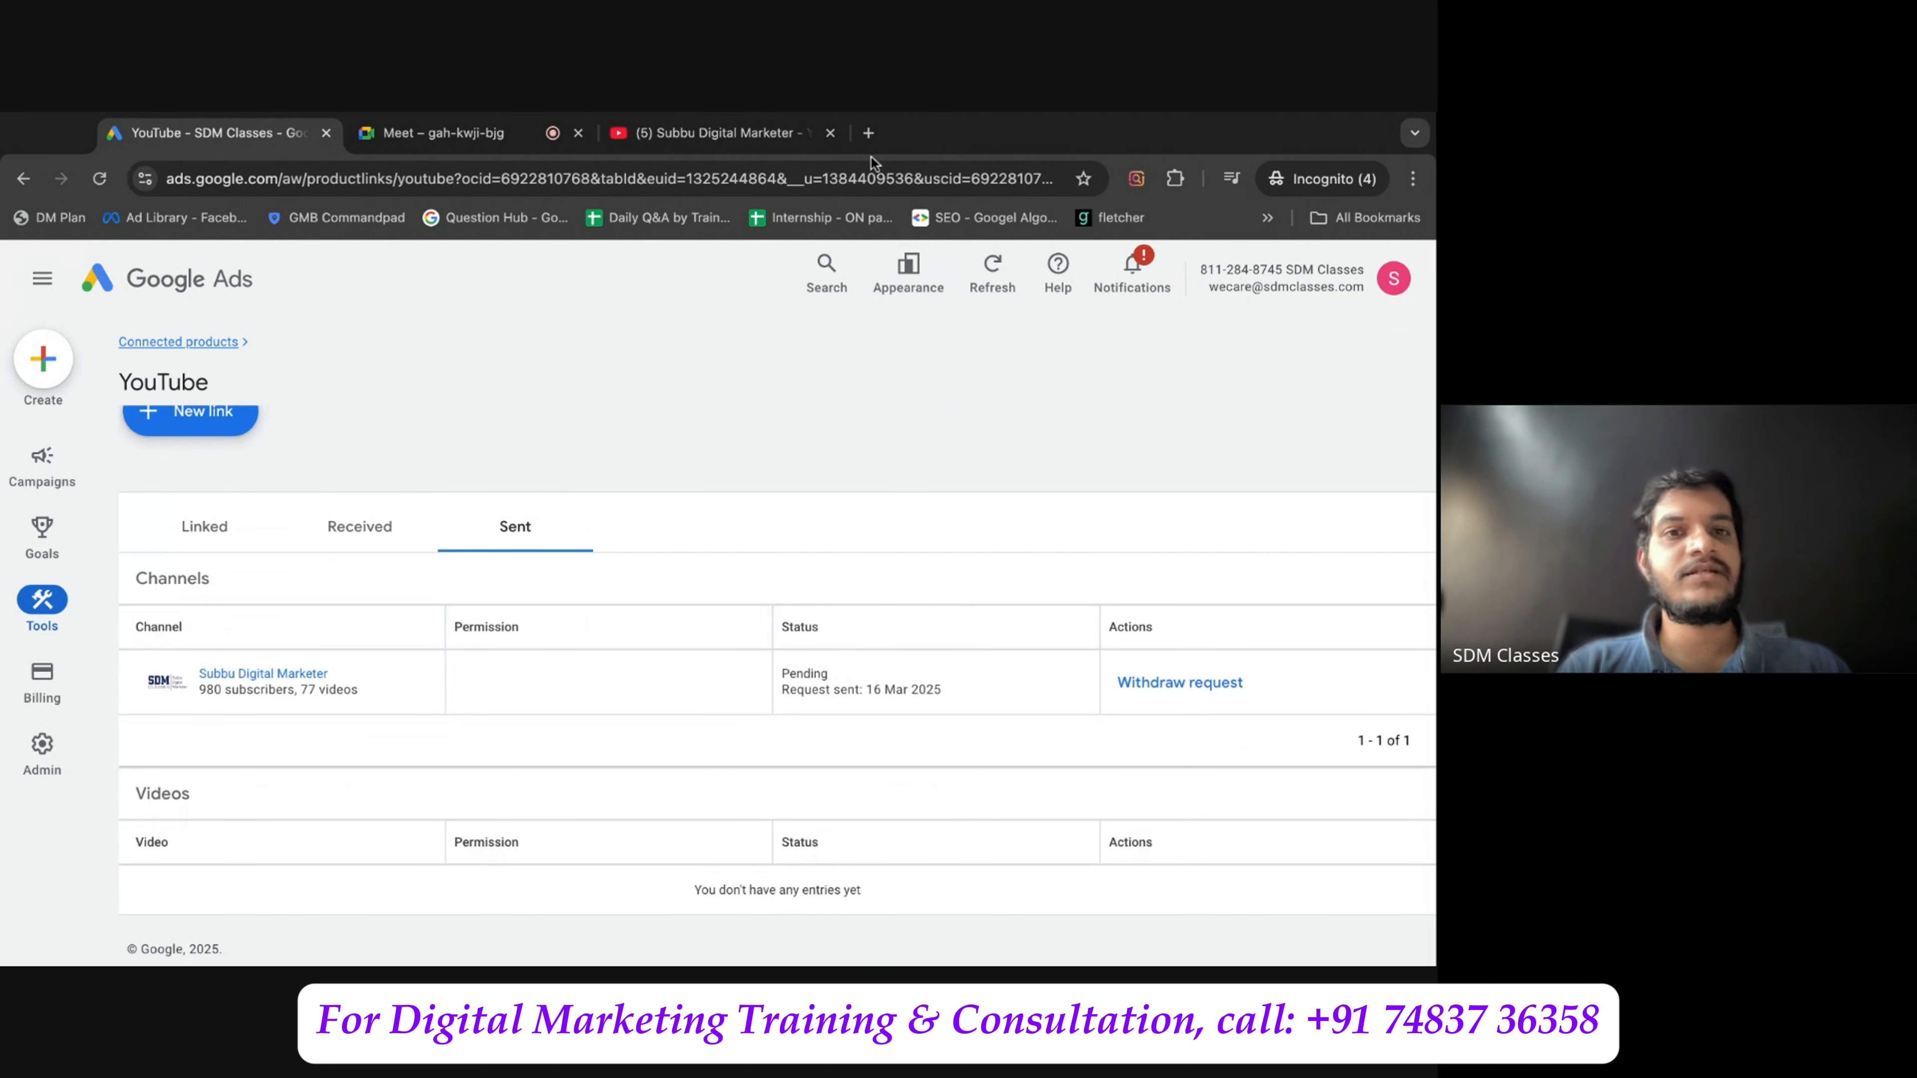
Reload the YouTube product links page and hide the notice about no ads running.
{"action": "left_click", "coordinate": [1436, 475]}
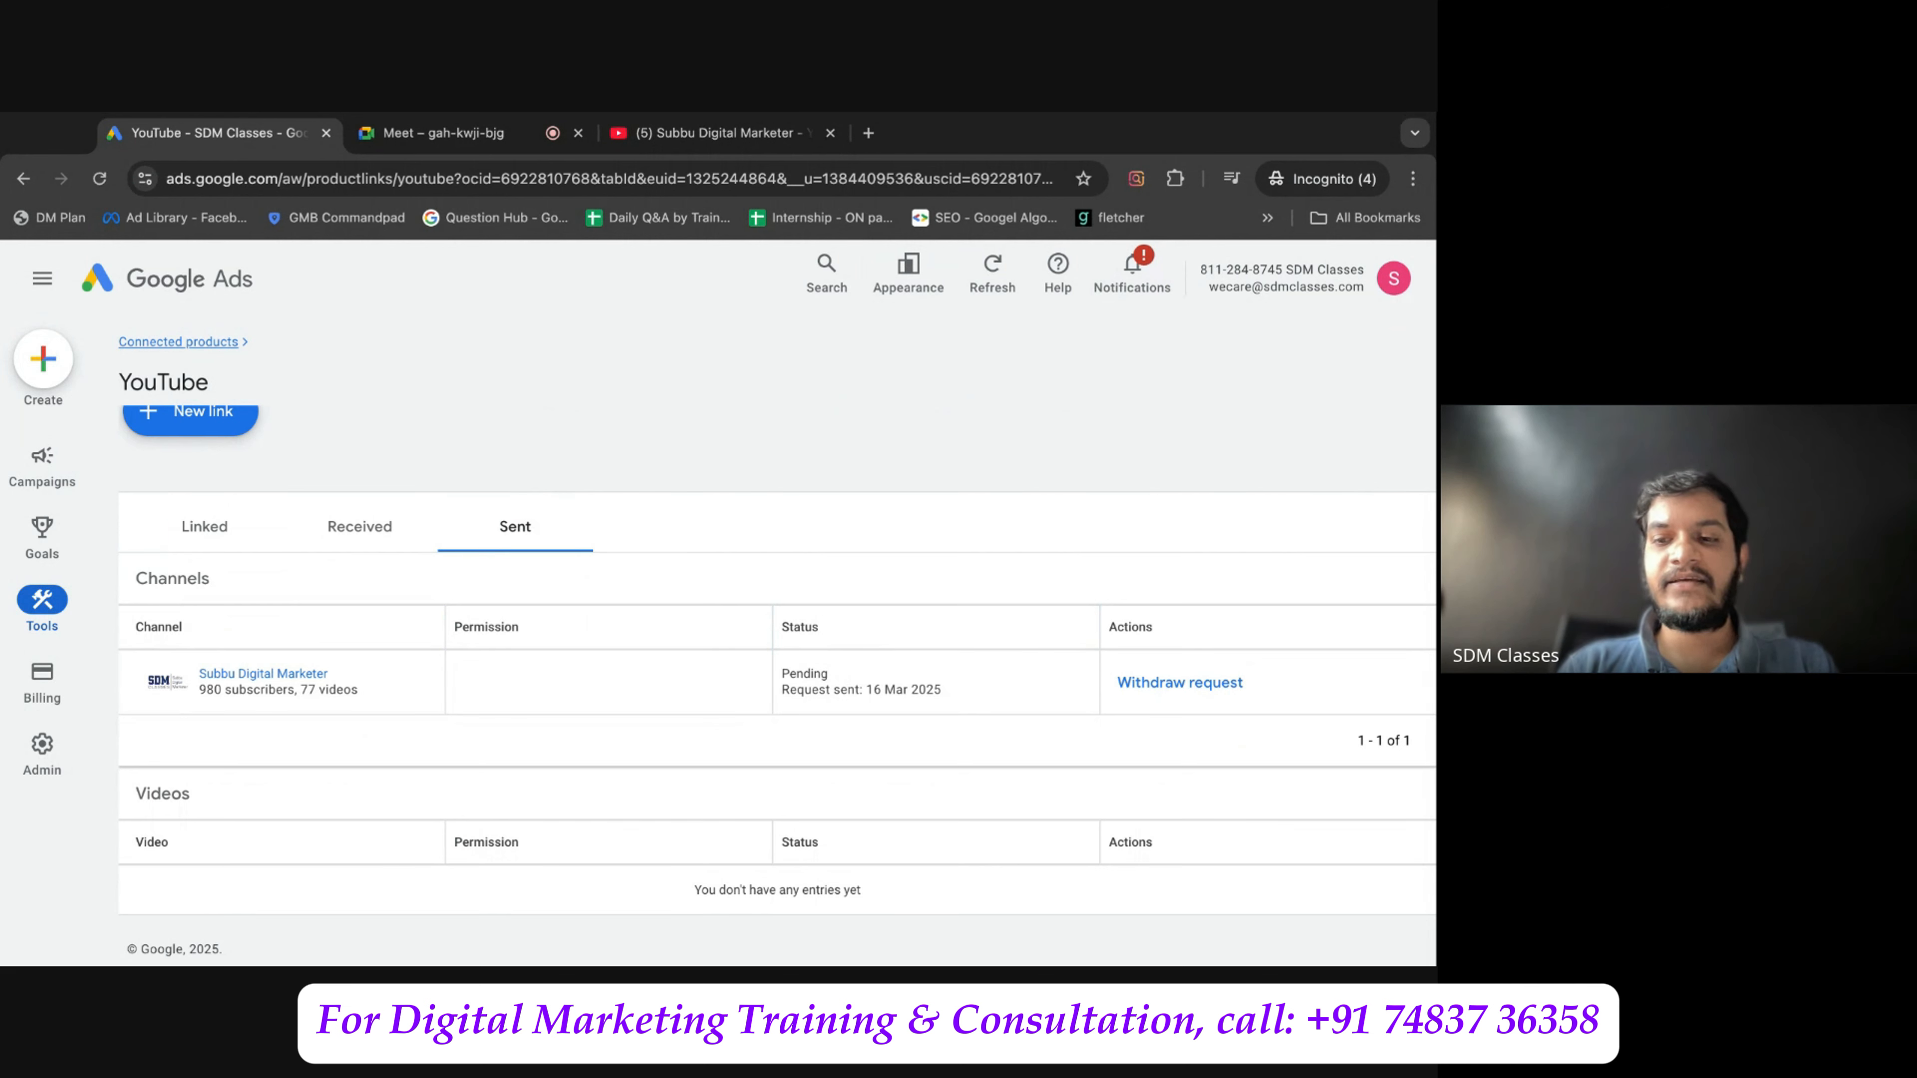
{"action": "key", "text": "super+Tab"}
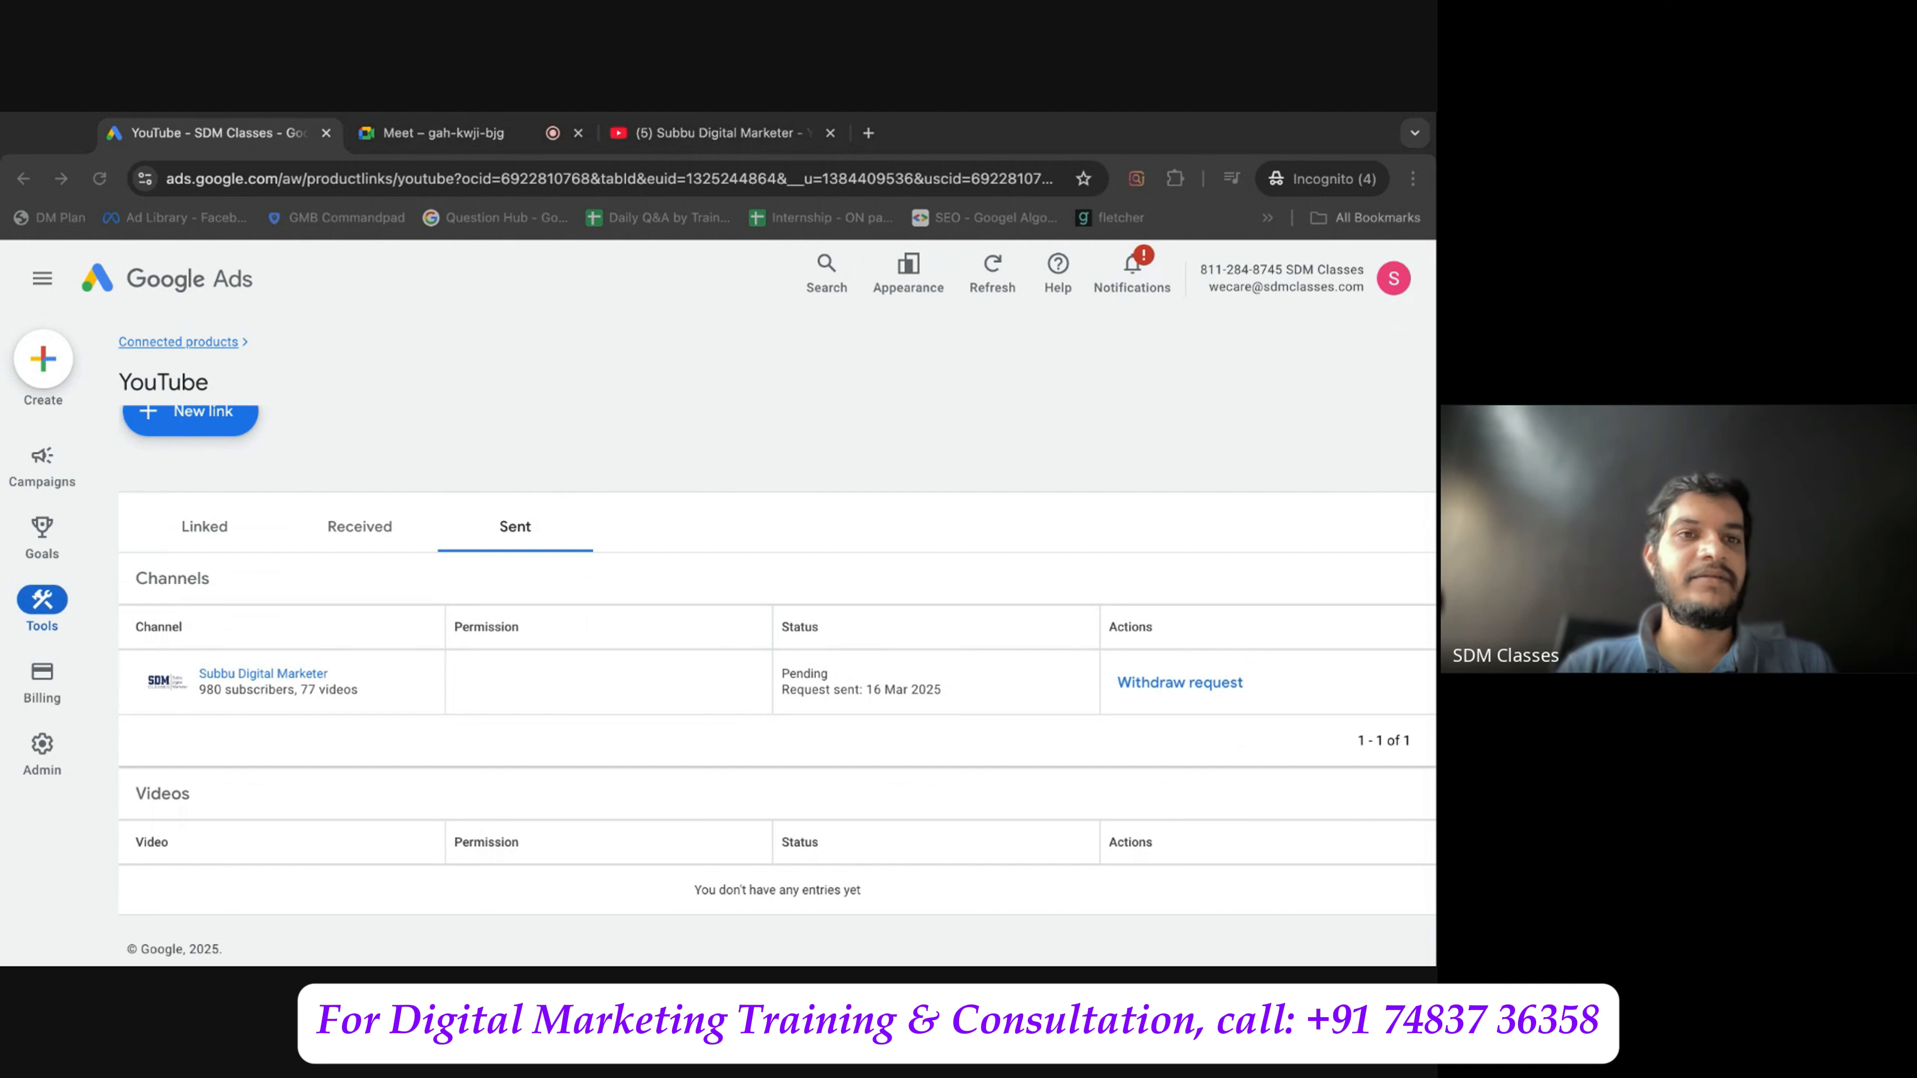
{"action": "key", "text": "super+Tab"}
{"action": "left_click", "coordinate": [99, 181]}
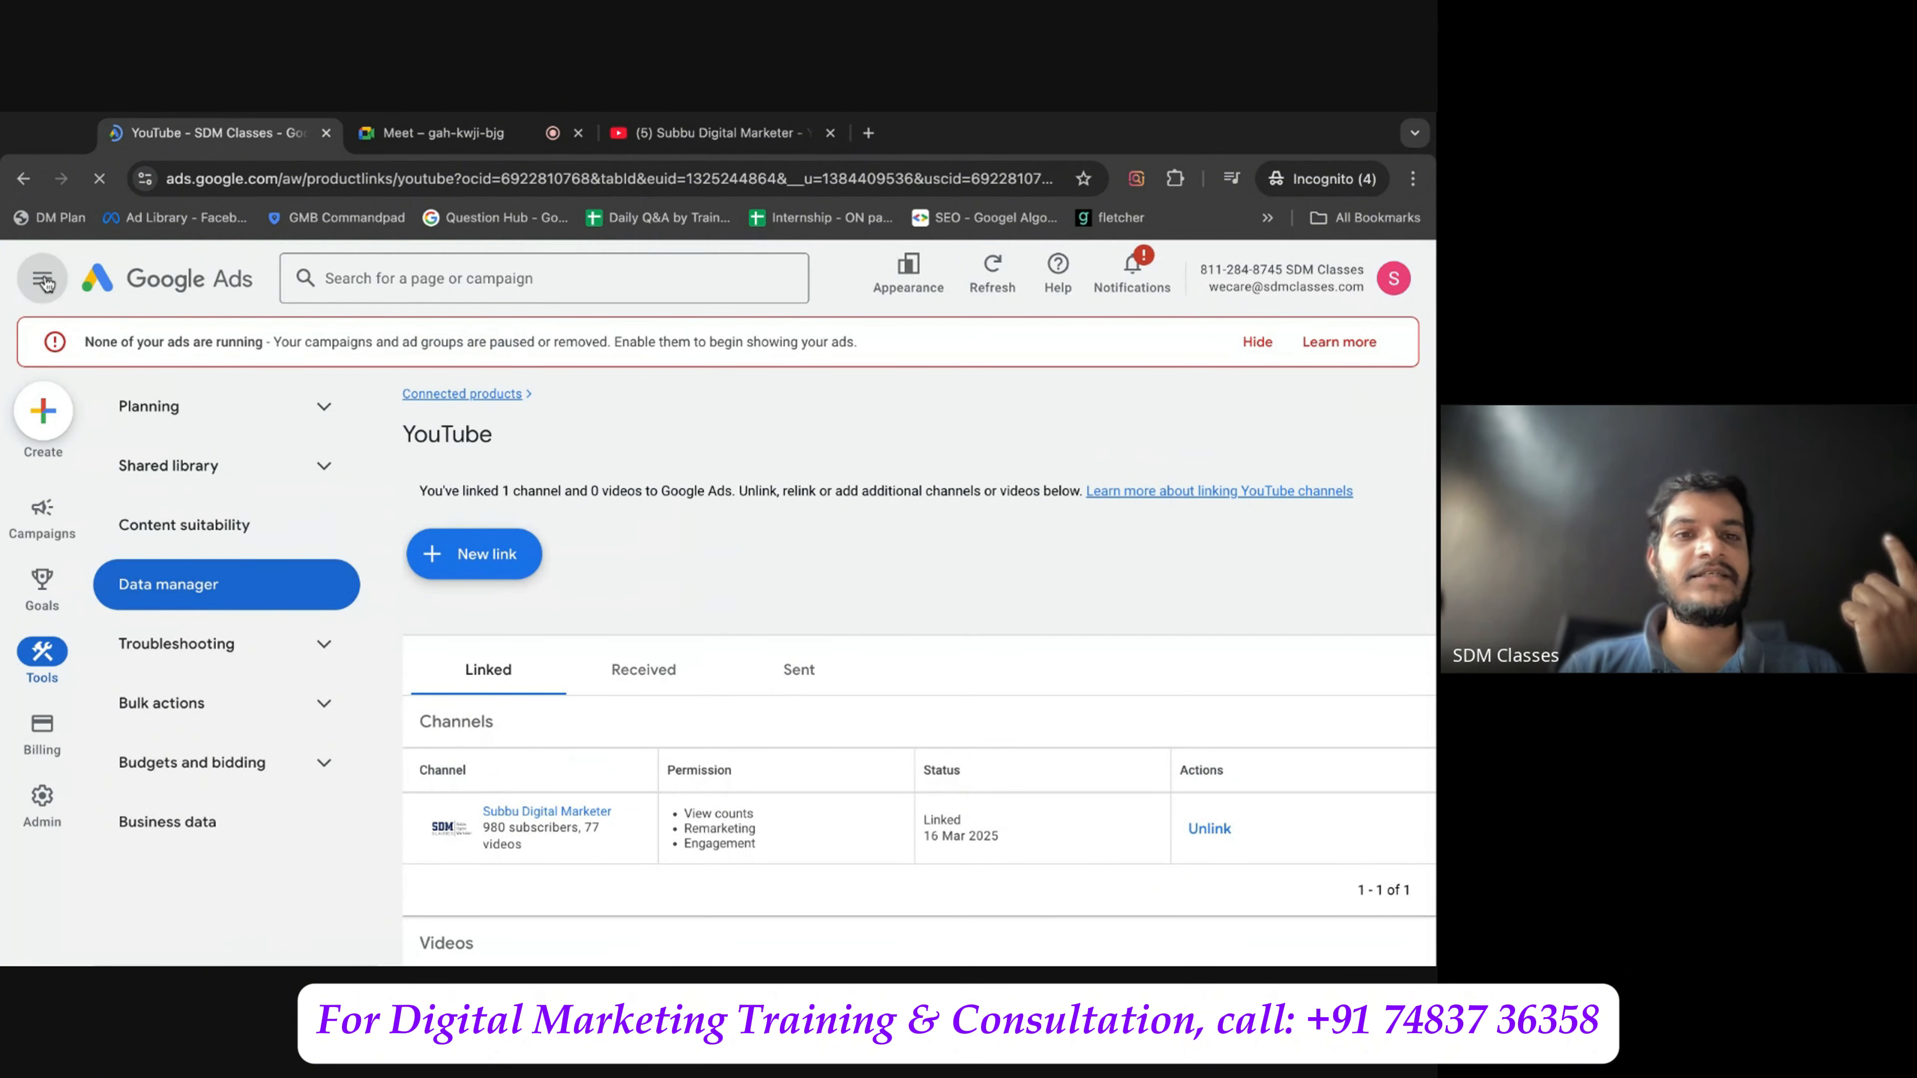
{"action": "left_click", "coordinate": [1256, 342]}
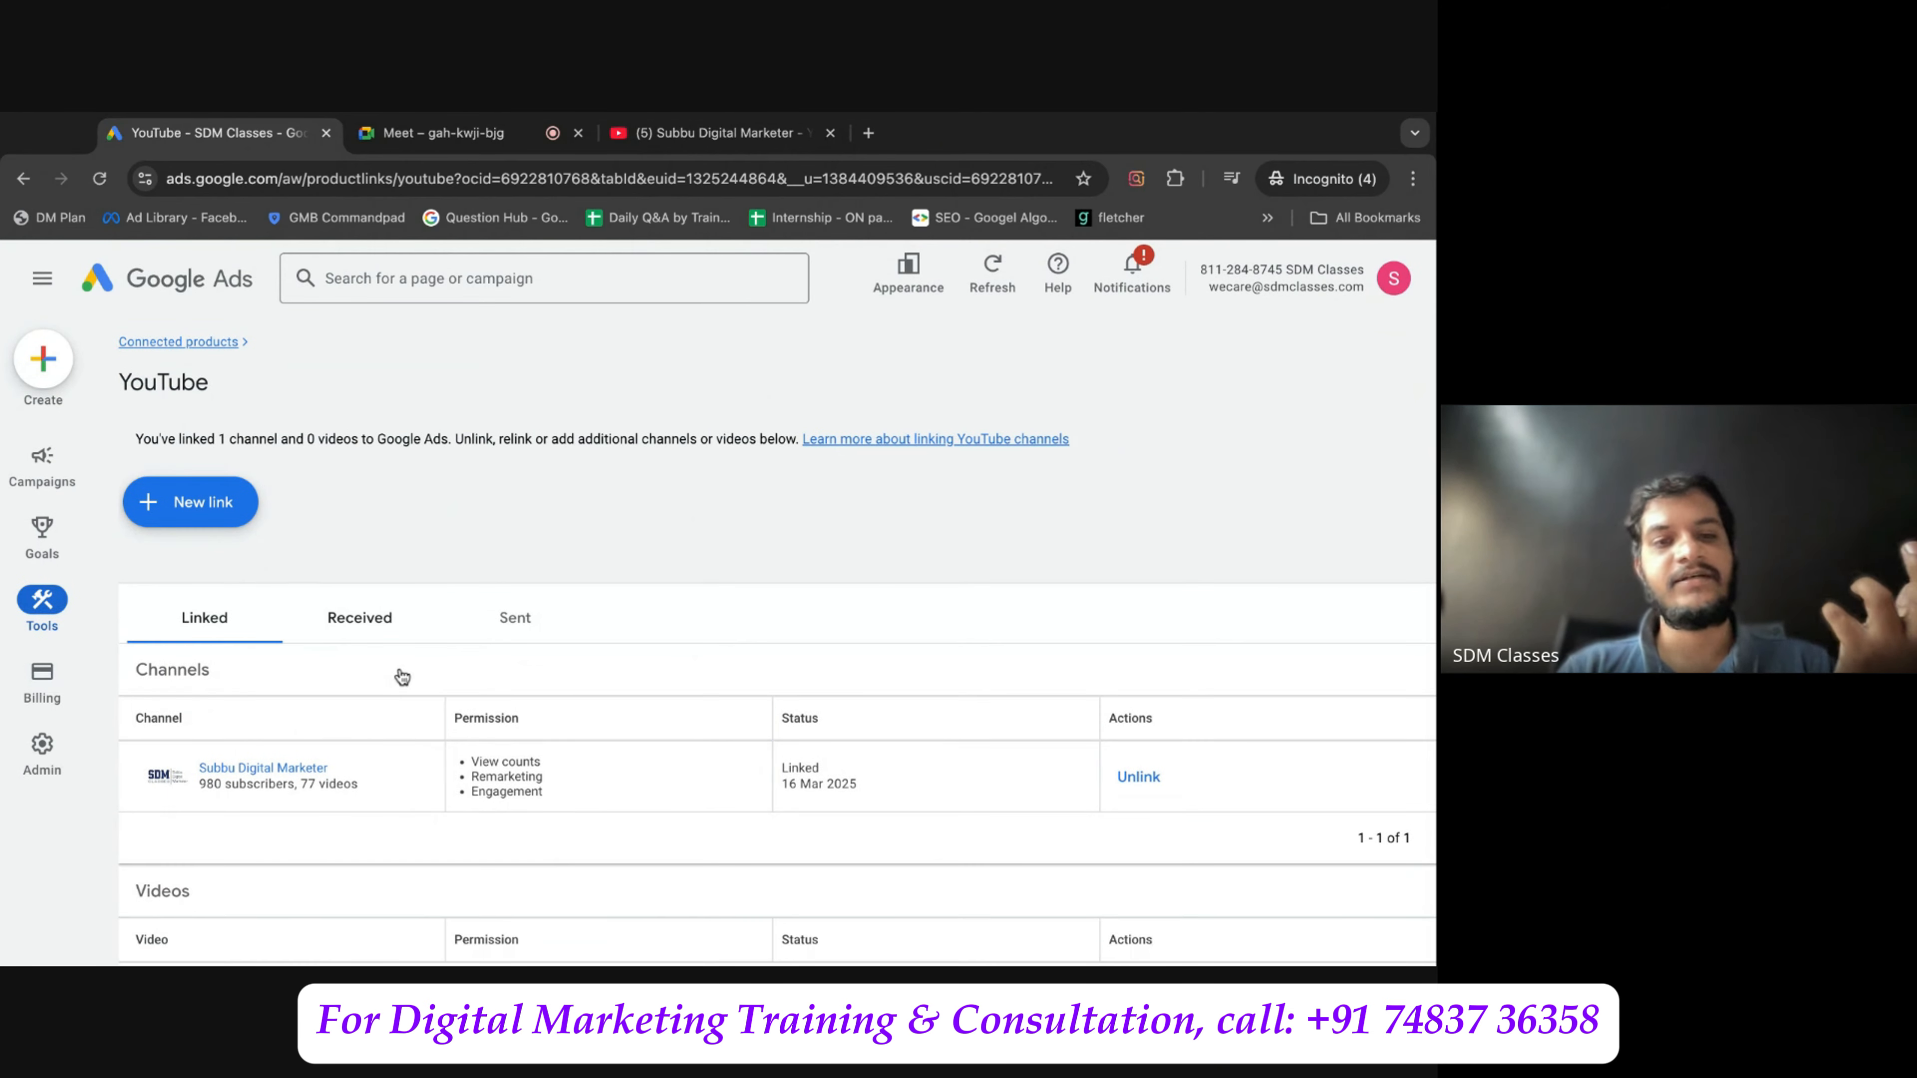
Check the sent link requests and the linked channel's status on the YouTube links page.
{"action": "left_click", "coordinate": [515, 617]}
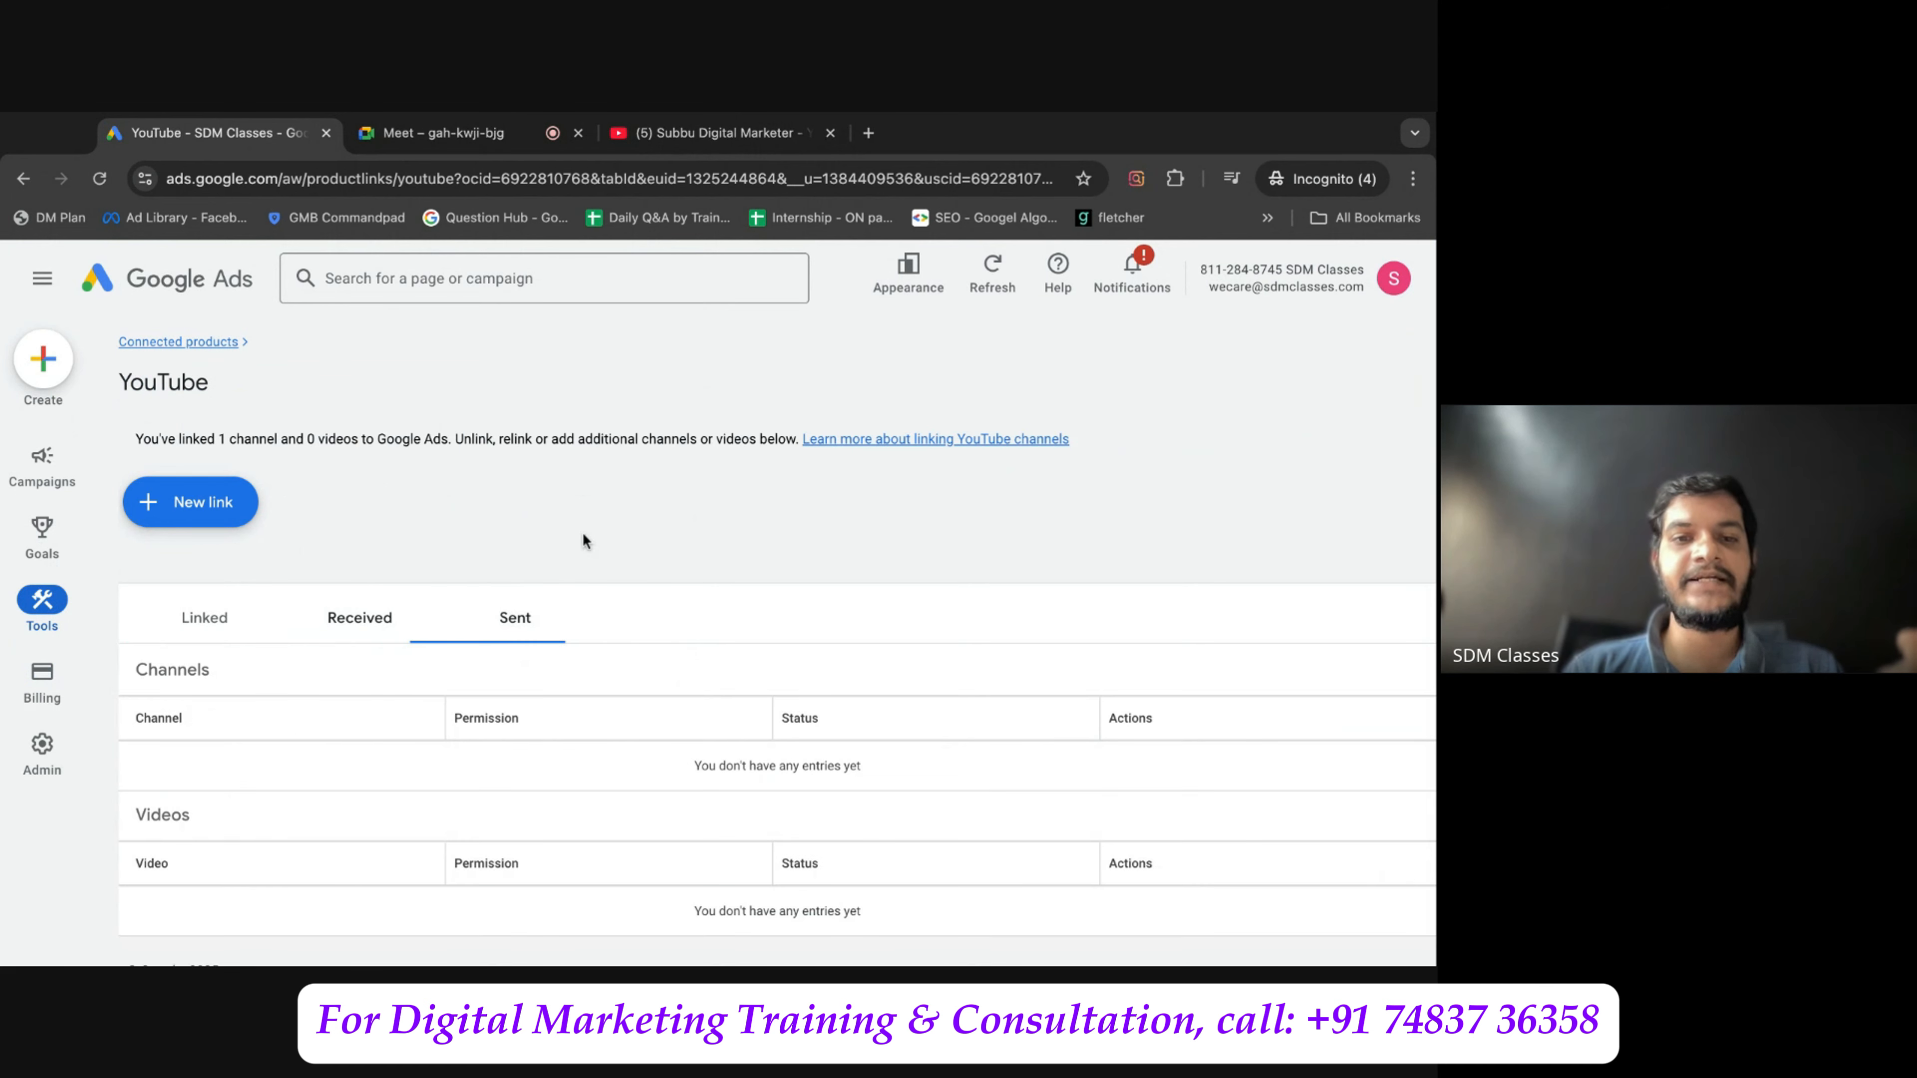
{"action": "left_click", "coordinate": [204, 618]}
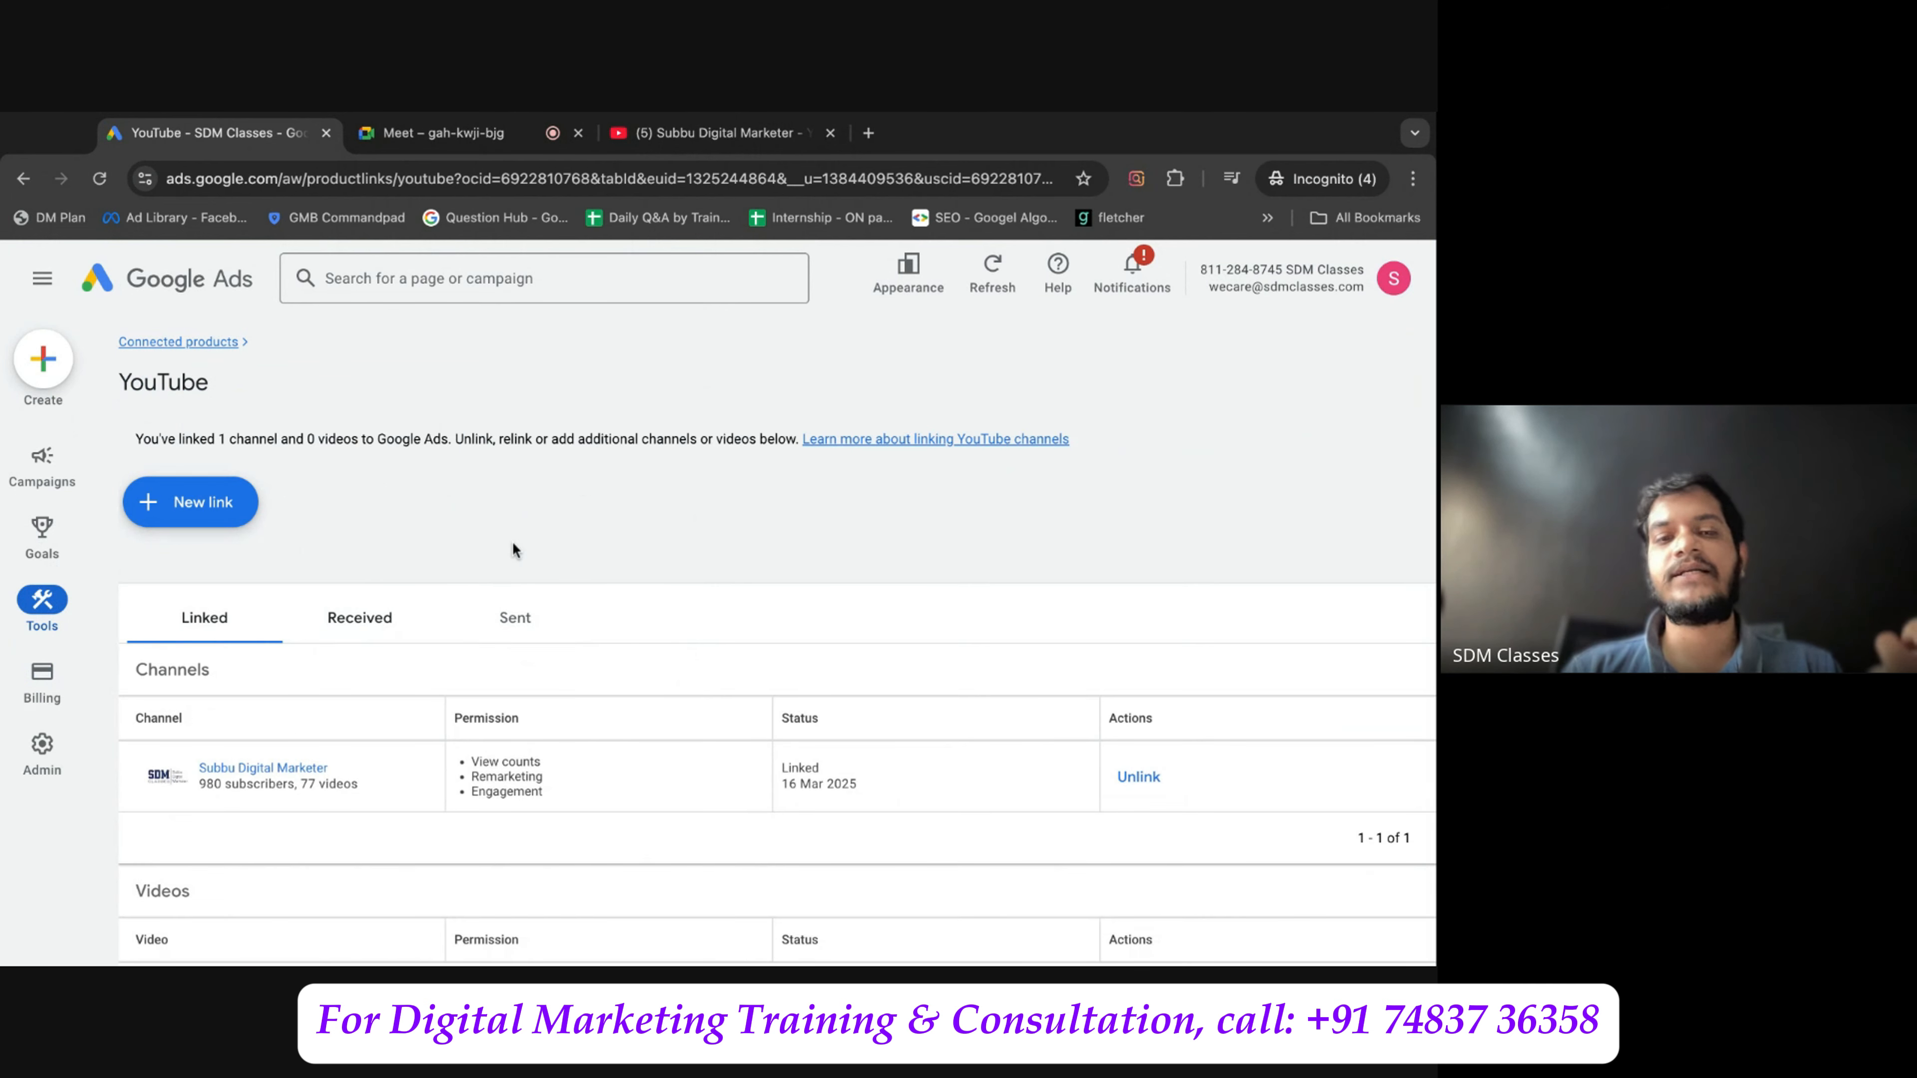
{"action": "triple_click", "coordinate": [866, 784]}
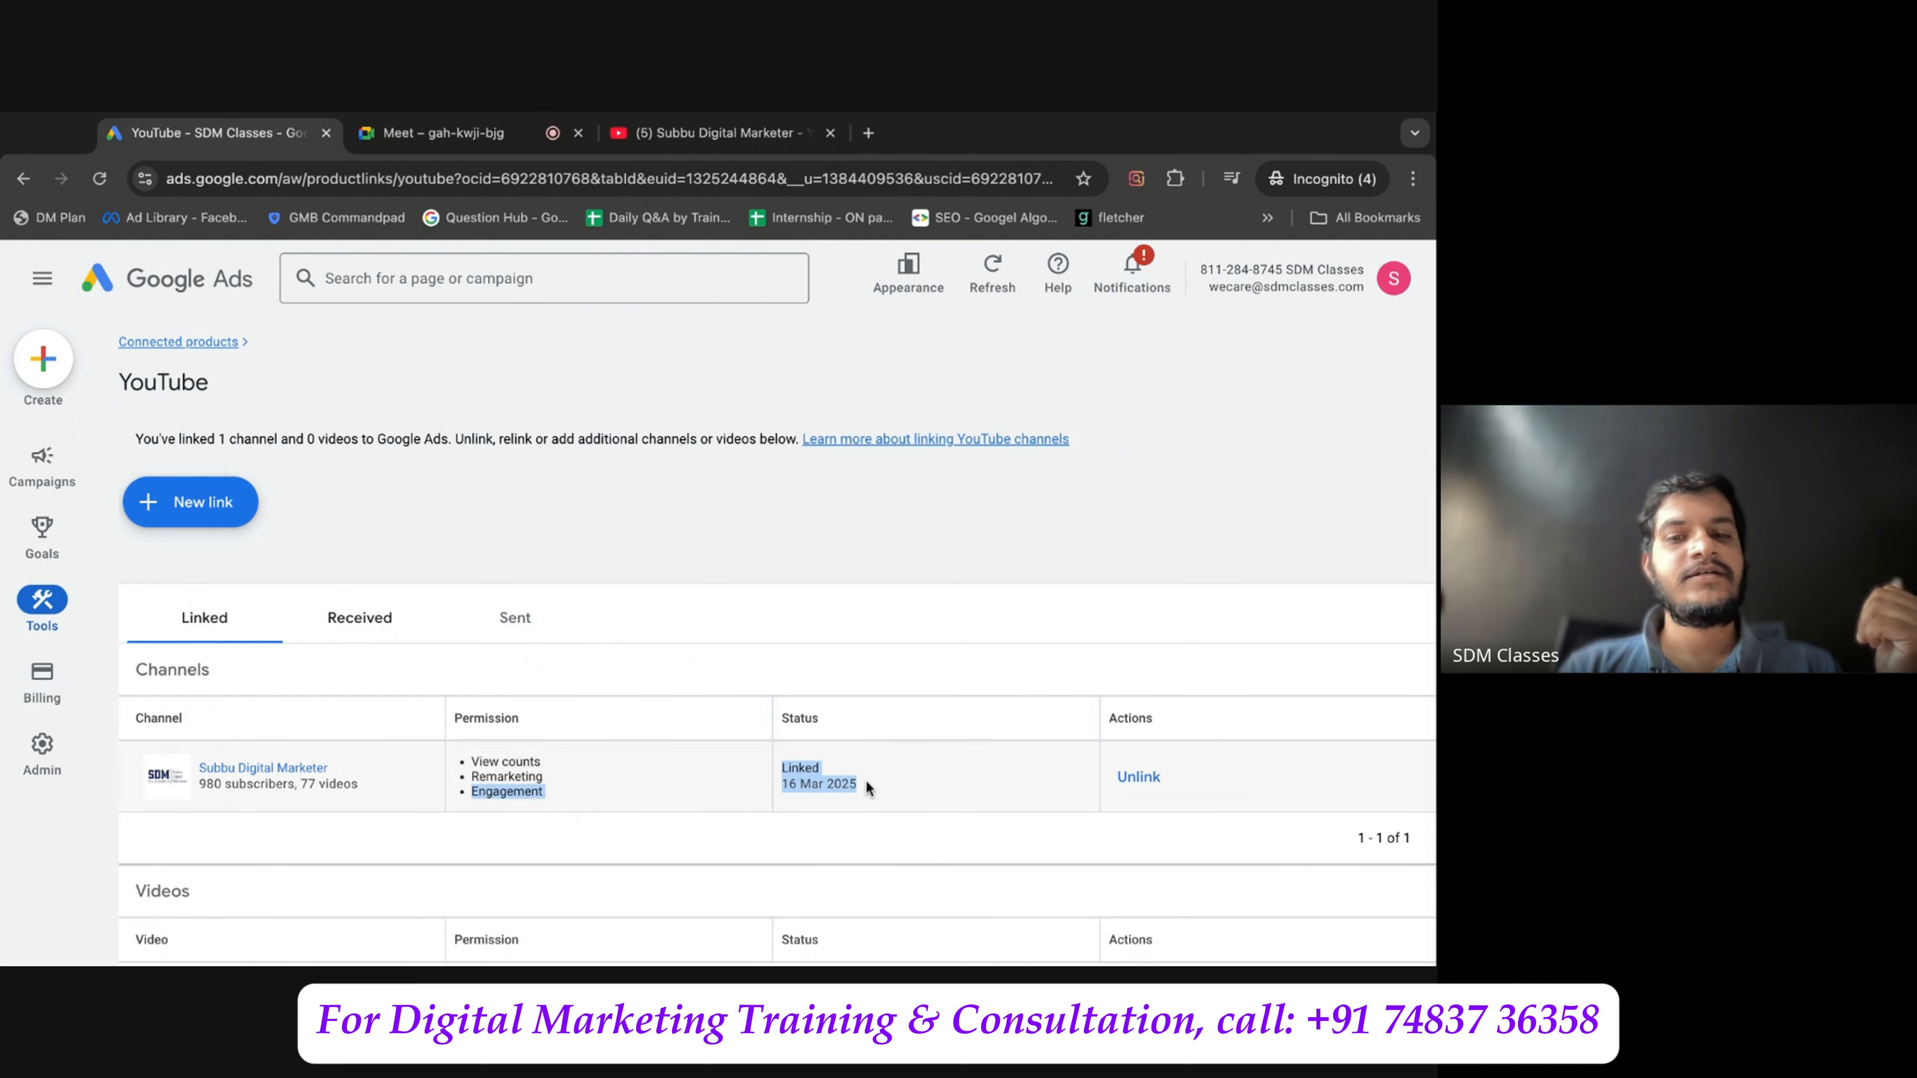
{"action": "triple_click", "coordinate": [866, 784]}
{"action": "left_click", "coordinate": [761, 687]}
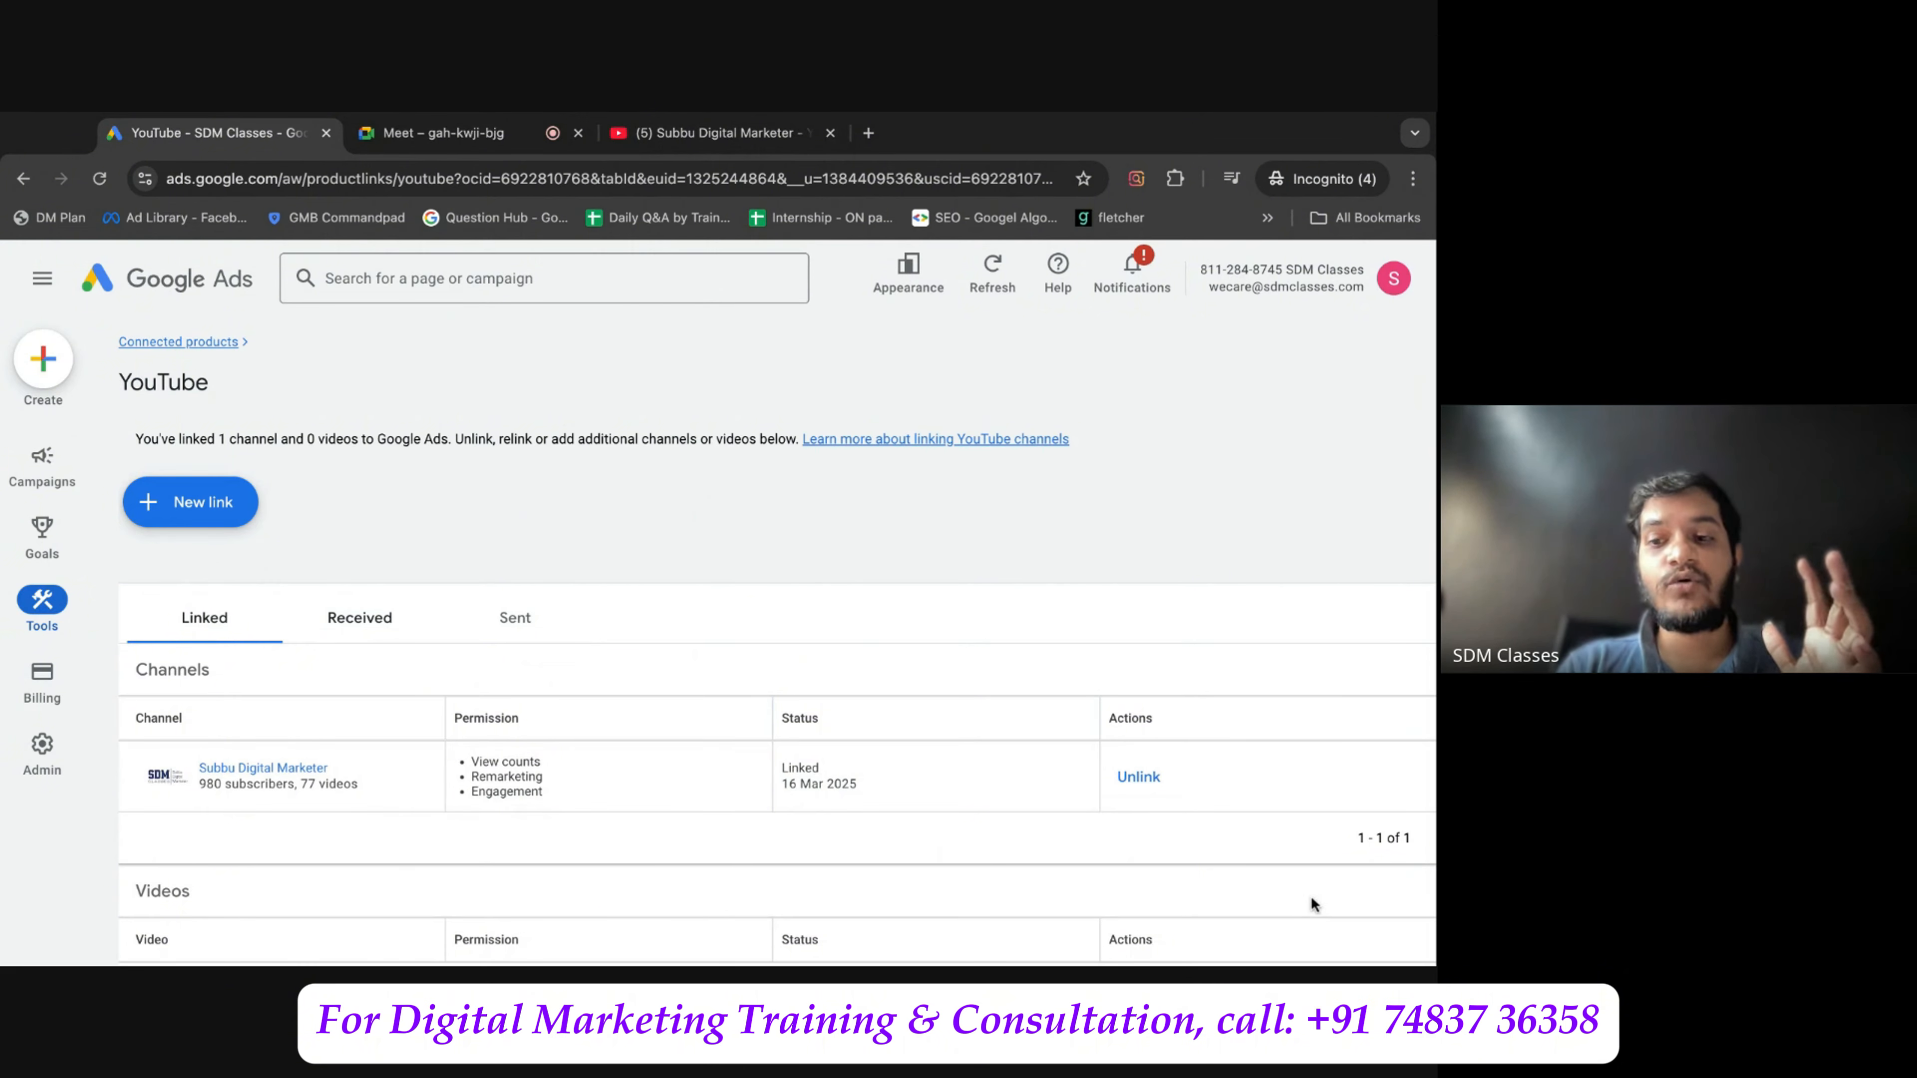
Open the Conversions summary page under Goals.
{"action": "key", "text": "super+Tab"}
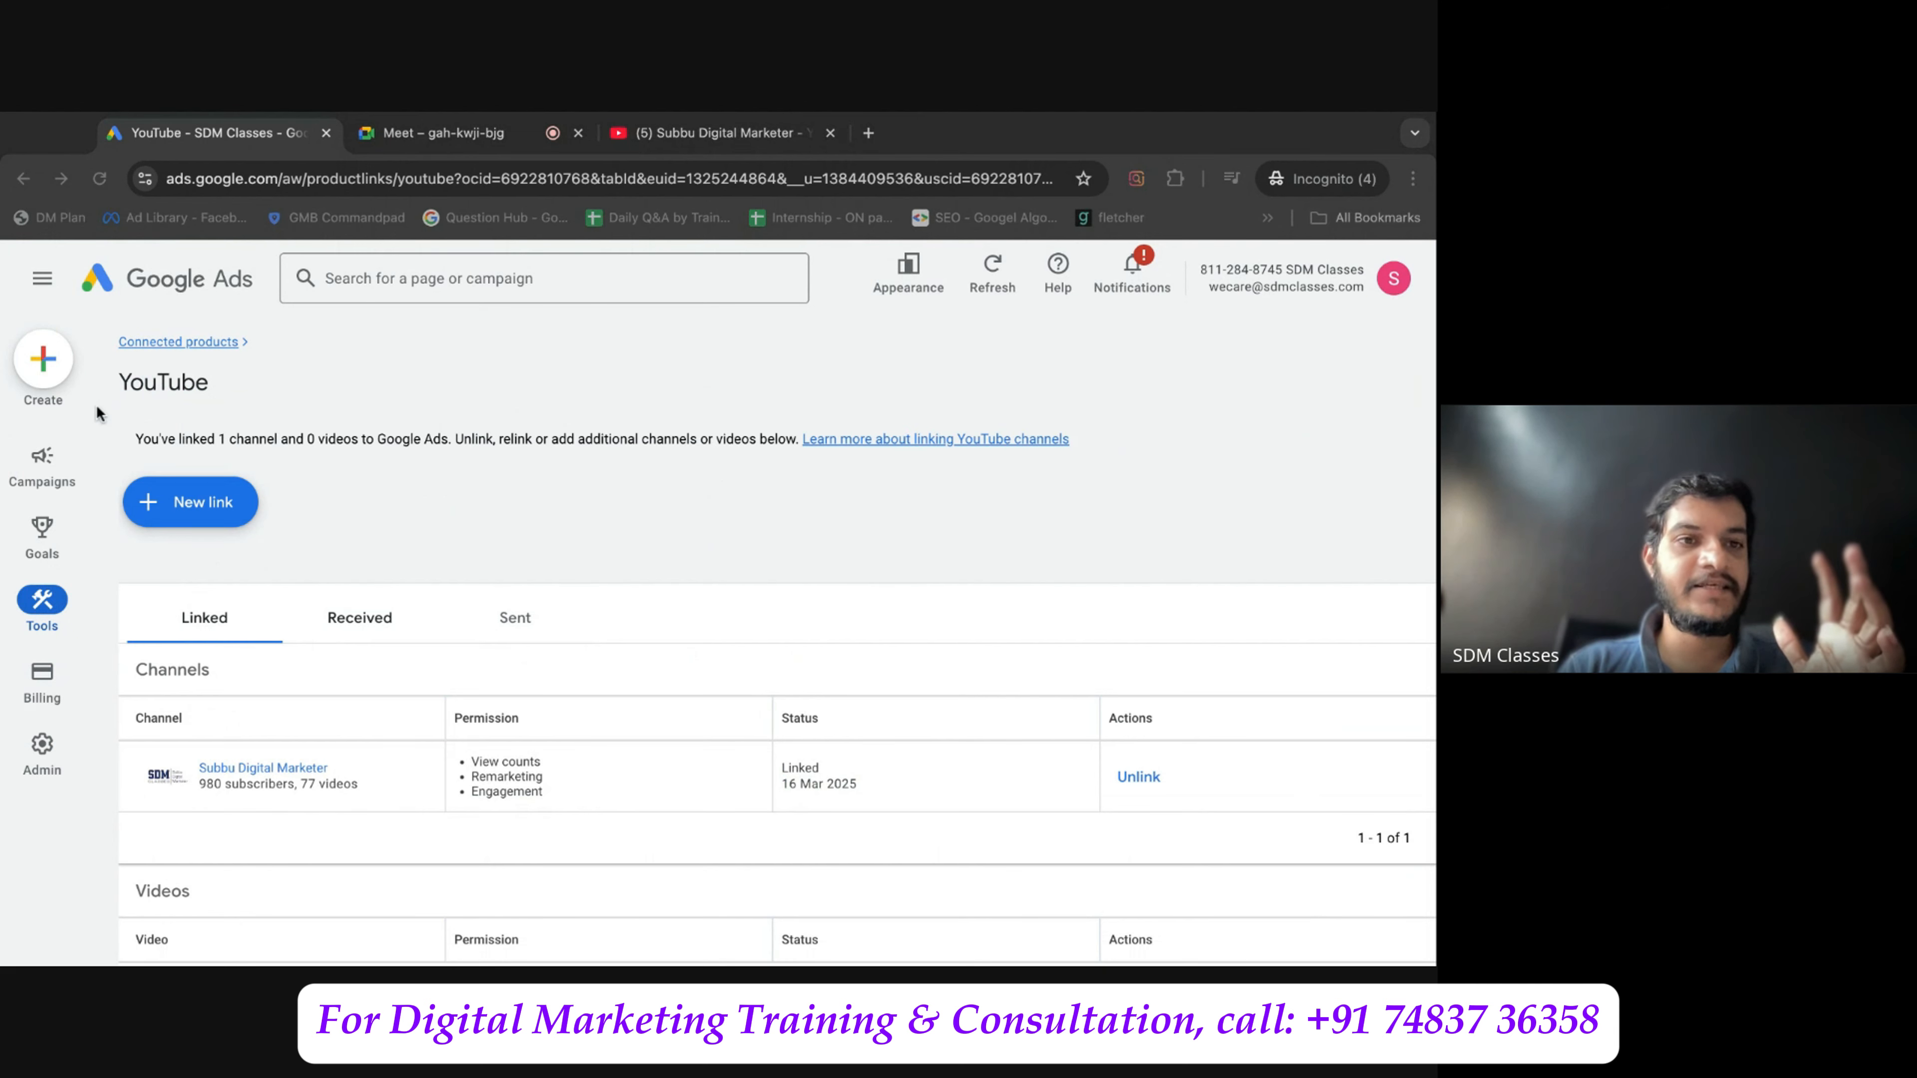
{"action": "left_click", "coordinate": [78, 415]}
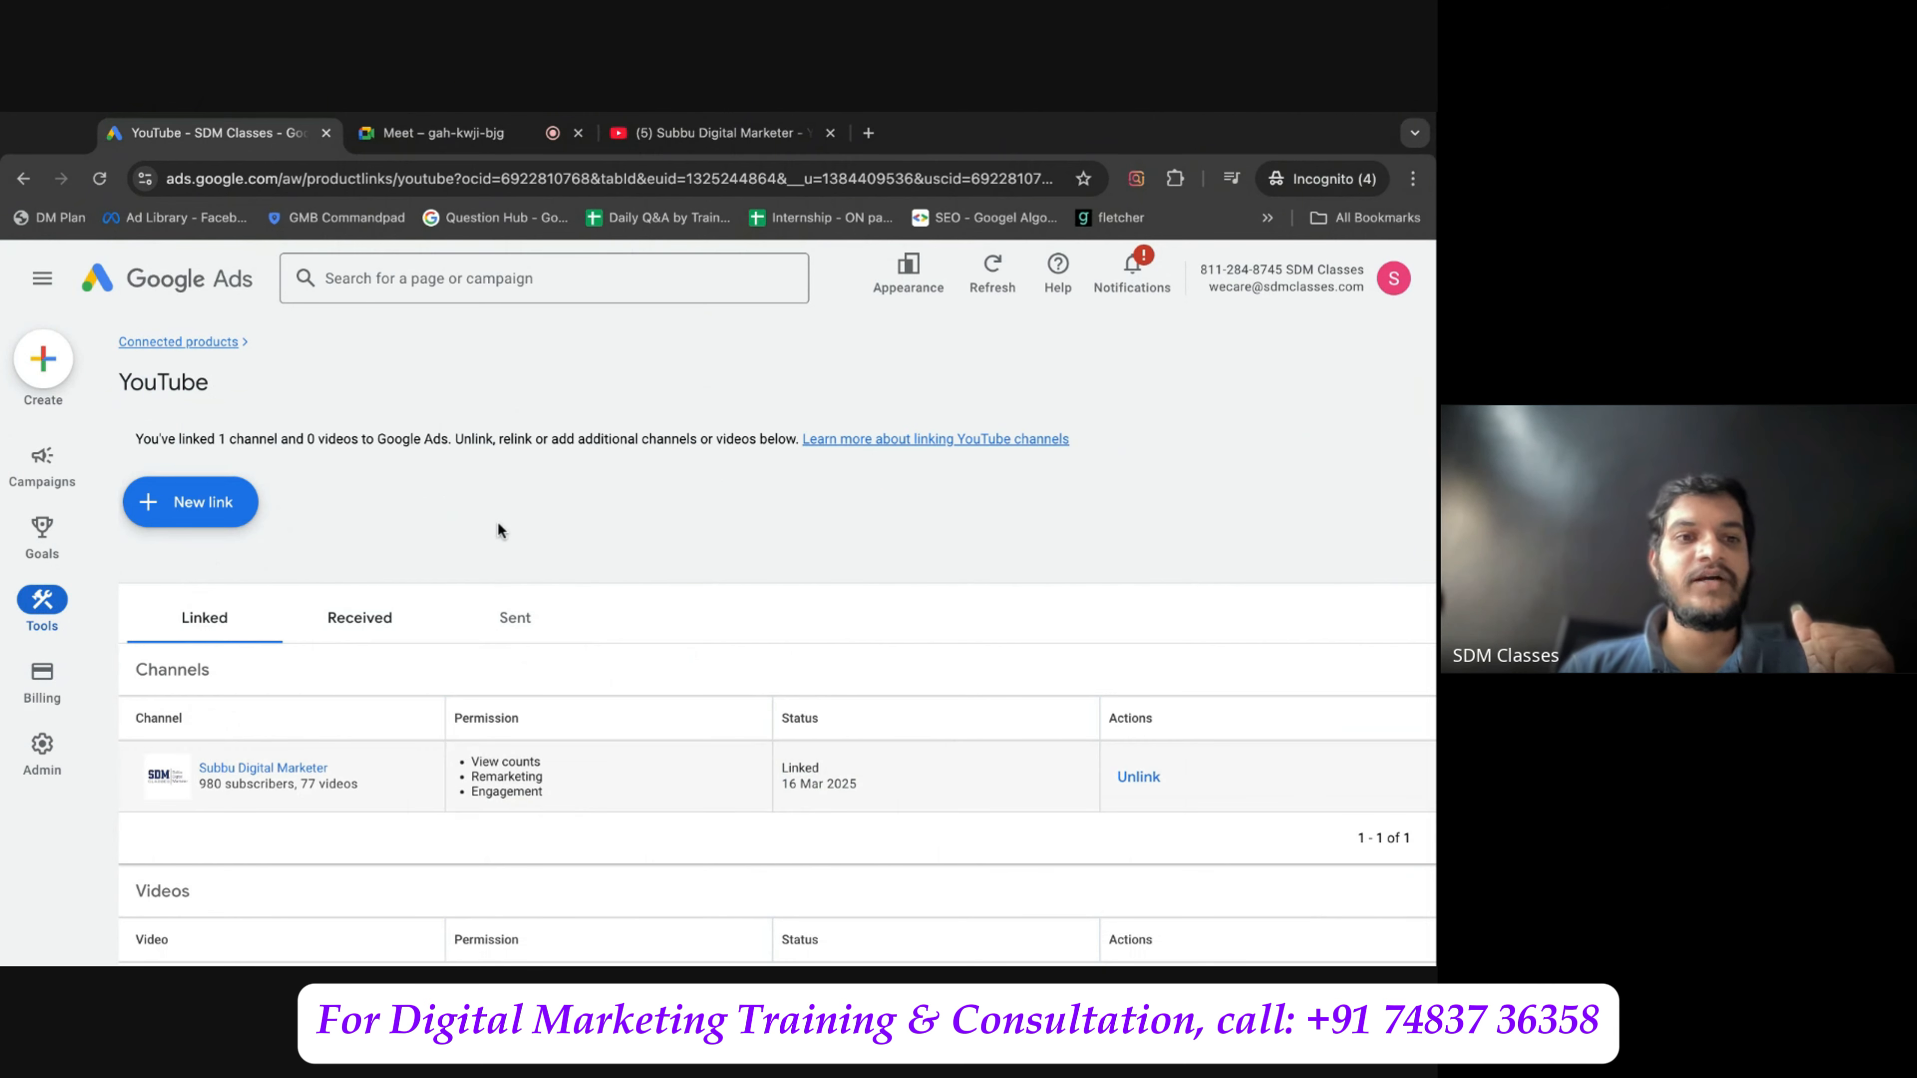
{"action": "mouse_move", "coordinate": [67, 548]}
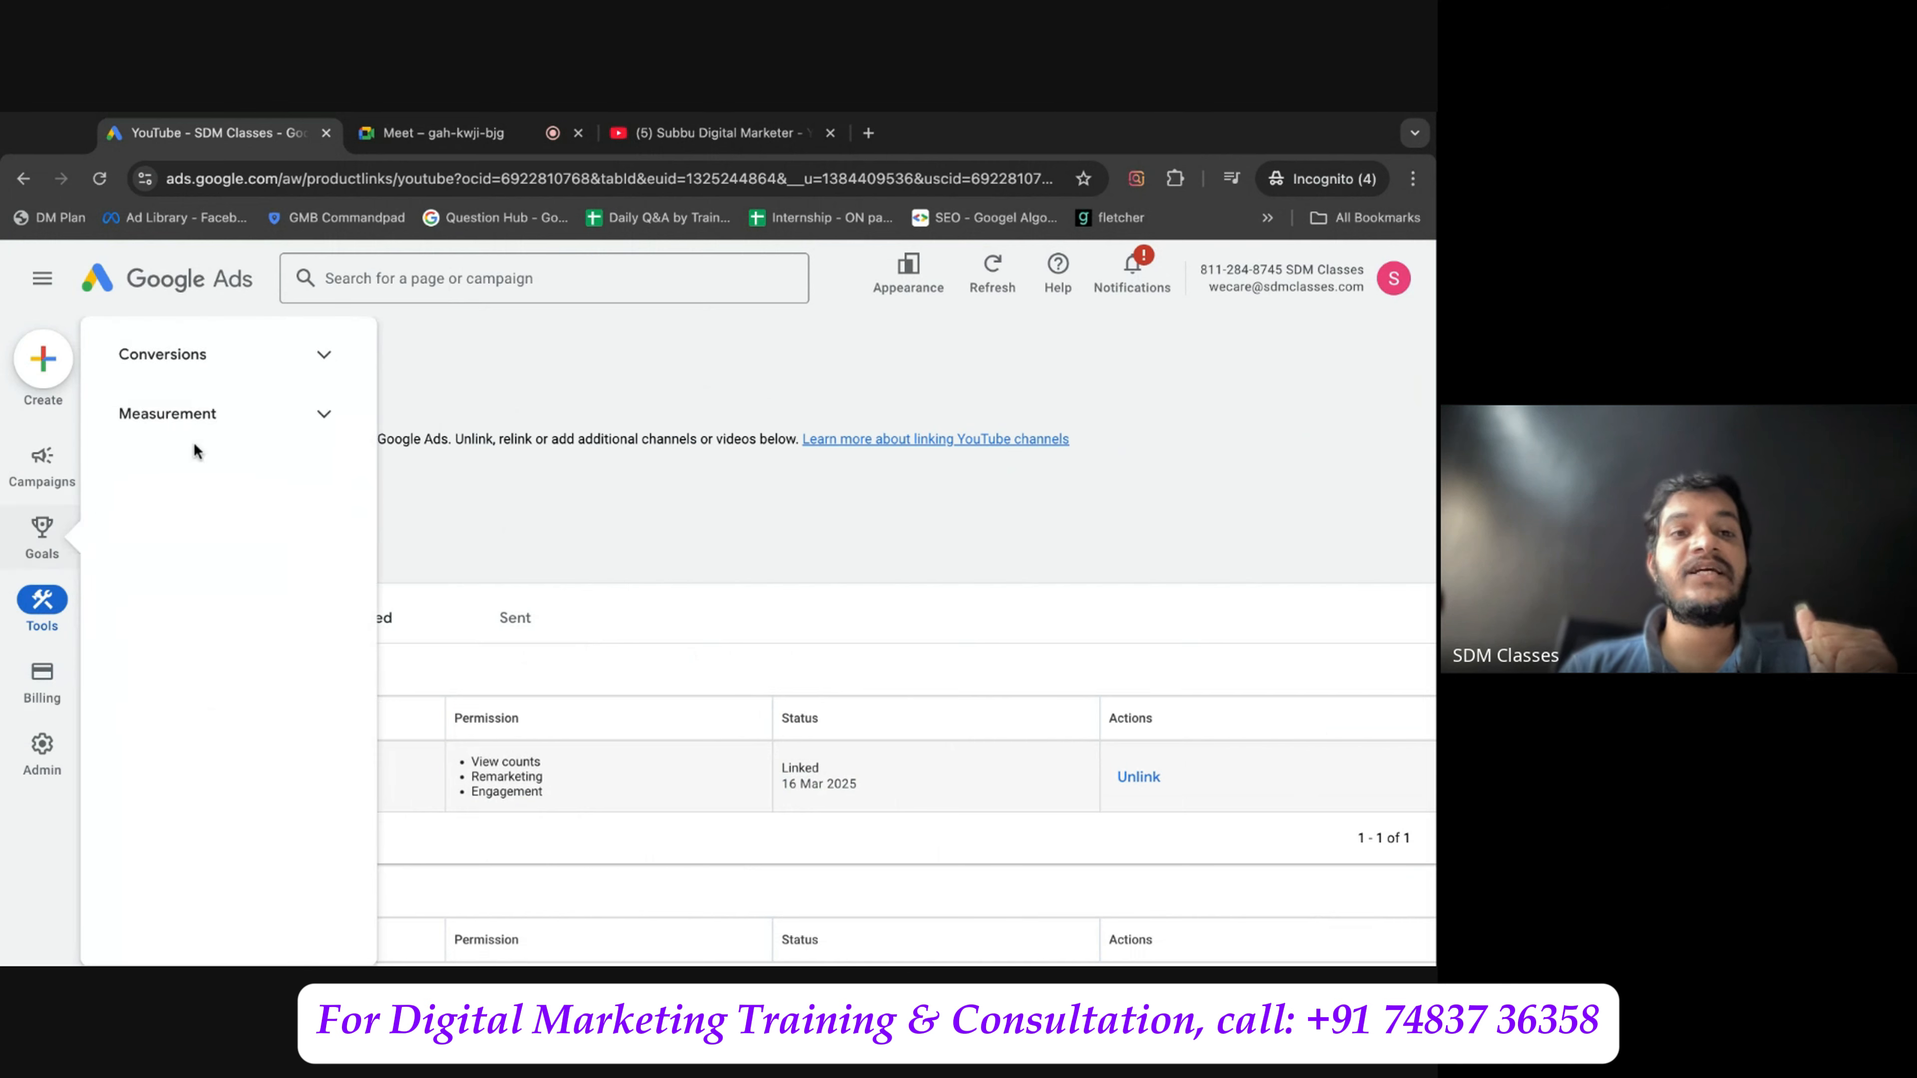
{"action": "left_click", "coordinate": [283, 359]}
{"action": "left_click", "coordinate": [260, 426]}
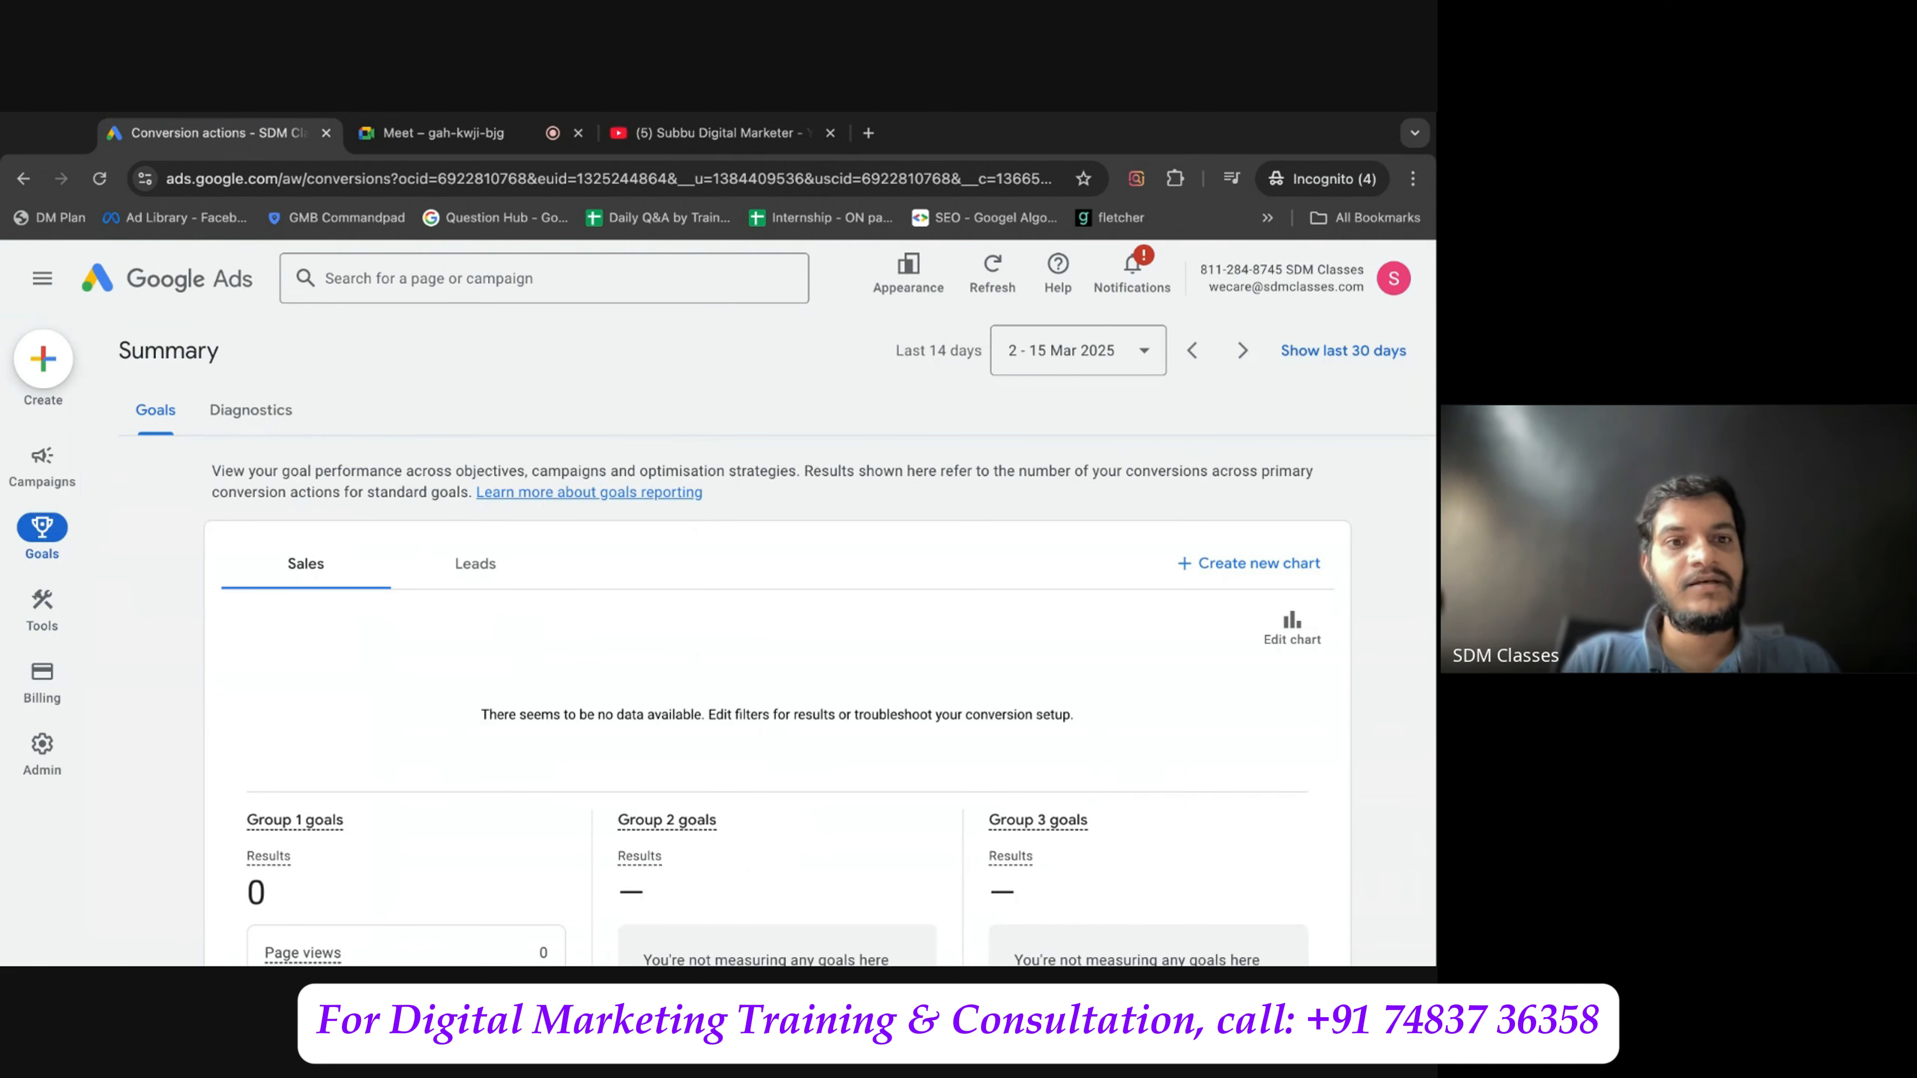
Examine the account's conversion goals, including phone call leads, contact, directions, engagement, page views and custom goals.
{"action": "scroll", "coordinate": [189, 671], "scroll_direction": "down", "scroll_amount": 10}
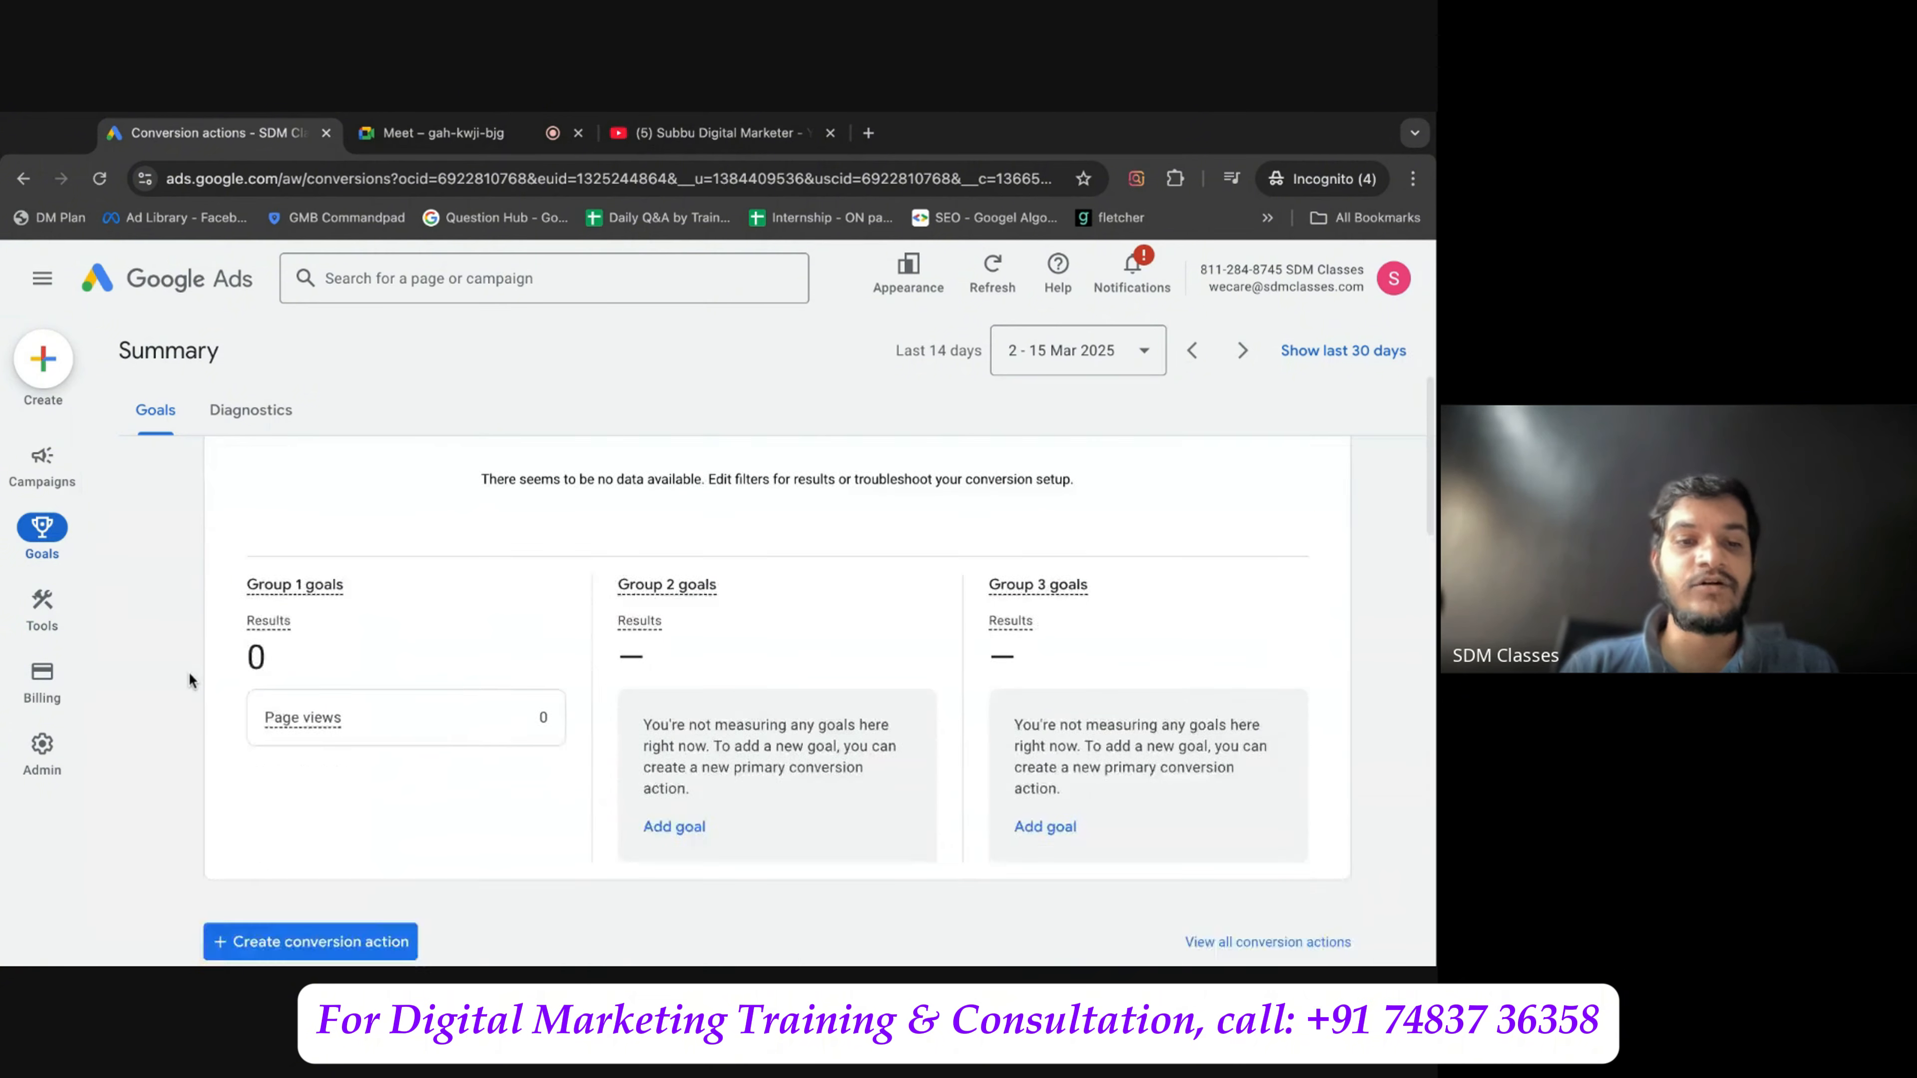
{"action": "scroll", "coordinate": [189, 671], "scroll_direction": "down", "scroll_amount": 6}
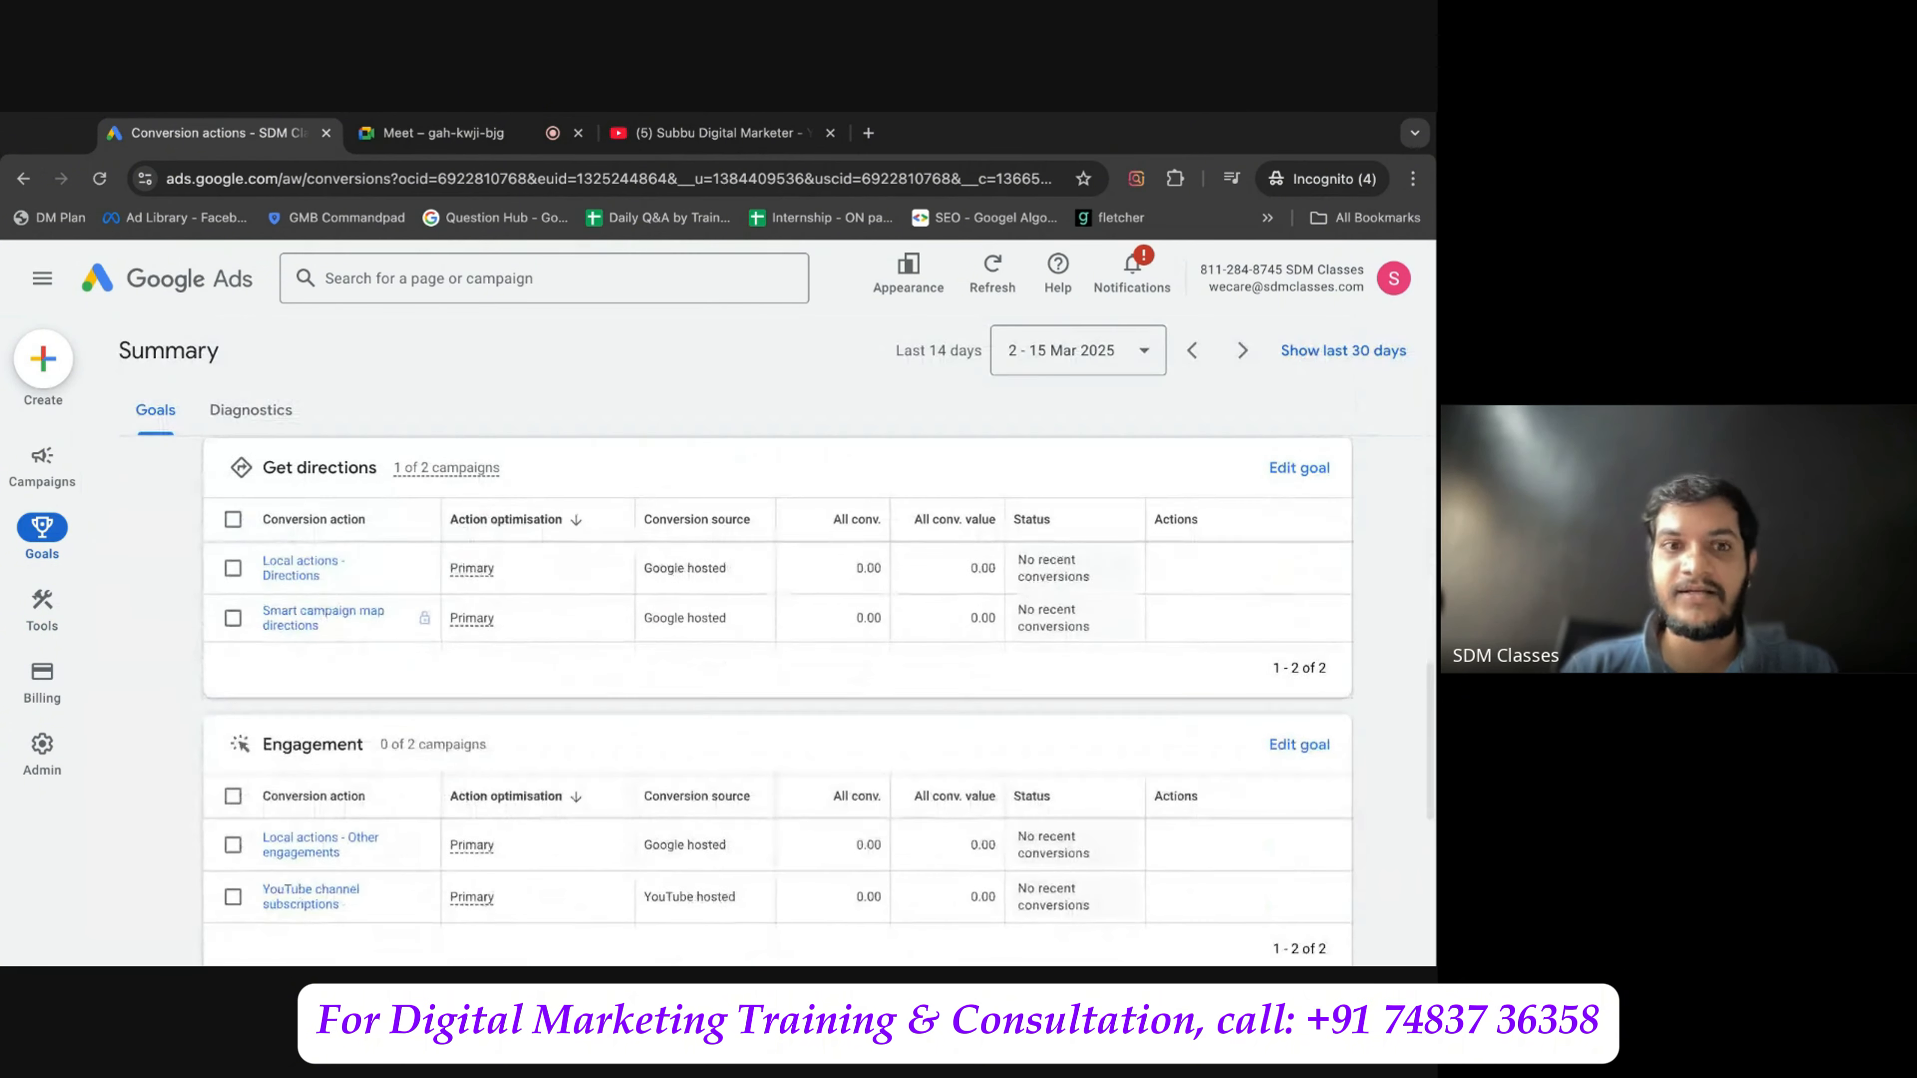
{"action": "scroll", "coordinate": [287, 446], "scroll_direction": "down", "scroll_amount": 4}
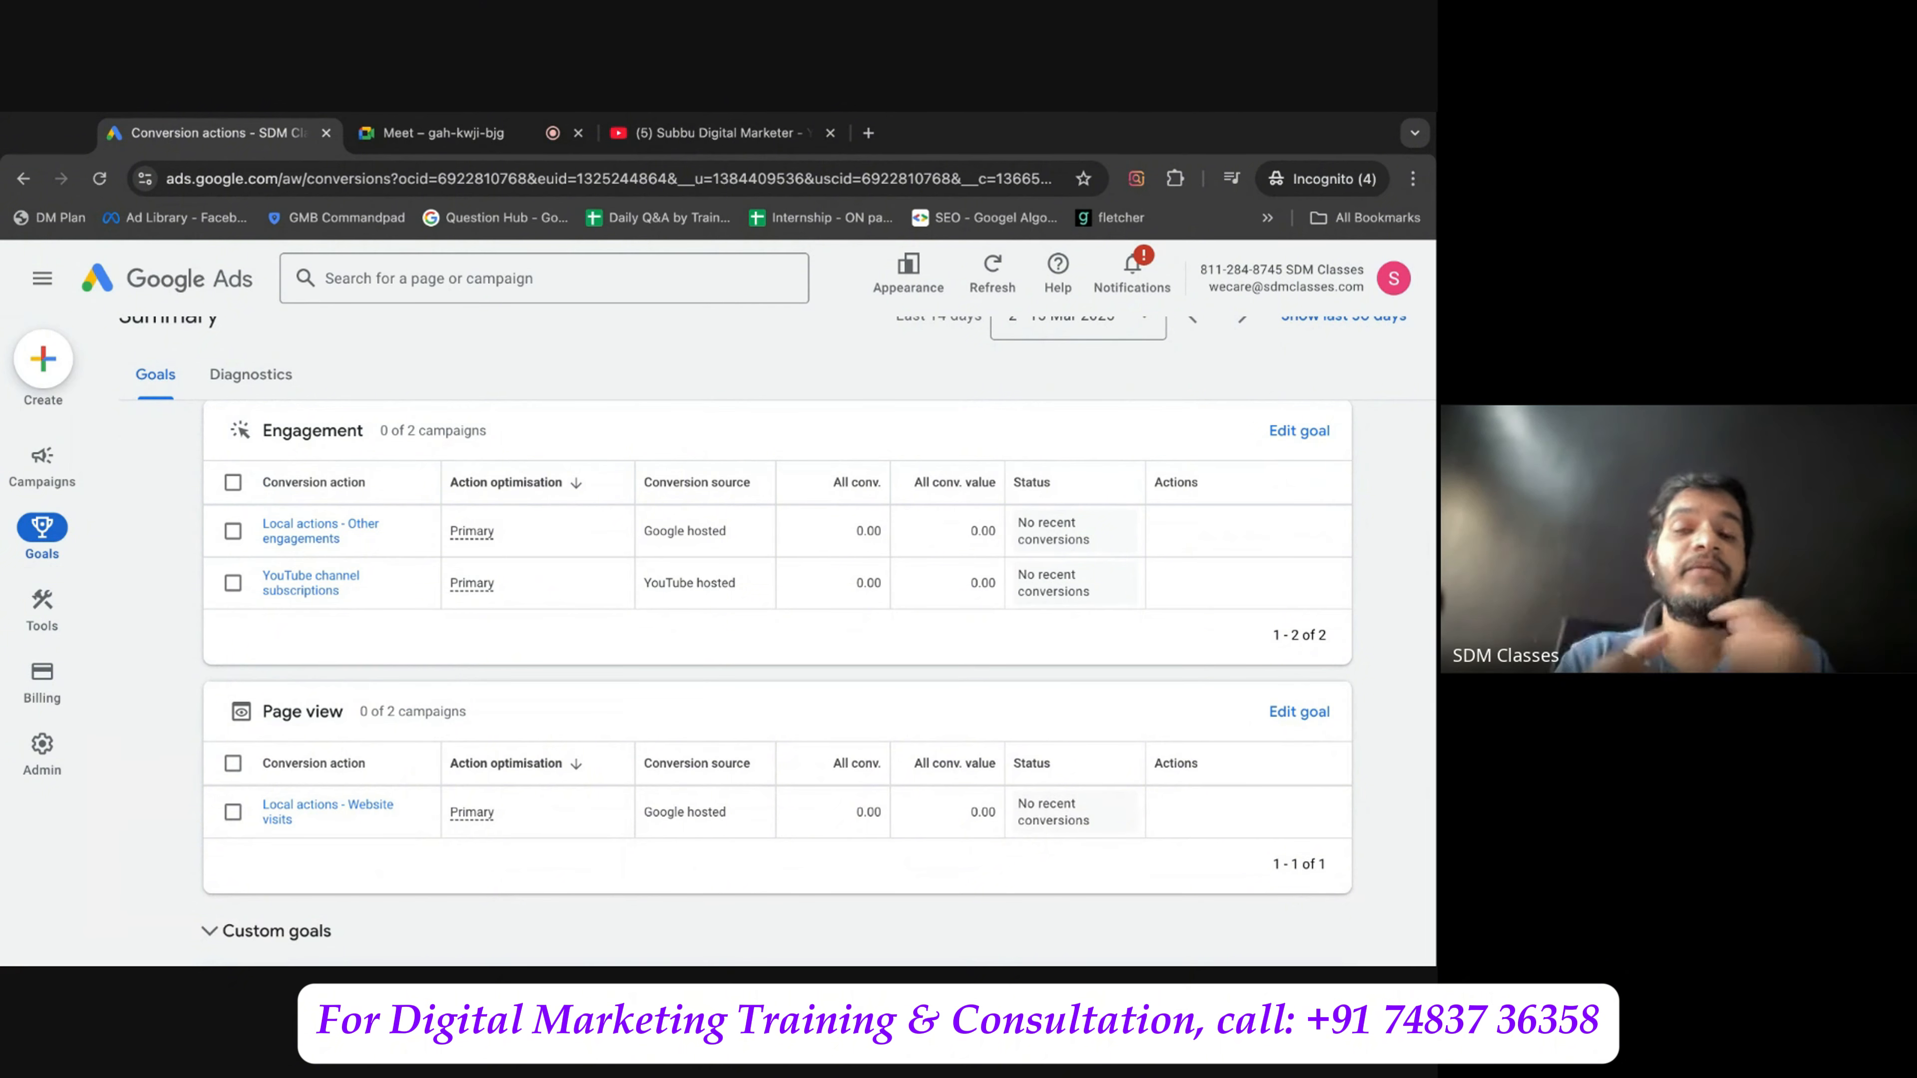
{"action": "scroll", "coordinate": [777, 642], "scroll_direction": "up", "scroll_amount": 15}
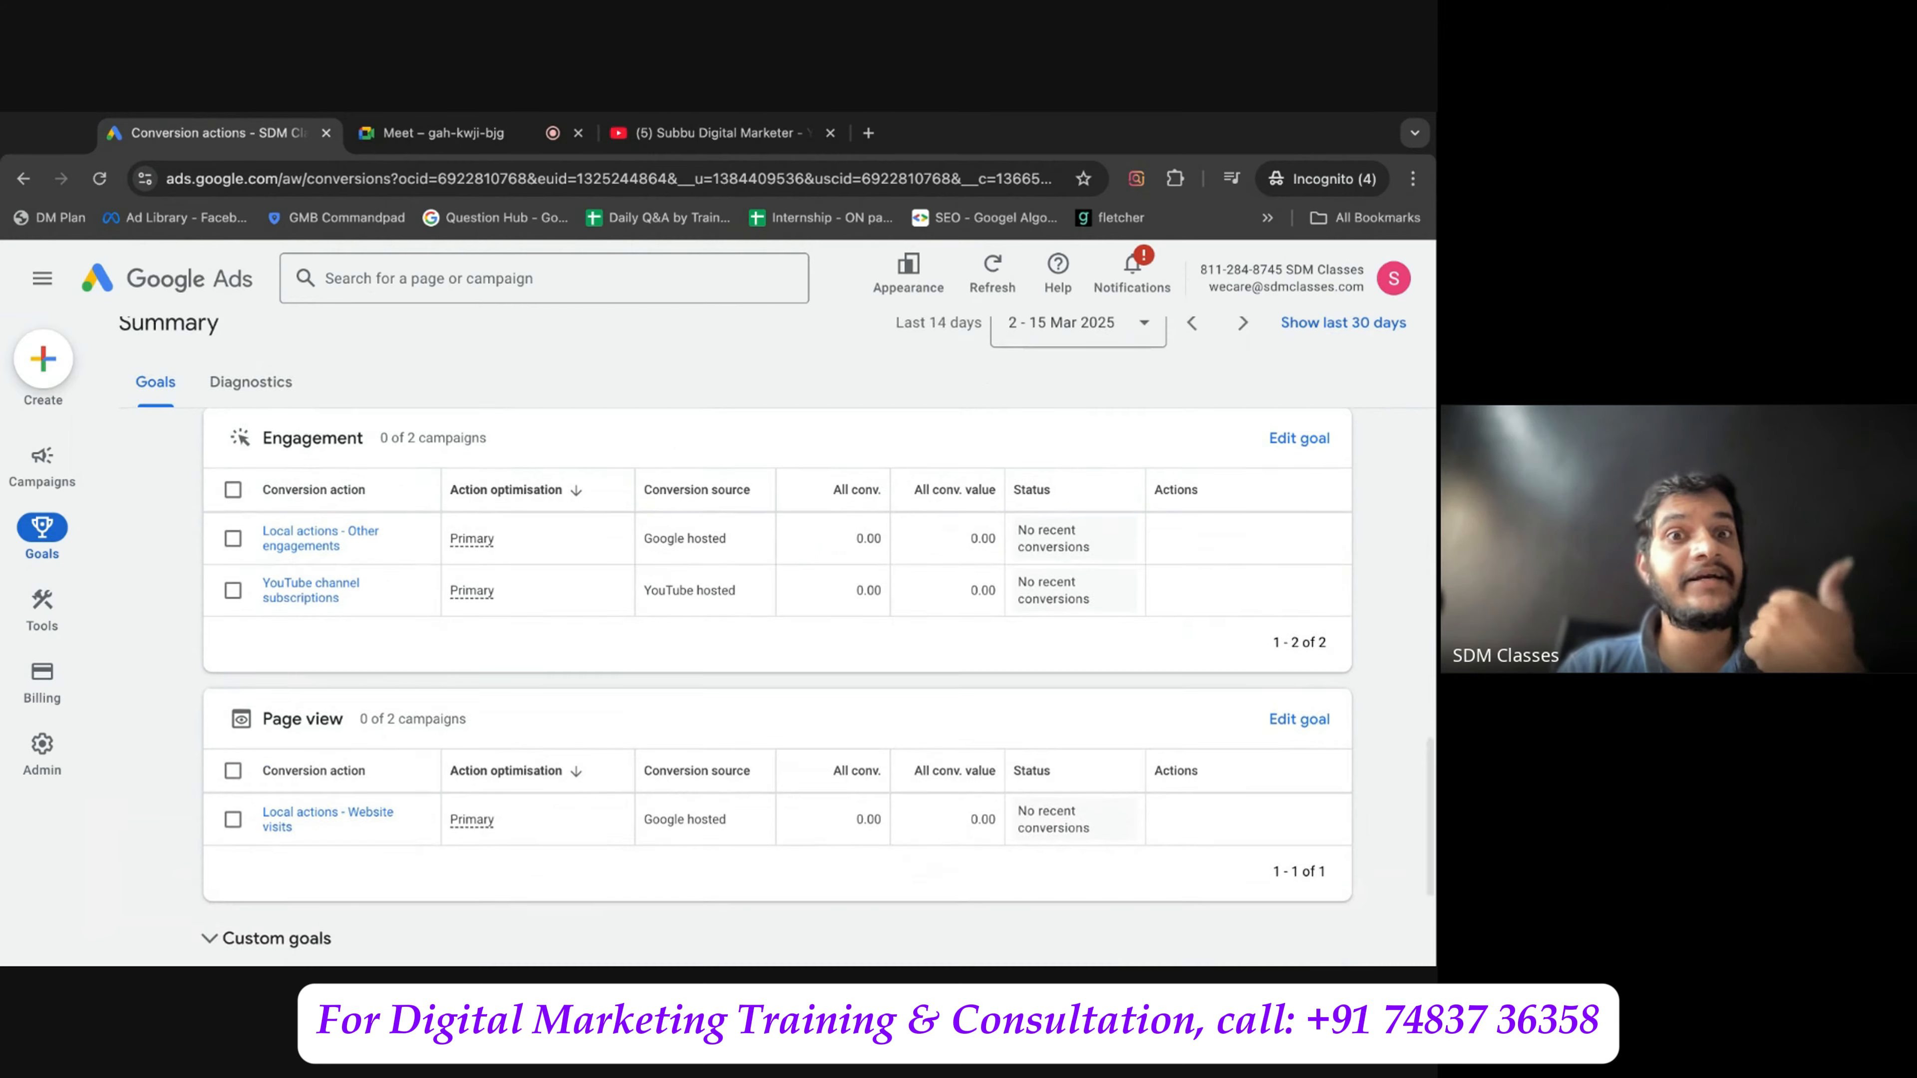
{"action": "scroll", "coordinate": [777, 702], "scroll_direction": "down", "scroll_amount": 12}
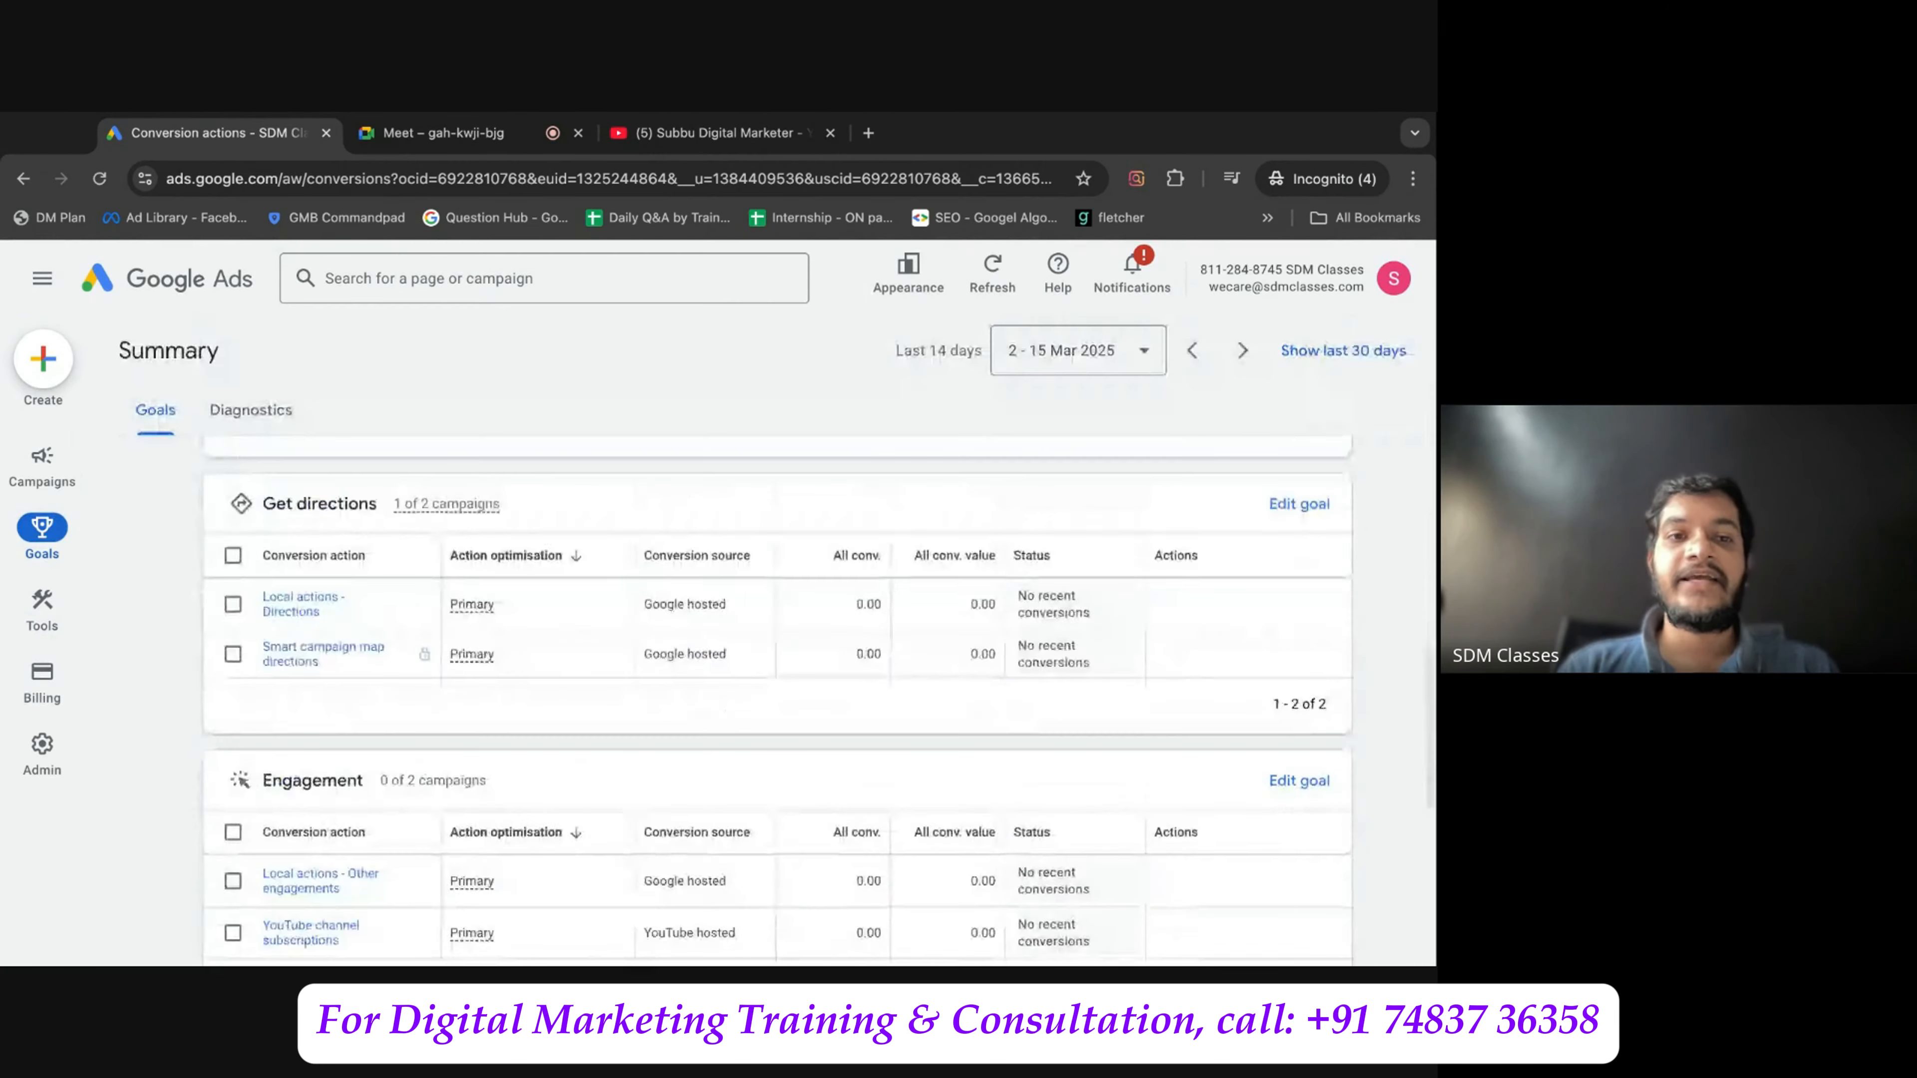
{"action": "scroll", "coordinate": [777, 702], "scroll_direction": "up", "scroll_amount": 12}
{"action": "scroll", "coordinate": [777, 702], "scroll_direction": "down", "scroll_amount": 4}
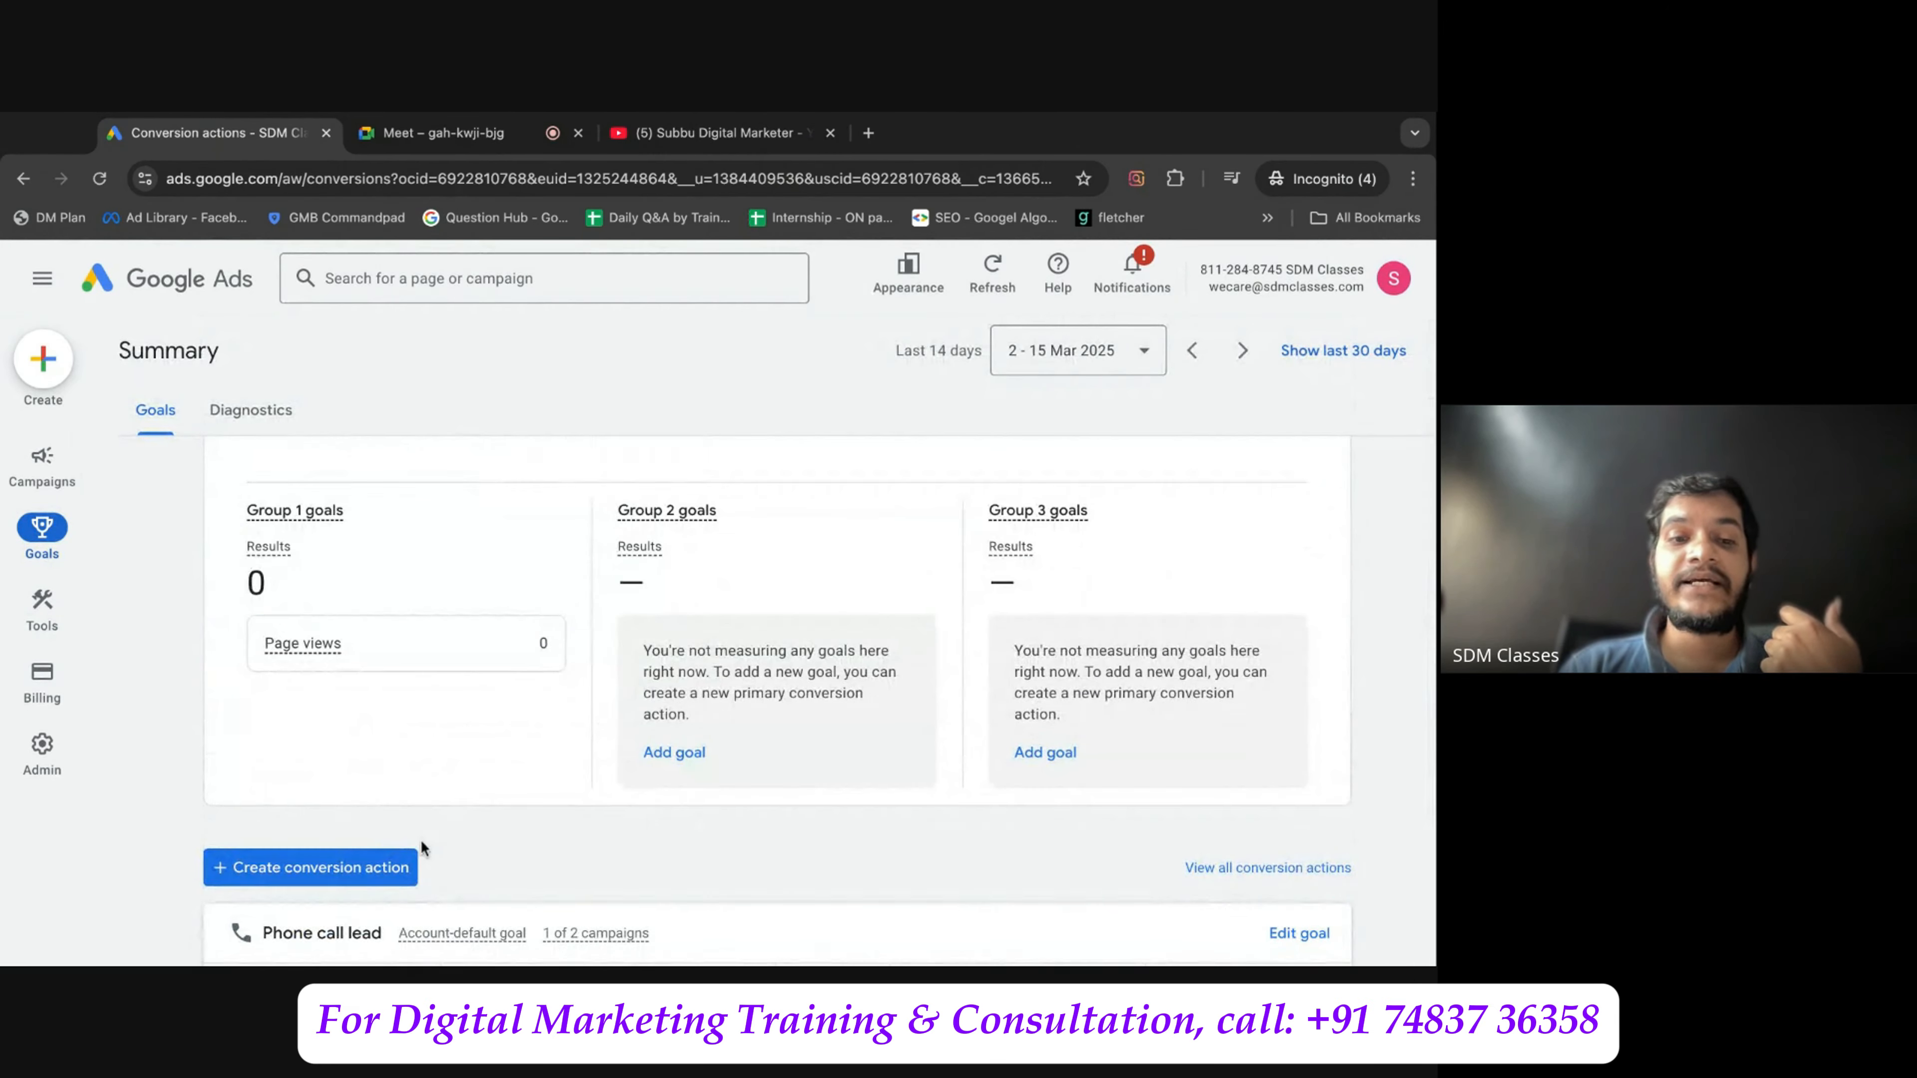
{"action": "scroll", "coordinate": [422, 839], "scroll_direction": "down", "scroll_amount": 4}
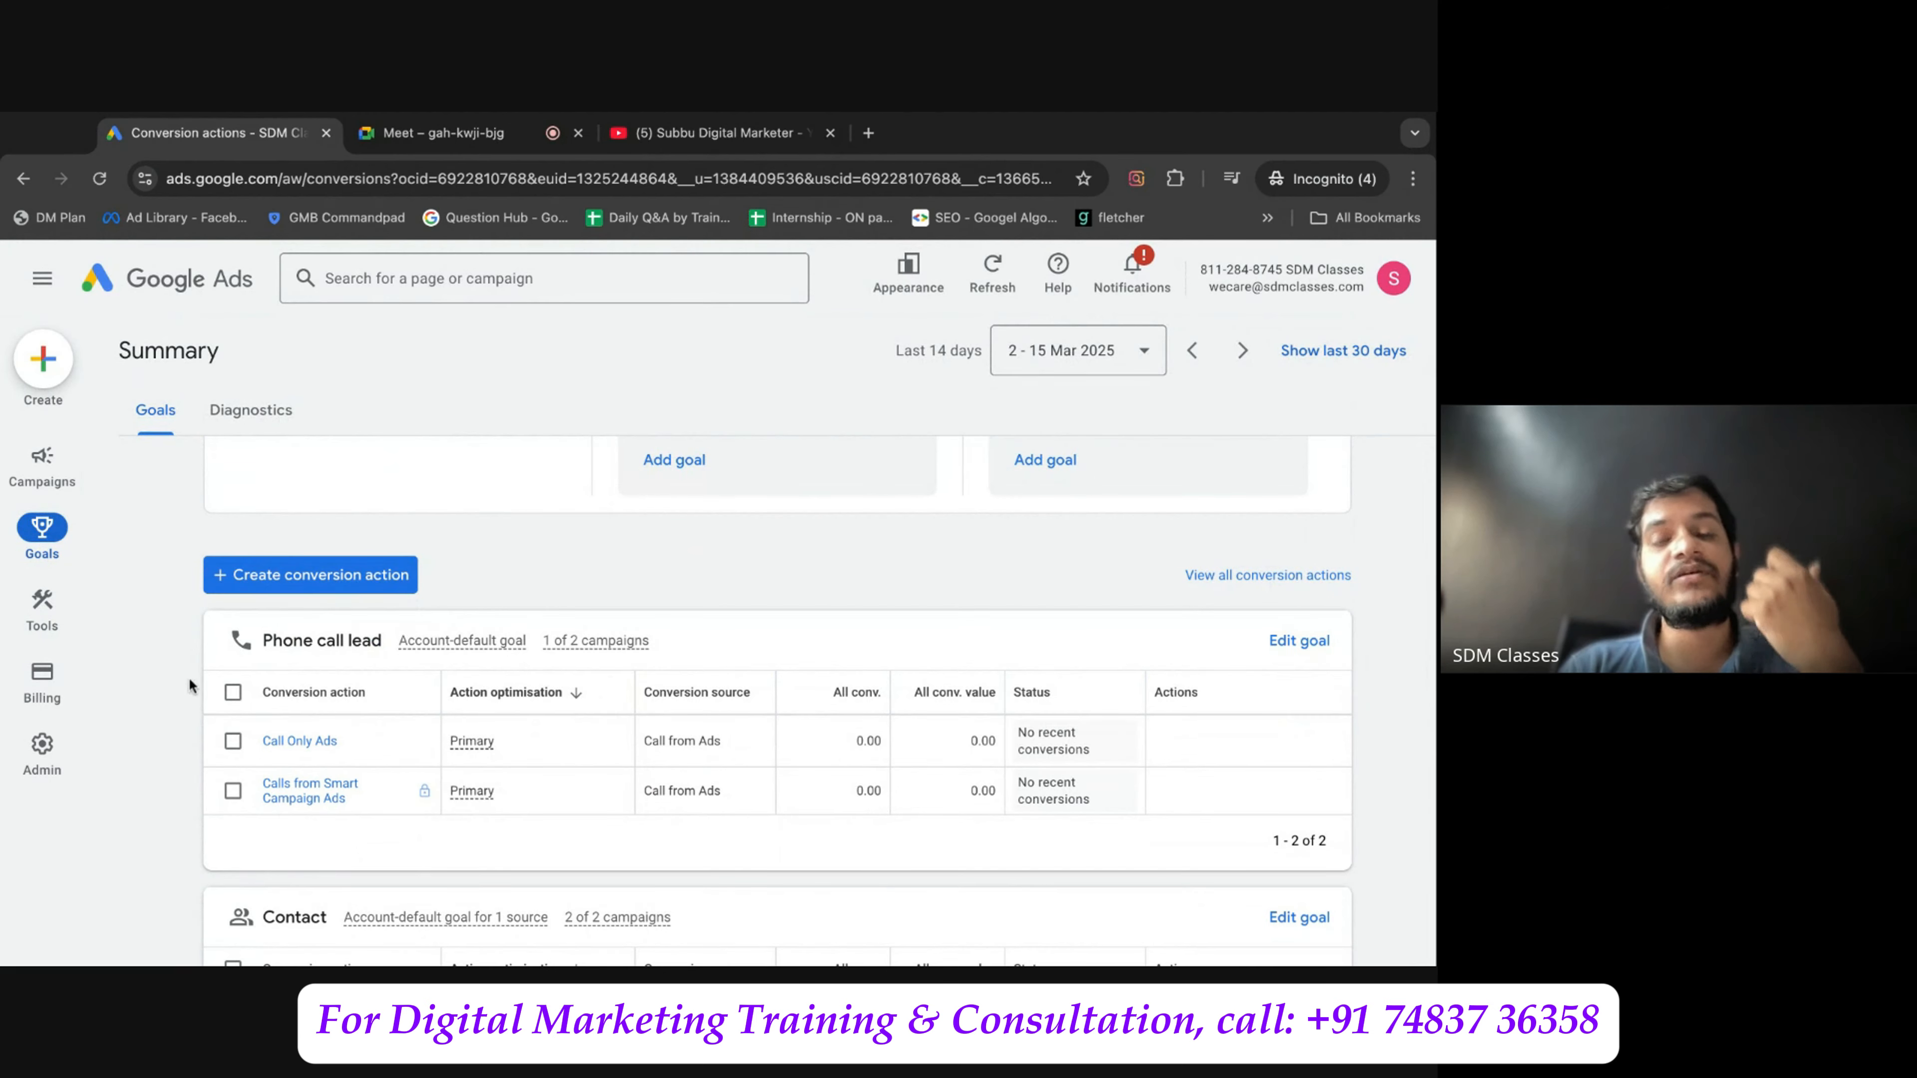
{"action": "scroll", "coordinate": [190, 714], "scroll_direction": "down", "scroll_amount": 10}
{"action": "scroll", "coordinate": [192, 726], "scroll_direction": "down", "scroll_amount": 3}
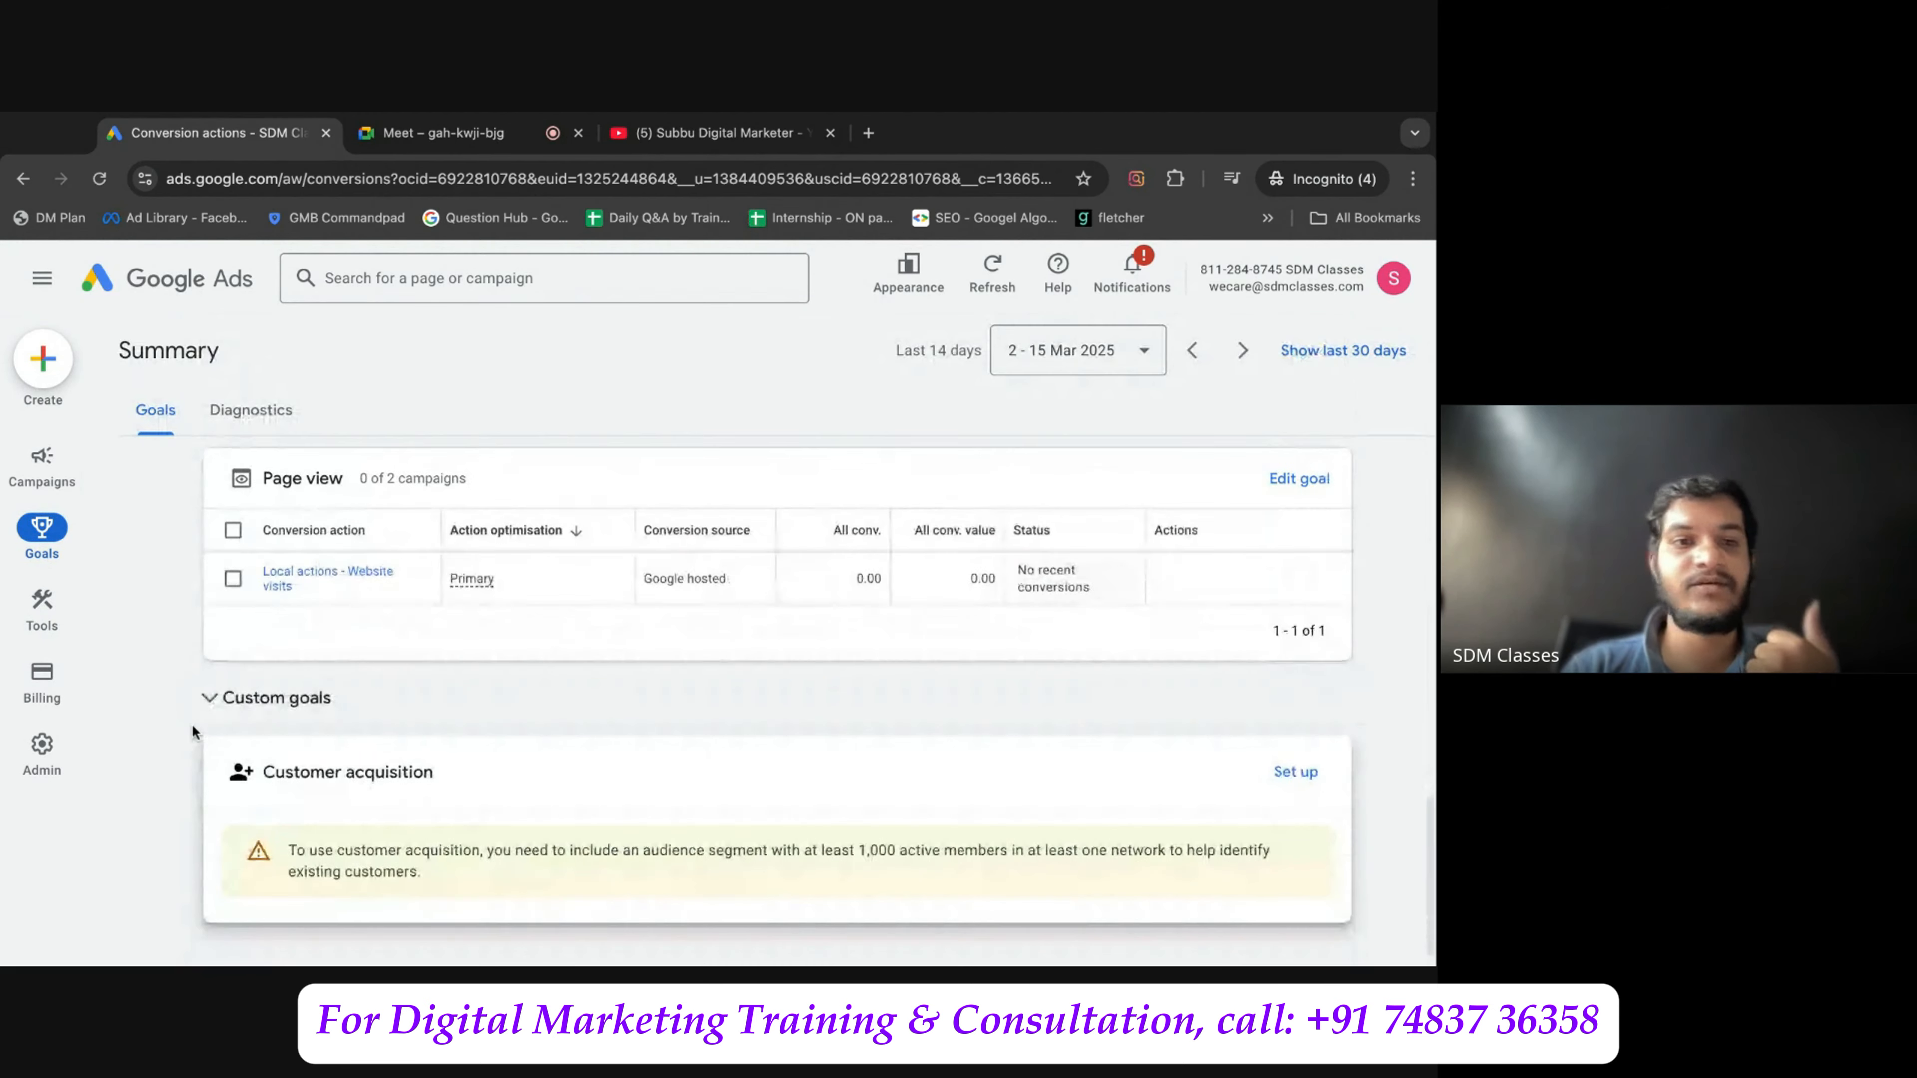
{"action": "scroll", "coordinate": [222, 536], "scroll_direction": "up", "scroll_amount": 13}
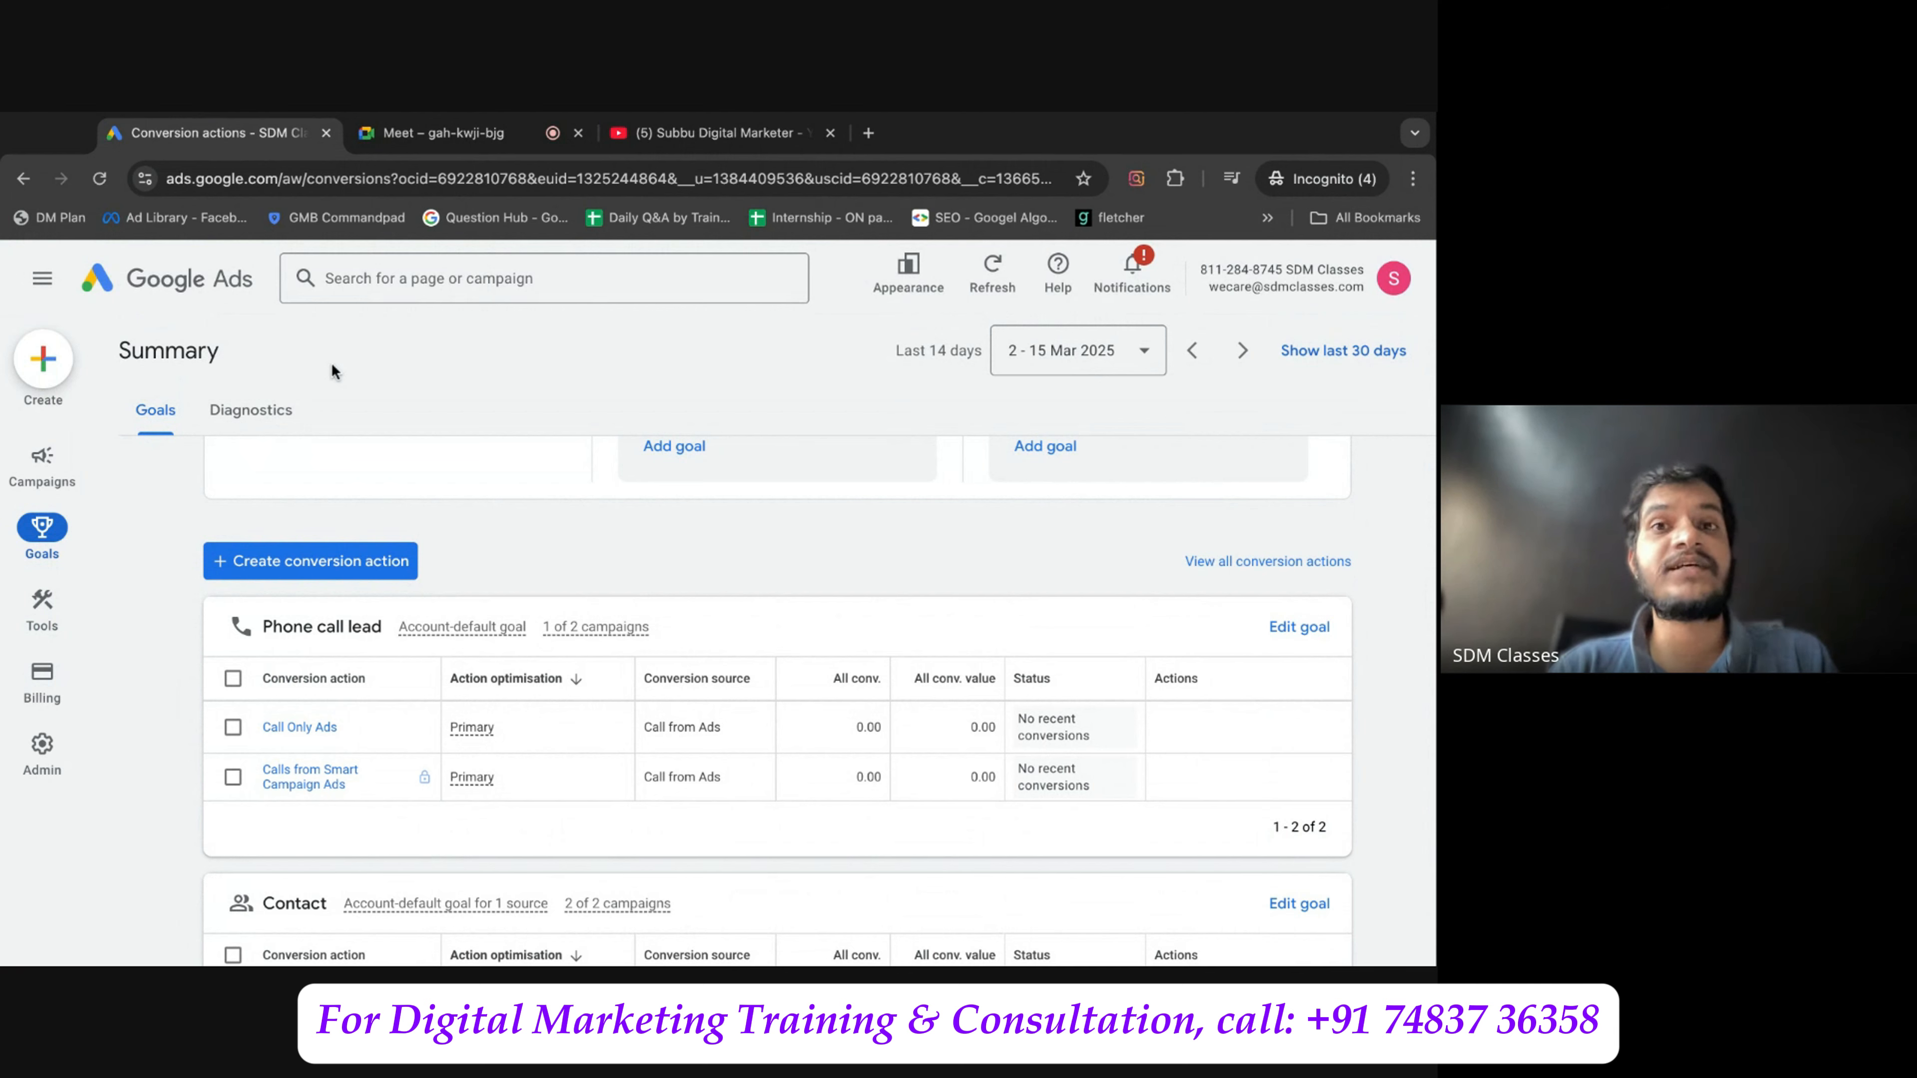
Start a new campaign and set its objective to Create a campaign without guidance.
{"action": "left_click", "coordinate": [66, 360]}
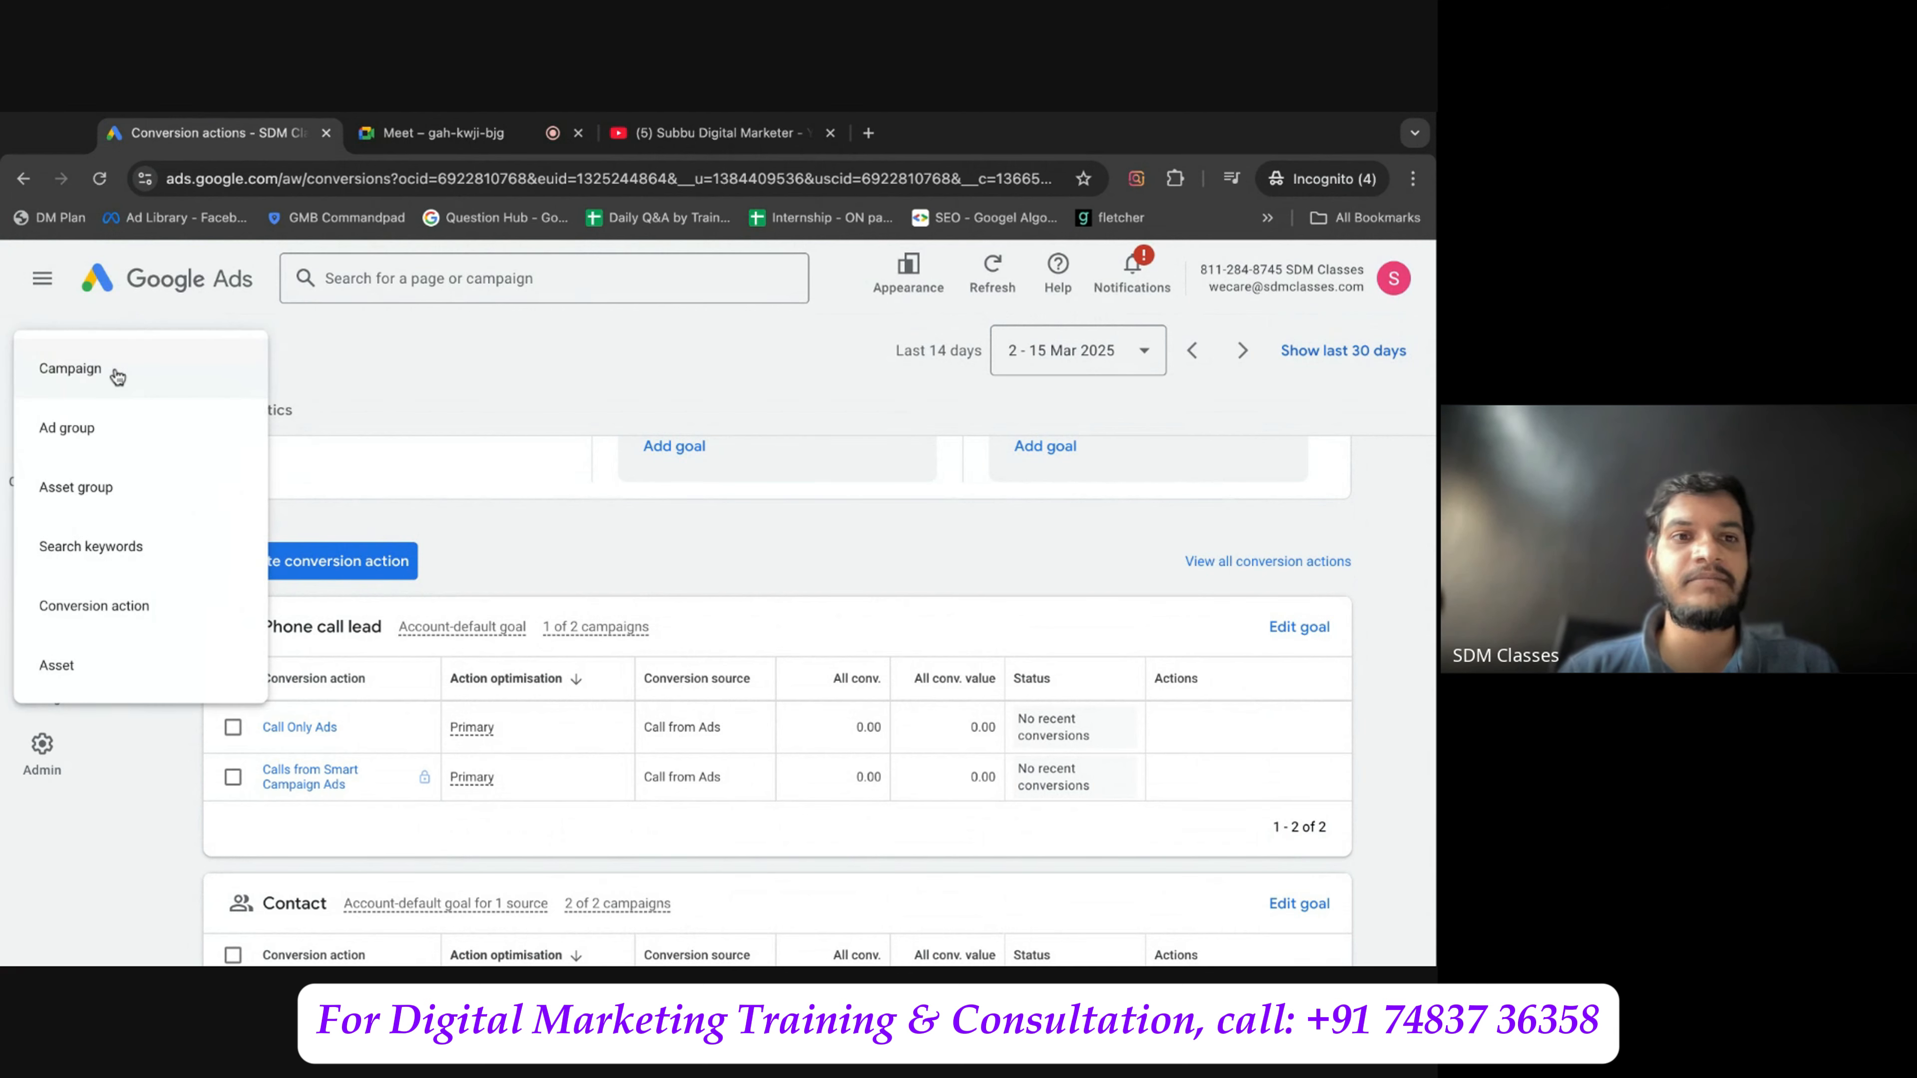
{"action": "left_click", "coordinate": [117, 374]}
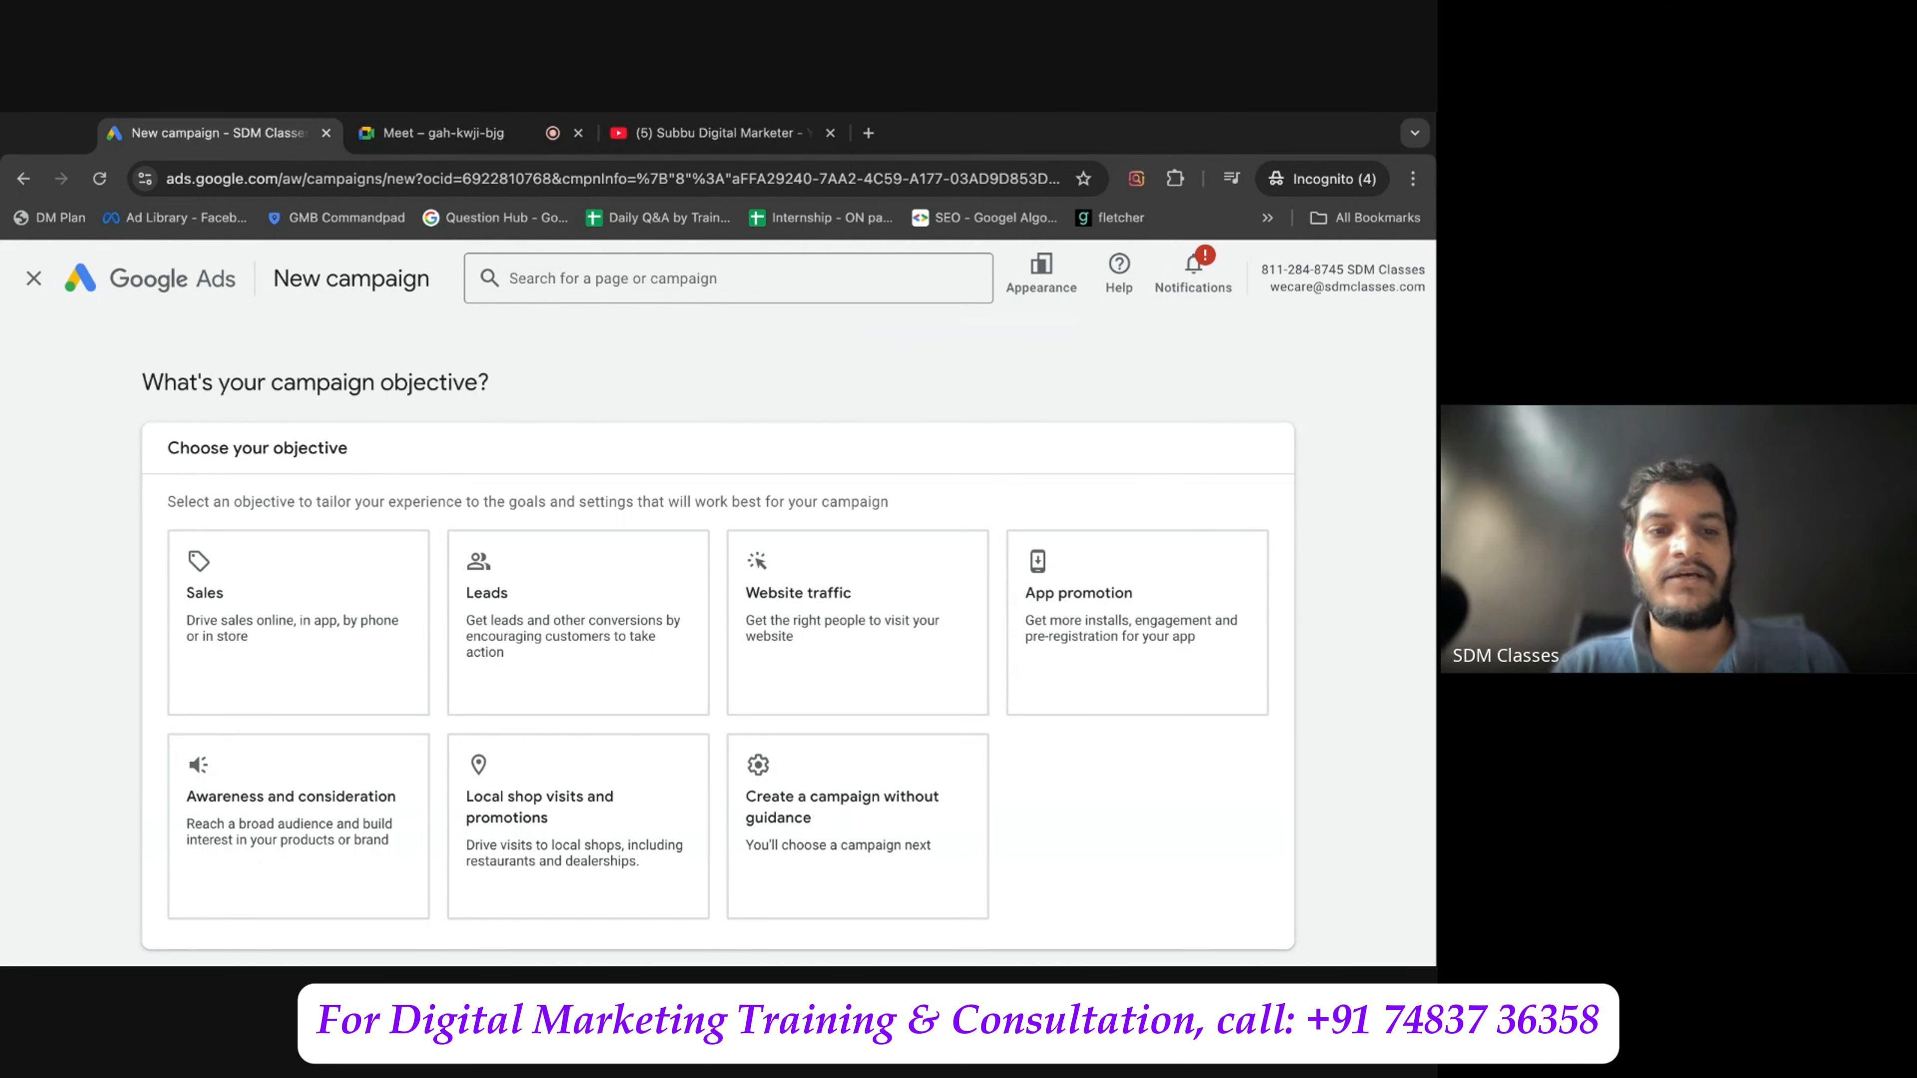
{"action": "scroll", "coordinate": [302, 679], "scroll_direction": "down", "scroll_amount": 2}
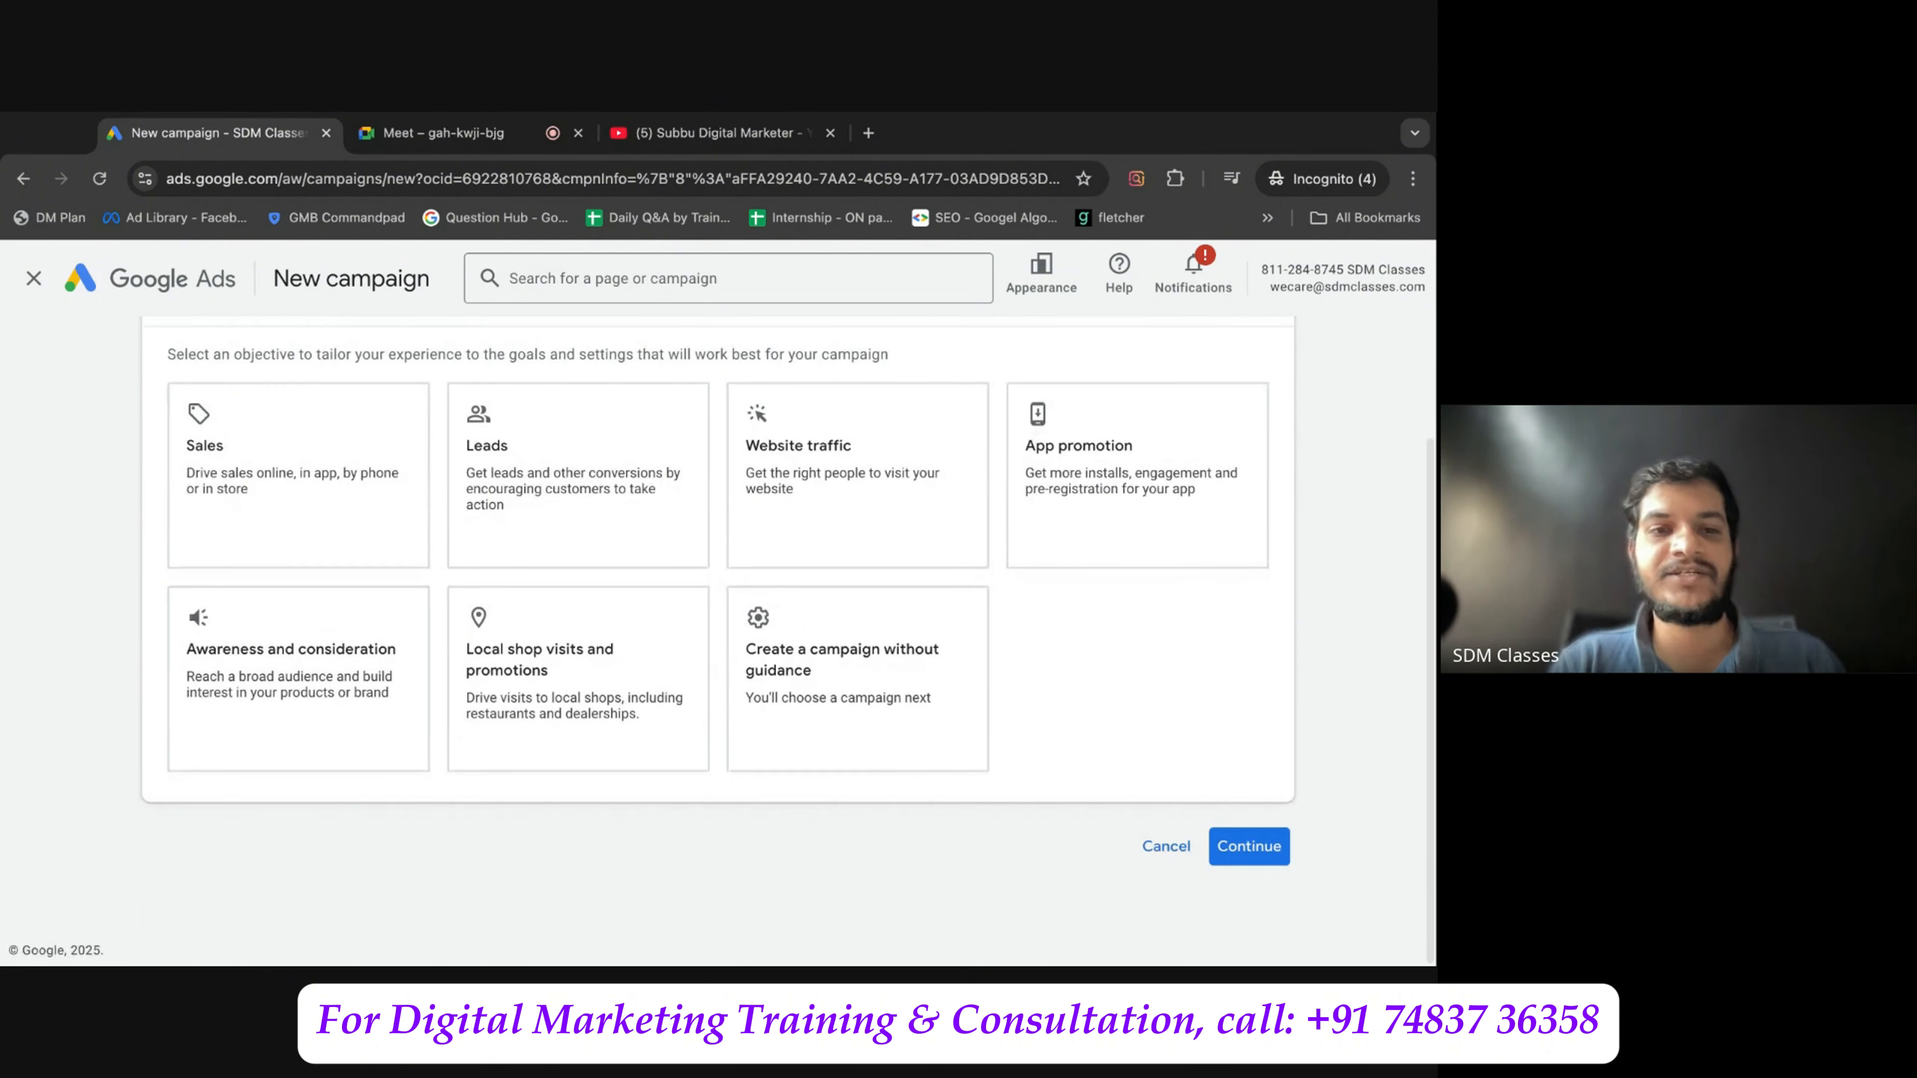
{"action": "left_click", "coordinate": [264, 648]}
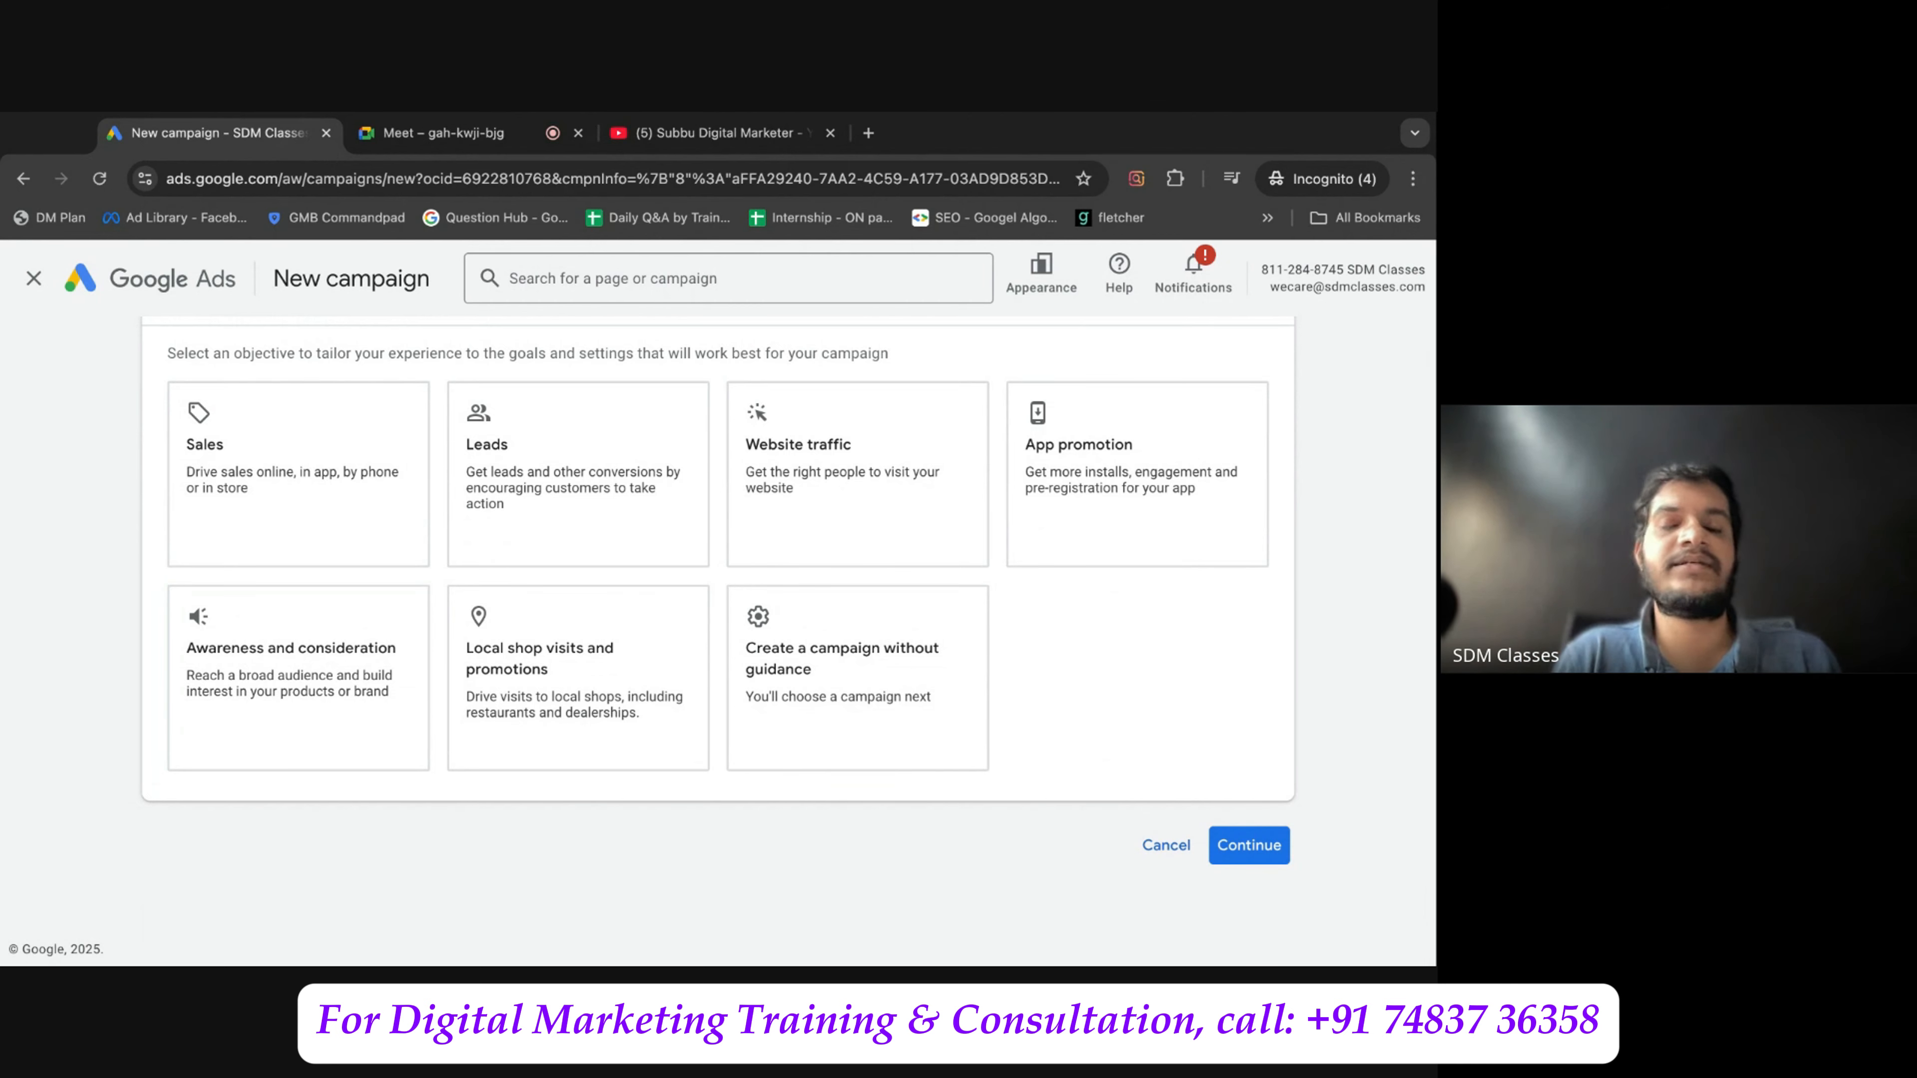
{"action": "left_click", "coordinate": [880, 717]}
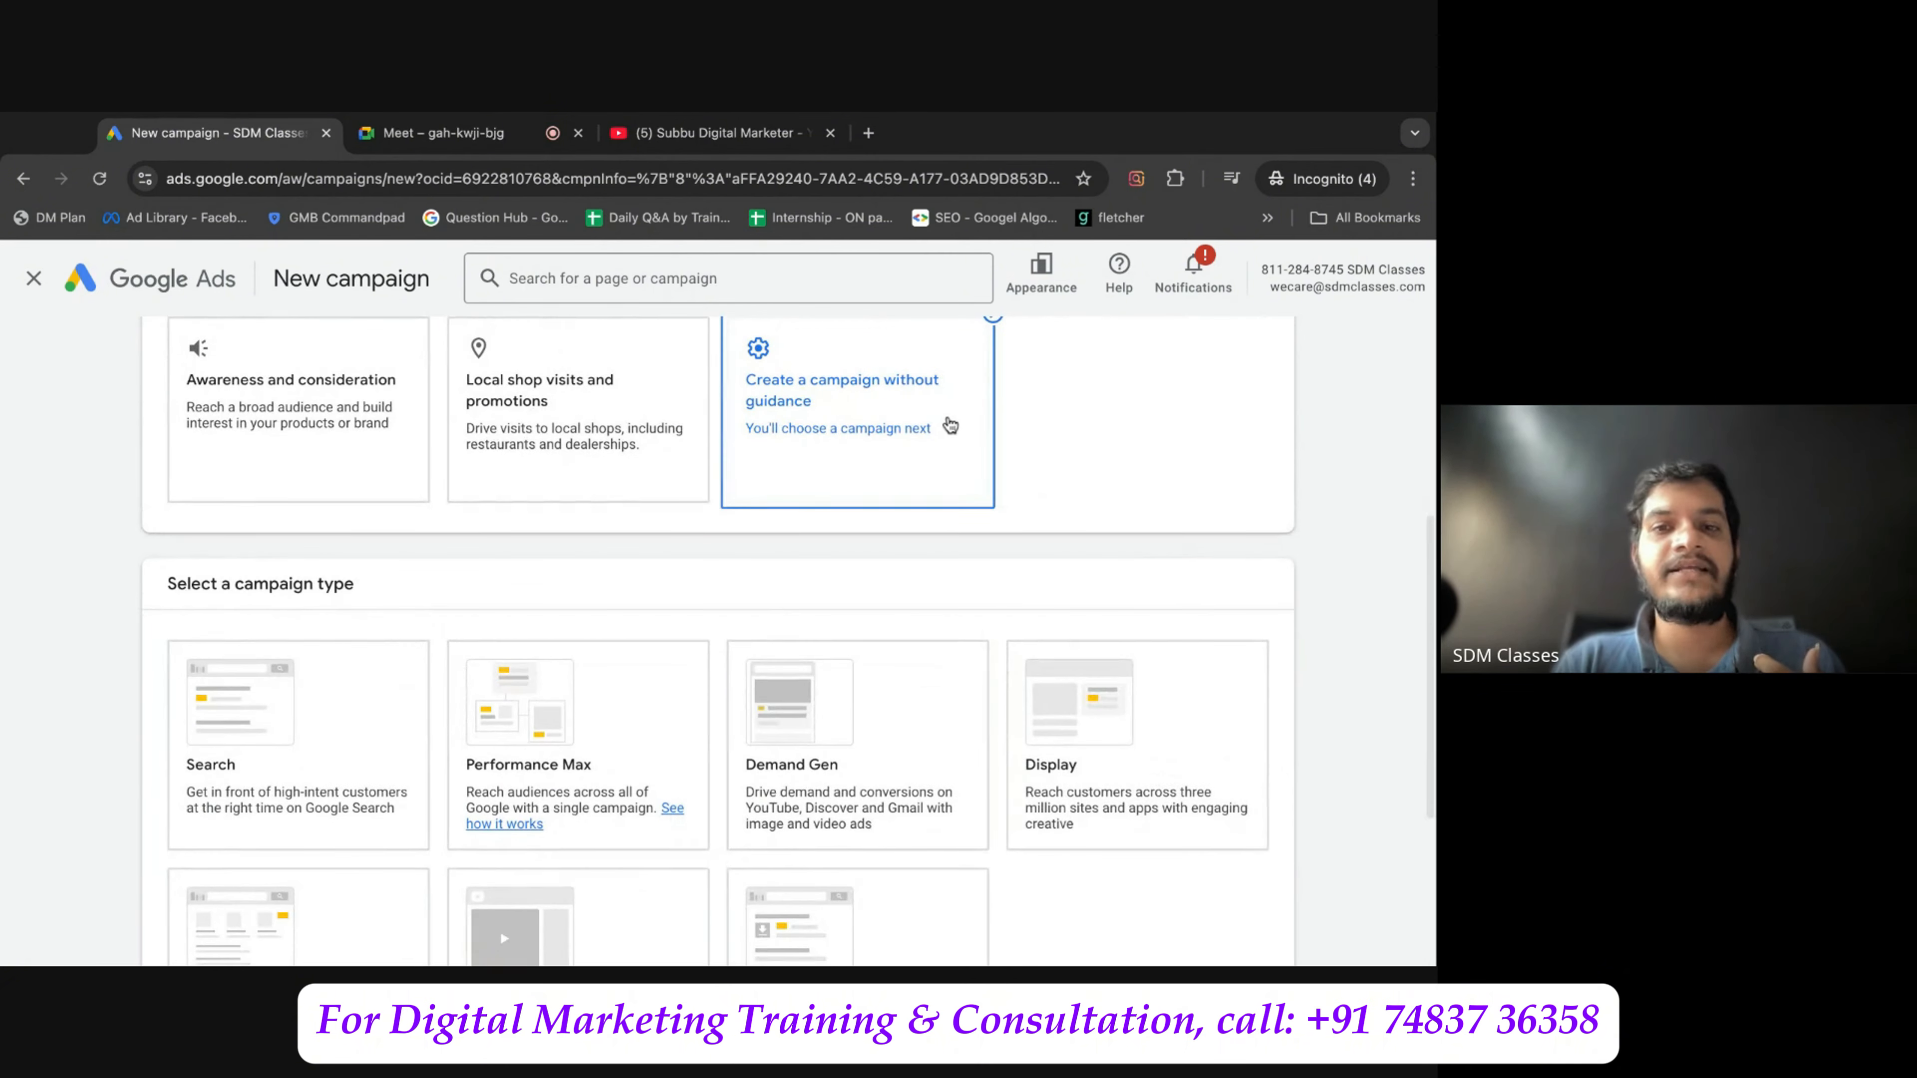
Choose the Video campaign type with the YouTube subscriptions and engagements subtype.
{"action": "scroll", "coordinate": [949, 424], "scroll_direction": "down", "scroll_amount": 3}
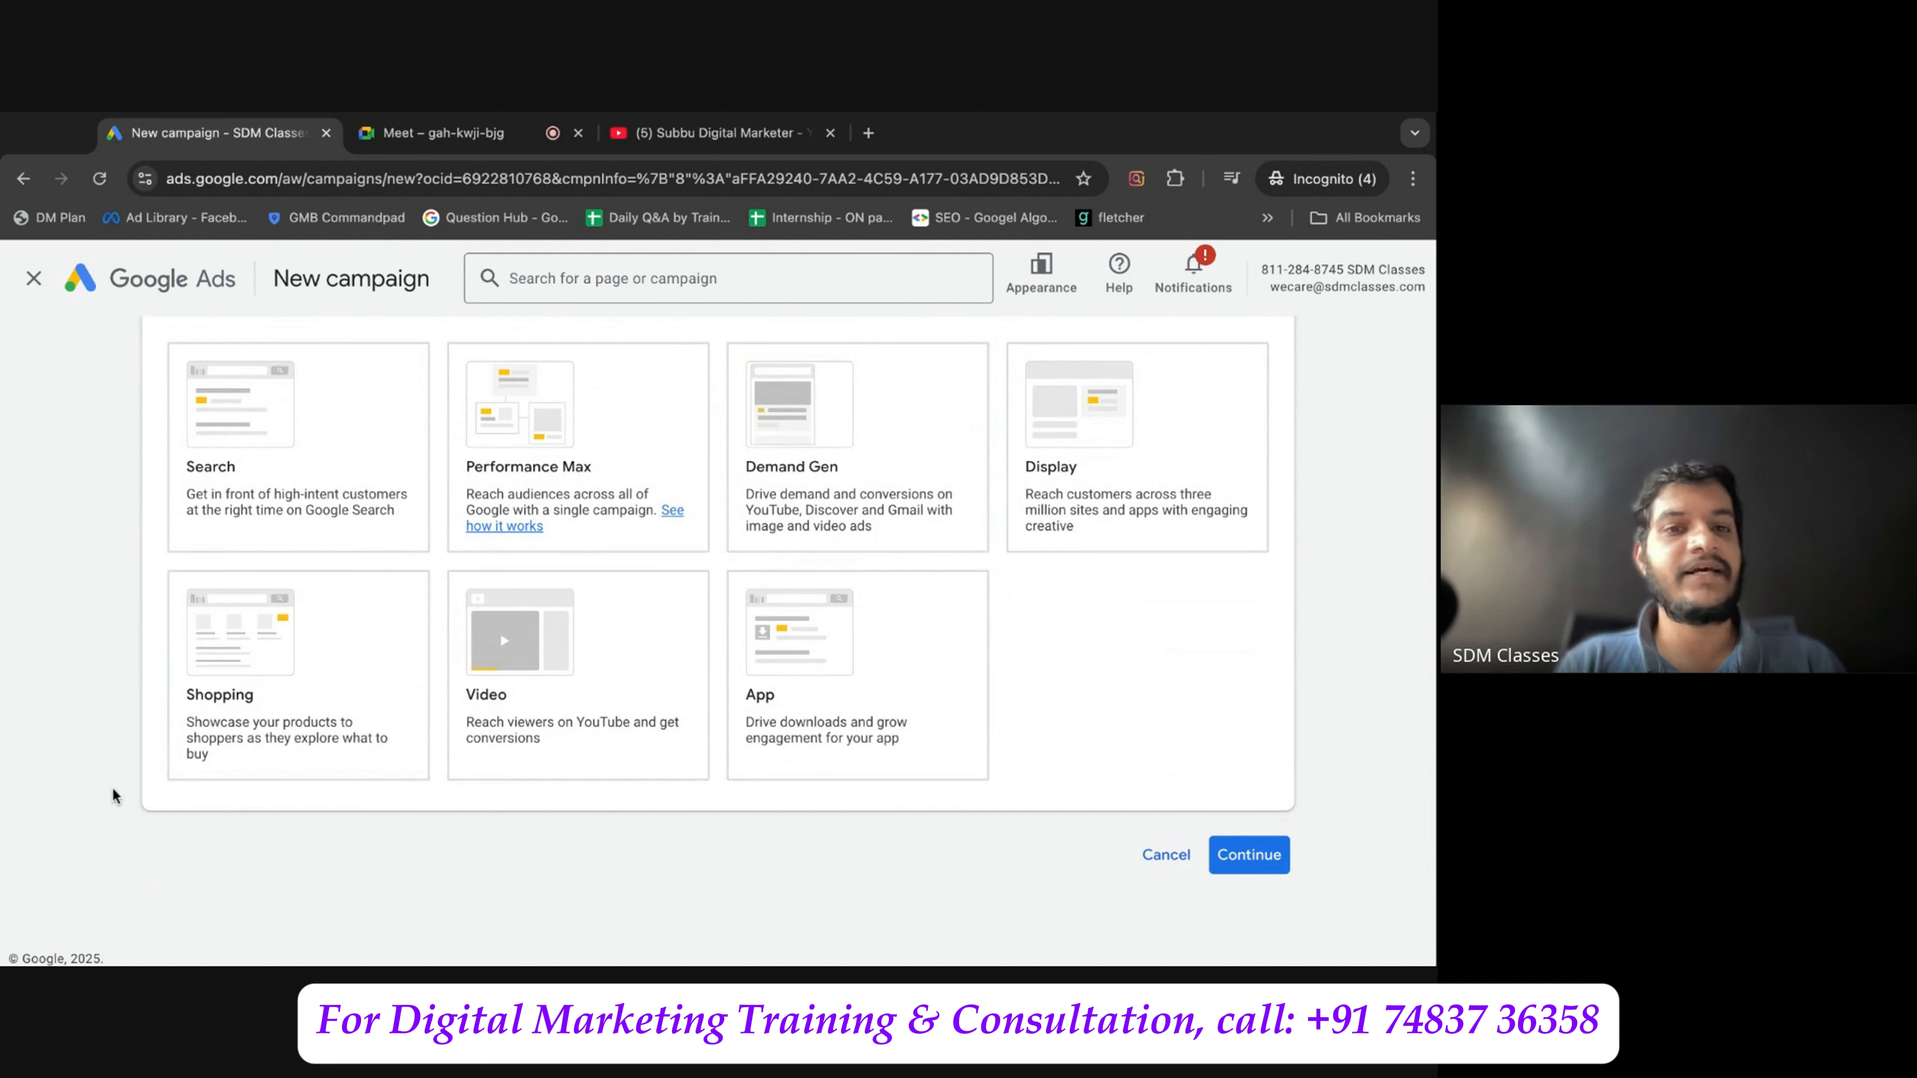
{"action": "left_click", "coordinate": [562, 685]}
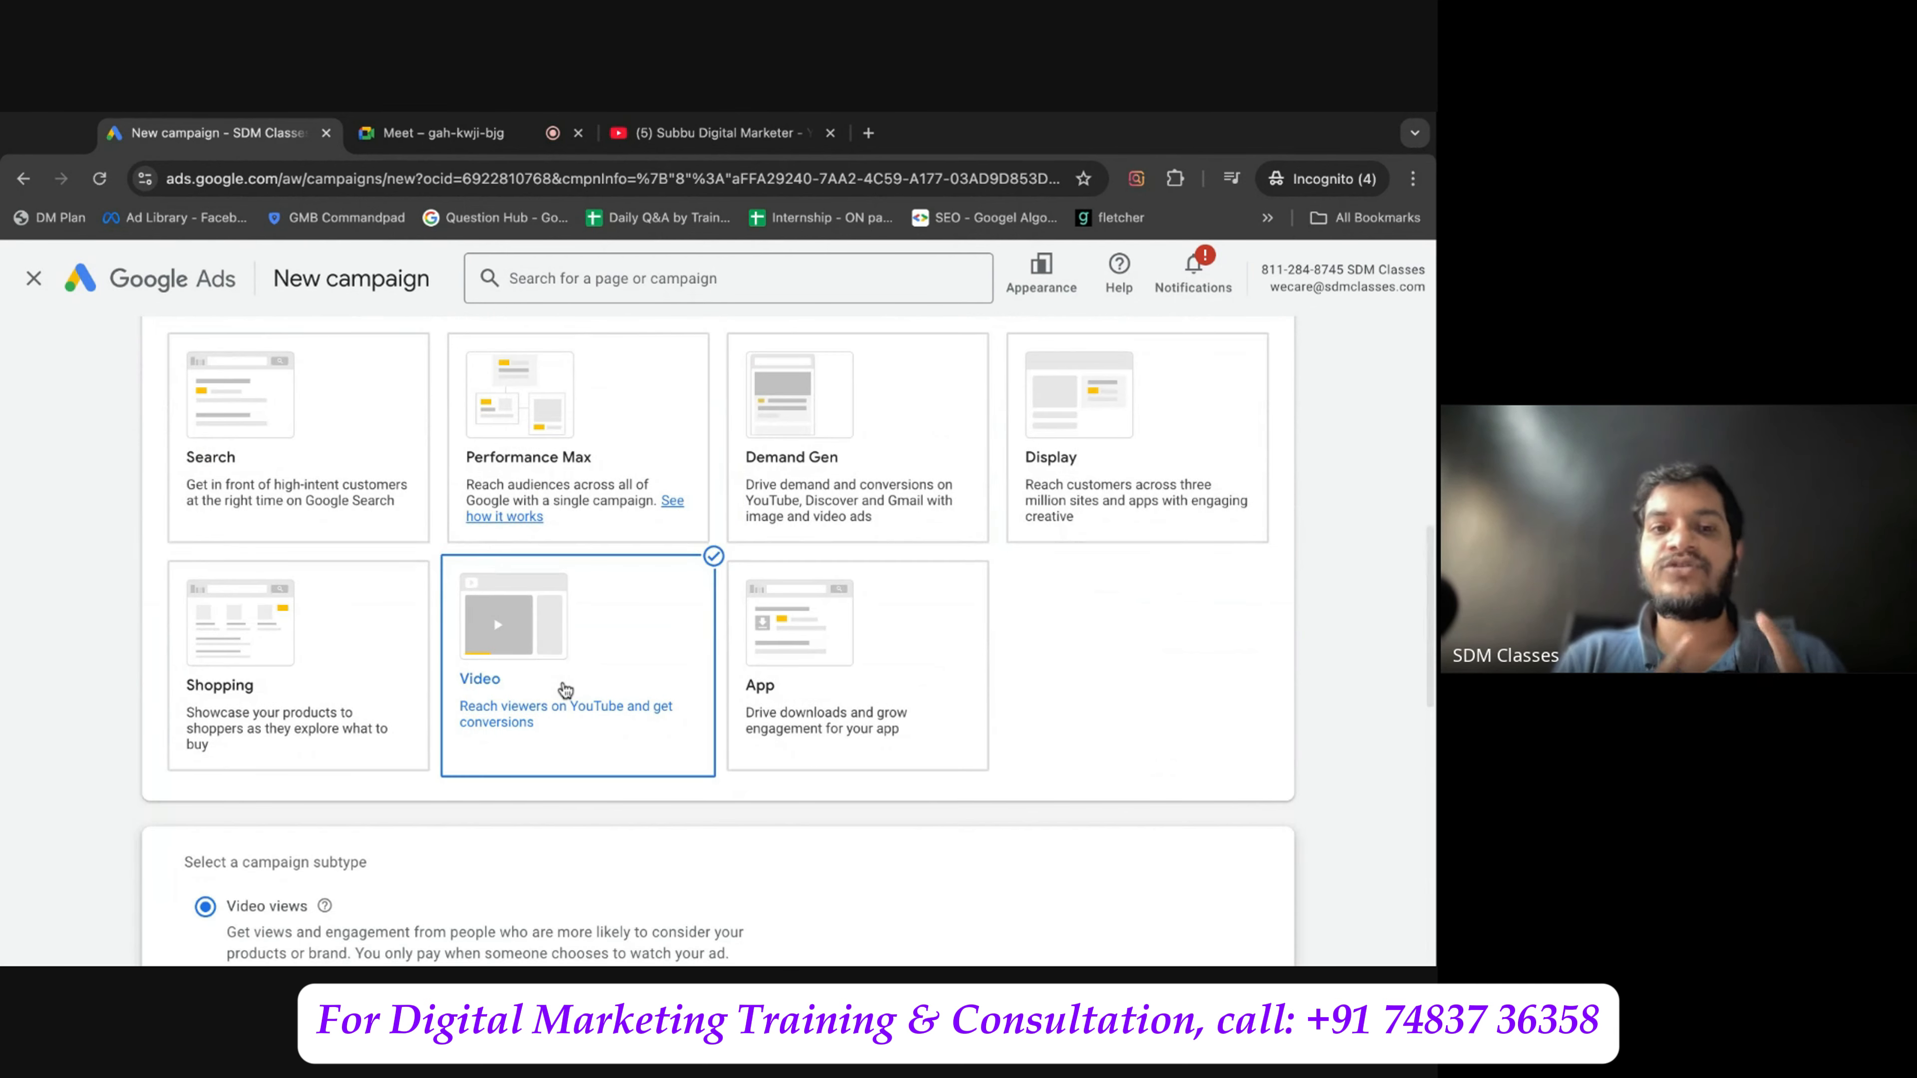
{"action": "scroll", "coordinate": [494, 616], "scroll_direction": "down", "scroll_amount": 4}
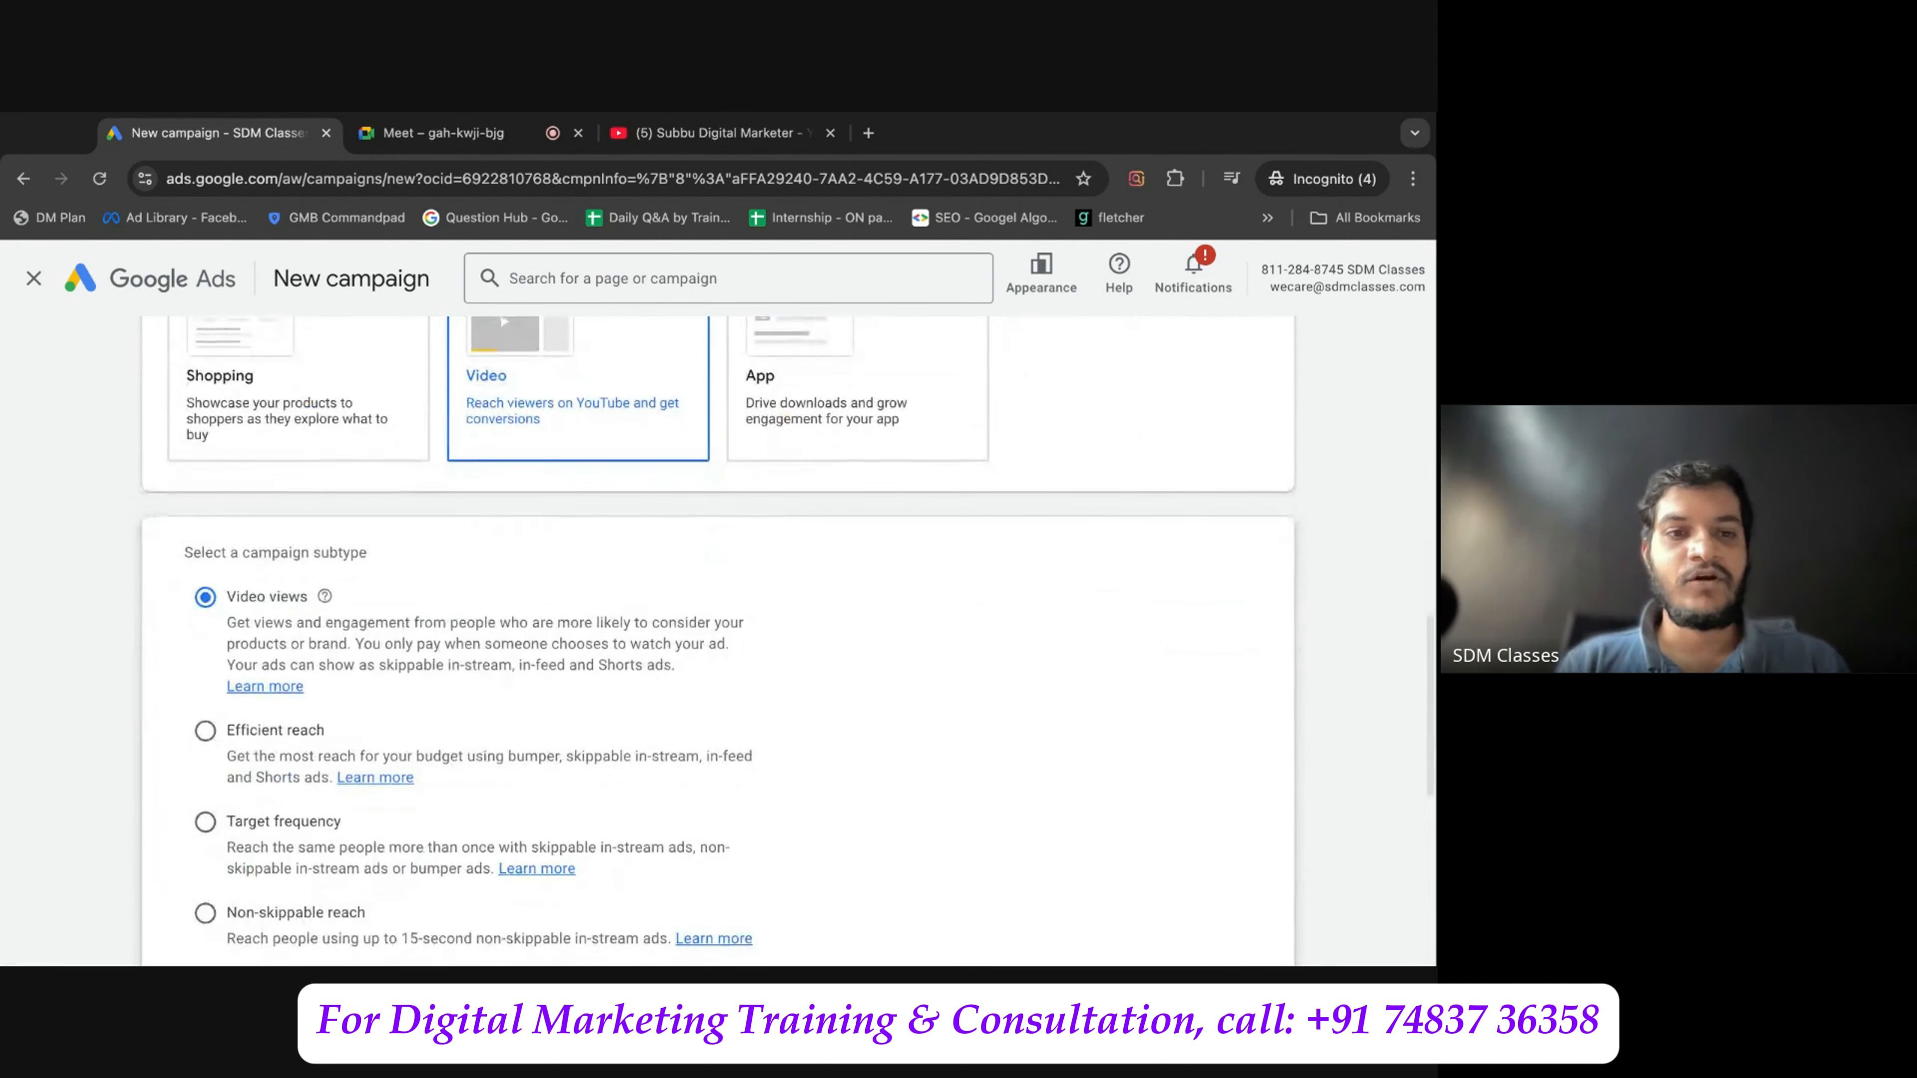
{"action": "scroll", "coordinate": [494, 616], "scroll_direction": "down", "scroll_amount": 1}
{"action": "scroll", "coordinate": [353, 356], "scroll_direction": "down", "scroll_amount": 1}
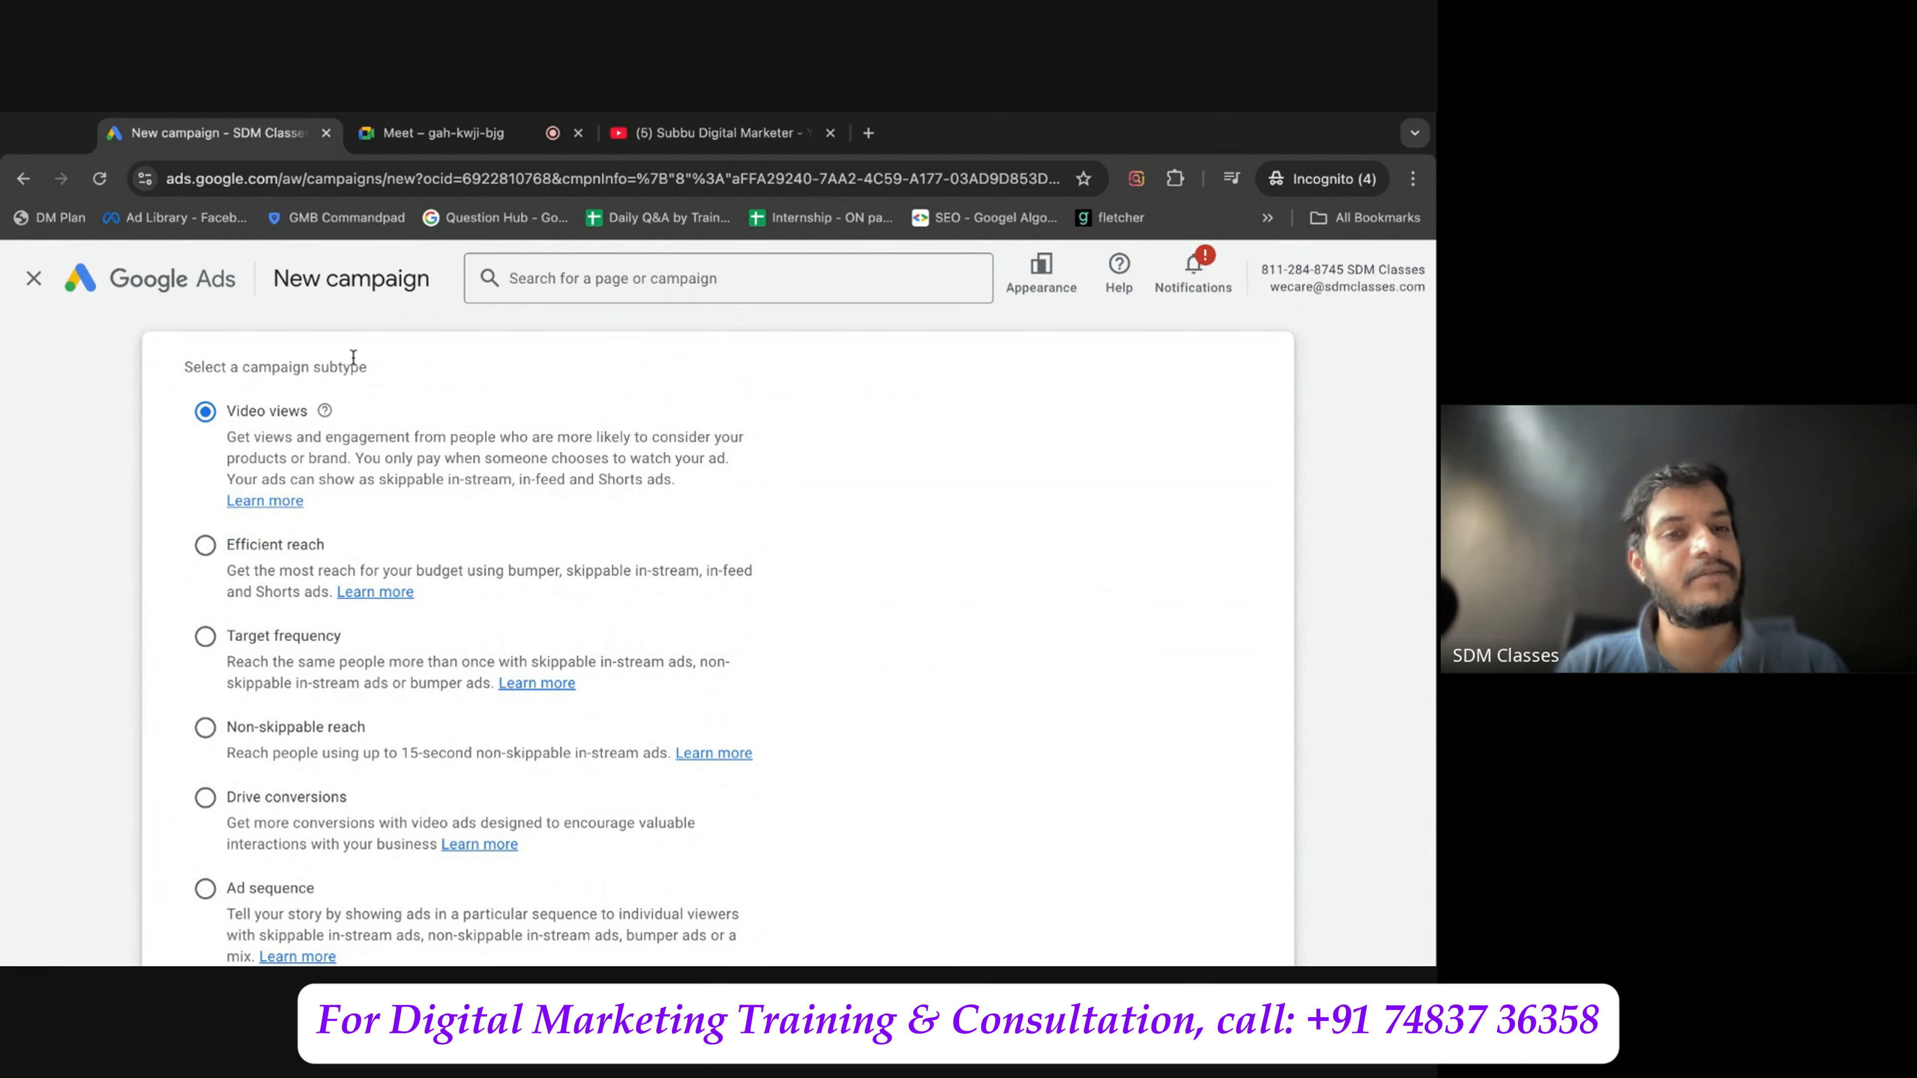
{"action": "scroll", "coordinate": [140, 611], "scroll_direction": "down", "scroll_amount": 5}
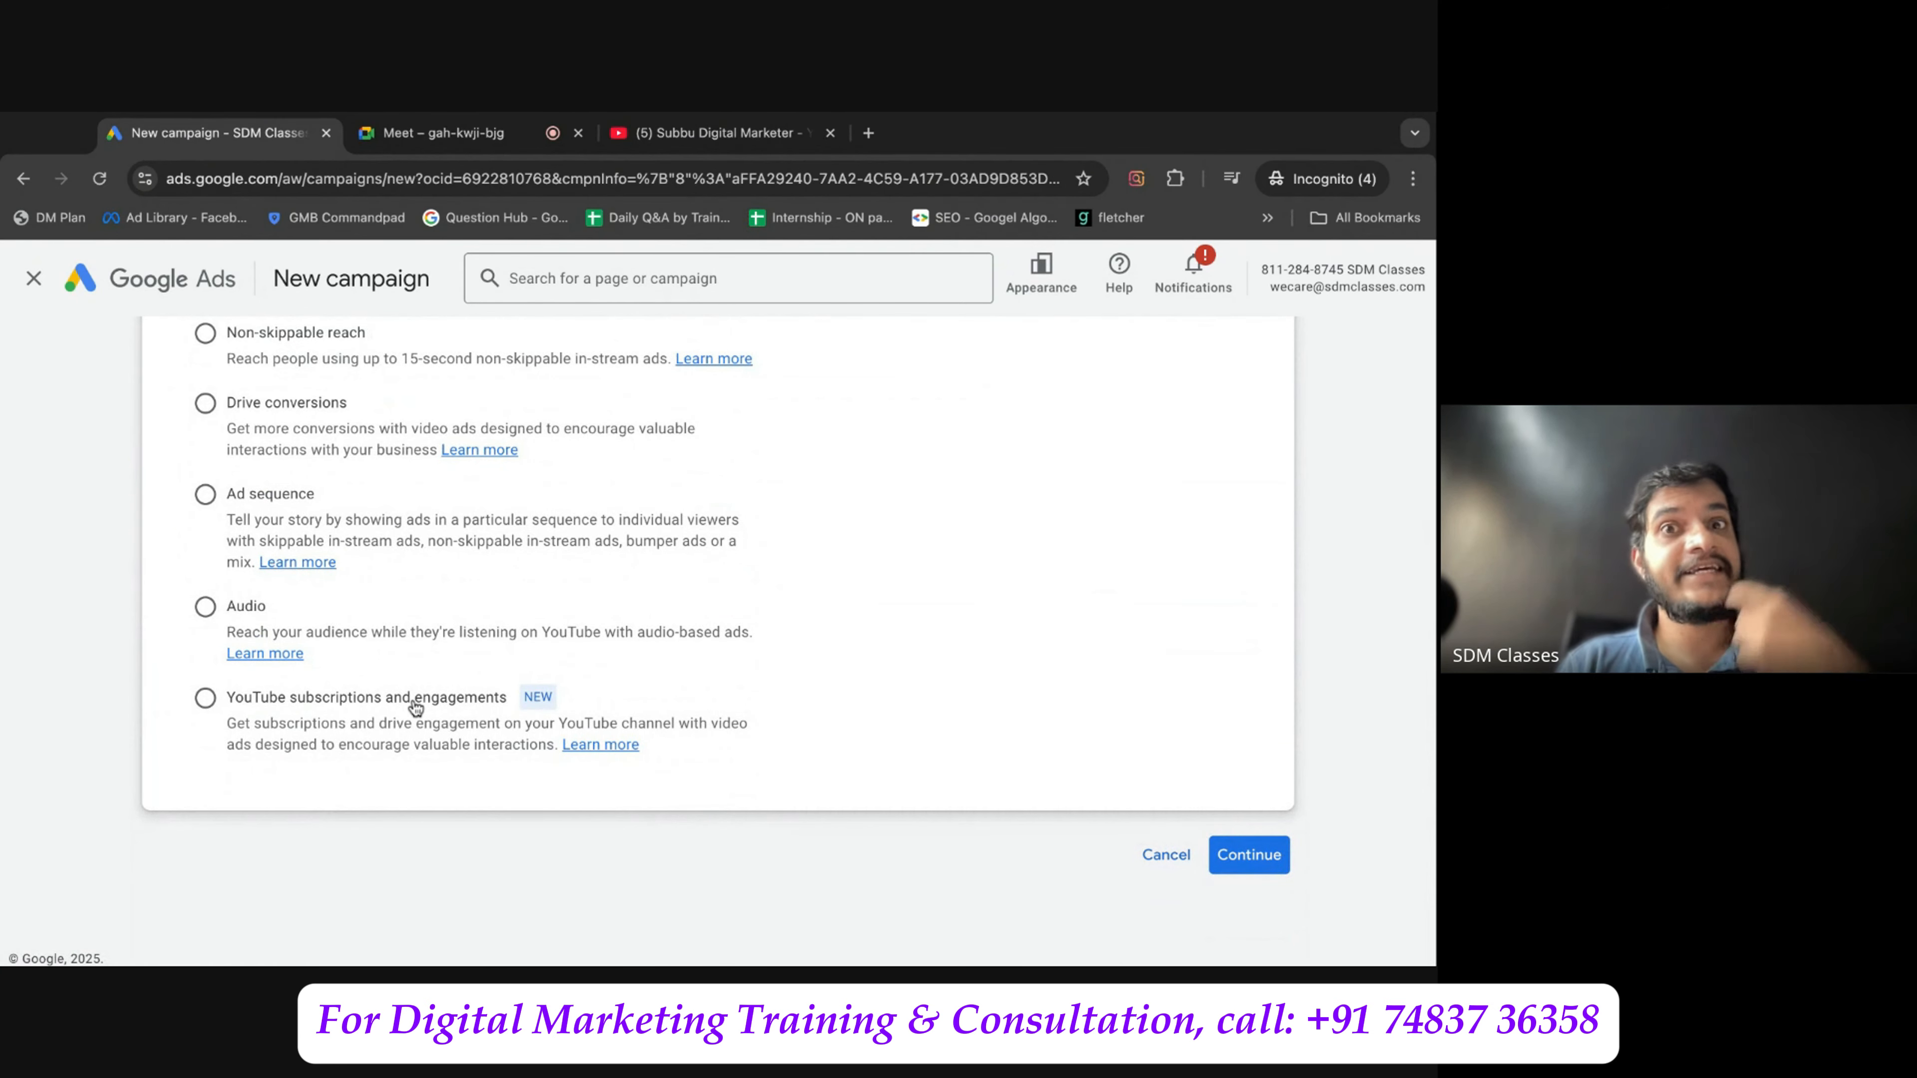
{"action": "left_click", "coordinate": [212, 708]}
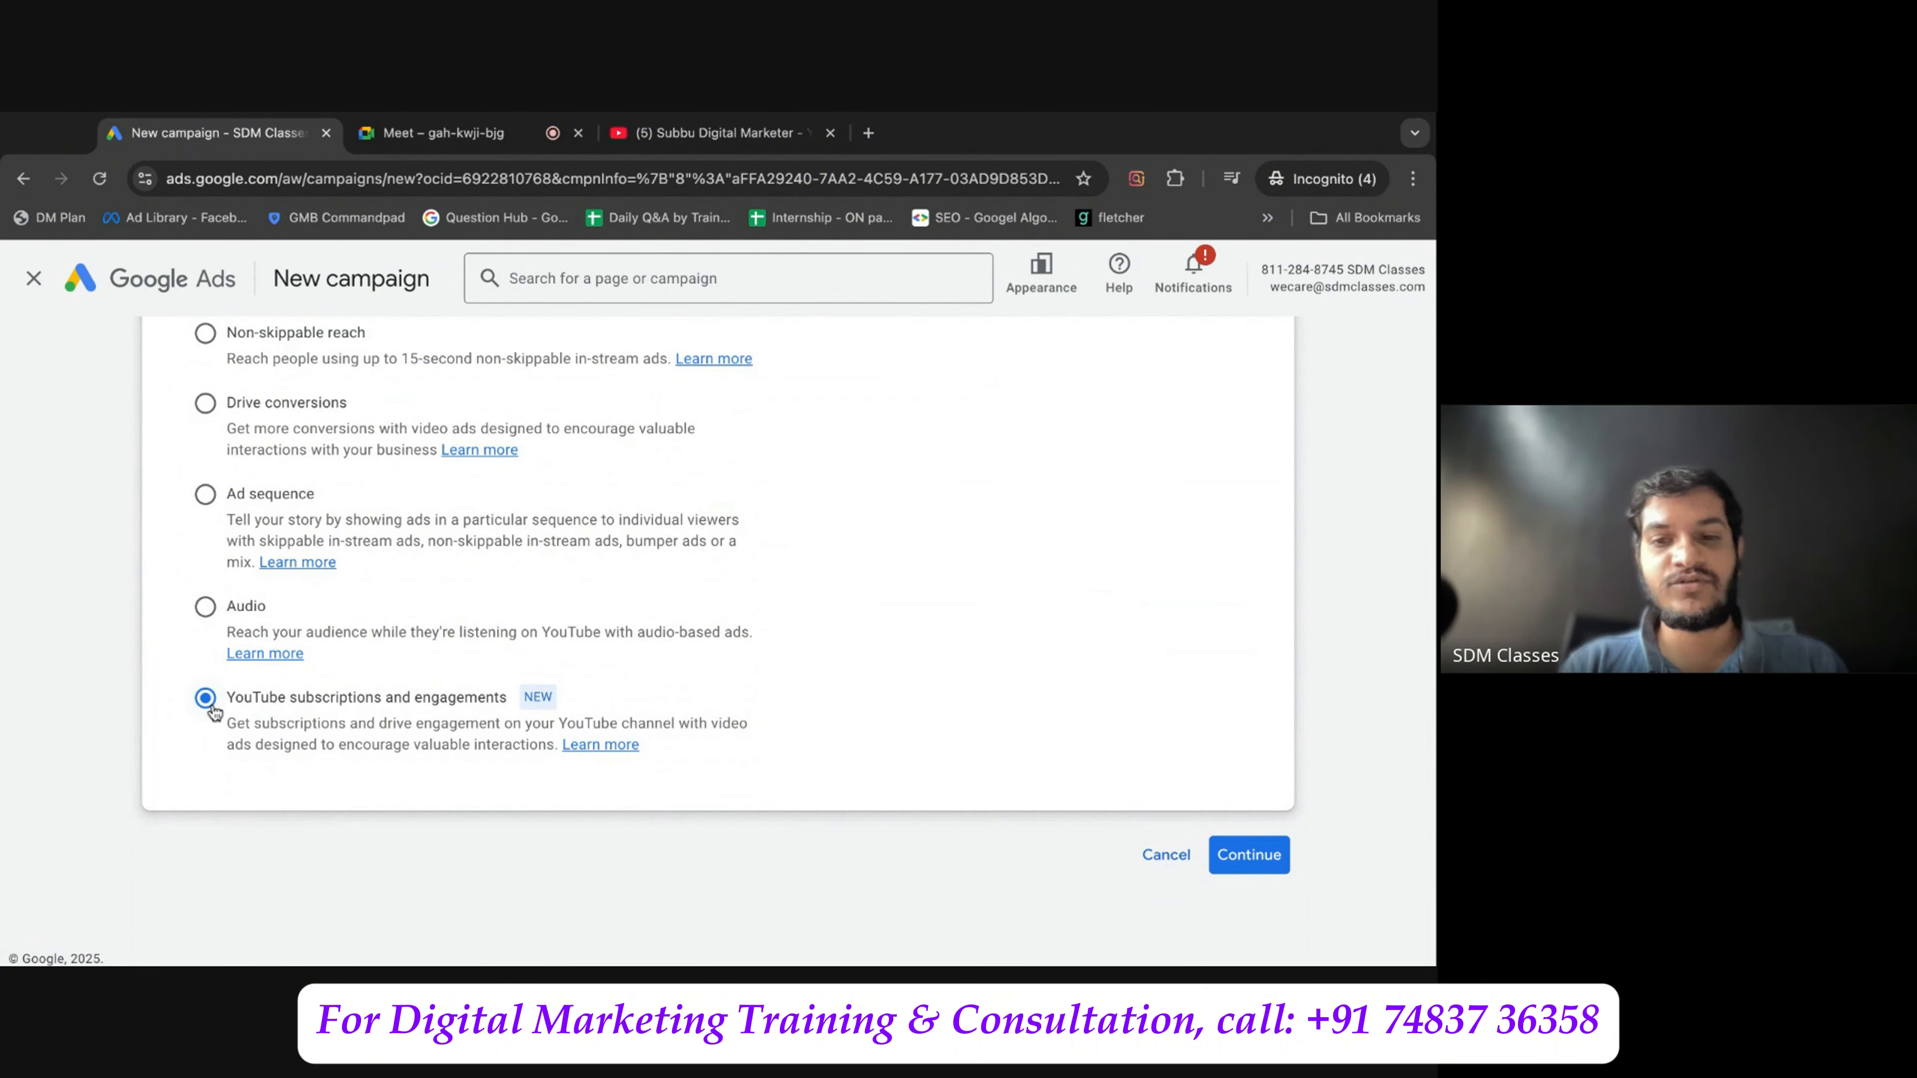
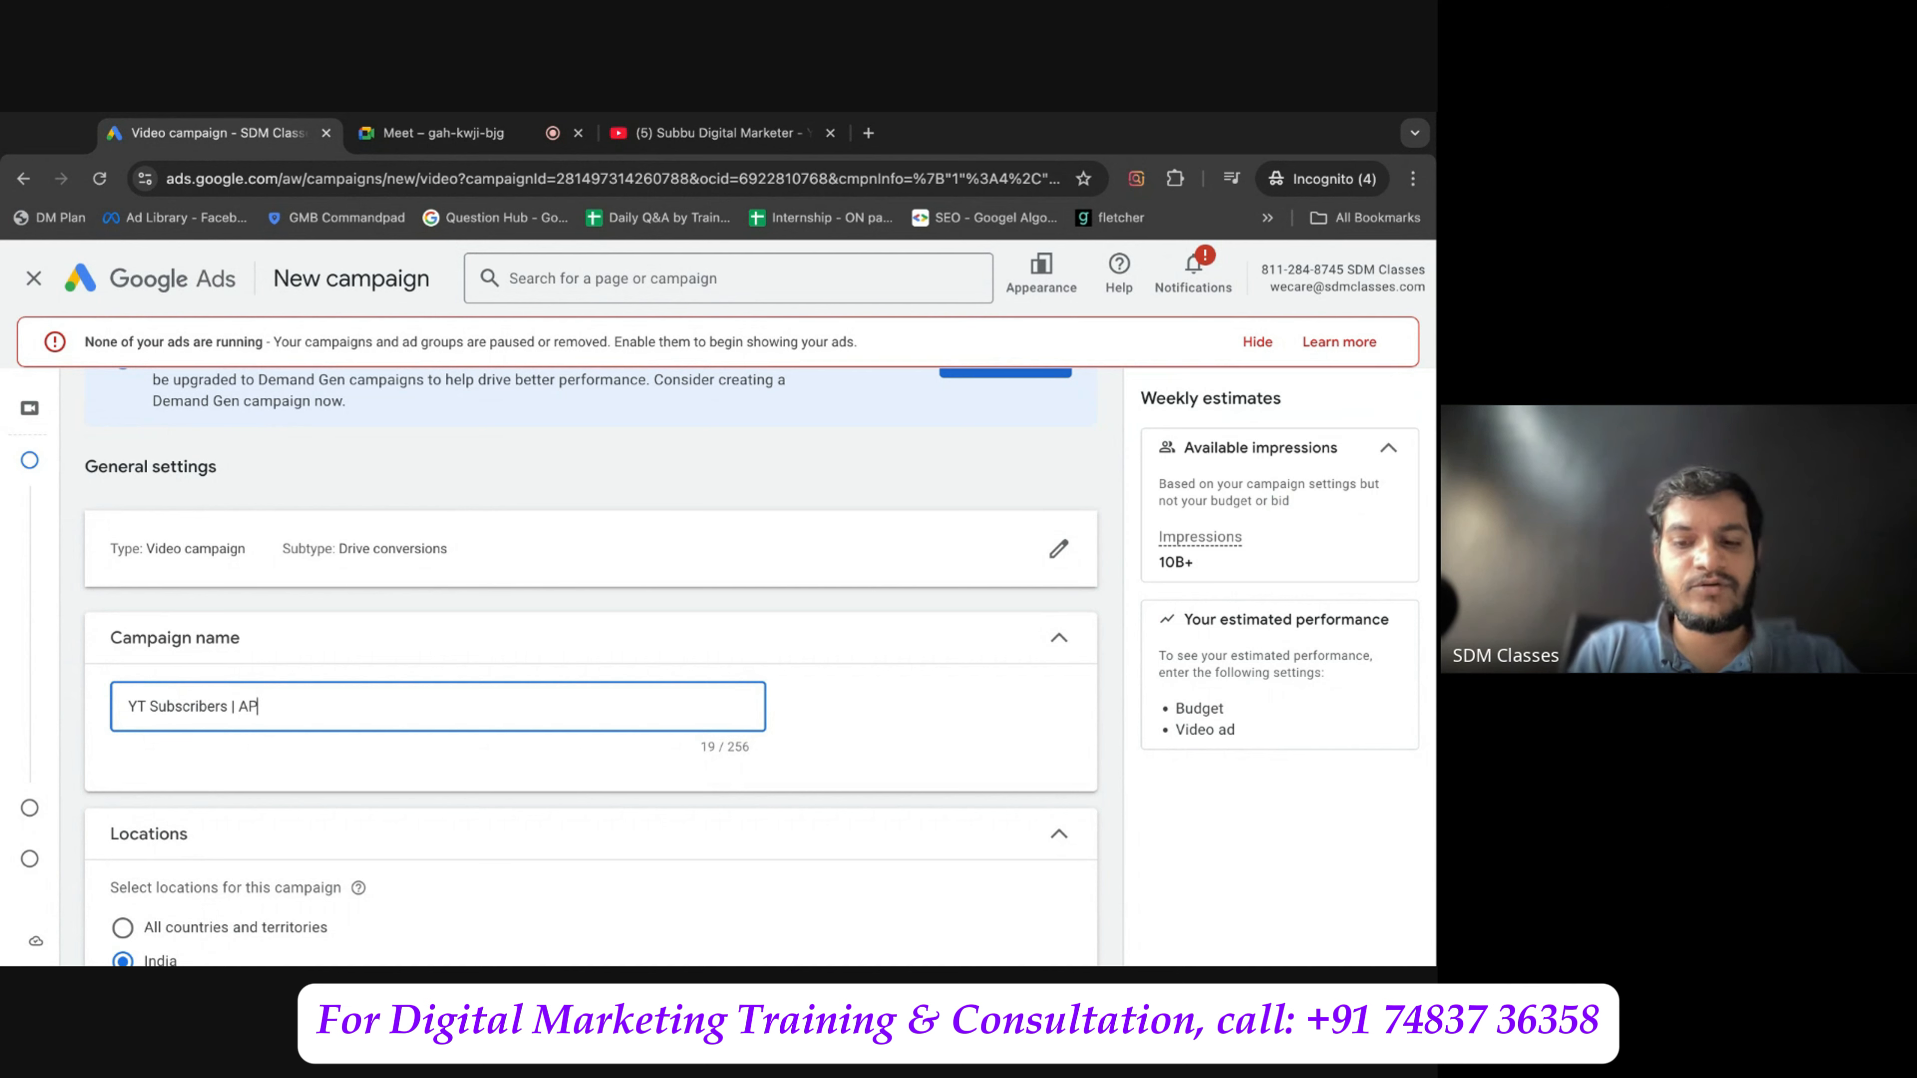
Complete the campaign name so it reads "YT Subscribers | AP, Telangana | 16th March 2025".
{"action": "type", "text": ", Telang"}
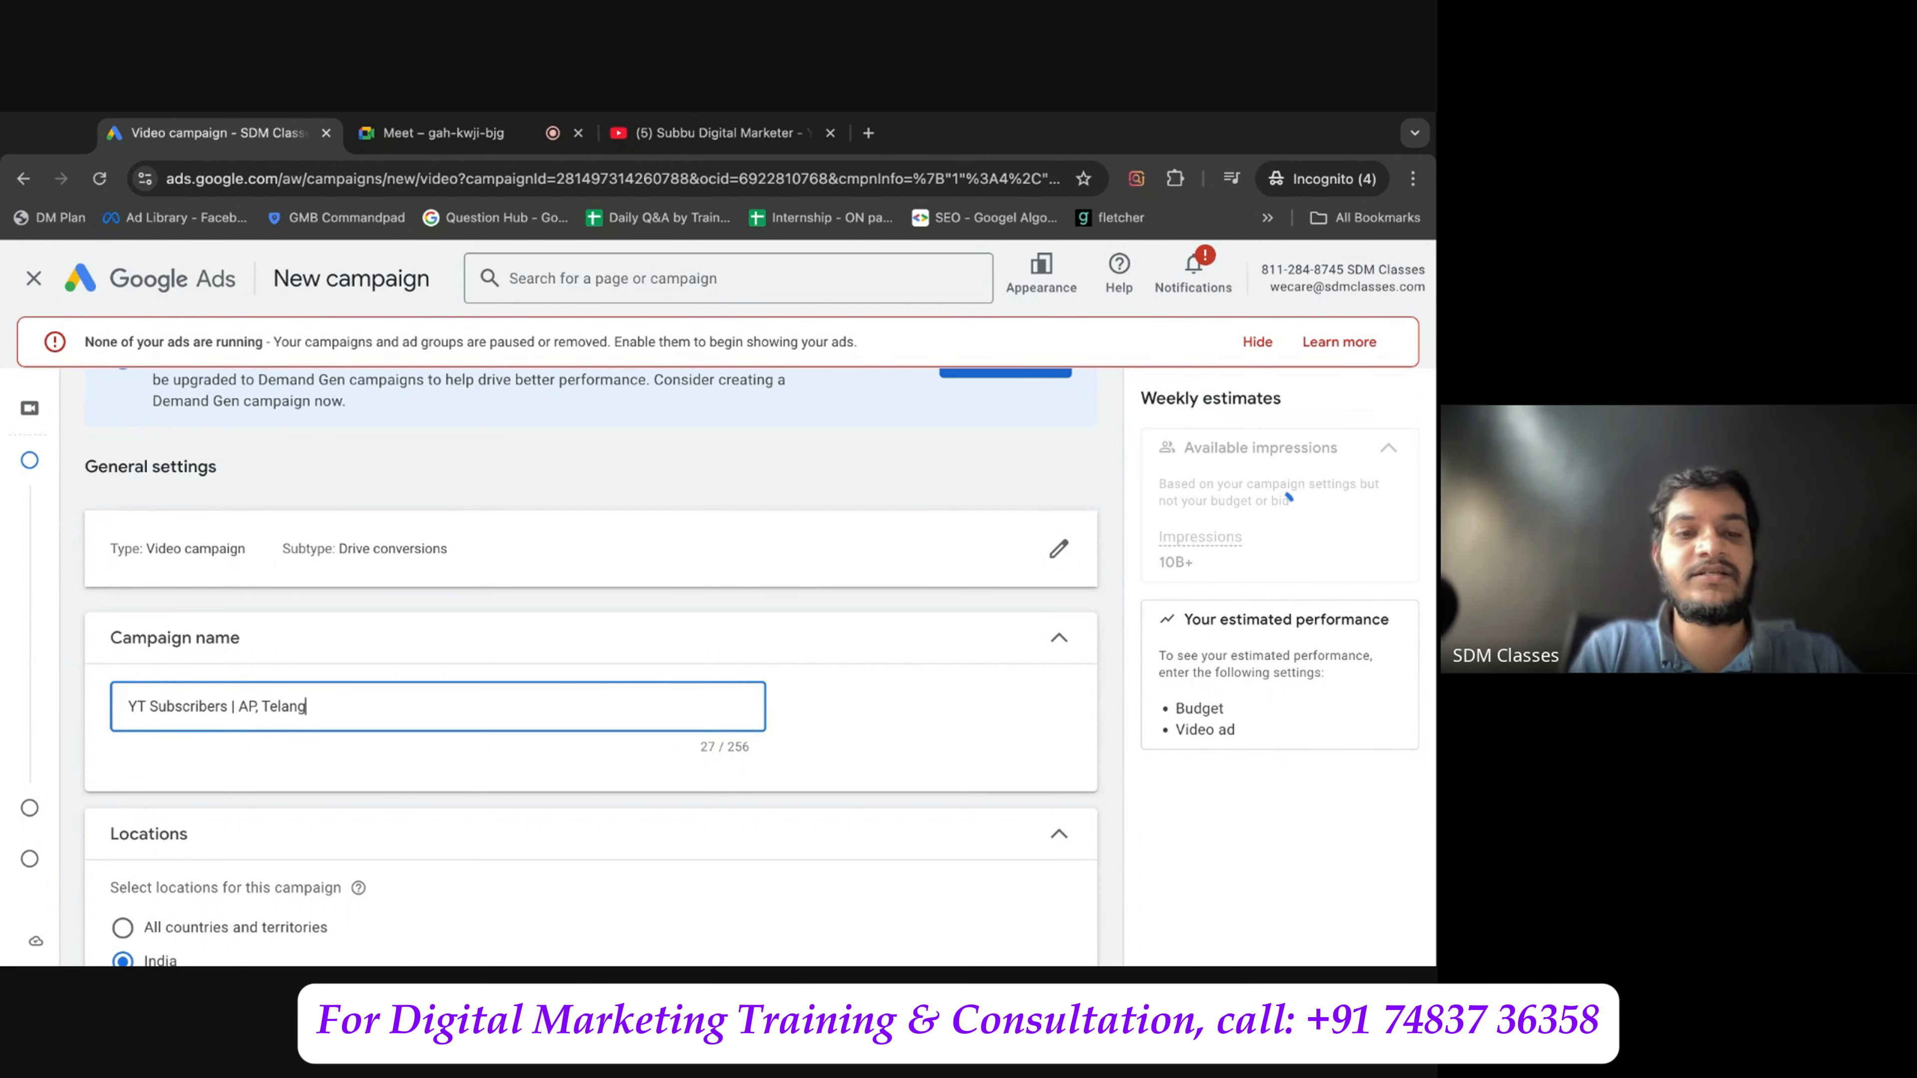
{"action": "type", "text": "ana | "}
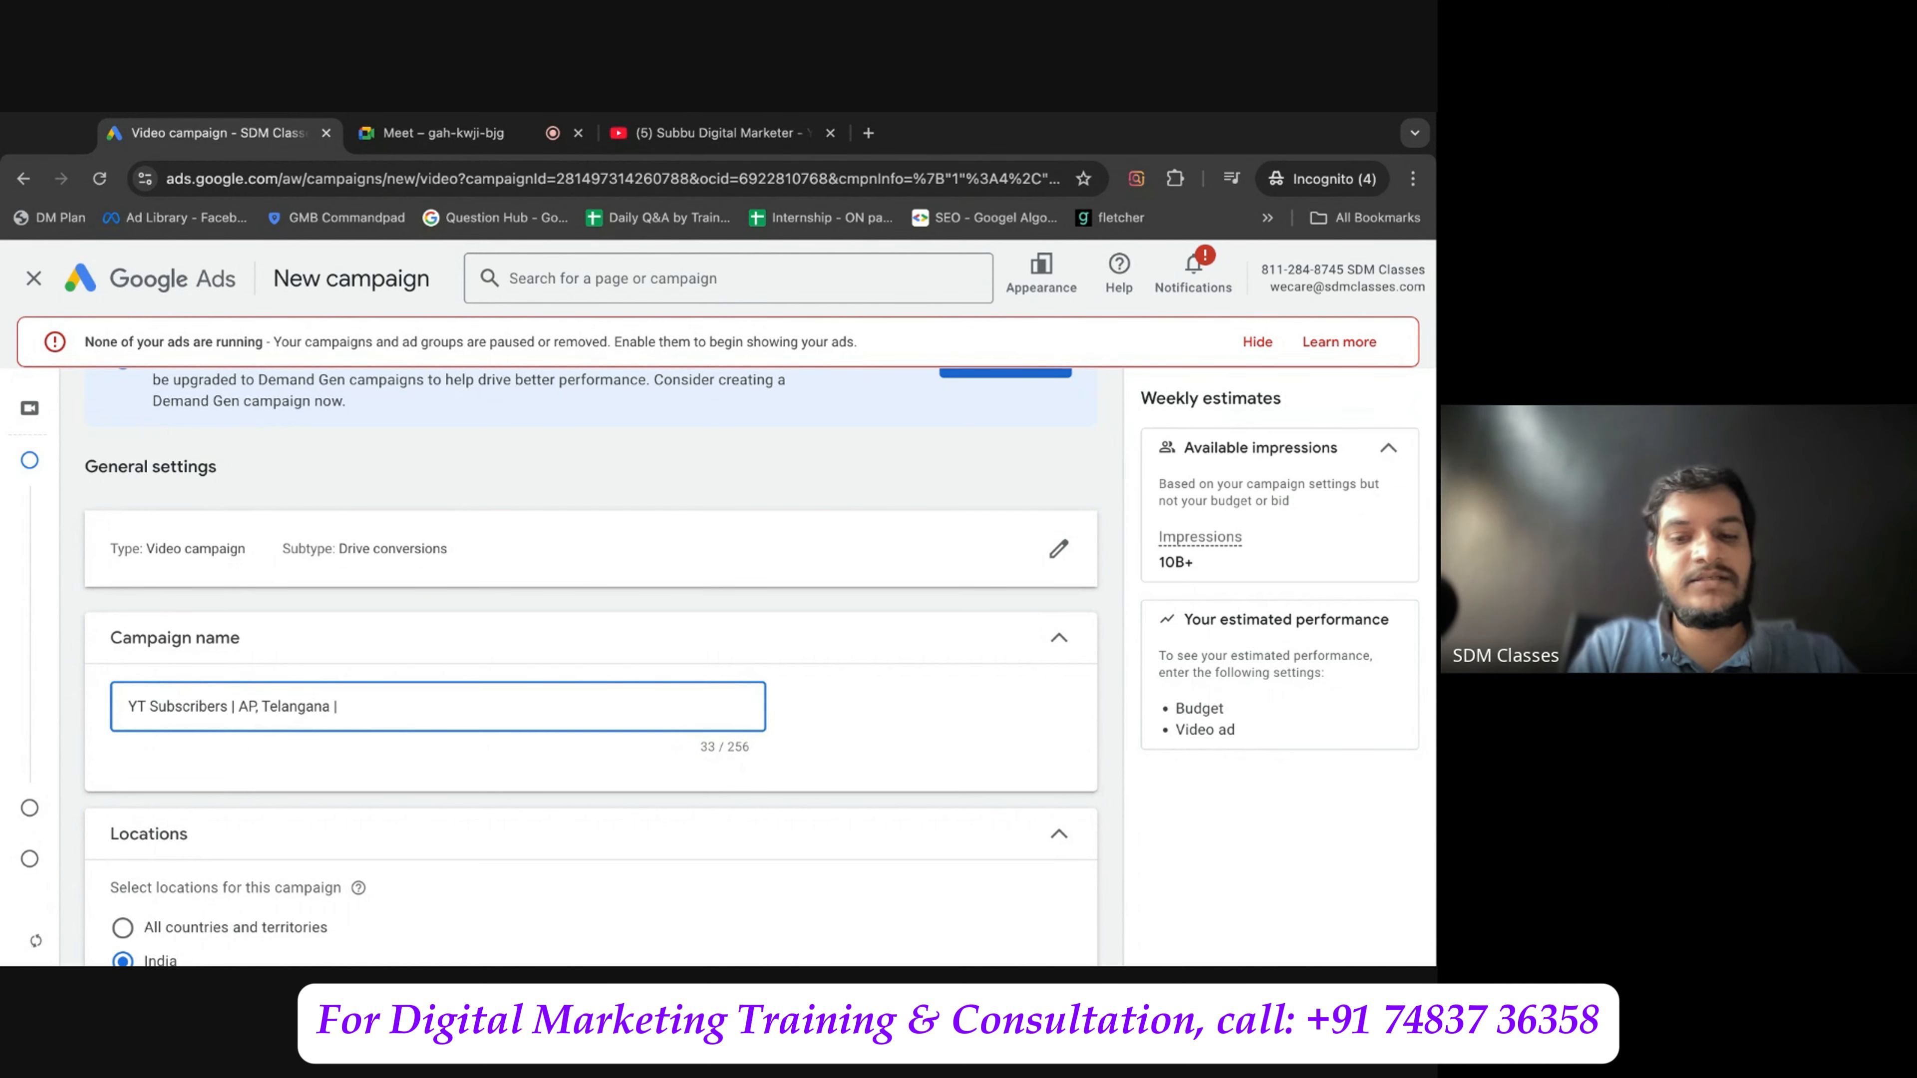
{"action": "type", "text": "16th Marc"}
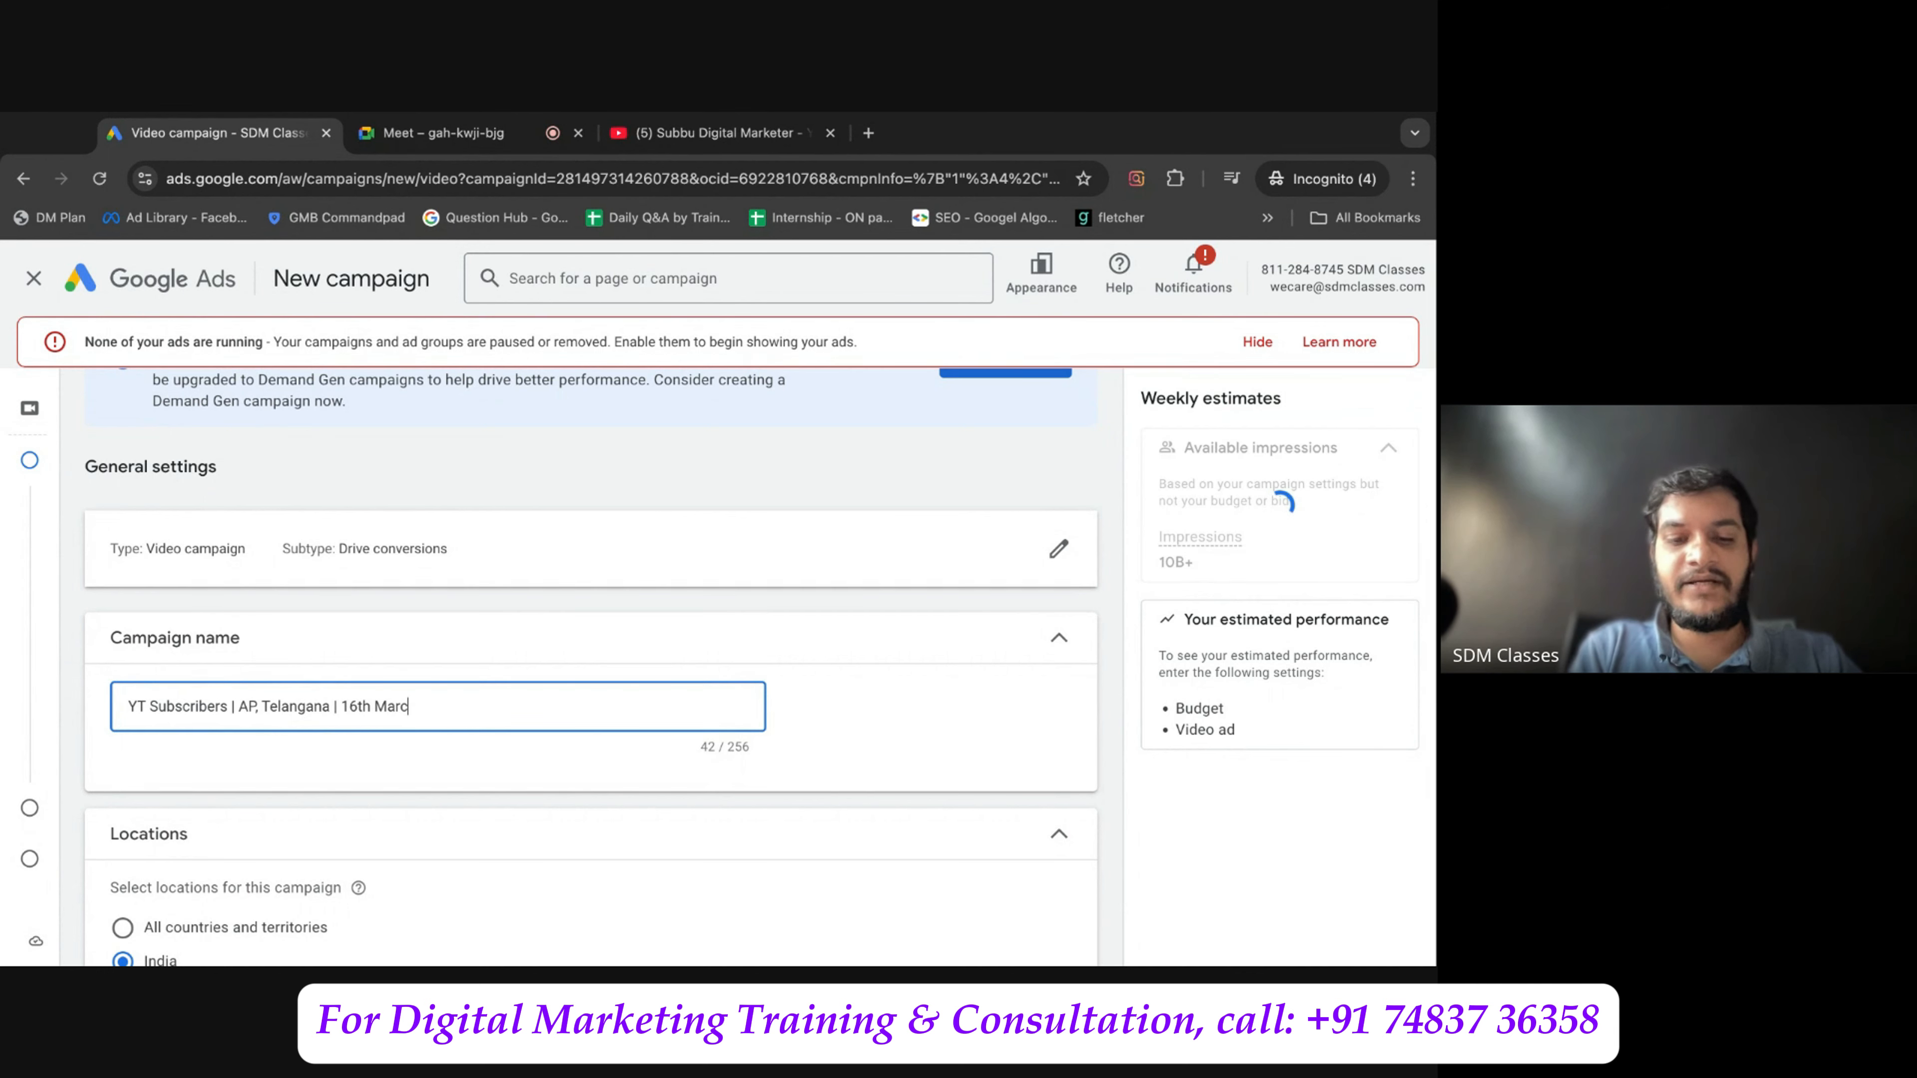
{"action": "type", "text": "h 2025"}
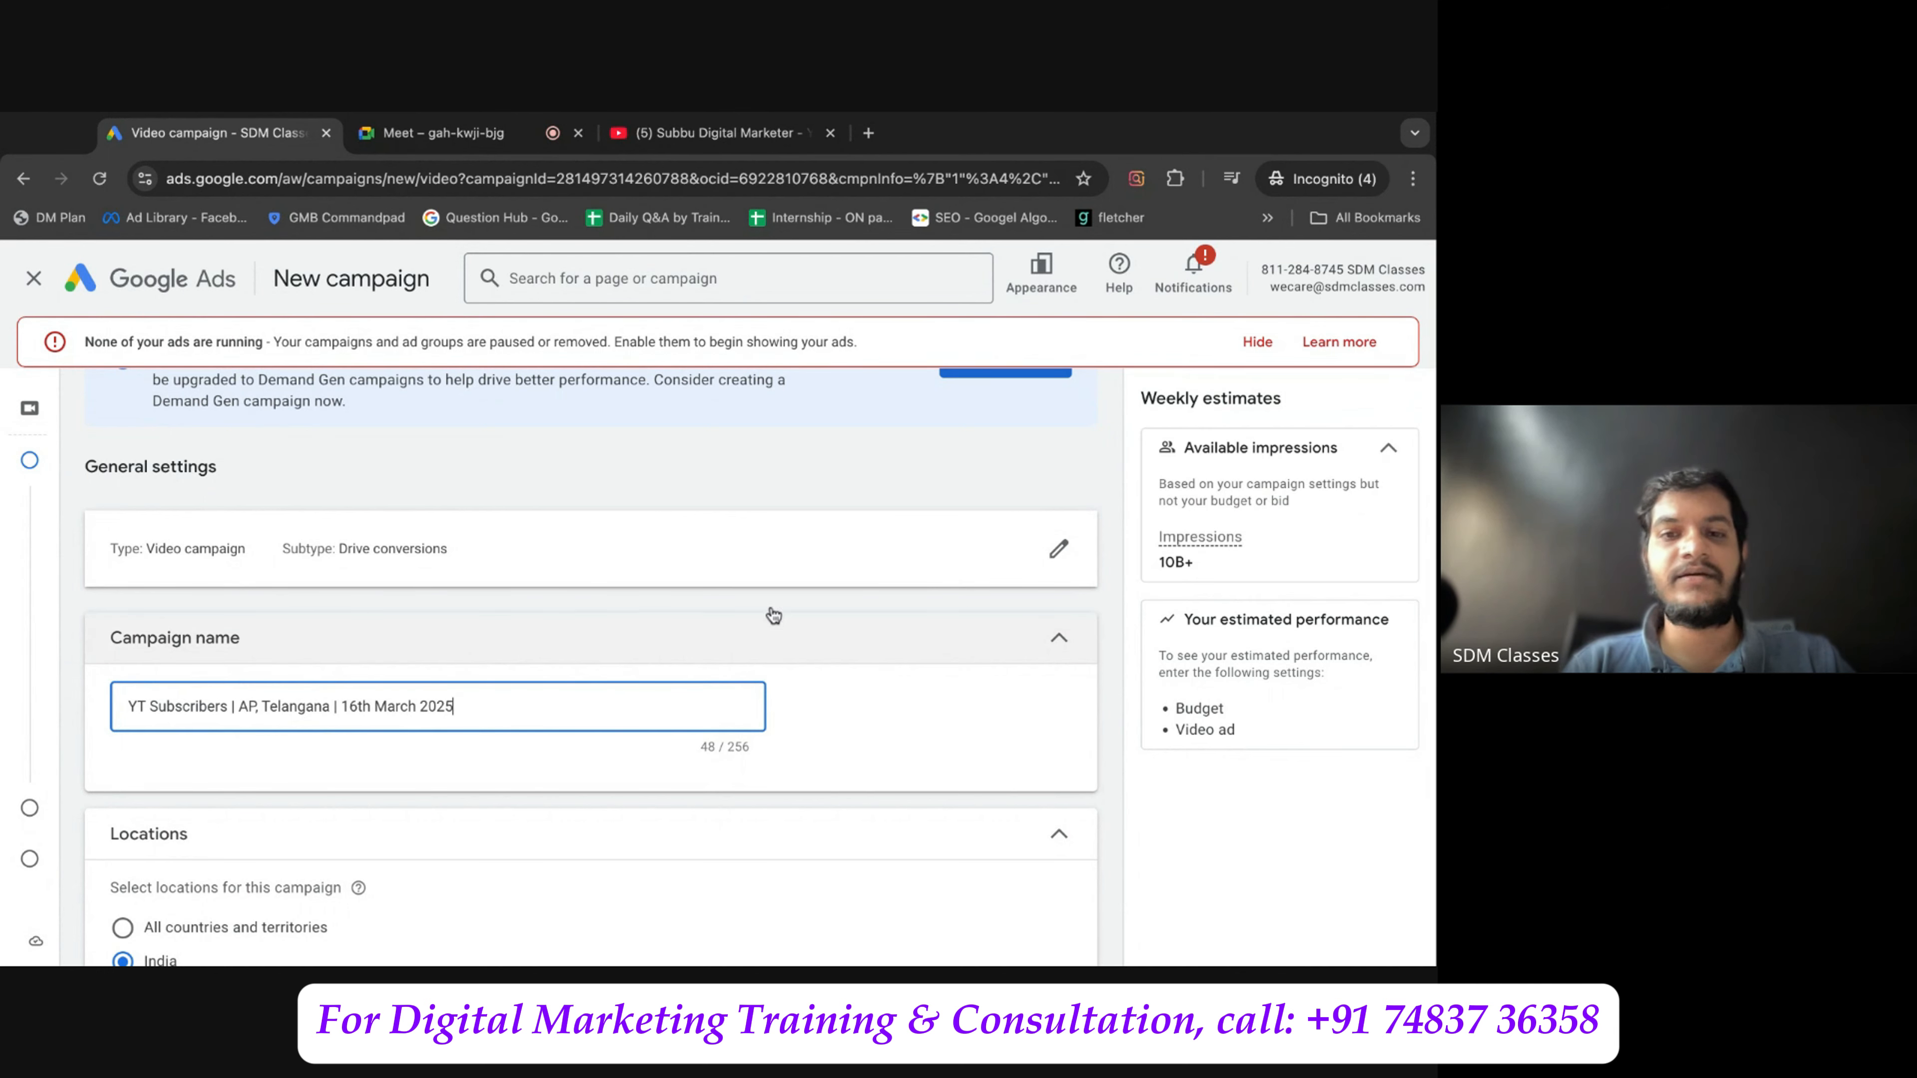
{"action": "left_click", "coordinate": [761, 596]}
Switch the campaign's location targeting to Enter another location.
{"action": "scroll", "coordinate": [760, 598], "scroll_direction": "down", "scroll_amount": 3}
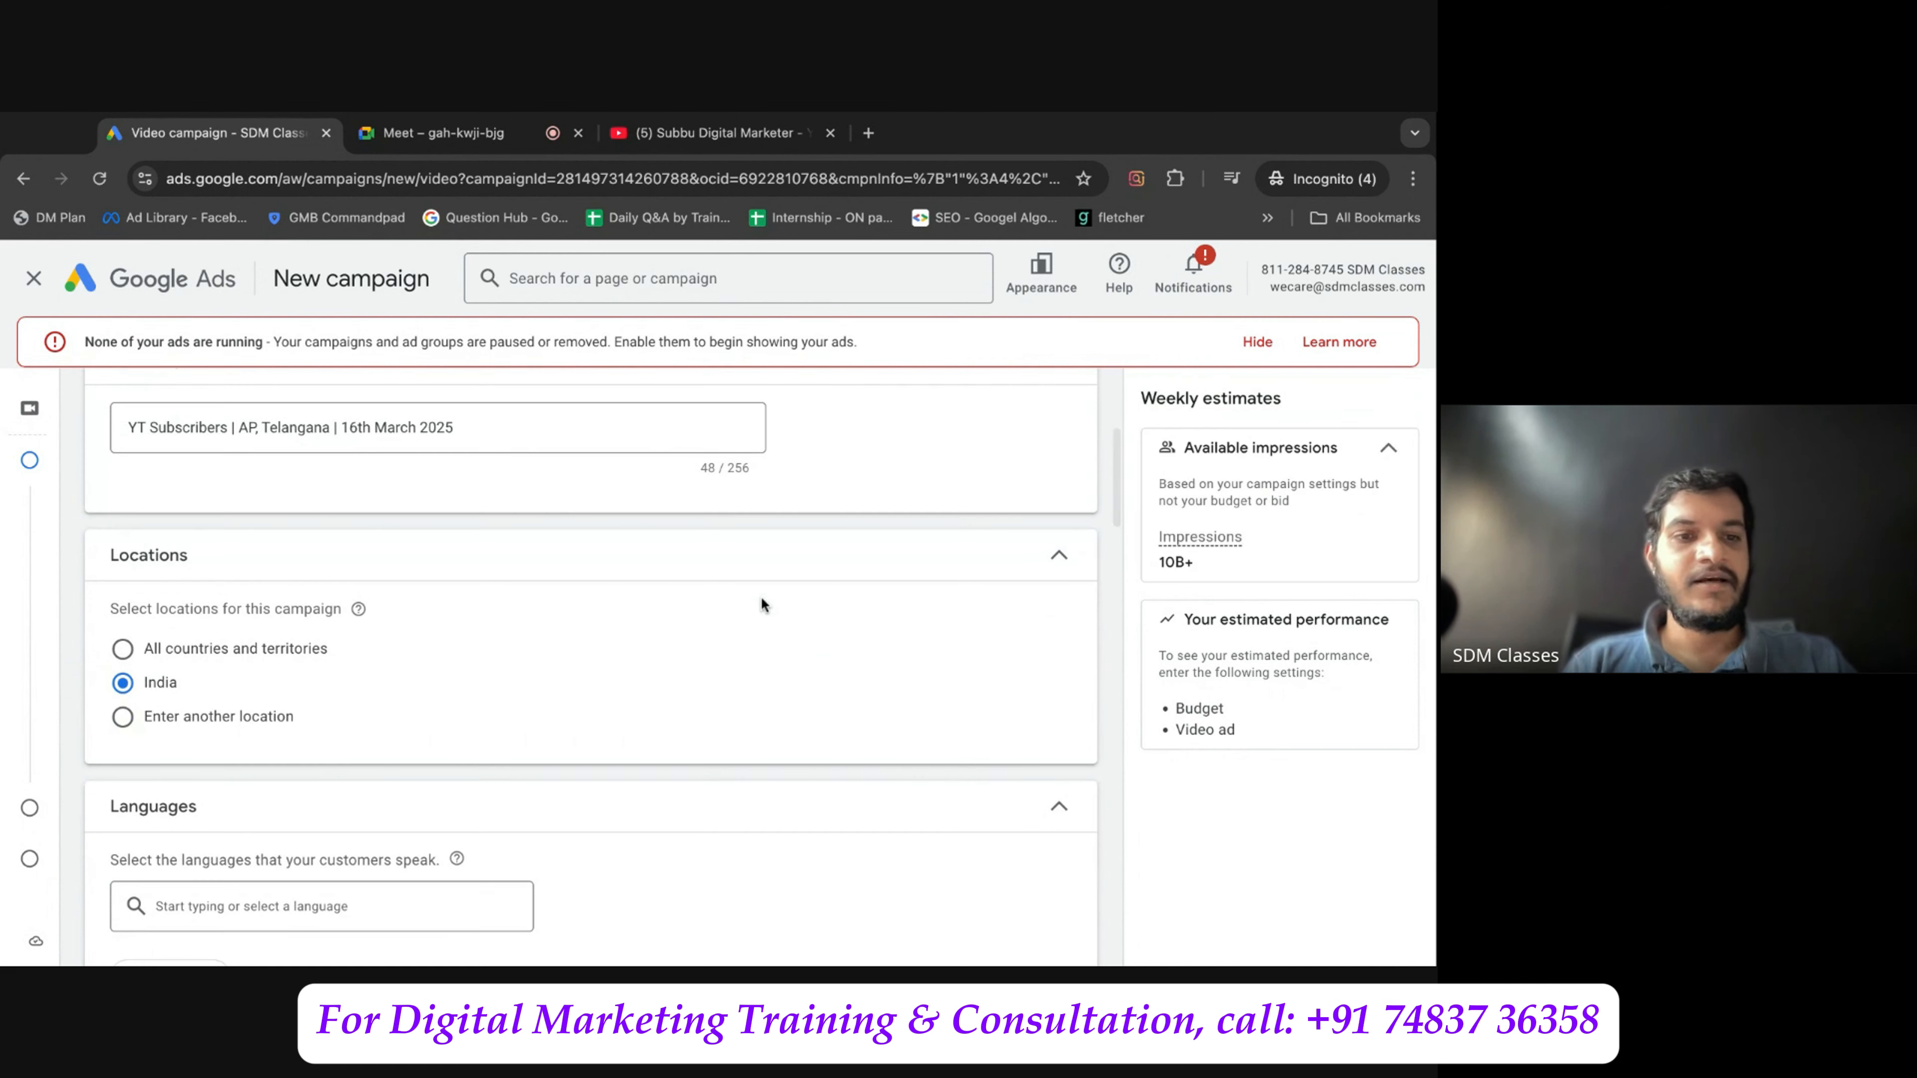
{"action": "left_click", "coordinate": [285, 721]}
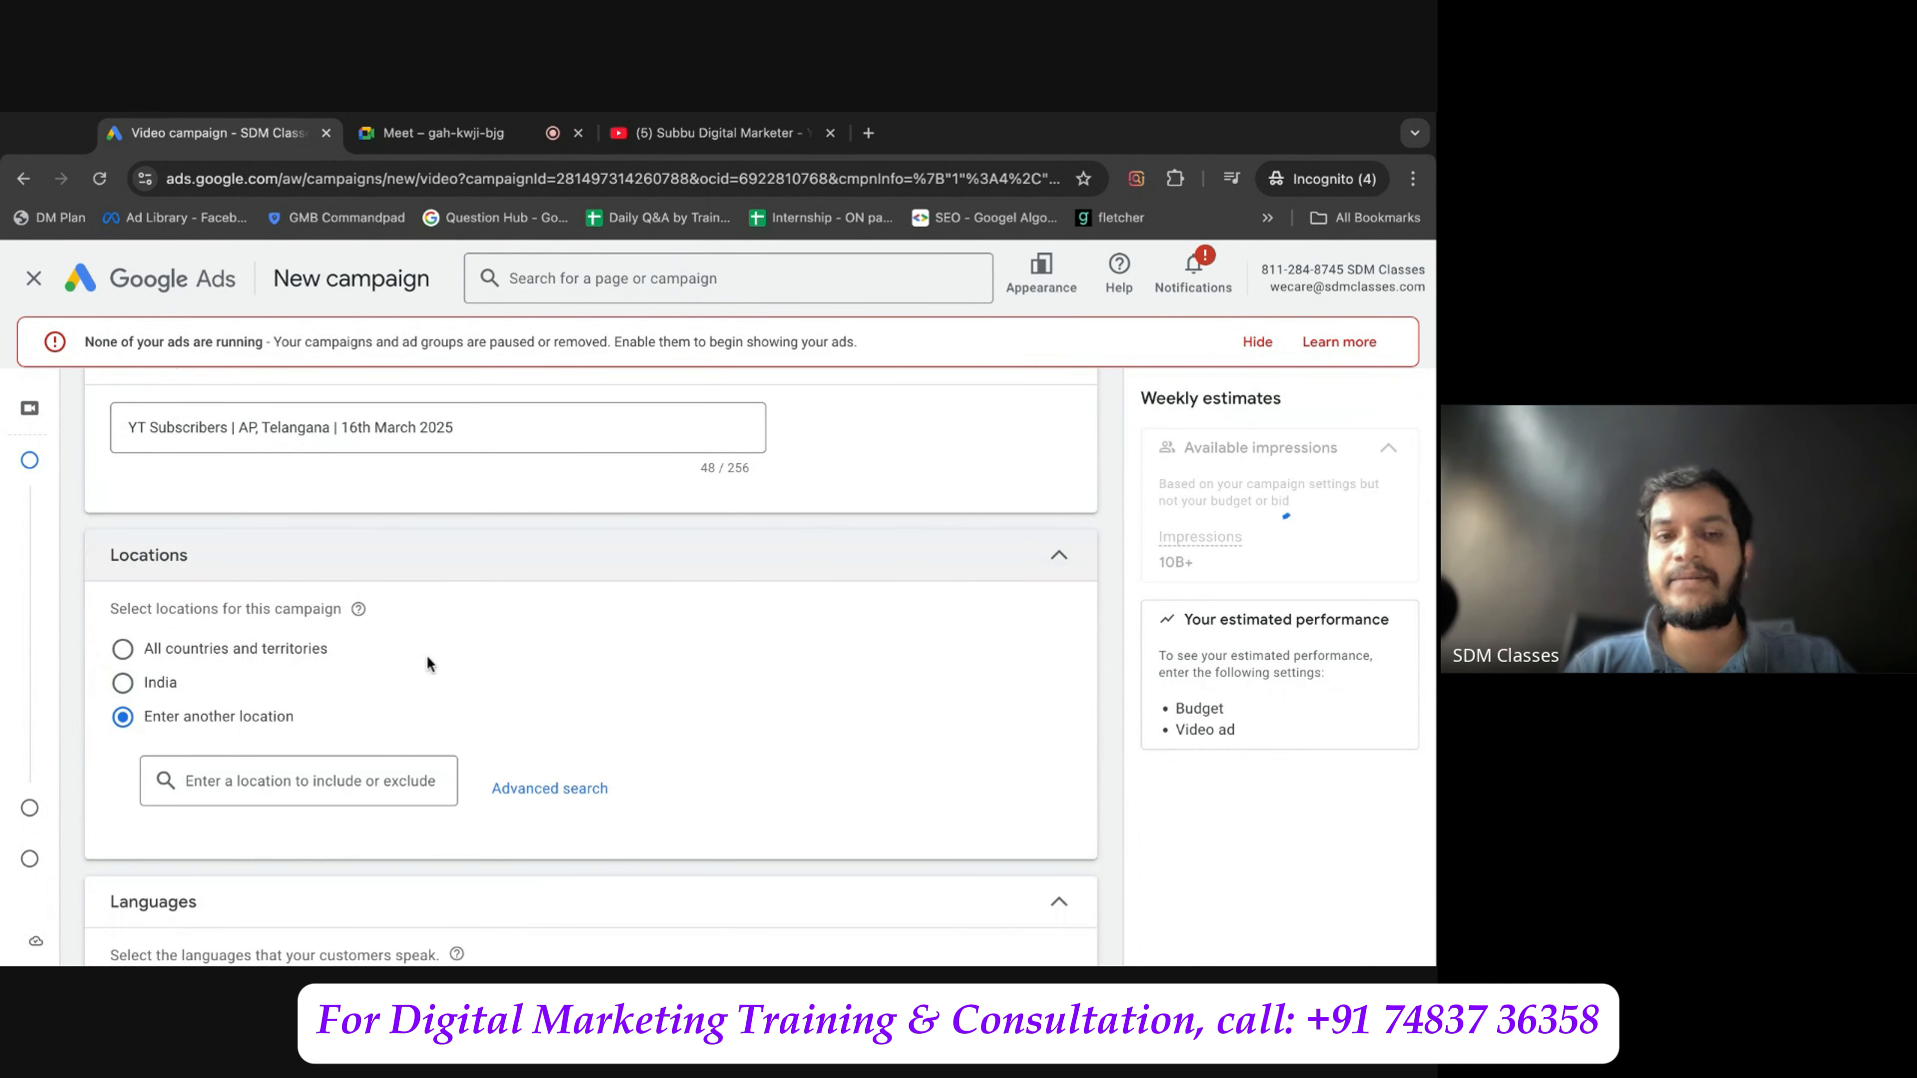
{"action": "scroll", "coordinate": [428, 672], "scroll_direction": "down", "scroll_amount": 2}
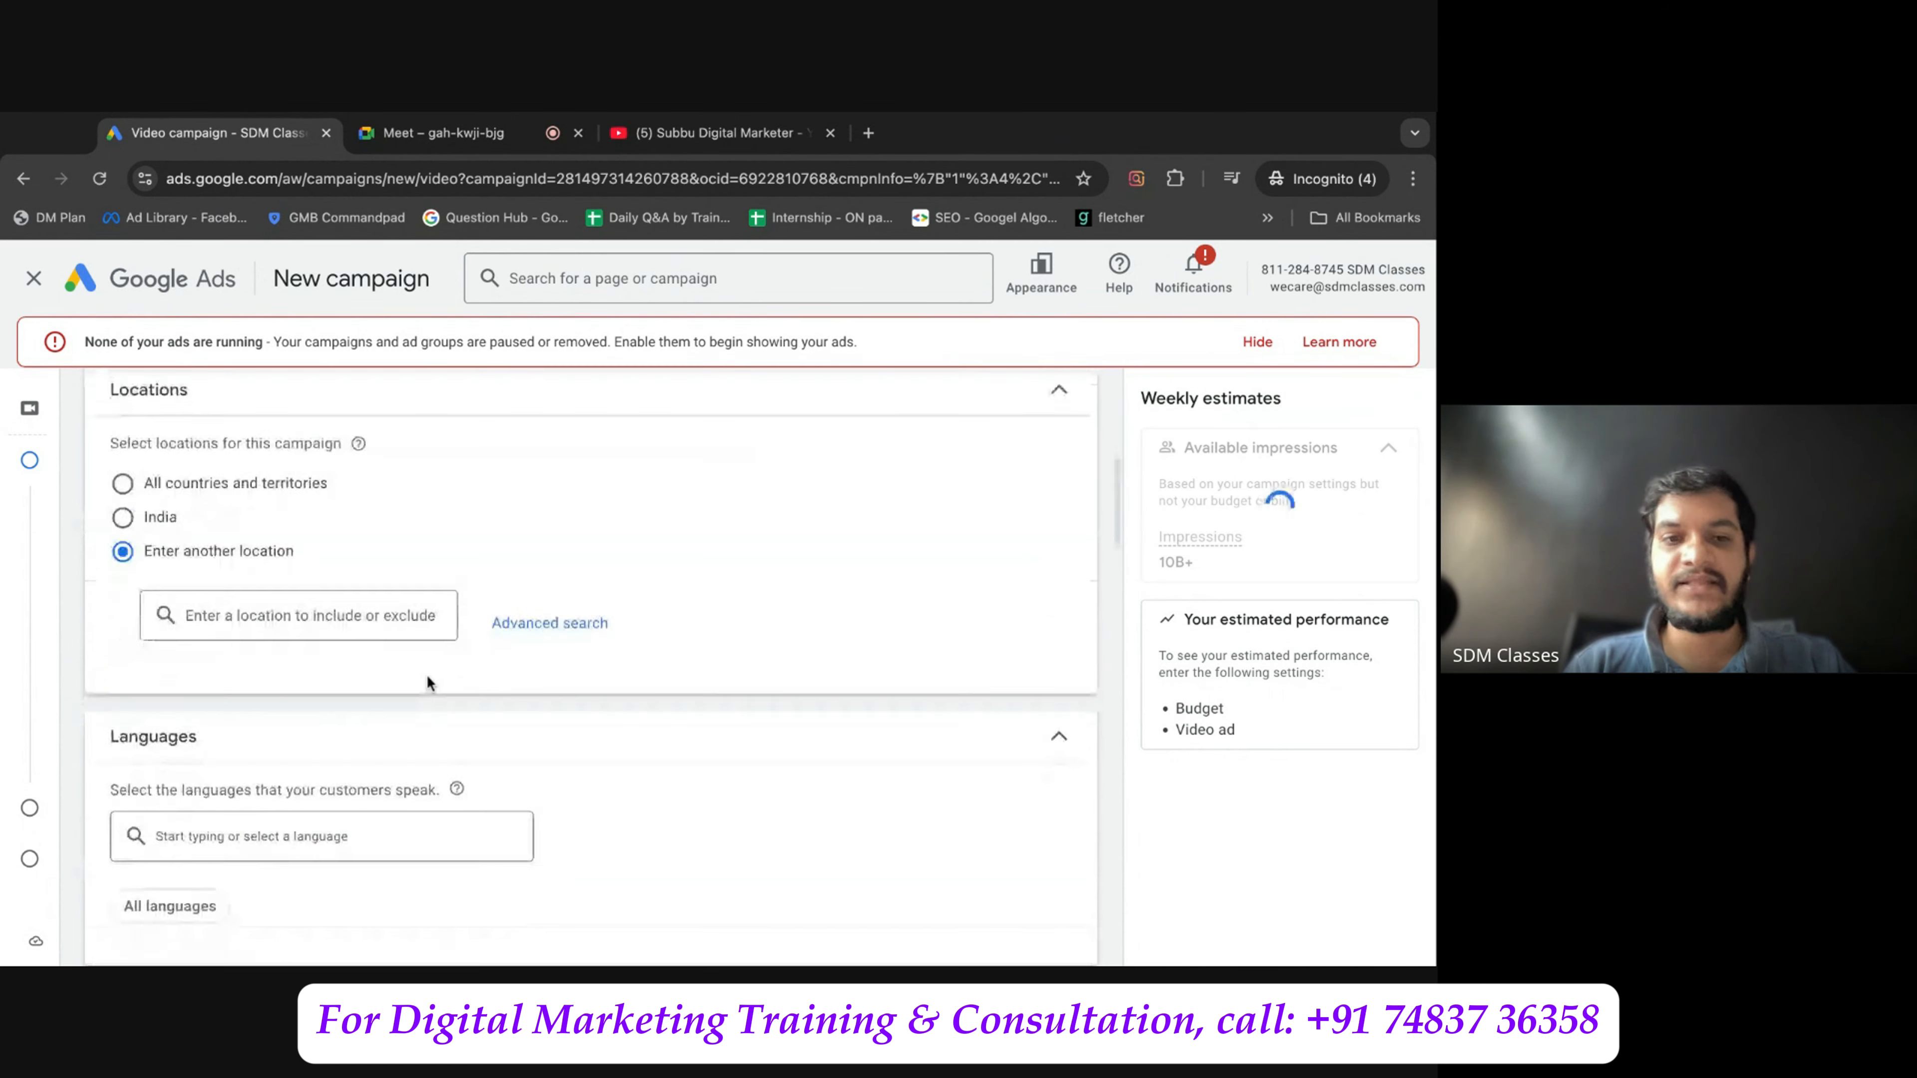
{"action": "left_click", "coordinate": [537, 618]}
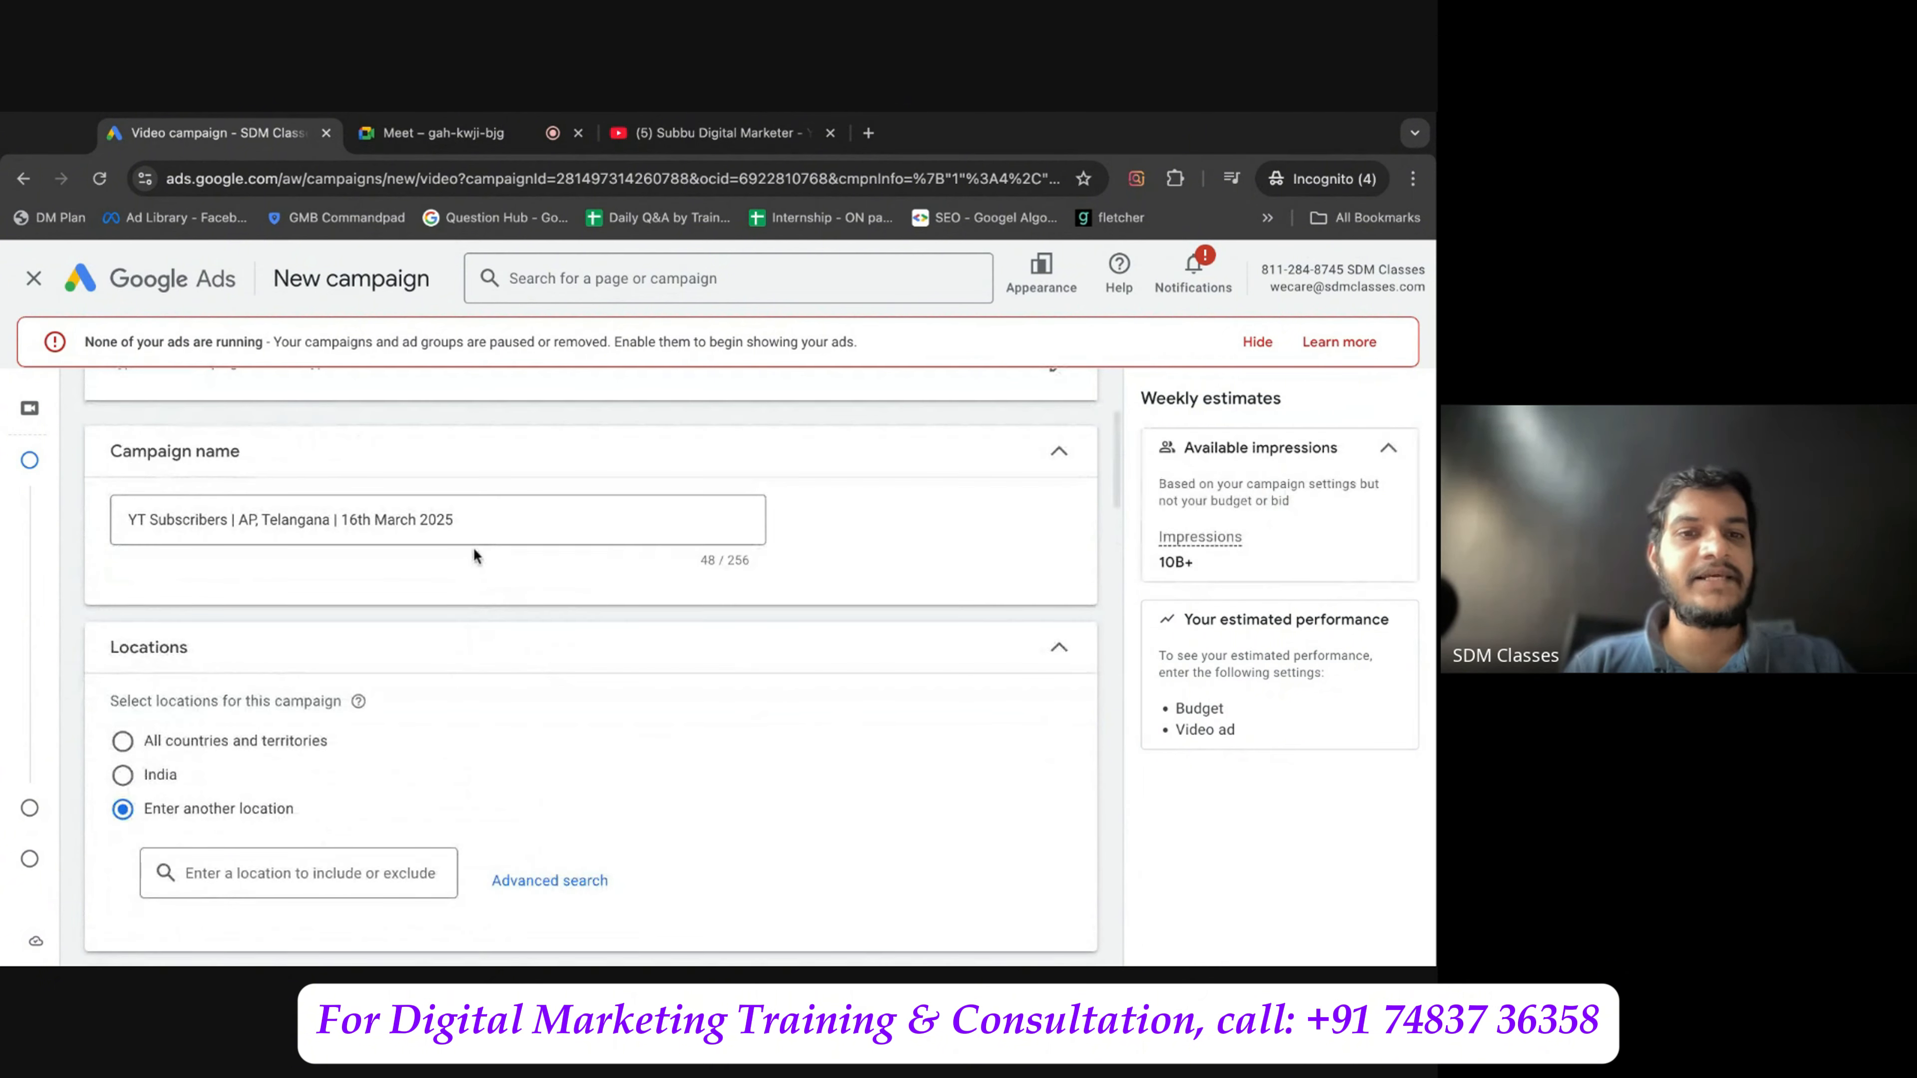
{"action": "left_click", "coordinate": [588, 880]}
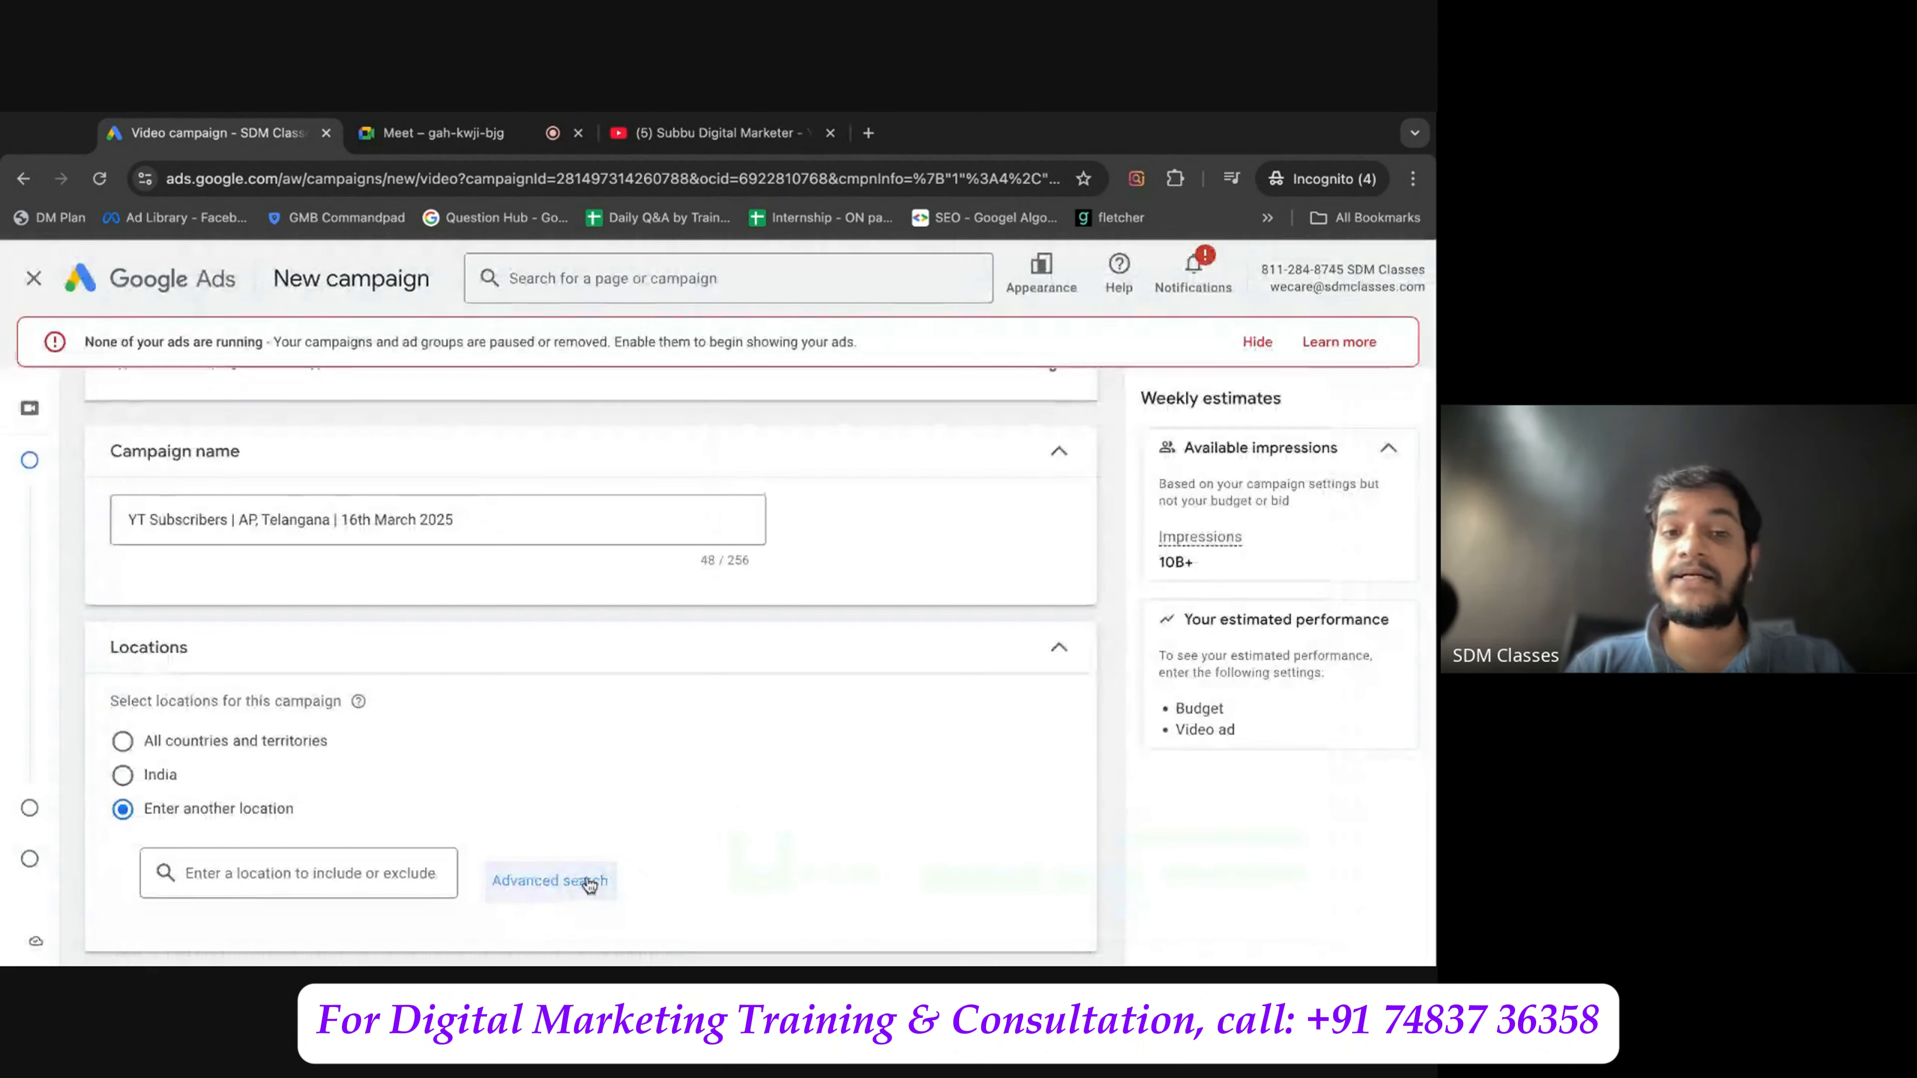
Insert ", Bangalore" after Telangana in the campaign name.
{"action": "left_click", "coordinate": [332, 524]}
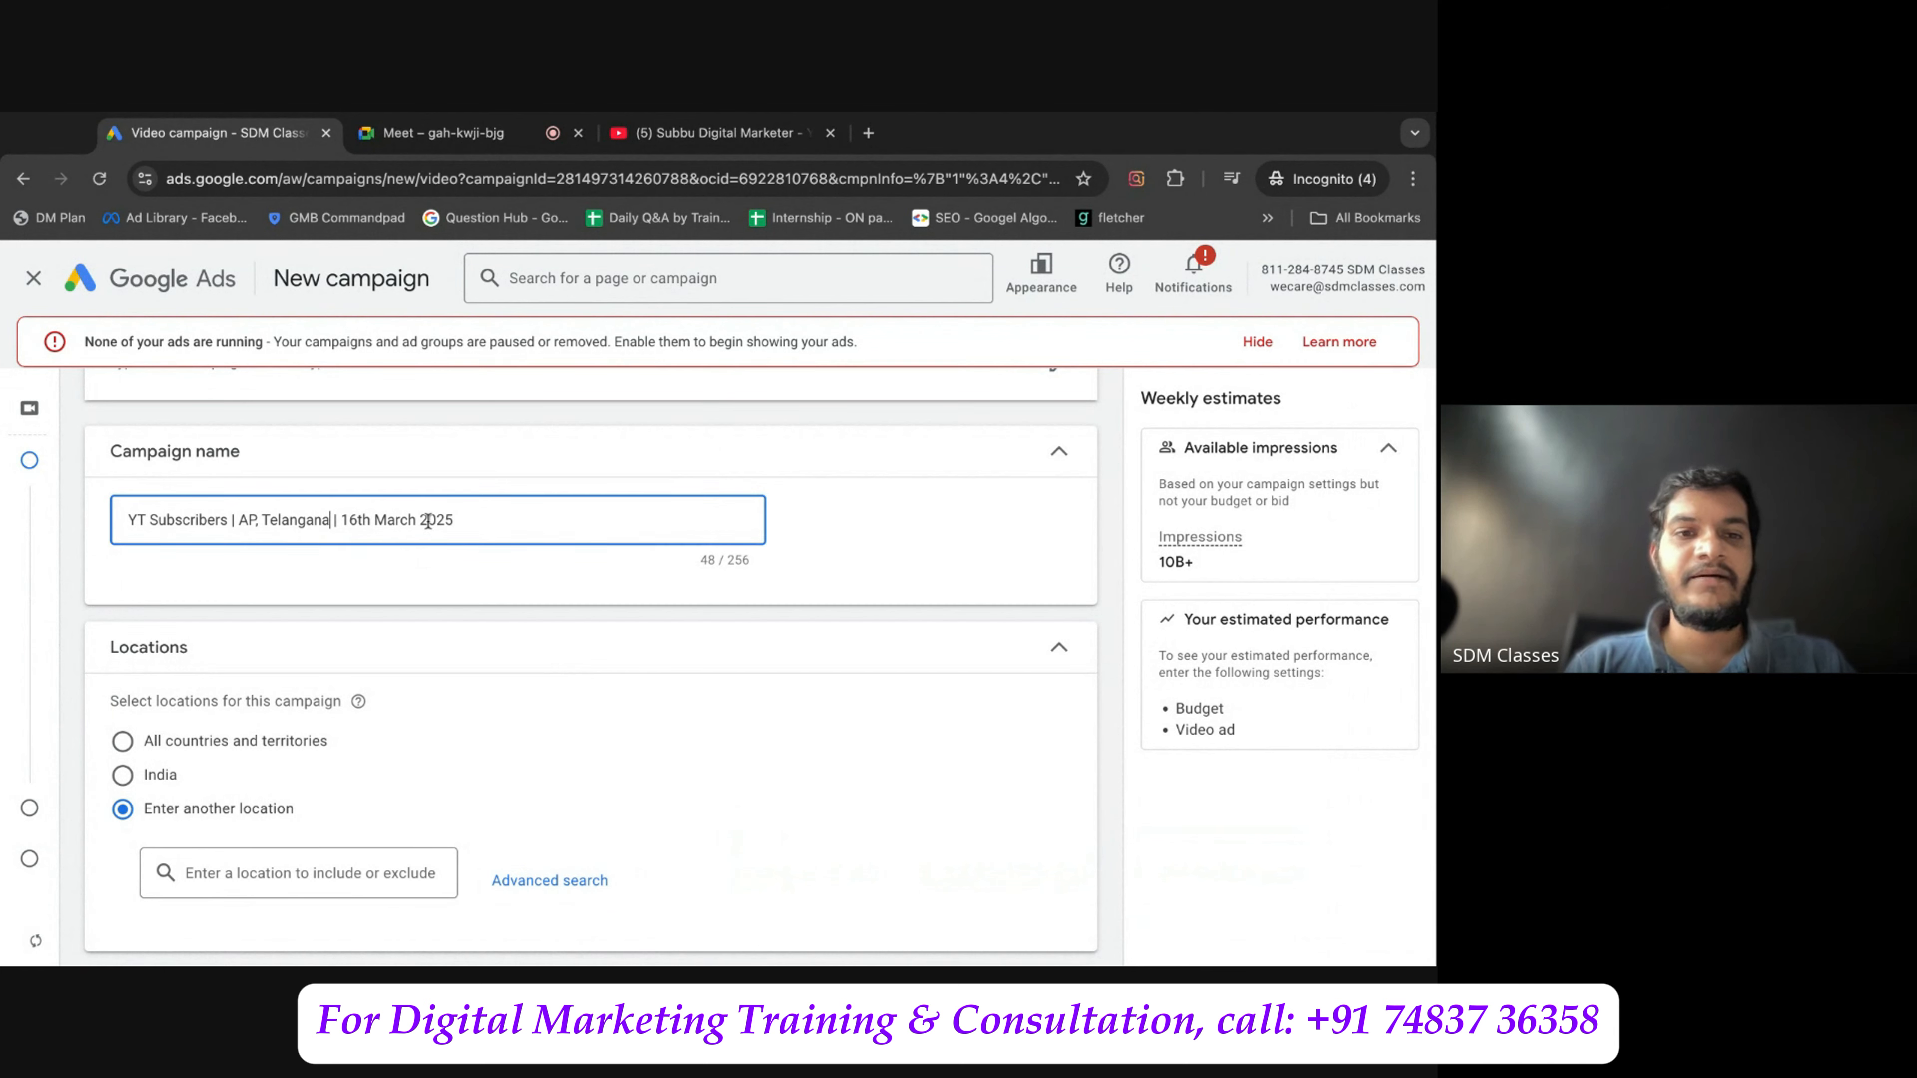
{"action": "type", "text": ", Bangalore"}
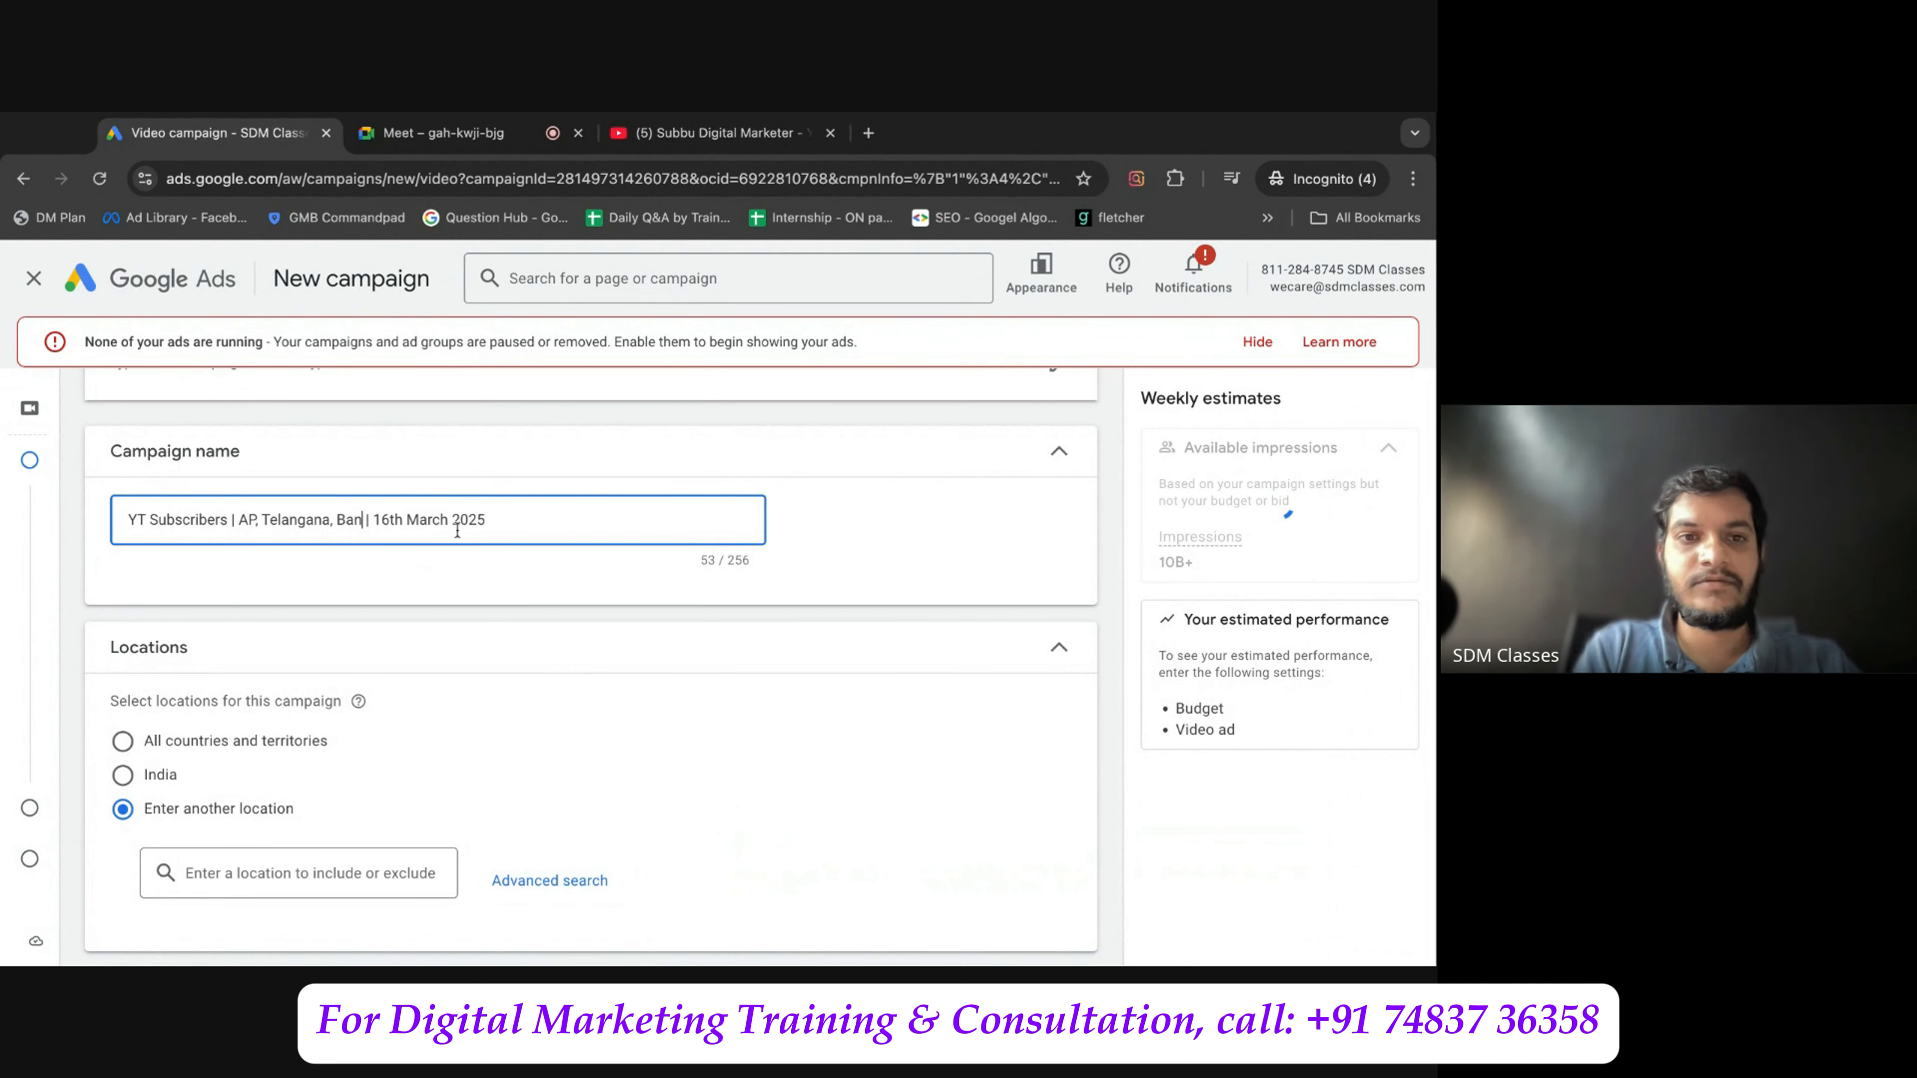
{"action": "left_click", "coordinate": [456, 589]}
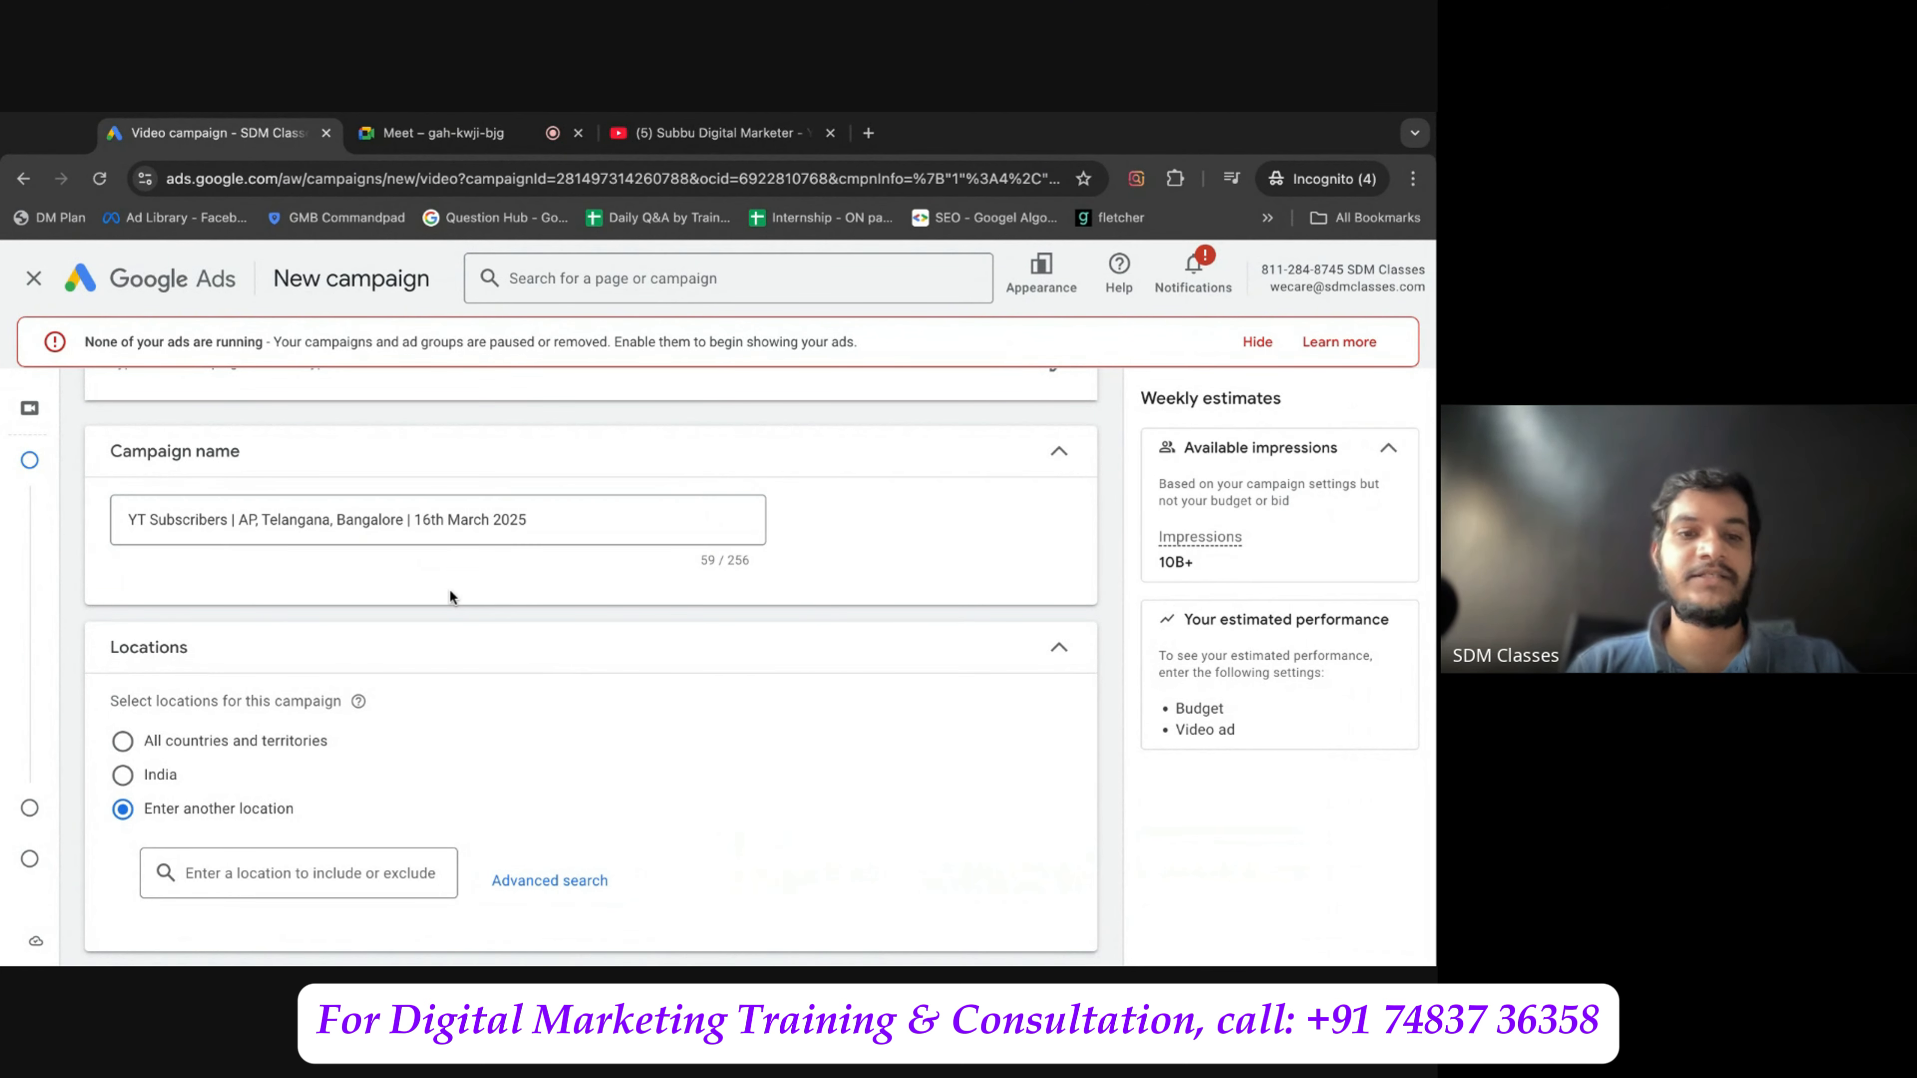
Find Bangalore in the advanced location search and include the city of Bengaluru, Karnataka, India.
{"action": "scroll", "coordinate": [468, 577], "scroll_direction": "down", "scroll_amount": 4}
{"action": "left_click", "coordinate": [496, 564]}
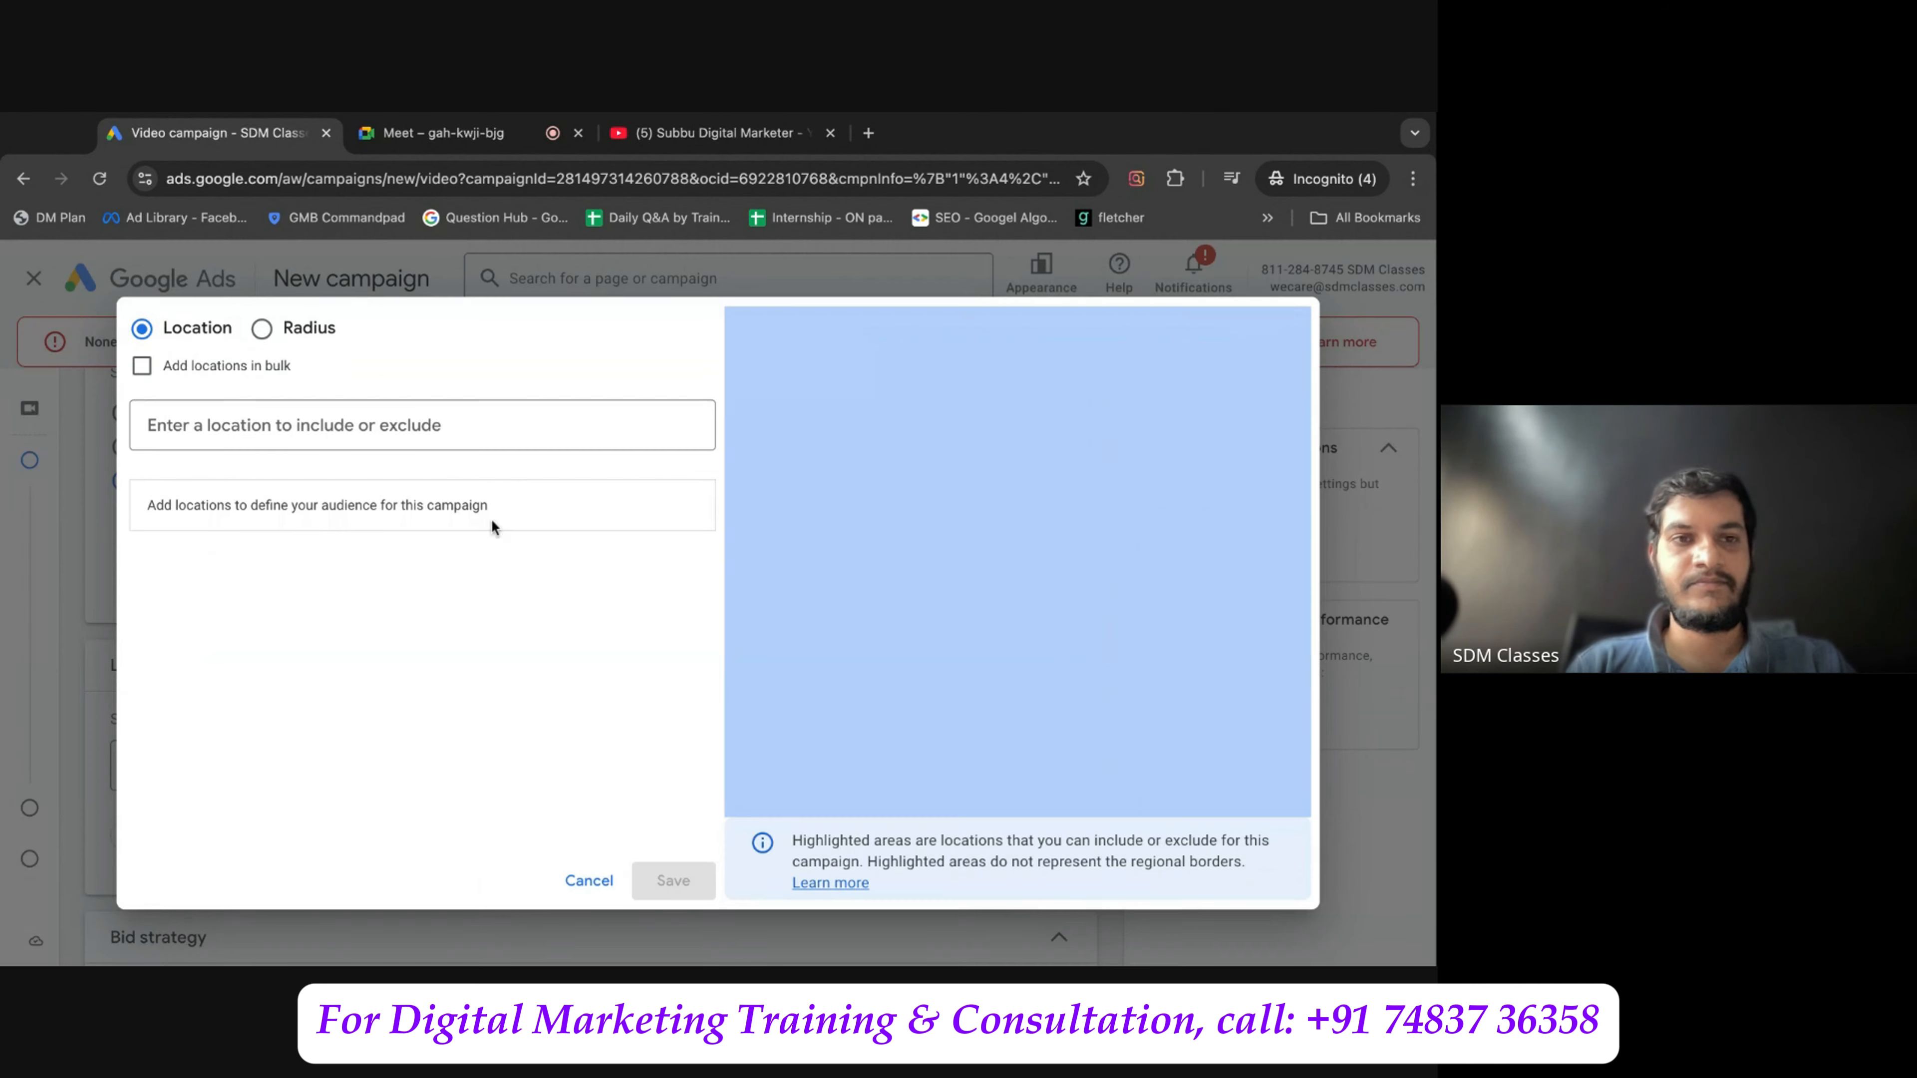
{"action": "left_click", "coordinate": [412, 432]}
{"action": "type", "text": "banglor"}
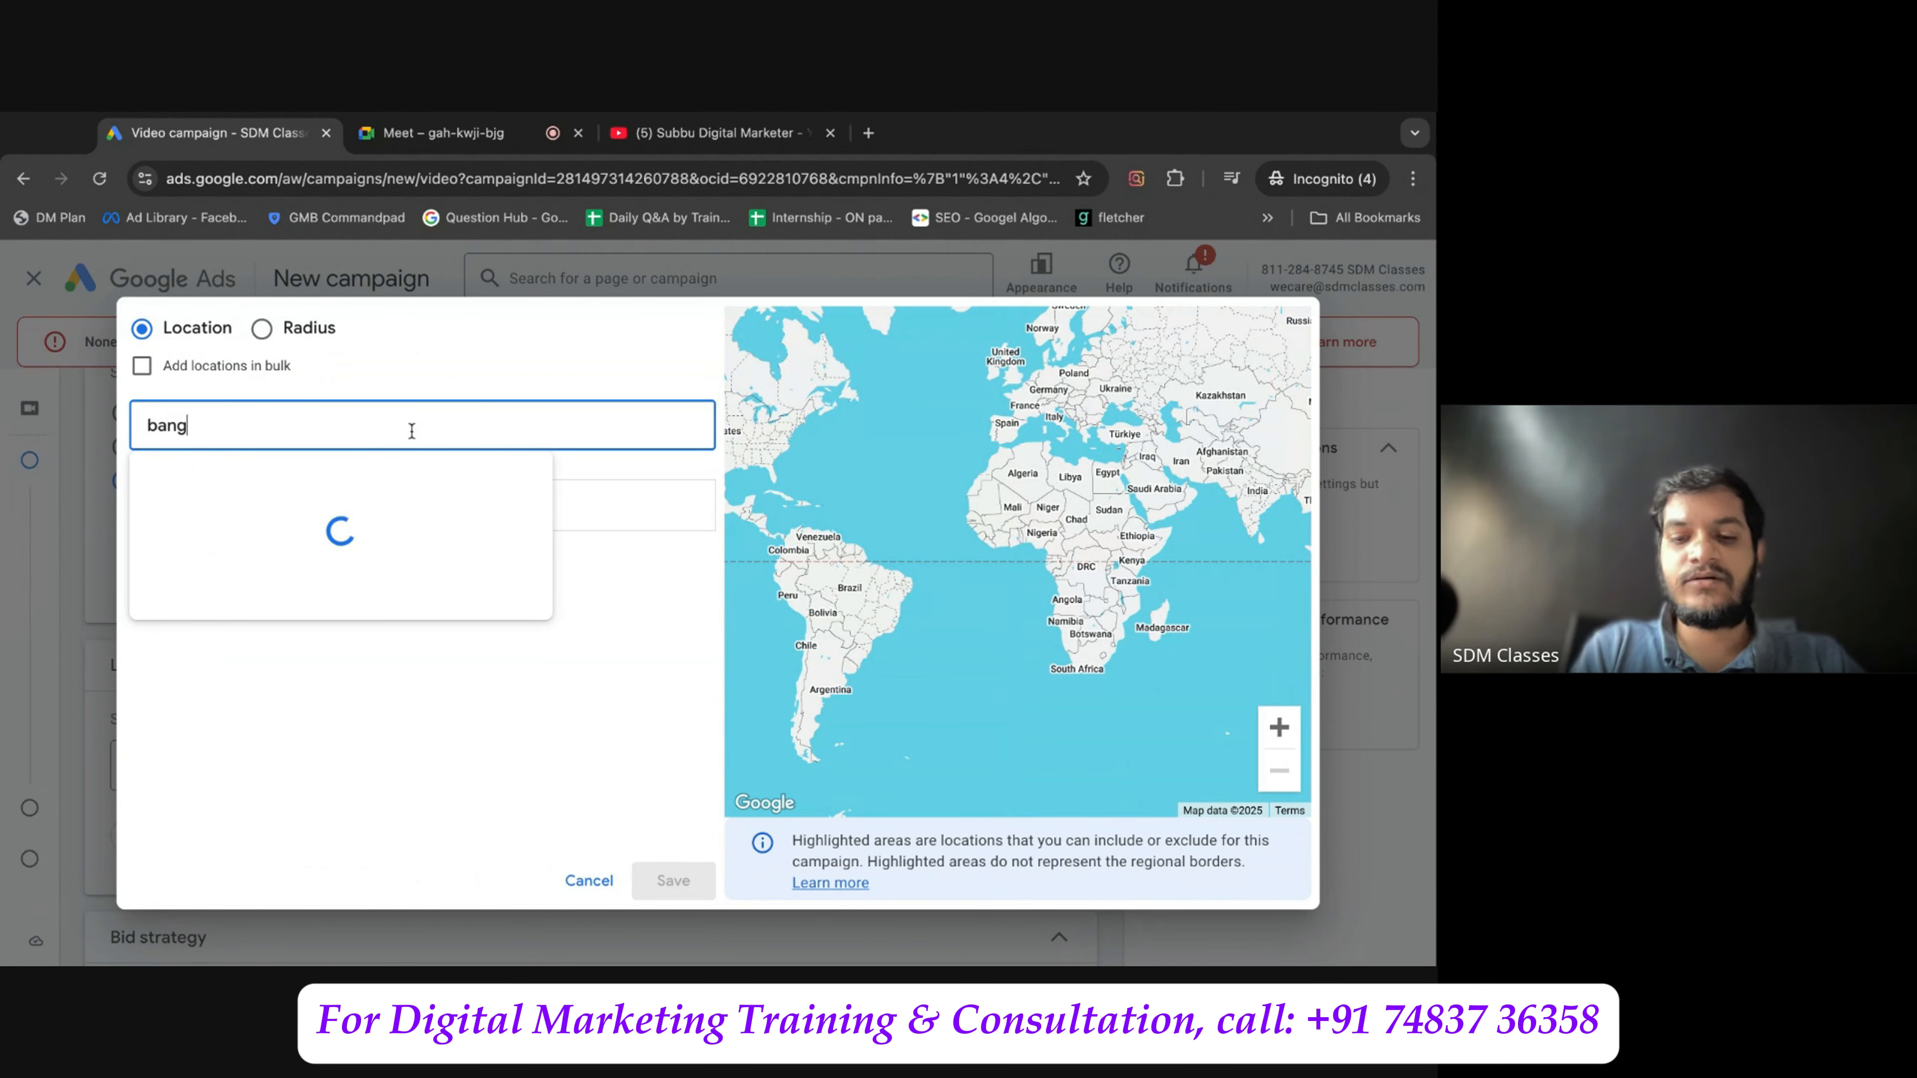
{"action": "key", "text": "BackSpace"}
{"action": "key", "text": "BackSpace"}
{"action": "key", "text": "BackSpace"}
{"action": "type", "text": "alore"}
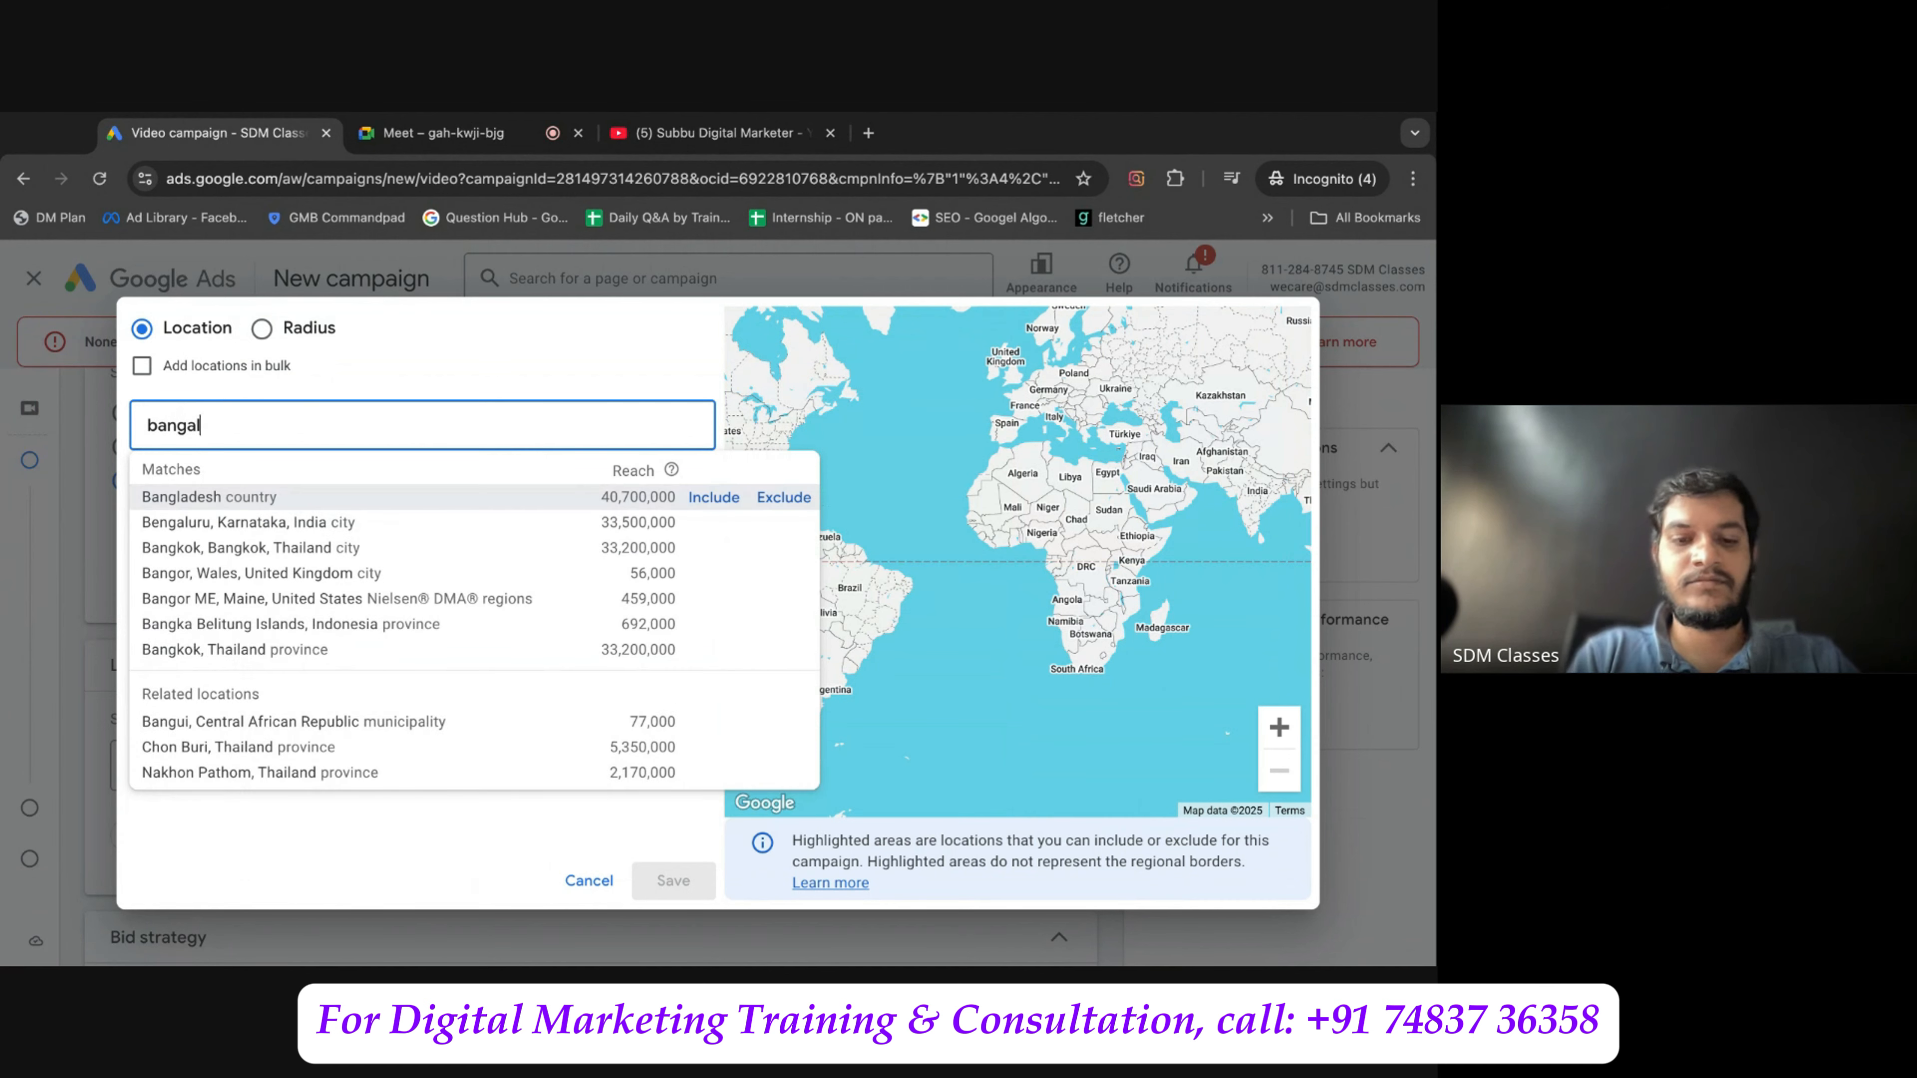
{"action": "left_click", "coordinate": [707, 497]}
Include the states of Telangana and Andhra Pradesh, India, as targeted locations and save the location selection.
{"action": "type", "text": "telanaga"}
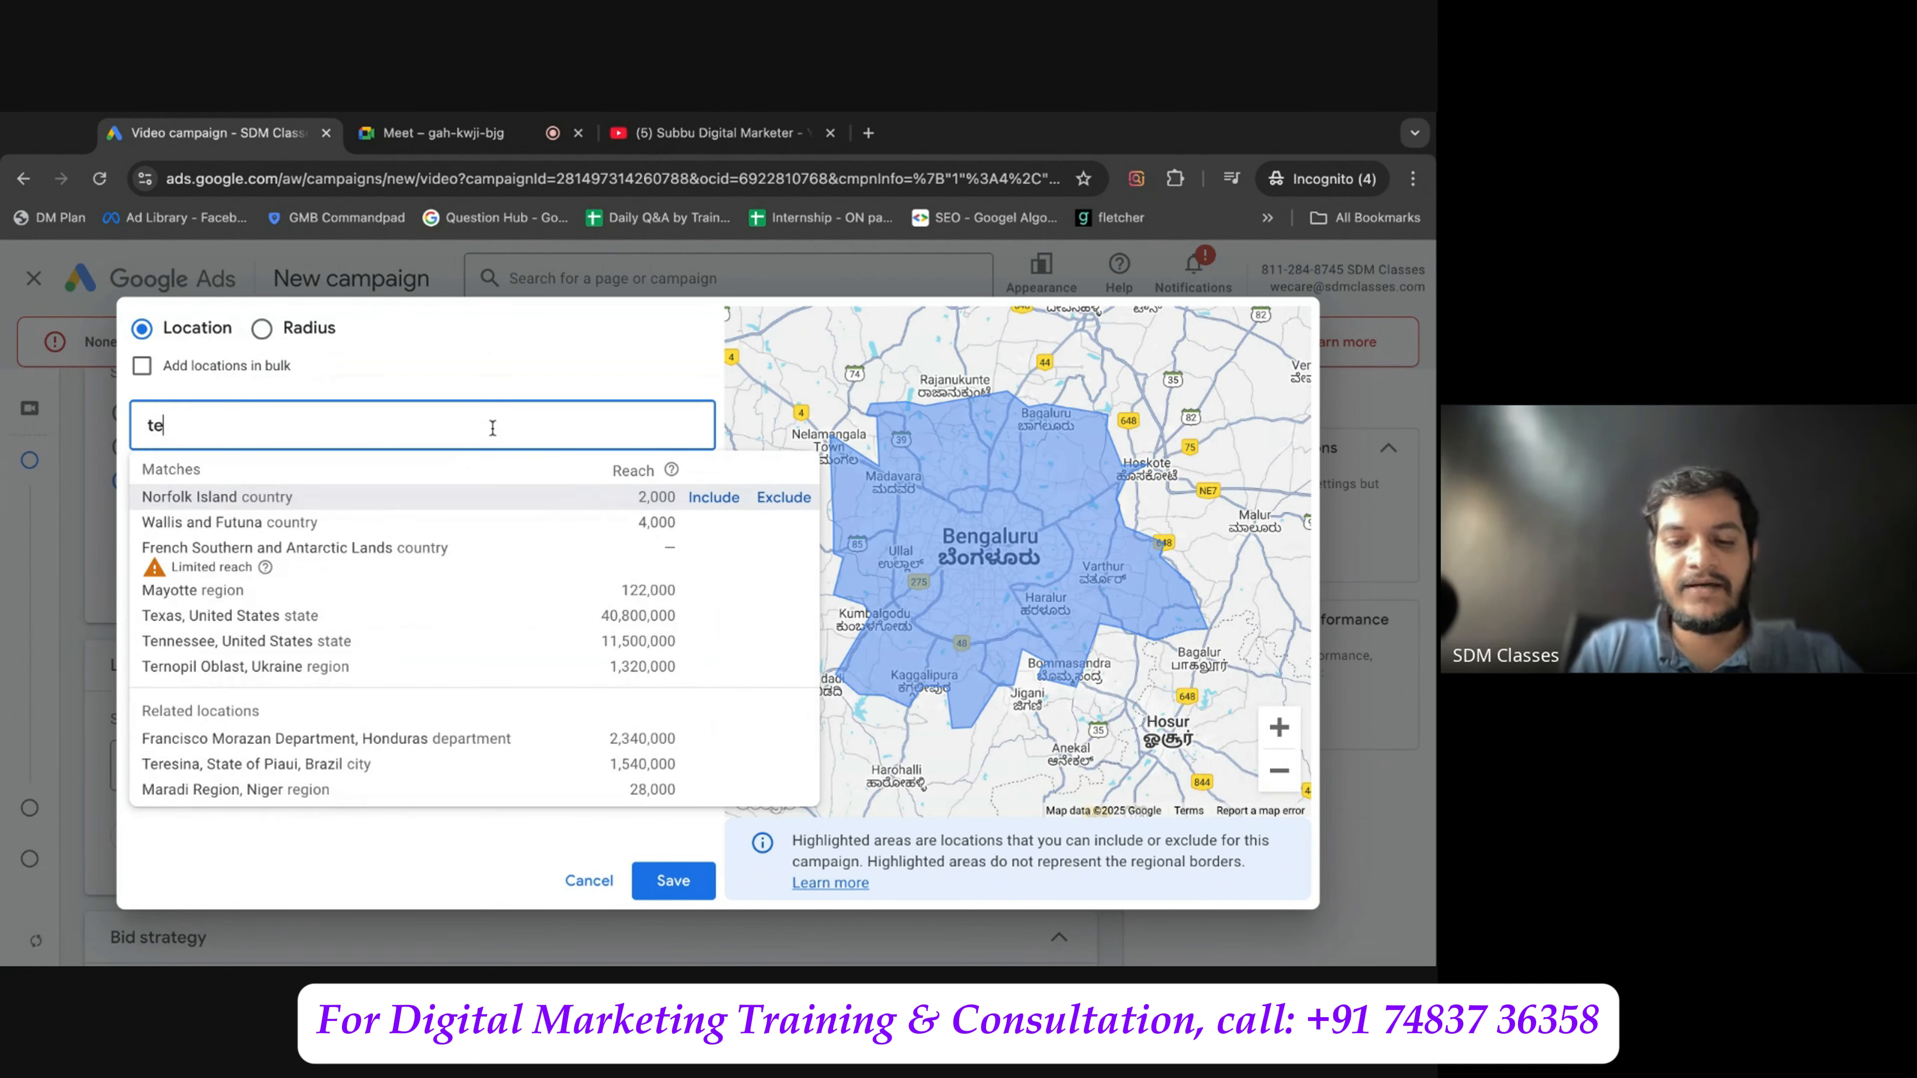
{"action": "left_click", "coordinate": [713, 497]}
{"action": "type", "text": "and"}
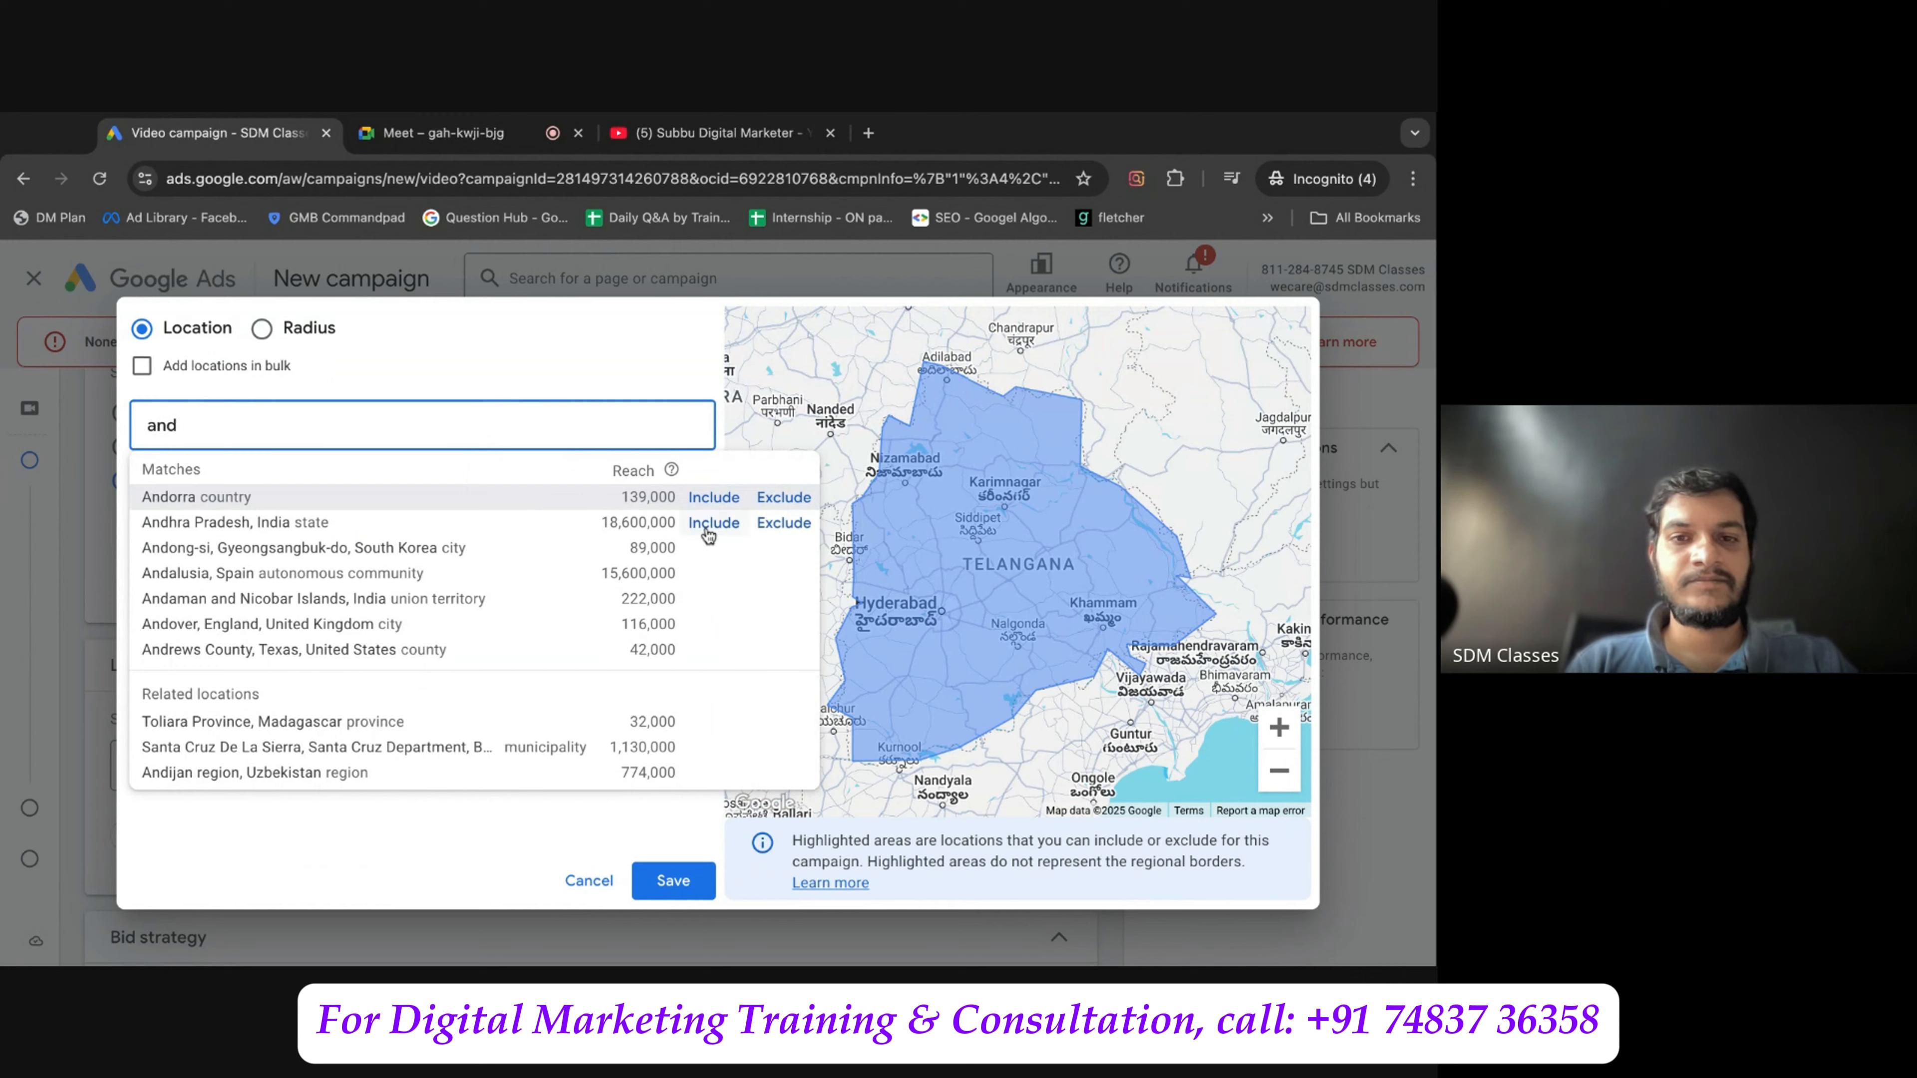
{"action": "left_click", "coordinate": [713, 521]}
{"action": "left_click", "coordinate": [672, 880]}
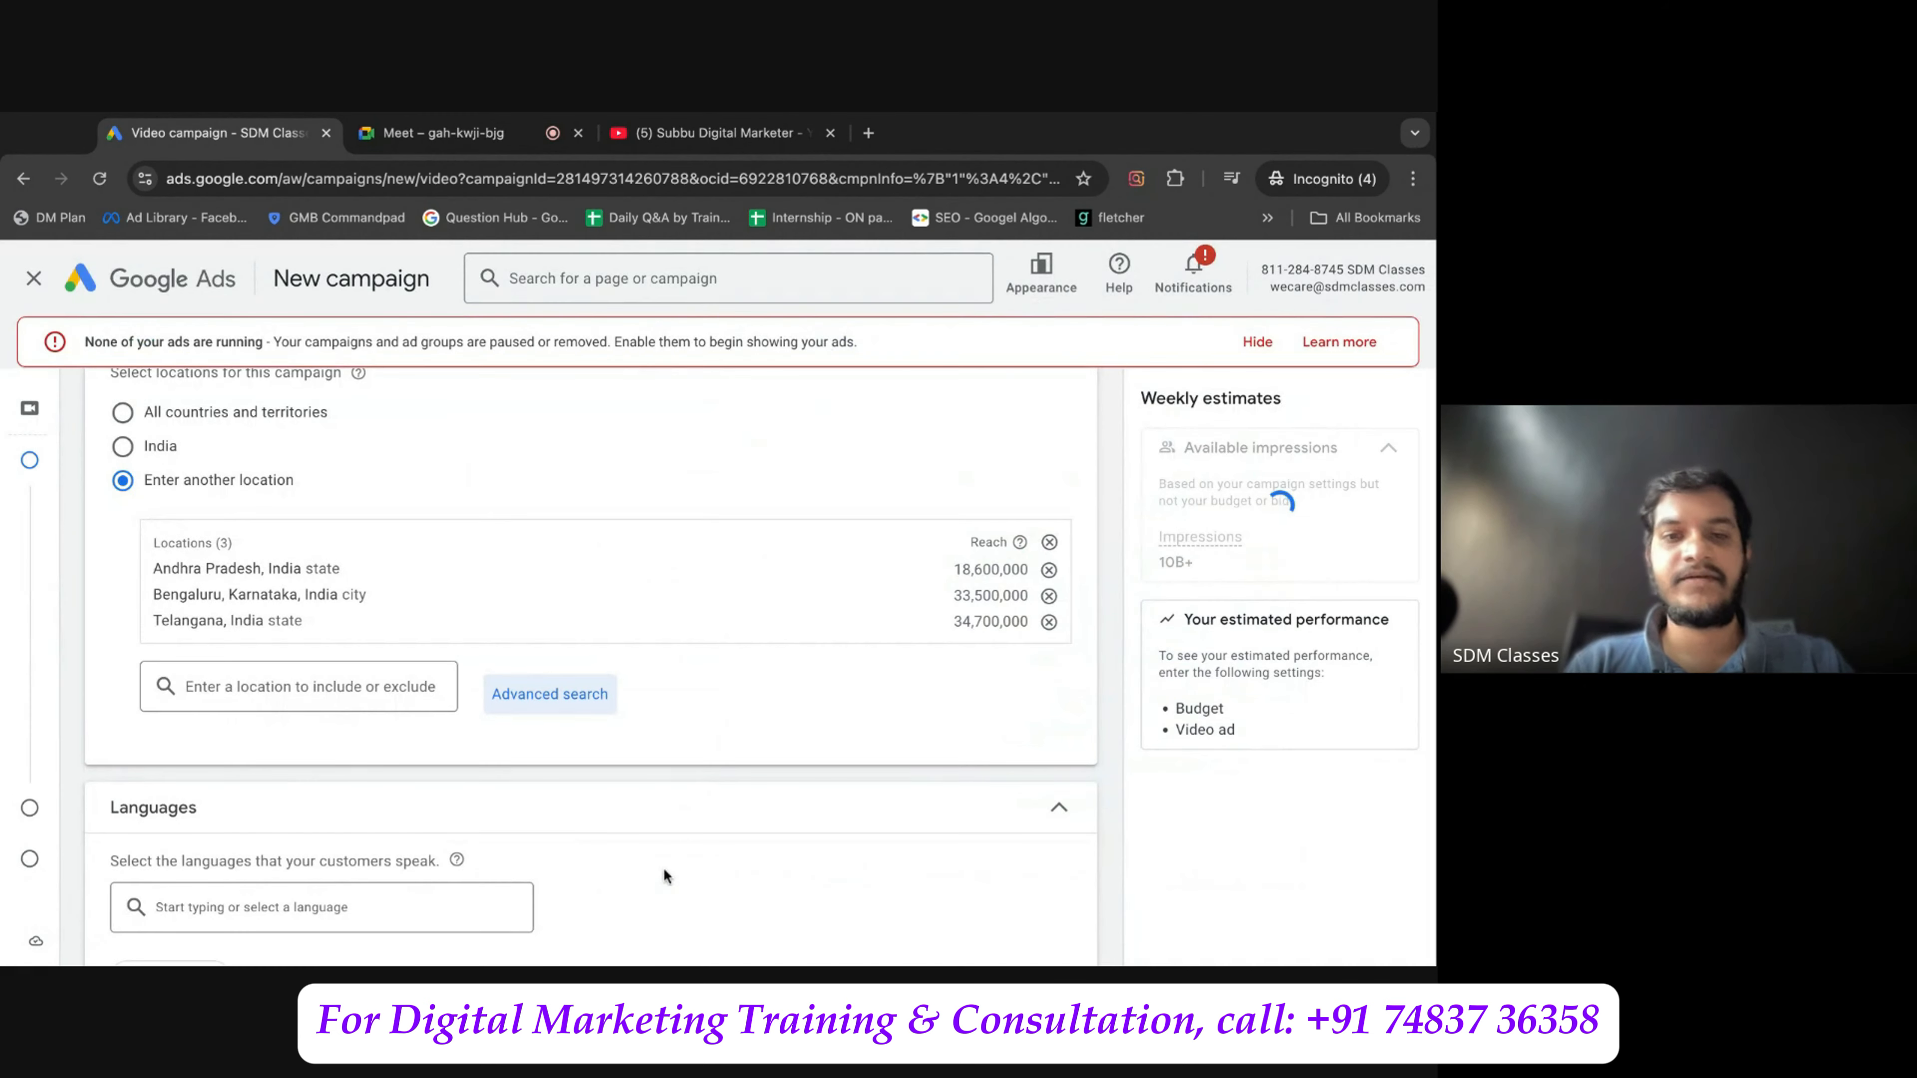
Set the campaign's customer languages to Telugu and English.
{"action": "scroll", "coordinate": [429, 735], "scroll_direction": "down", "scroll_amount": 4}
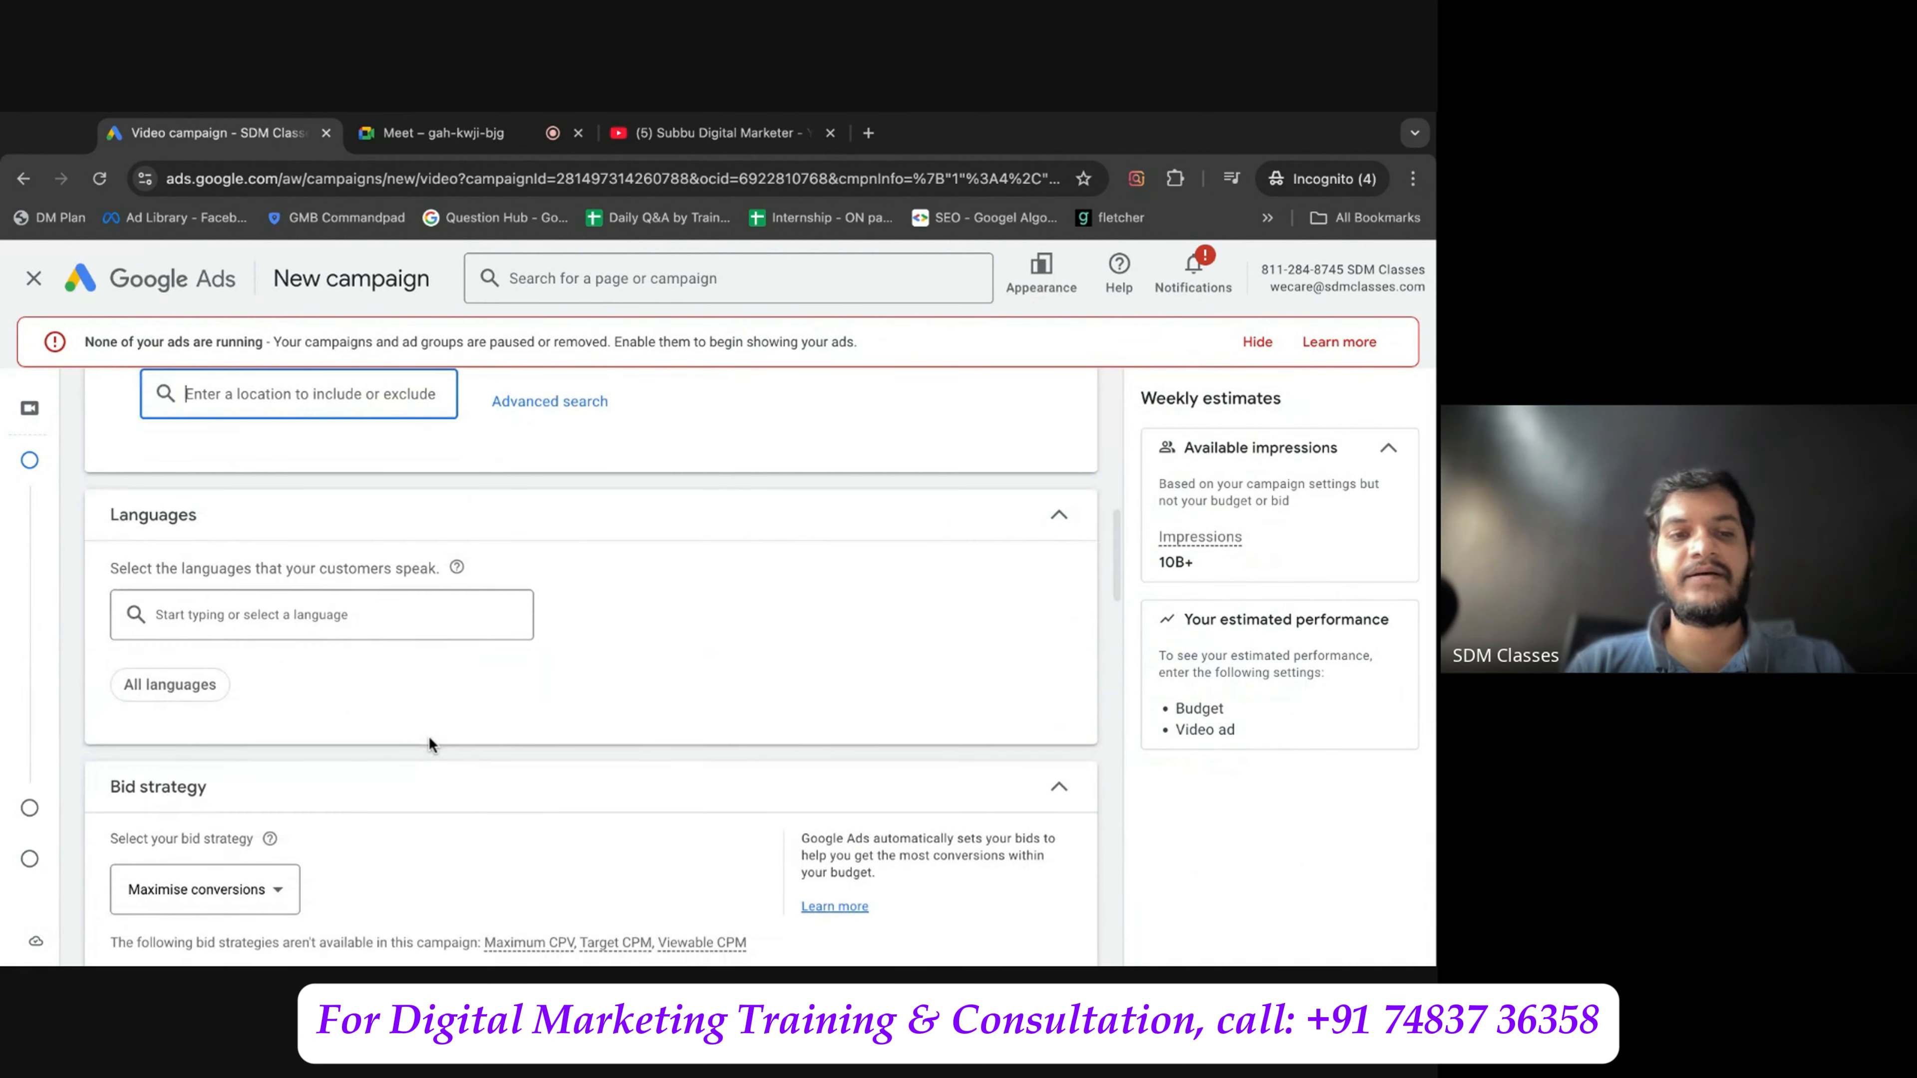
{"action": "left_click", "coordinate": [276, 613]}
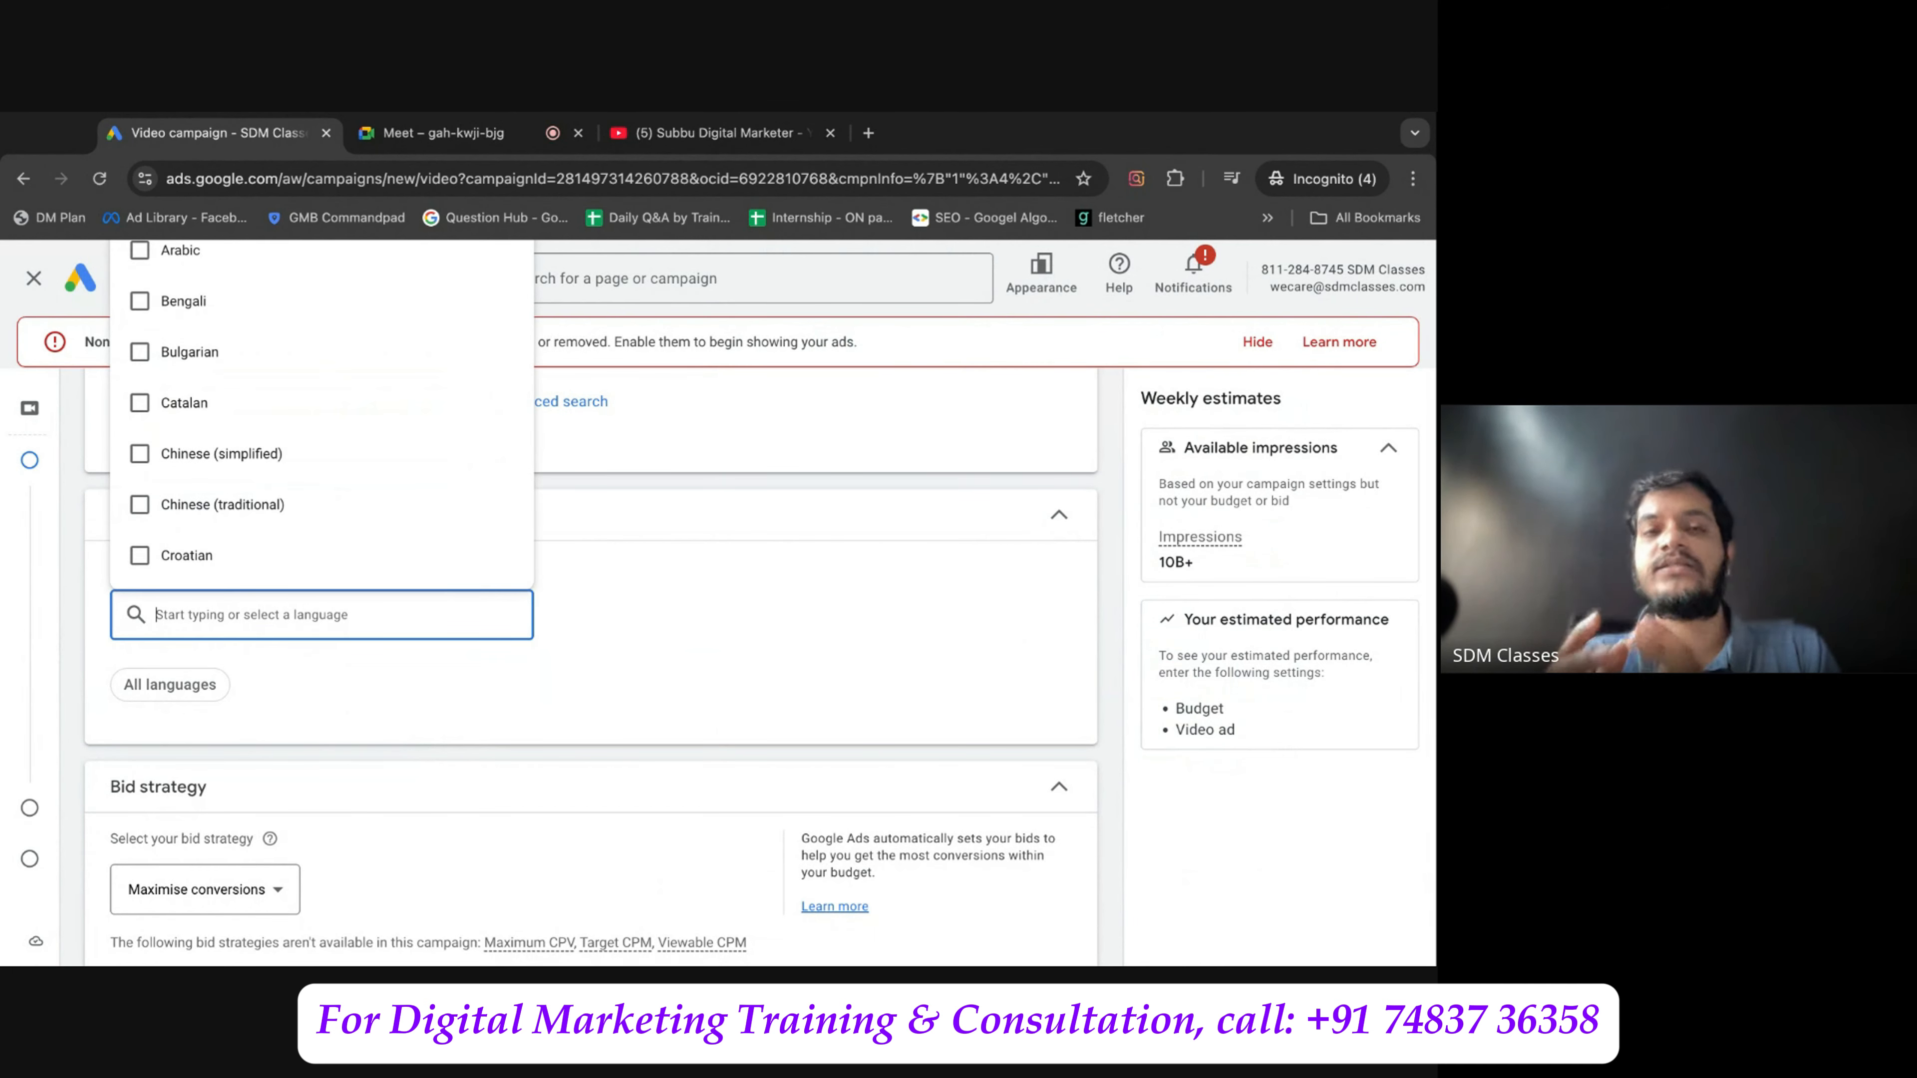
{"action": "type", "text": "tel"}
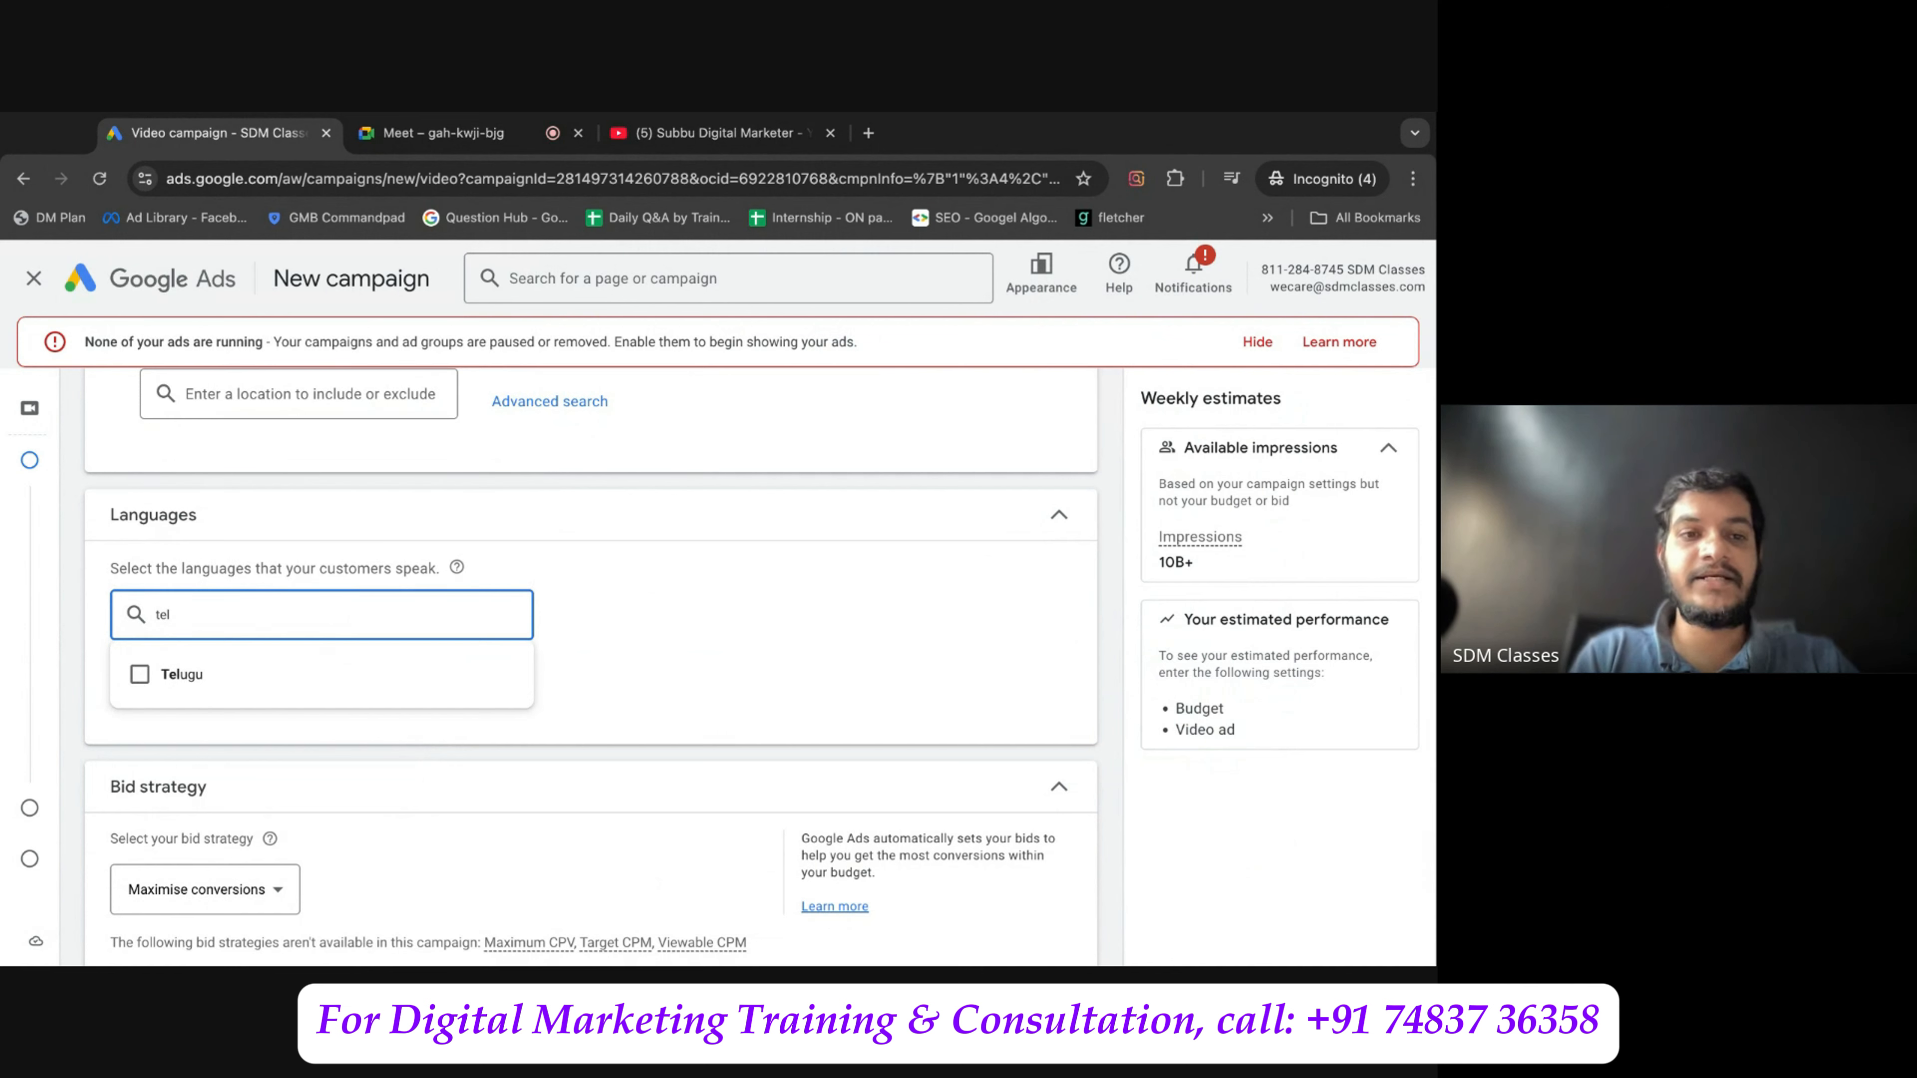
{"action": "left_click", "coordinate": [167, 679]}
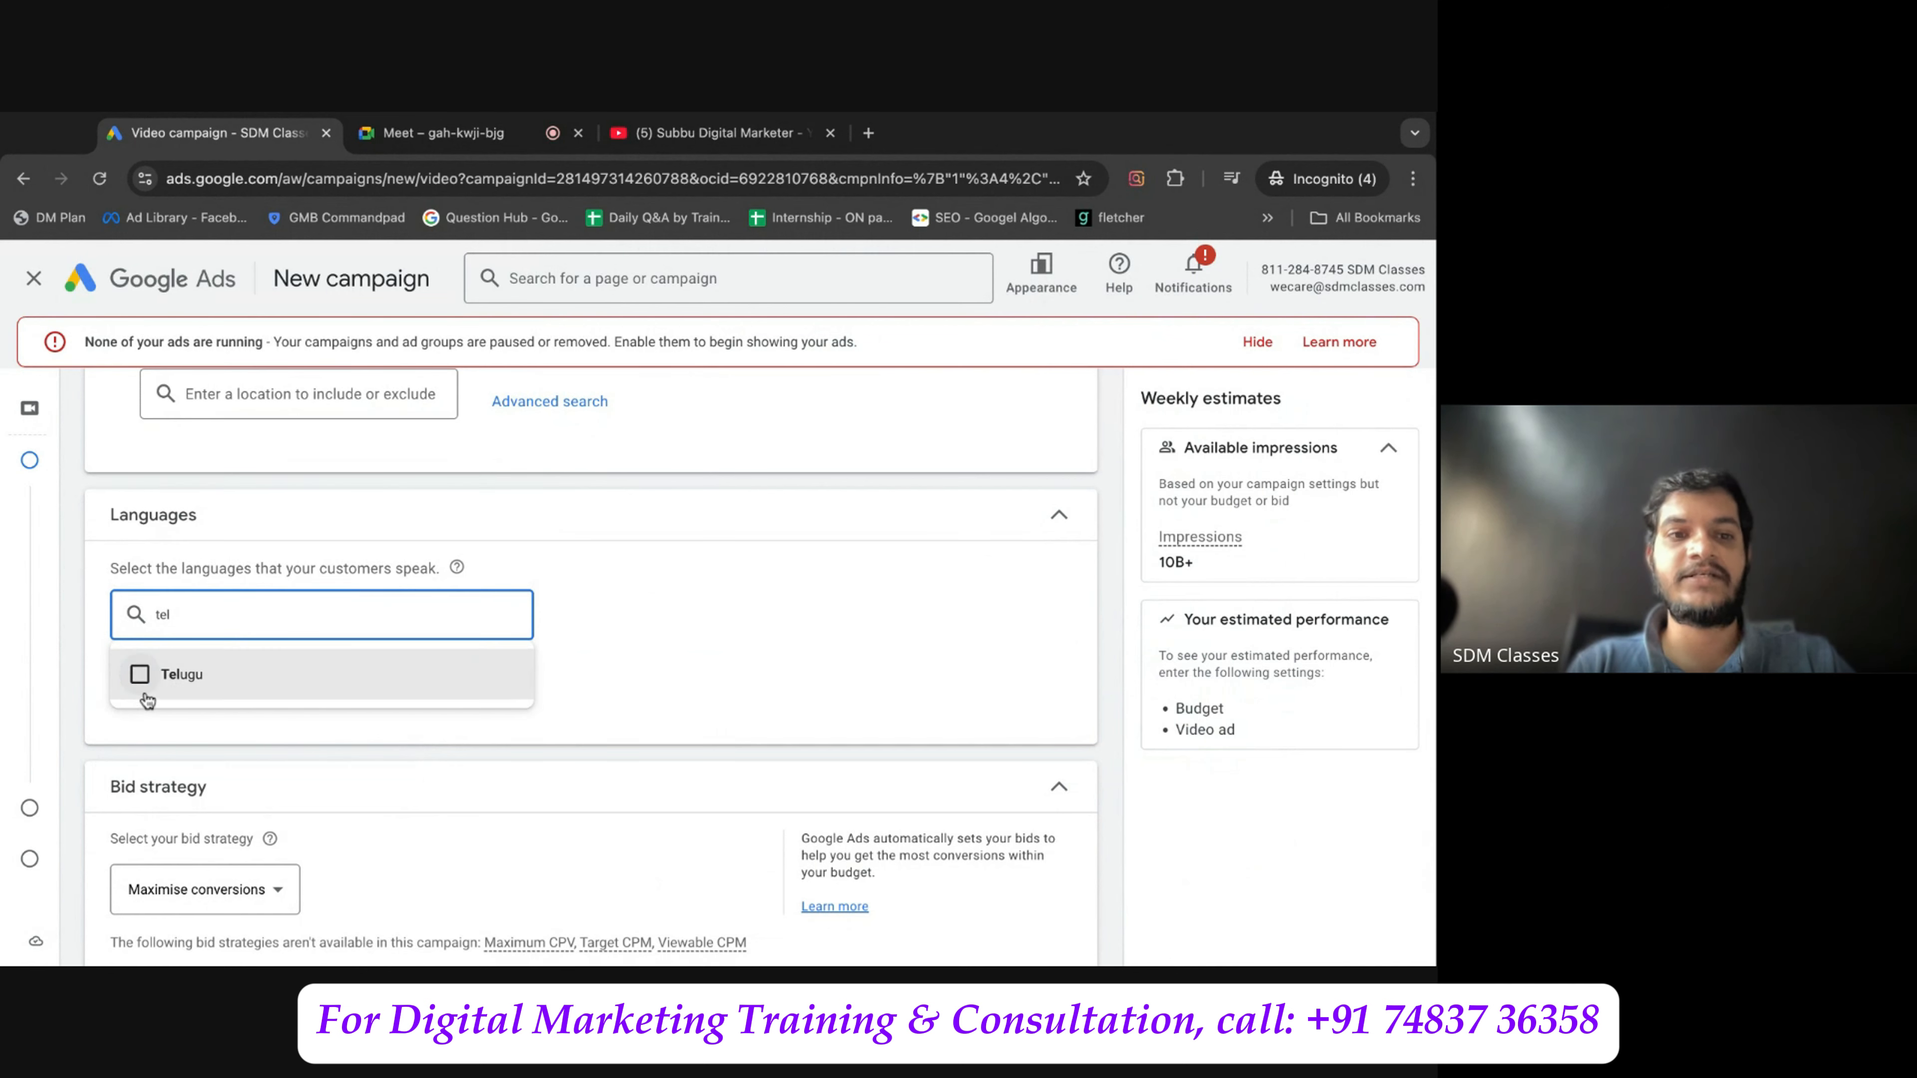
{"action": "left_click", "coordinate": [346, 602]}
{"action": "left_click", "coordinate": [345, 602]}
{"action": "key", "text": "super+a"}
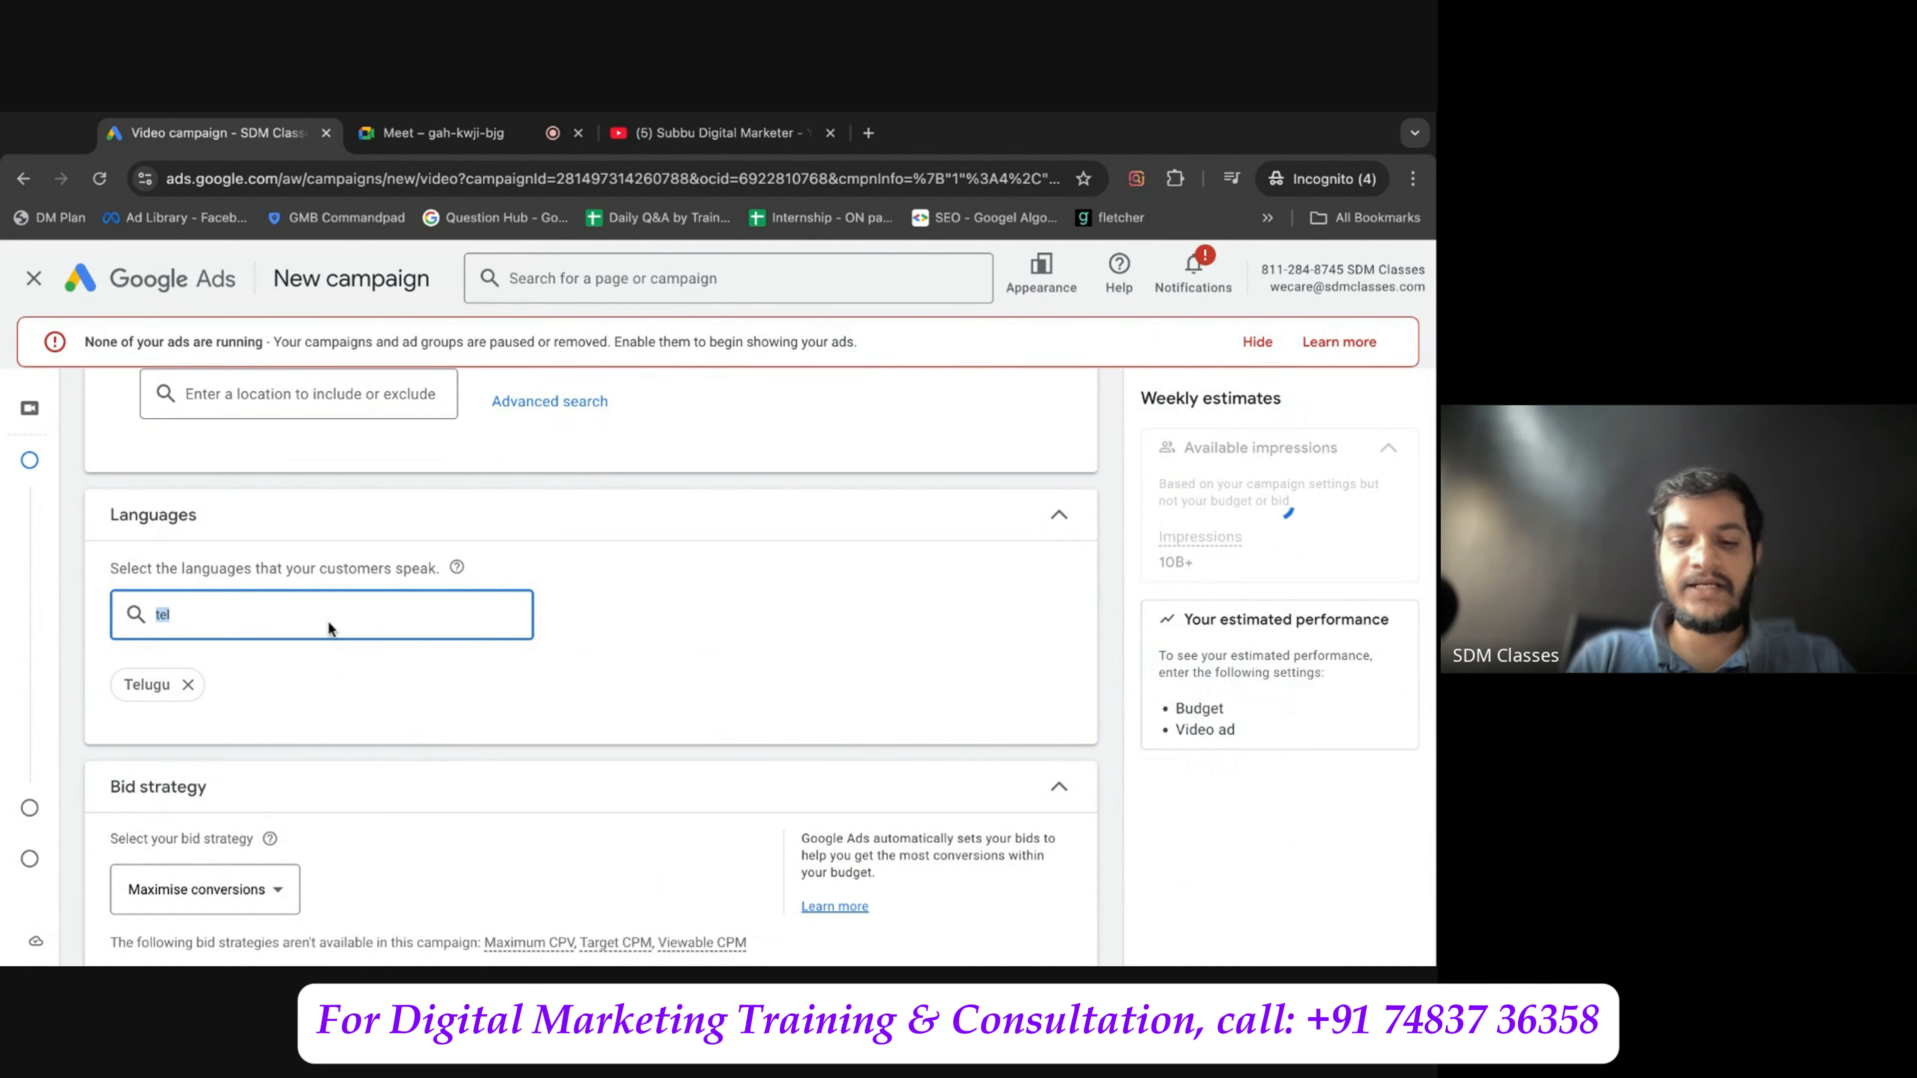
{"action": "type", "text": "english"}
{"action": "left_click", "coordinate": [333, 672]}
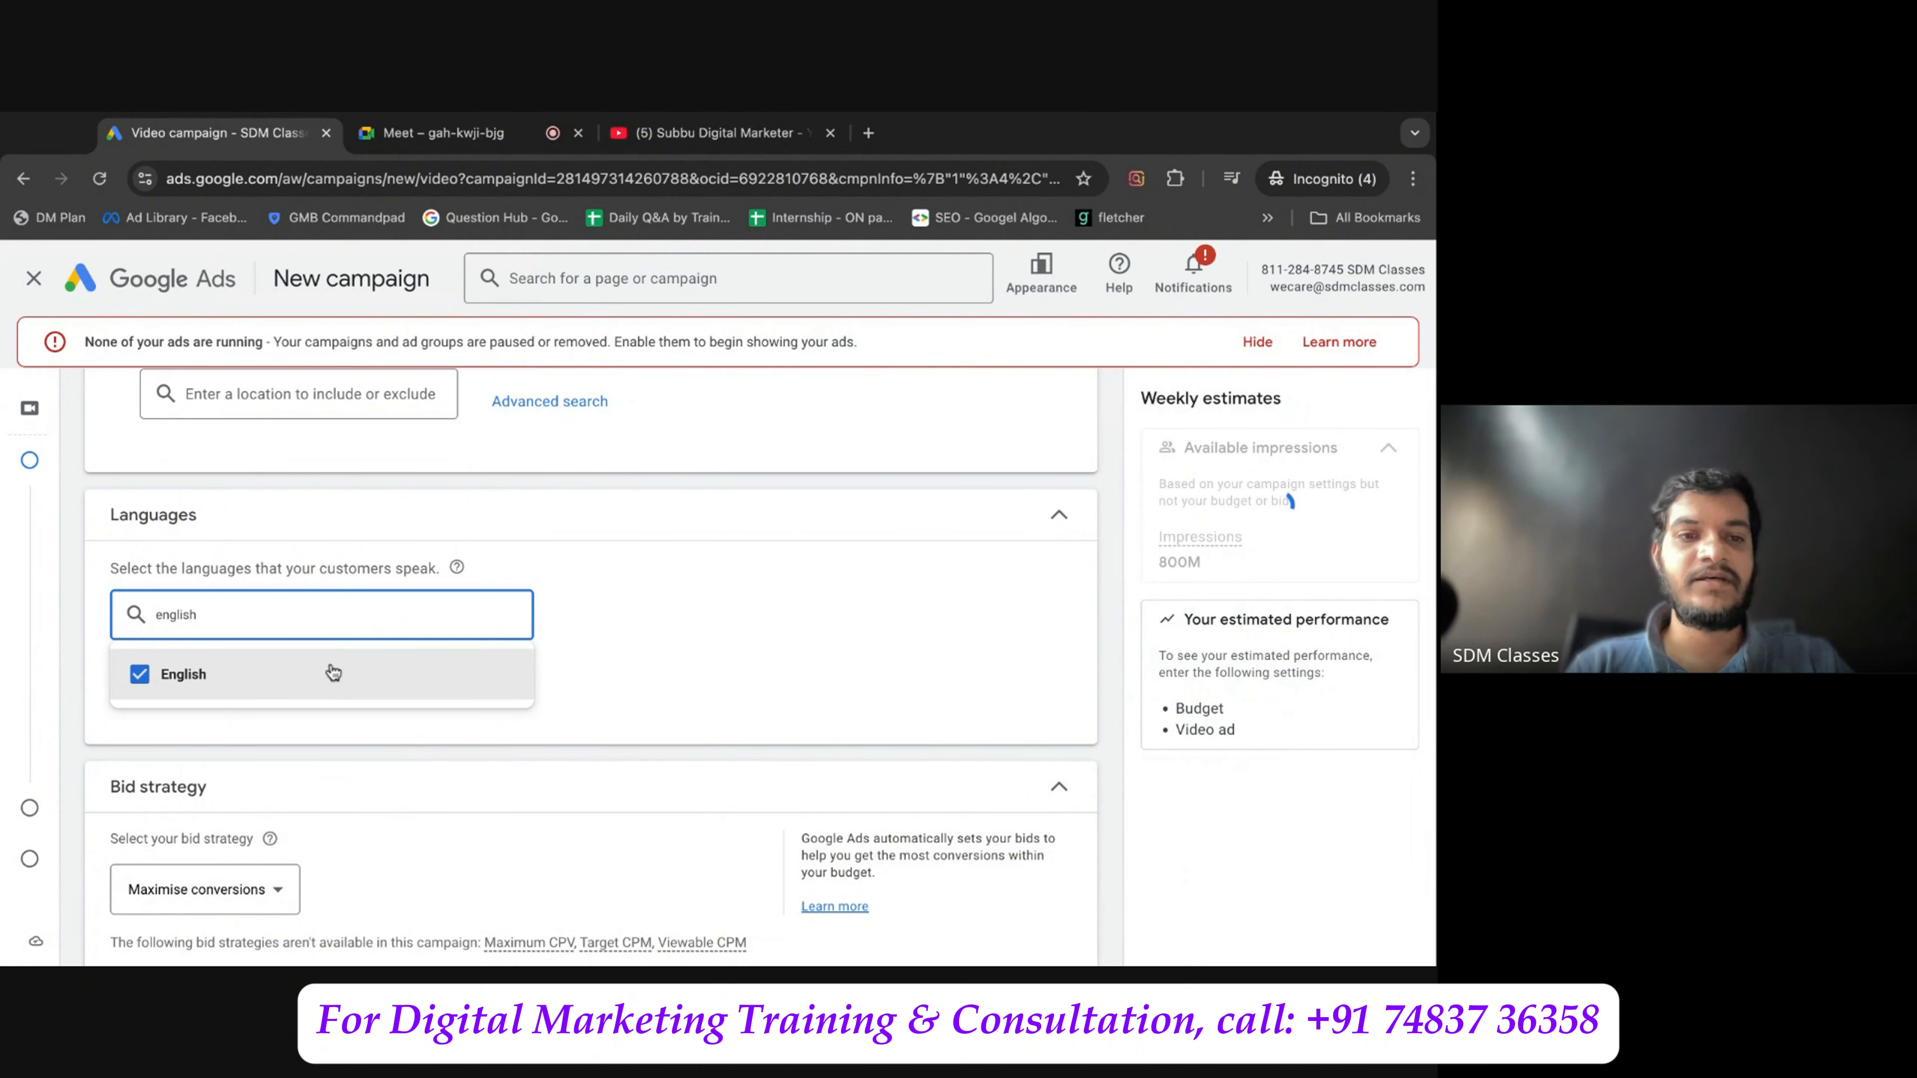
{"action": "left_click", "coordinate": [577, 592]}
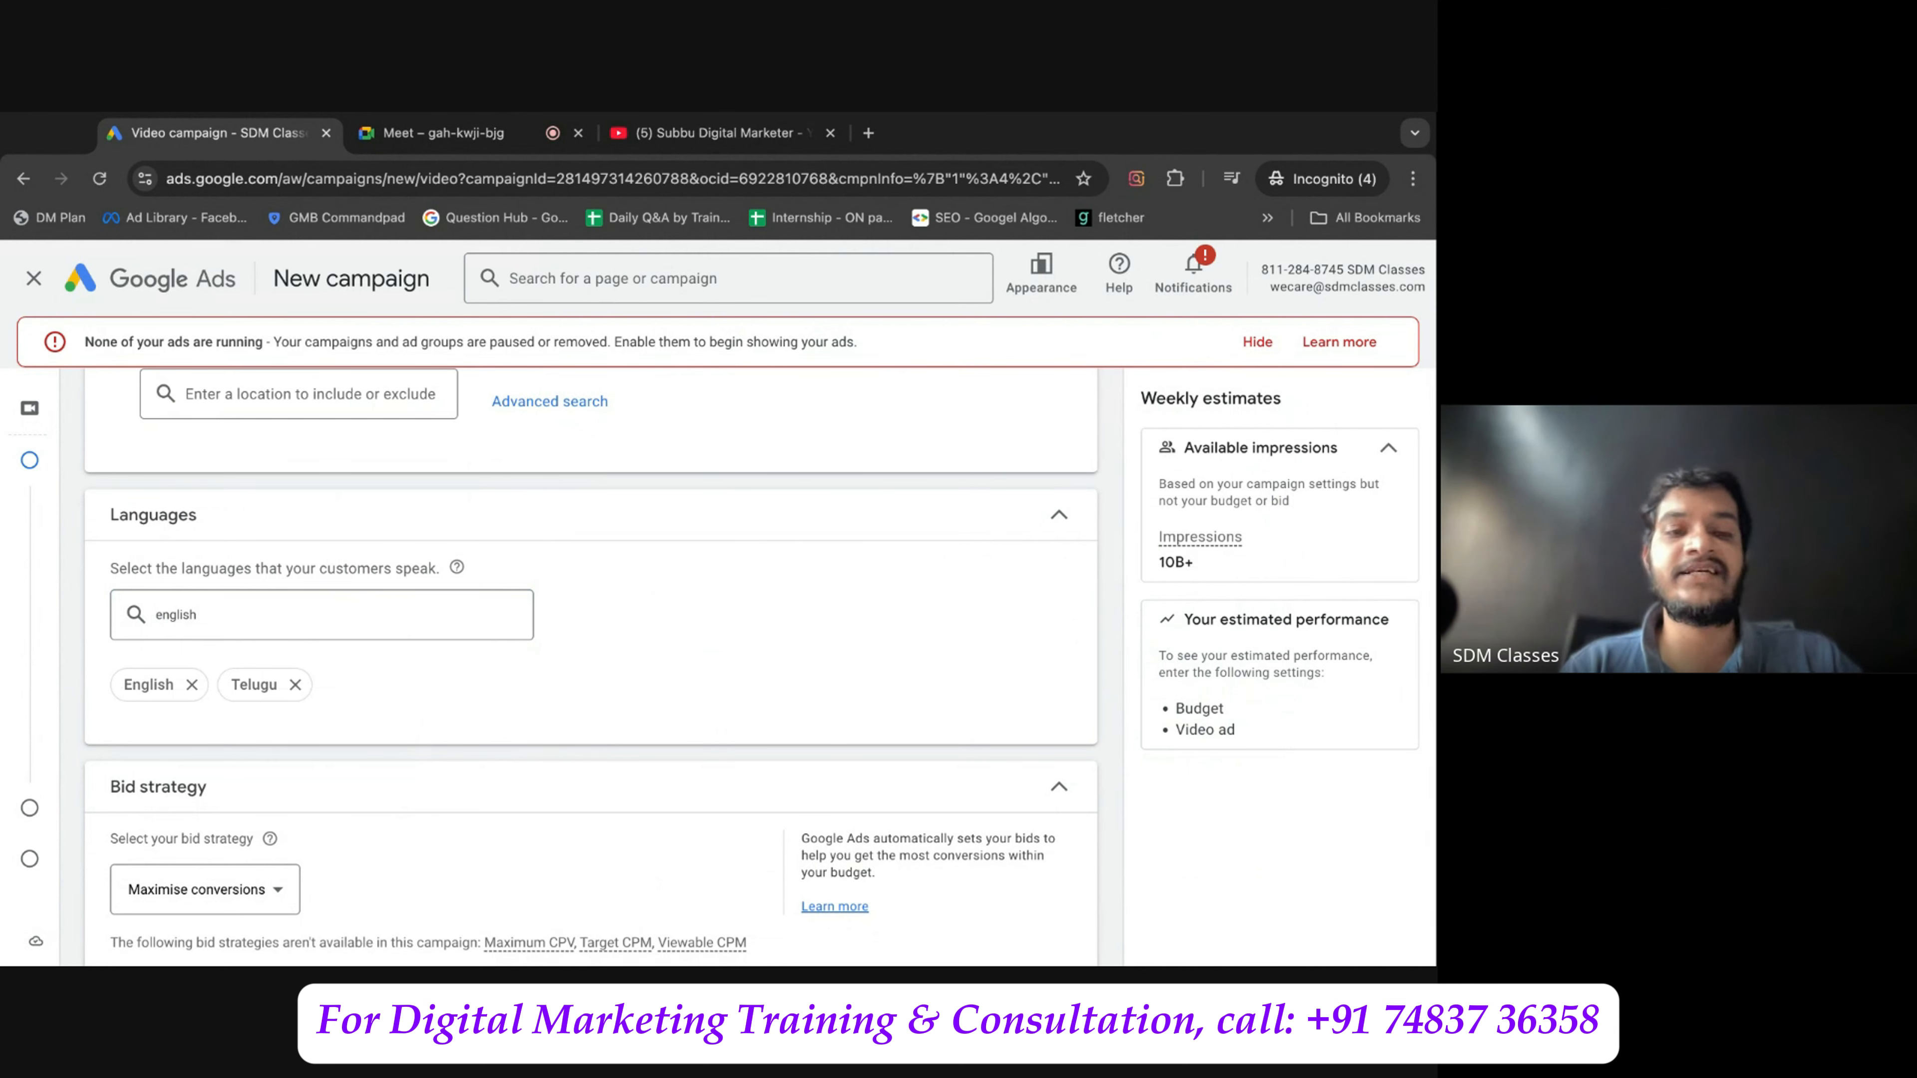
Review the available bid strategies and keep Maximise conversions selected.
{"action": "scroll", "coordinate": [590, 667], "scroll_direction": "down", "scroll_amount": 3}
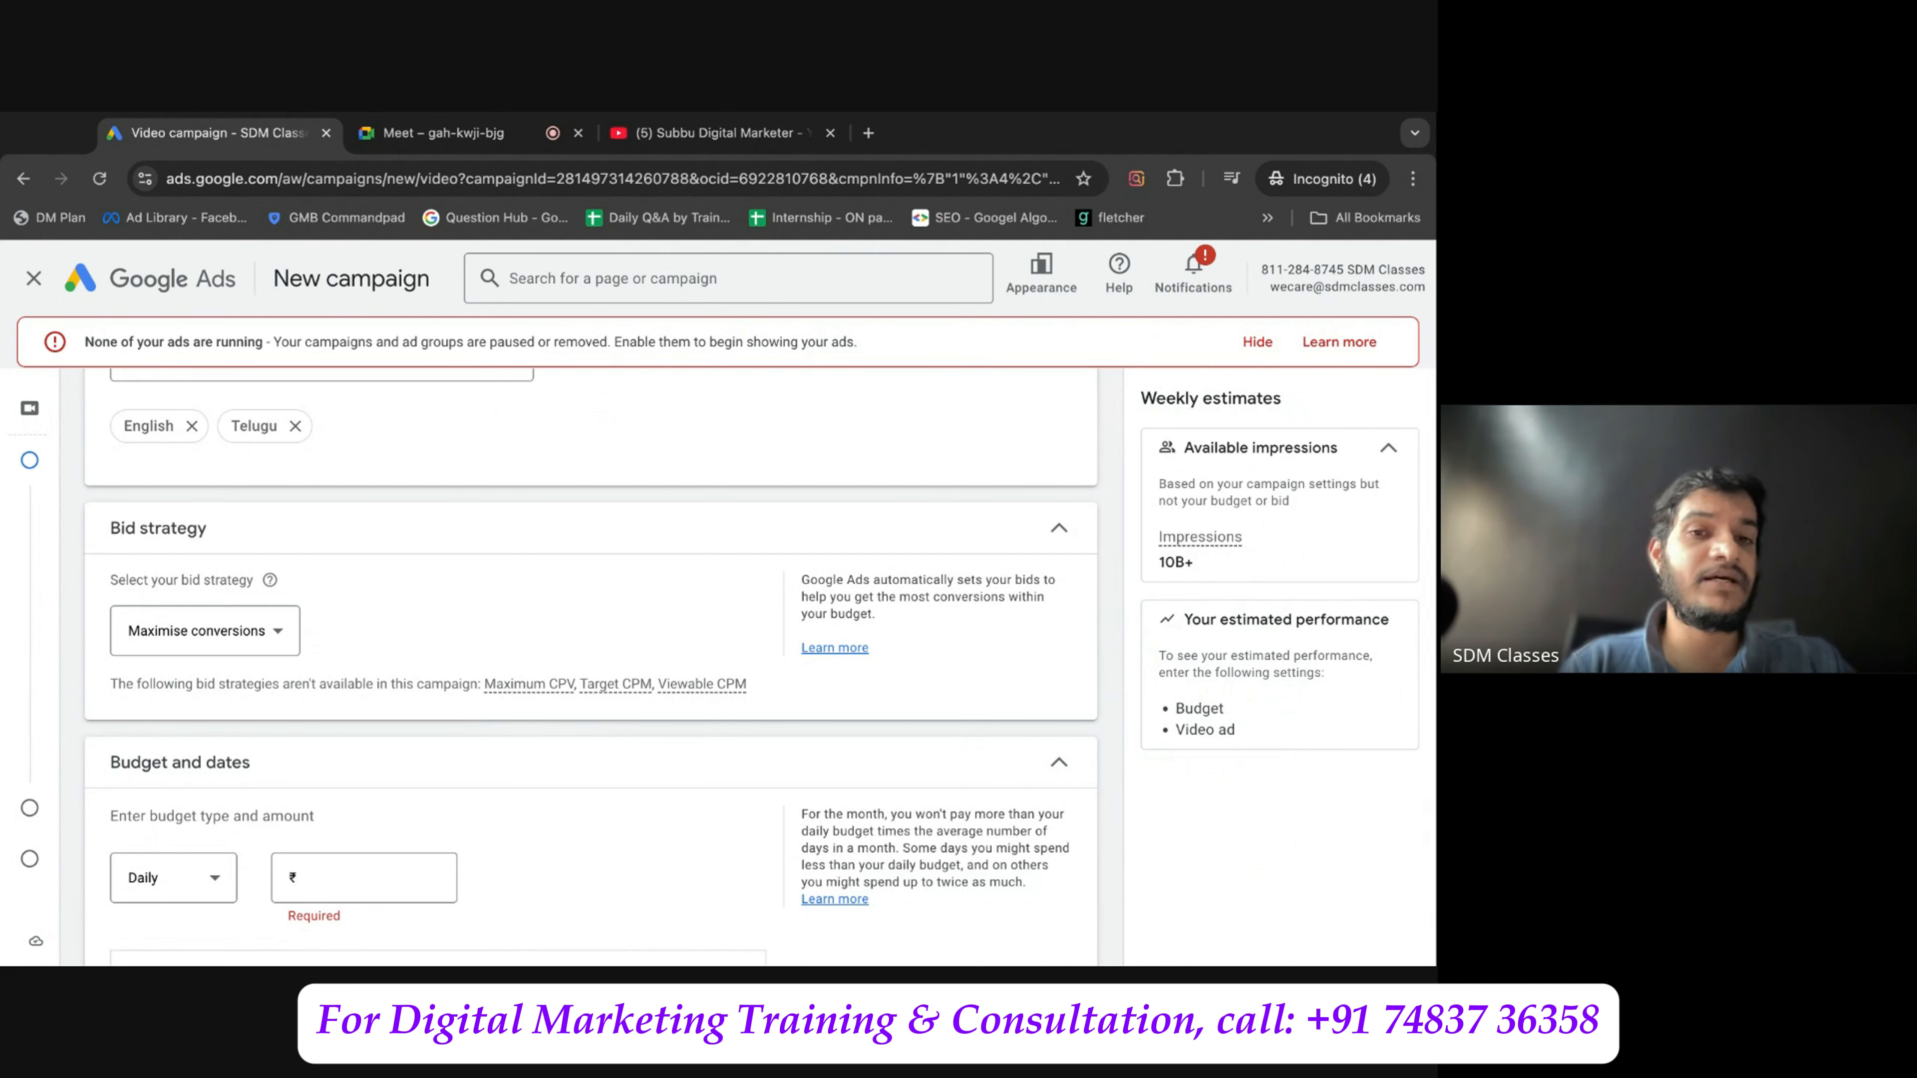
{"action": "scroll", "coordinate": [287, 566], "scroll_direction": "down", "scroll_amount": 1}
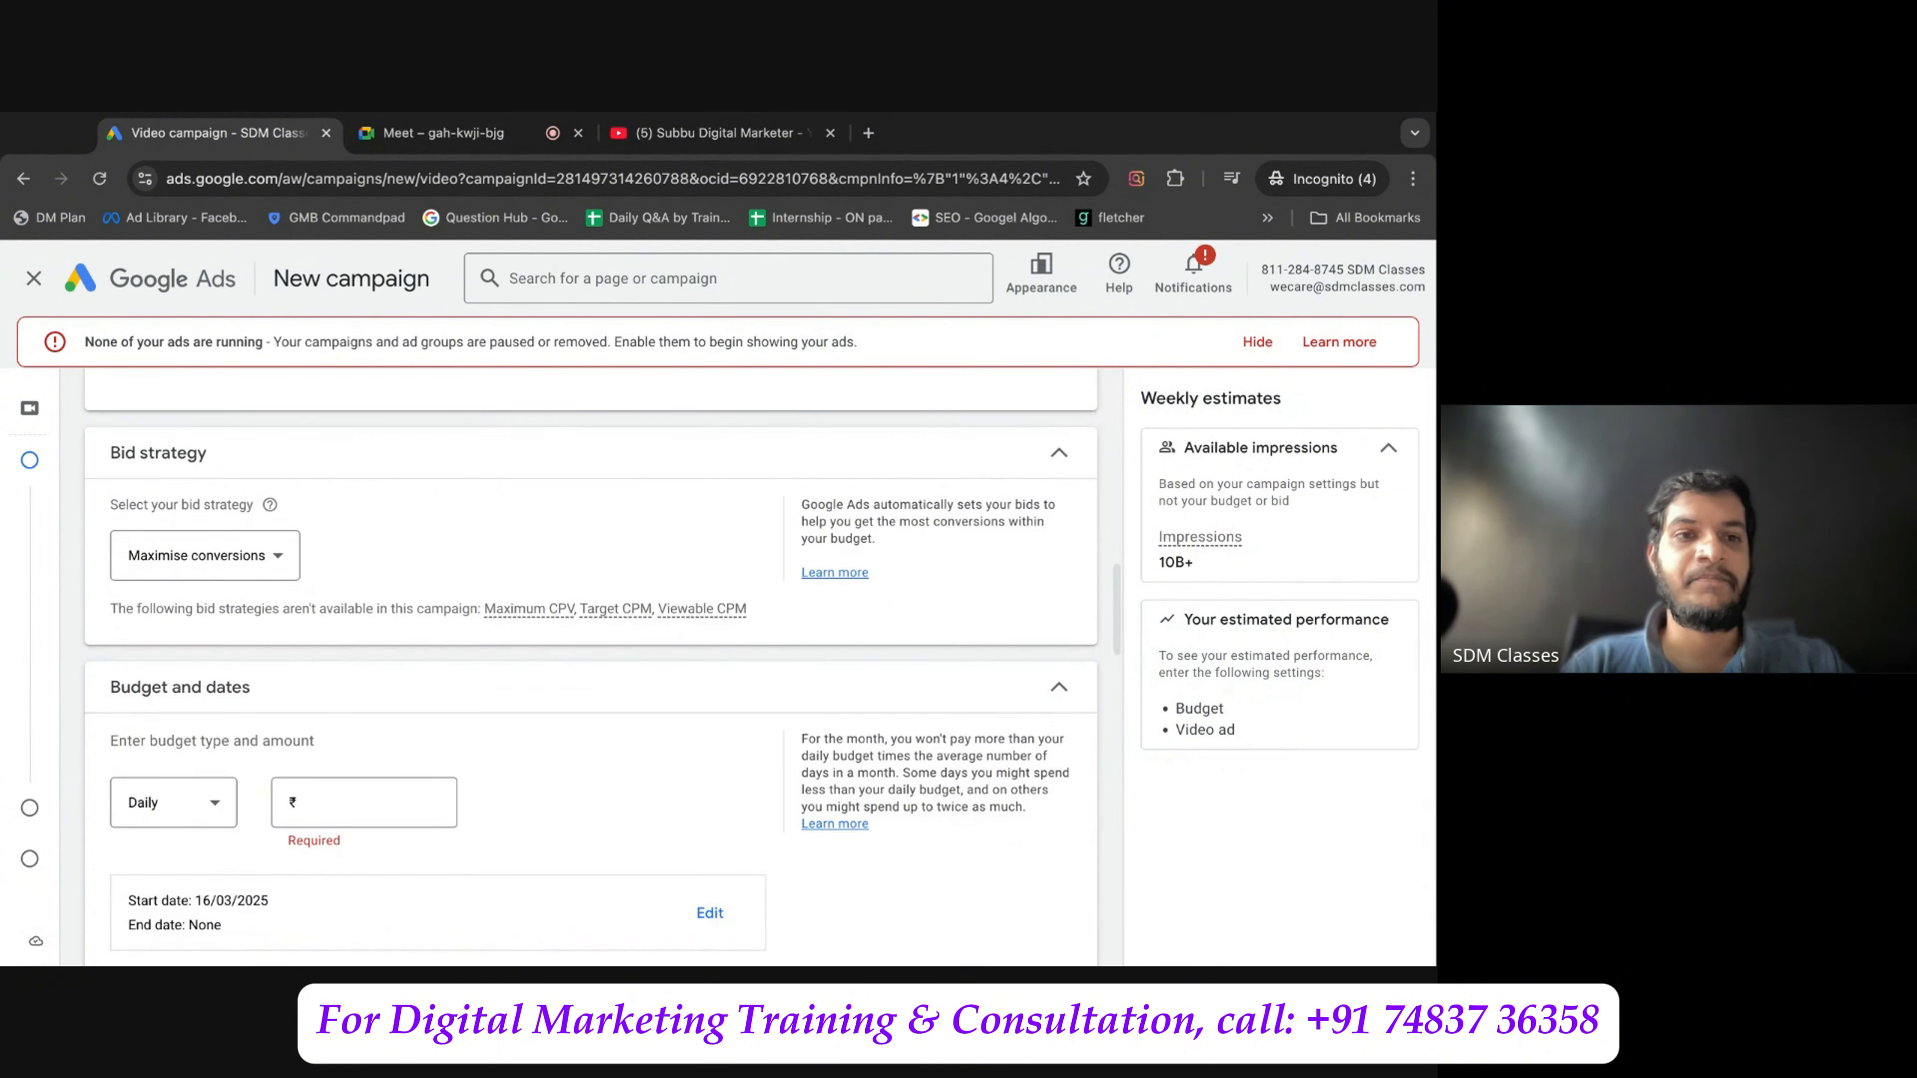
{"action": "left_click", "coordinate": [287, 572]}
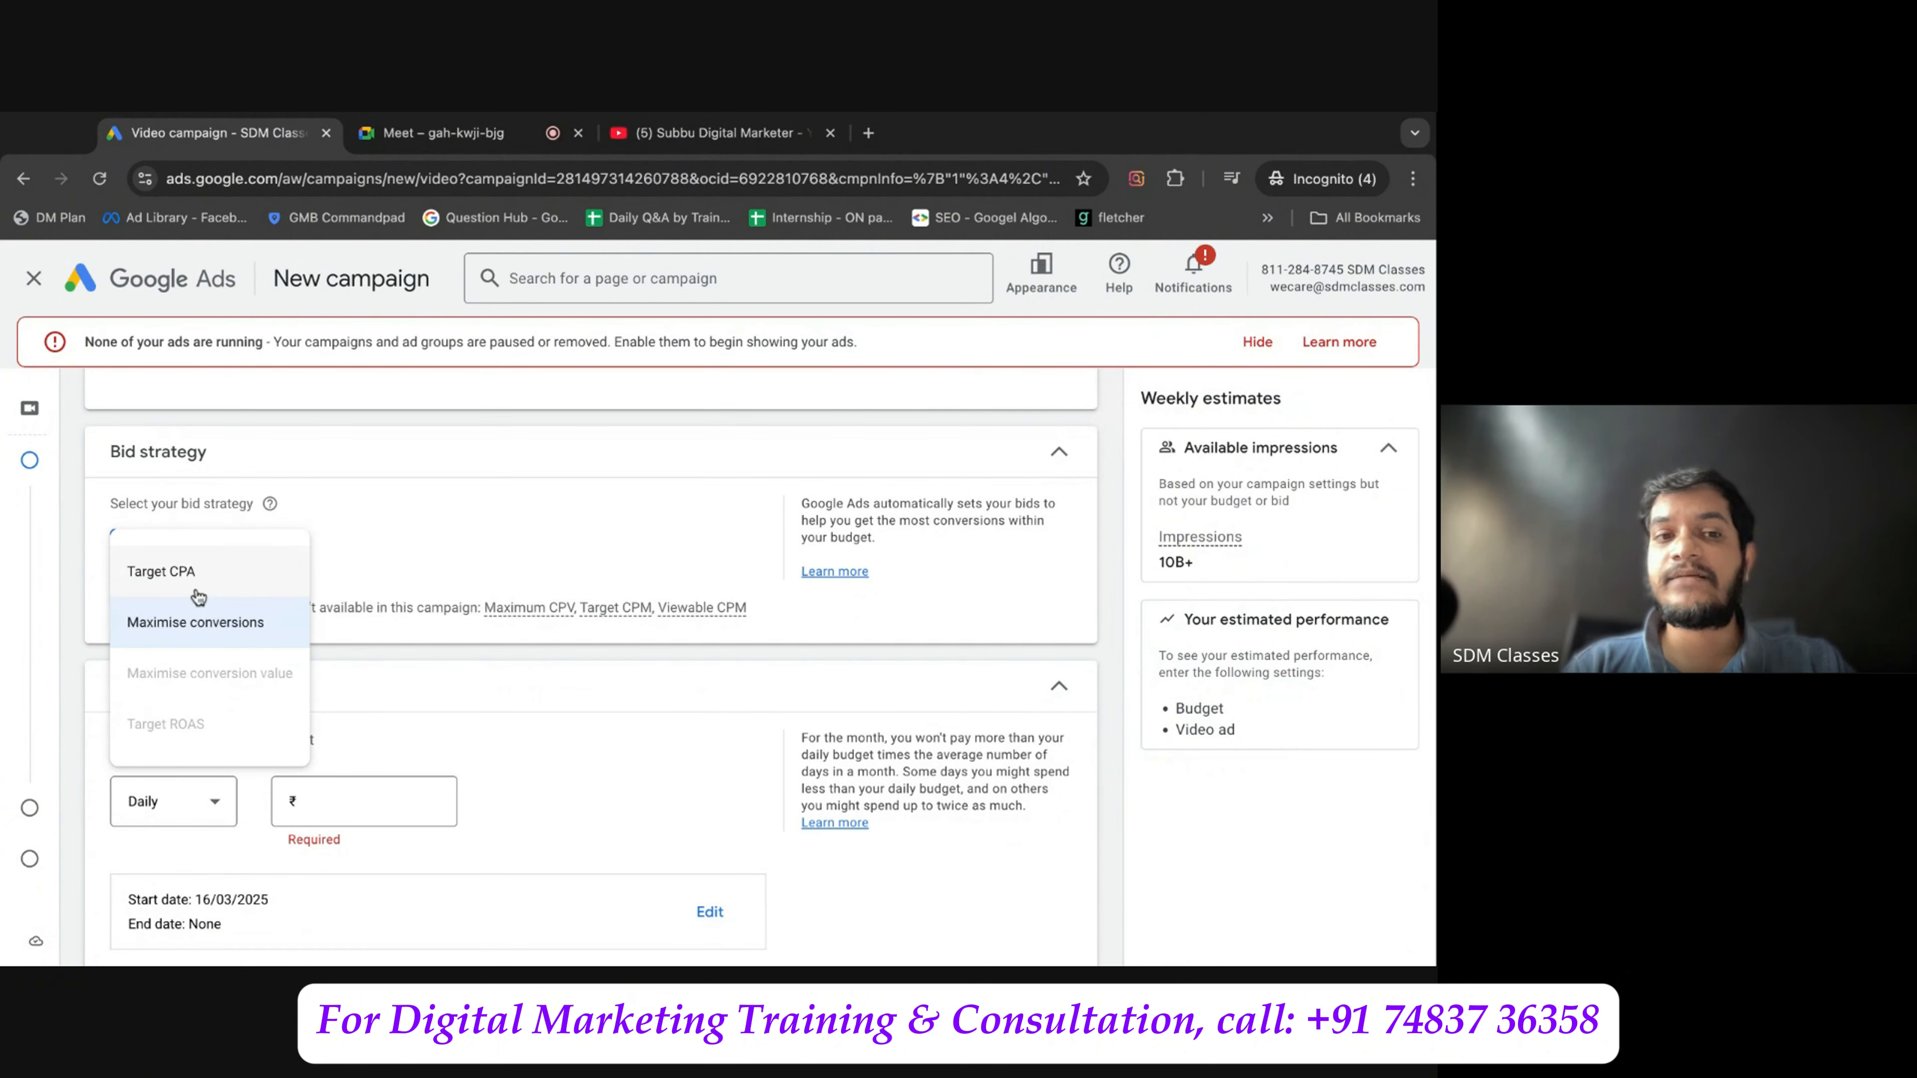
{"action": "left_click", "coordinate": [412, 539]}
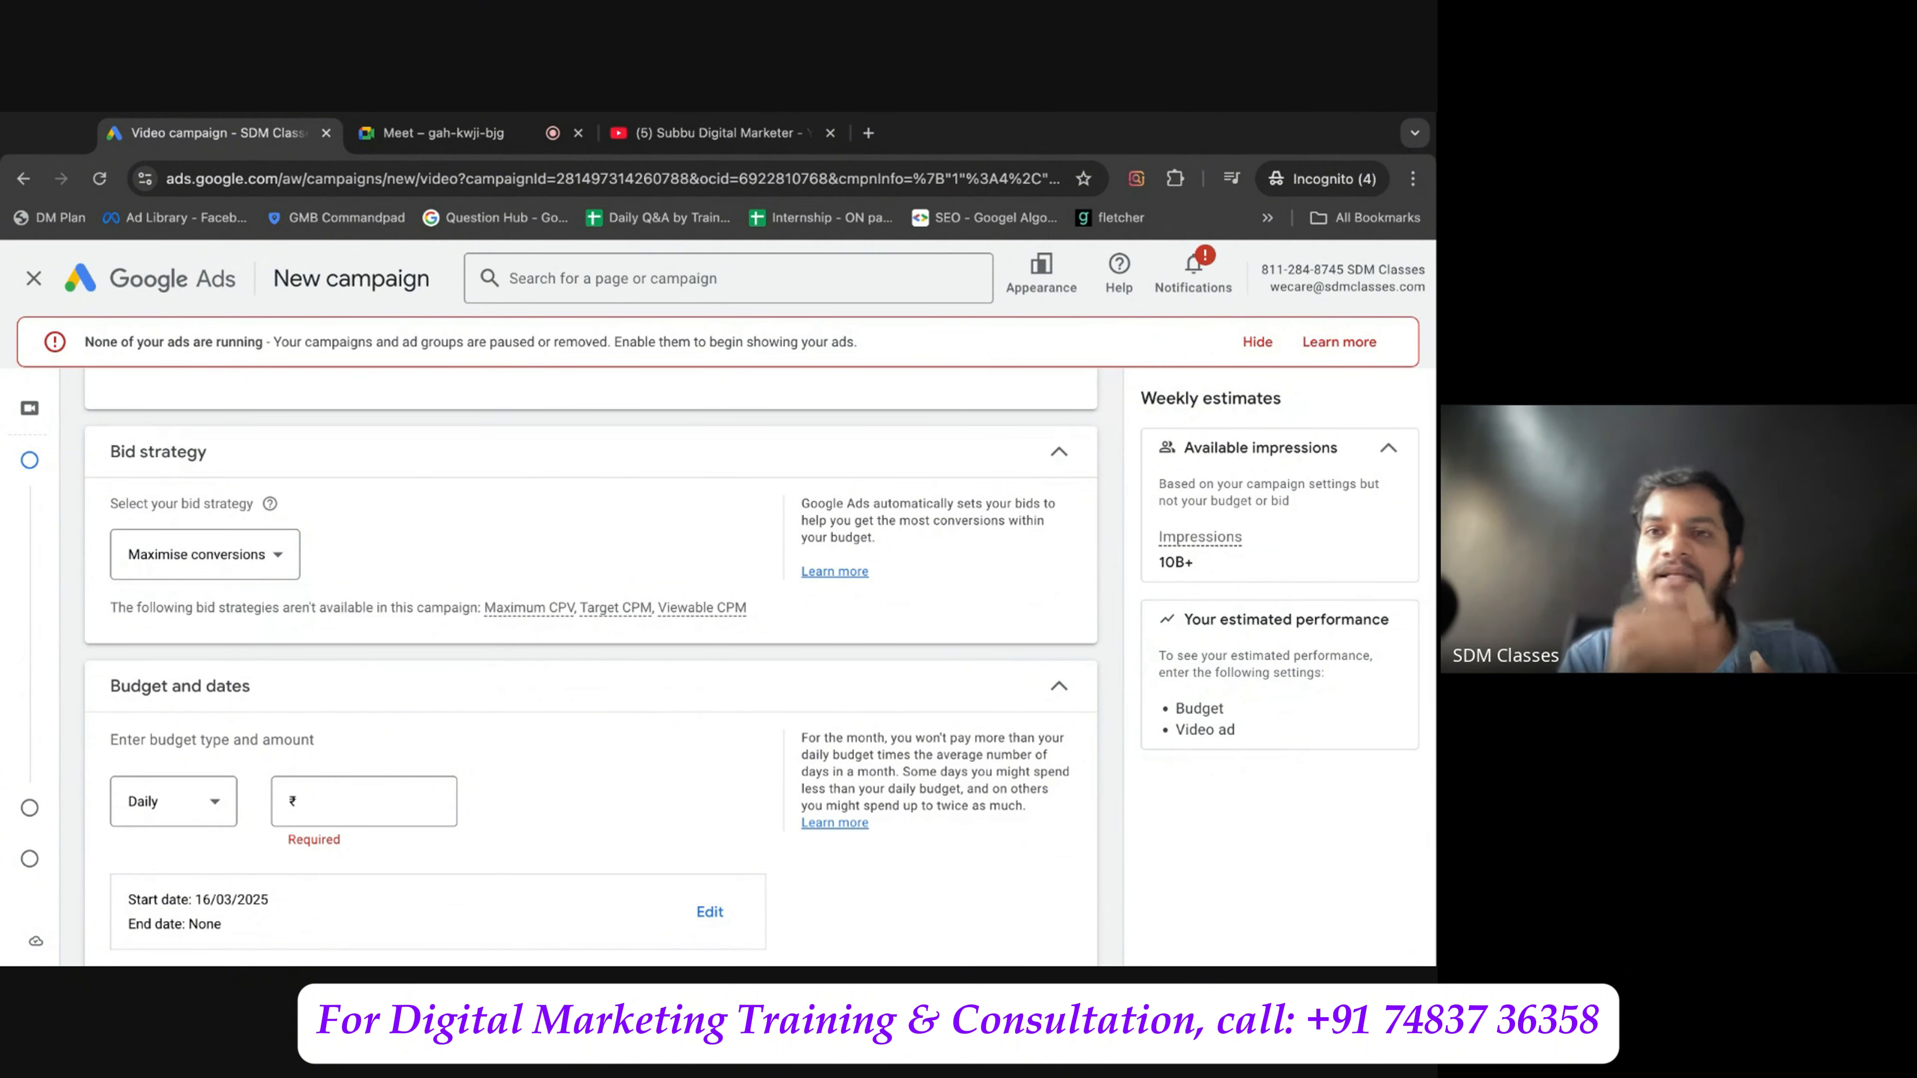
Set the campaign's daily budget to ₹1,000.
{"action": "scroll", "coordinate": [590, 672], "scroll_direction": "down", "scroll_amount": 1}
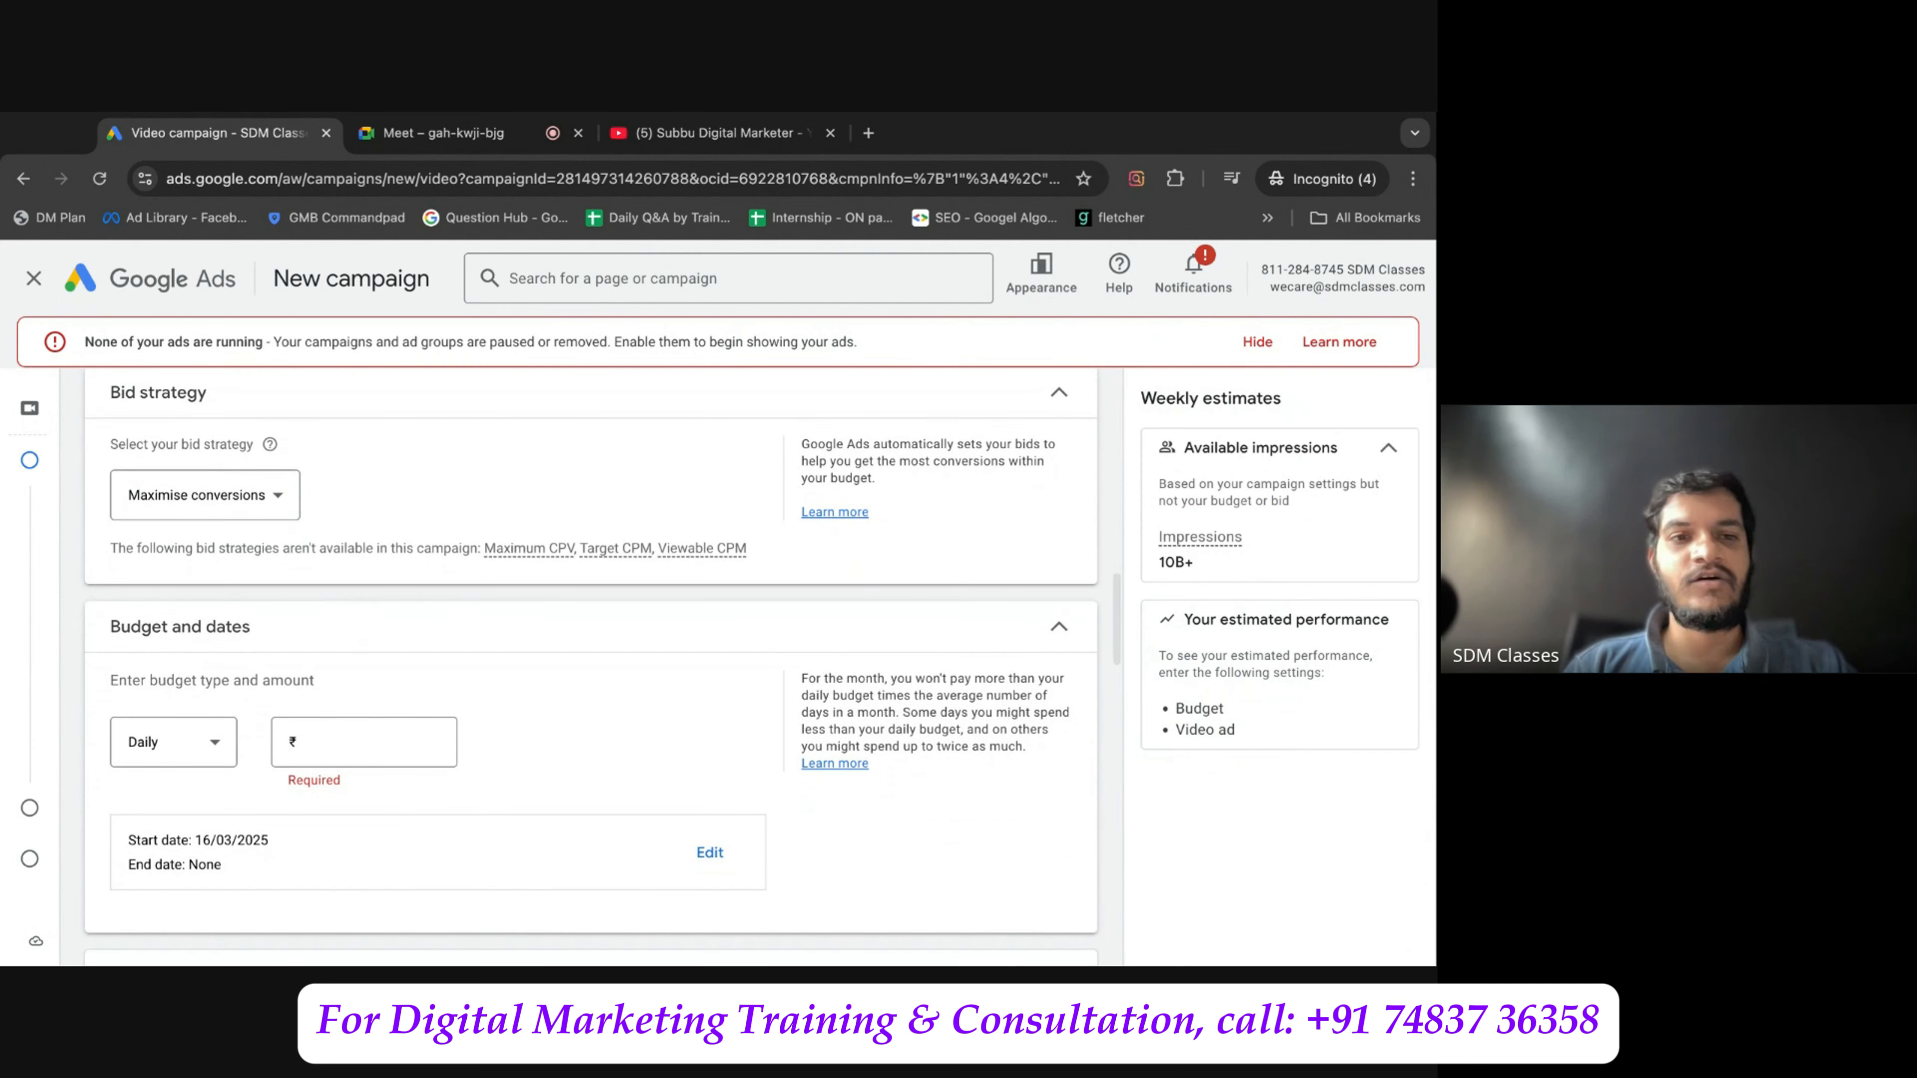
{"action": "scroll", "coordinate": [435, 493], "scroll_direction": "down", "scroll_amount": 2}
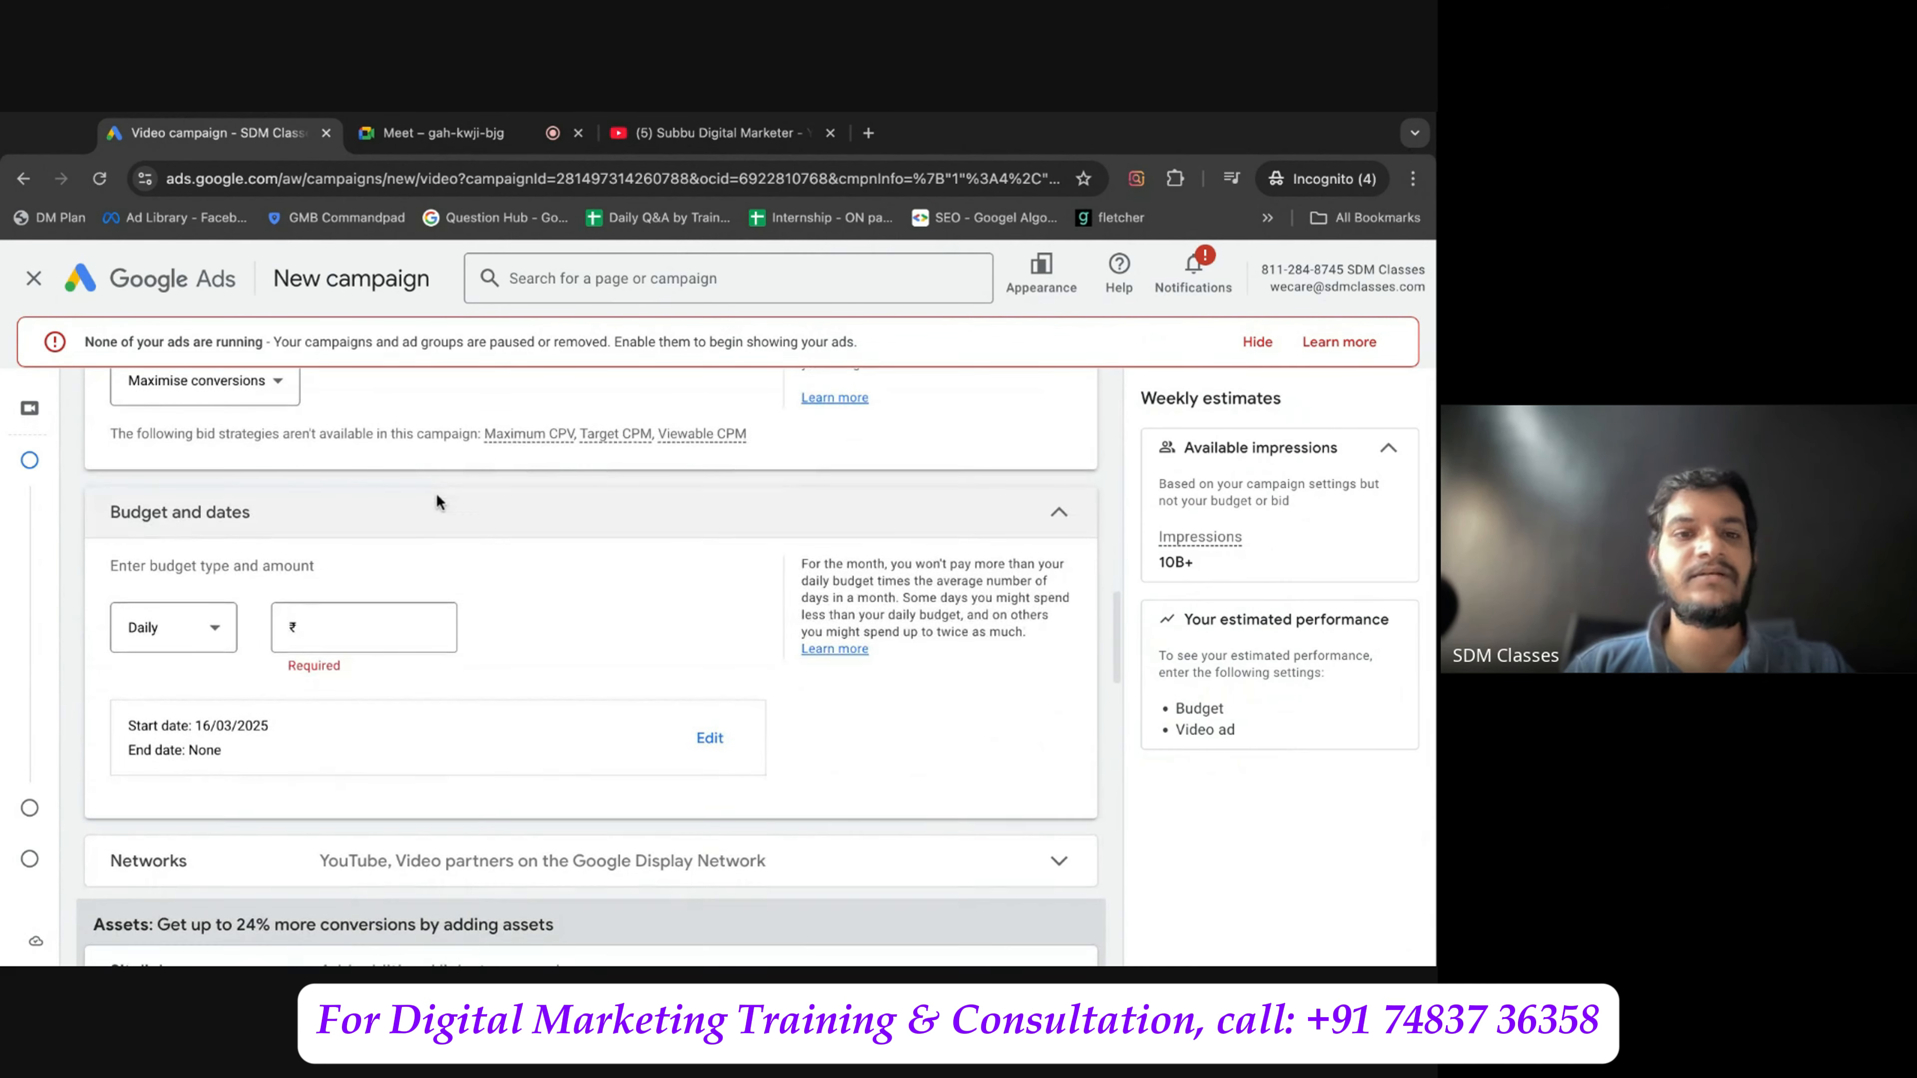
{"action": "left_click", "coordinate": [417, 626]}
{"action": "type", "text": "1000"}
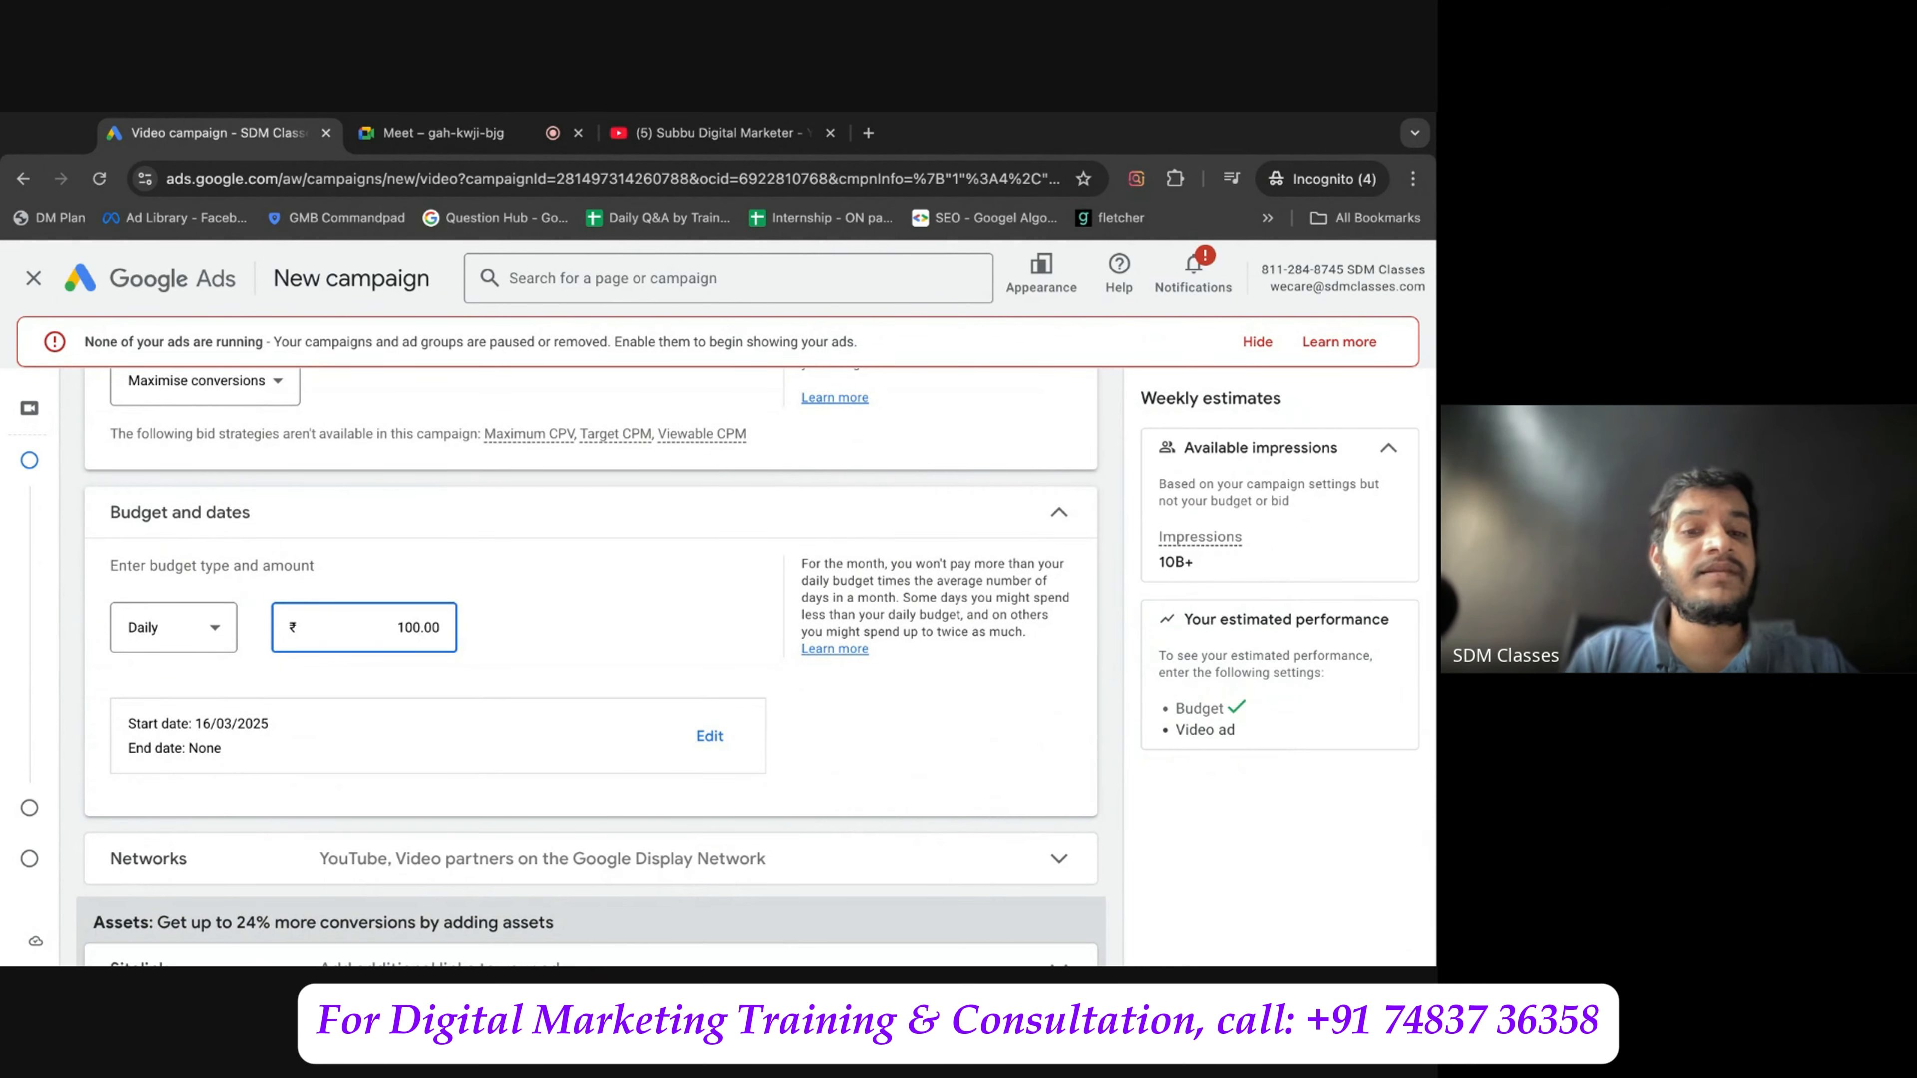
{"action": "left_click", "coordinate": [638, 577]}
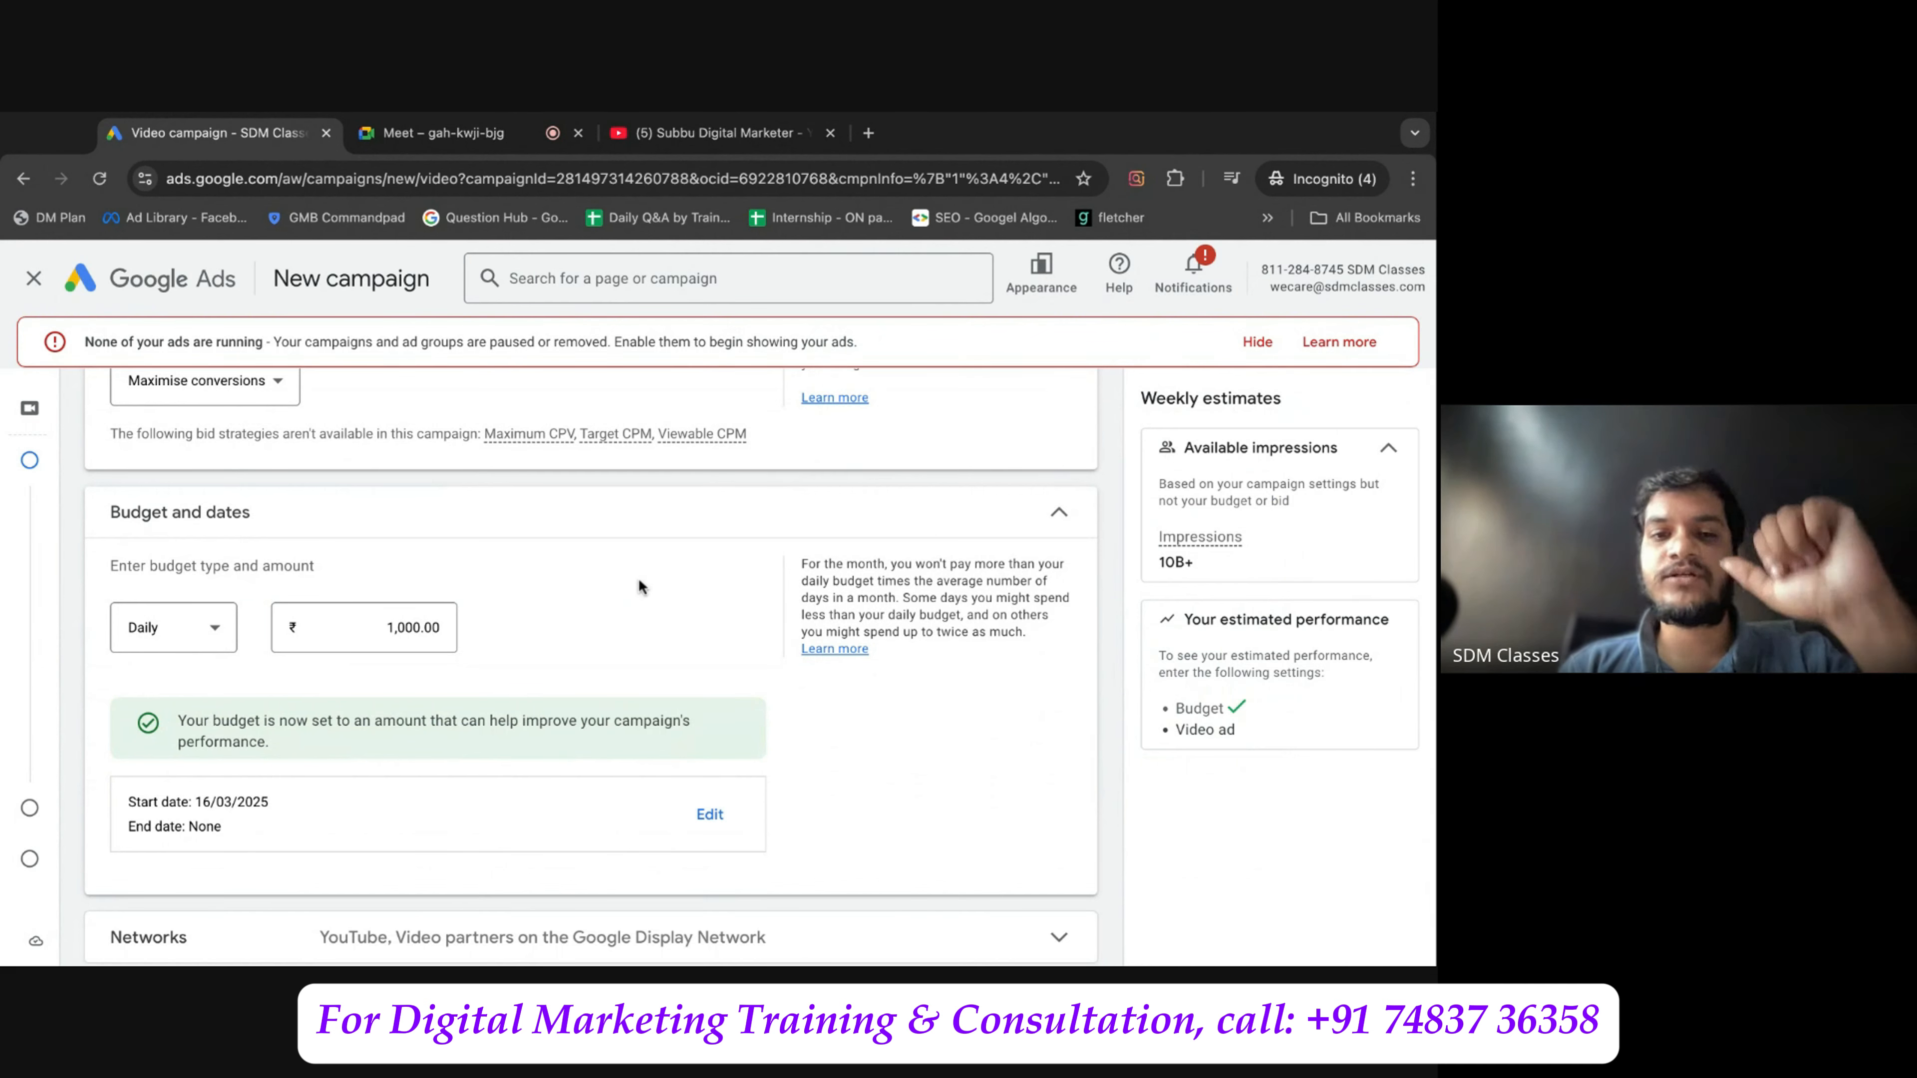
{"action": "scroll", "coordinate": [638, 578], "scroll_direction": "down", "scroll_amount": 1}
{"action": "scroll", "coordinate": [638, 580], "scroll_direction": "down", "scroll_amount": 3}
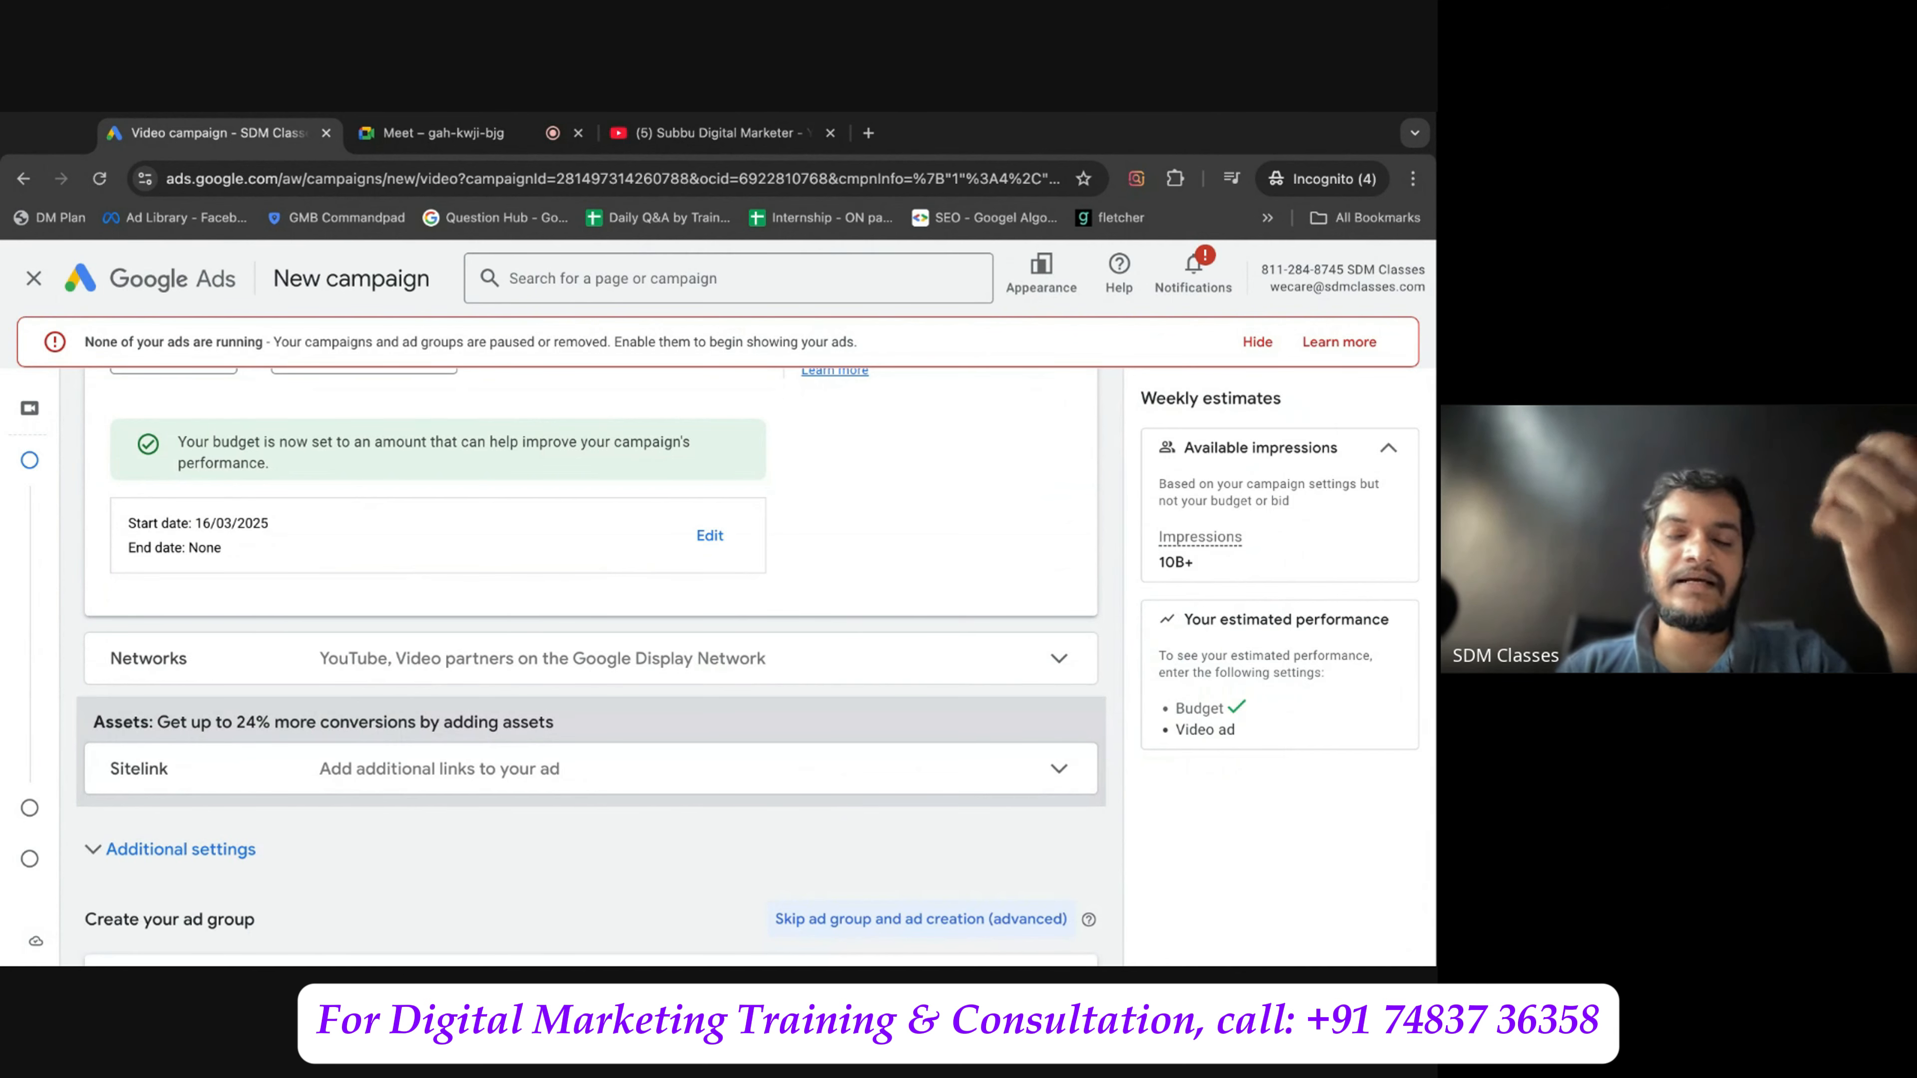
{"action": "scroll", "coordinate": [589, 664], "scroll_direction": "down", "scroll_amount": 1}
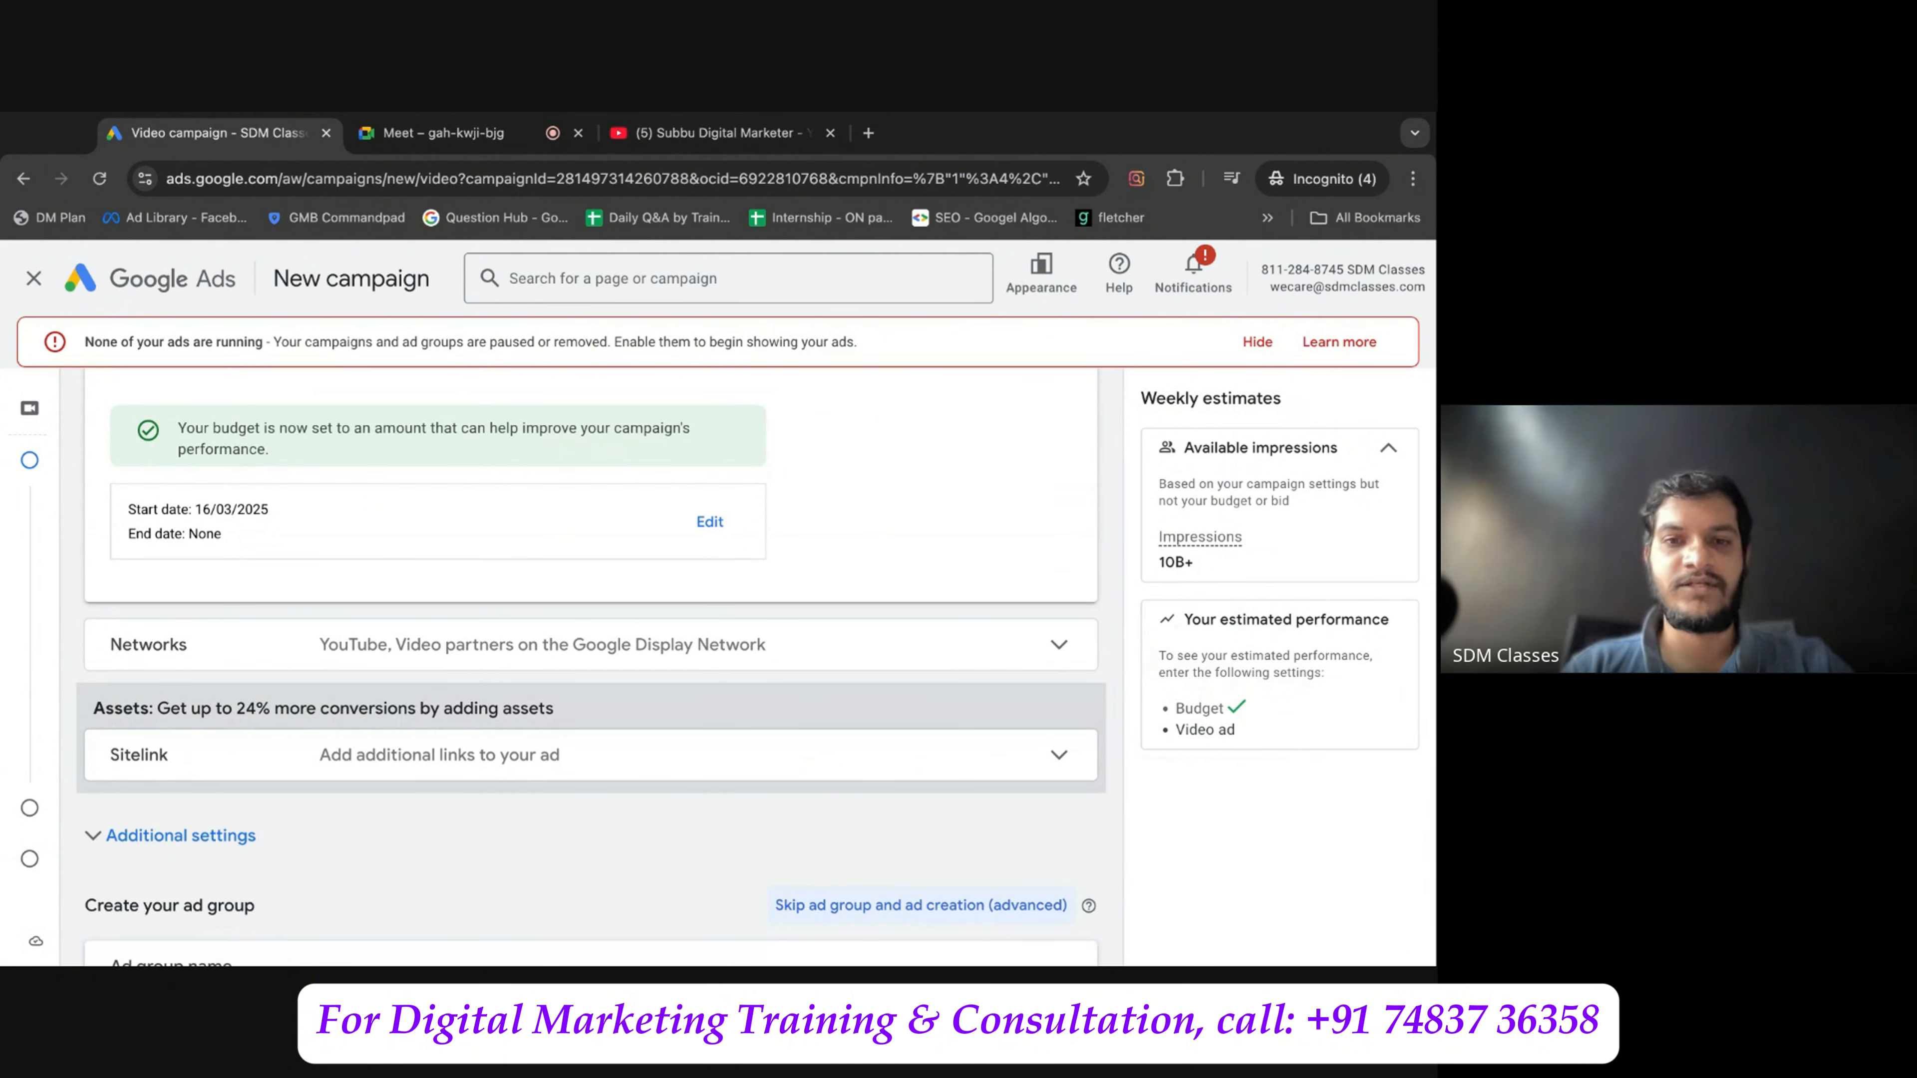
Review the campaign's network options and the sitelink assets available for it.
{"action": "left_click", "coordinate": [732, 642]}
{"action": "scroll", "coordinate": [731, 640], "scroll_direction": "down", "scroll_amount": 3}
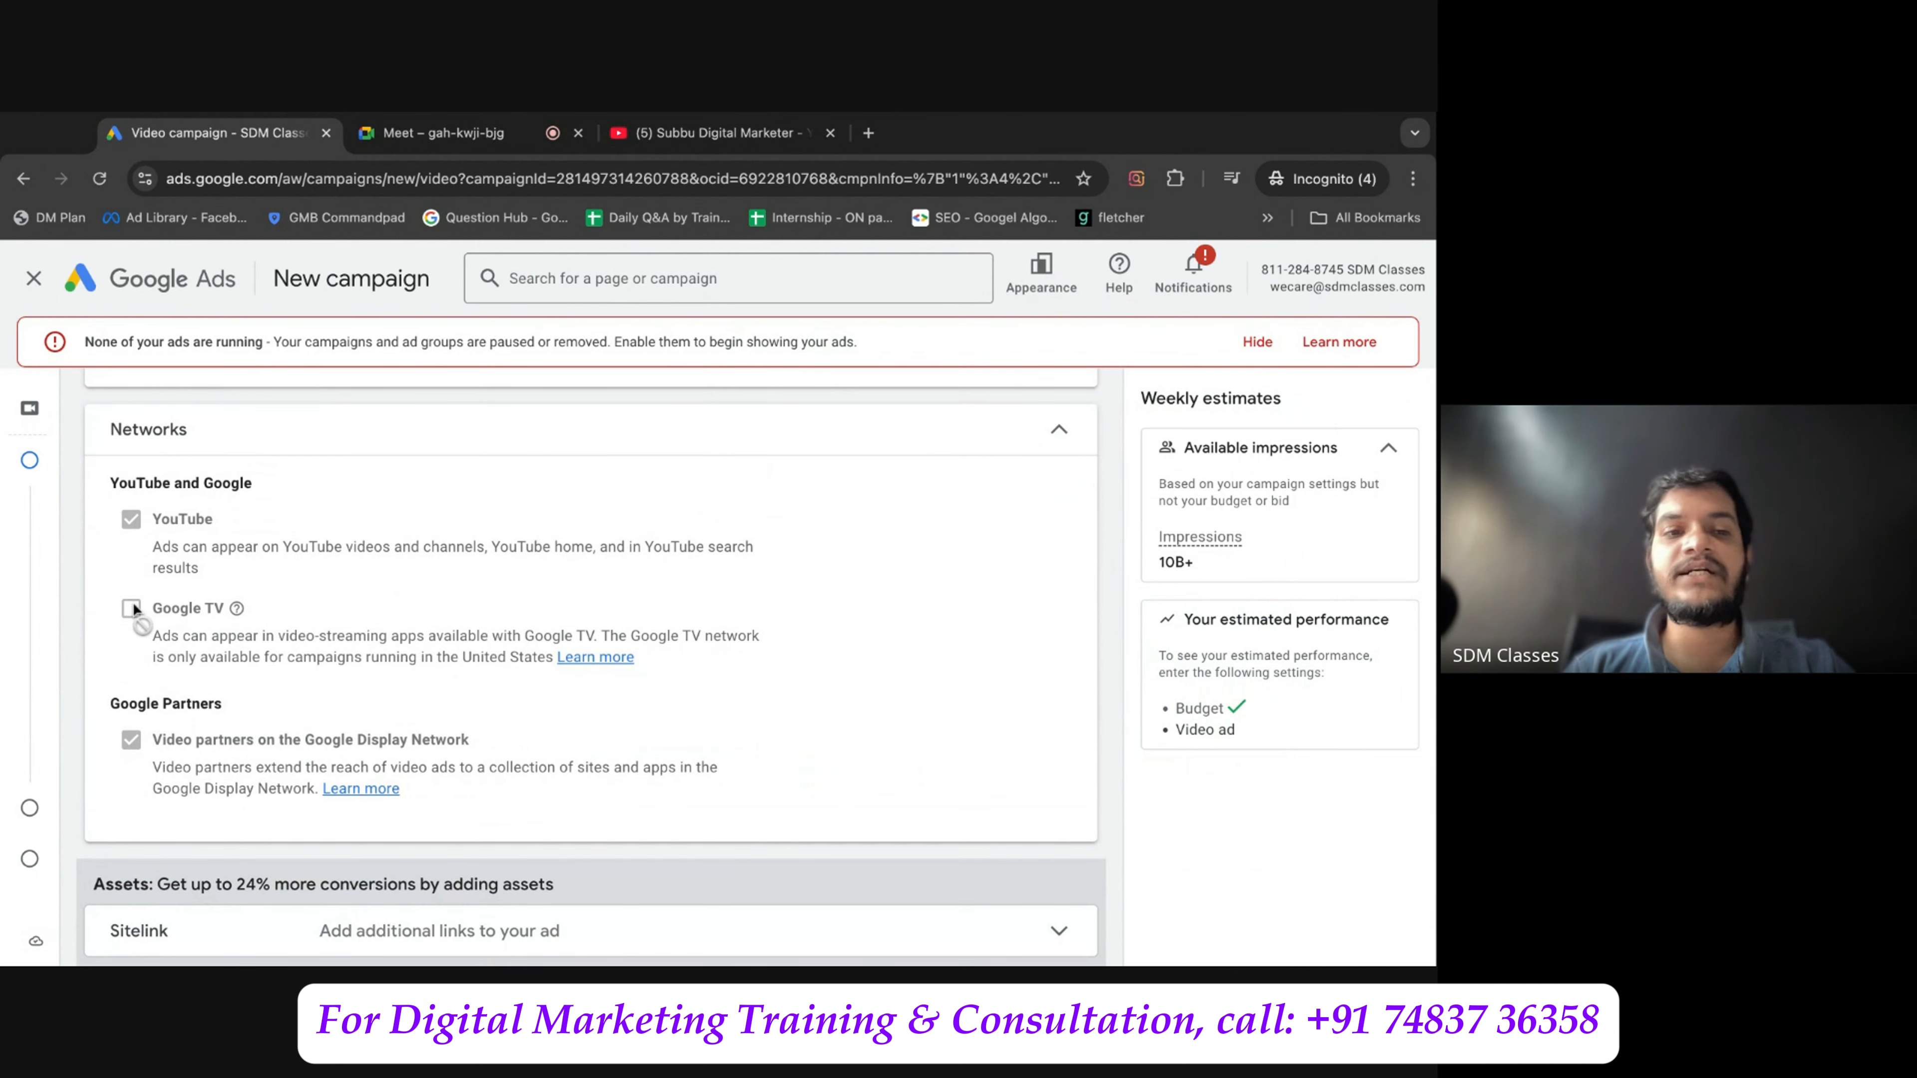
{"action": "mouse_move", "coordinate": [135, 608]}
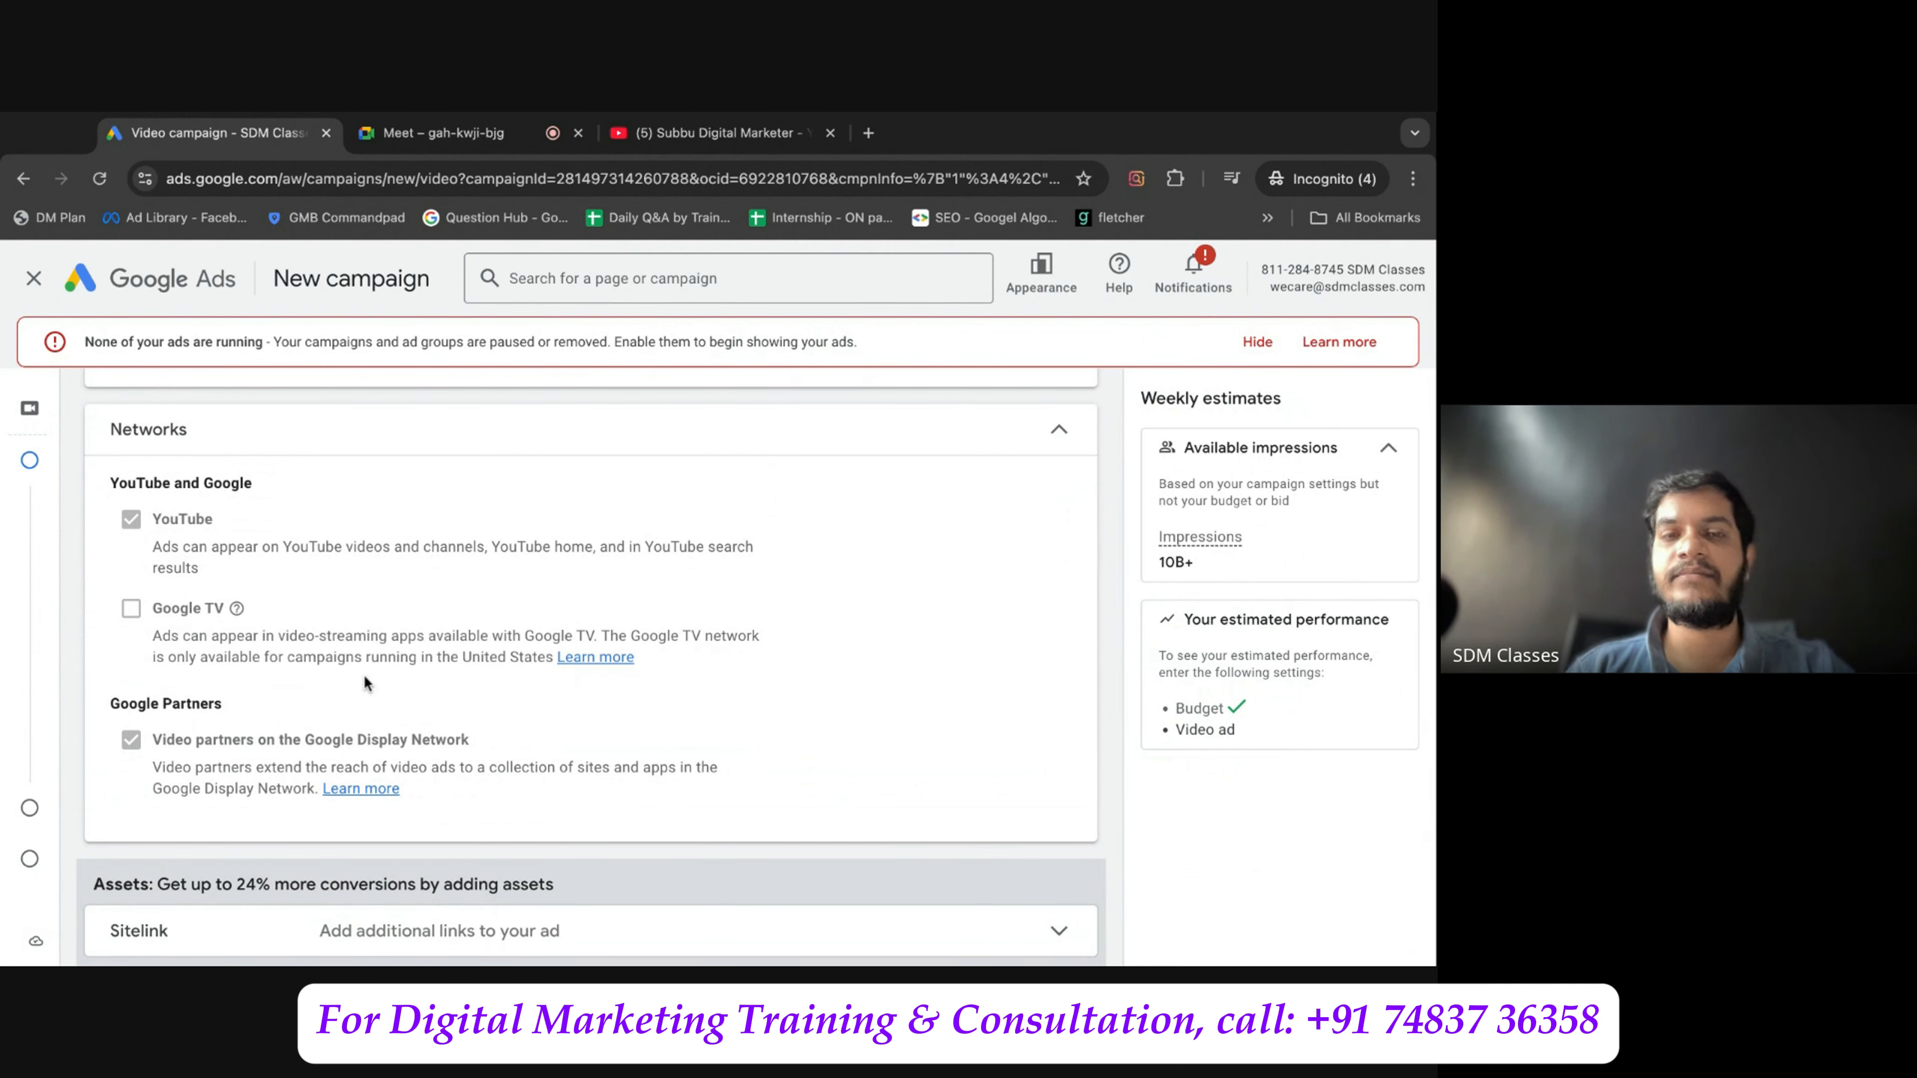
{"action": "scroll", "coordinate": [364, 683], "scroll_direction": "down", "scroll_amount": 1}
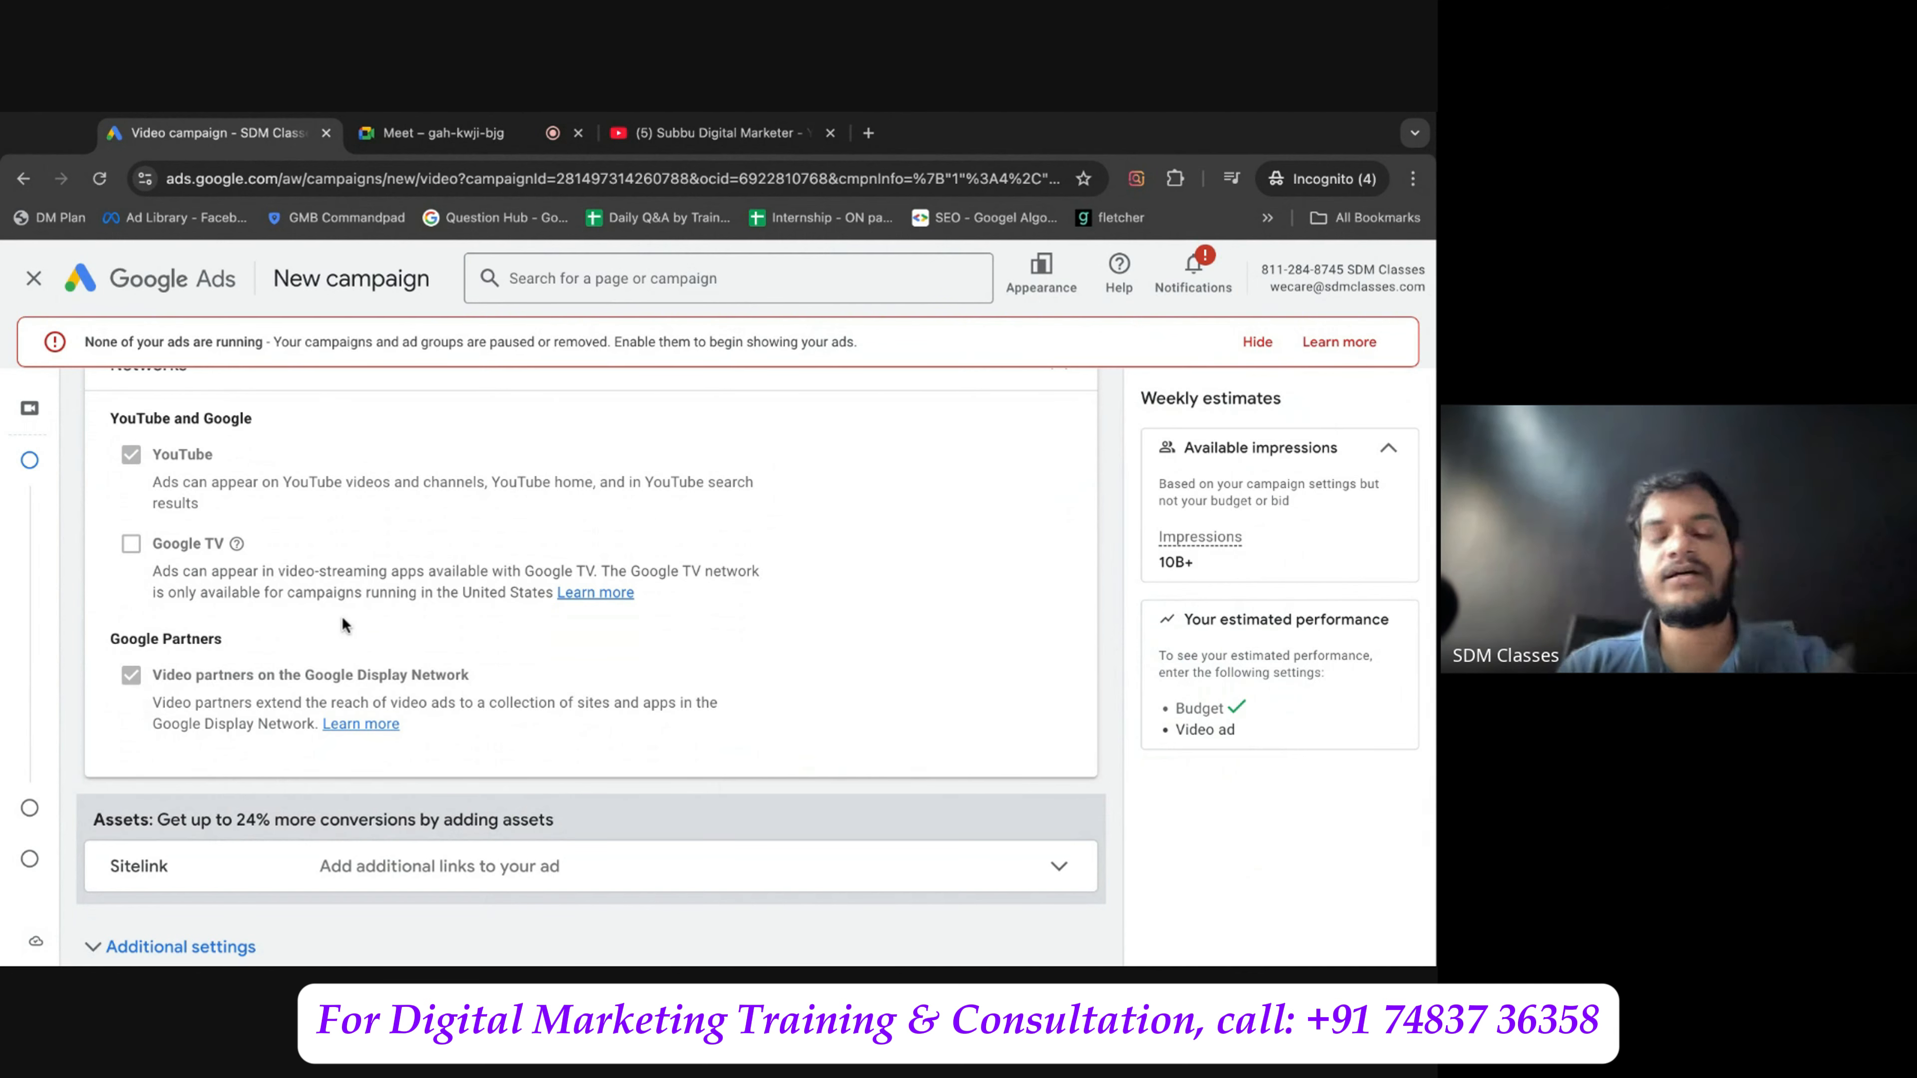
{"action": "scroll", "coordinate": [341, 616], "scroll_direction": "down", "scroll_amount": 3}
{"action": "left_click", "coordinate": [393, 662]}
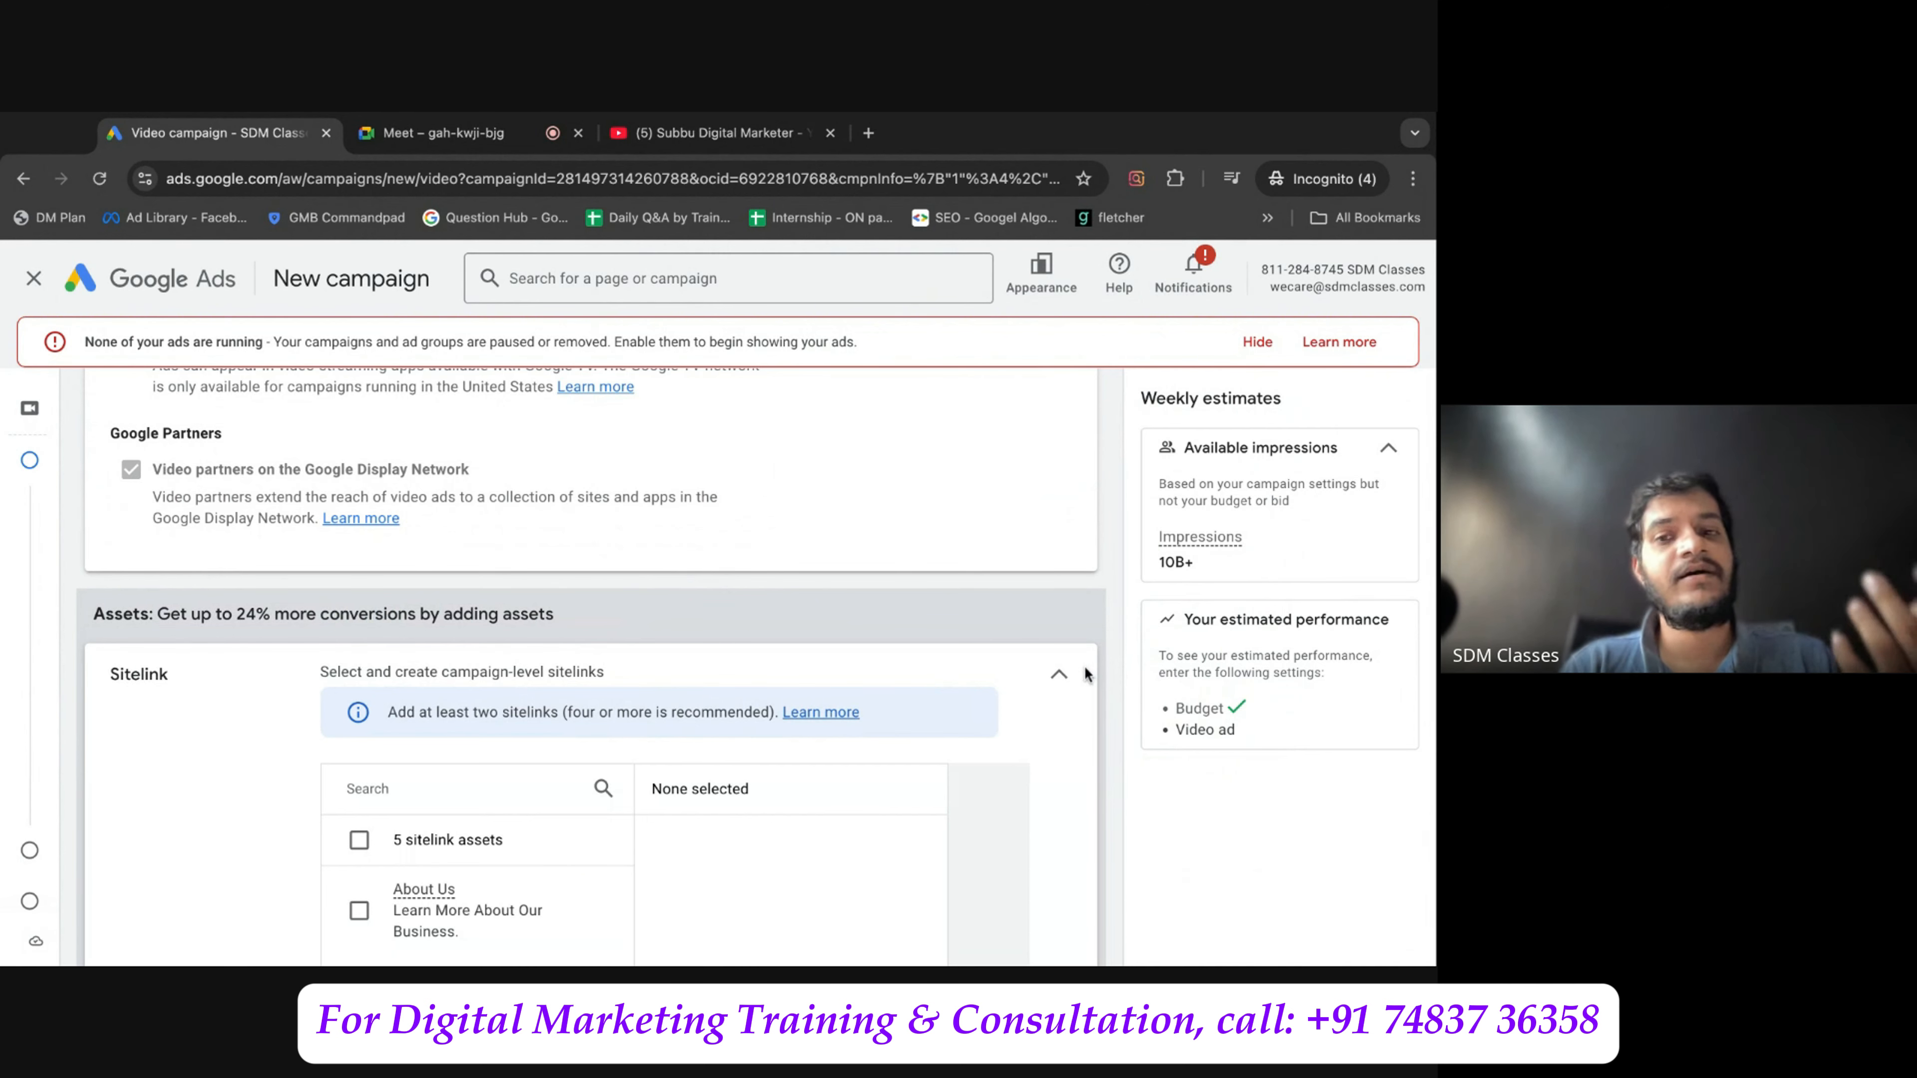
{"action": "left_click", "coordinate": [1059, 675]}
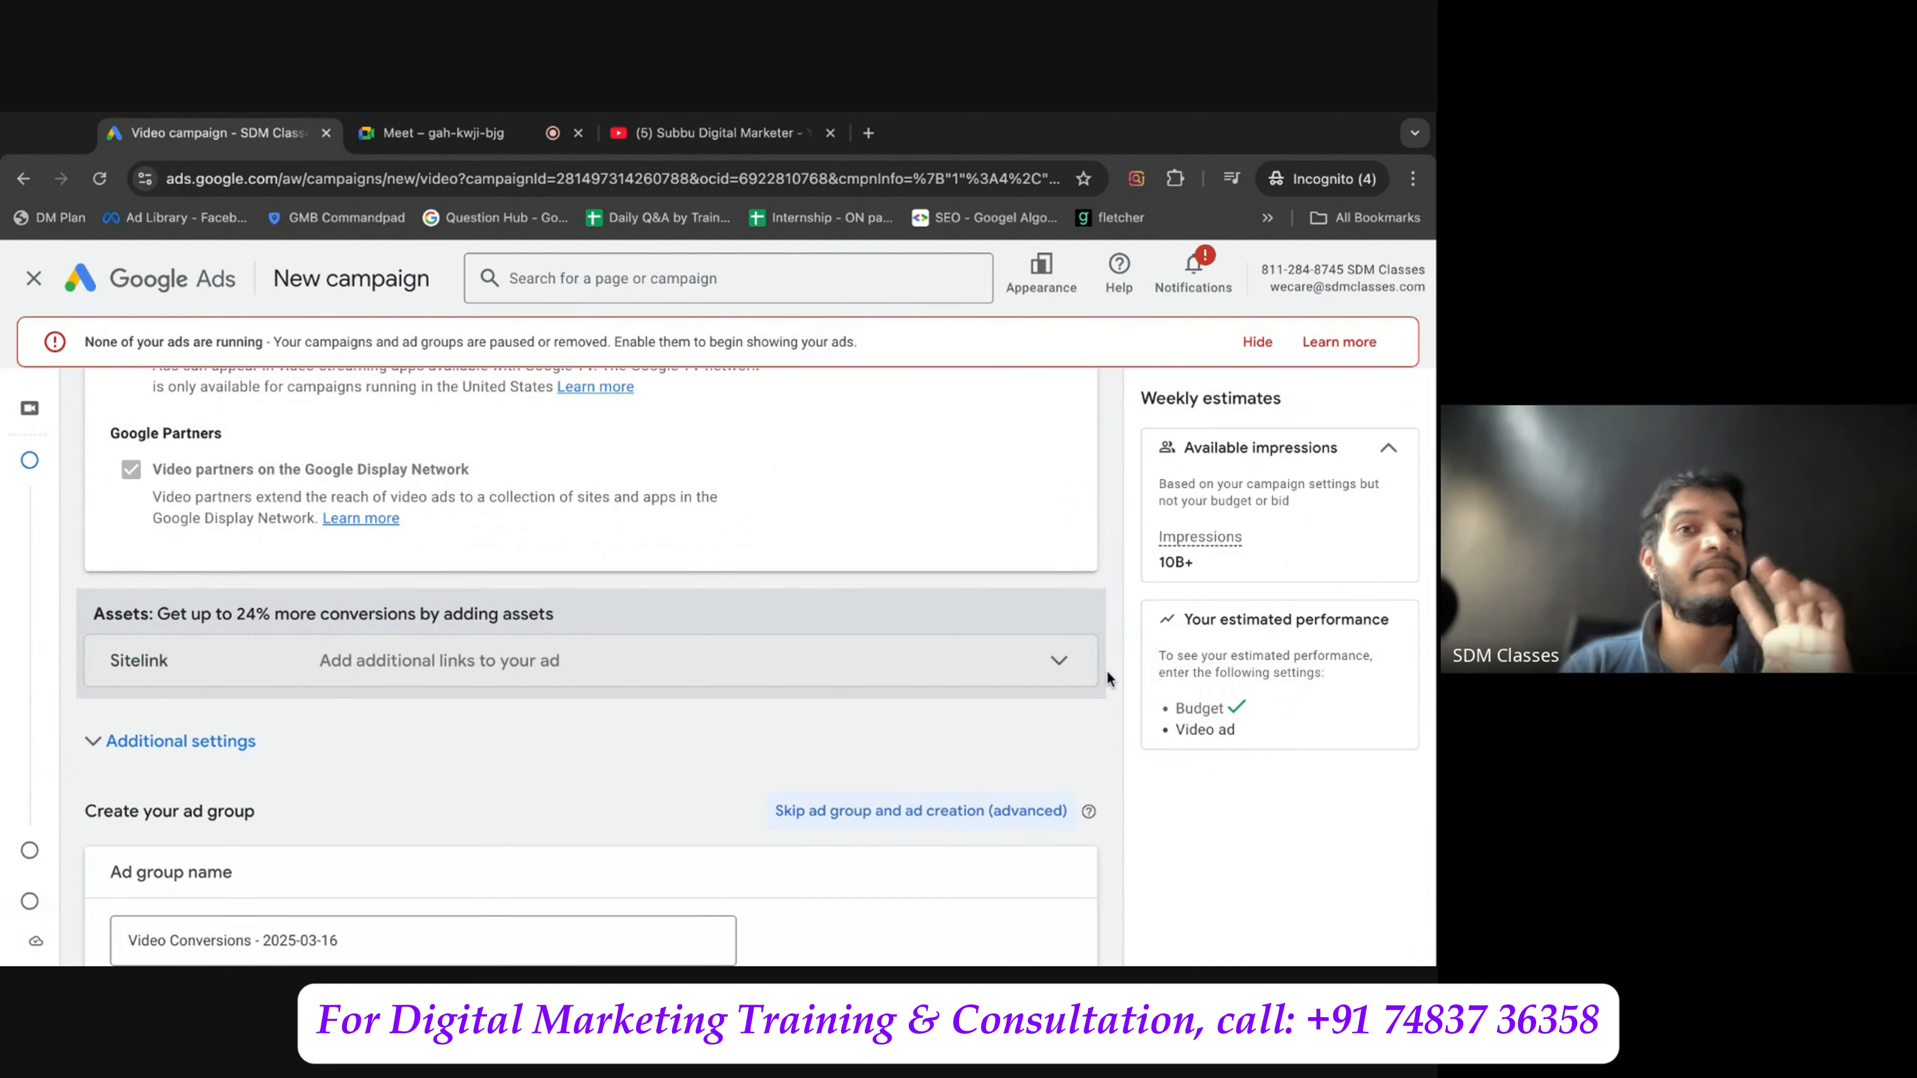
Set specific device targeting in the additional settings and exclude TV screens, keeping computers, mobile phones and tablets.
{"action": "scroll", "coordinate": [1106, 670], "scroll_direction": "down", "scroll_amount": 2}
{"action": "left_click", "coordinate": [299, 615]}
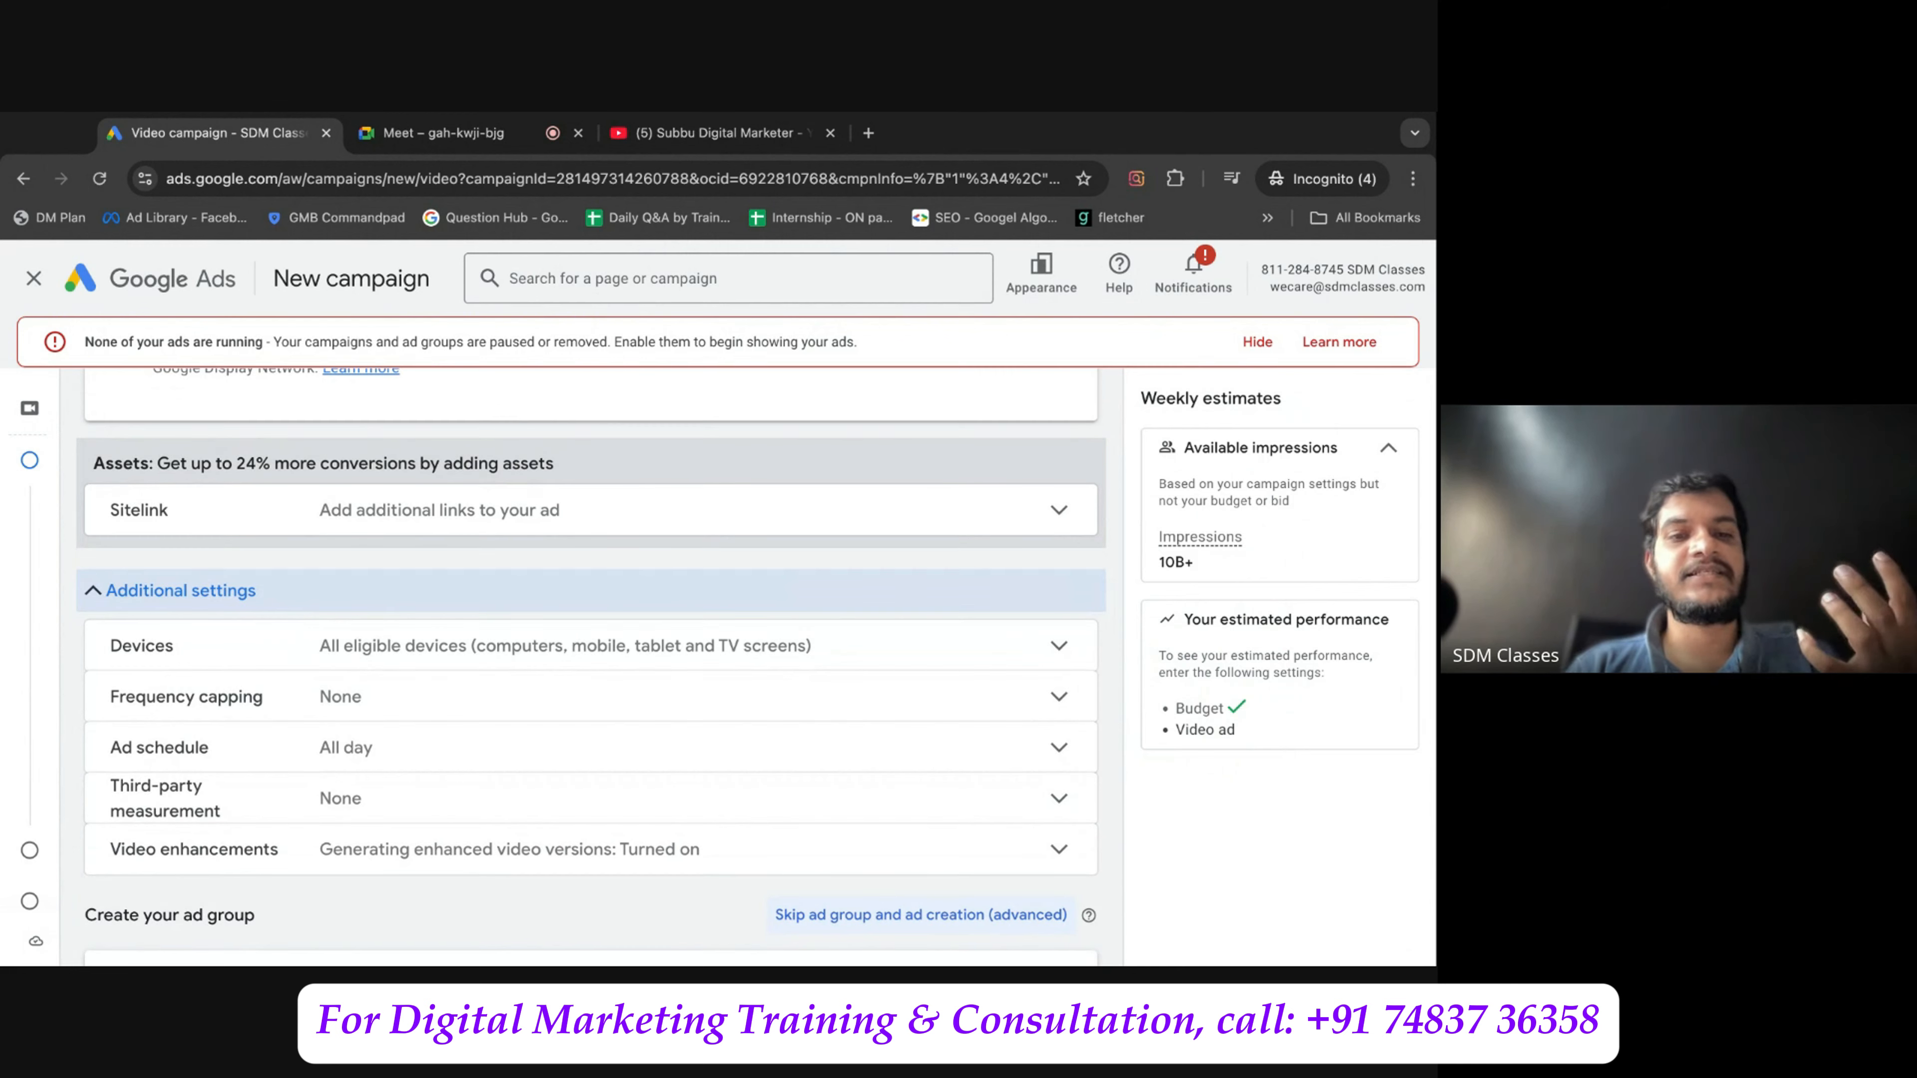
{"action": "left_click", "coordinate": [299, 654]}
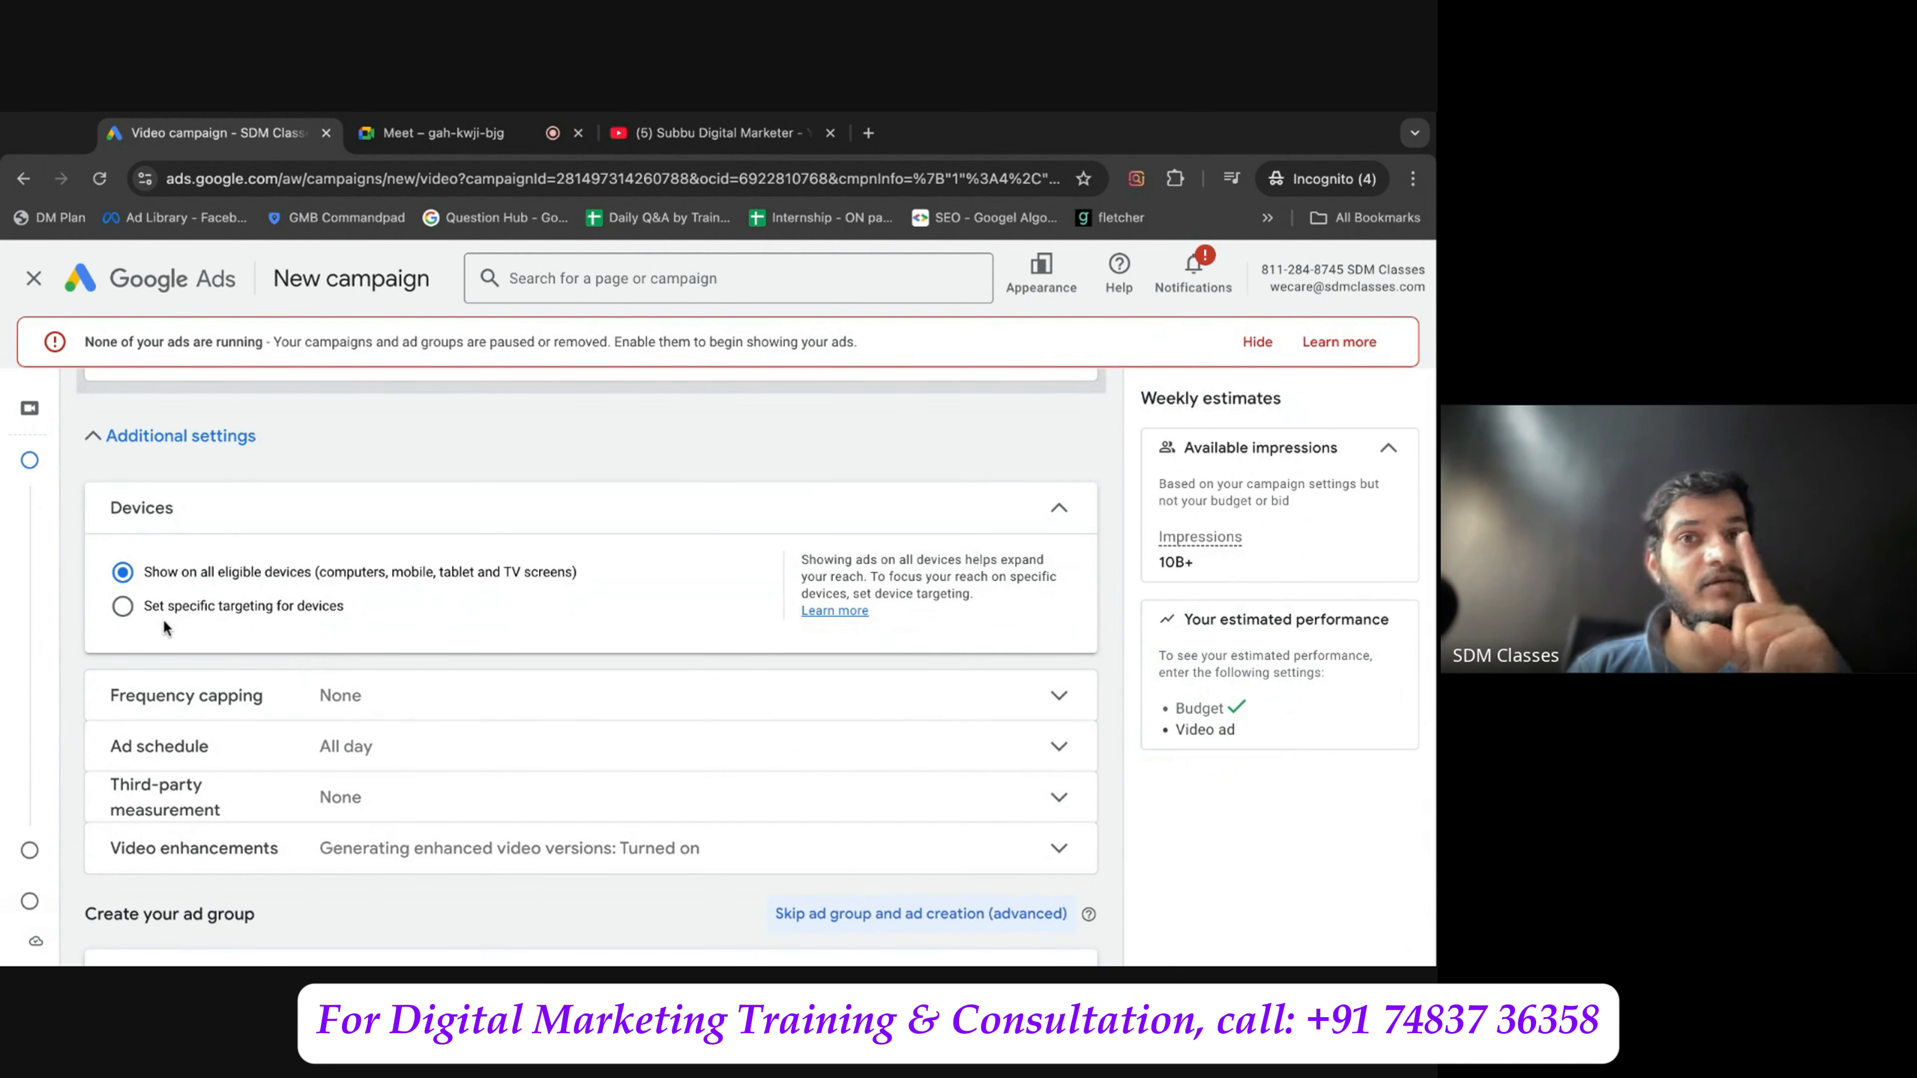
{"action": "left_click", "coordinate": [123, 618]}
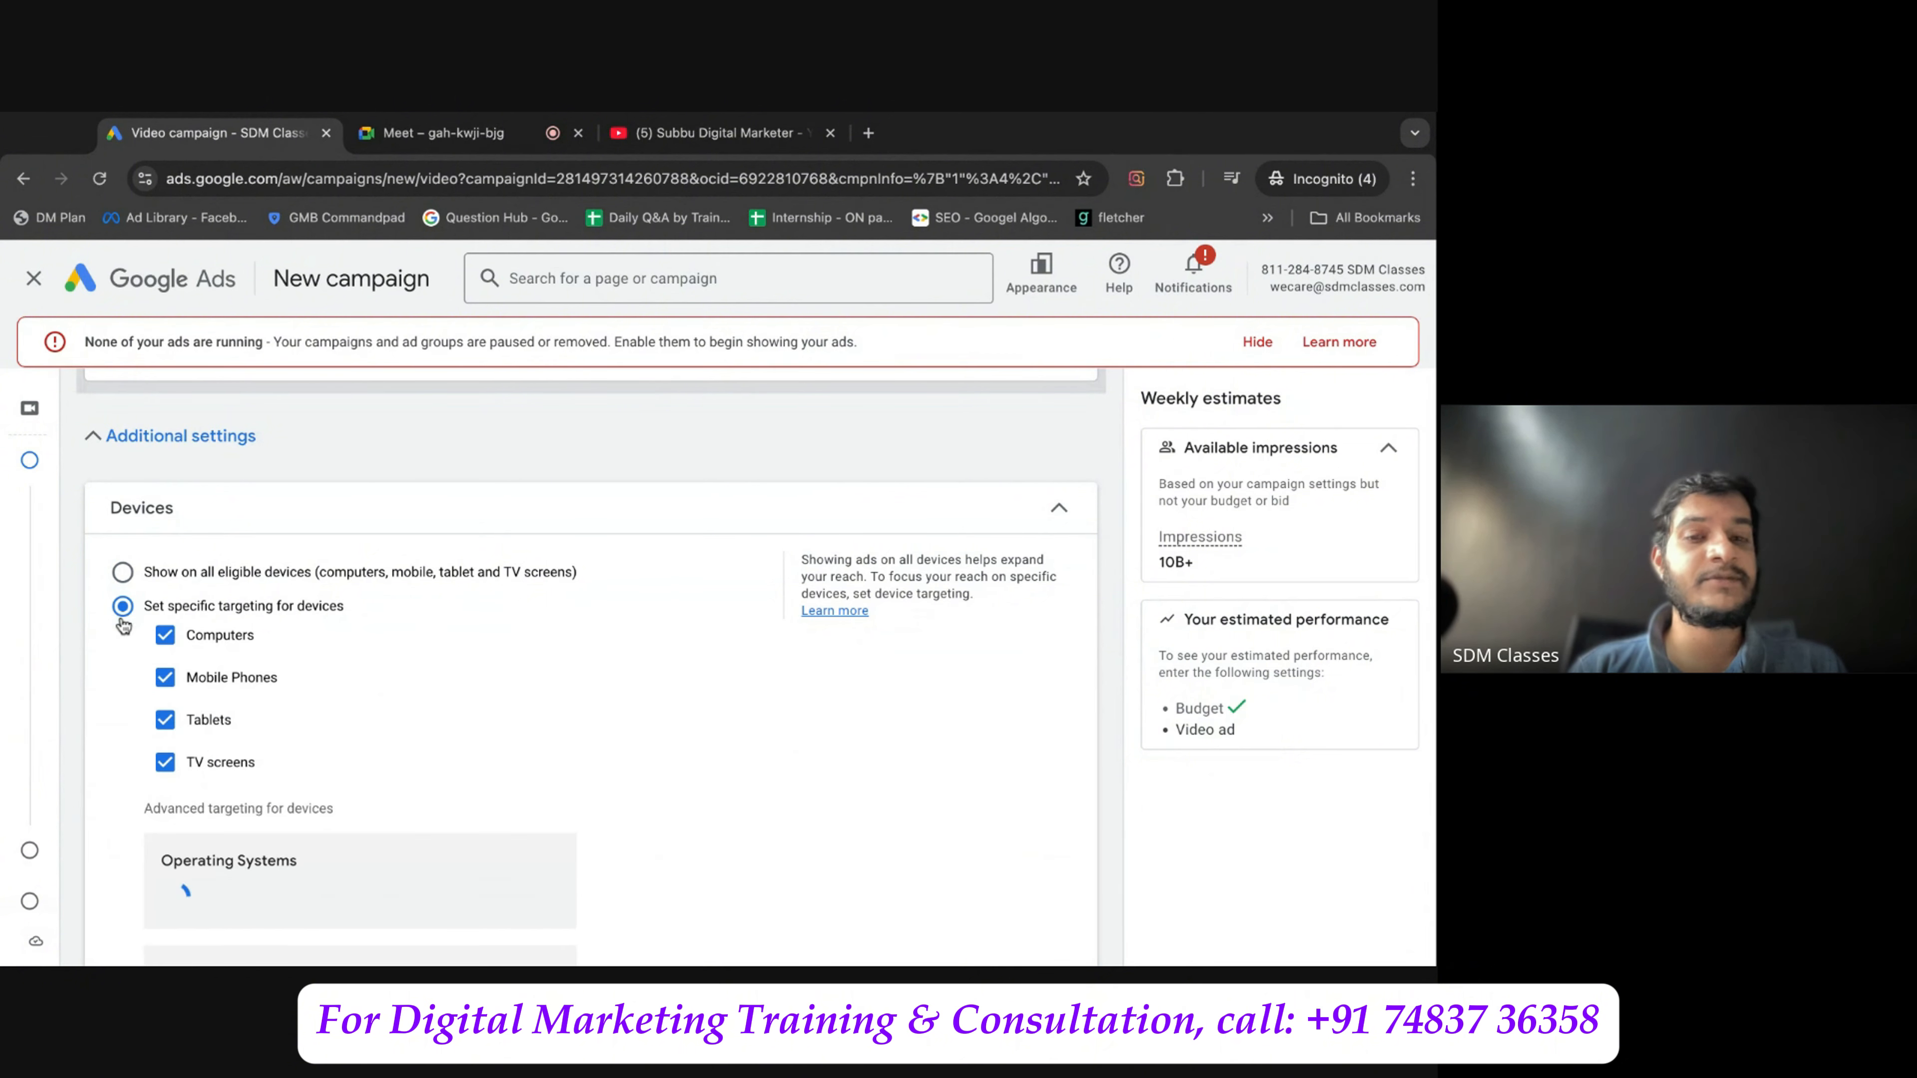
{"action": "scroll", "coordinate": [692, 712], "scroll_direction": "down", "scroll_amount": 2}
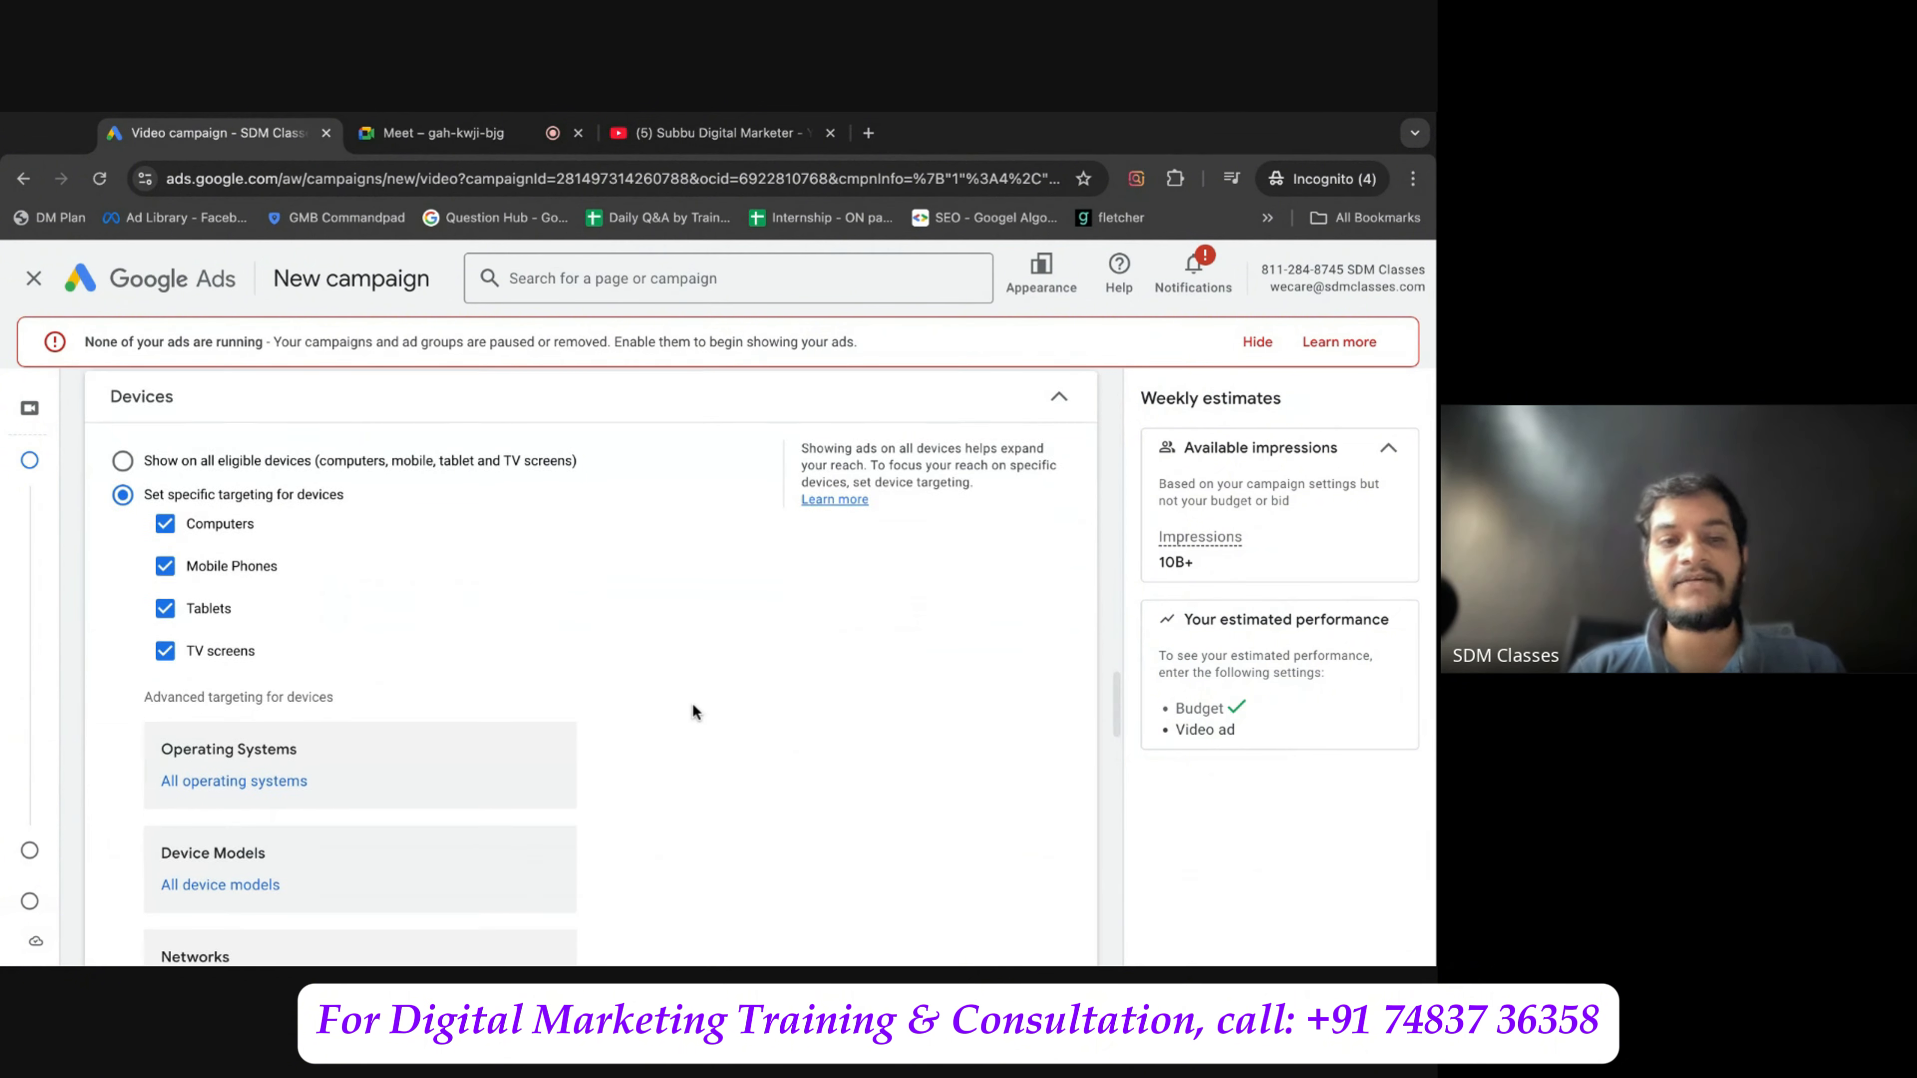
{"action": "left_click", "coordinate": [165, 647]}
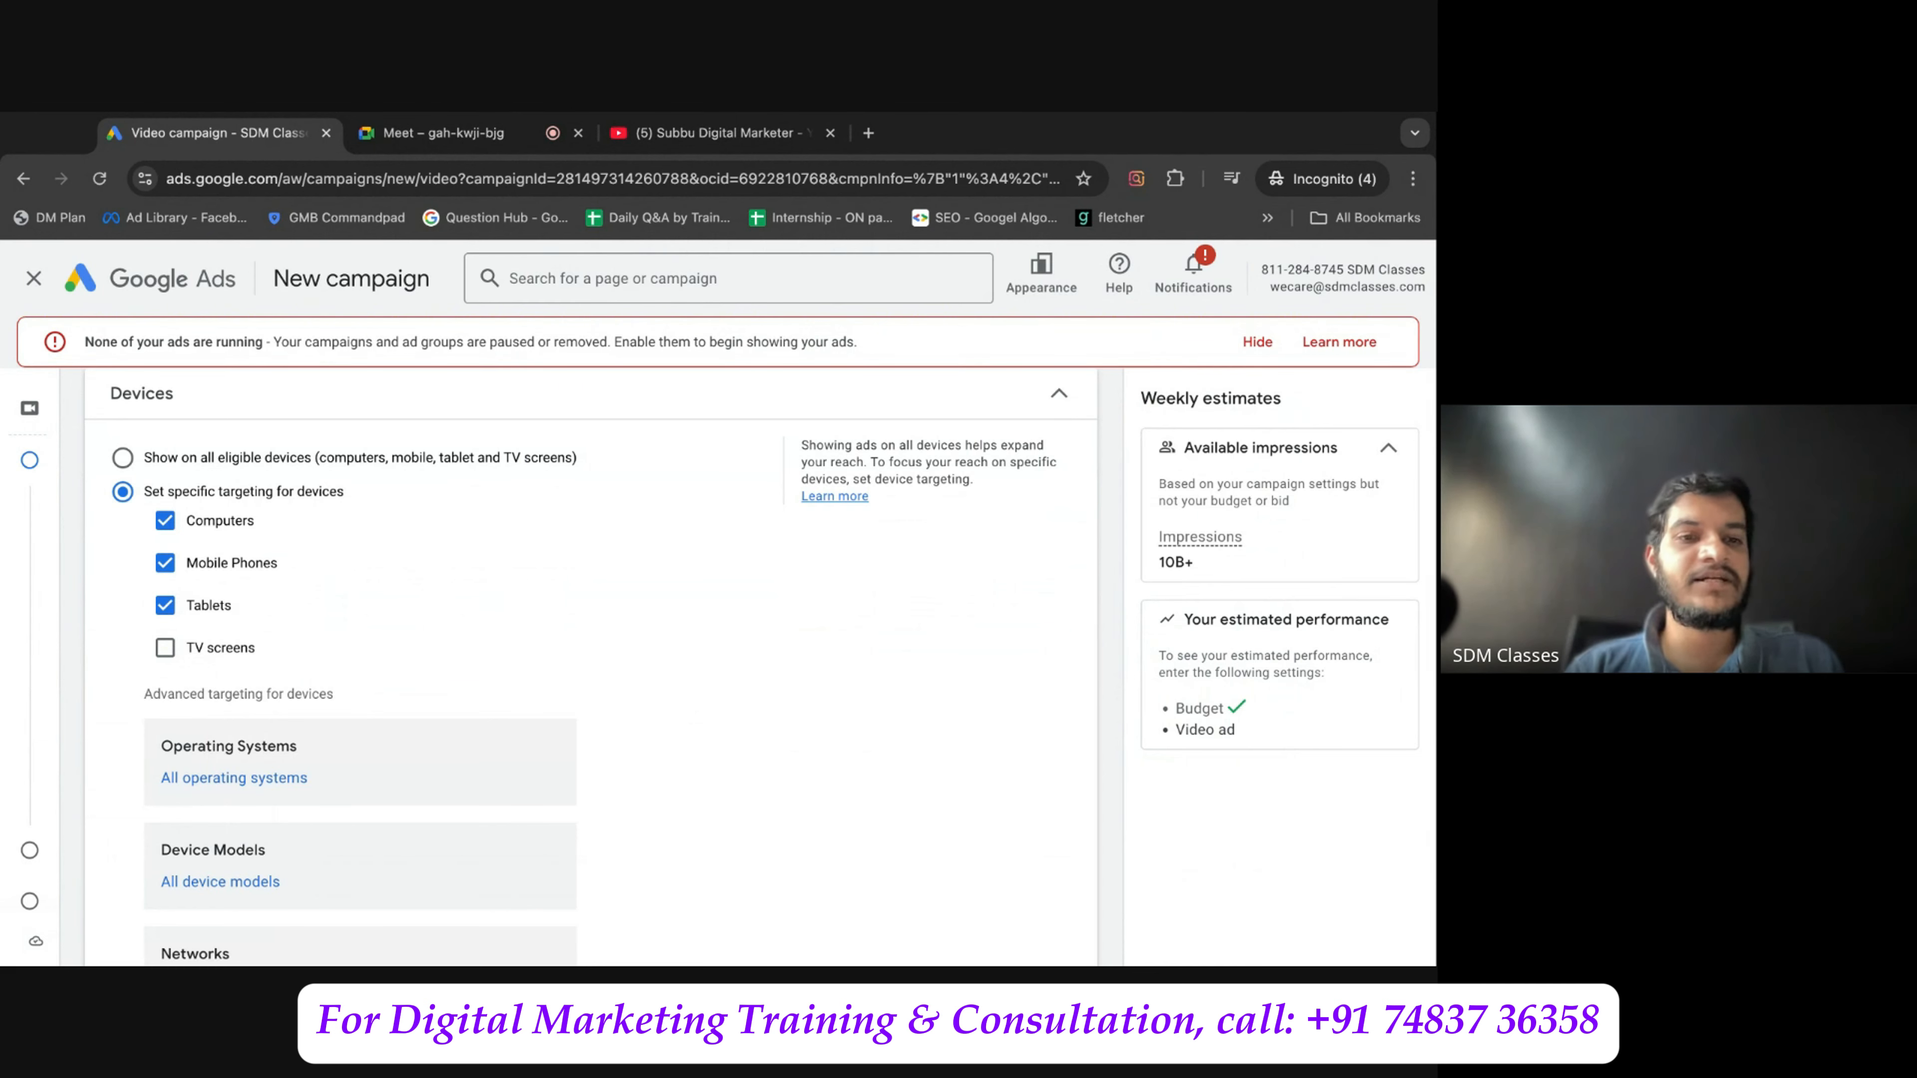
Examine the operating system choices and the Android and iOS device models offered under advanced device targeting, without selecting any.
{"action": "scroll", "coordinate": [589, 664], "scroll_direction": "down", "scroll_amount": 2}
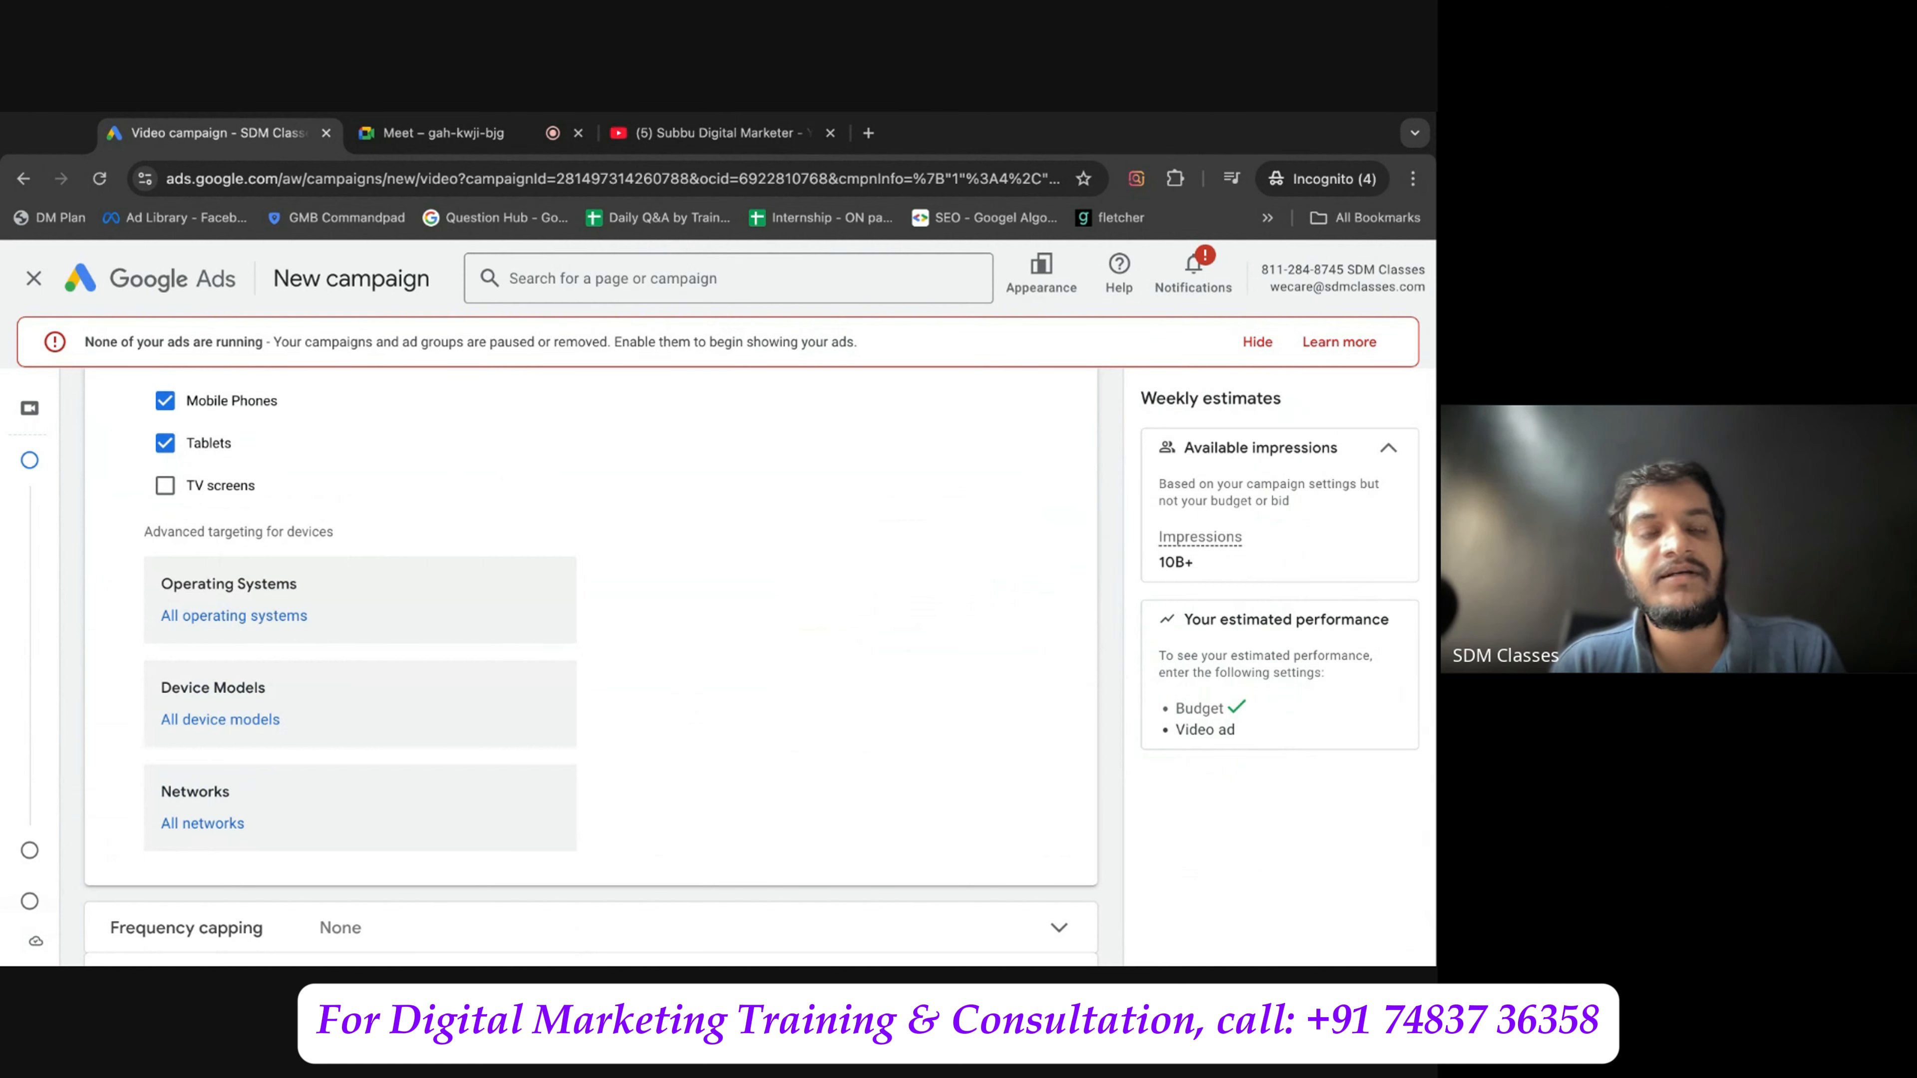
{"action": "left_click", "coordinate": [235, 618]}
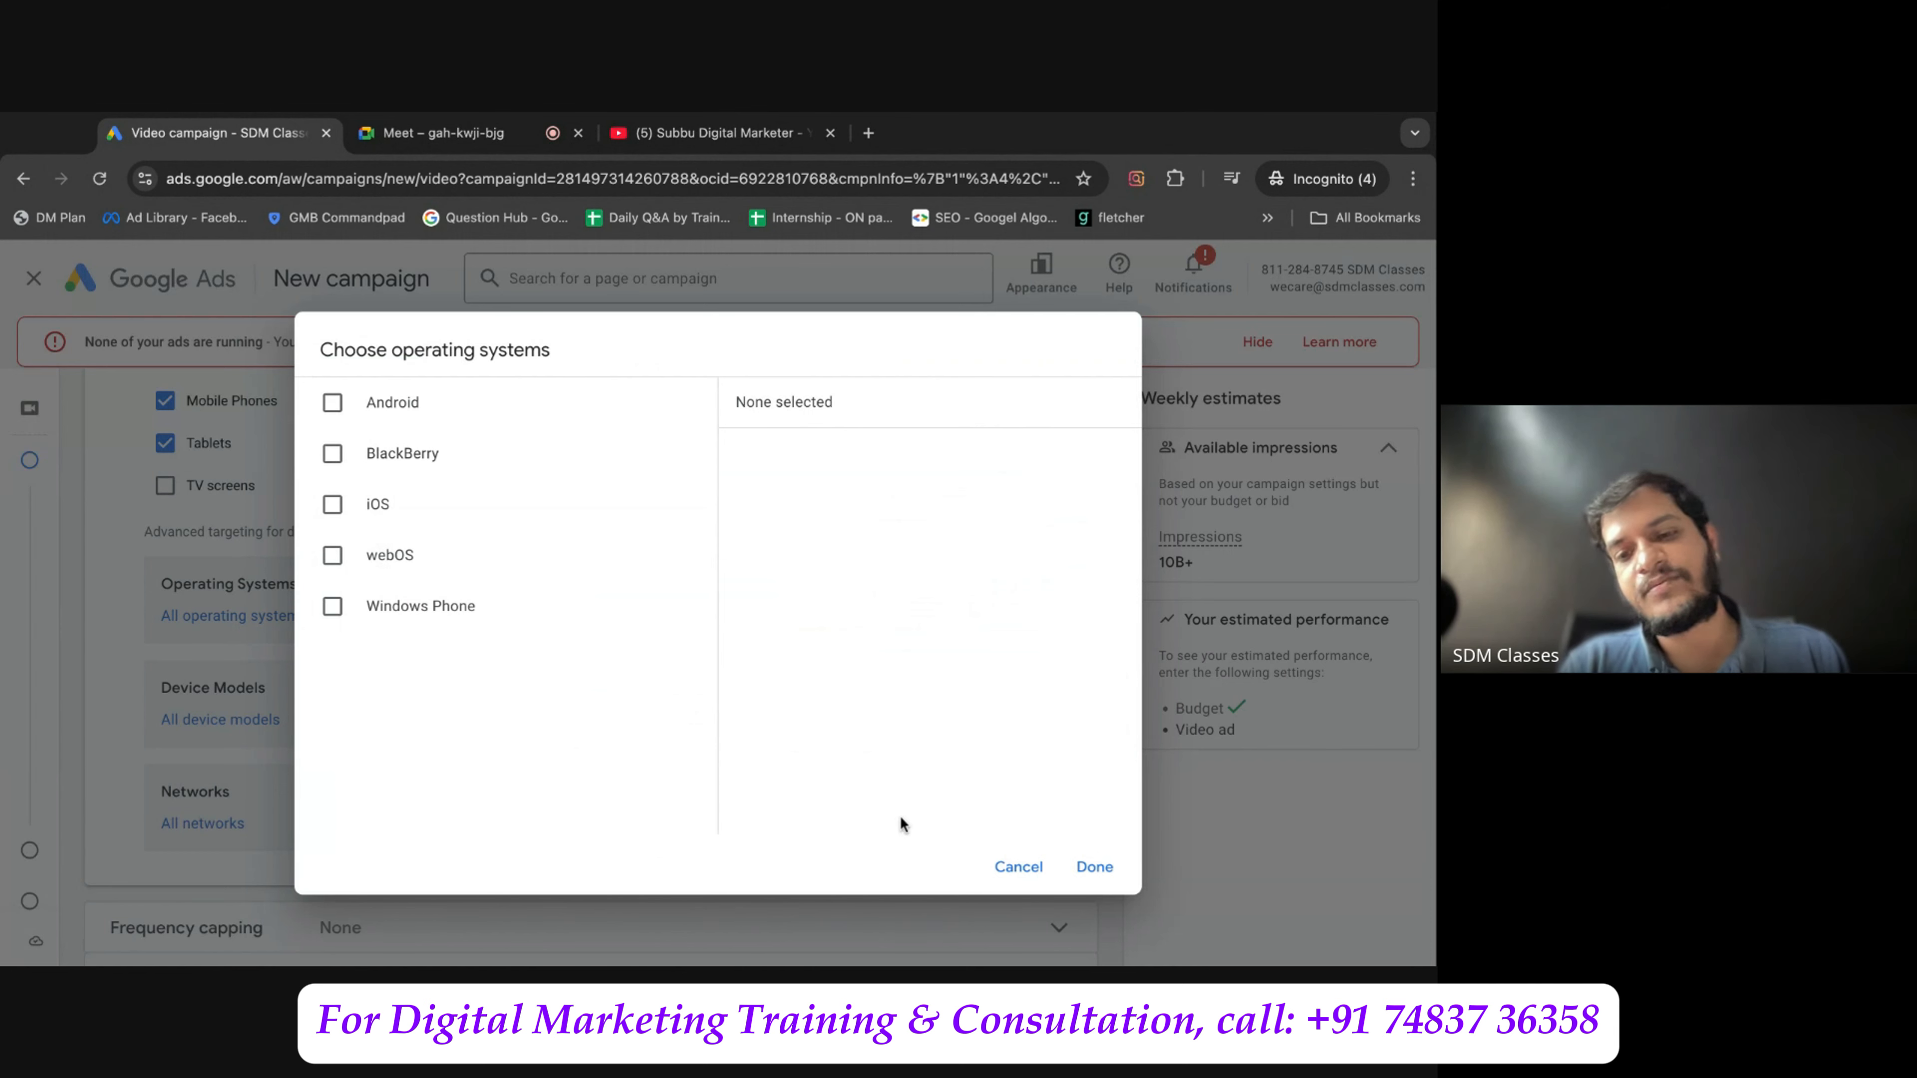
{"action": "left_click", "coordinate": [1002, 868]}
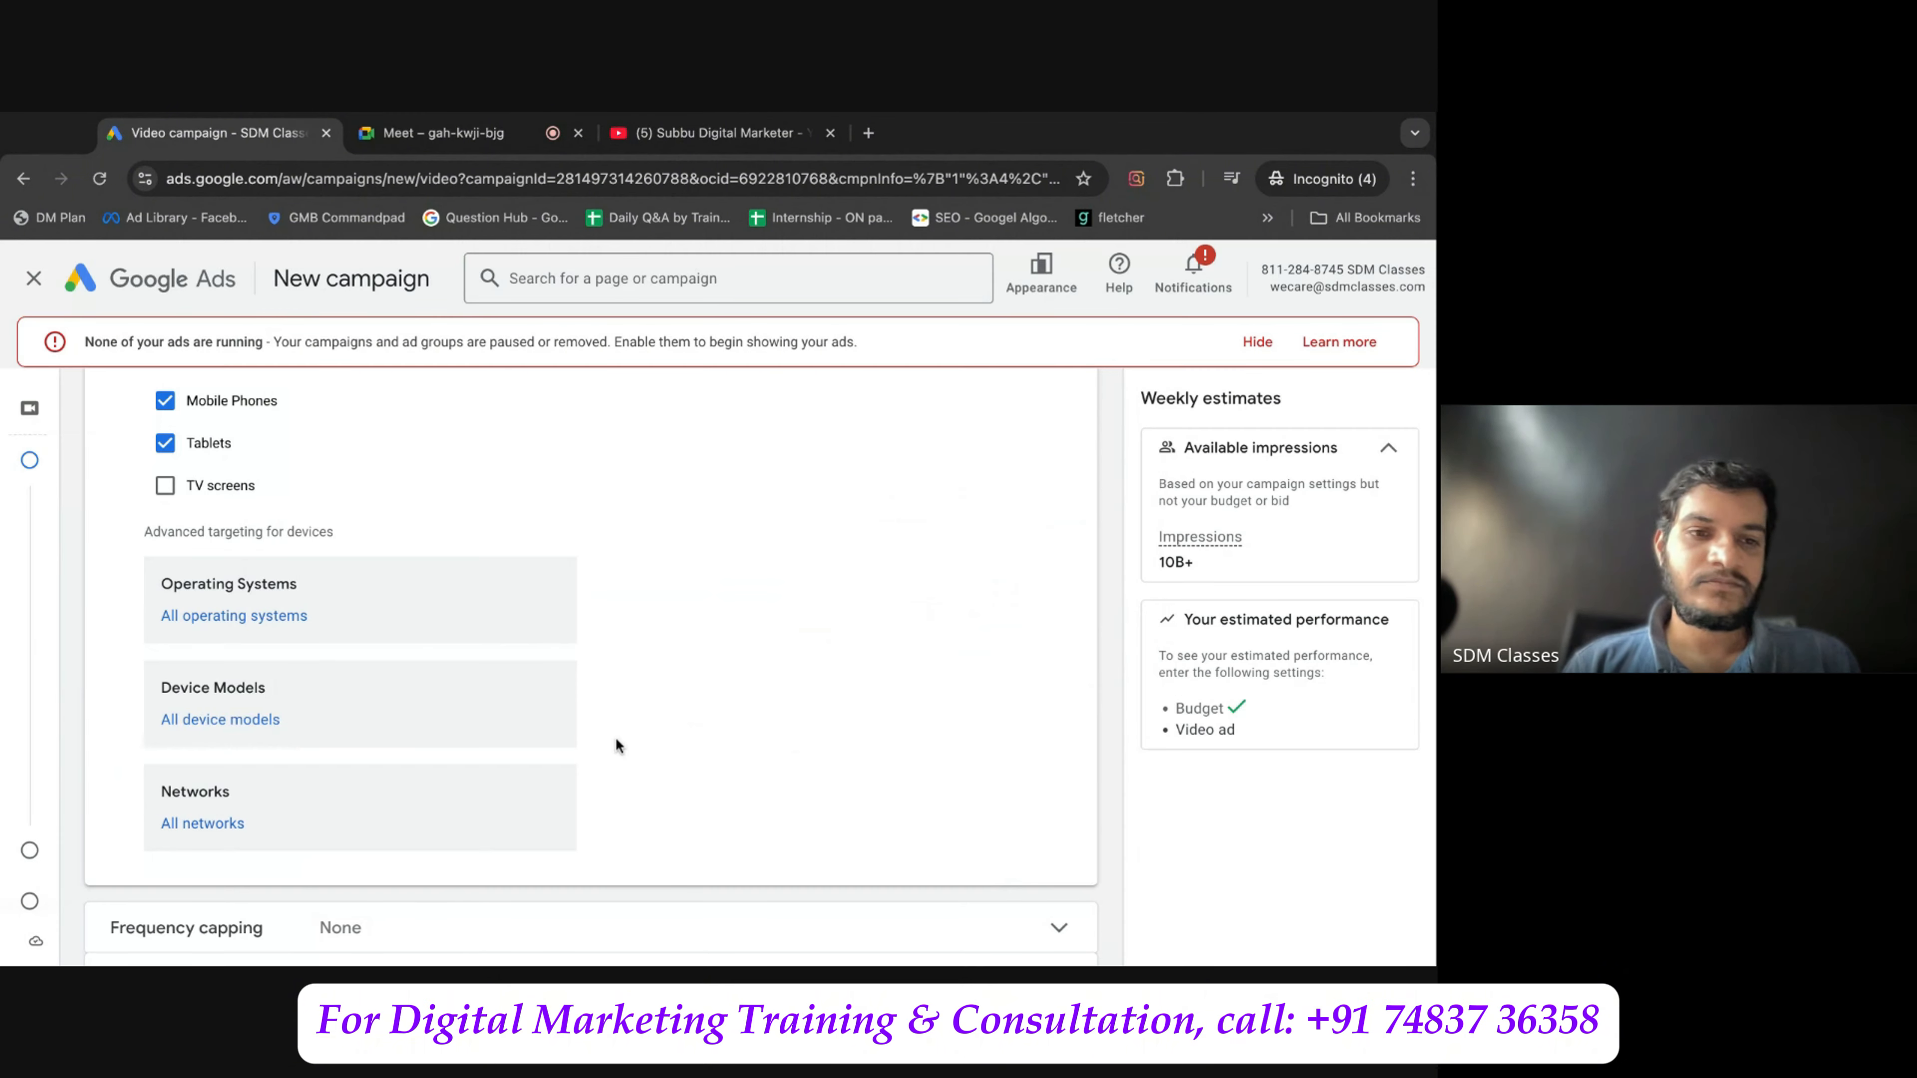
{"action": "scroll", "coordinate": [610, 737], "scroll_direction": "down", "scroll_amount": 2}
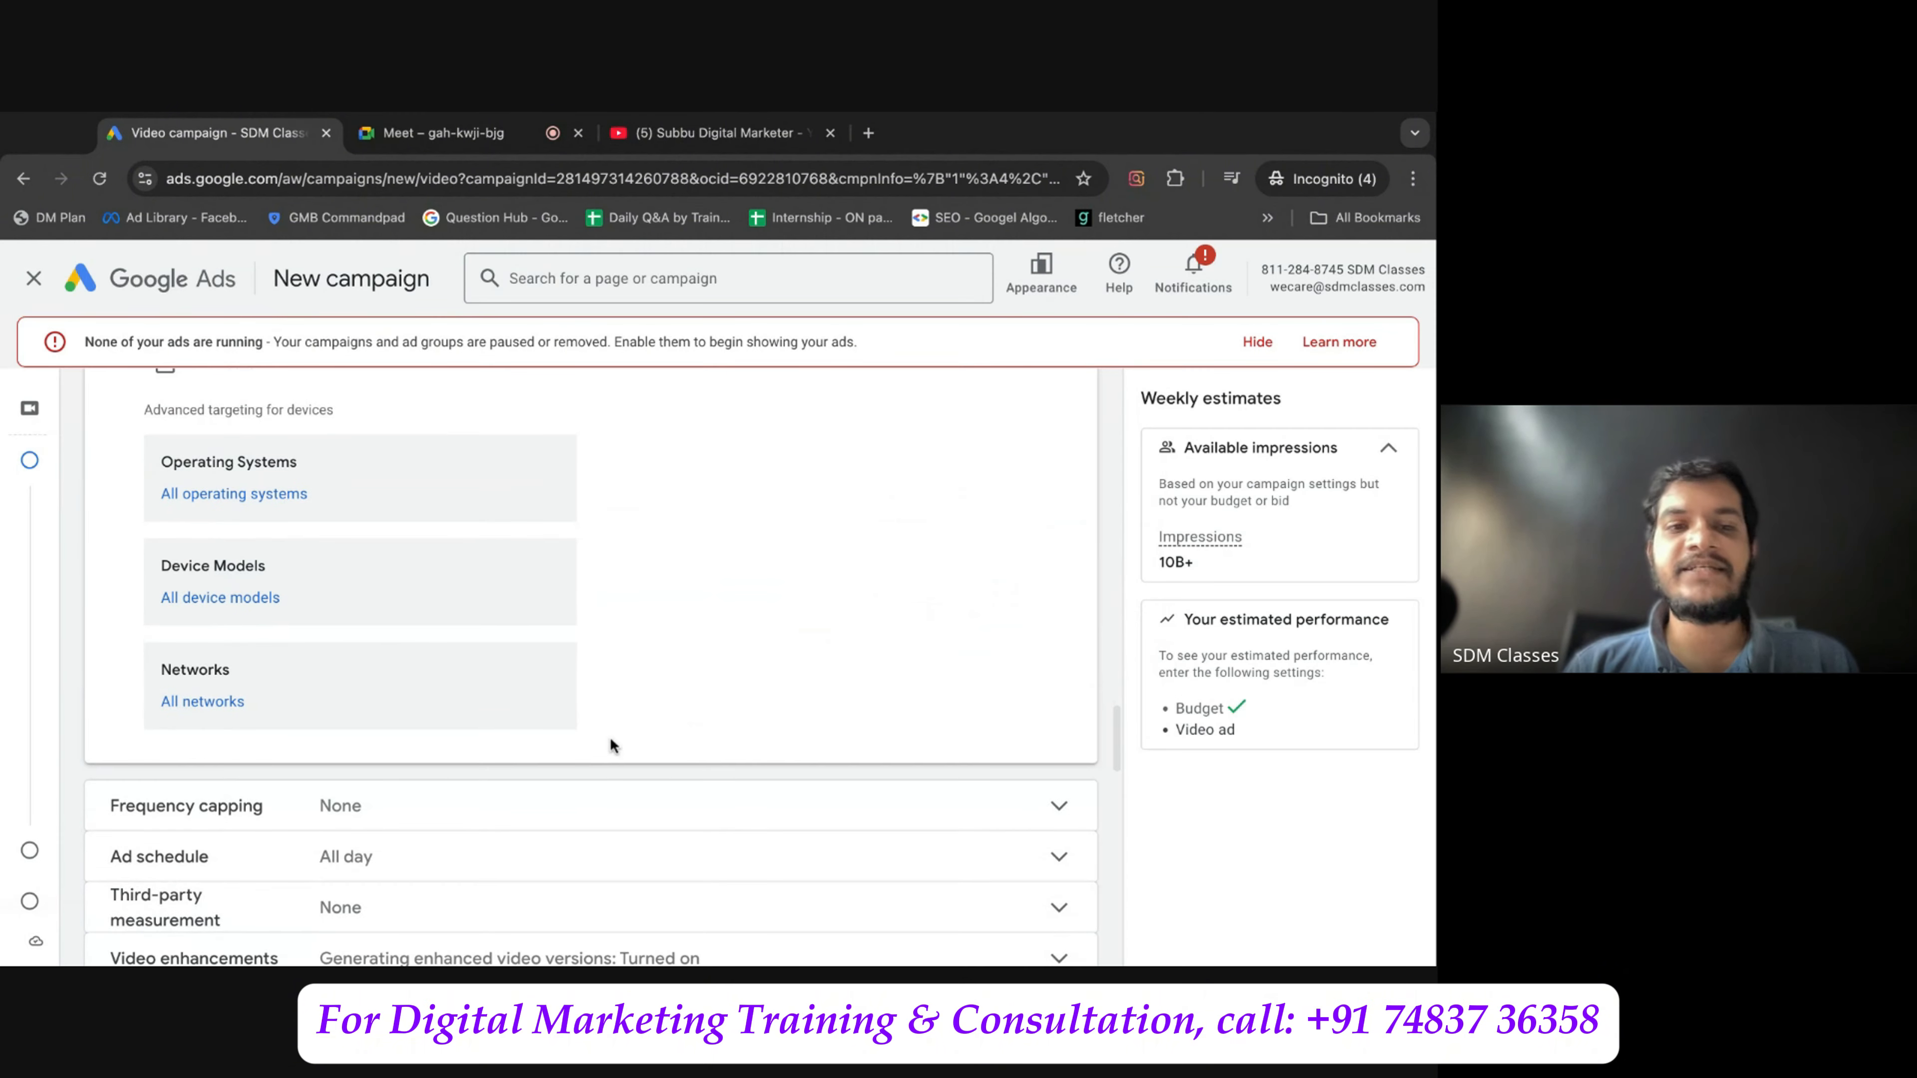
{"action": "left_click", "coordinate": [270, 604]}
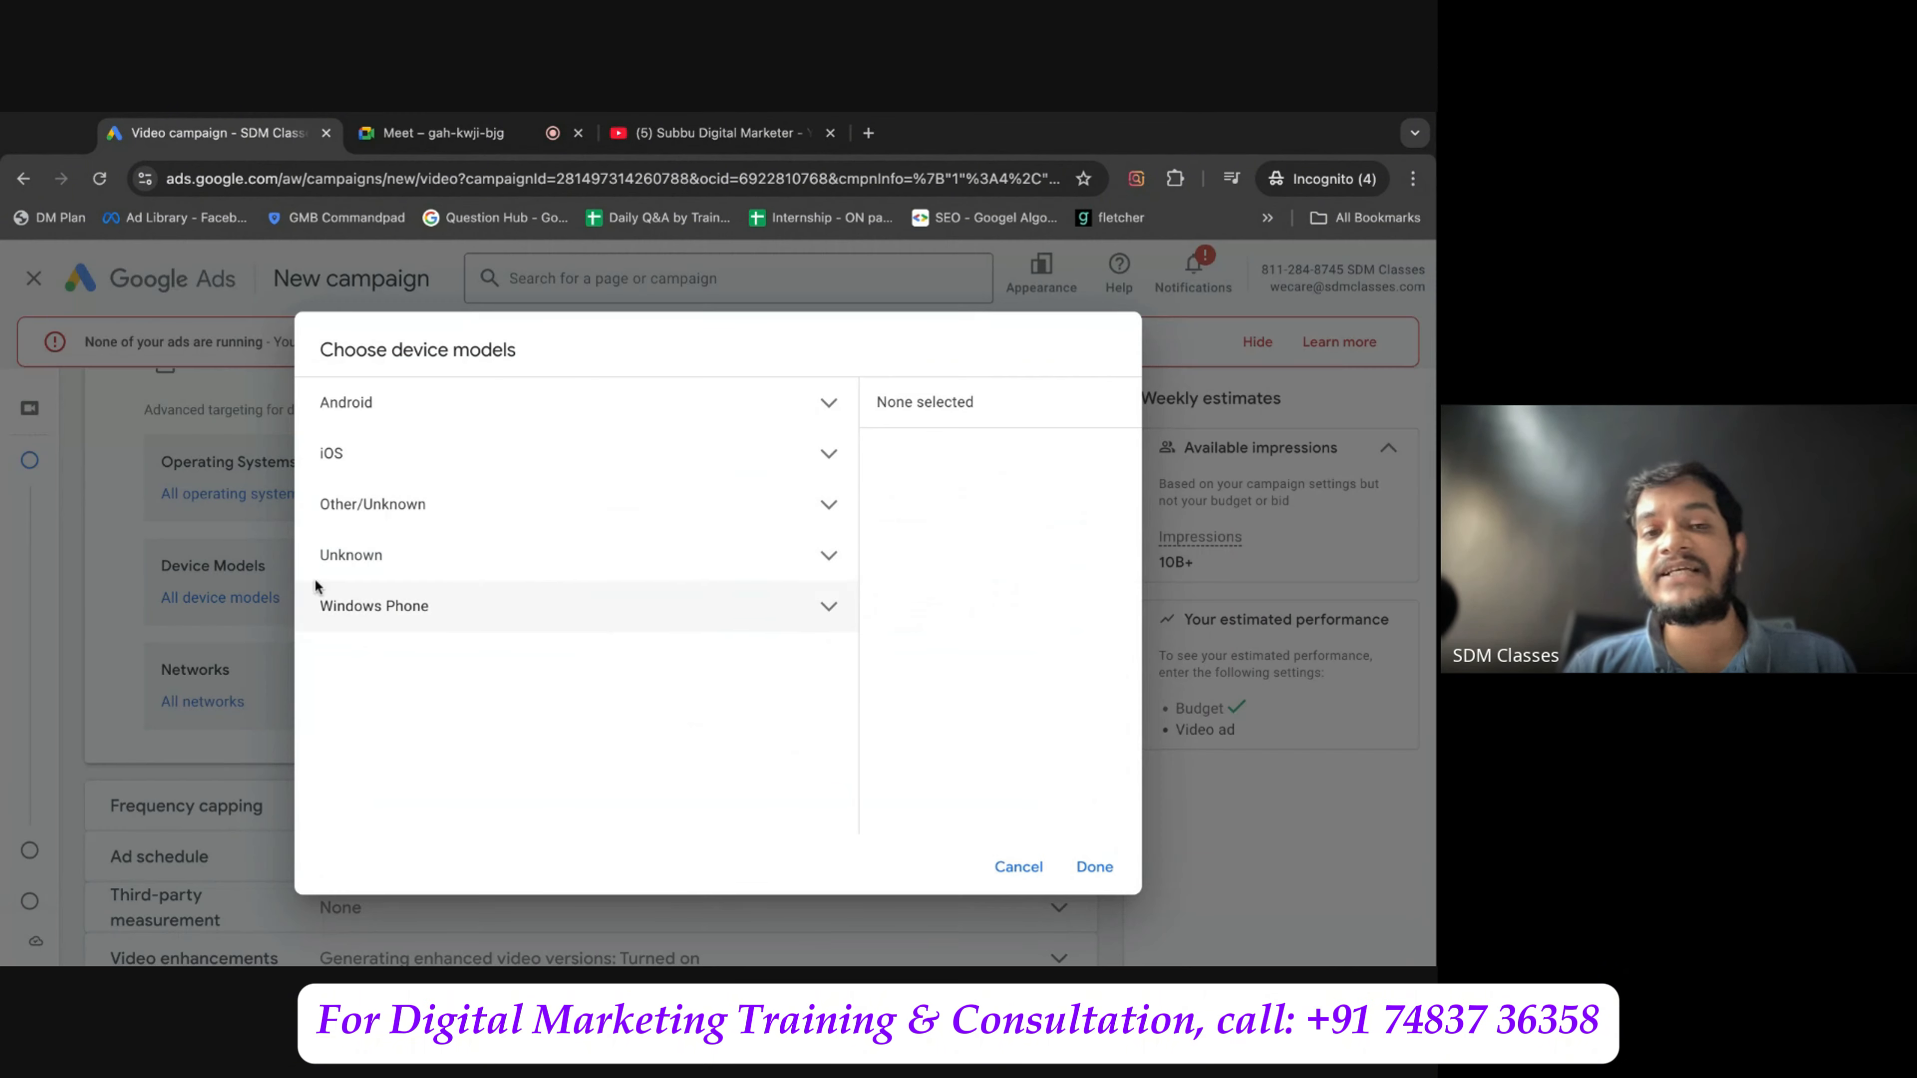
{"action": "left_click", "coordinate": [829, 414]}
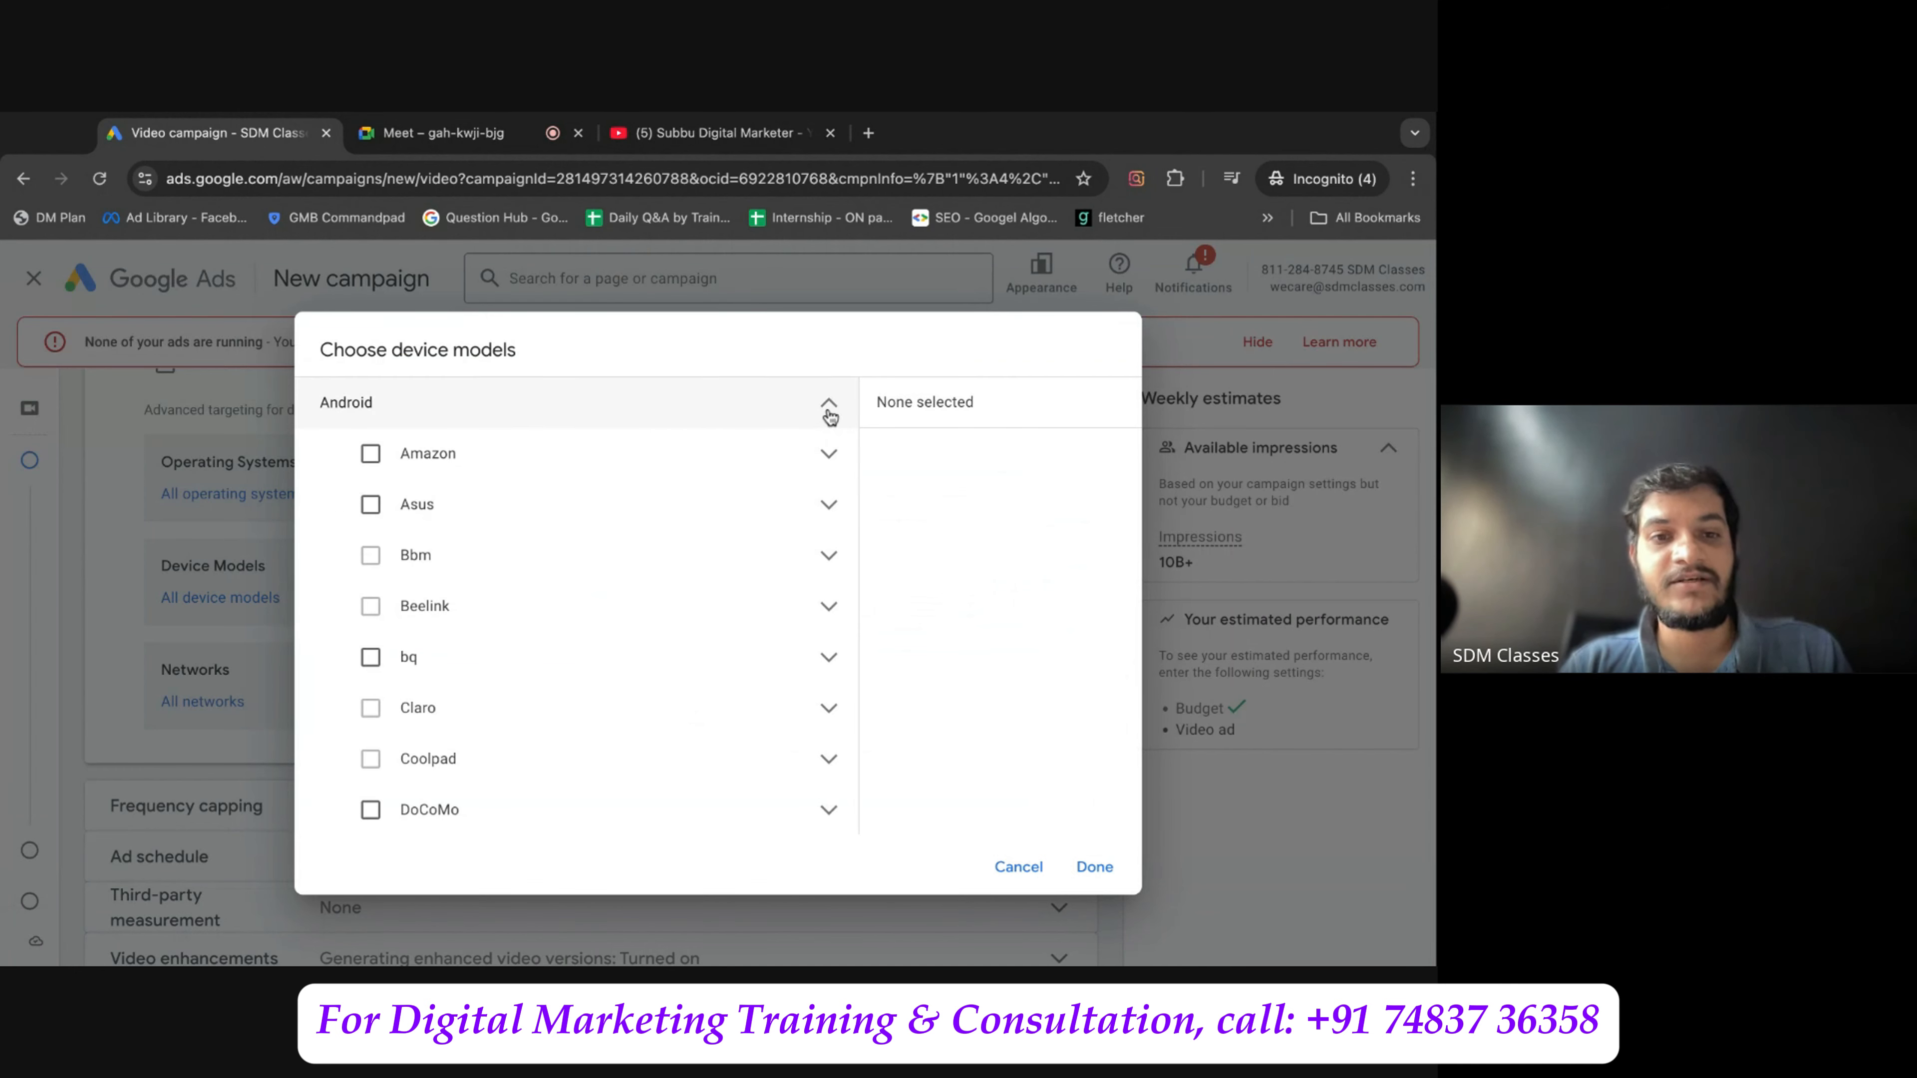
{"action": "left_click", "coordinate": [829, 414]}
{"action": "left_click", "coordinate": [829, 455]}
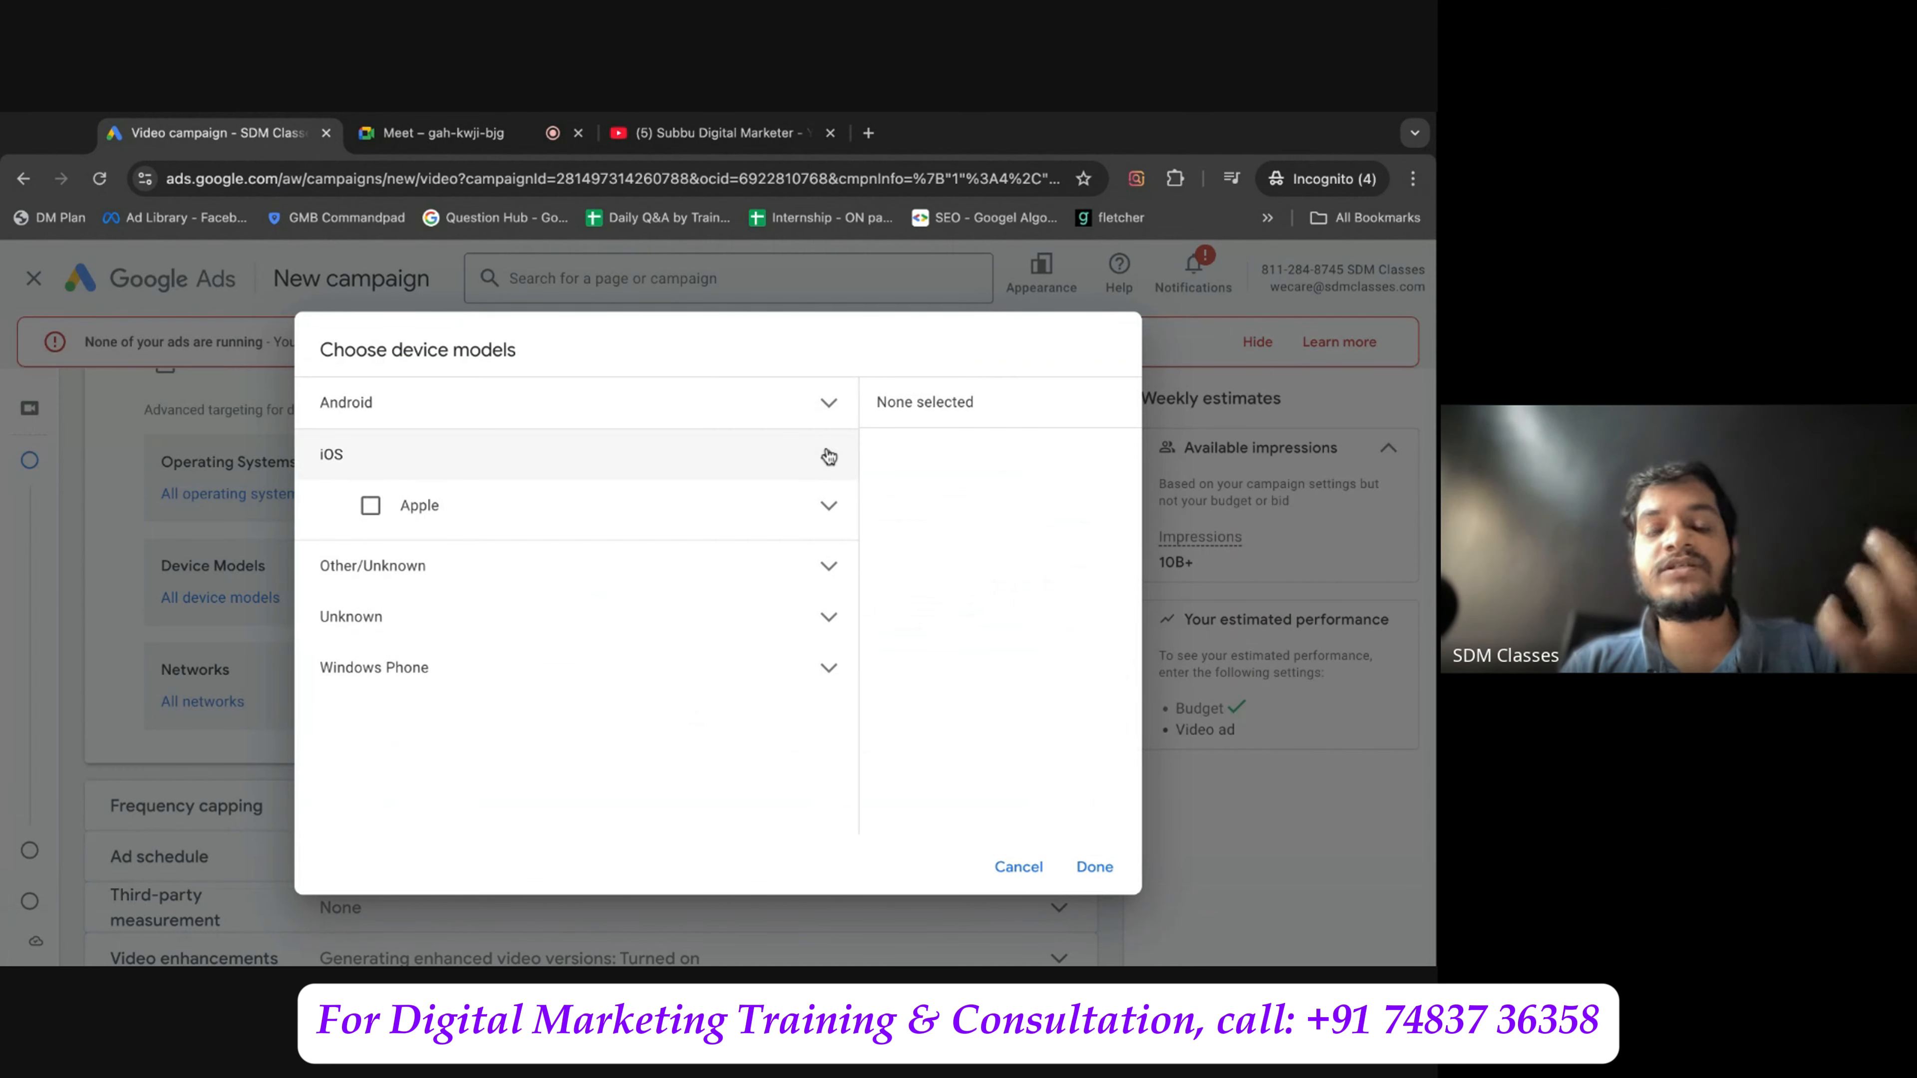
{"action": "left_click", "coordinate": [1007, 861]}
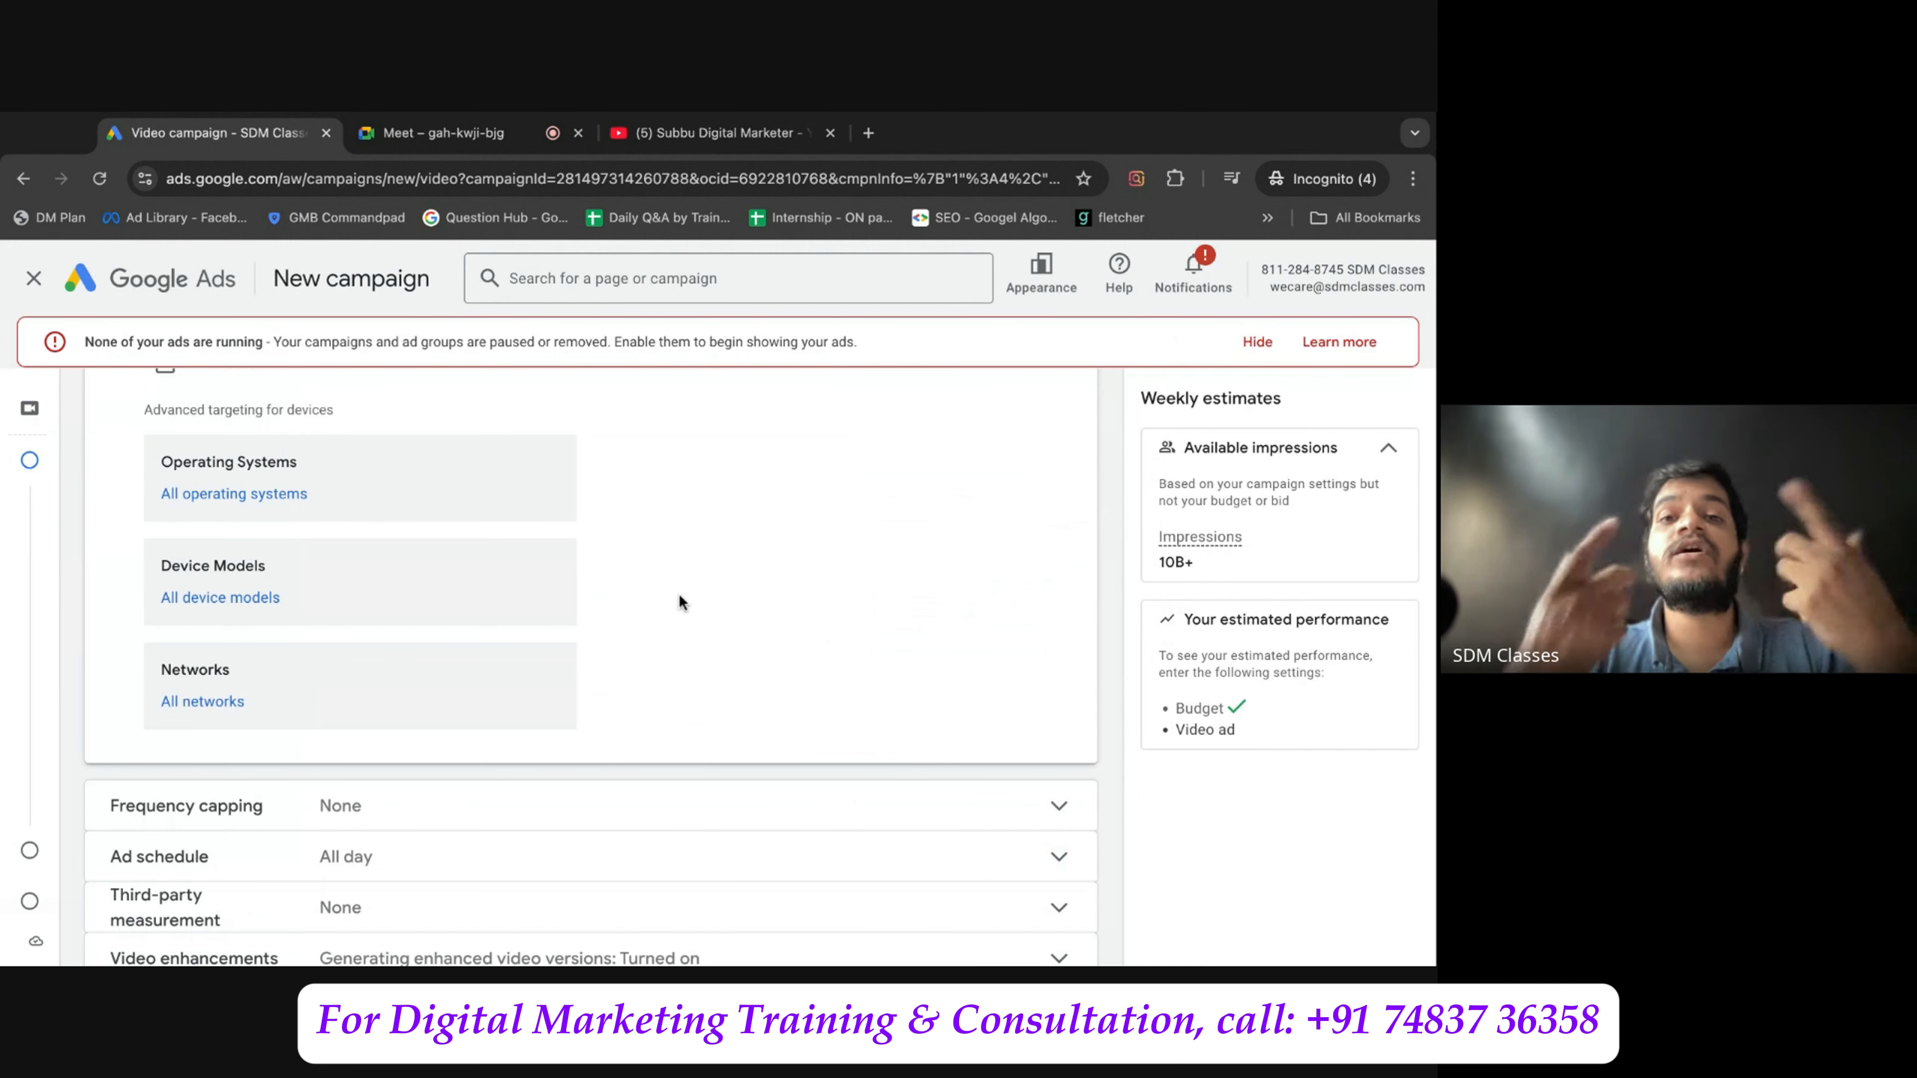
Examine the Wi-Fi and Indian mobile carrier choices for network targeting and leave all networks targeted.
{"action": "scroll", "coordinate": [679, 601], "scroll_direction": "down", "scroll_amount": 1}
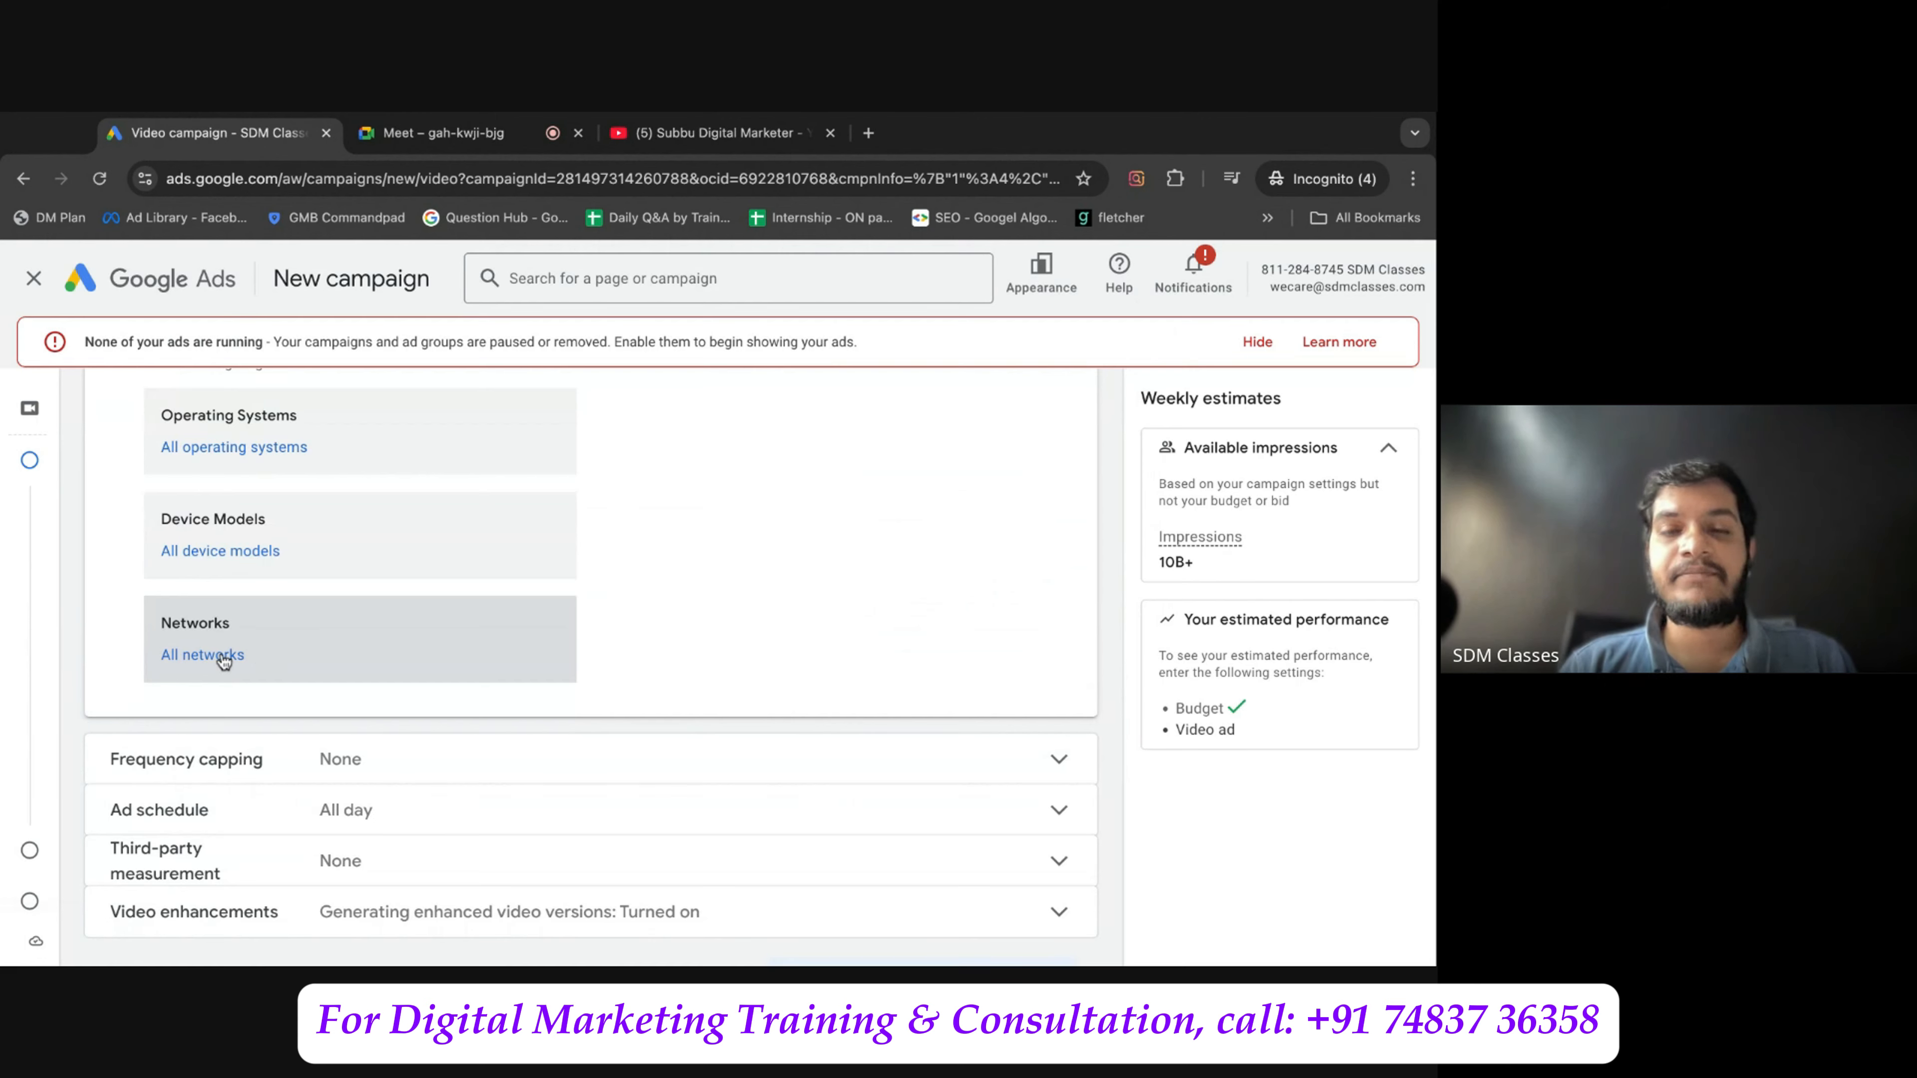
{"action": "left_click", "coordinate": [225, 654]}
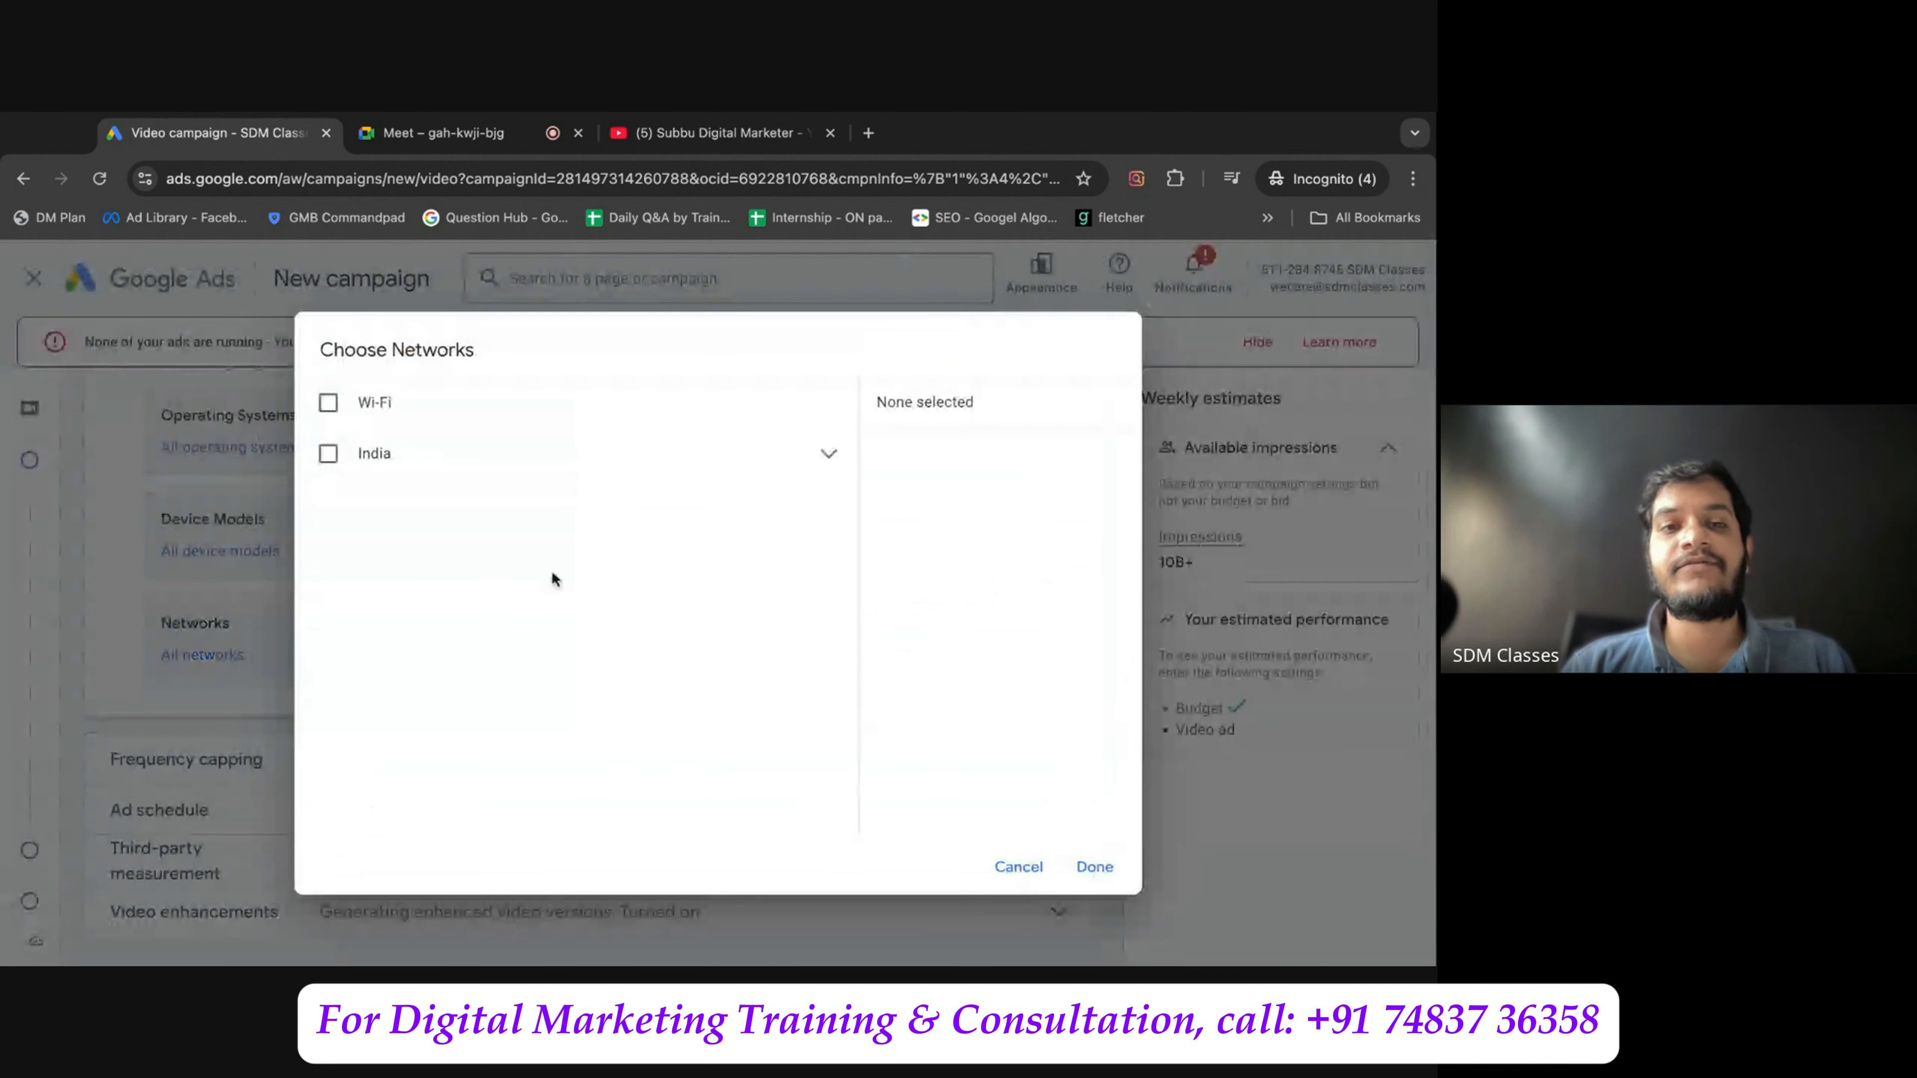
{"action": "left_click", "coordinate": [835, 463]}
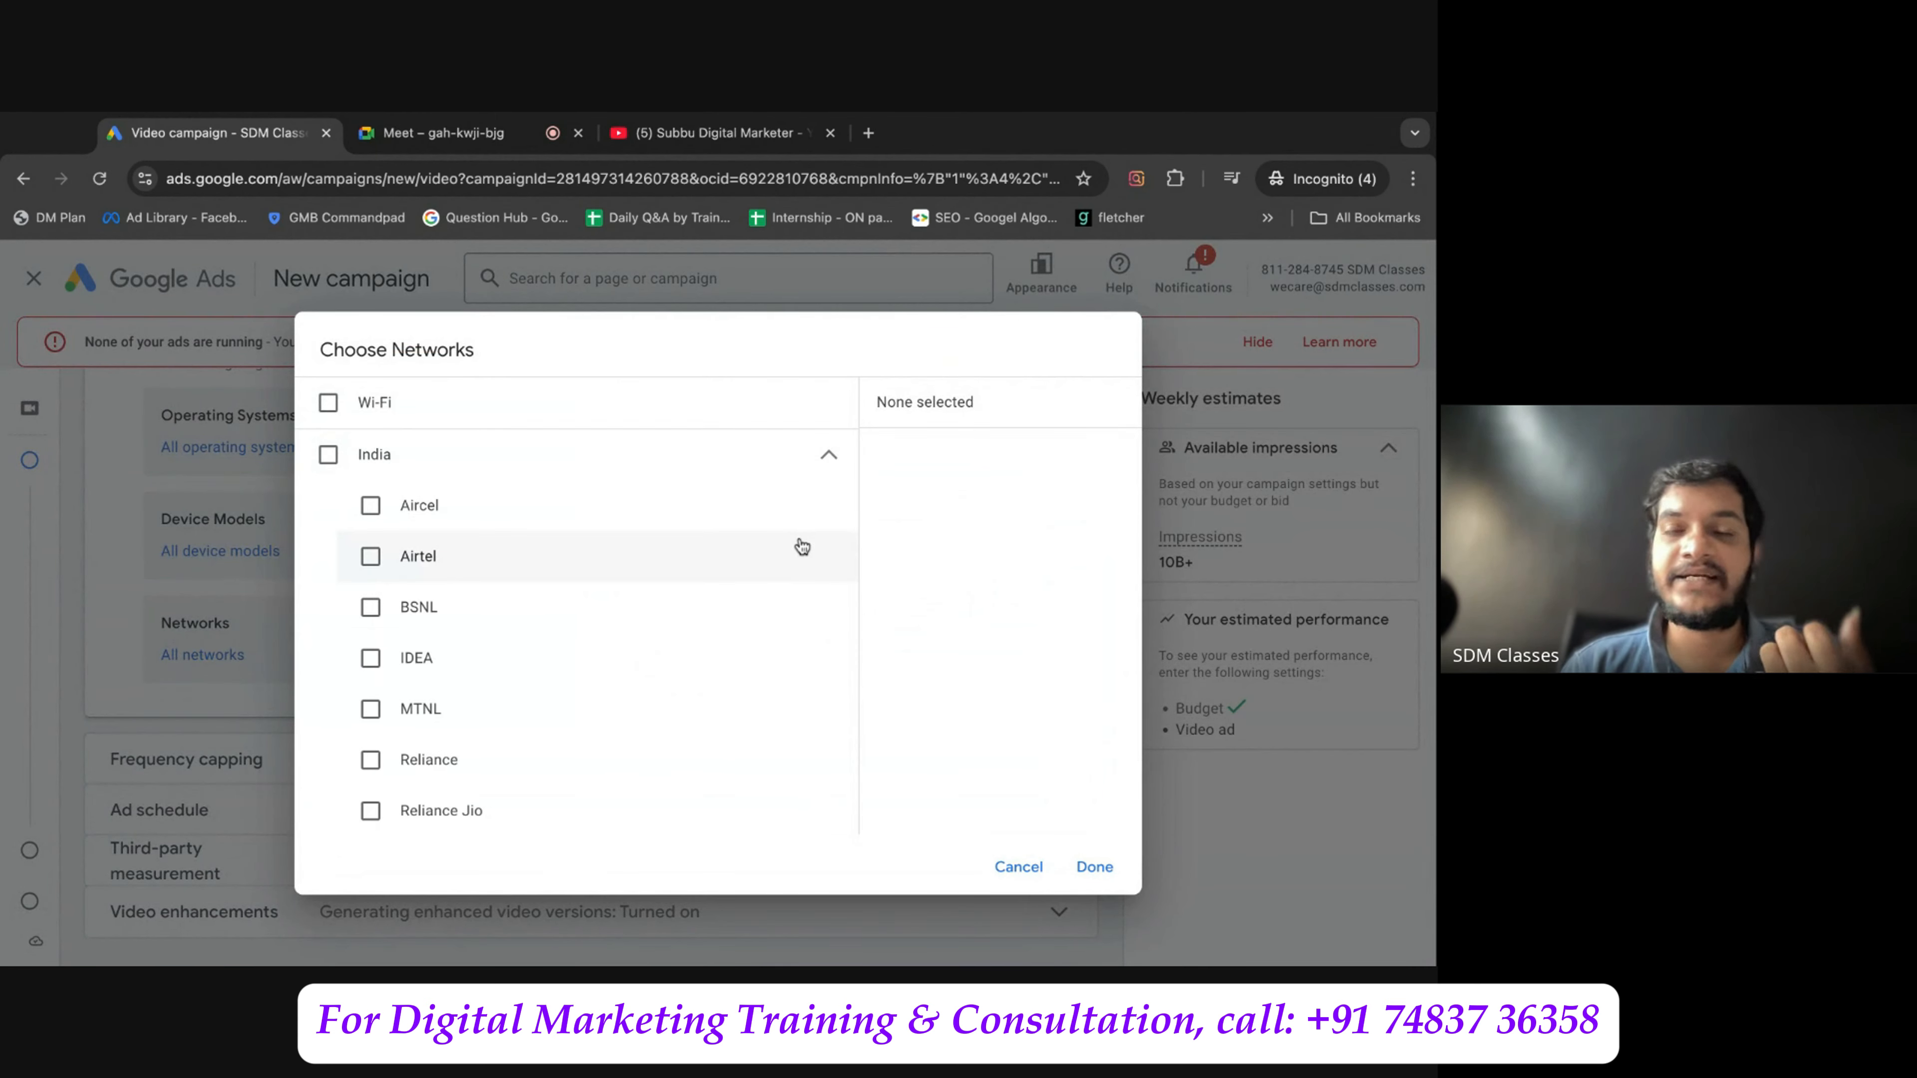
{"action": "left_click", "coordinate": [829, 456]}
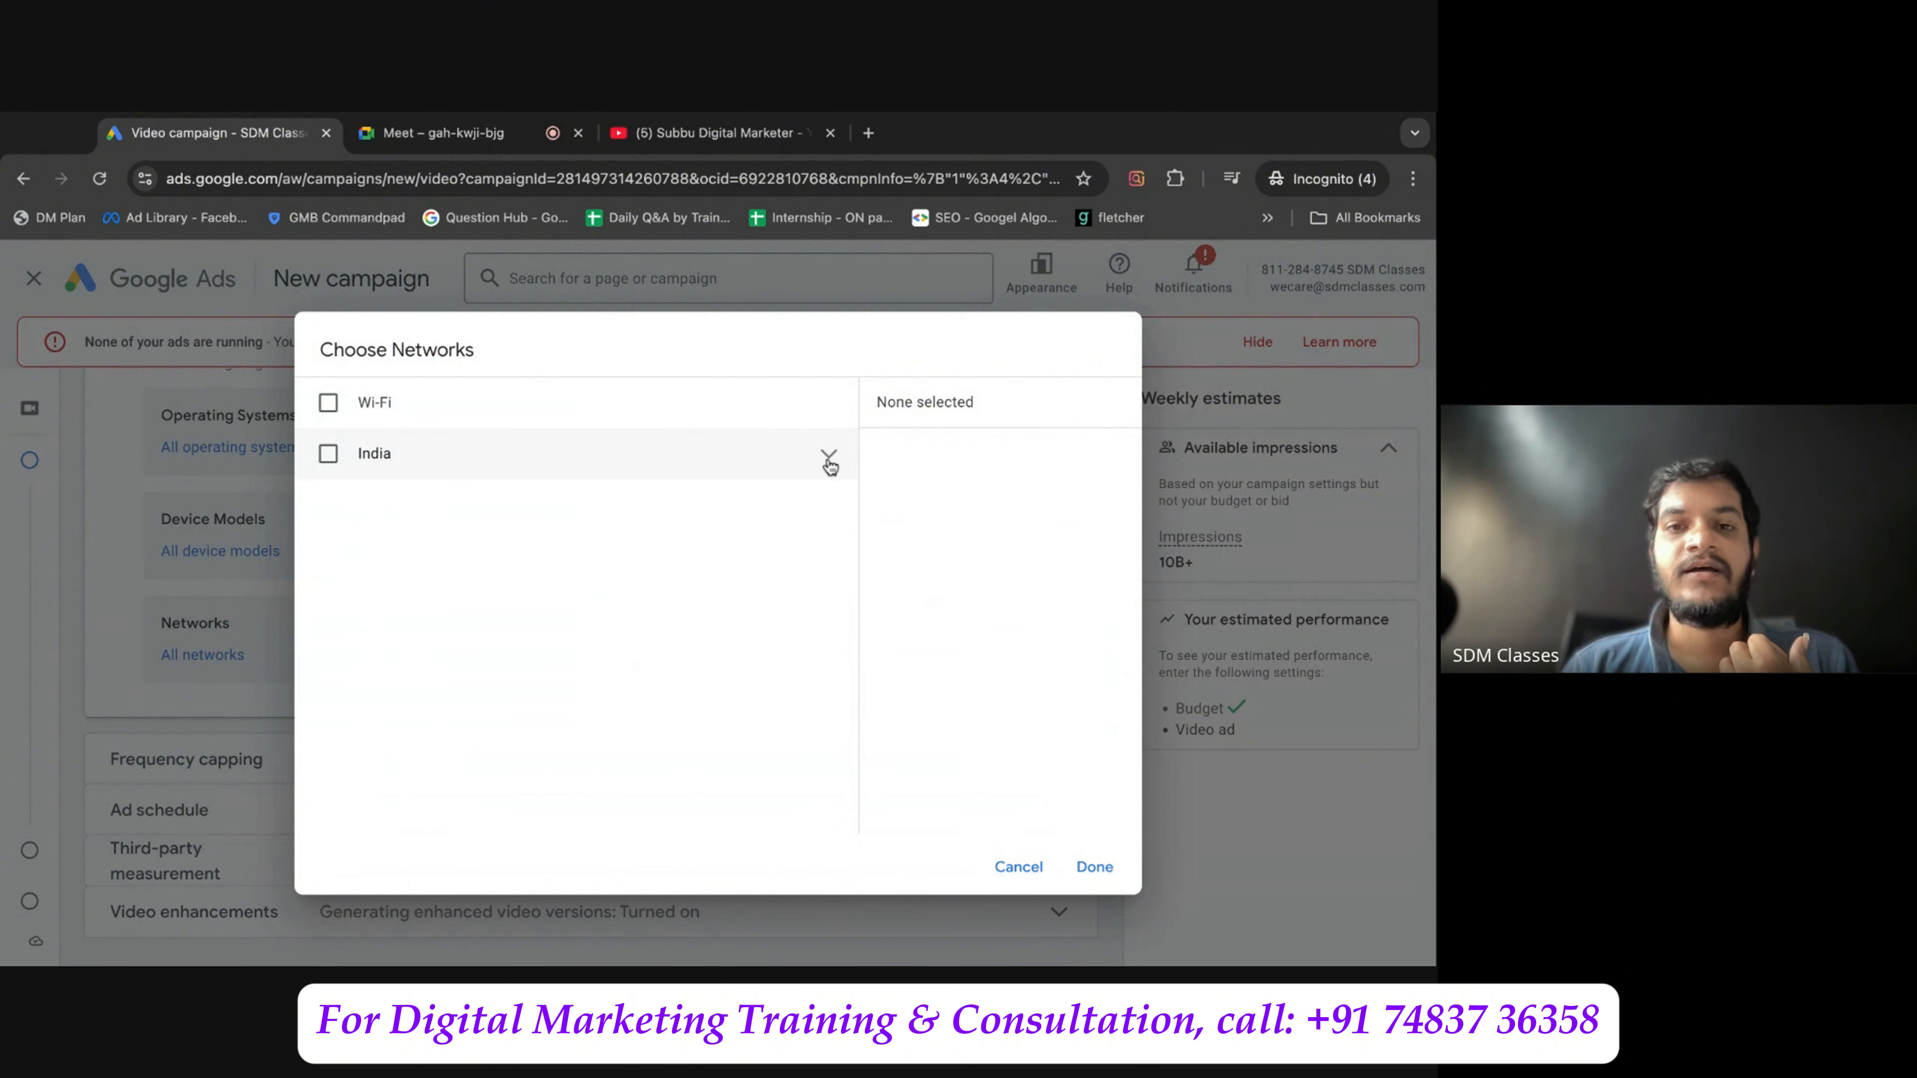
{"action": "left_click", "coordinate": [1019, 868]}
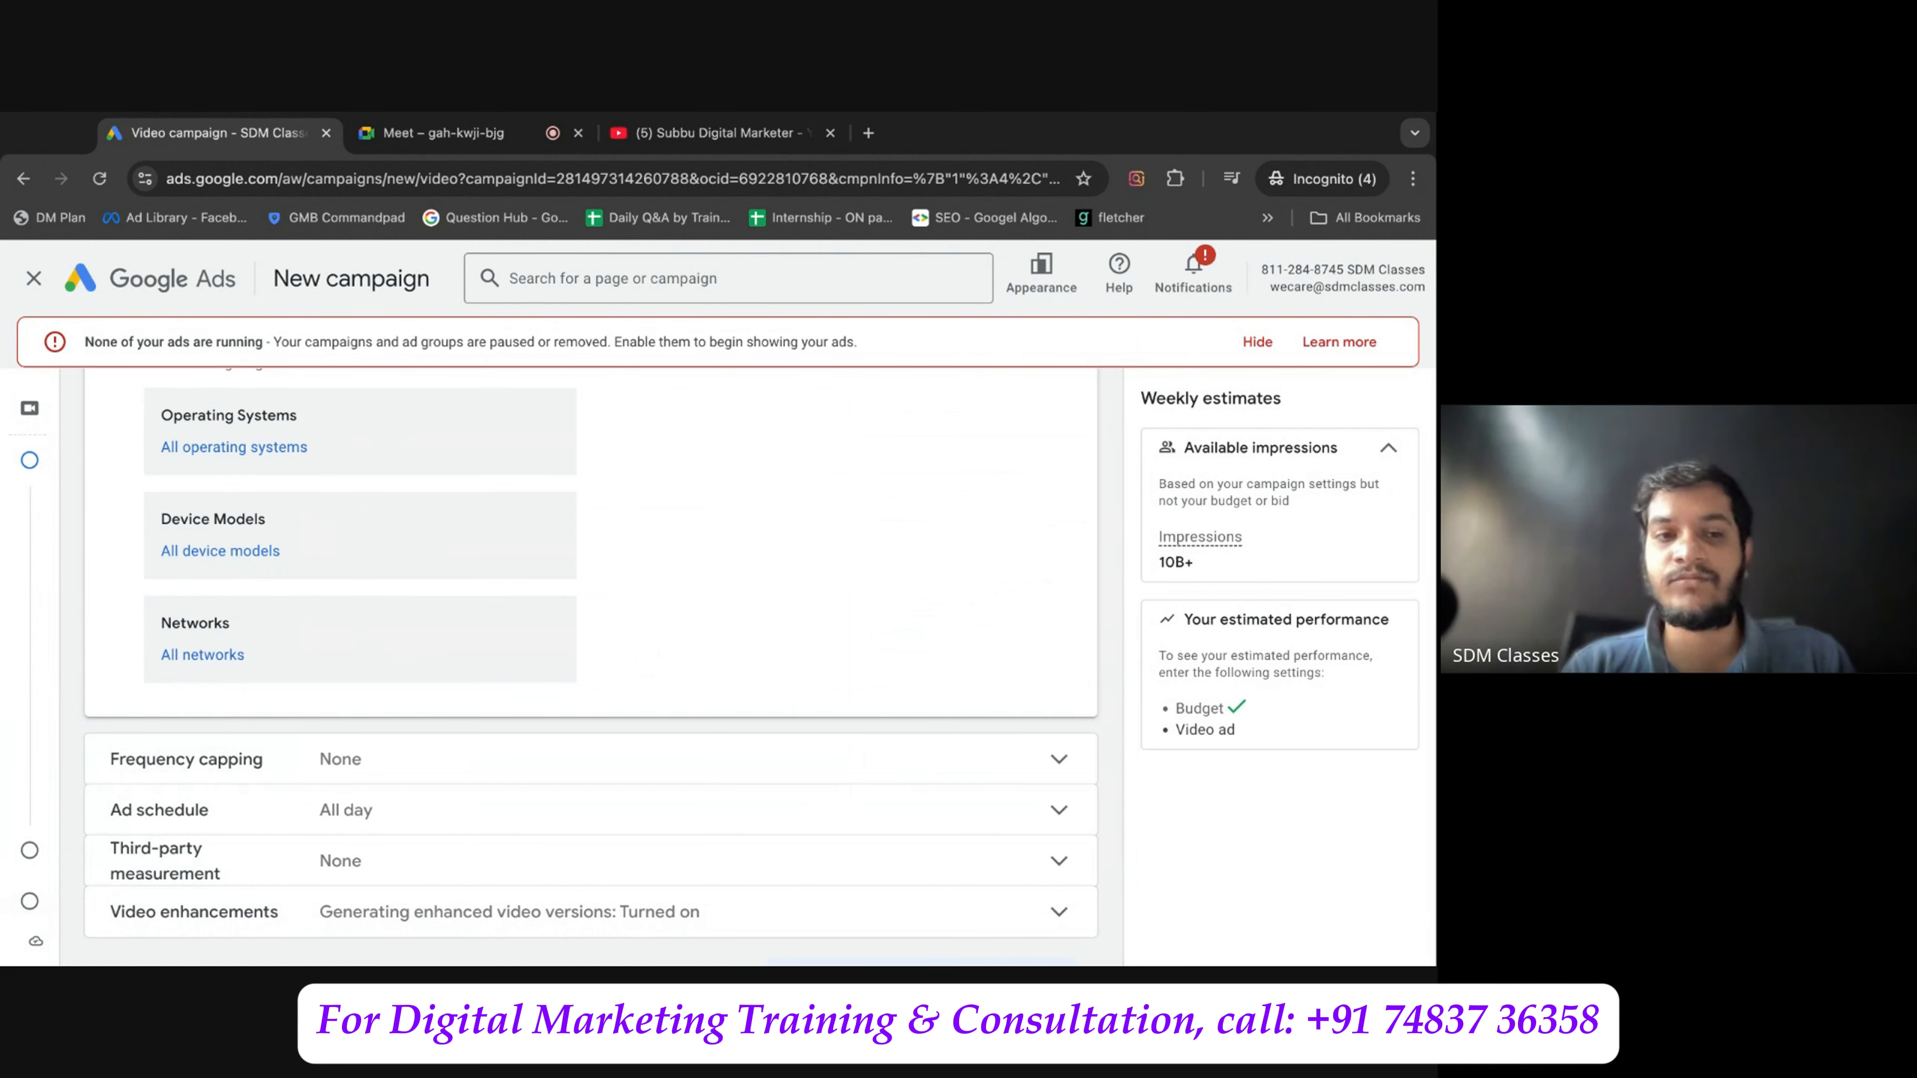
Review the ad schedule and third-party measurement settings without changing them.
{"action": "scroll", "coordinate": [699, 640], "scroll_direction": "down", "scroll_amount": 3}
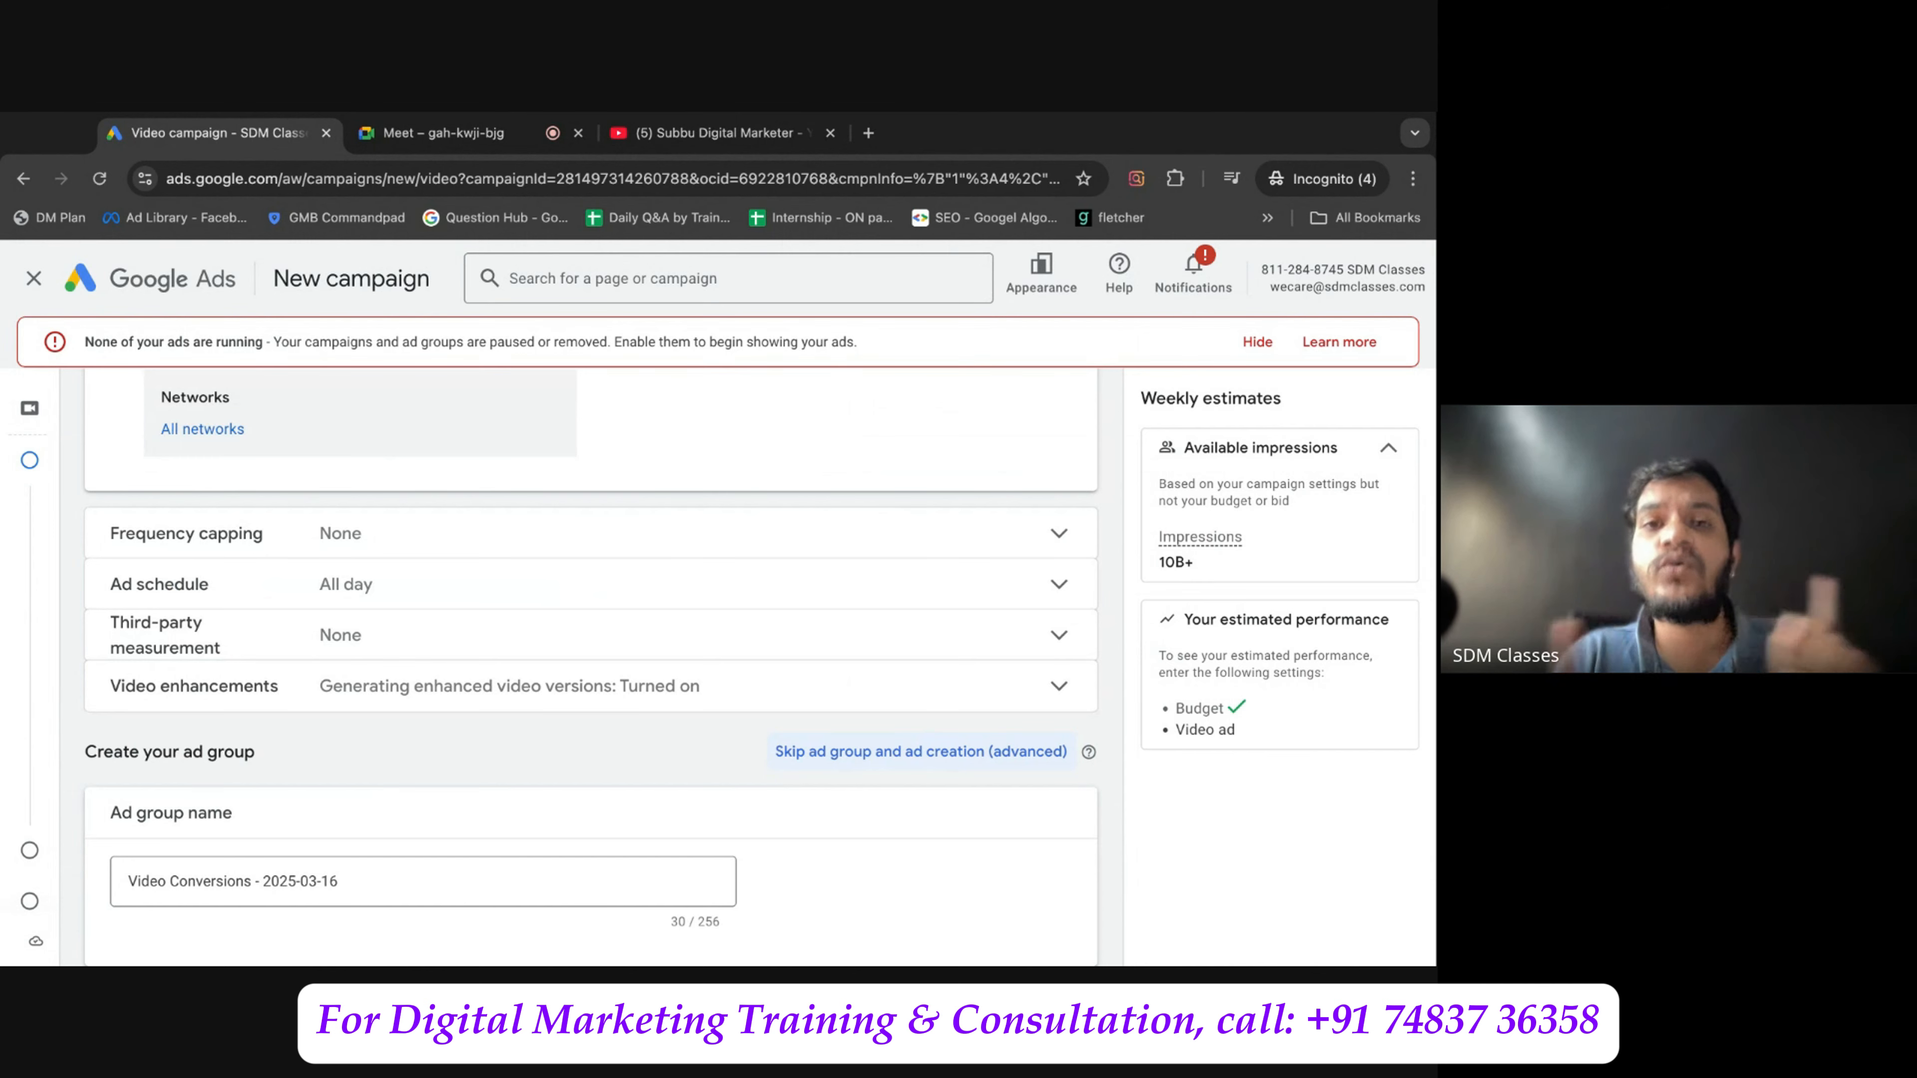
{"action": "scroll", "coordinate": [641, 528], "scroll_direction": "down", "scroll_amount": 1}
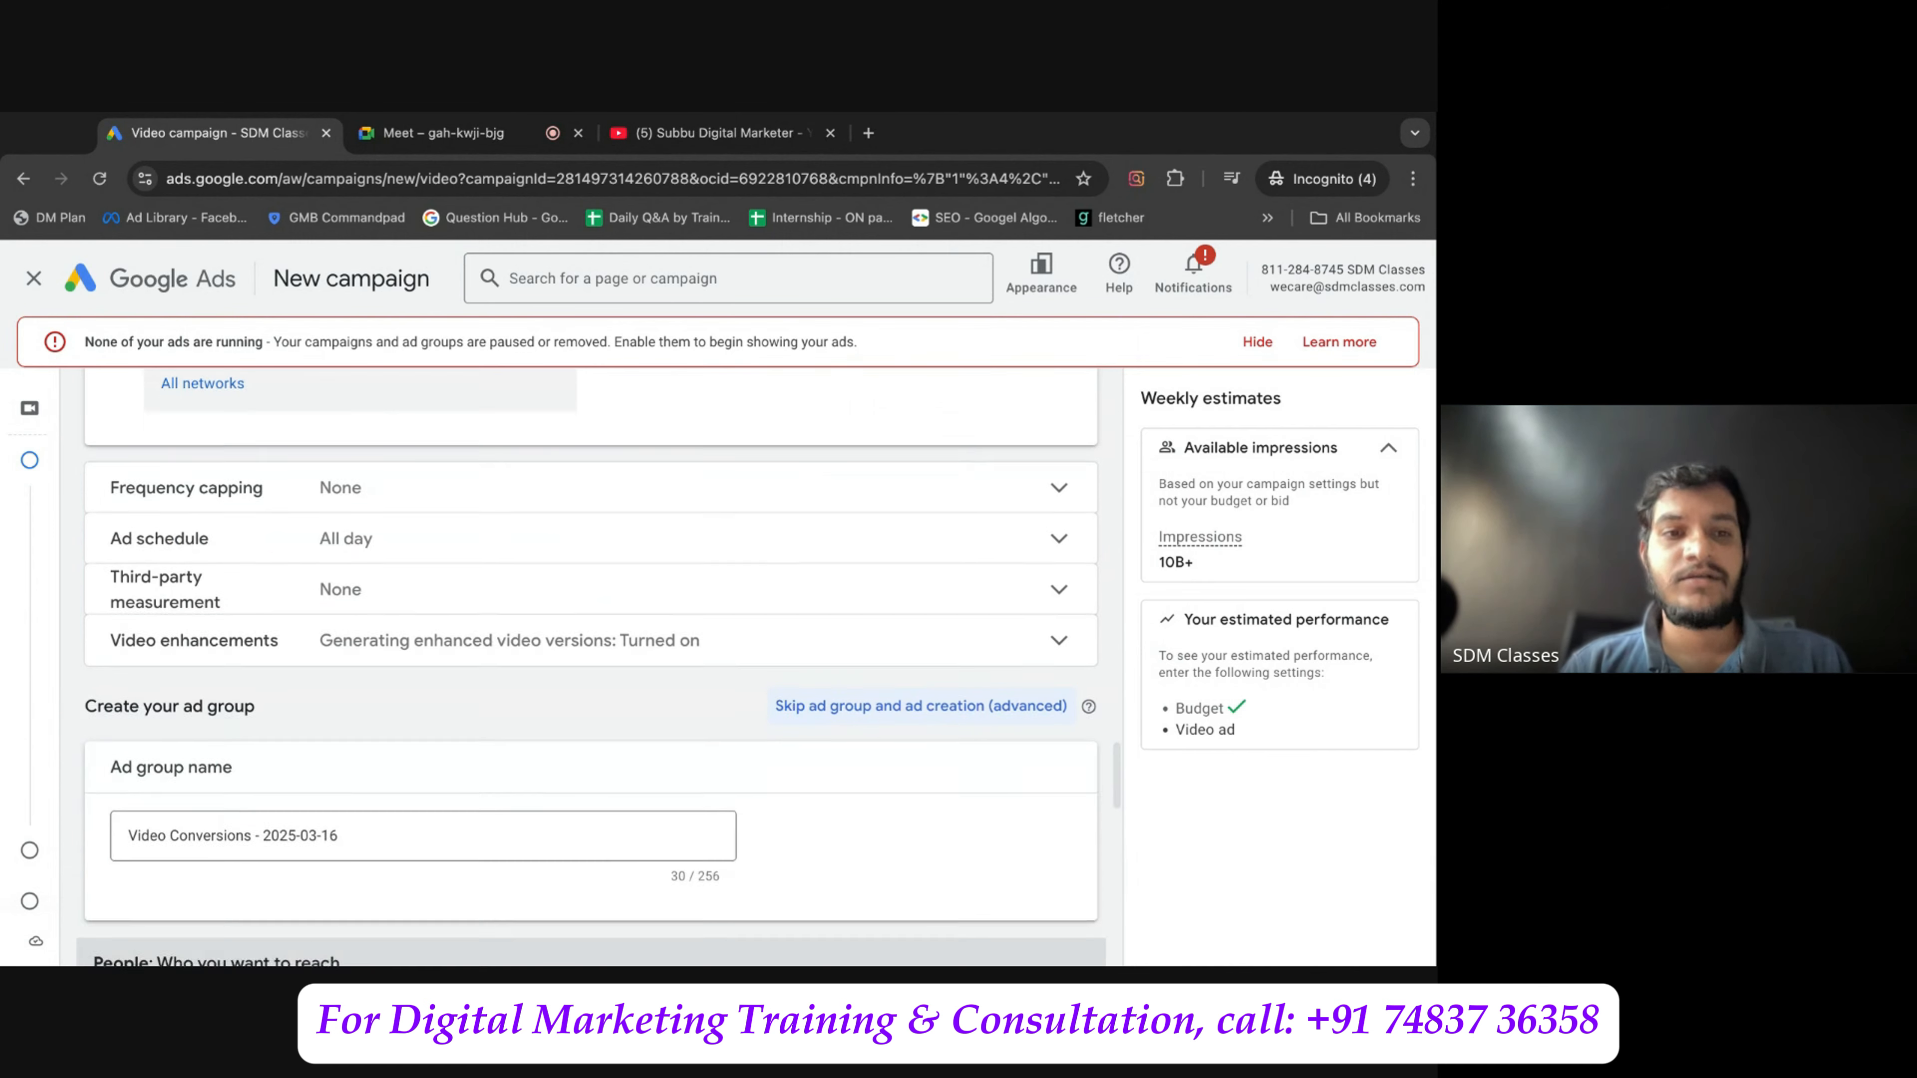
{"action": "left_click", "coordinate": [644, 500]}
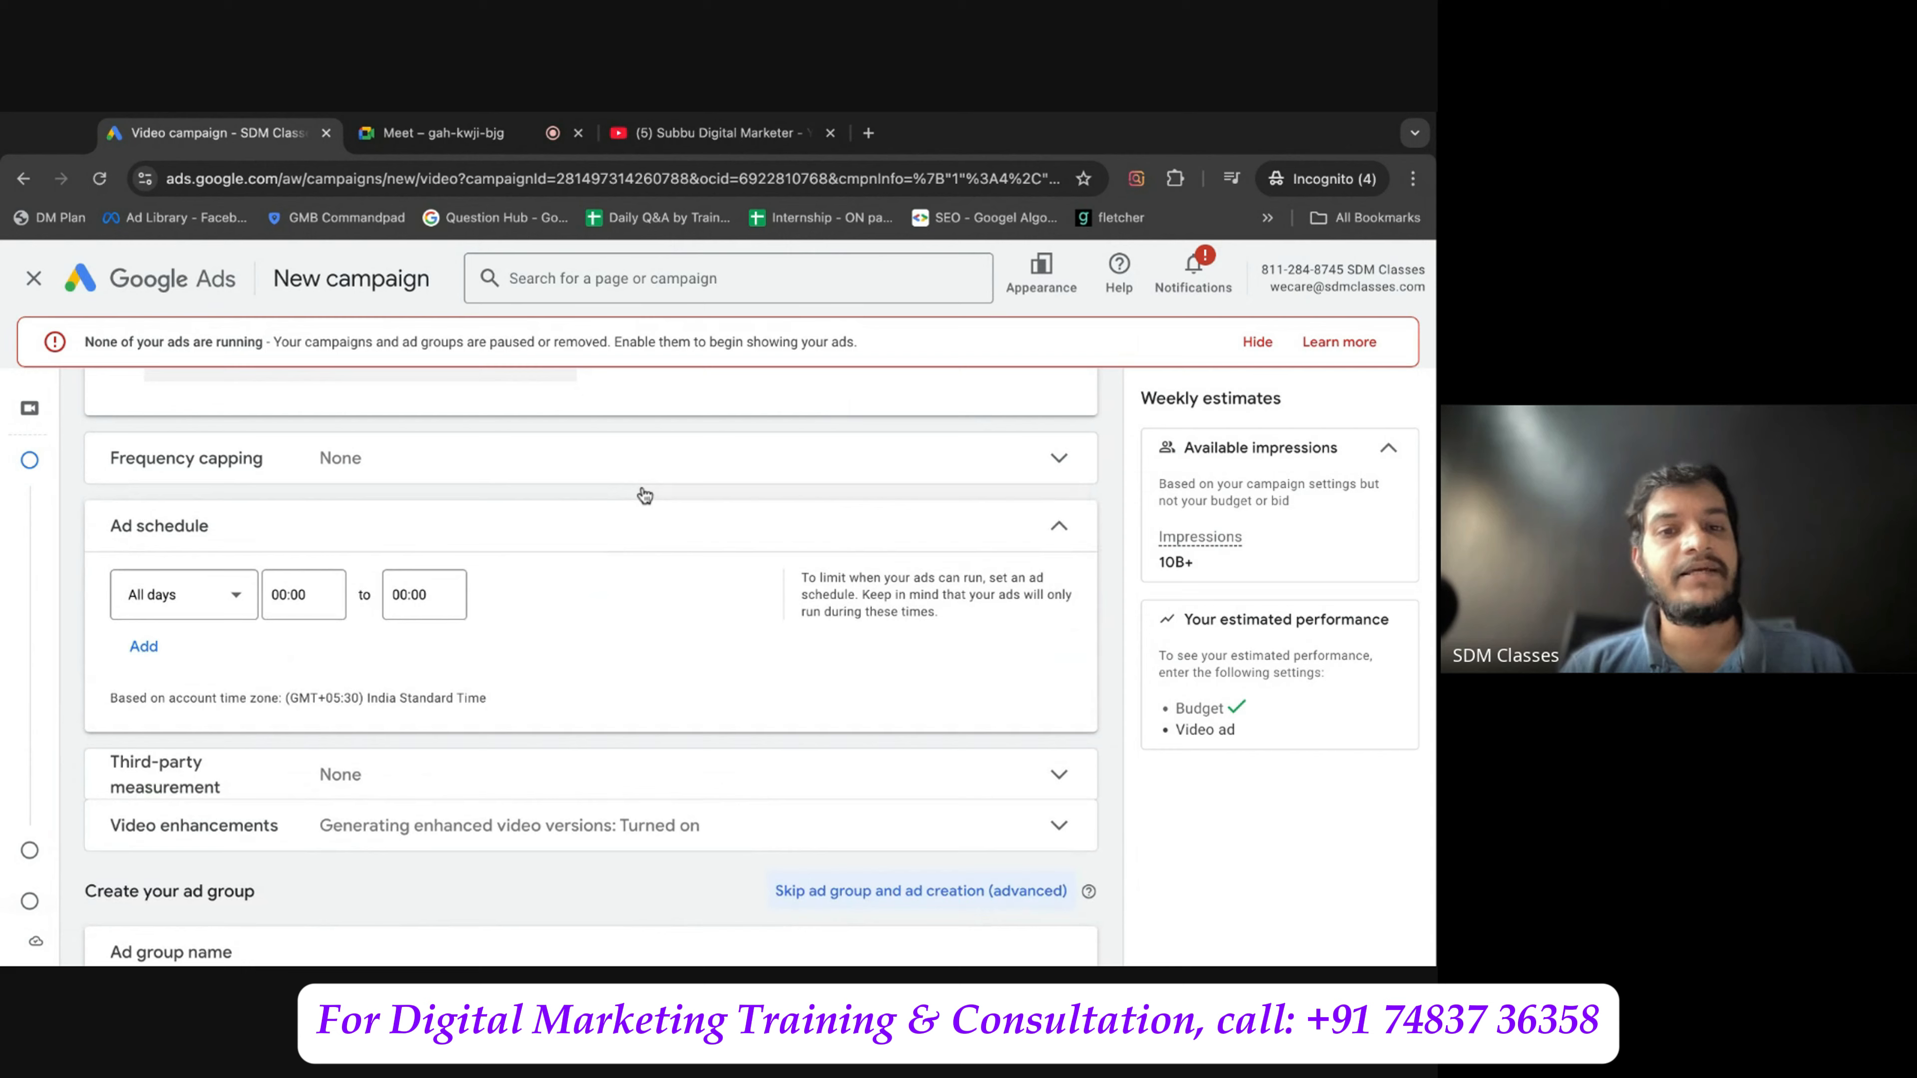
{"action": "left_click", "coordinate": [642, 532]}
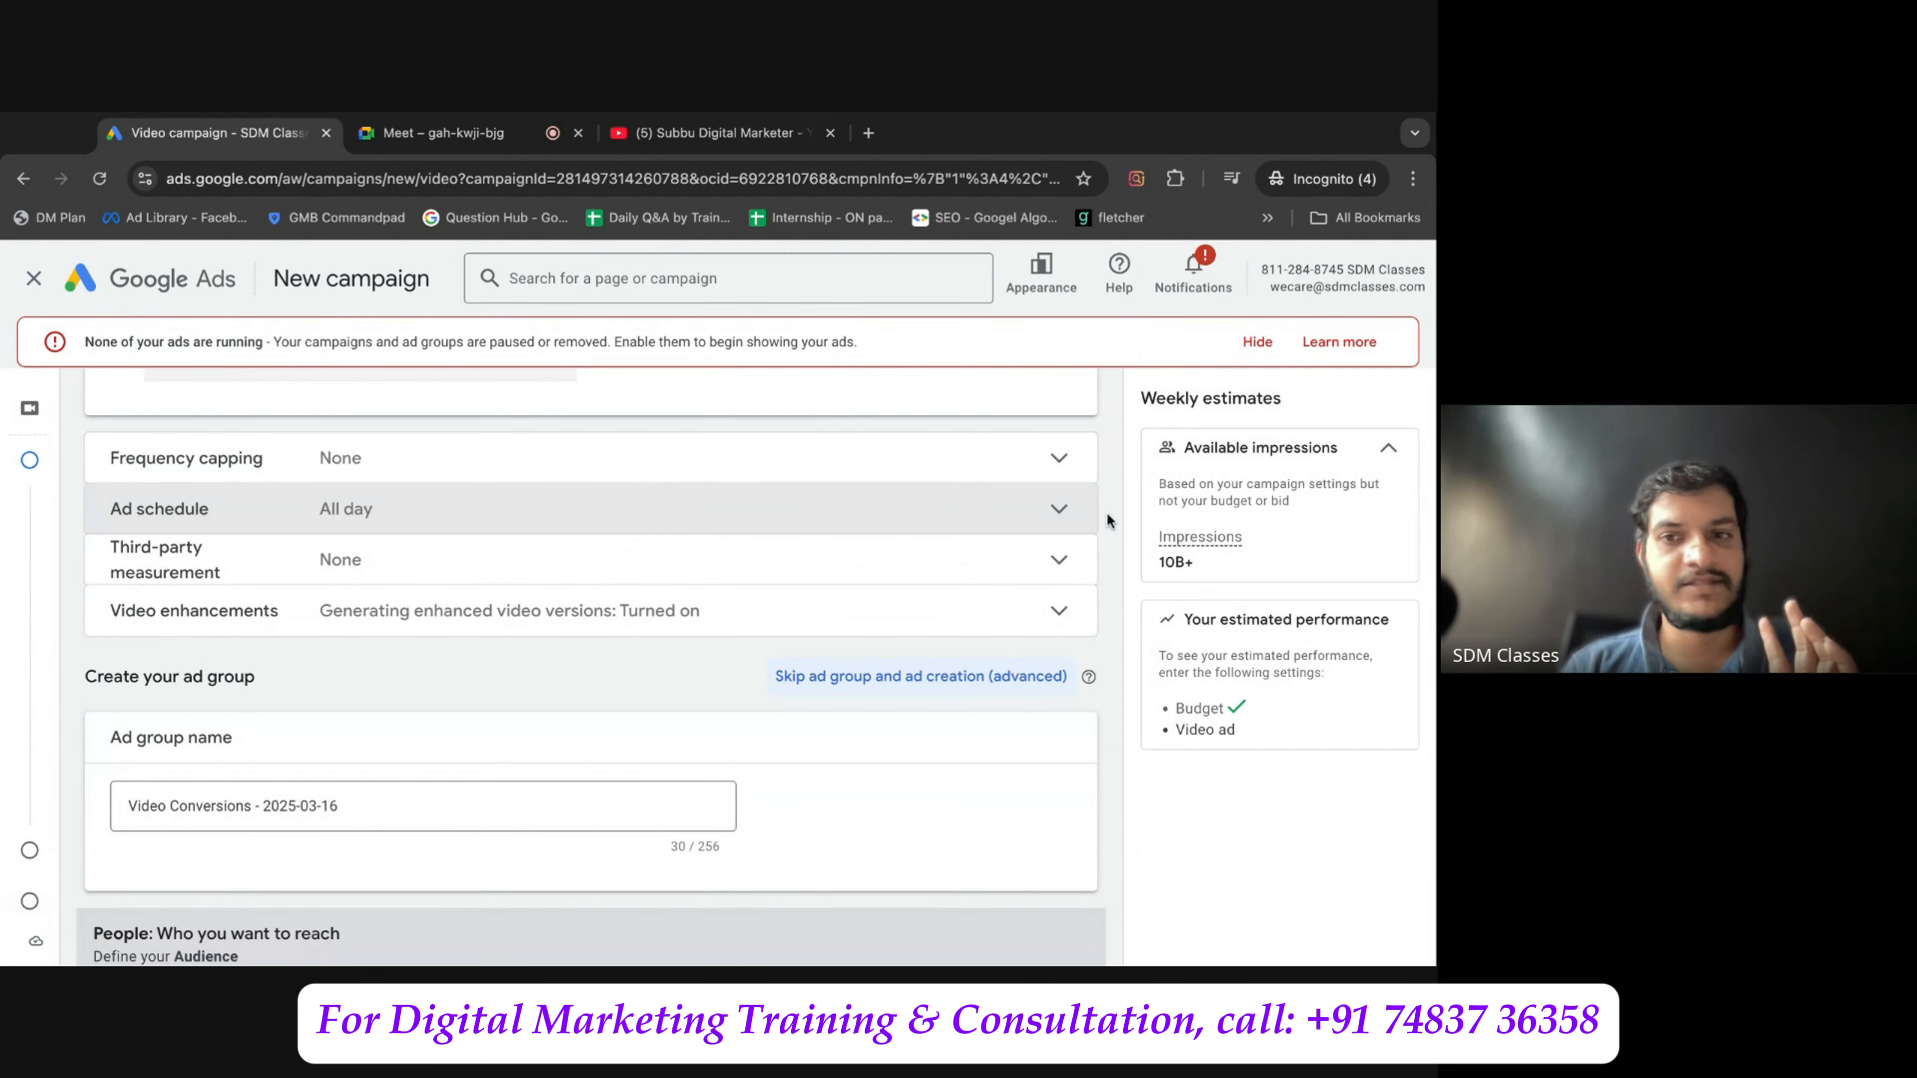
{"action": "scroll", "coordinate": [1105, 514], "scroll_direction": "down", "scroll_amount": 1}
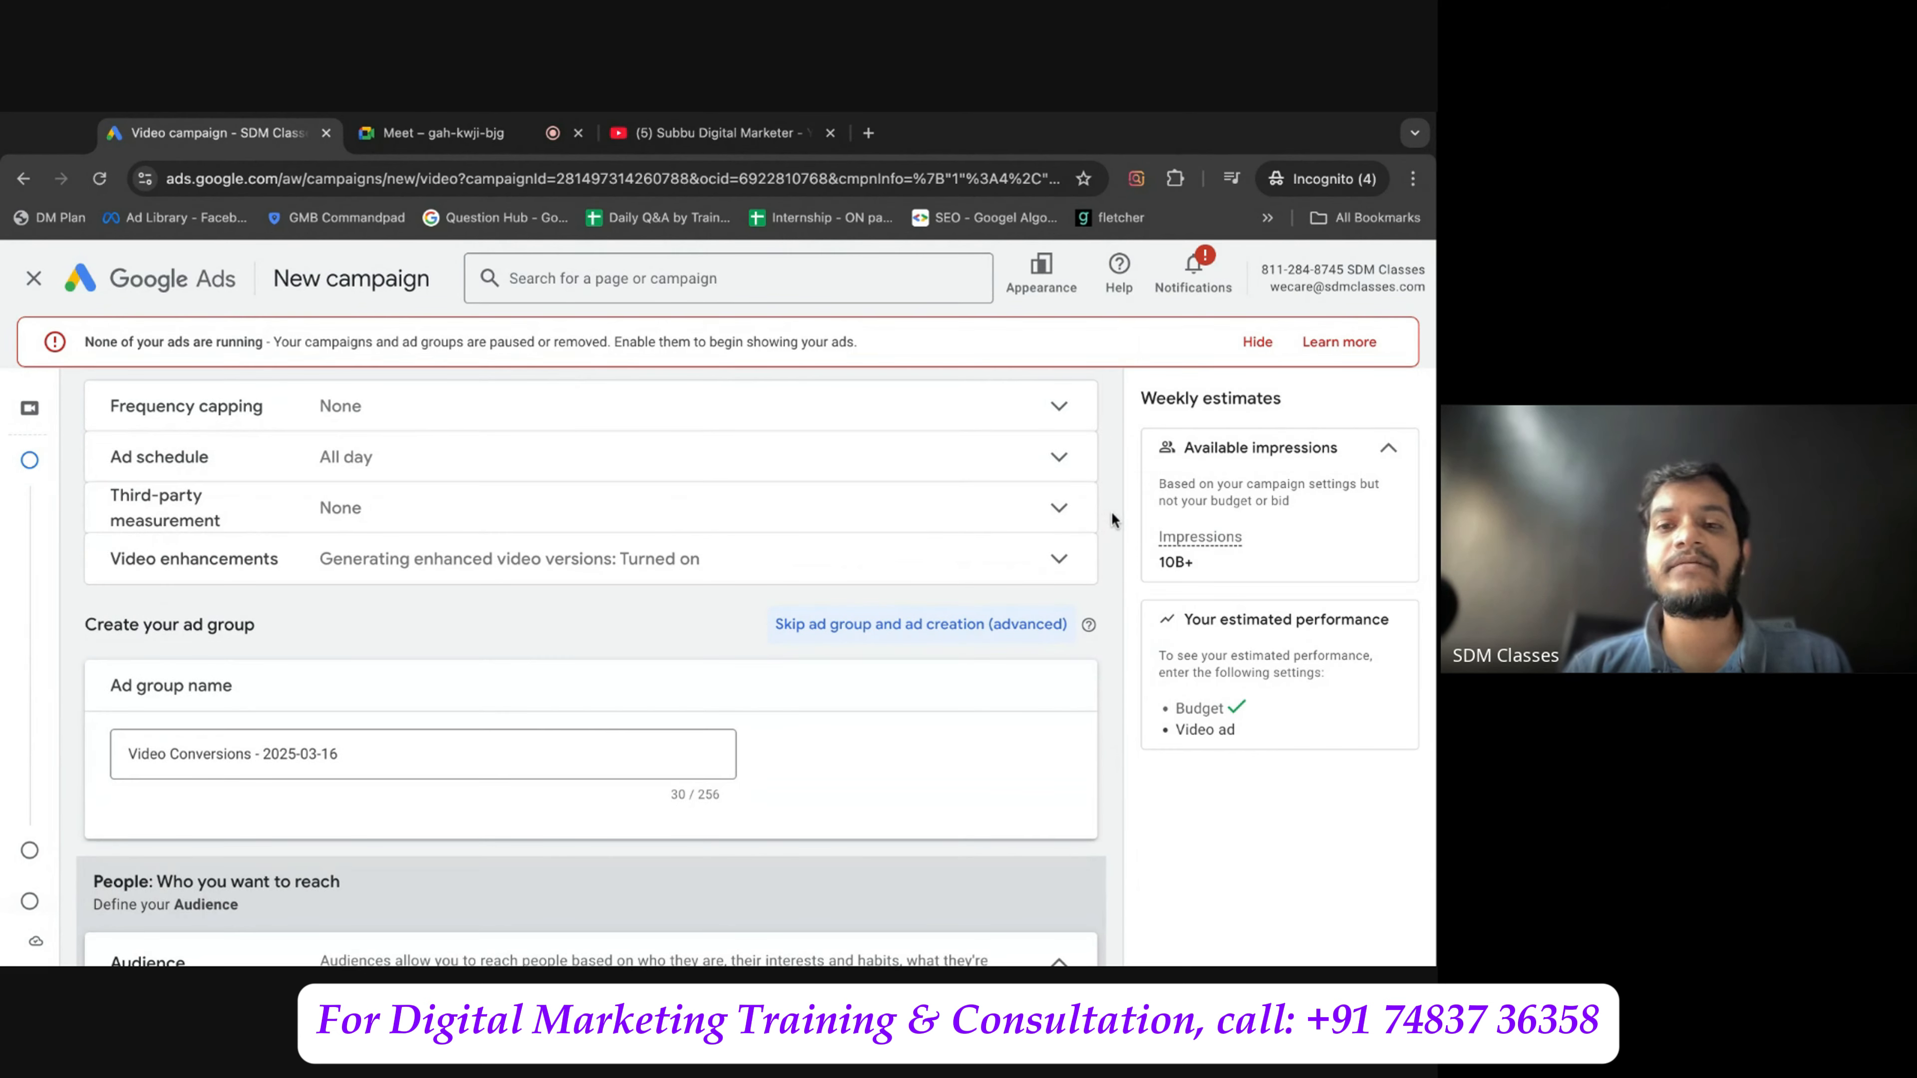
{"action": "left_click", "coordinate": [1036, 509]}
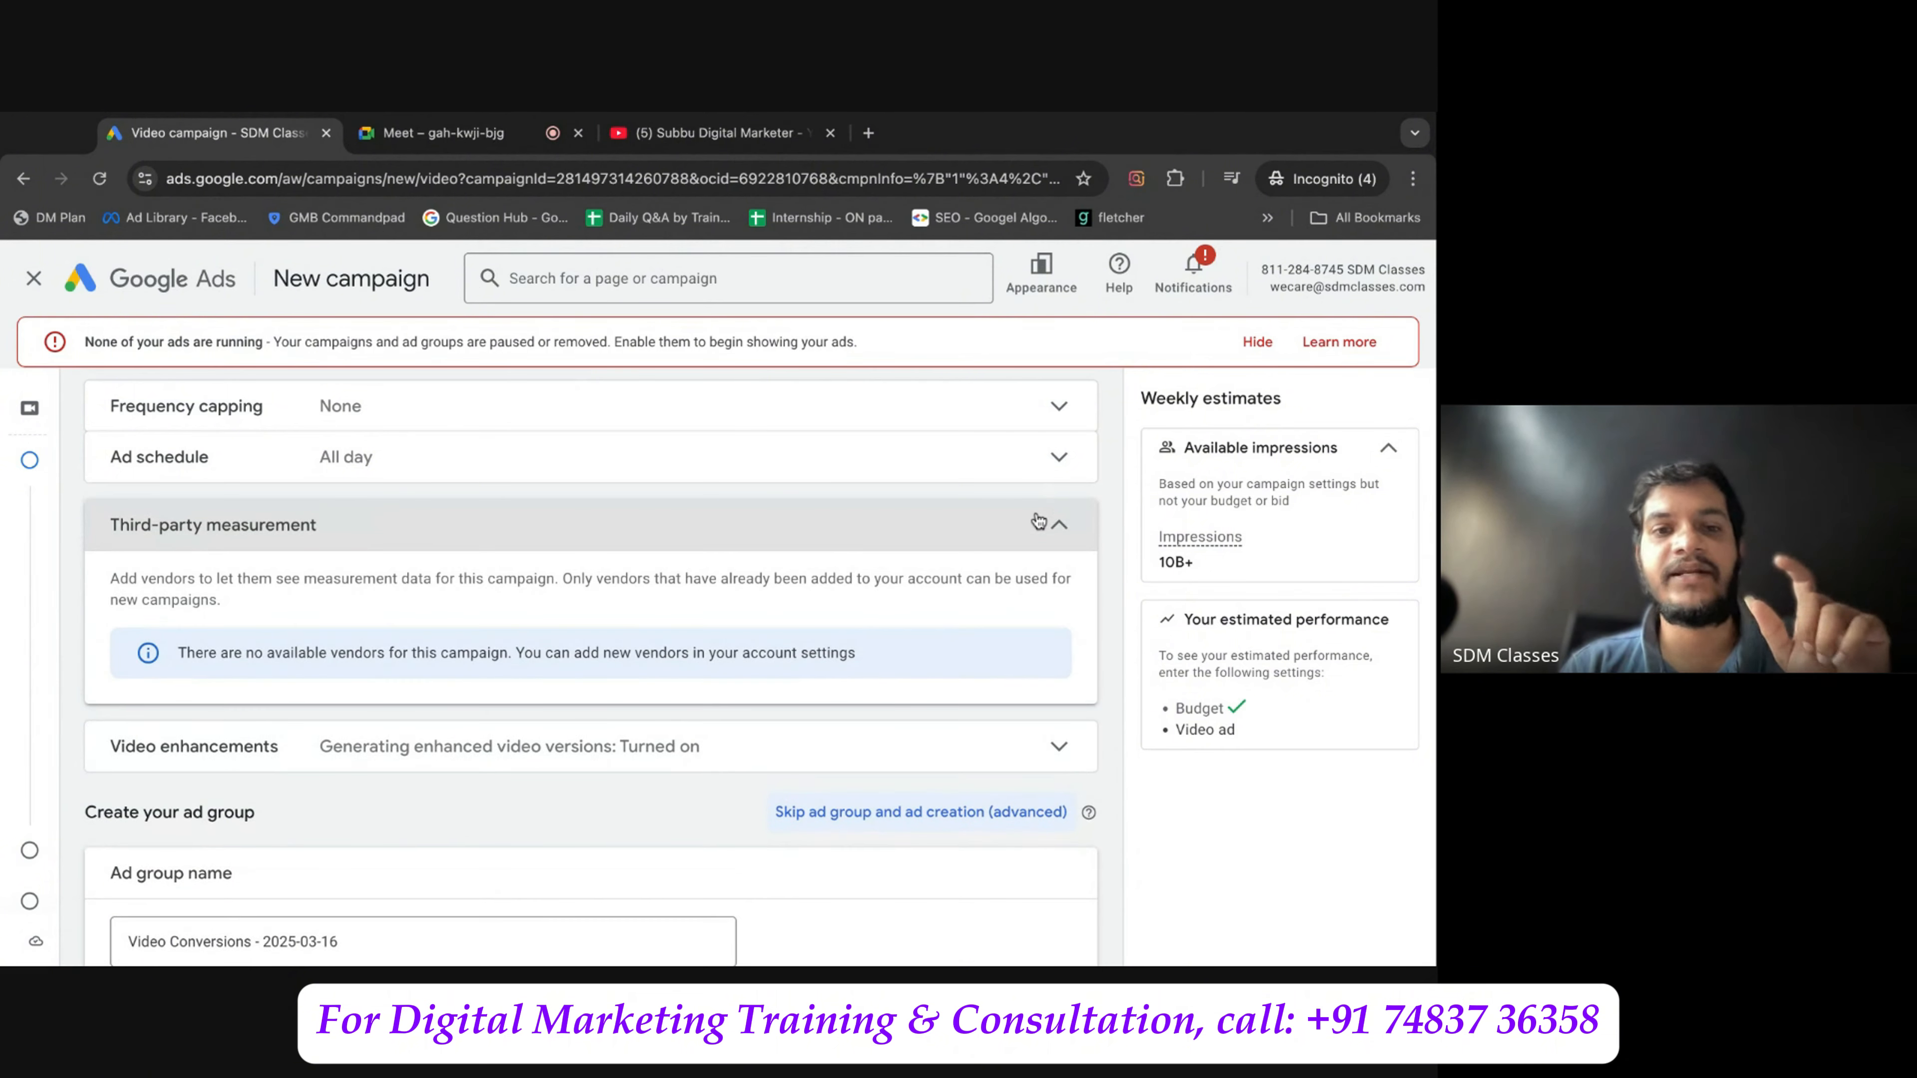
{"action": "left_click", "coordinate": [1038, 521]}
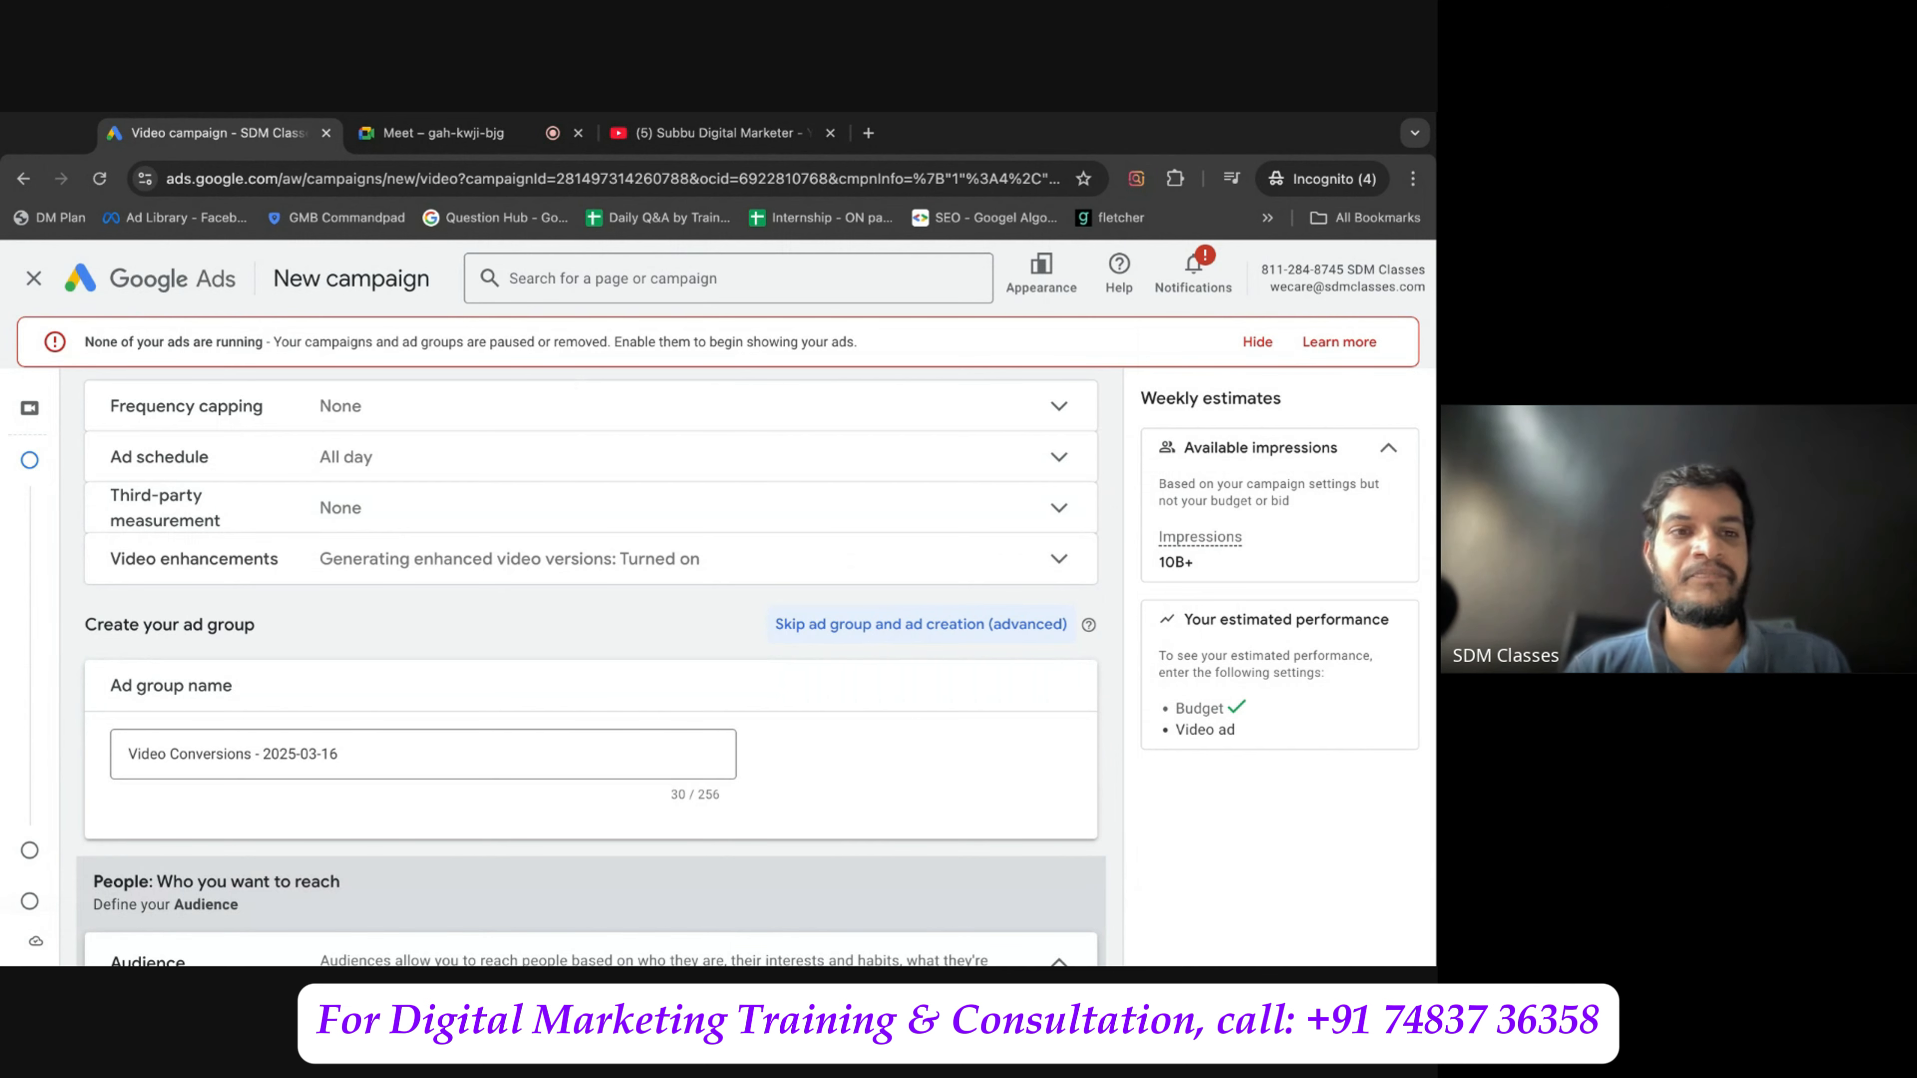
Turn off both video enhancements: the shorter versions and the vertical and square versions generated by Google.
{"action": "scroll", "coordinate": [1079, 510], "scroll_direction": "down", "scroll_amount": 1}
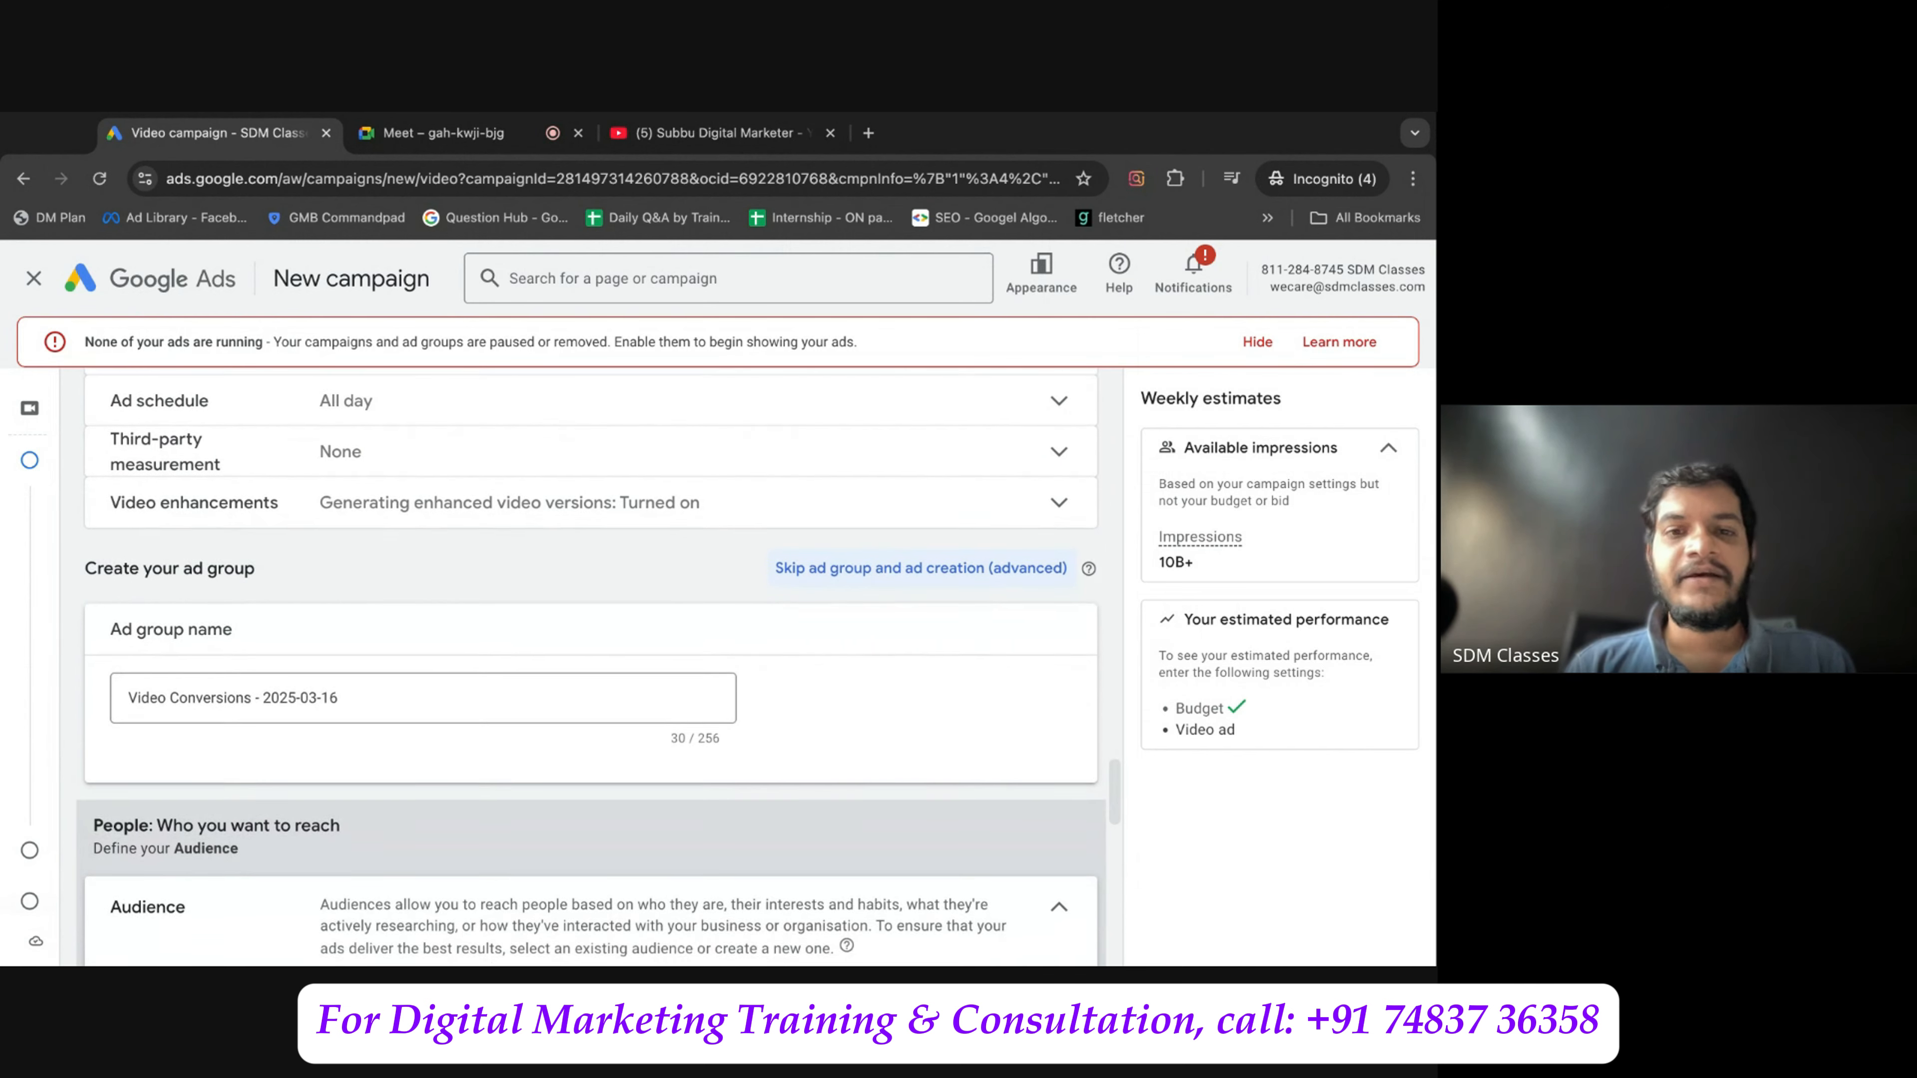
{"action": "left_click", "coordinate": [1078, 515]}
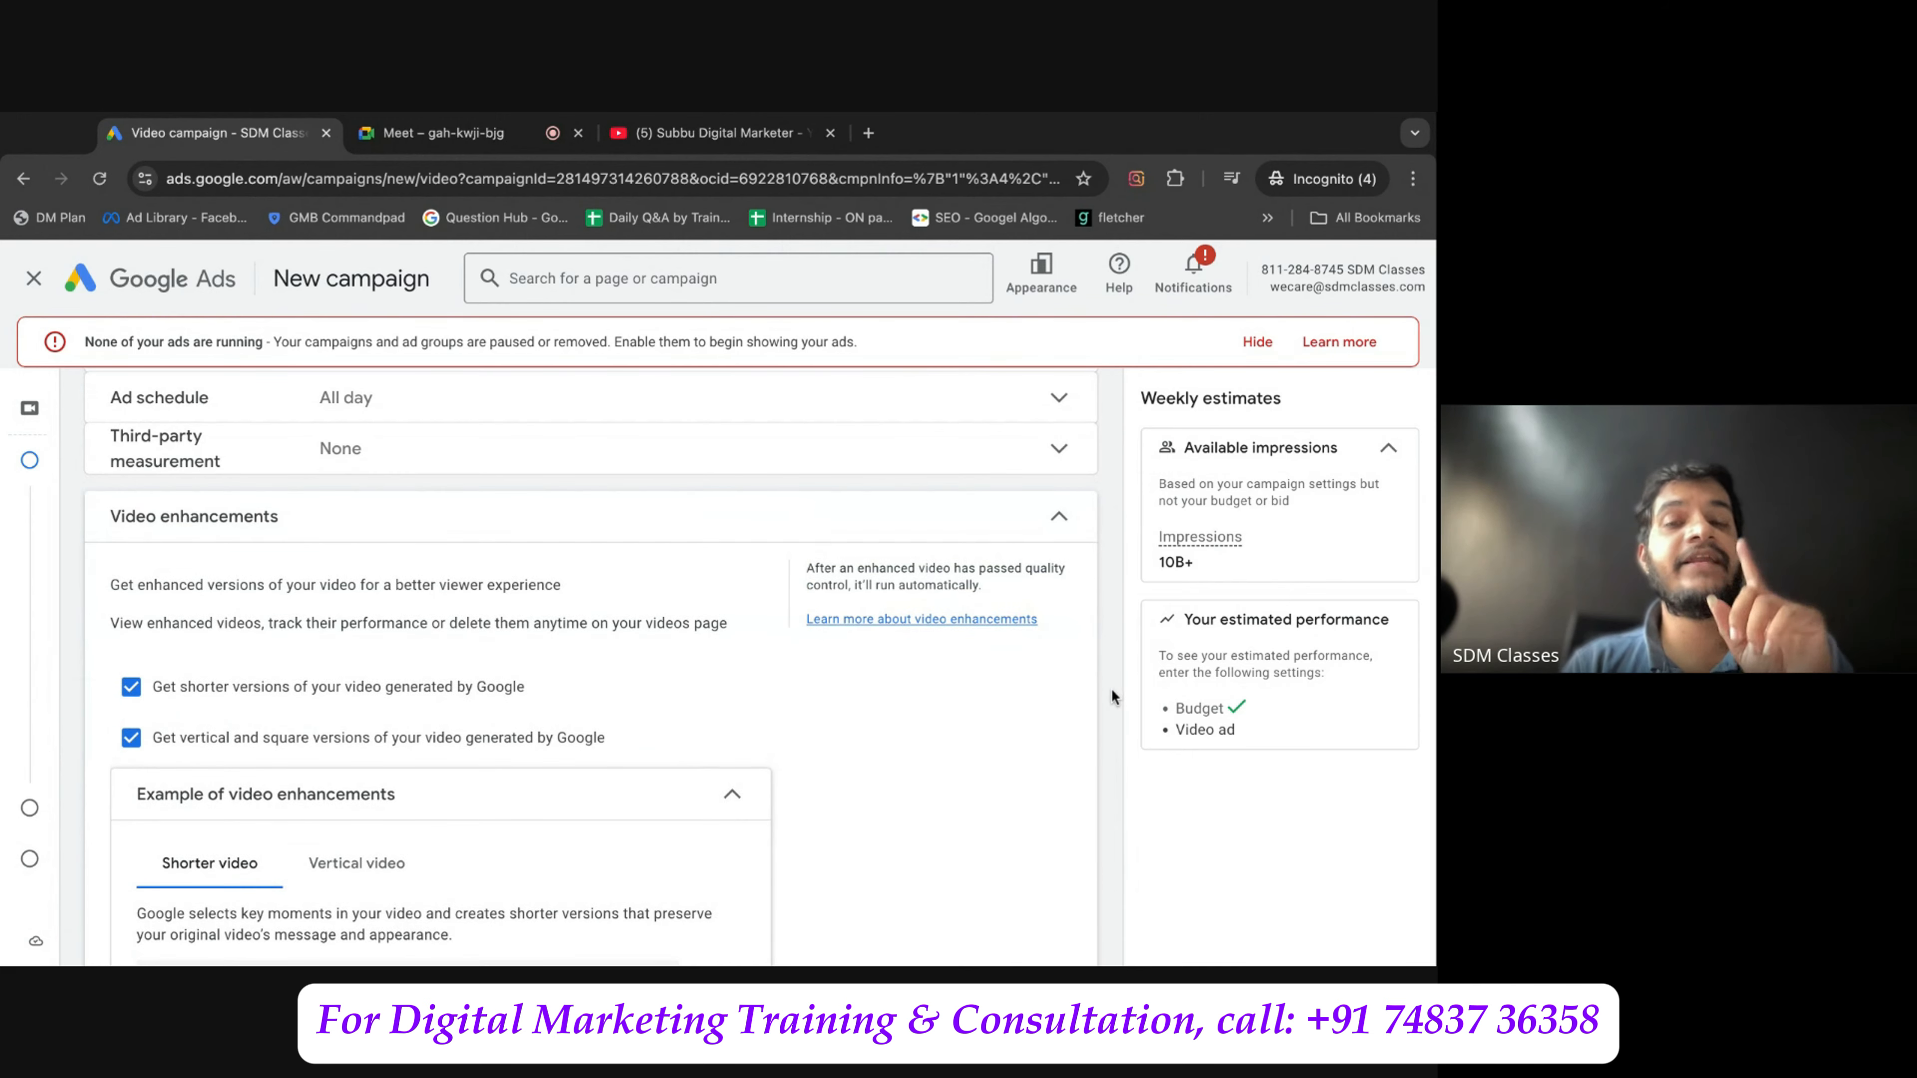
{"action": "scroll", "coordinate": [1110, 688], "scroll_direction": "down", "scroll_amount": 3}
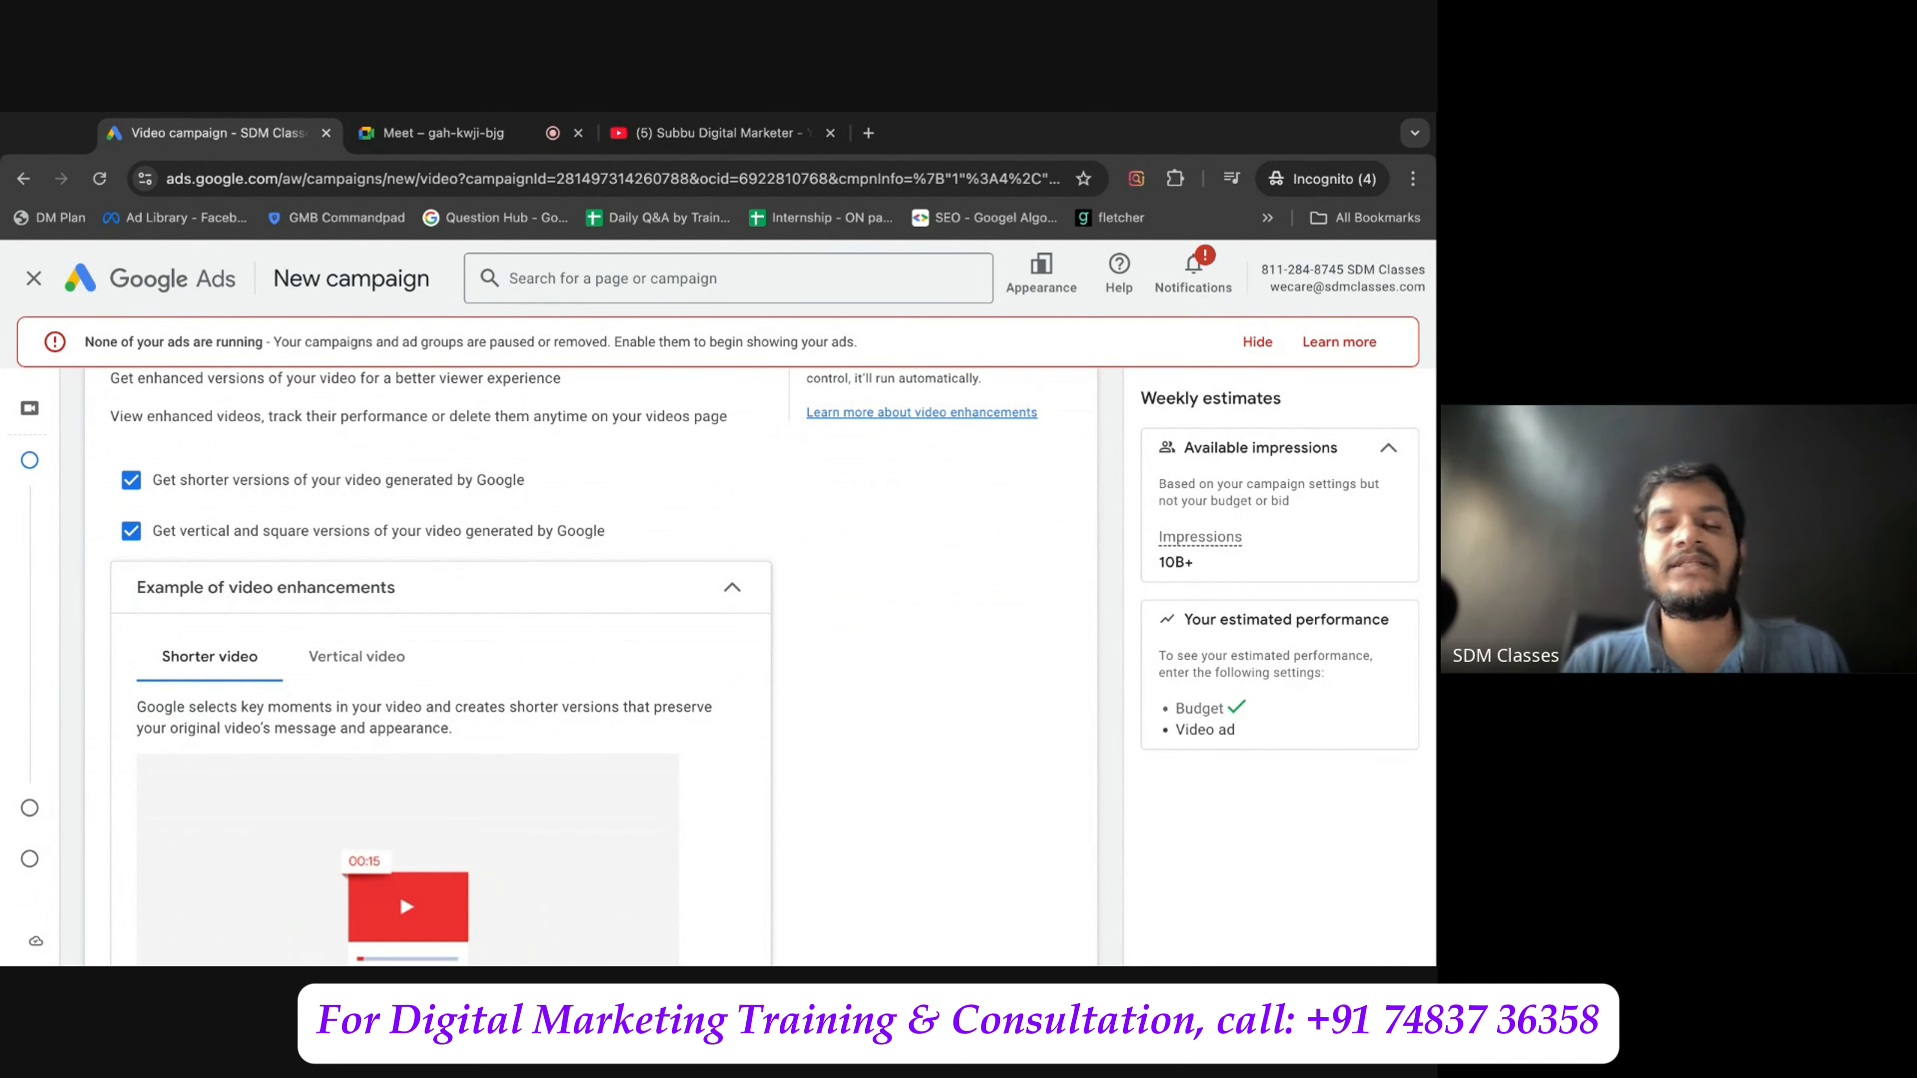
{"action": "left_click", "coordinate": [130, 479]}
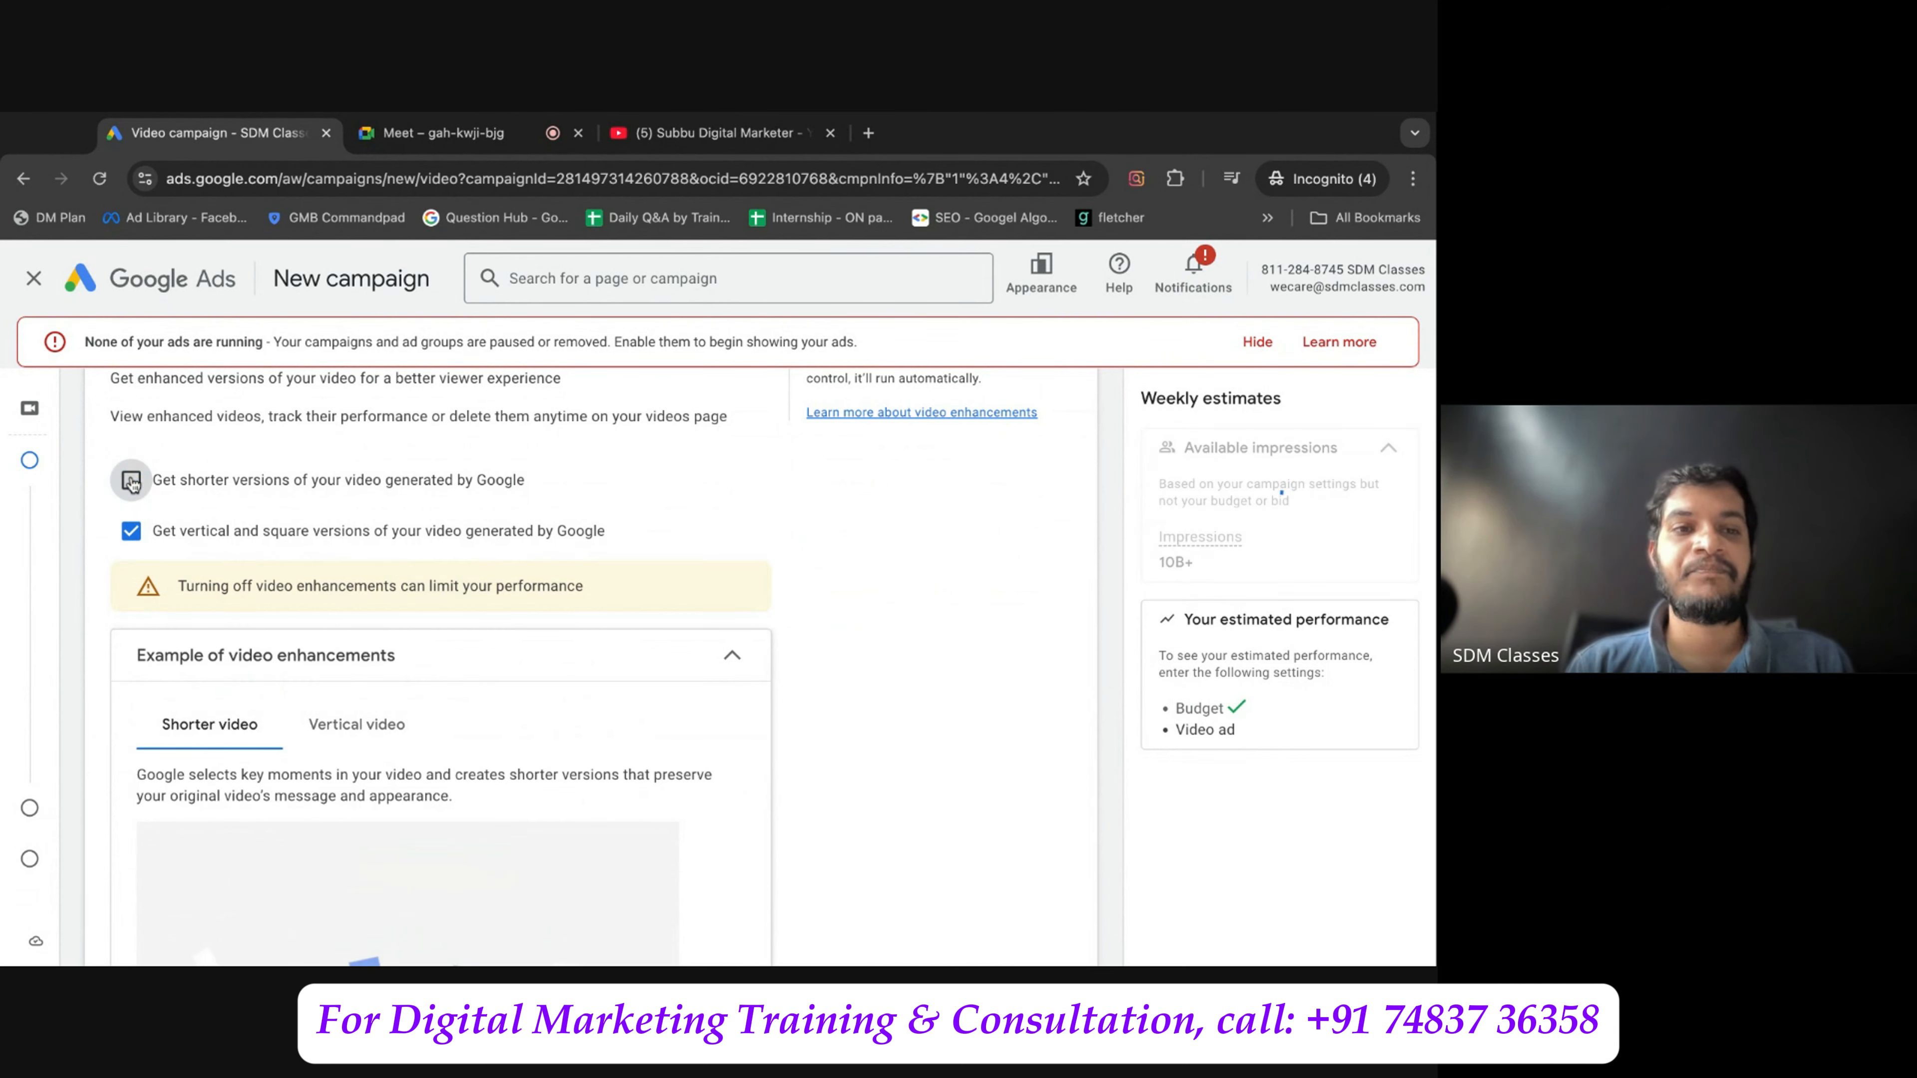
{"action": "left_click", "coordinate": [134, 542]}
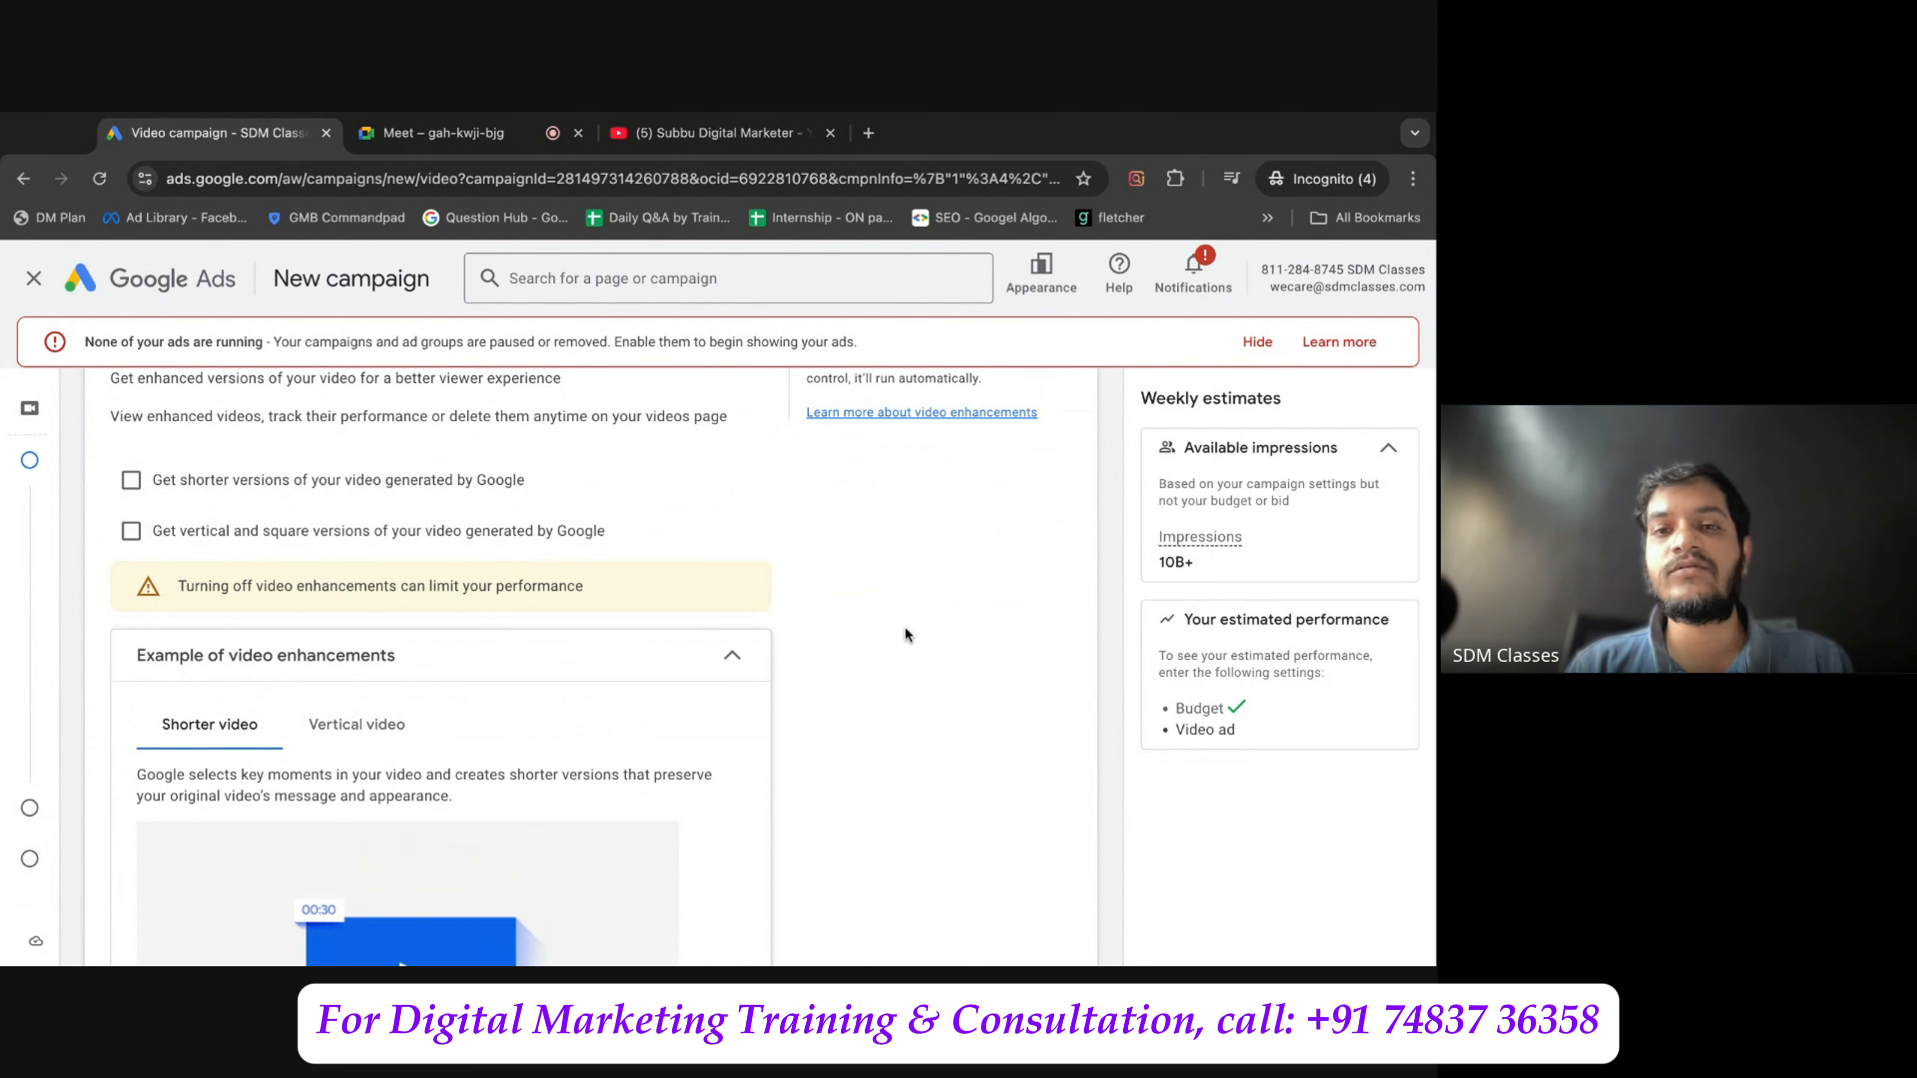
Collapse the video enhancements section and name the ad group "YT Subscribers | " followed by the YouTube channel's name.
{"action": "scroll", "coordinate": [905, 626], "scroll_direction": "up", "scroll_amount": 2}
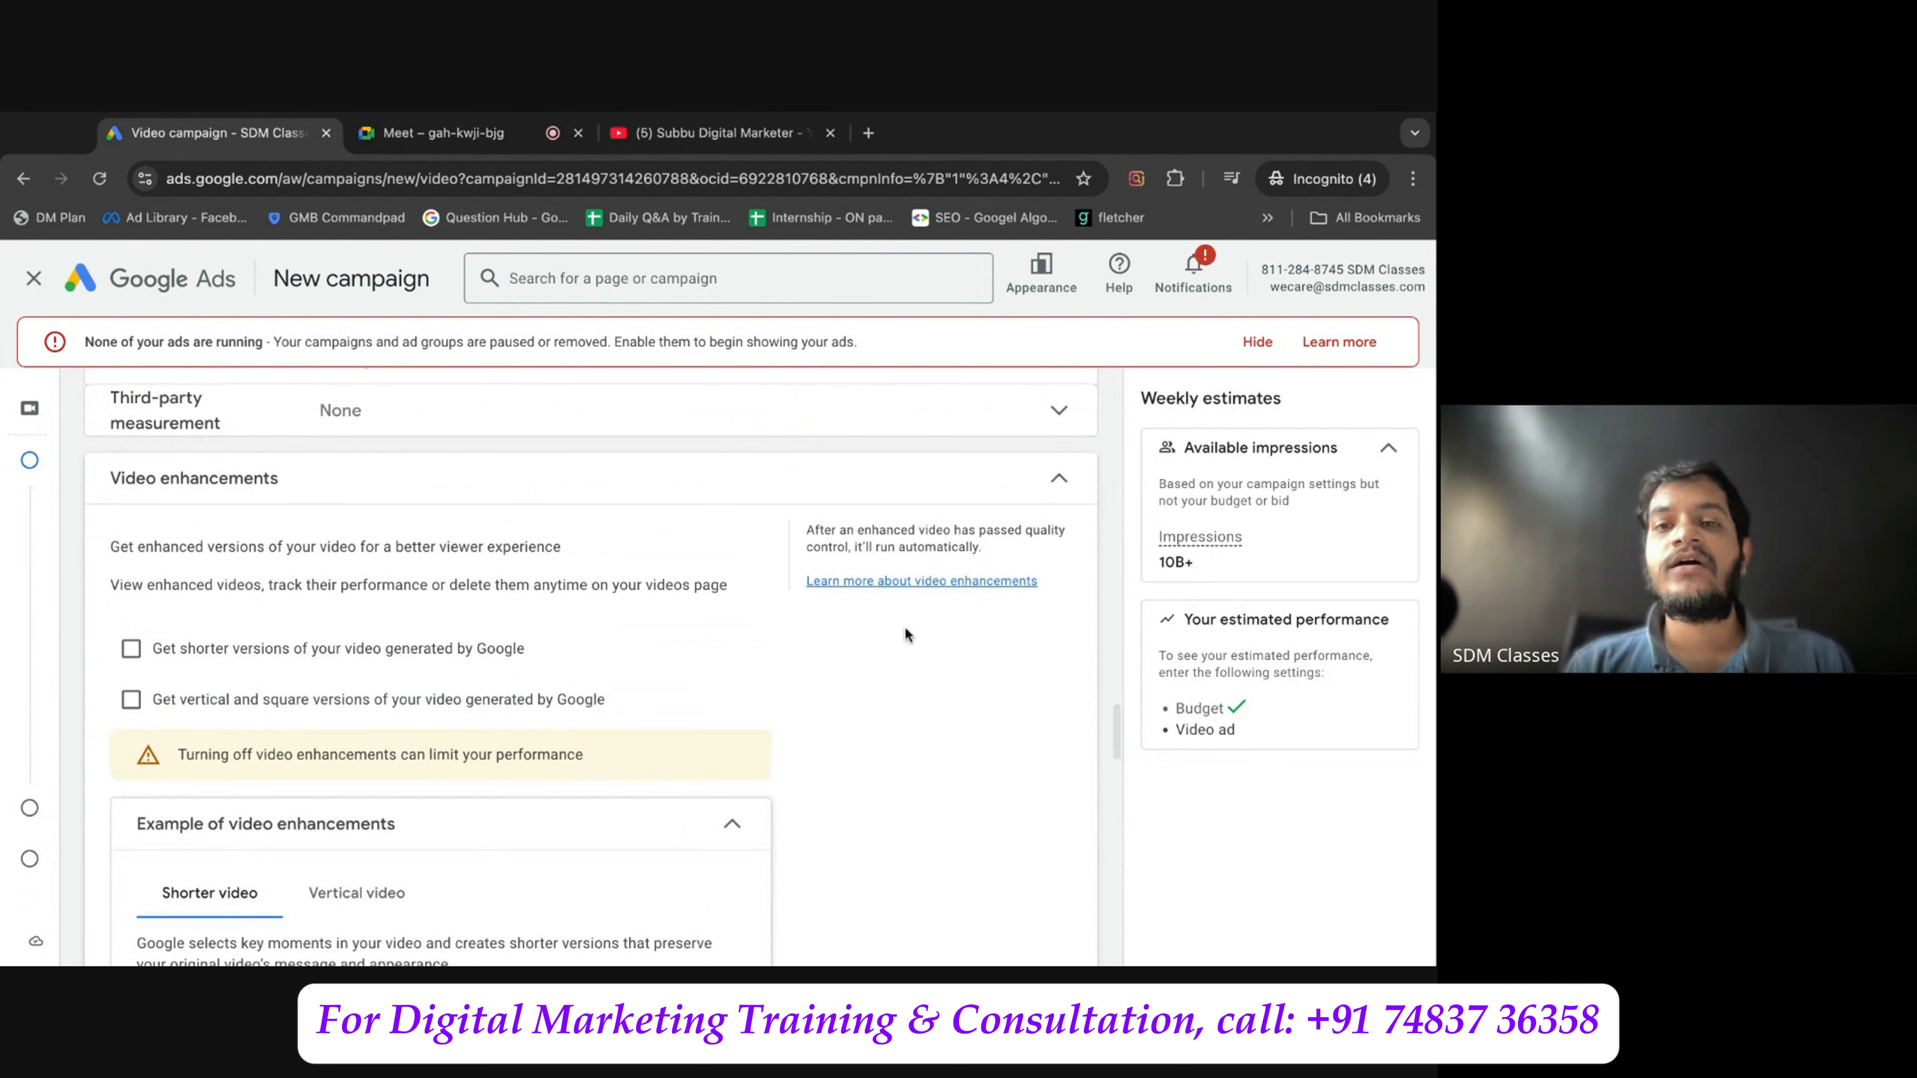
{"action": "left_click", "coordinate": [1058, 481]}
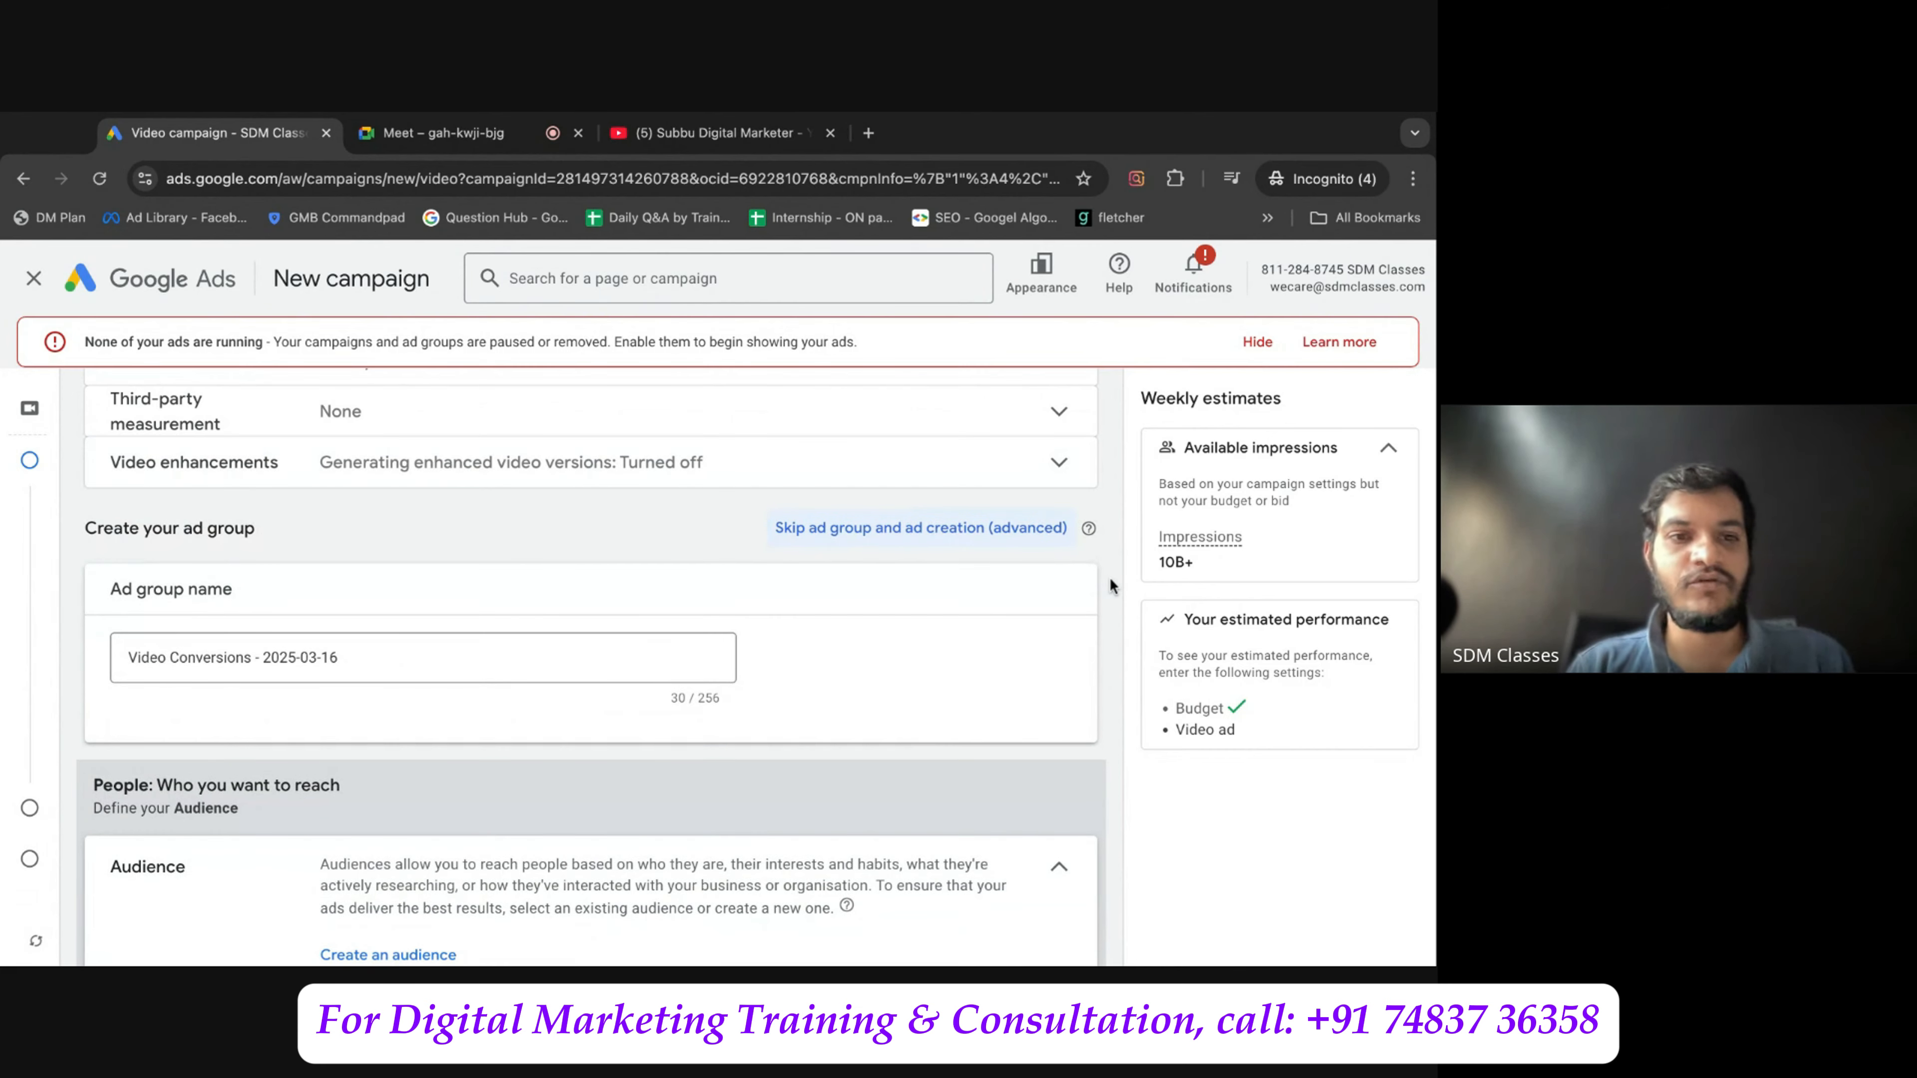
{"action": "scroll", "coordinate": [1109, 577], "scroll_direction": "down", "scroll_amount": 2}
{"action": "triple_click", "coordinate": [354, 536]}
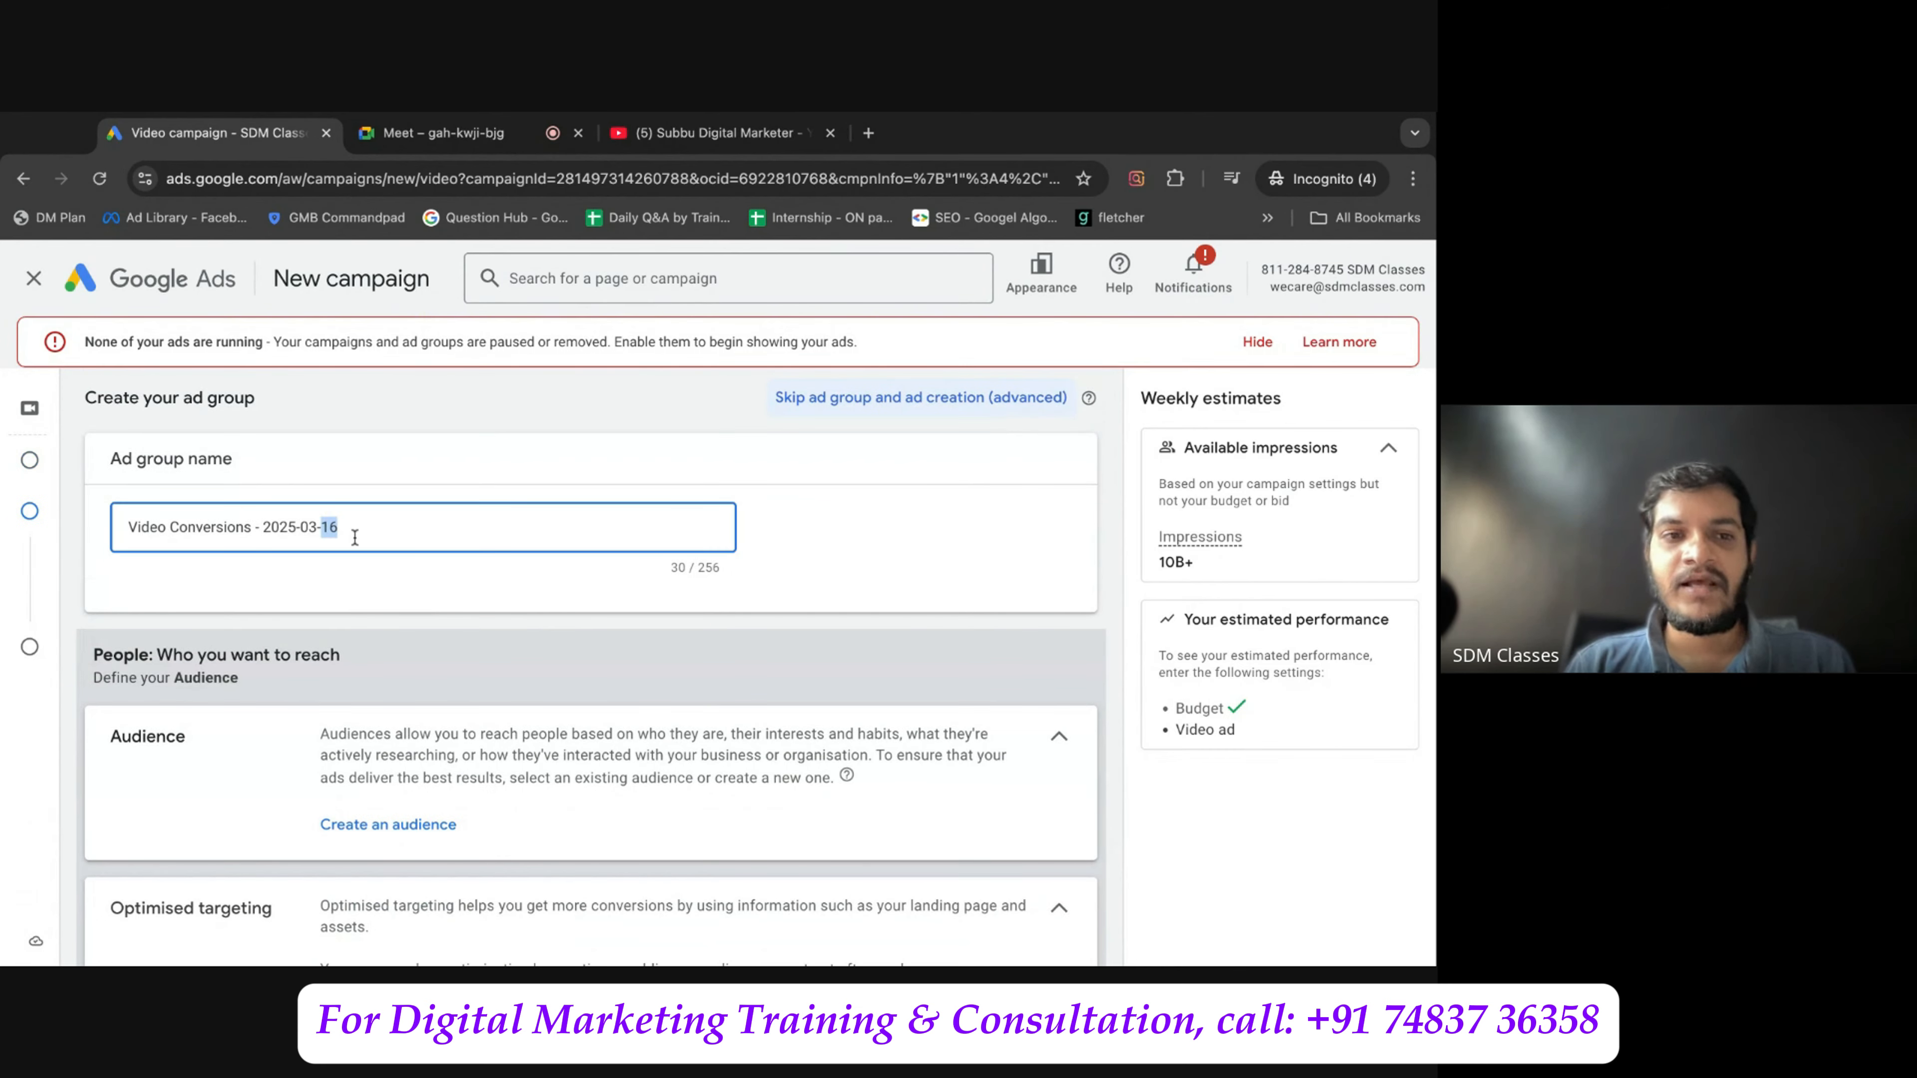
{"action": "type", "text": "YT "}
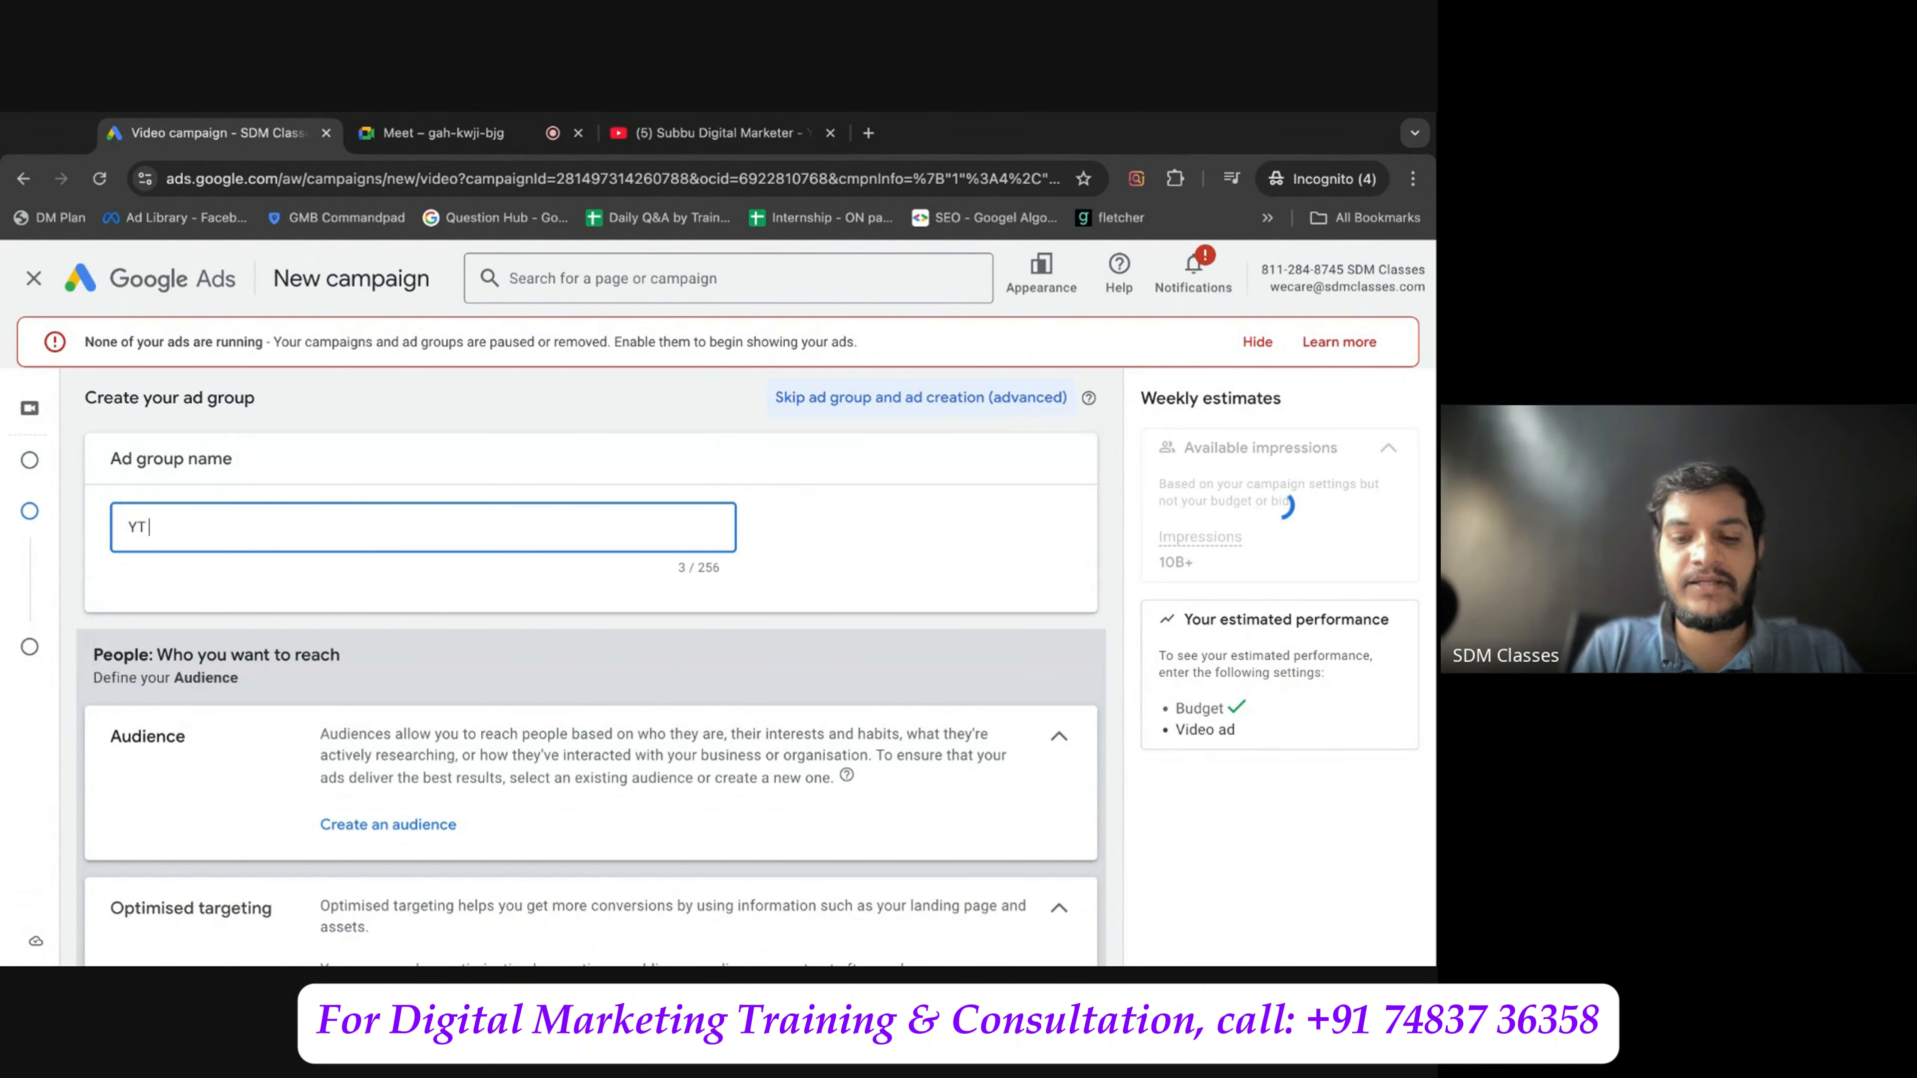
{"action": "type", "text": "Subsci"}
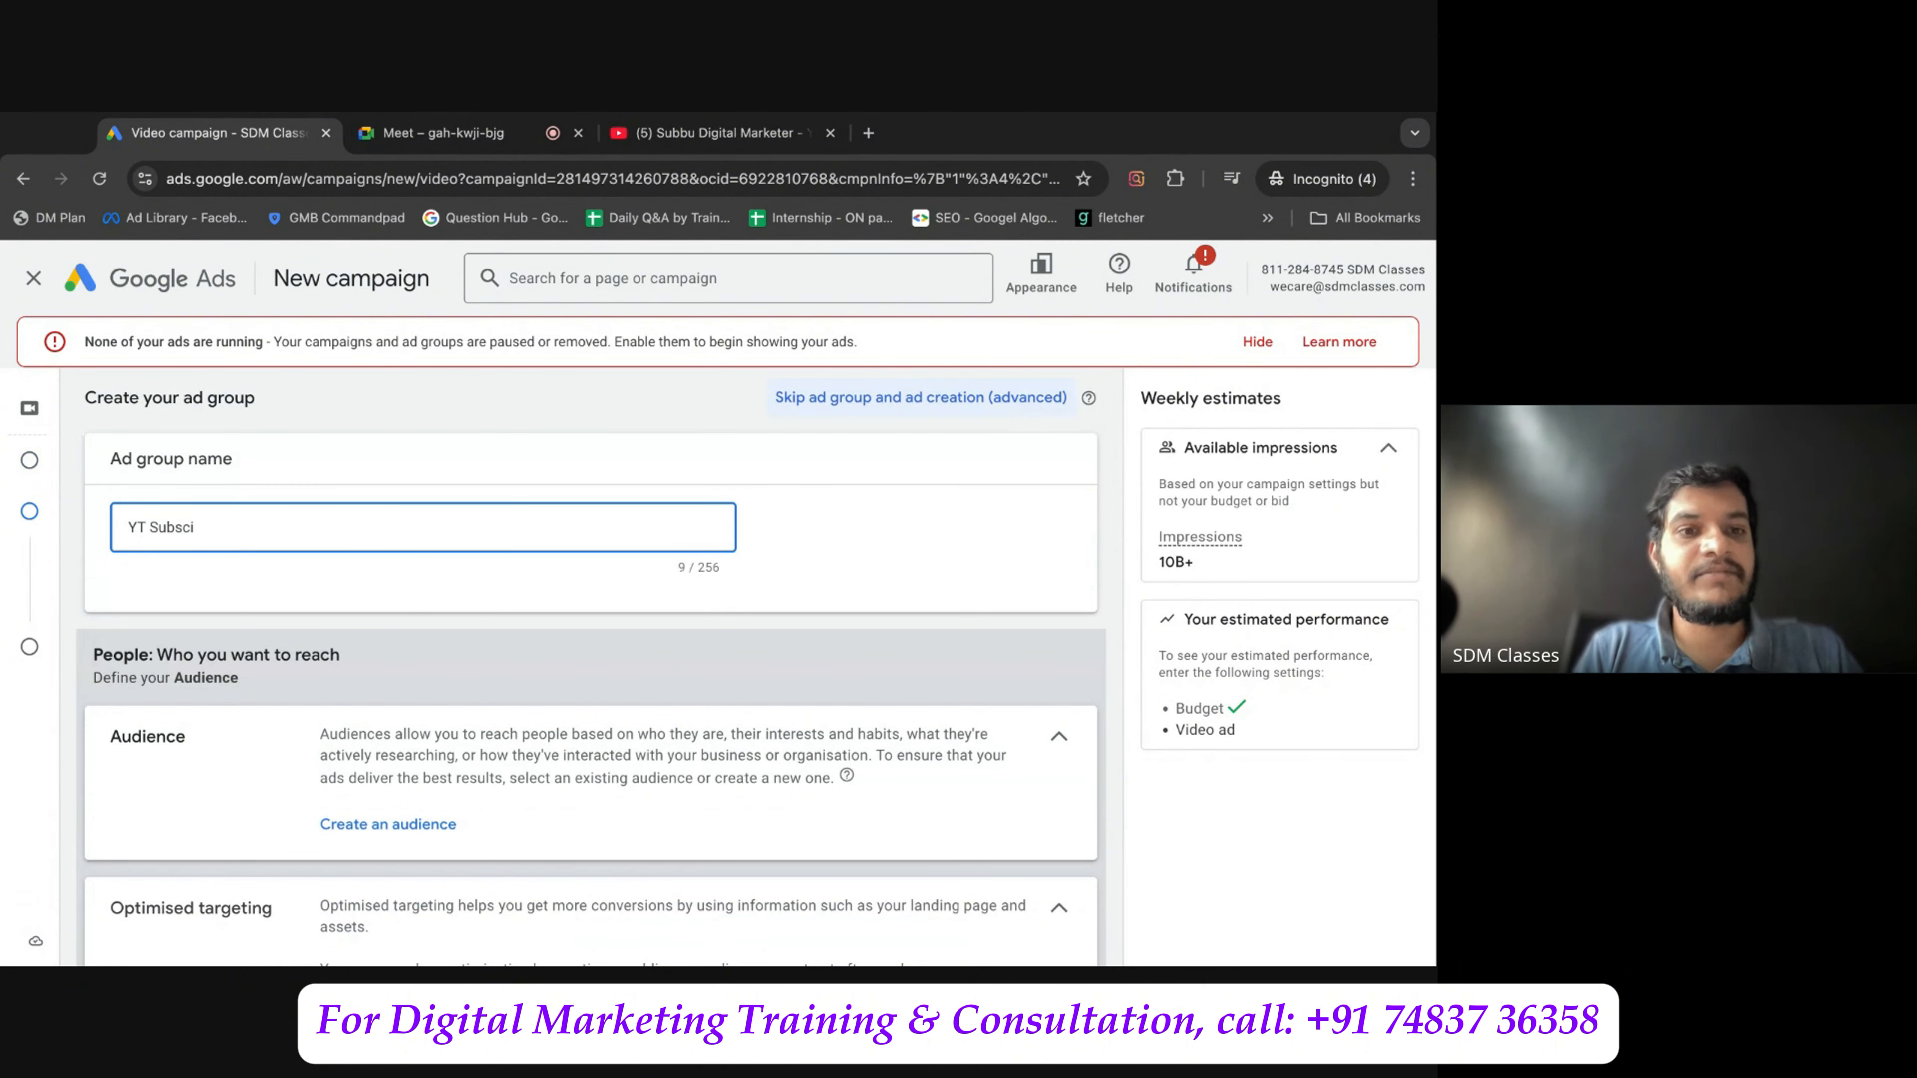
{"action": "key", "text": "BackSpace"}
{"action": "type", "text": "ribers "}
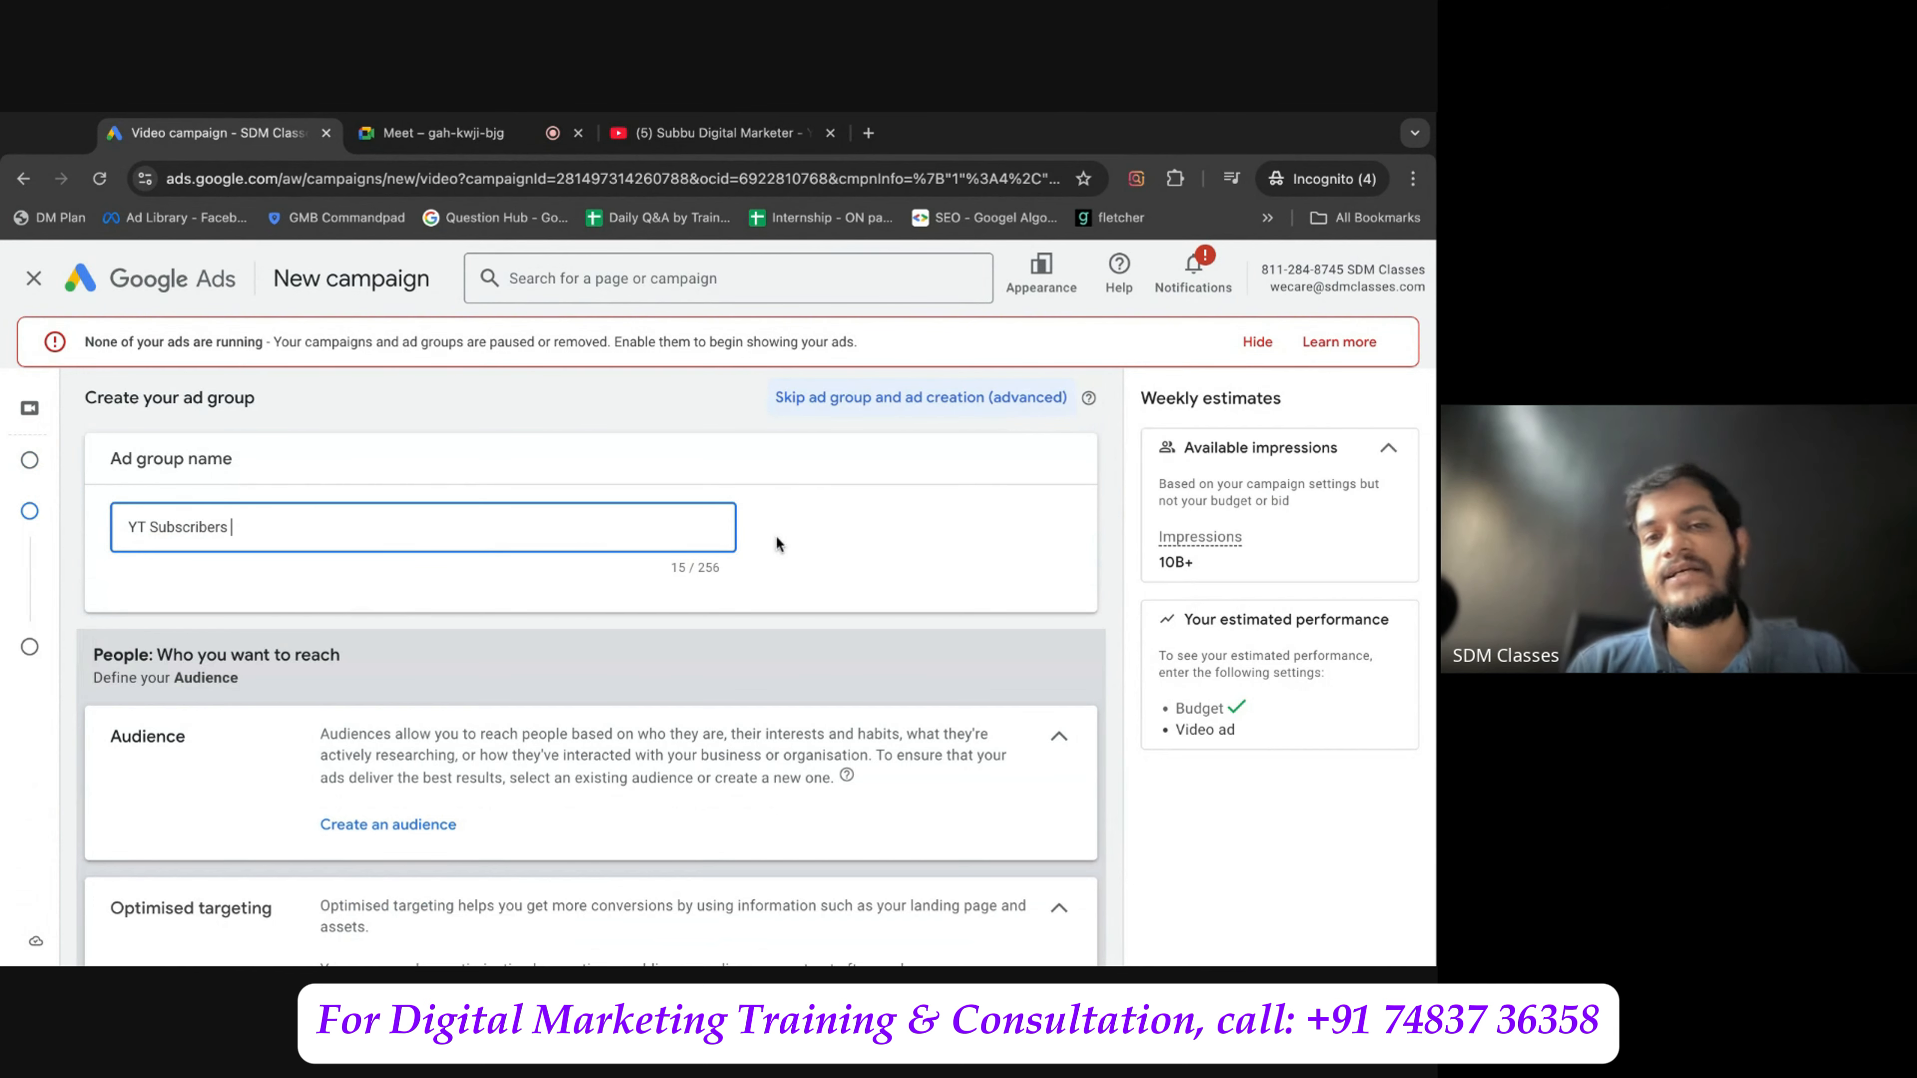
{"action": "type", "text": "| SDM"}
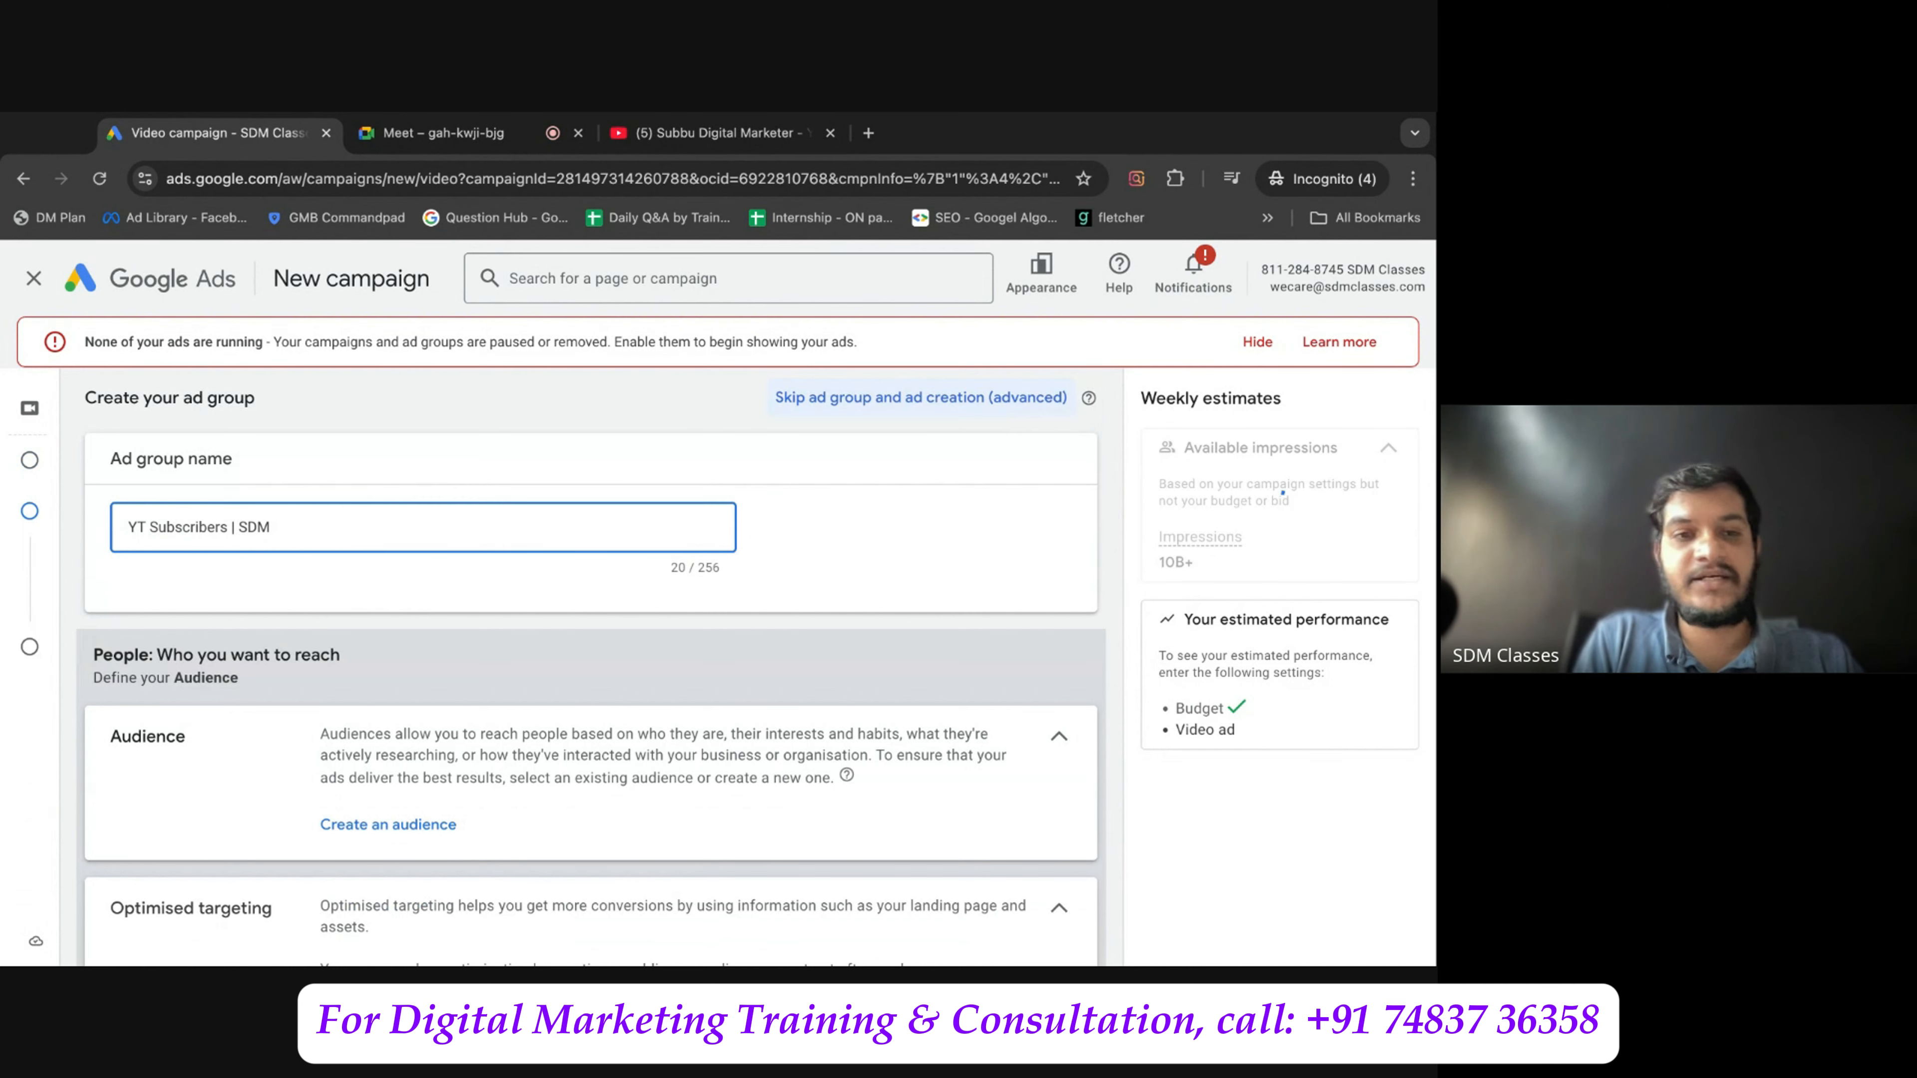
{"action": "key", "text": "BackSpace"}
{"action": "key", "text": "BackSpace"}
{"action": "key", "text": "BackSpace"}
{"action": "type", "text": "Ubbu"}
{"action": "key", "text": "BackSpace"}
{"action": "key", "text": "BackSpace"}
{"action": "key", "text": "BackSpace"}
{"action": "key", "text": "BackSpace"}
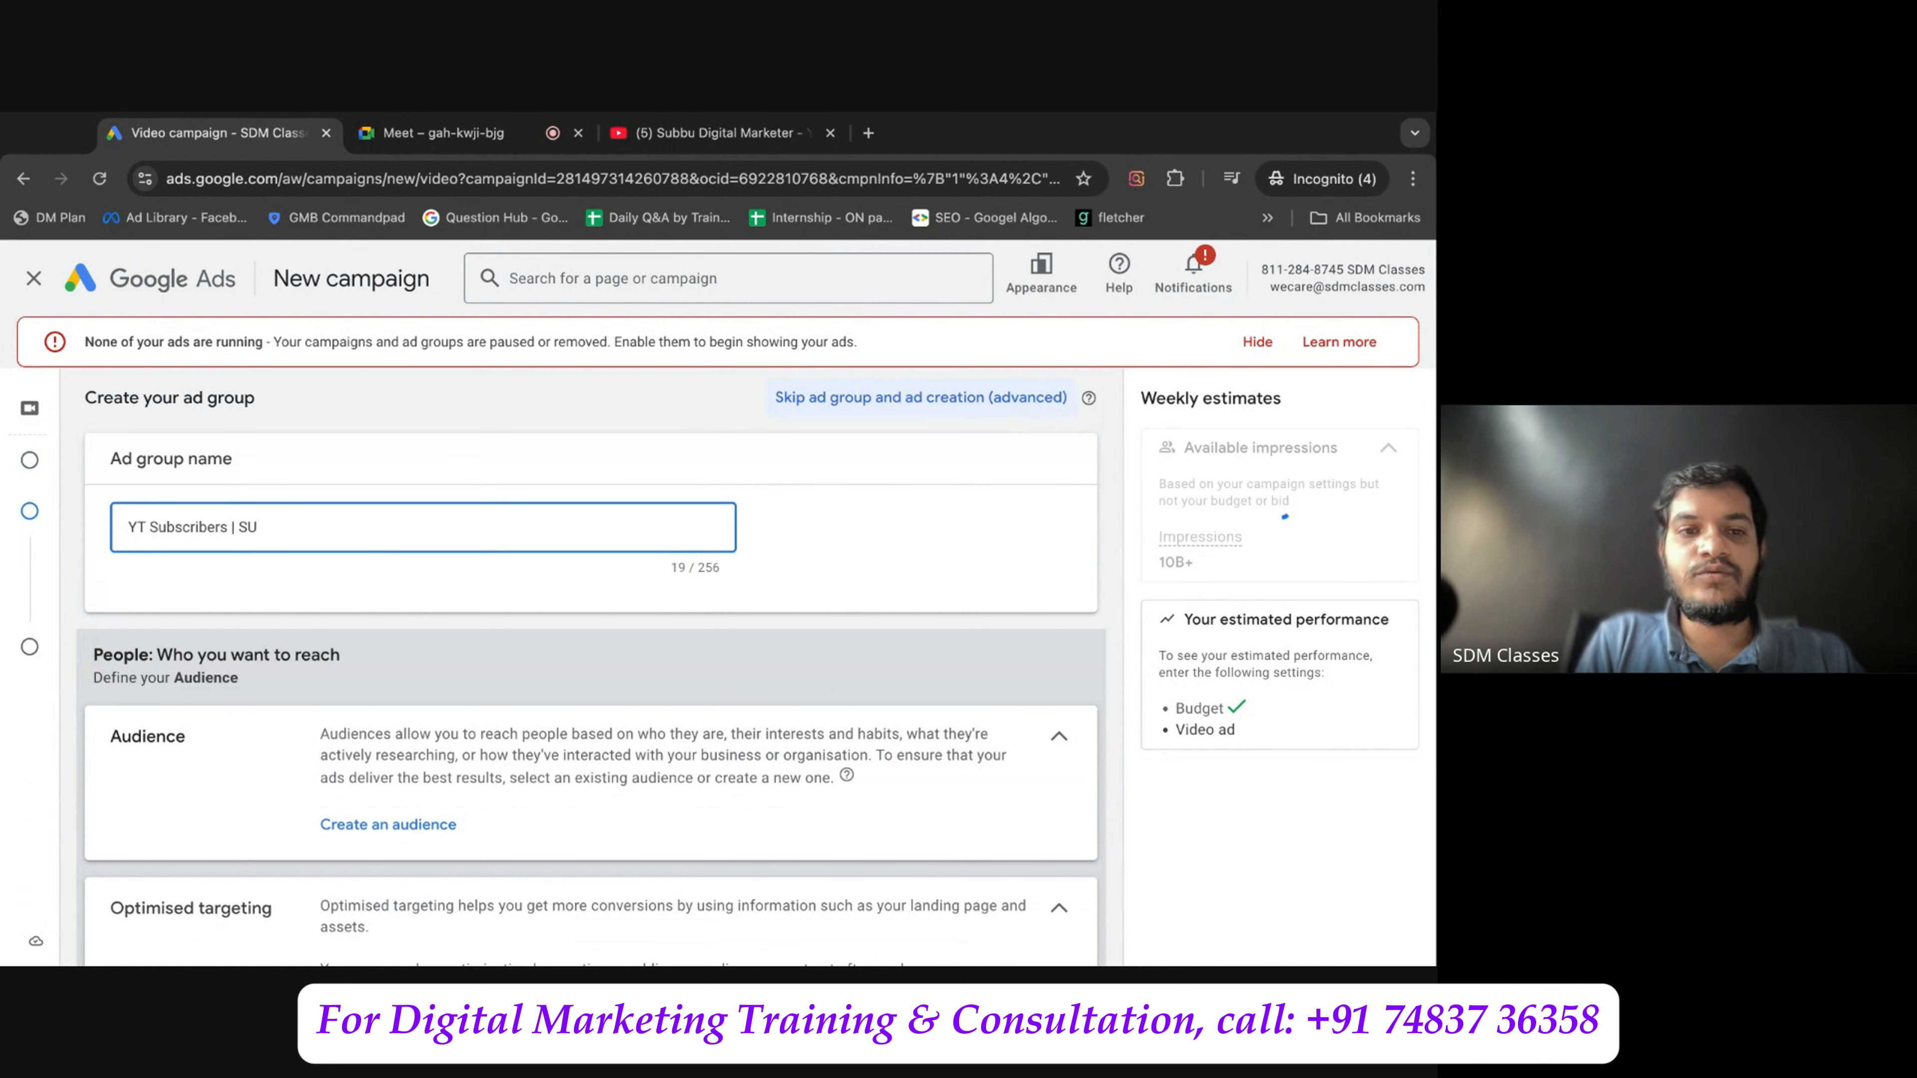
{"action": "type", "text": "ubbu Digital Mark"}
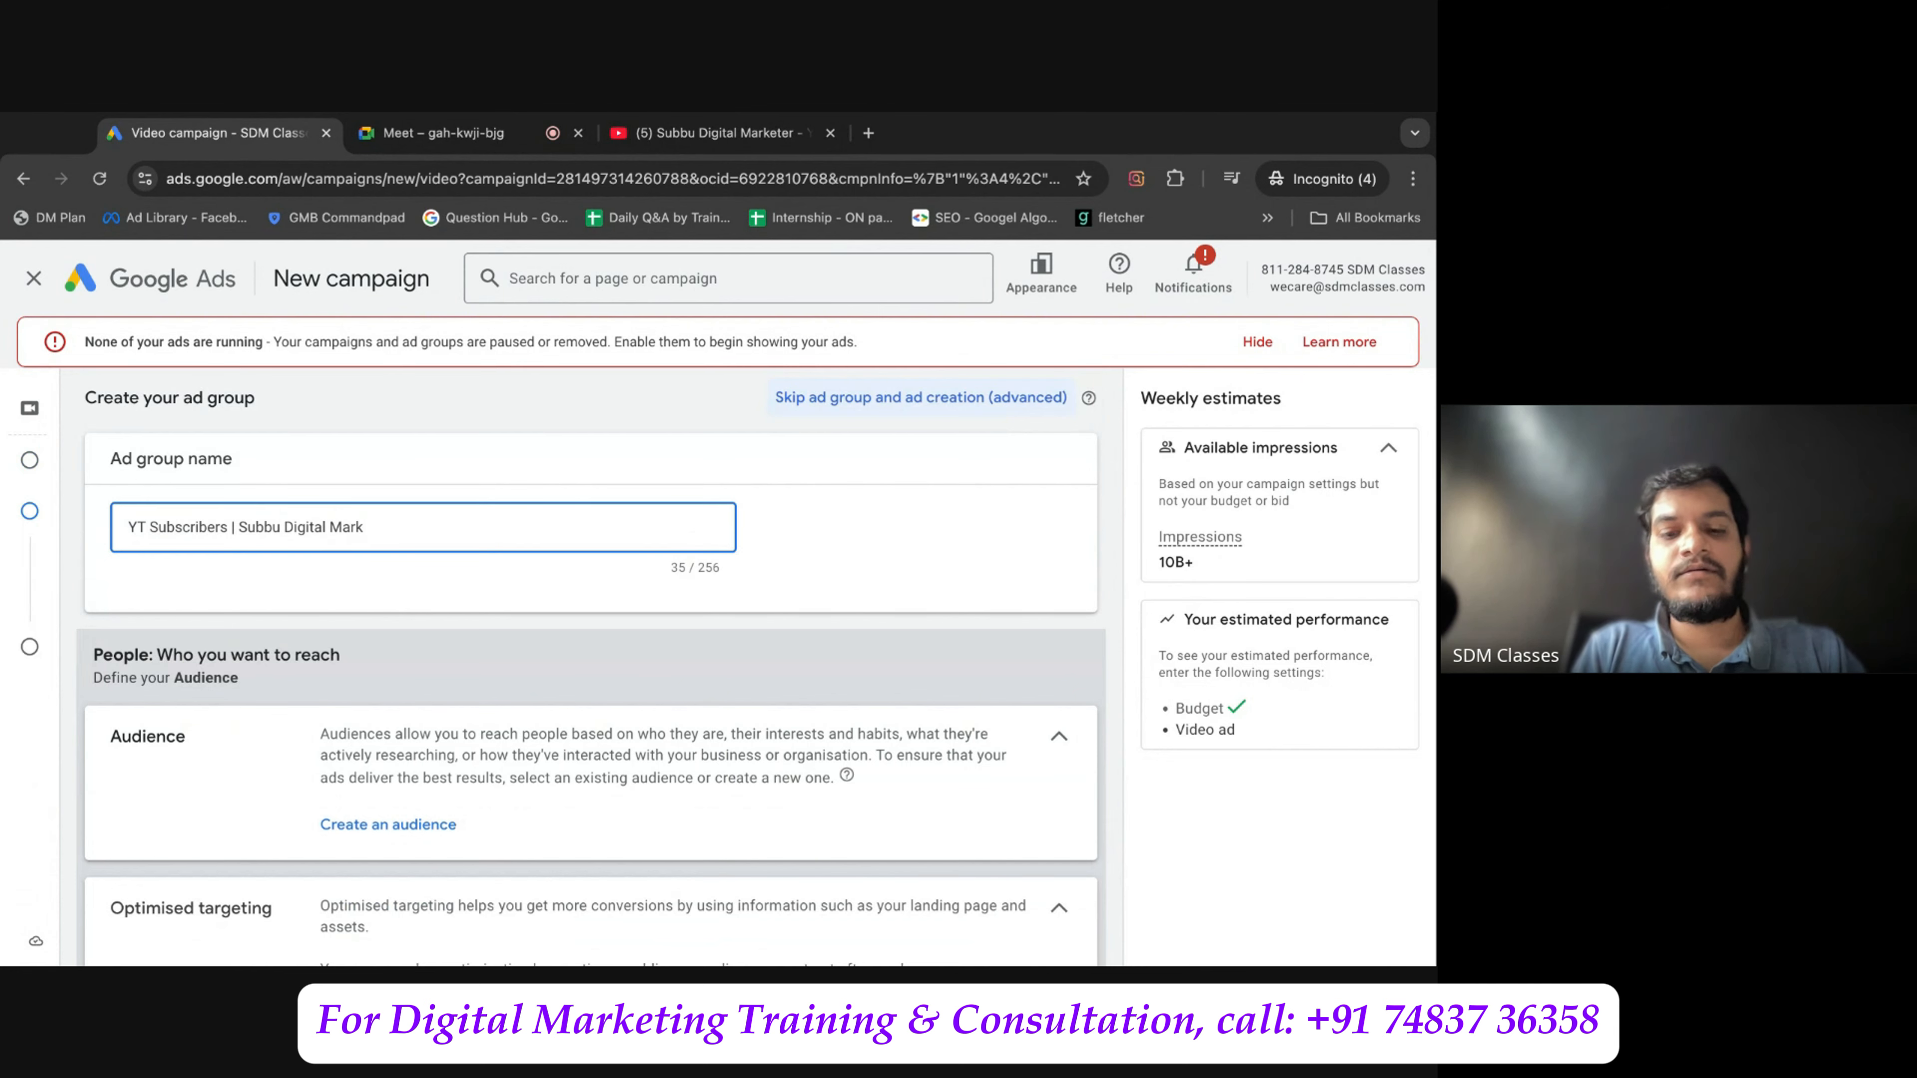
{"action": "type", "text": "eter"}
{"action": "left_click", "coordinate": [978, 557]}
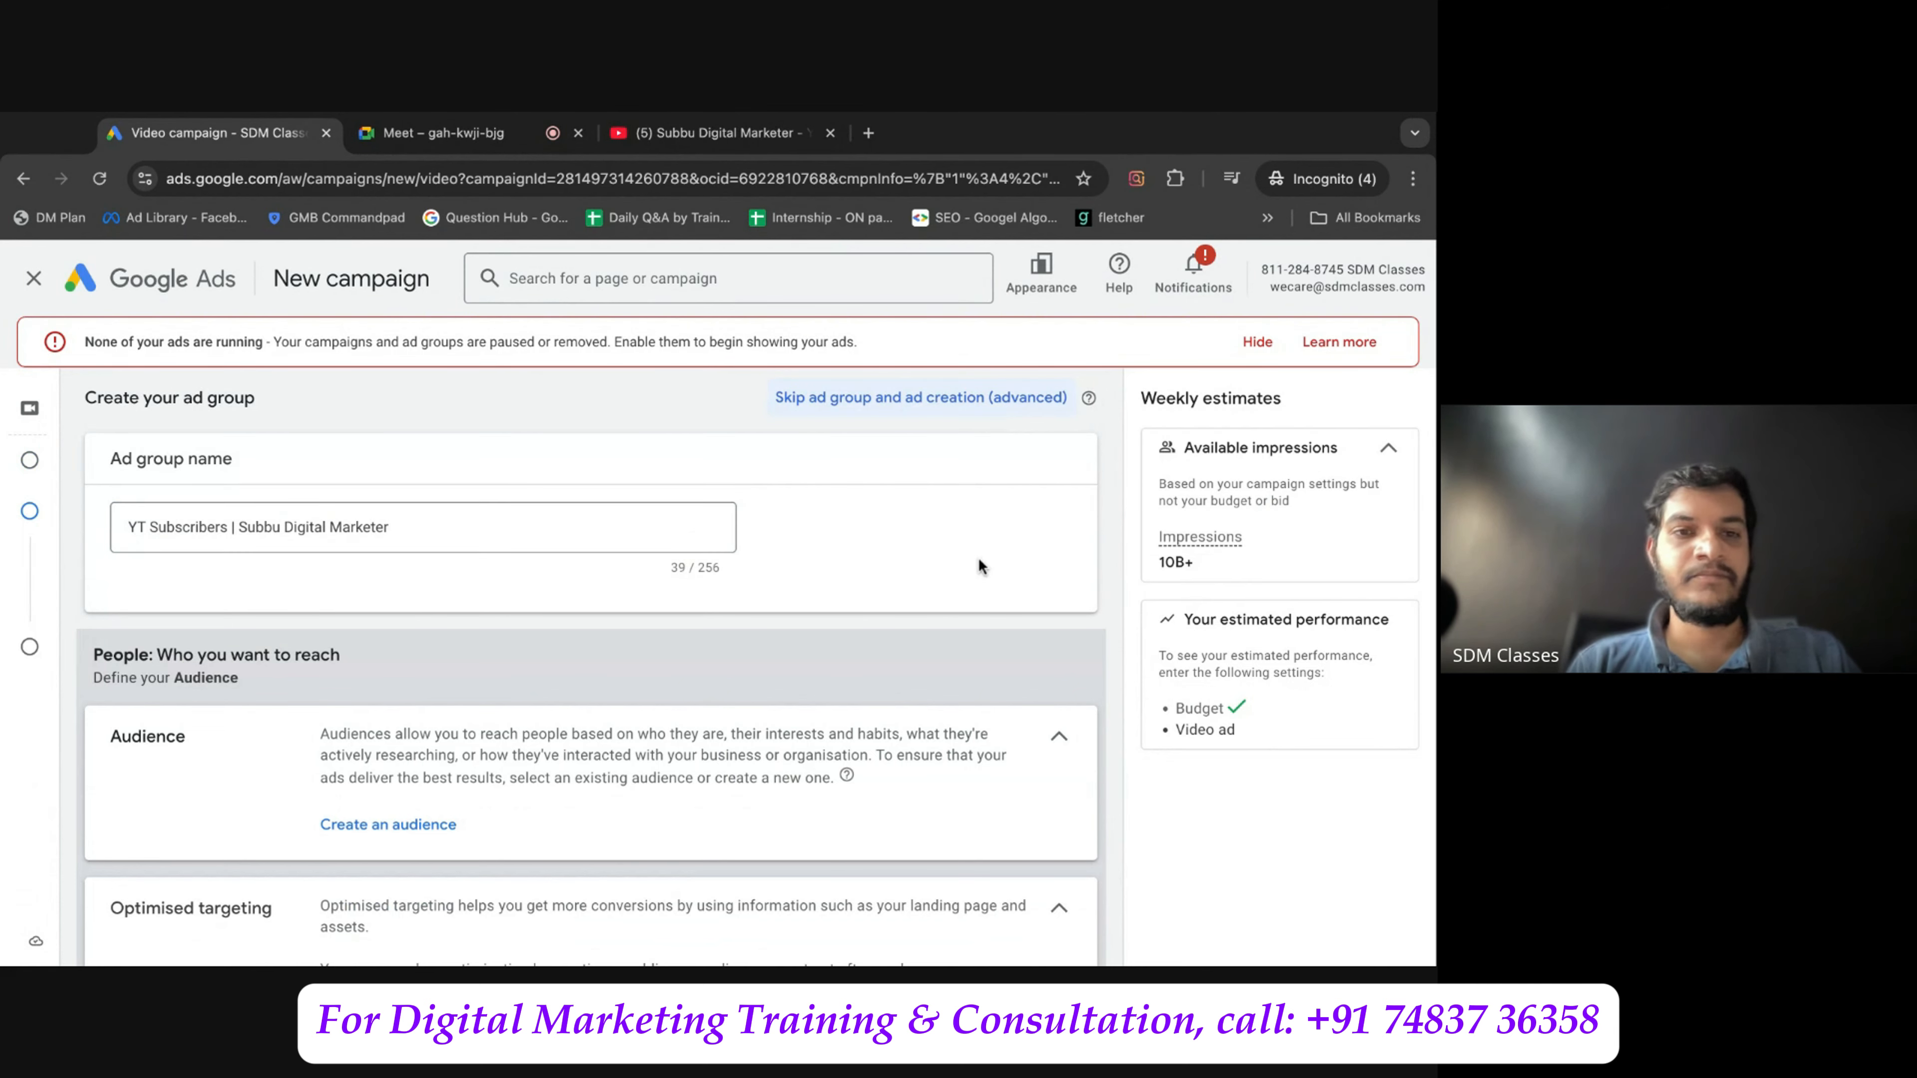
{"action": "scroll", "coordinate": [977, 557], "scroll_direction": "down", "scroll_amount": 1}
{"action": "scroll", "coordinate": [283, 560], "scroll_direction": "down", "scroll_amount": 1}
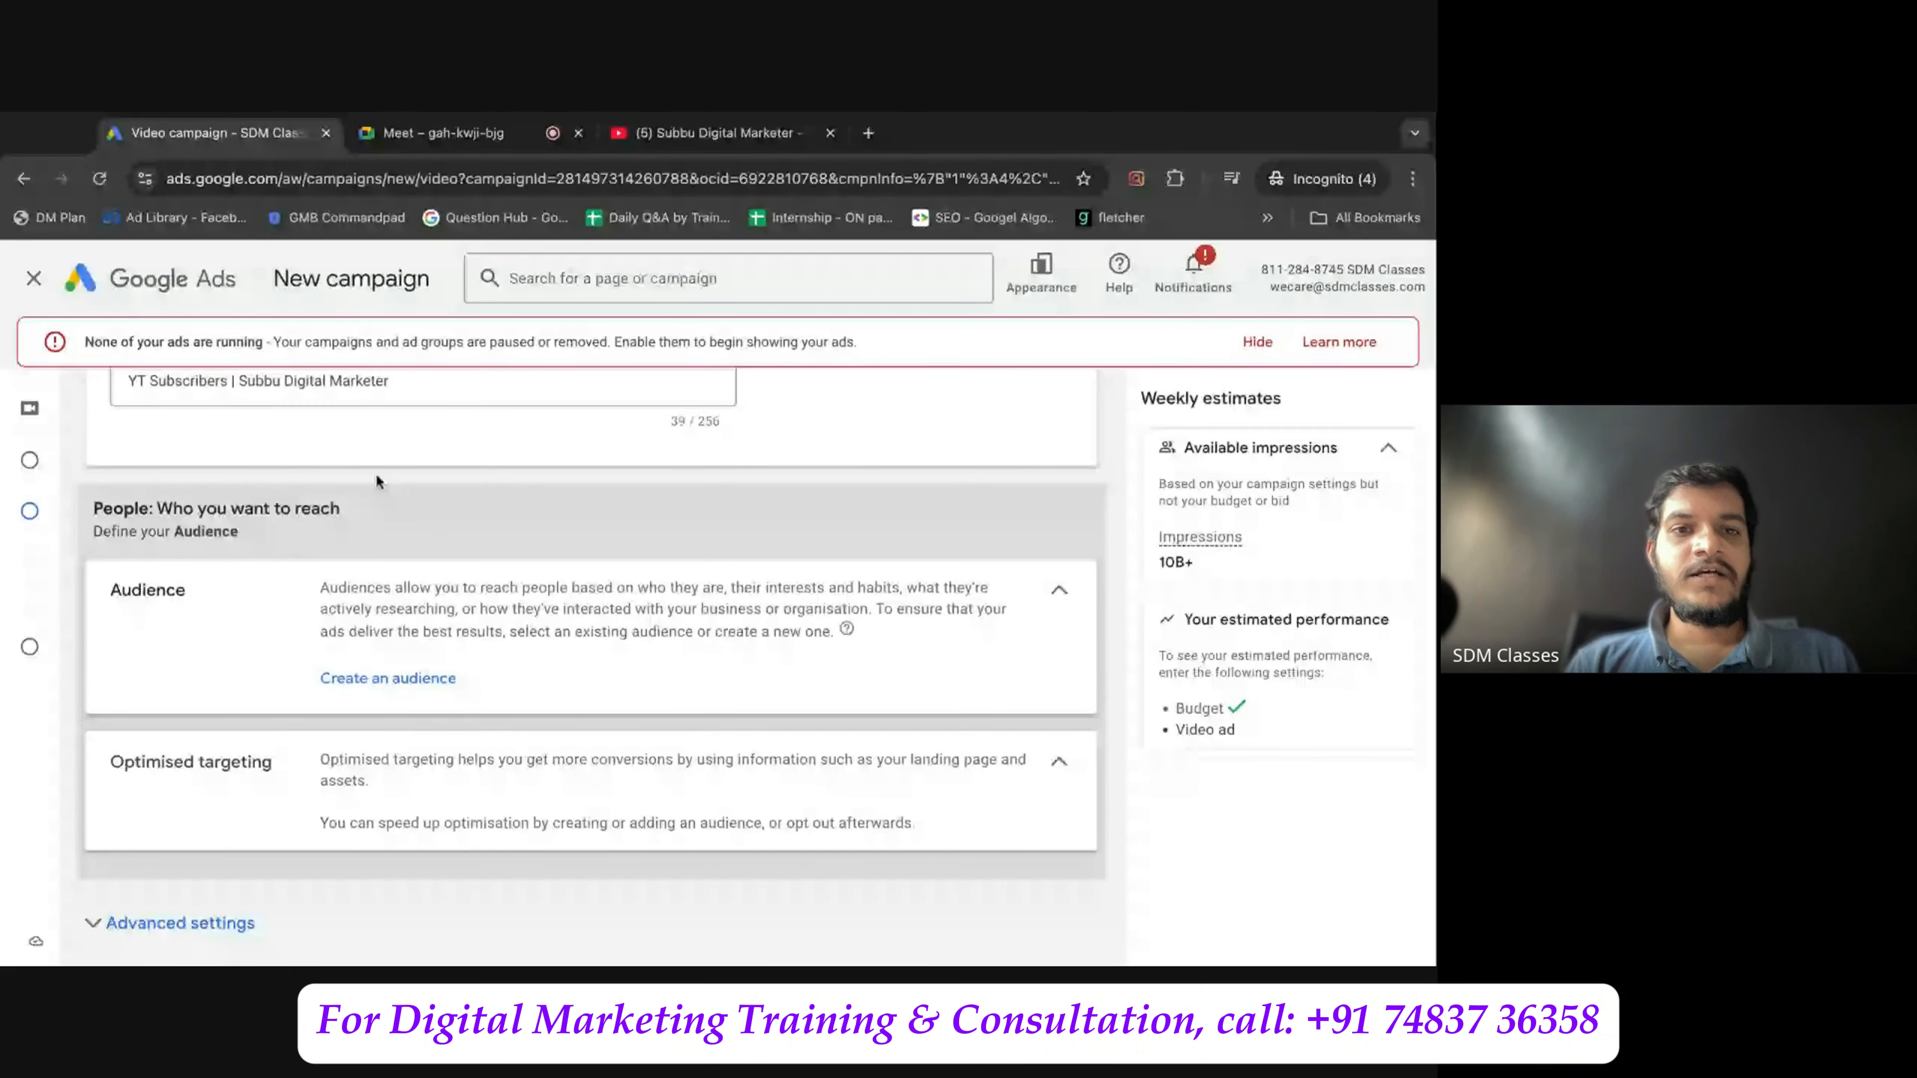
{"action": "scroll", "coordinate": [519, 465], "scroll_direction": "up", "scroll_amount": 2}
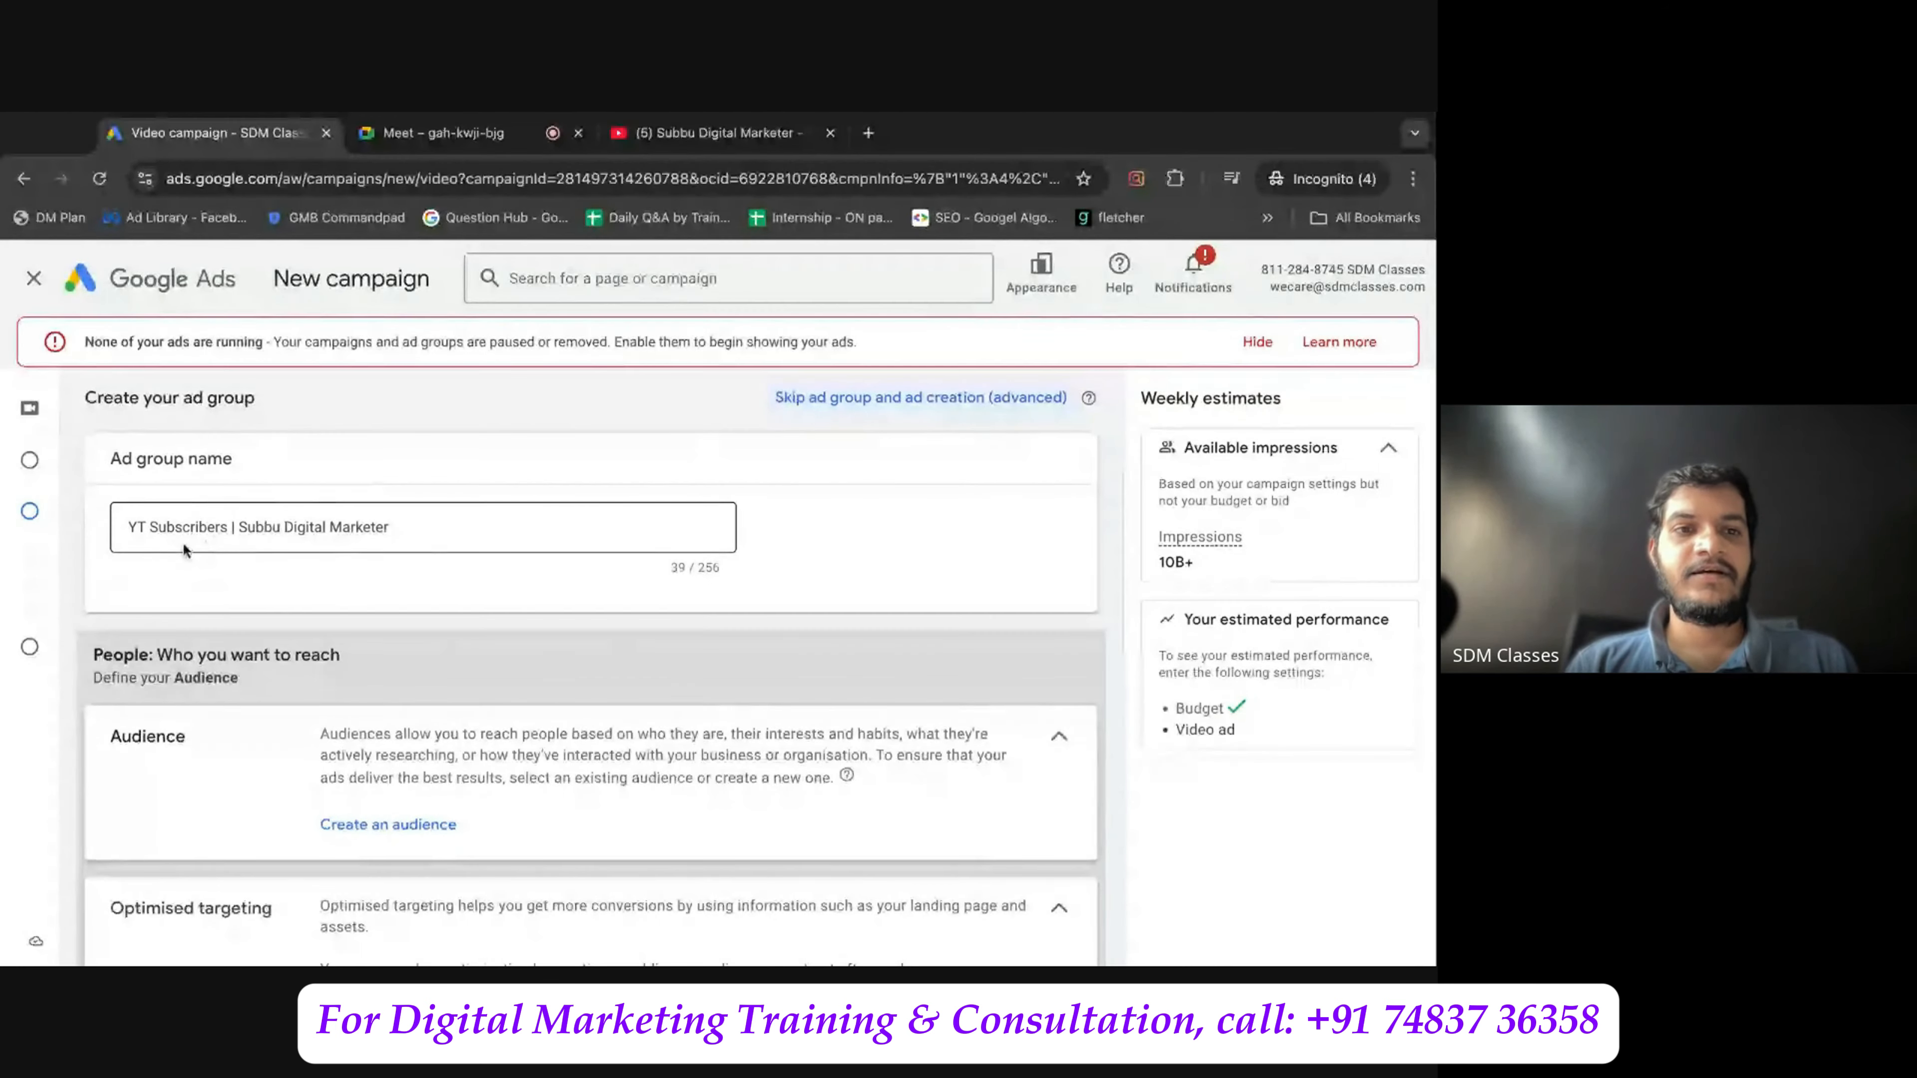
{"action": "left_click", "coordinate": [171, 586]}
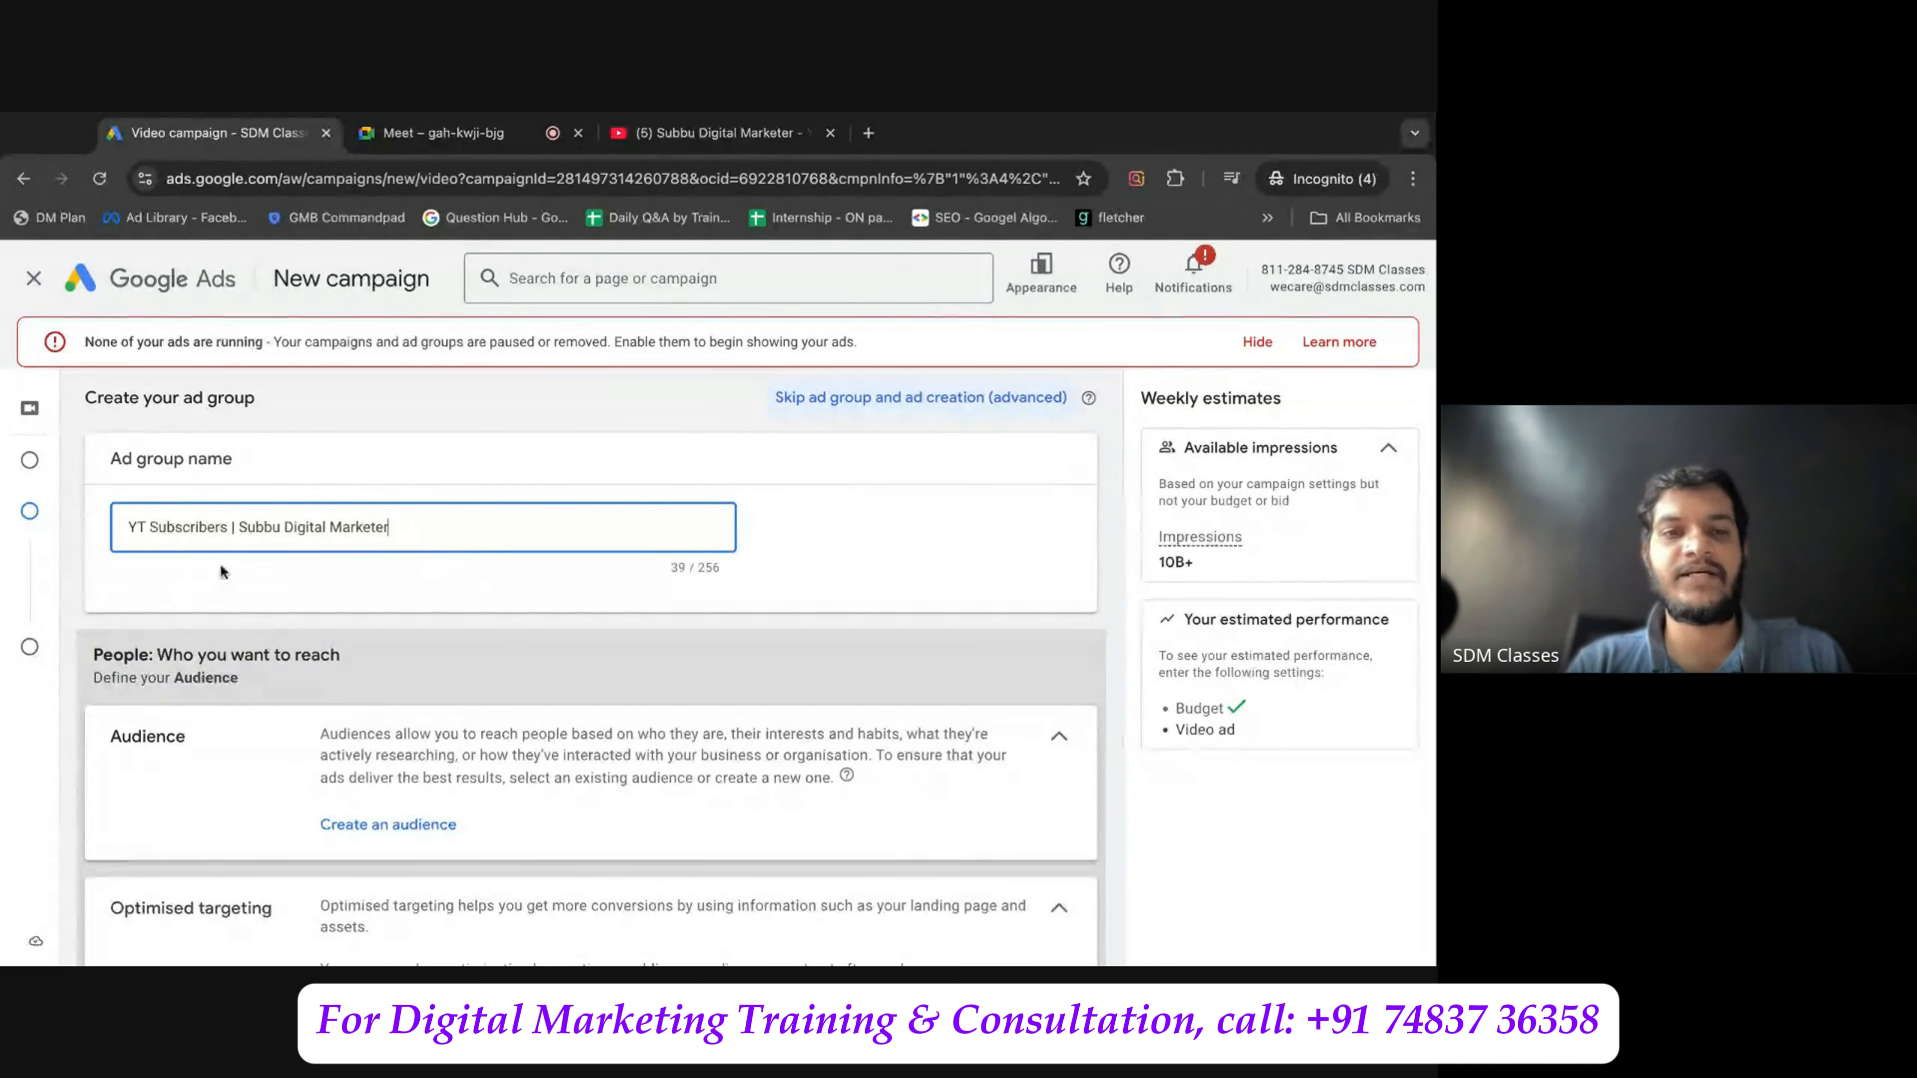
{"action": "left_click", "coordinate": [296, 577]}
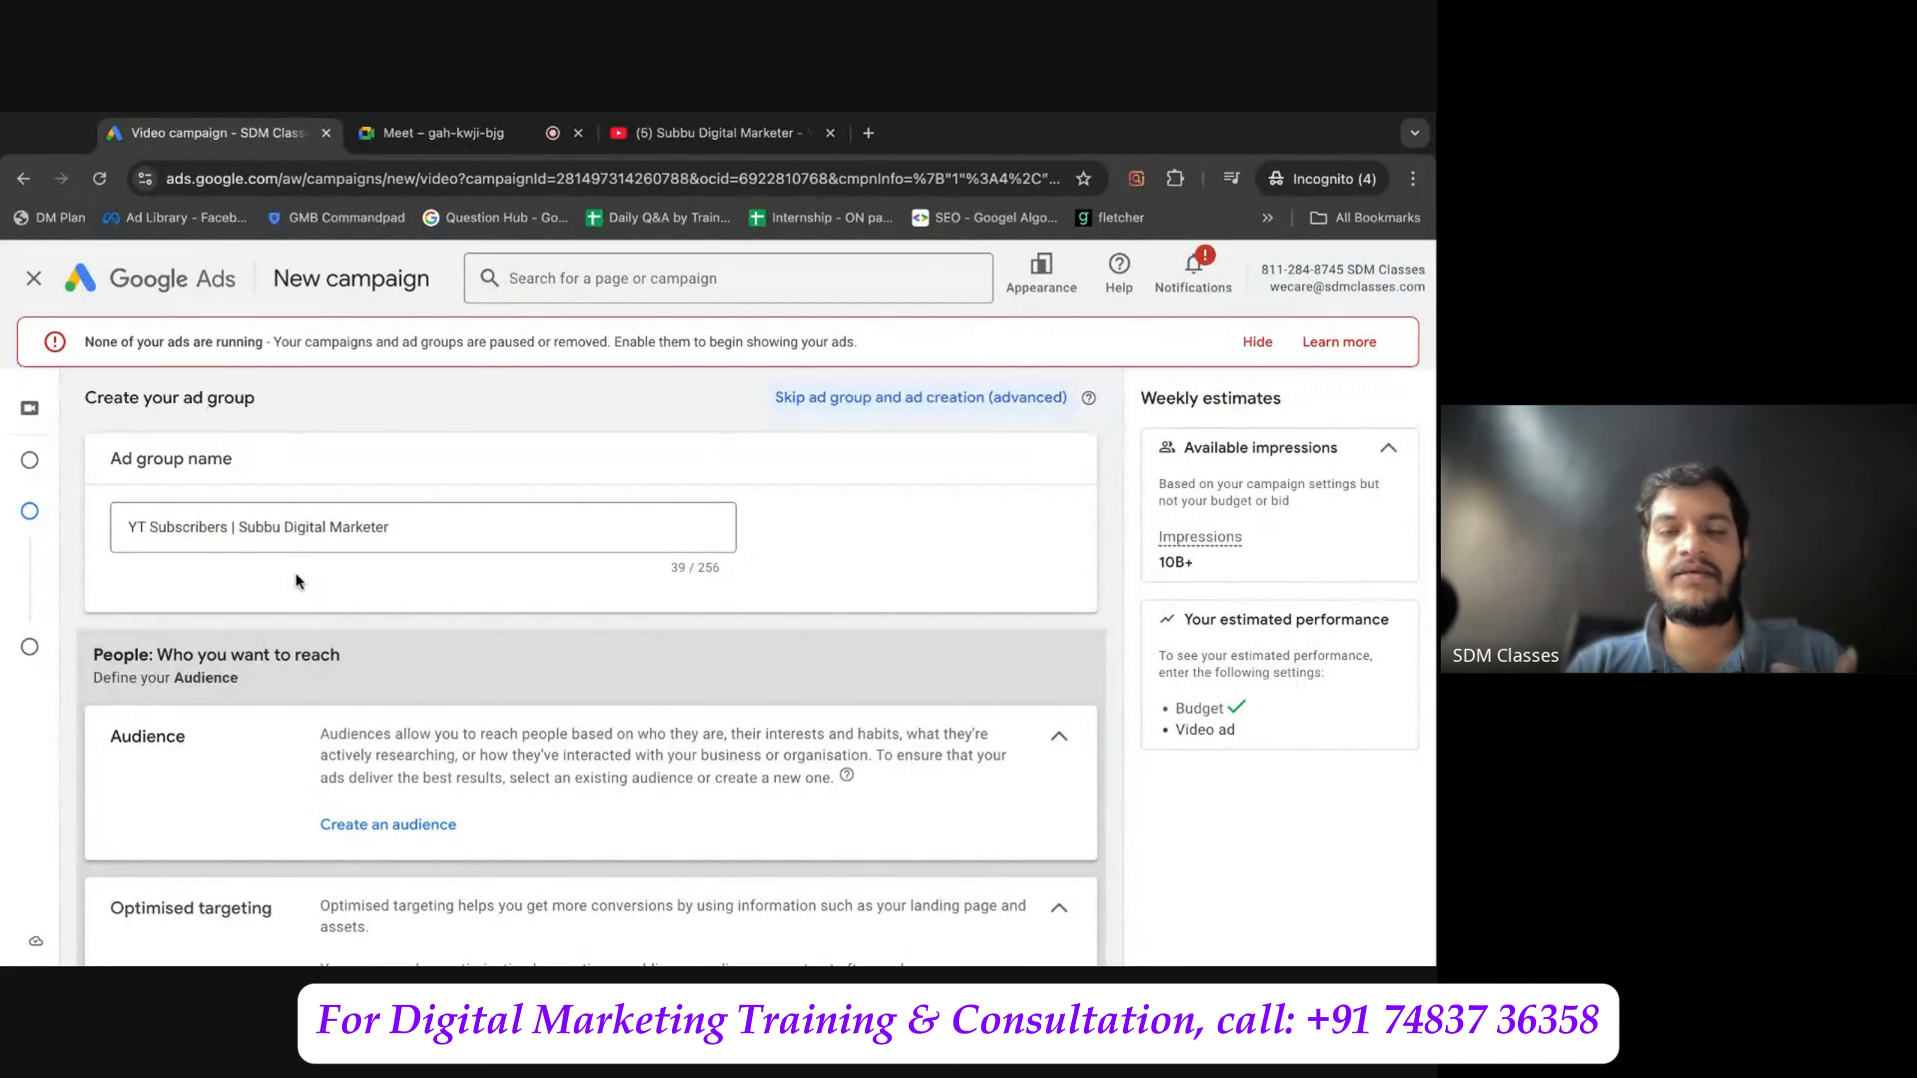
Hide the notice about no ads running and start a new audience named "Digital Marketing | 16th March 2025 | Keywords".
{"action": "scroll", "coordinate": [596, 672], "scroll_direction": "down", "scroll_amount": 2}
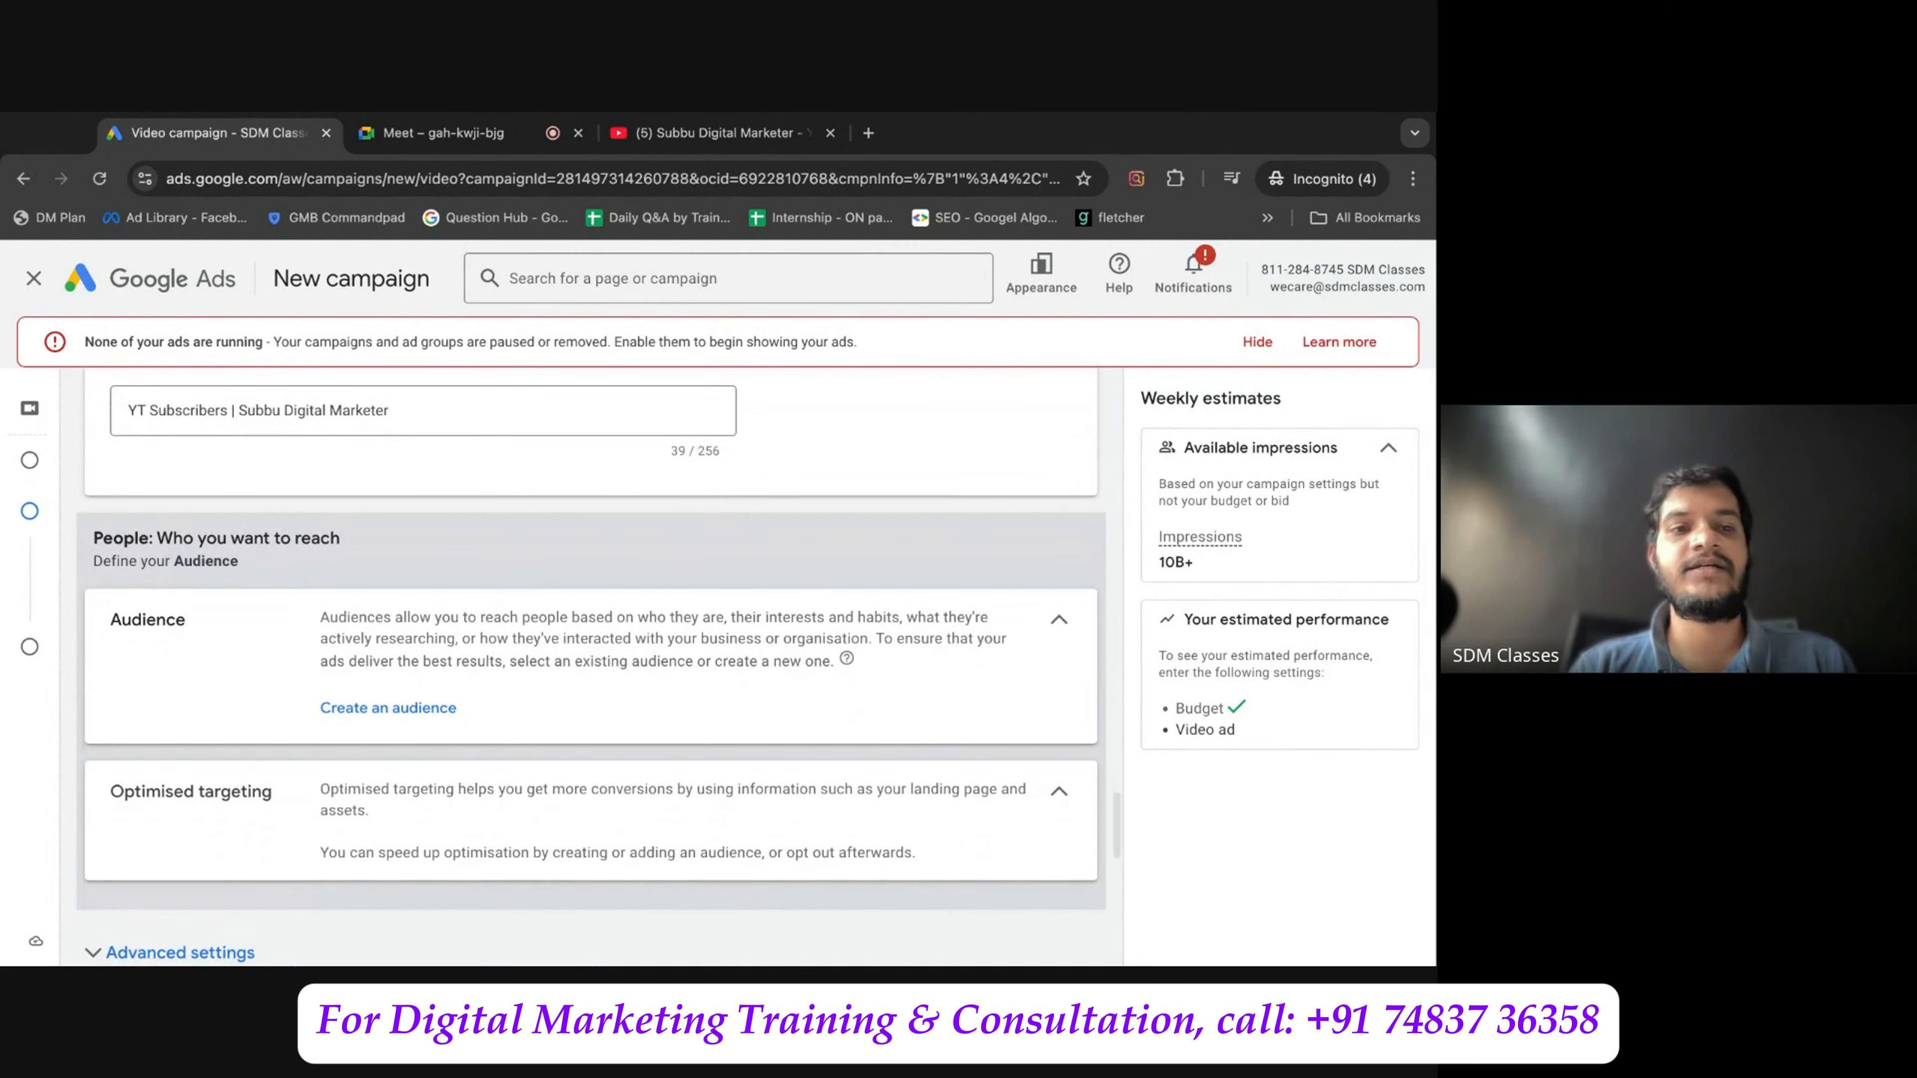
{"action": "scroll", "coordinate": [283, 659], "scroll_direction": "down", "scroll_amount": 1}
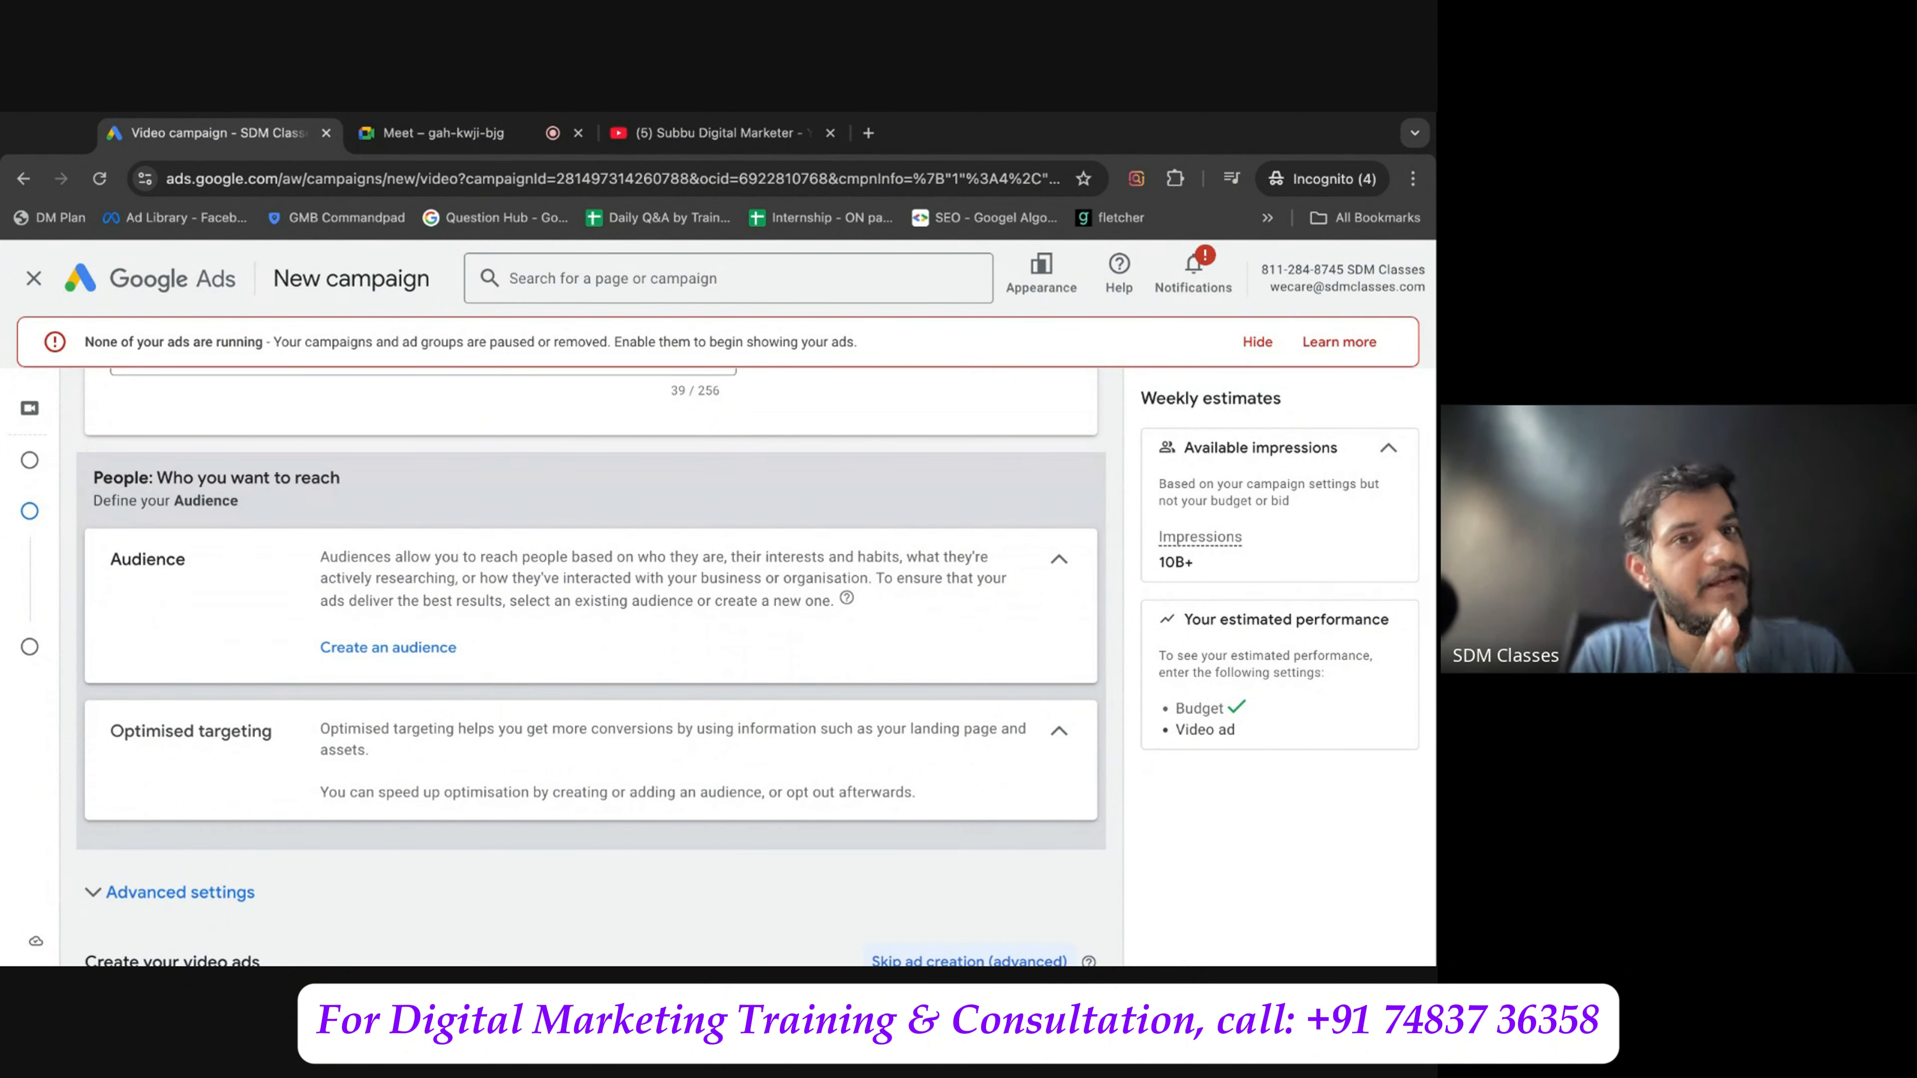
{"action": "left_click", "coordinate": [1257, 341]}
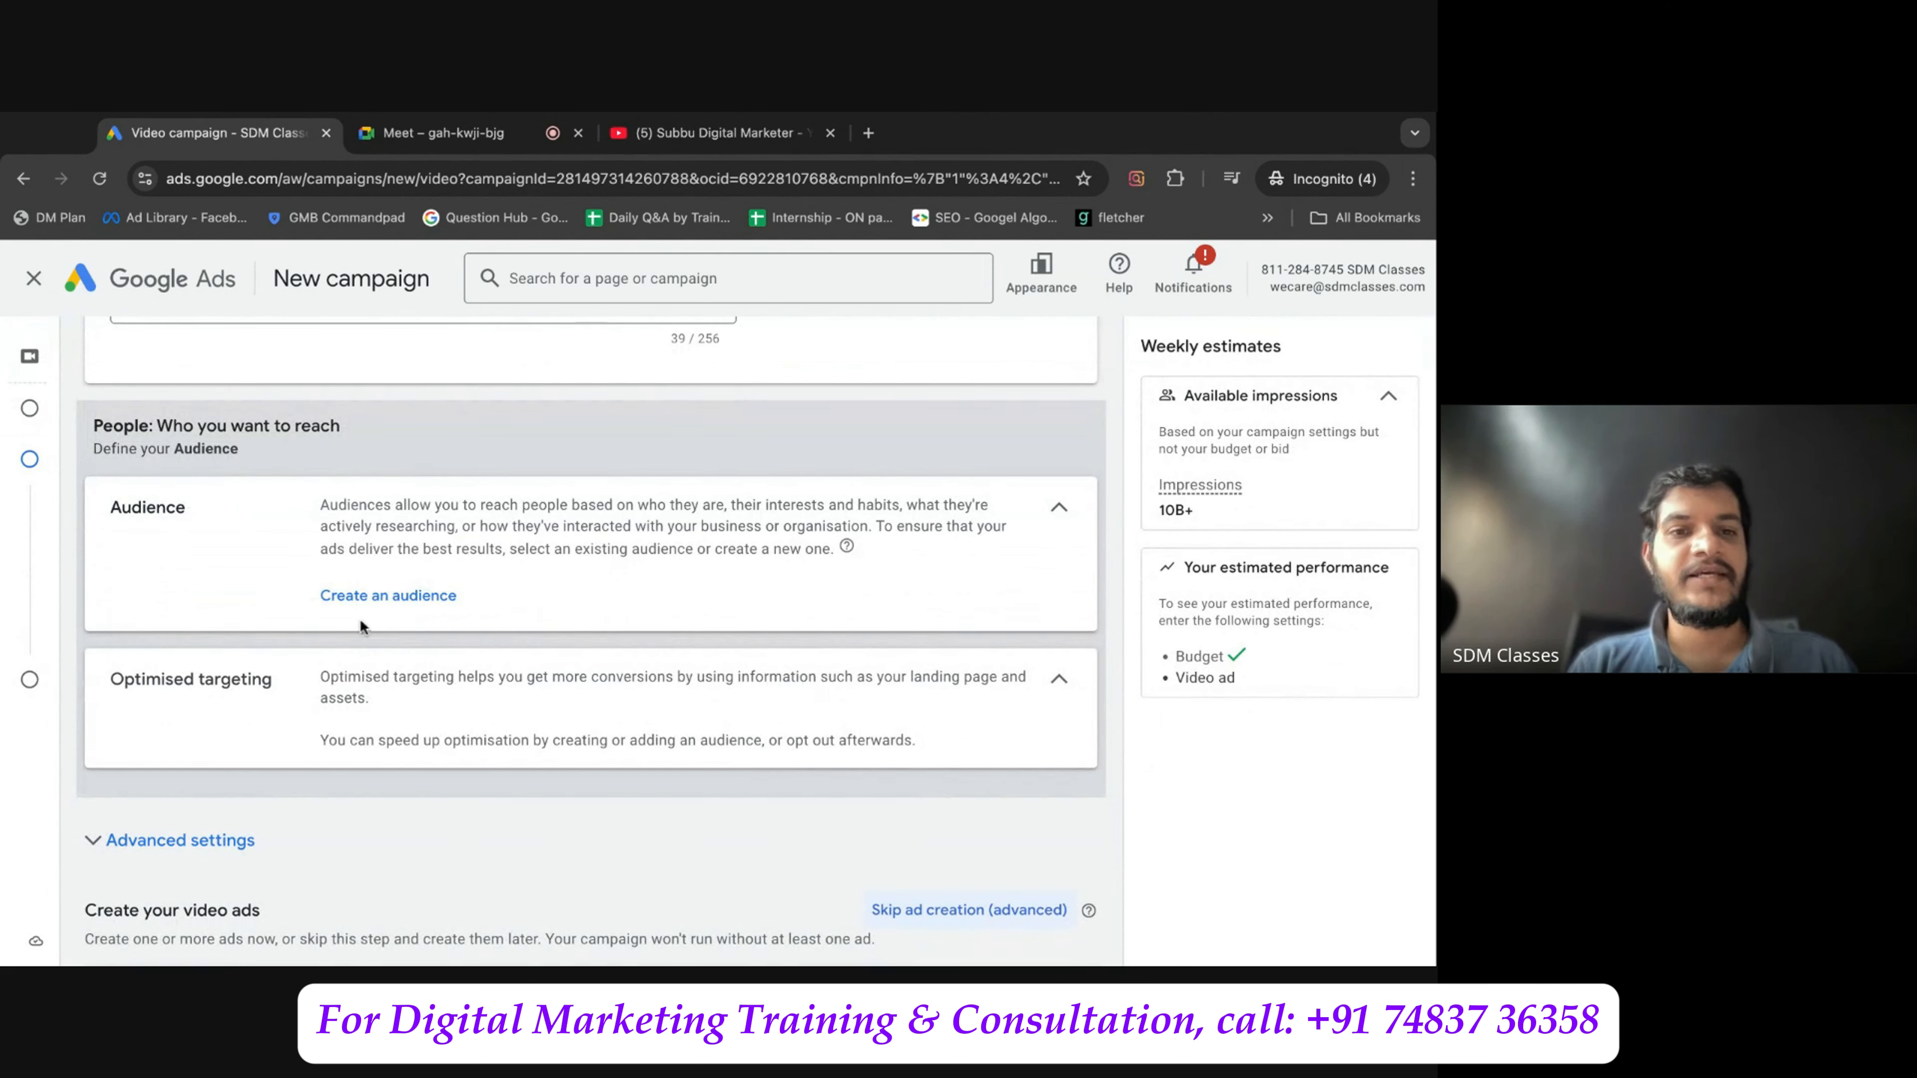
{"action": "left_click", "coordinate": [400, 598]}
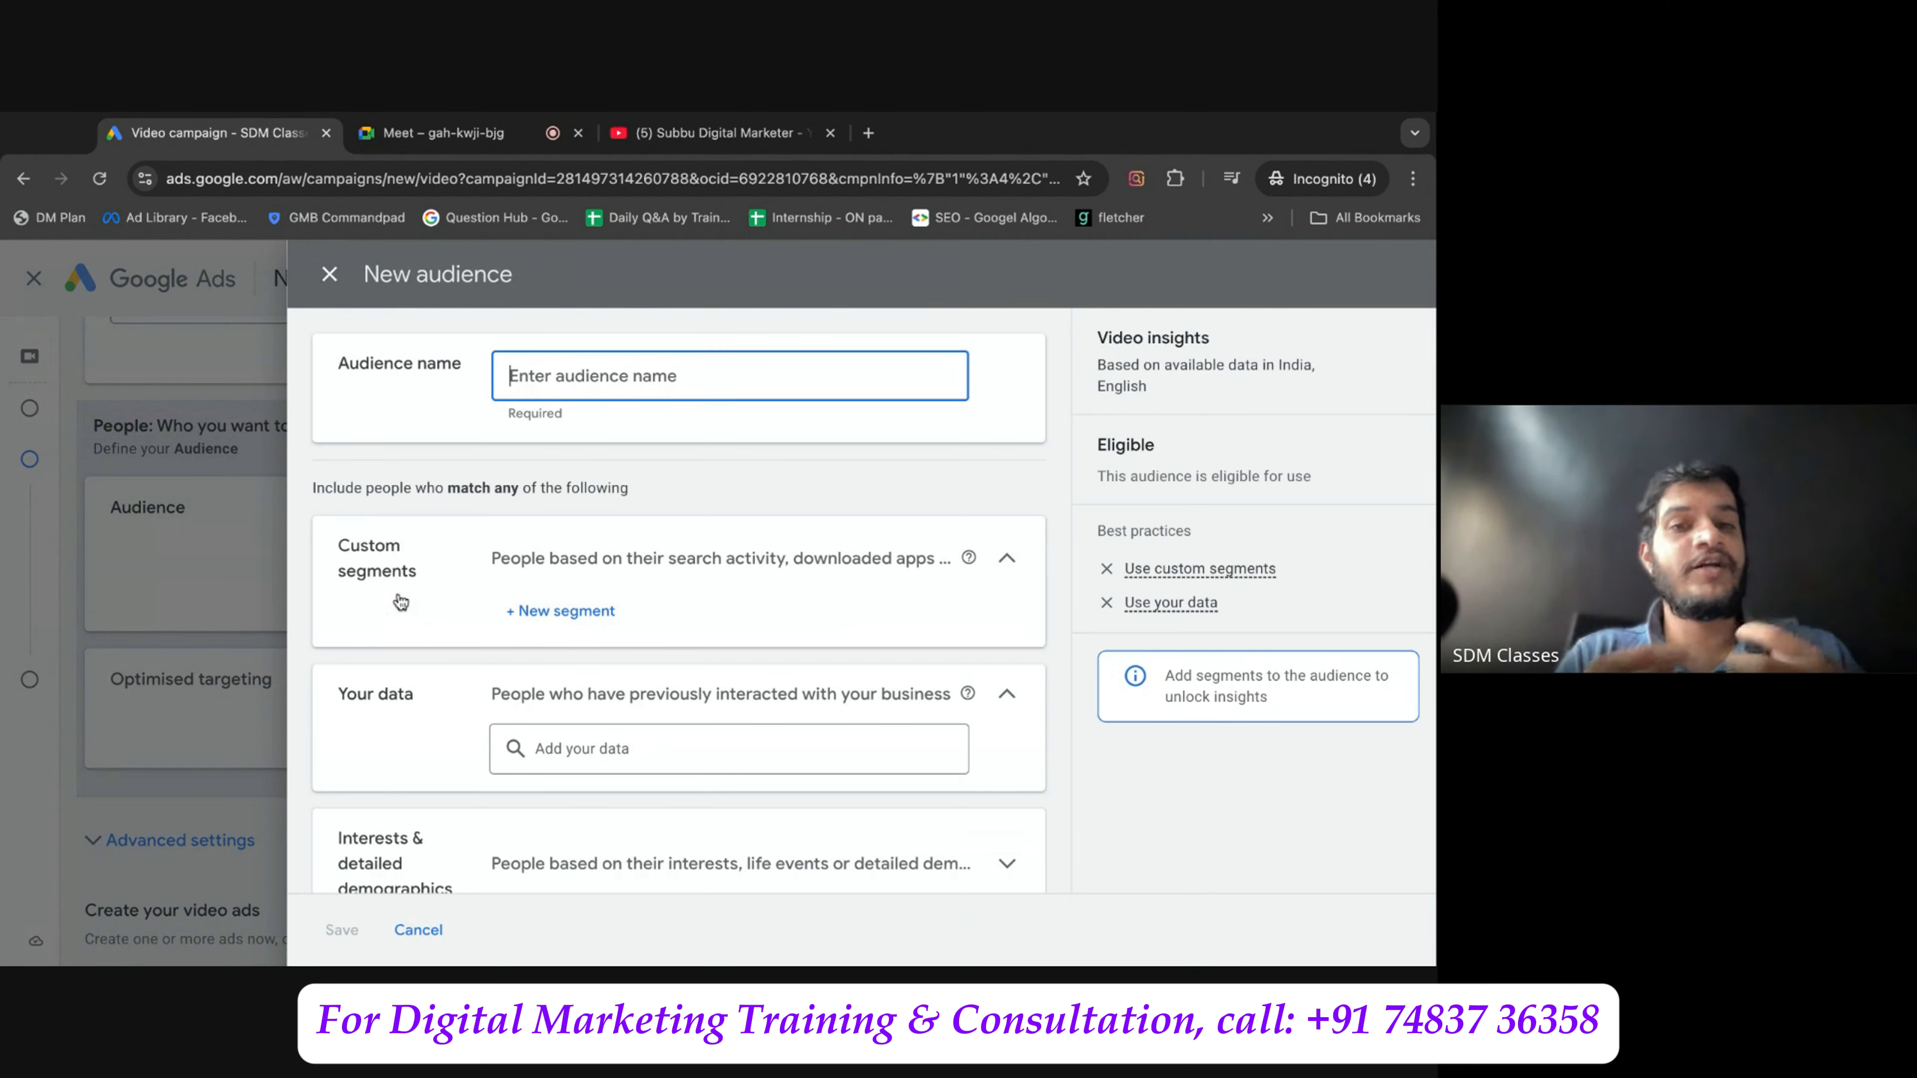
{"action": "left_click", "coordinate": [448, 403]}
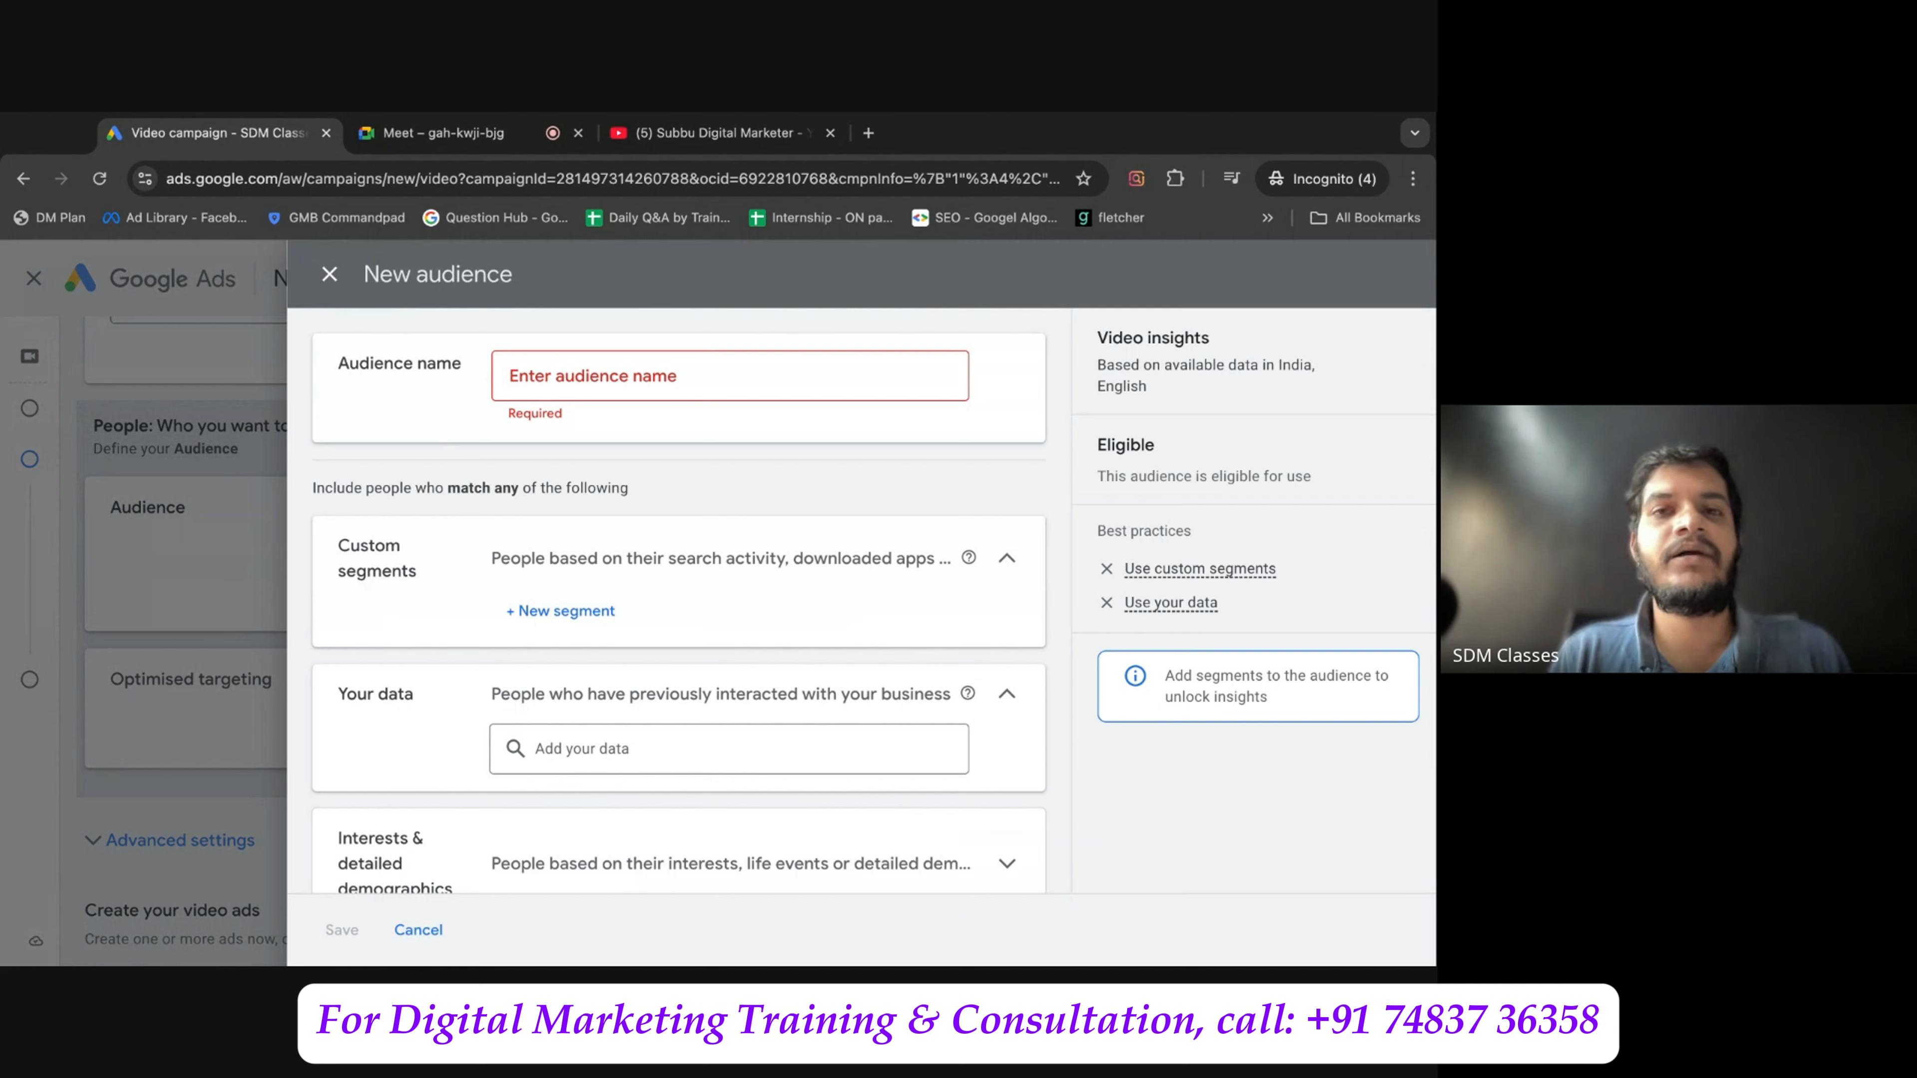
{"action": "left_click", "coordinate": [565, 375]}
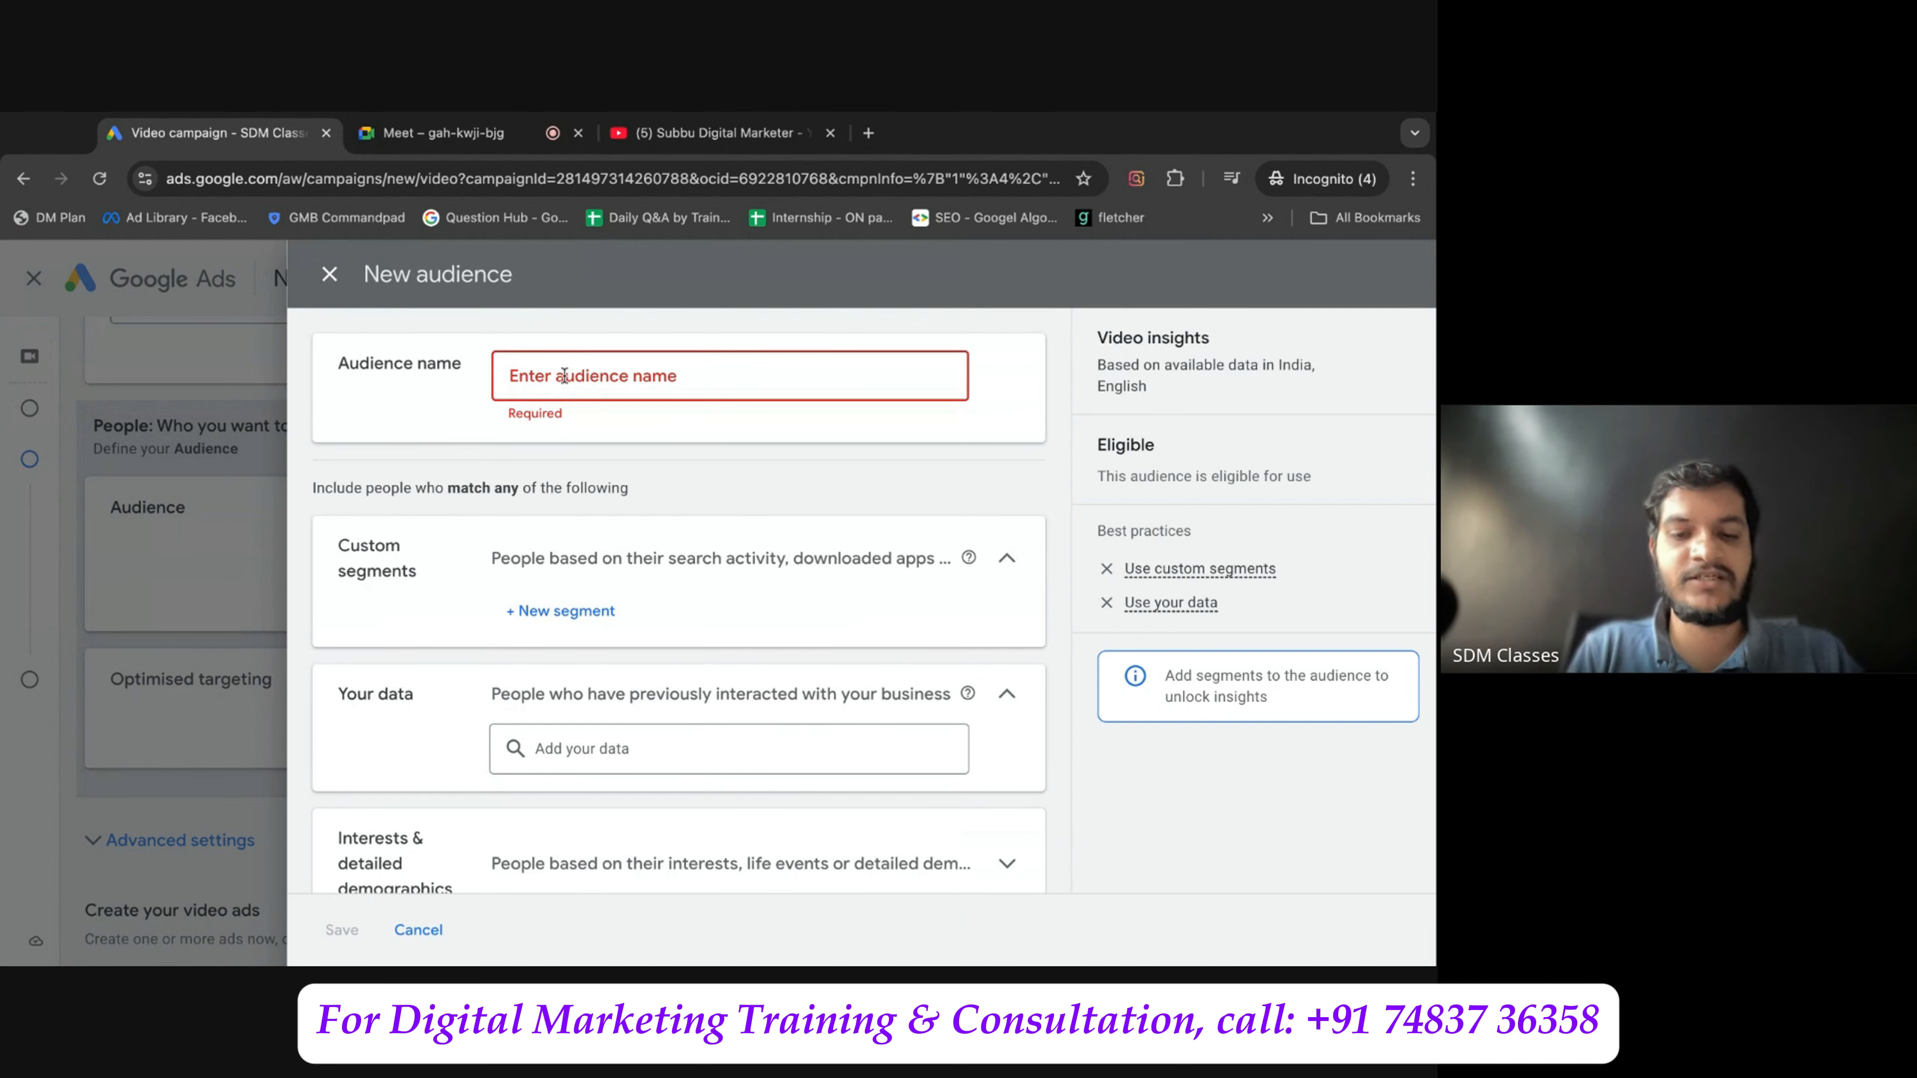
{"action": "type", "text": "Digital Marke"}
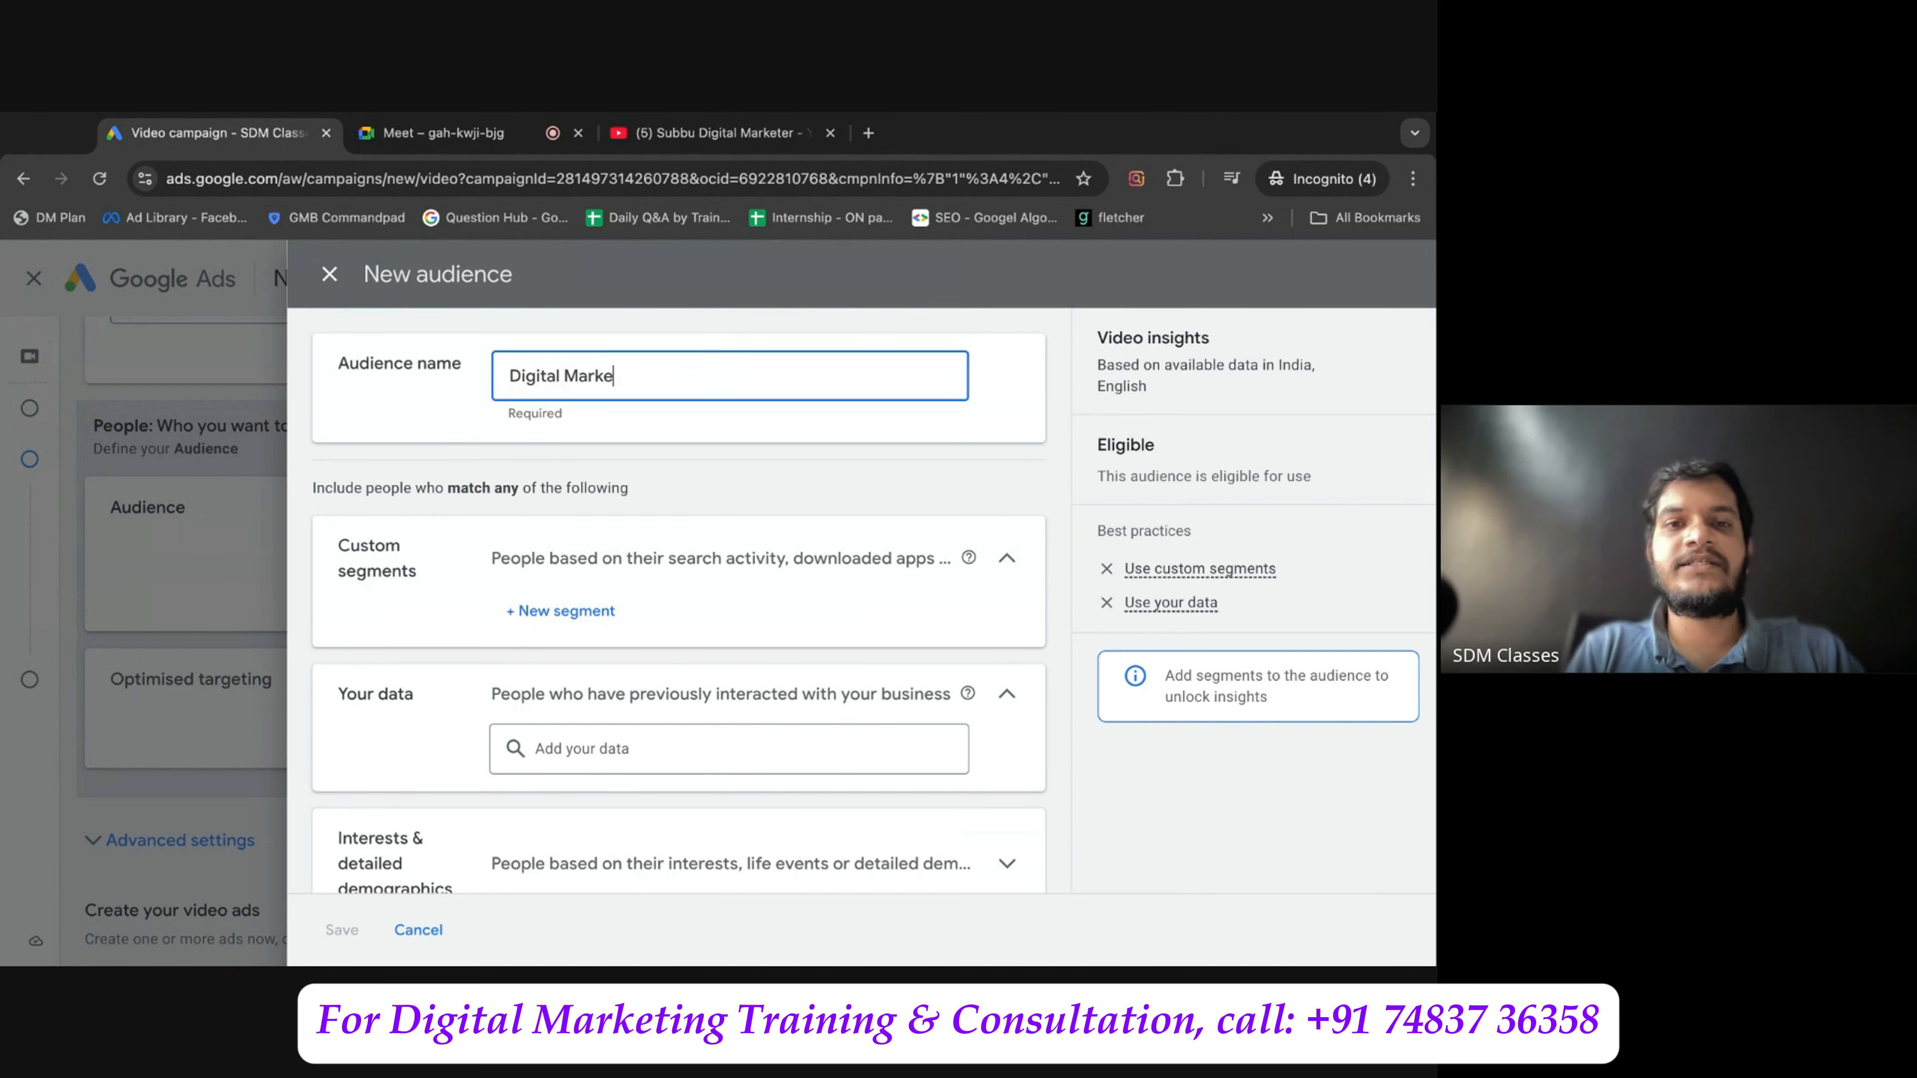
{"action": "type", "text": "ting |"}
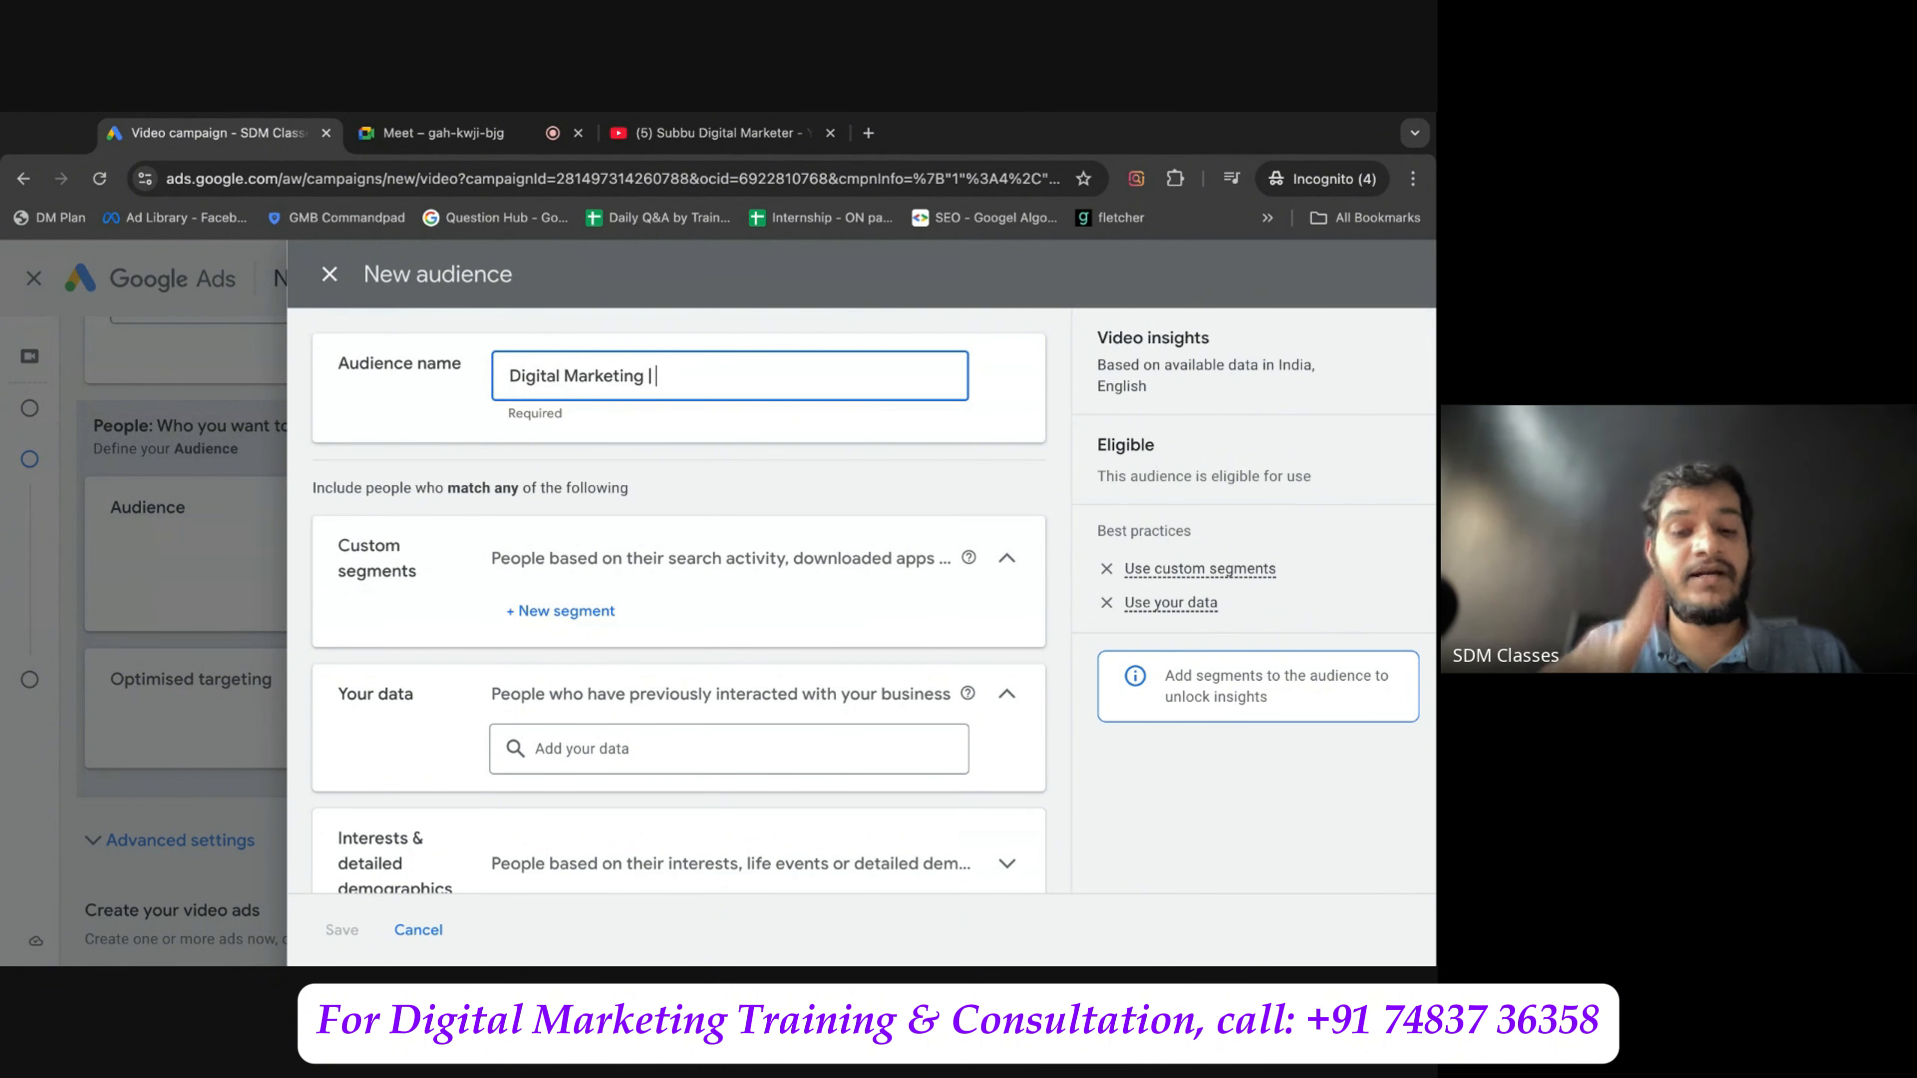
{"action": "type", "text": " 16th March 2025"}
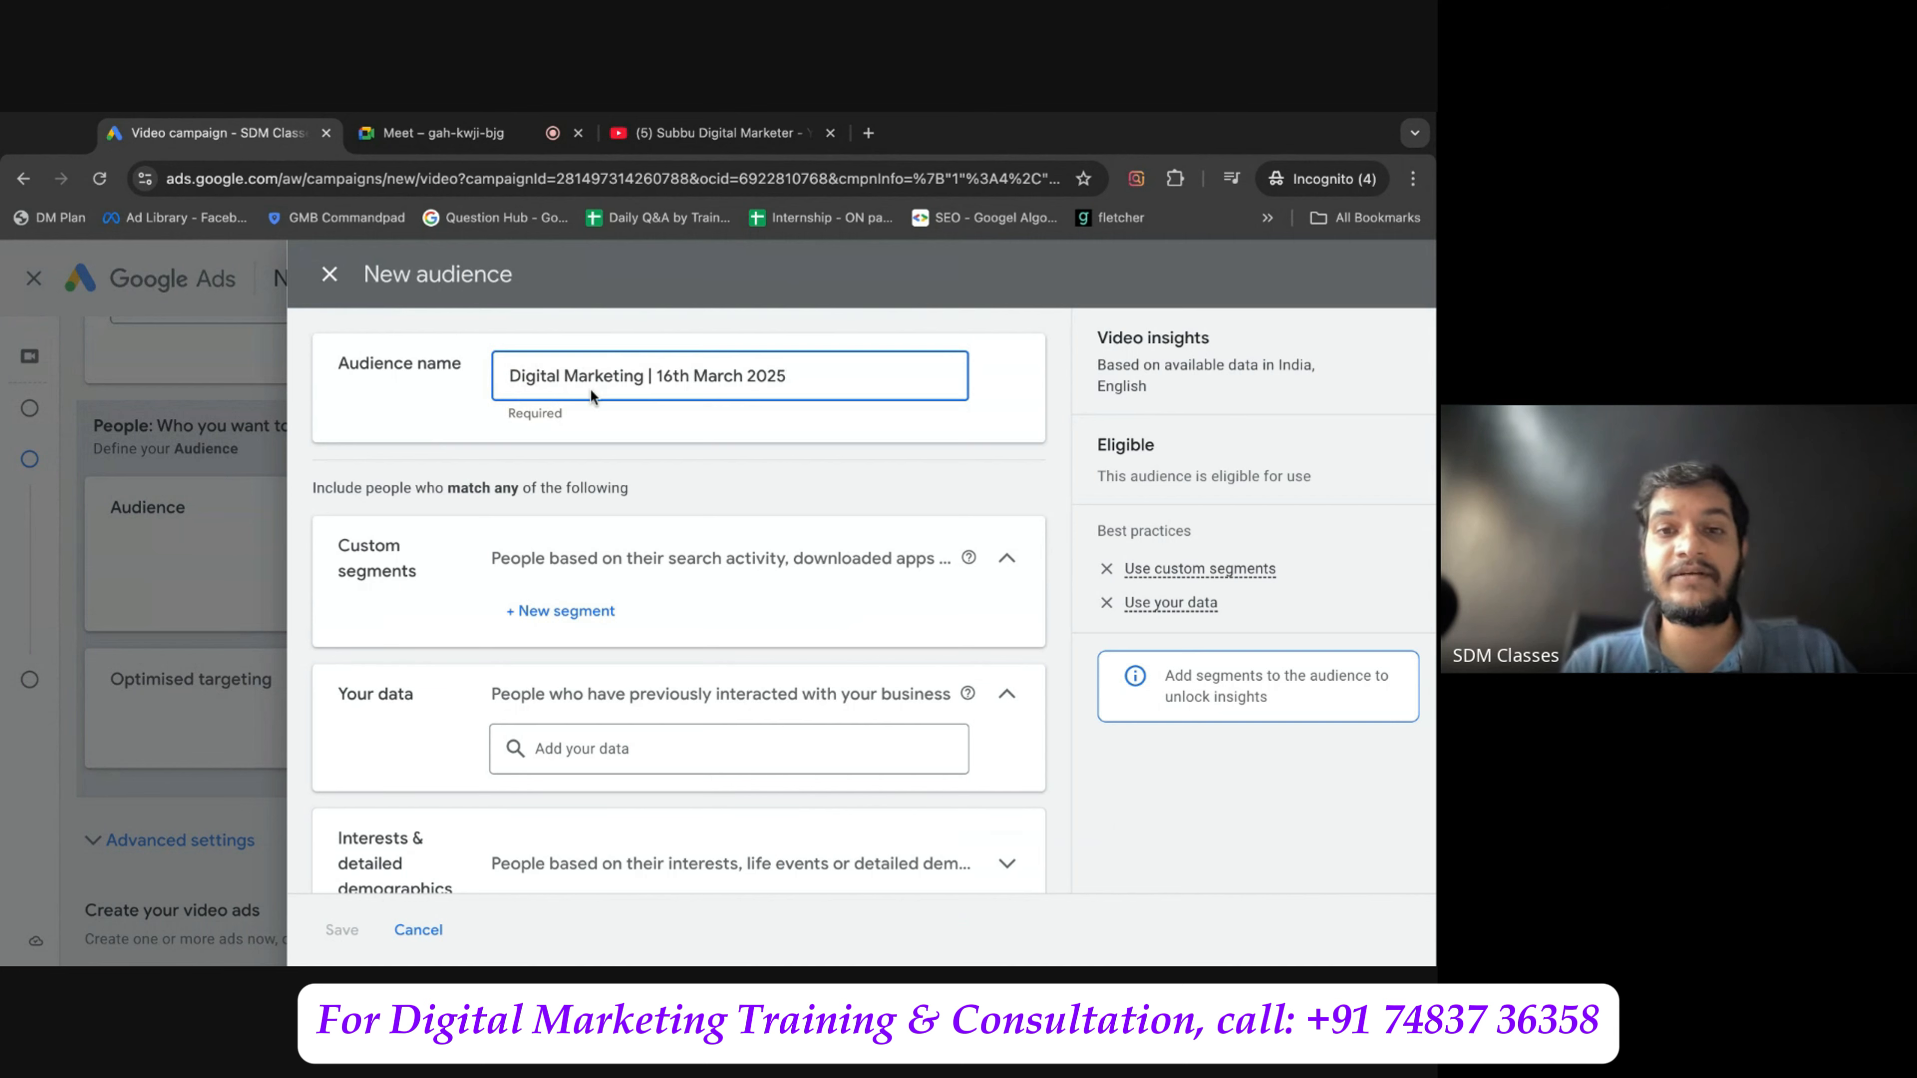
{"action": "type", "text": " |"}
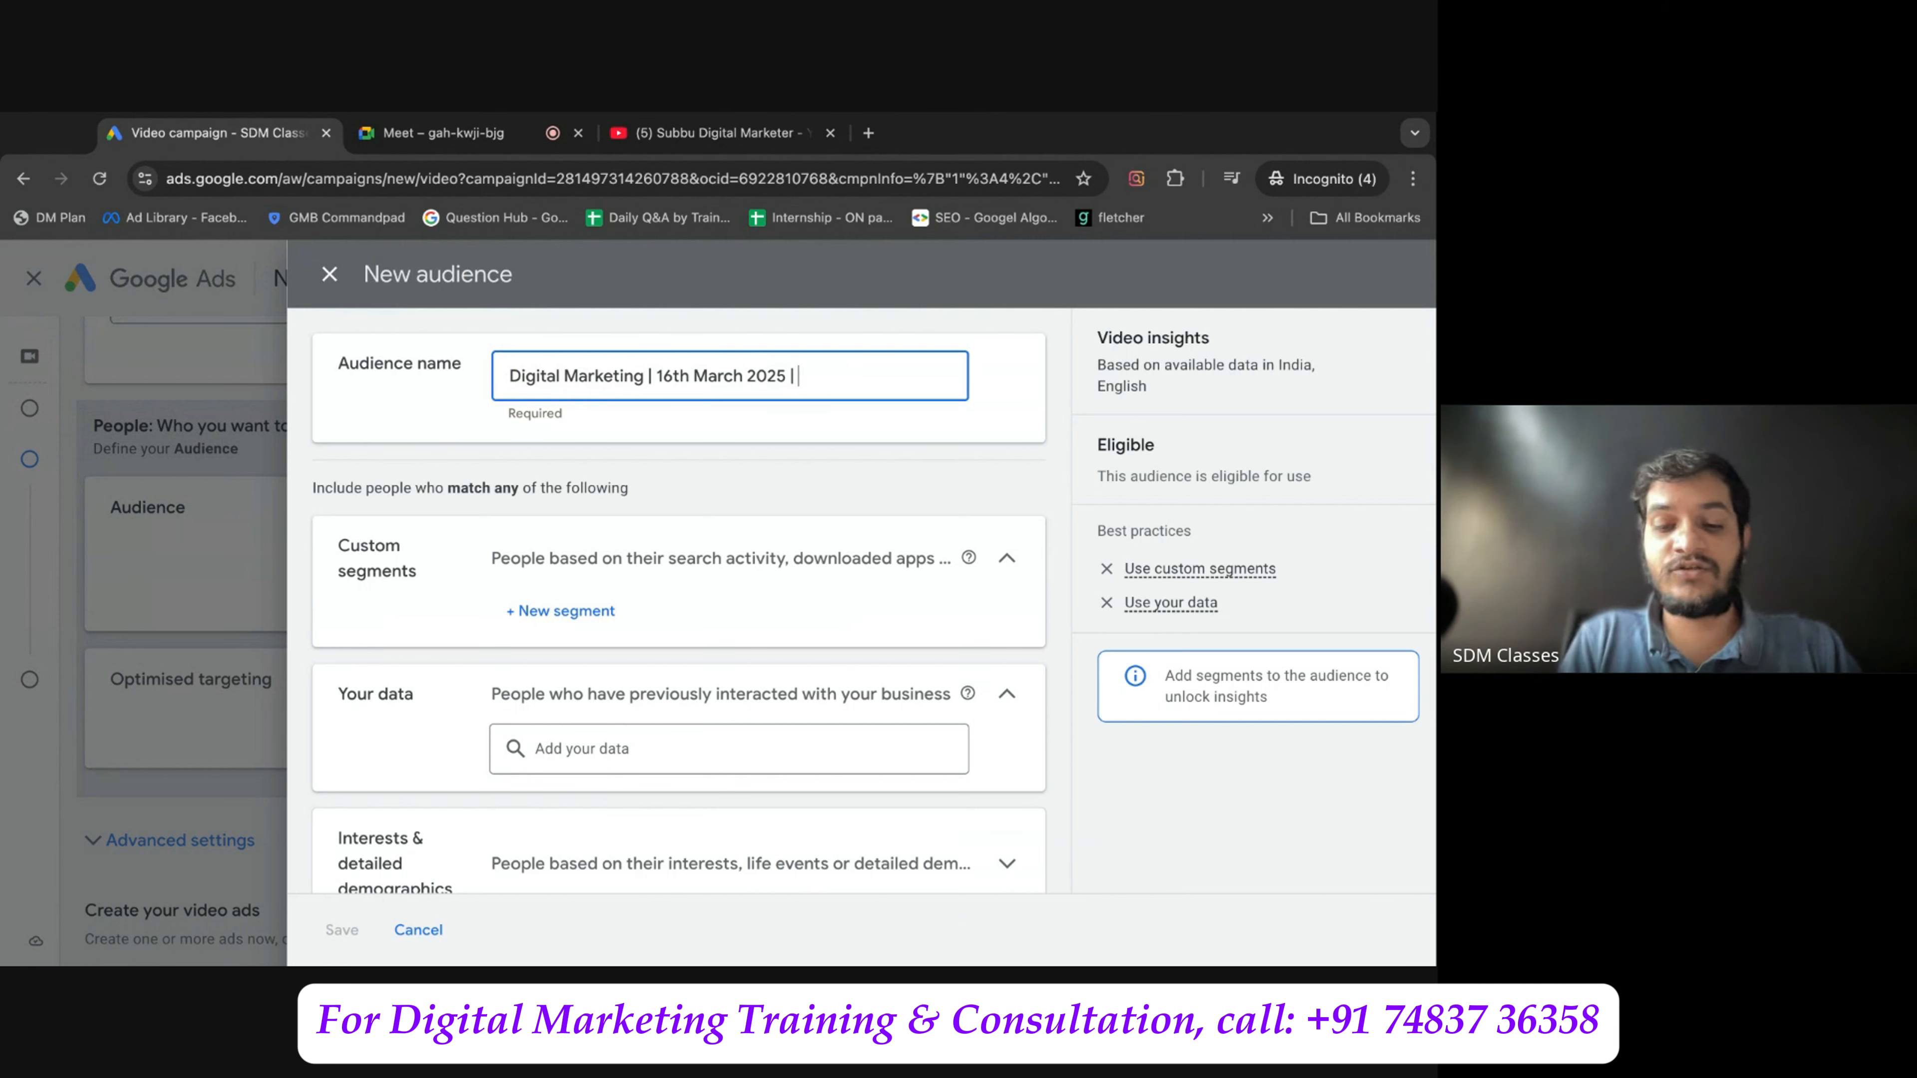
{"action": "type", "text": "Keywords"}
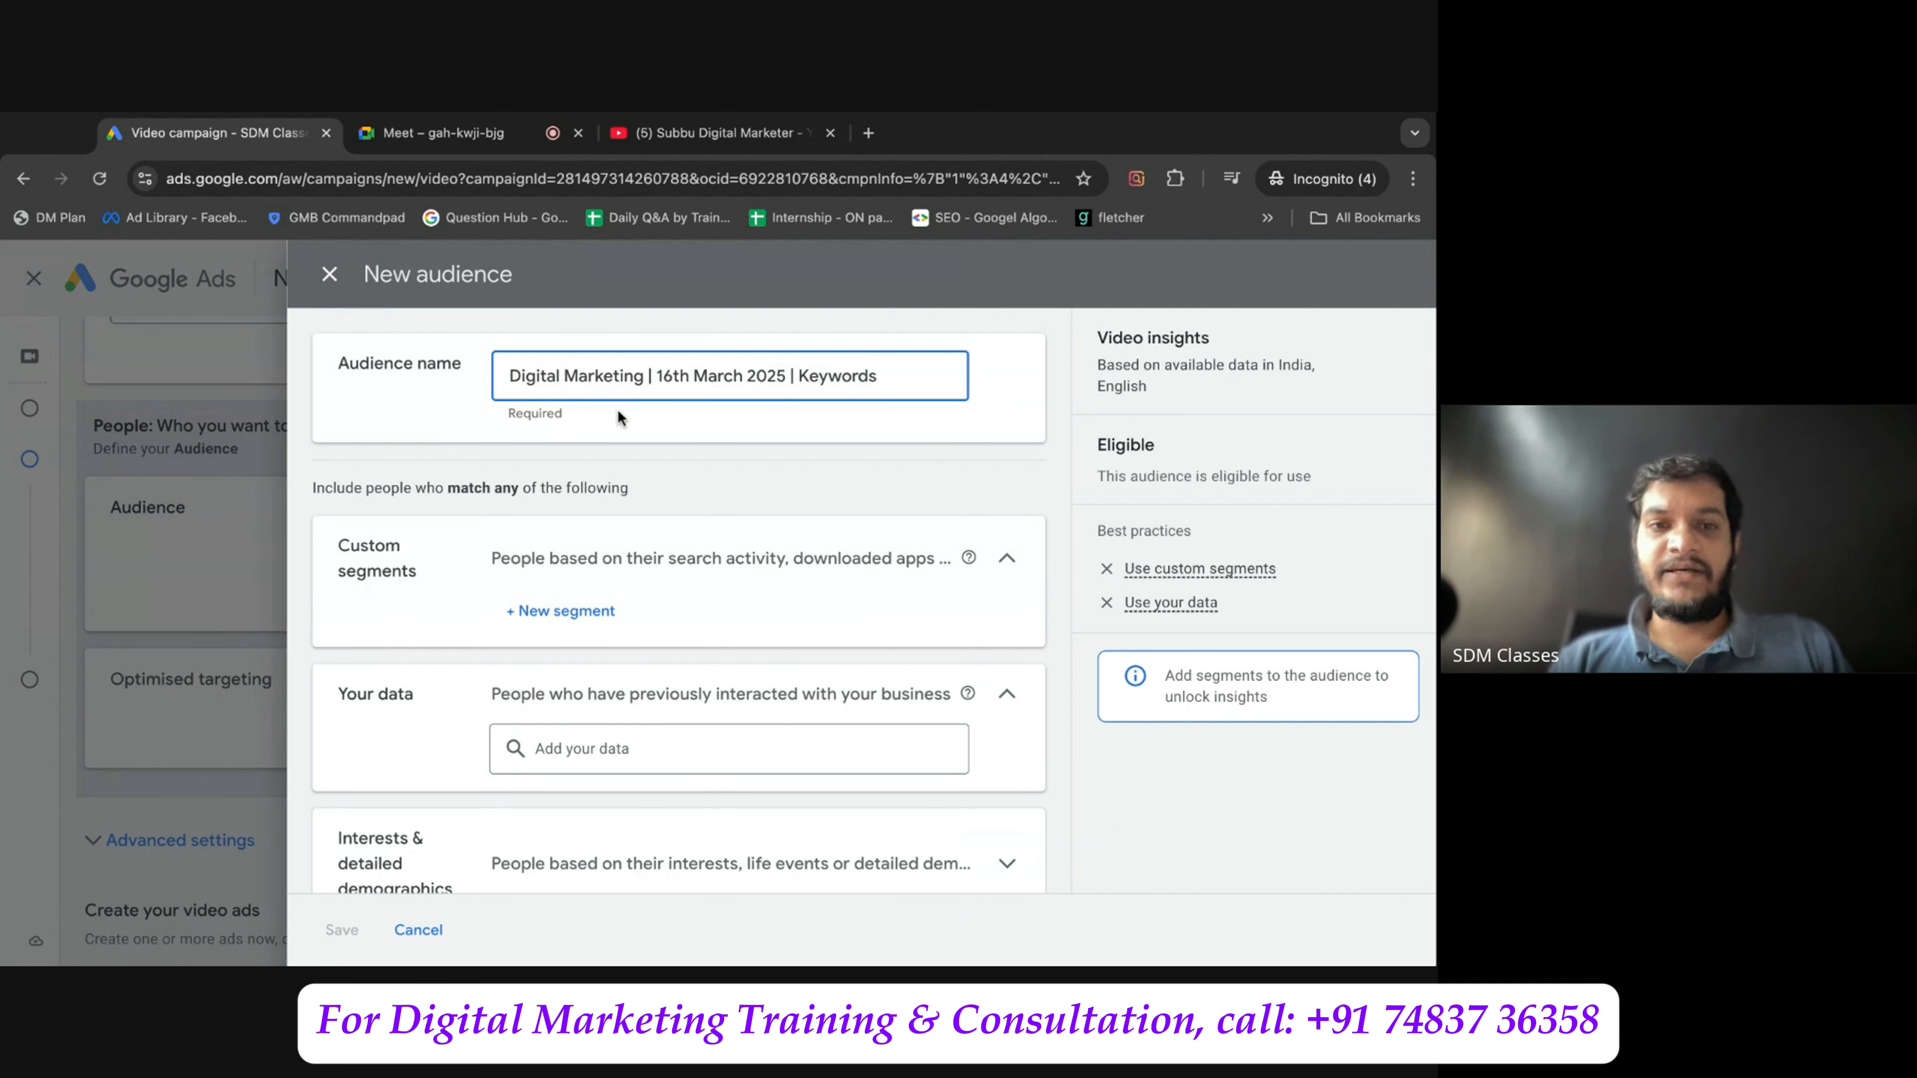
{"action": "left_click", "coordinate": [441, 414]}
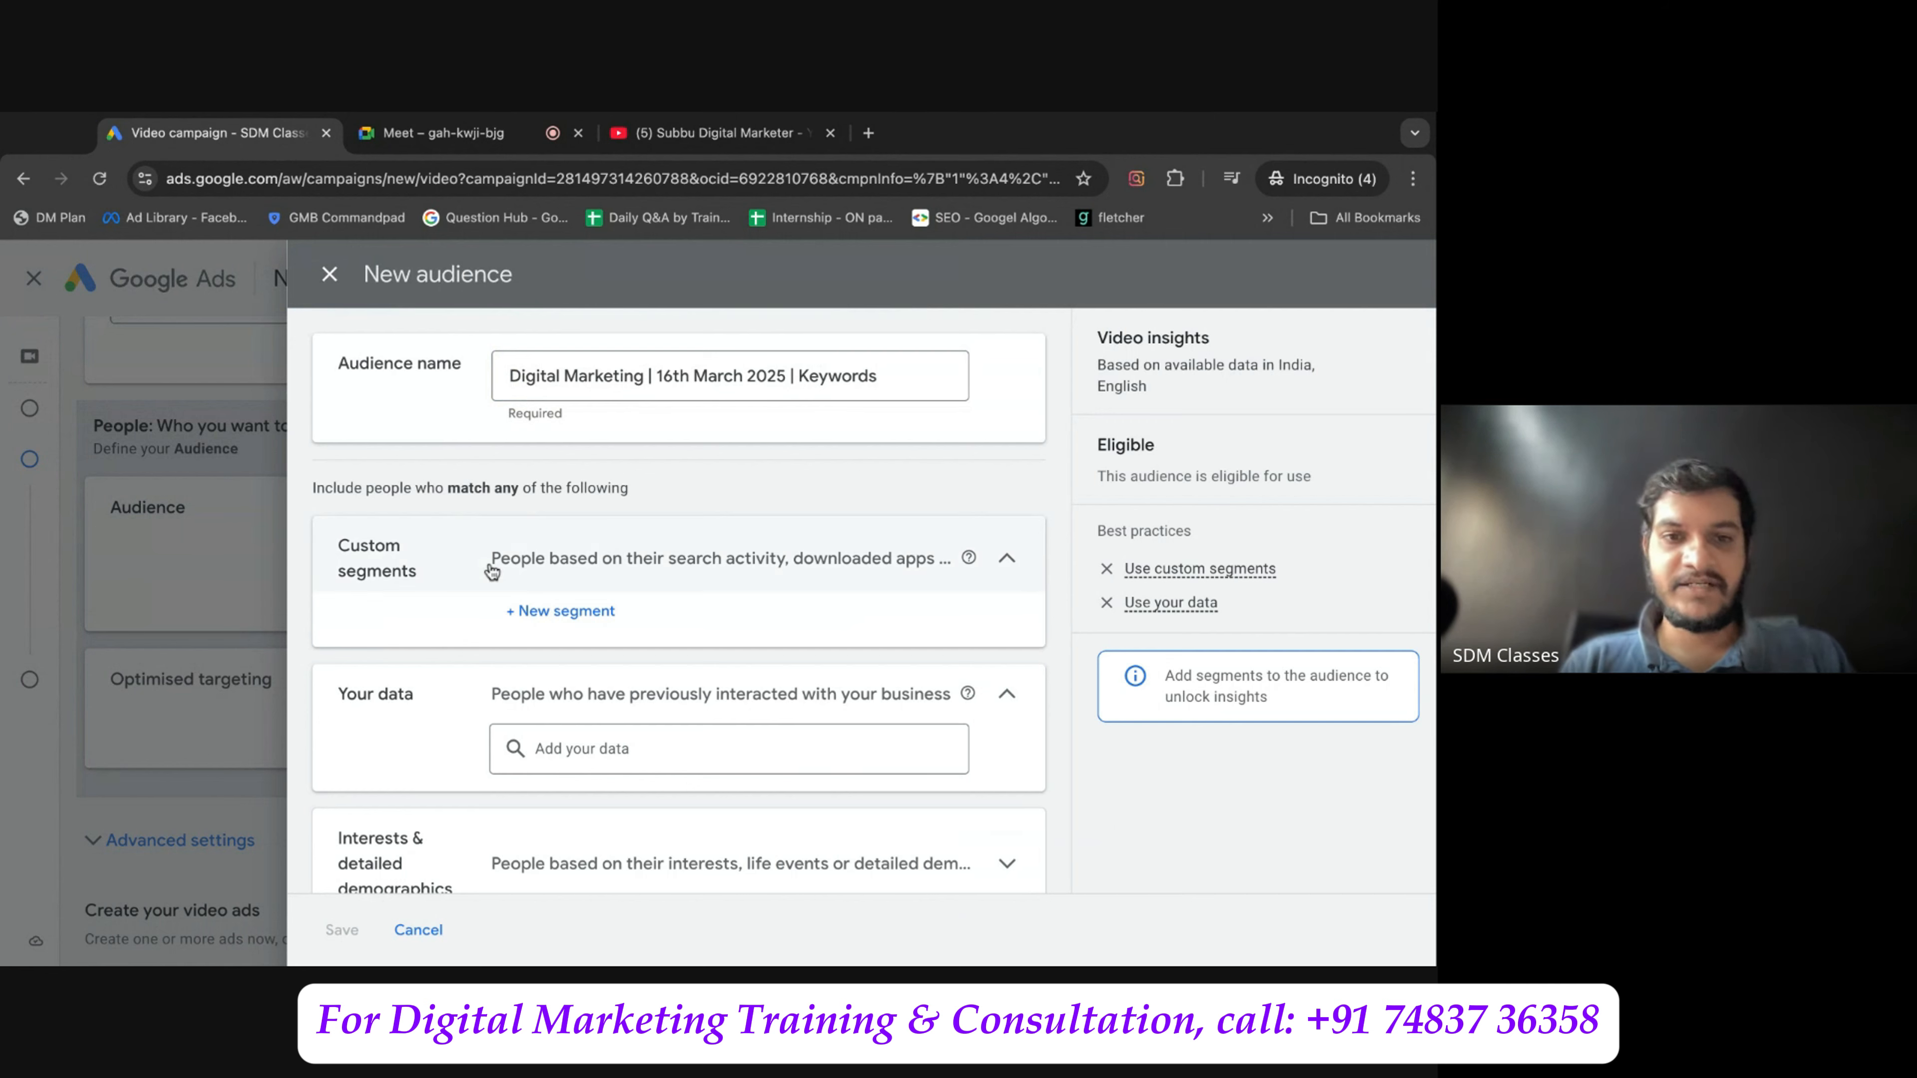
{"action": "left_click", "coordinate": [540, 612]}
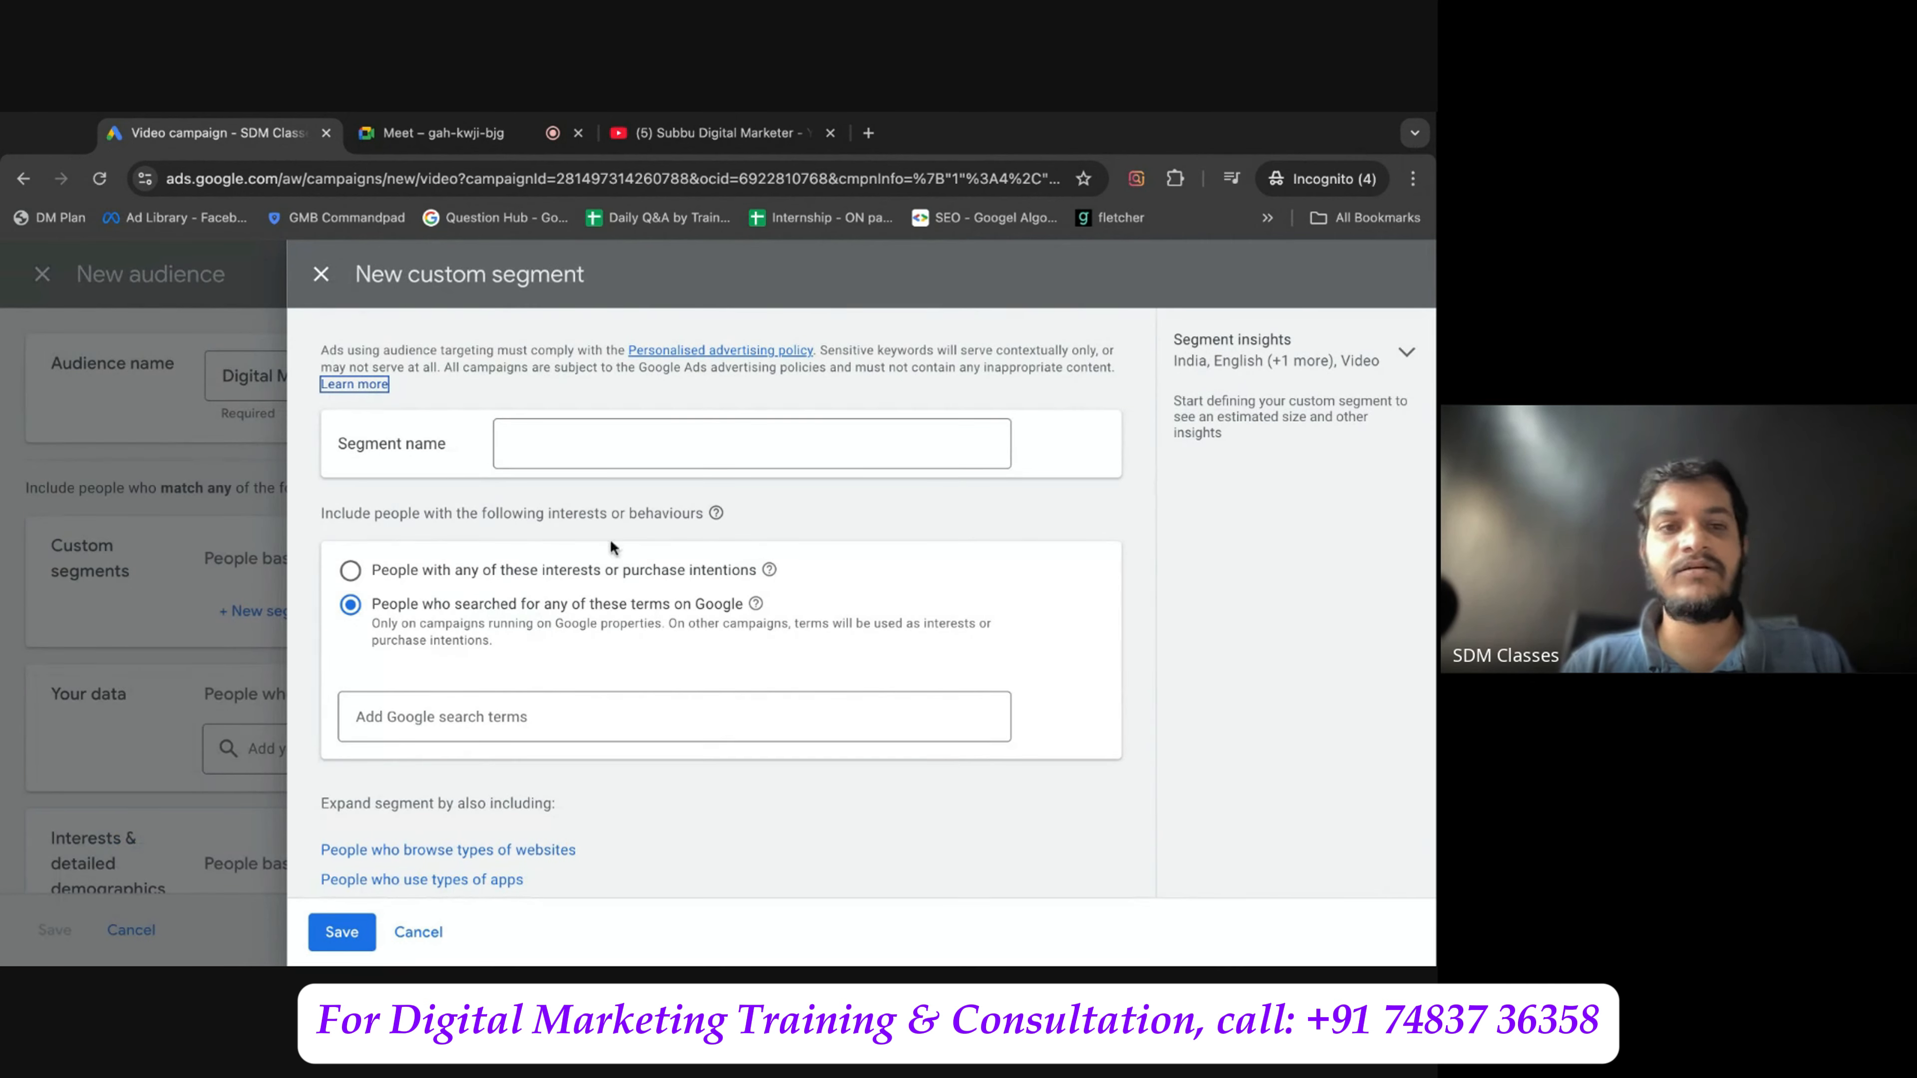
{"action": "left_click", "coordinate": [321, 275]}
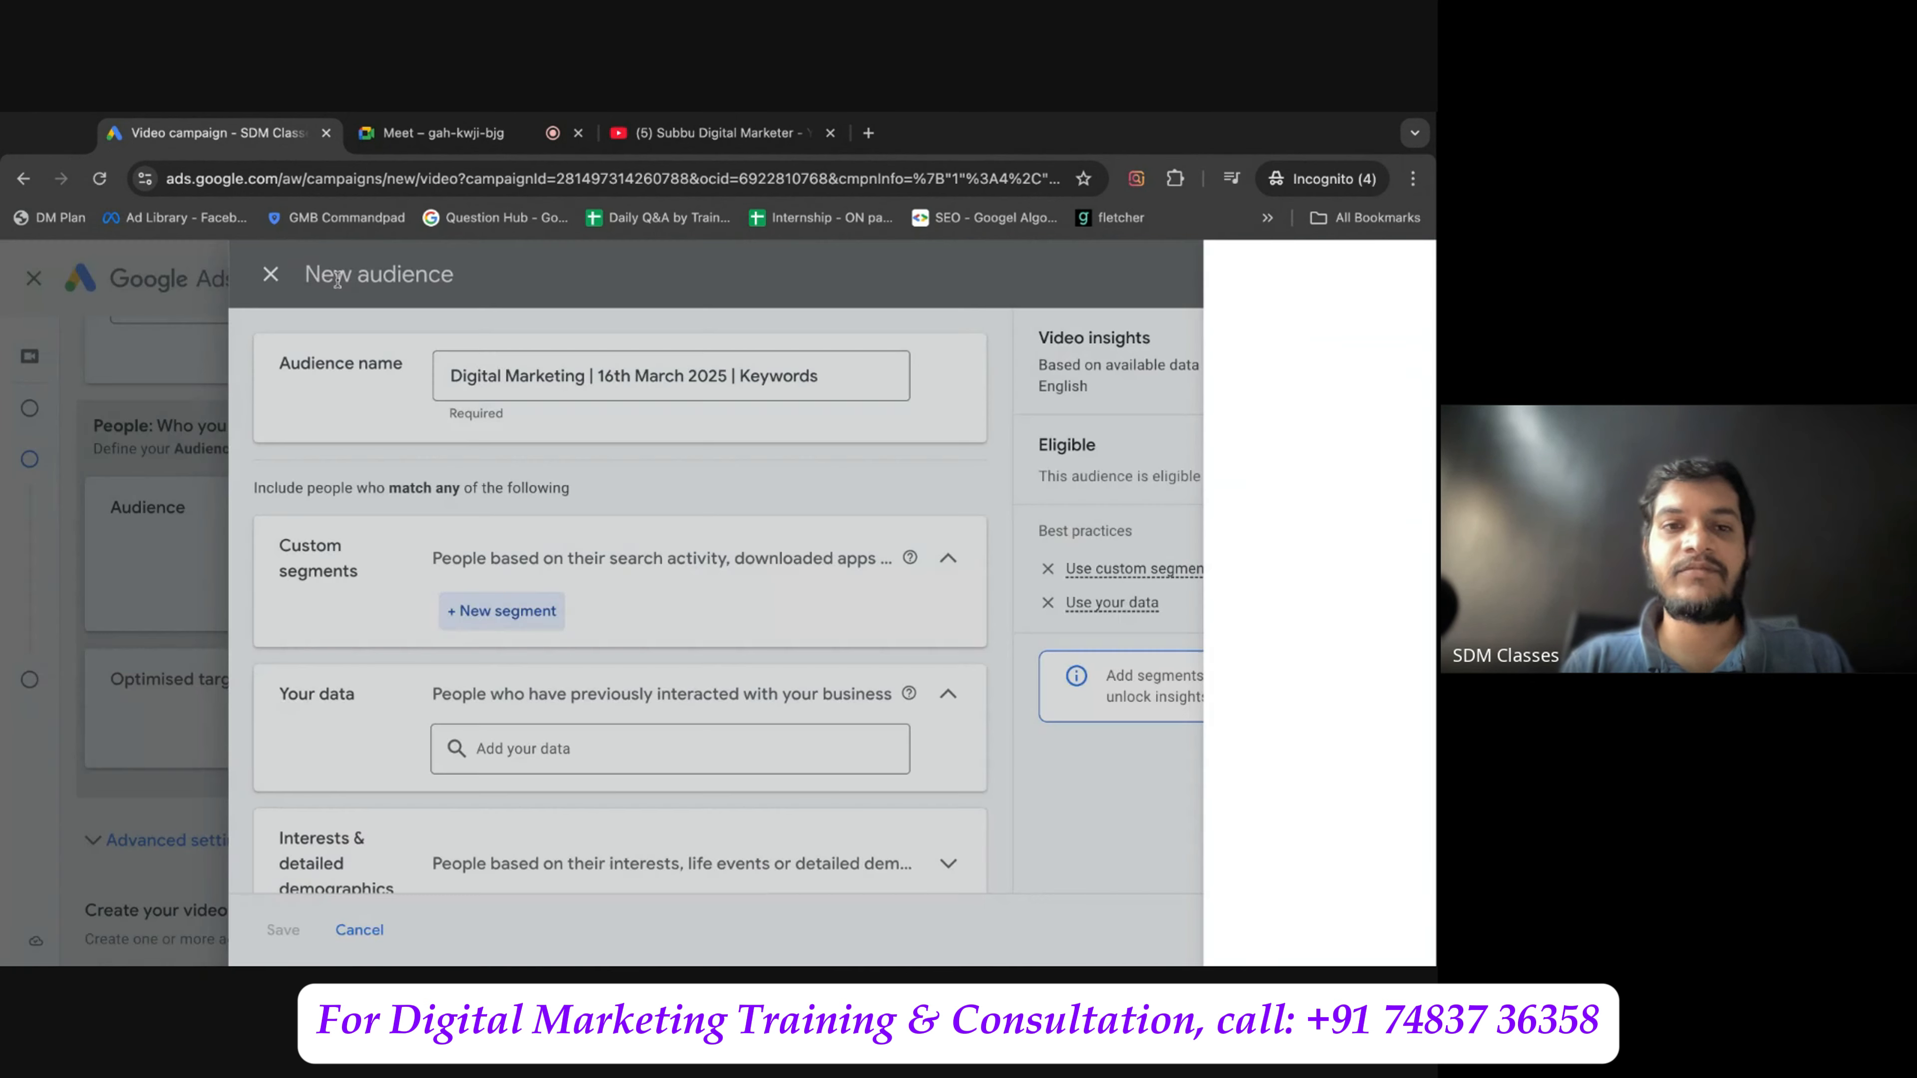
{"action": "double_click", "coordinate": [803, 379]}
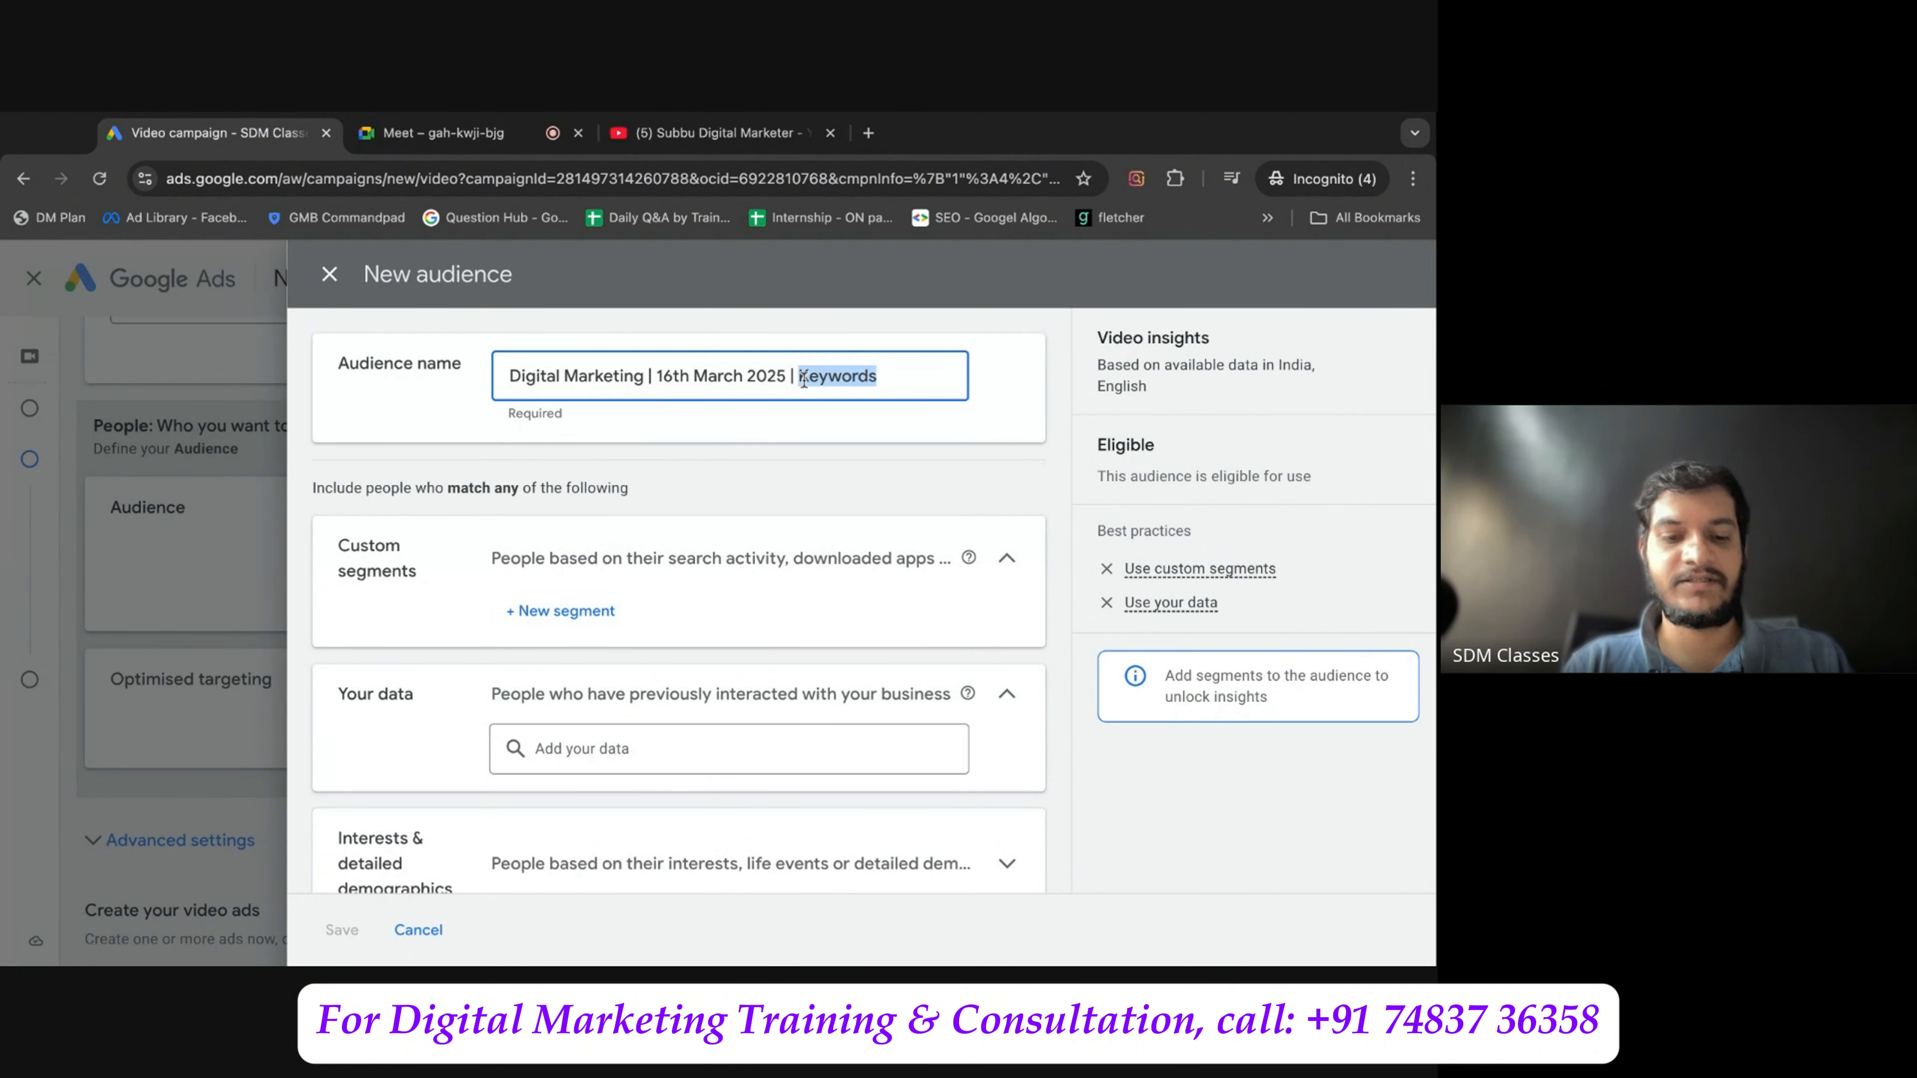
Start a new custom segment for the audience and name it "Digital Marketing Keywords".
{"action": "left_click", "coordinate": [560, 611]}
{"action": "left_click", "coordinate": [648, 431]}
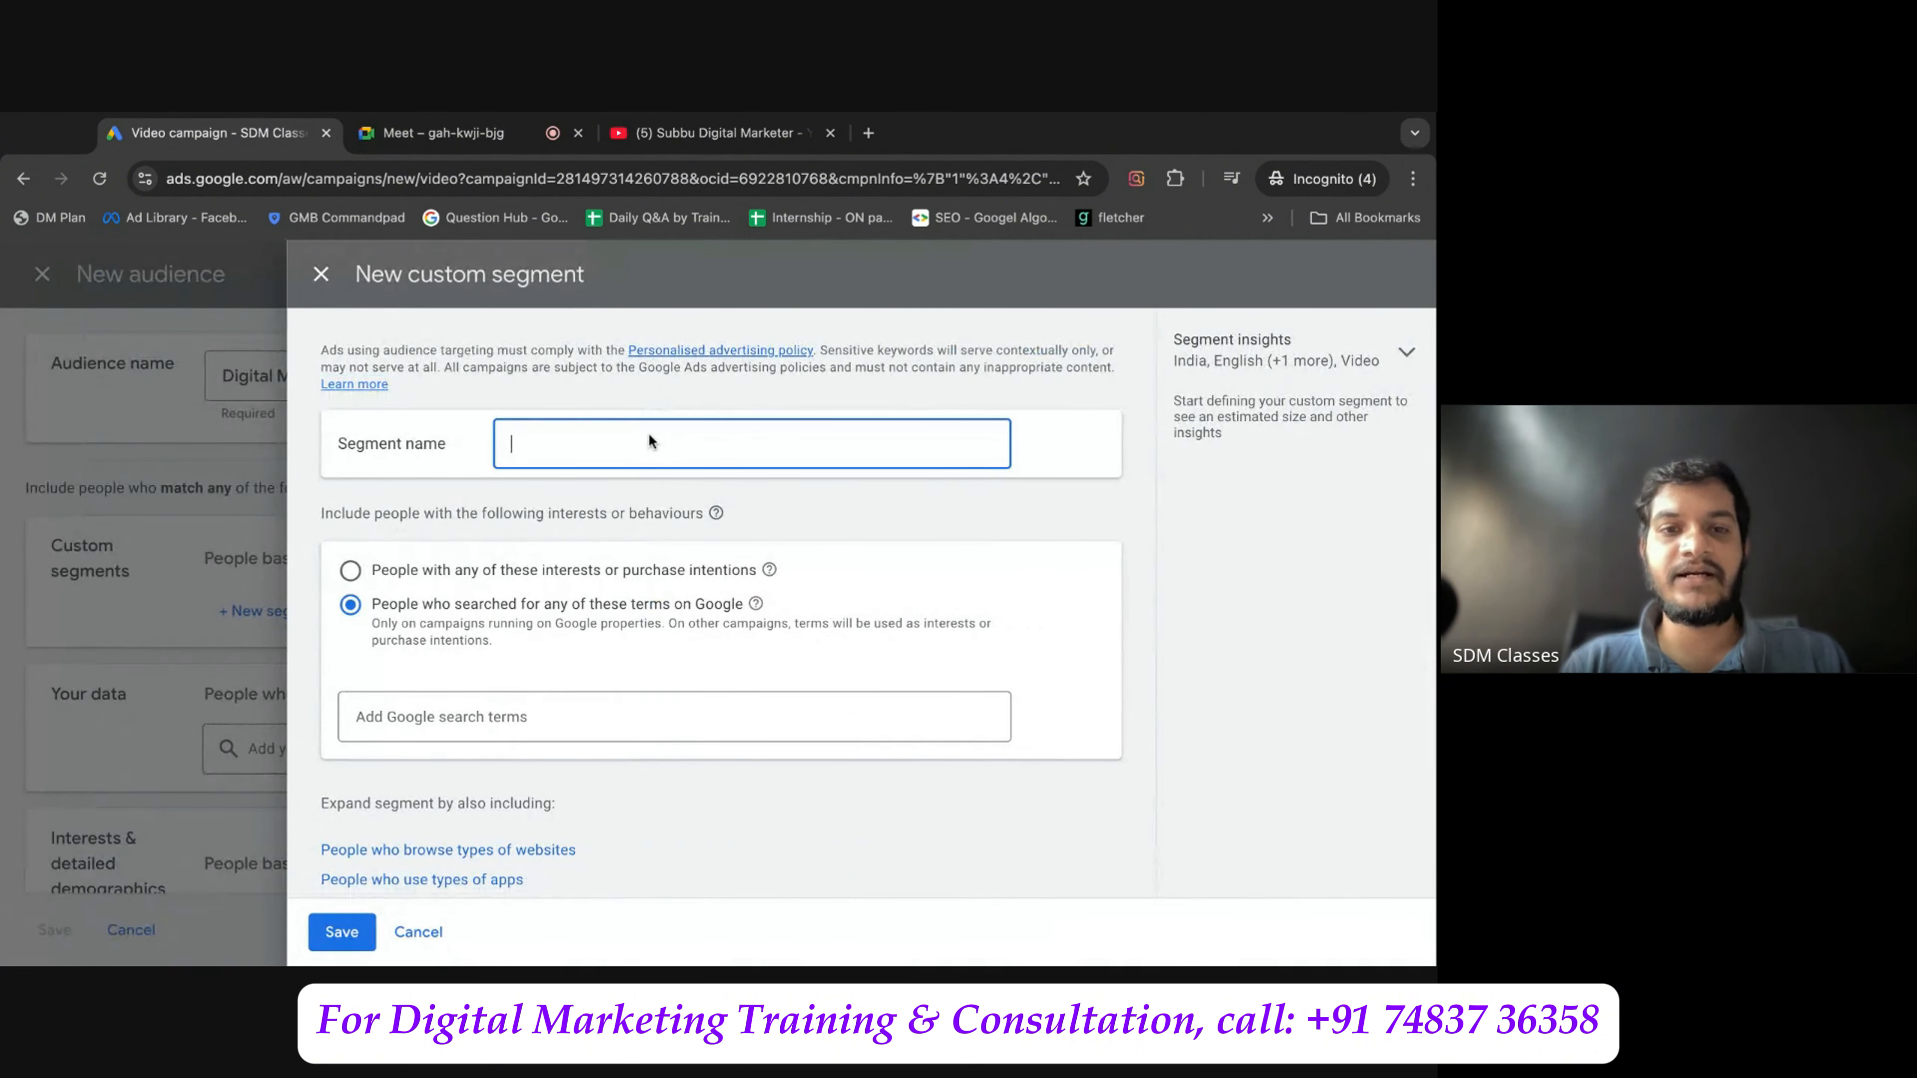
{"action": "type", "text": "DM"}
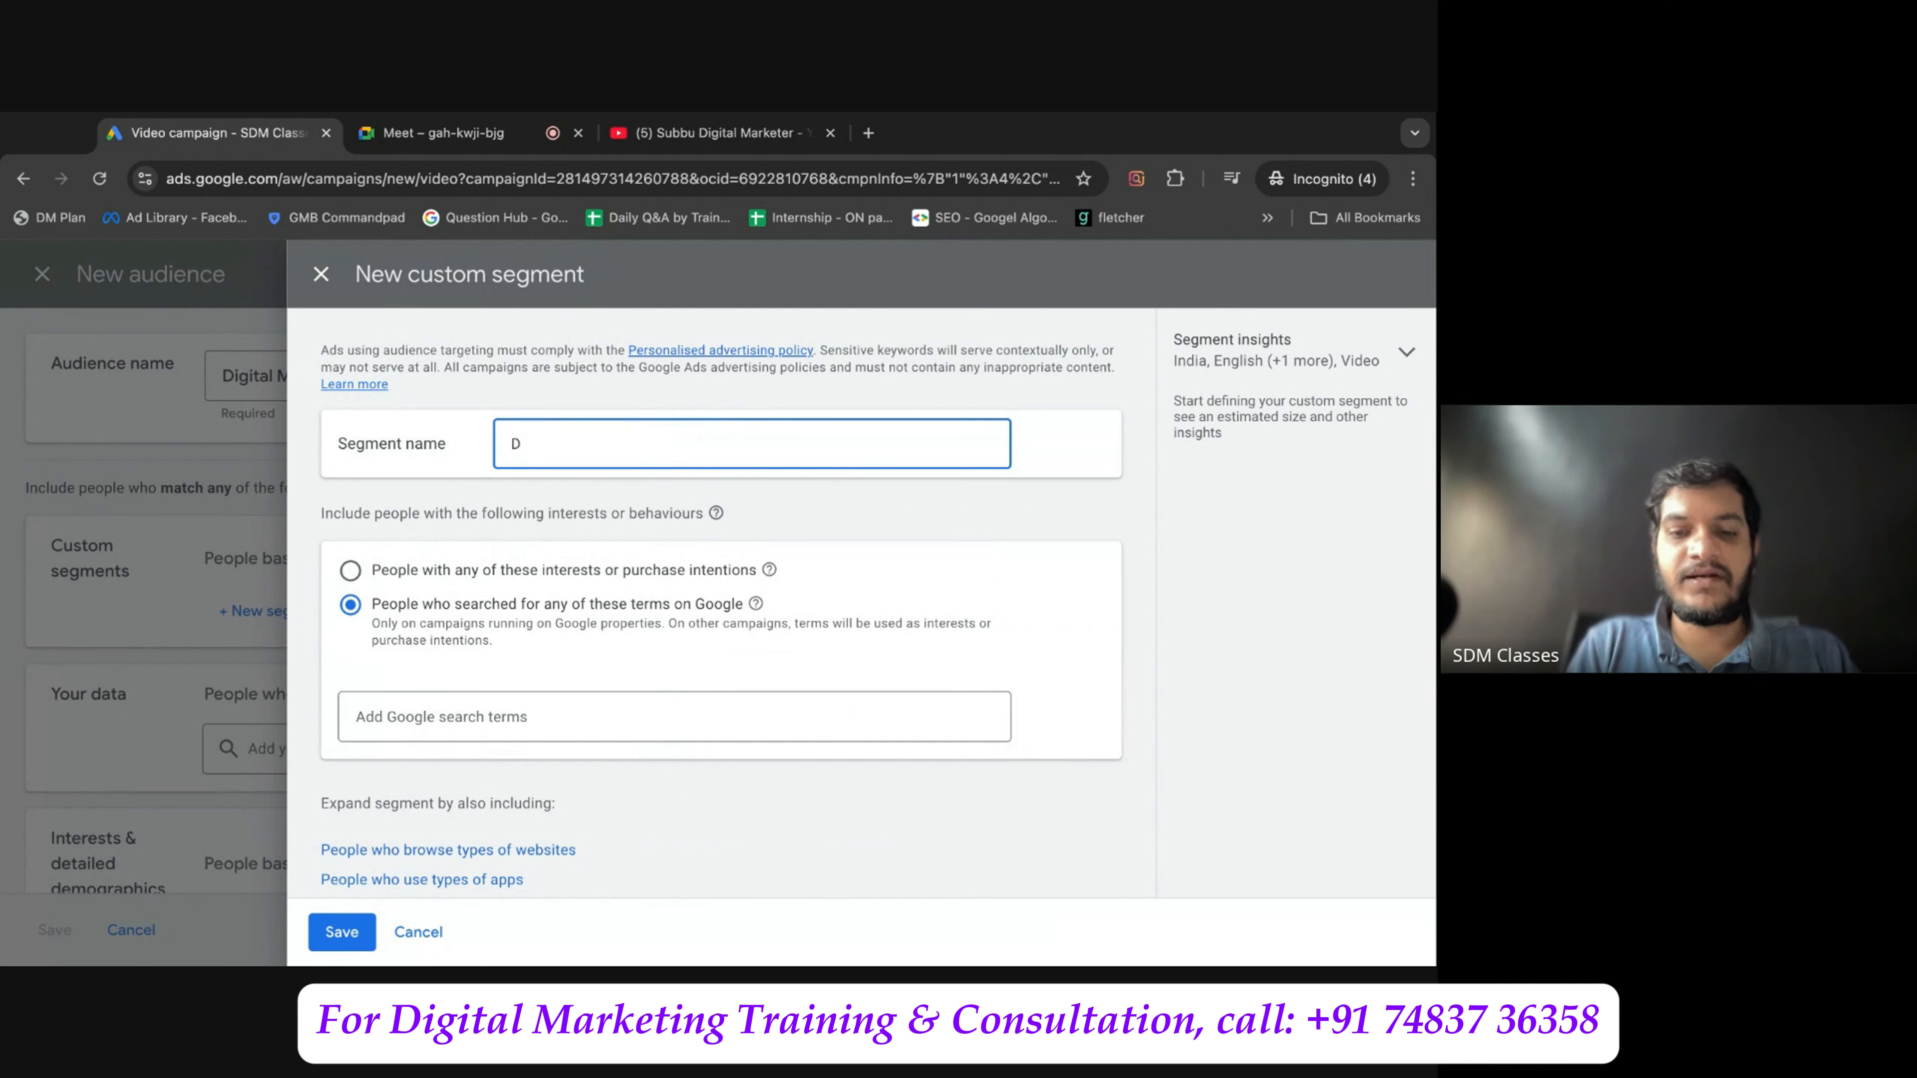
{"action": "type", "text": "Mar"}
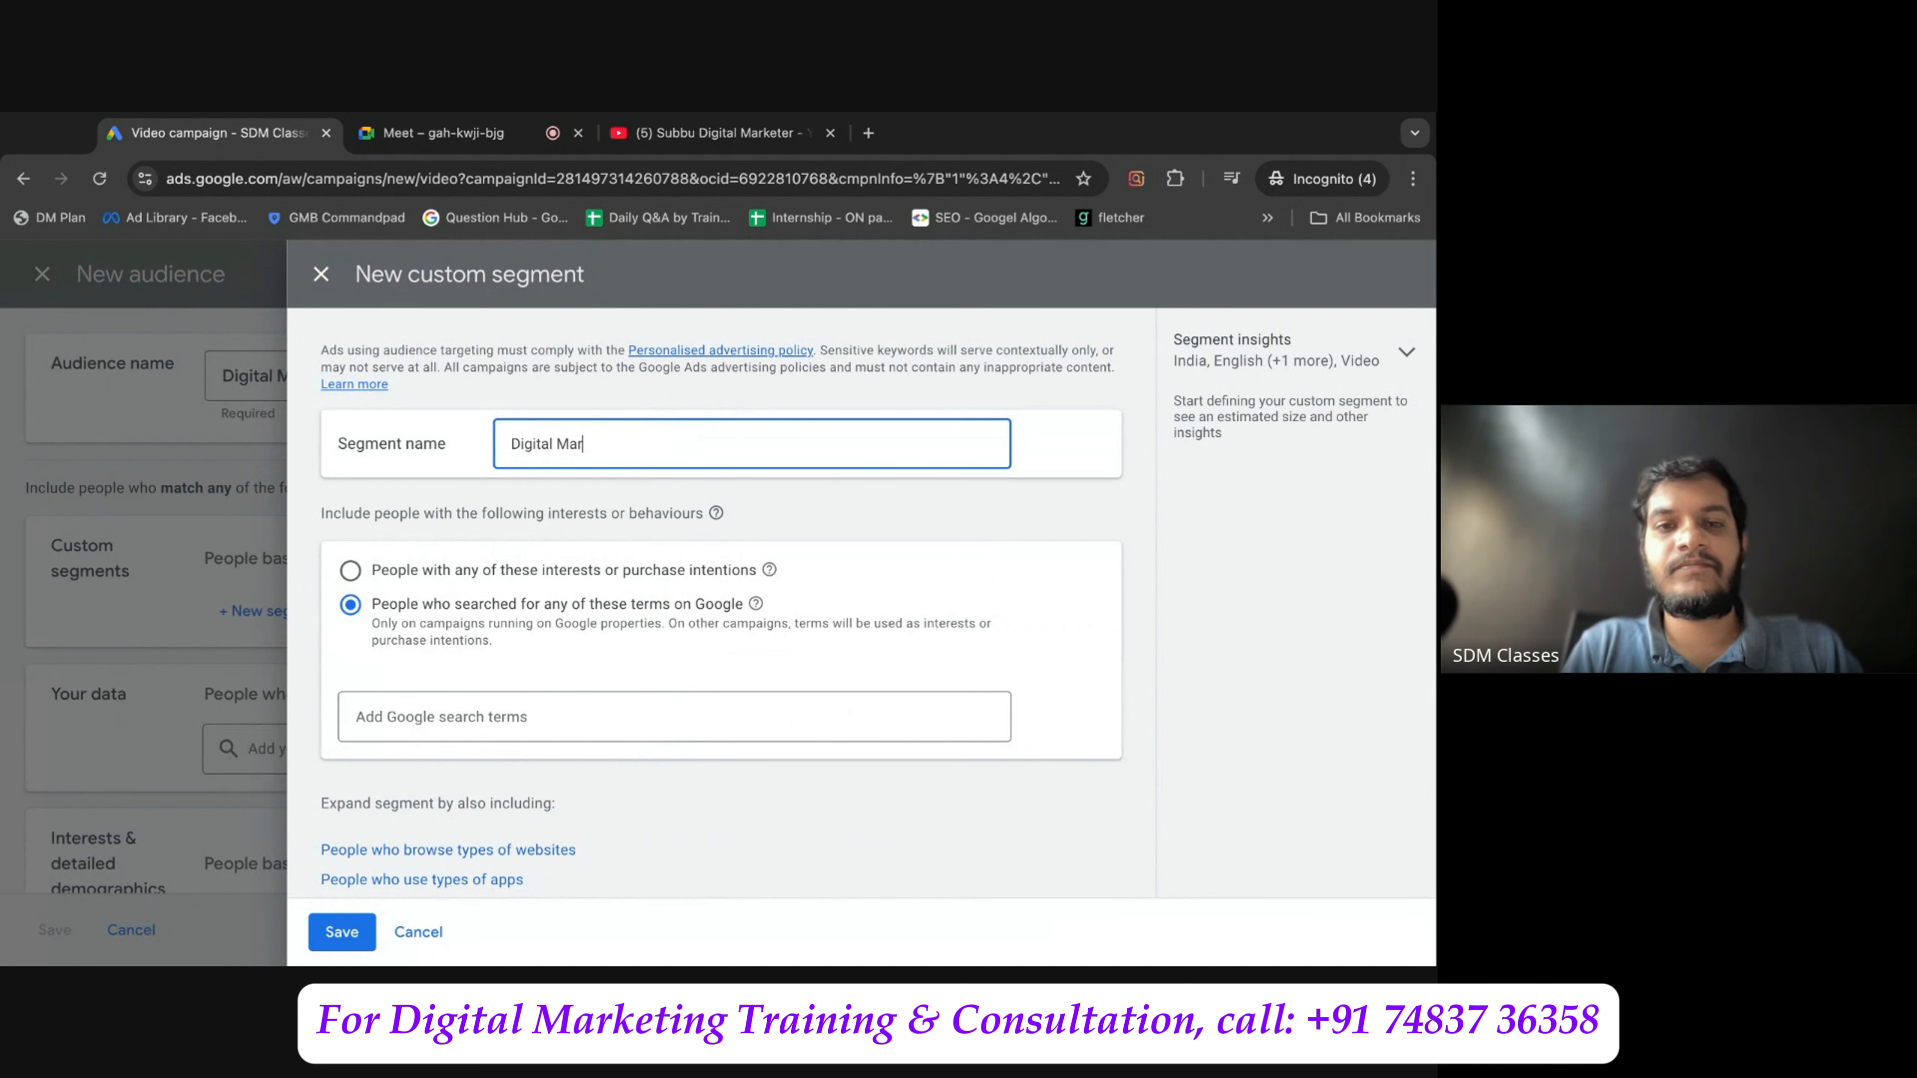
{"action": "type", "text": "keting Keywords"}
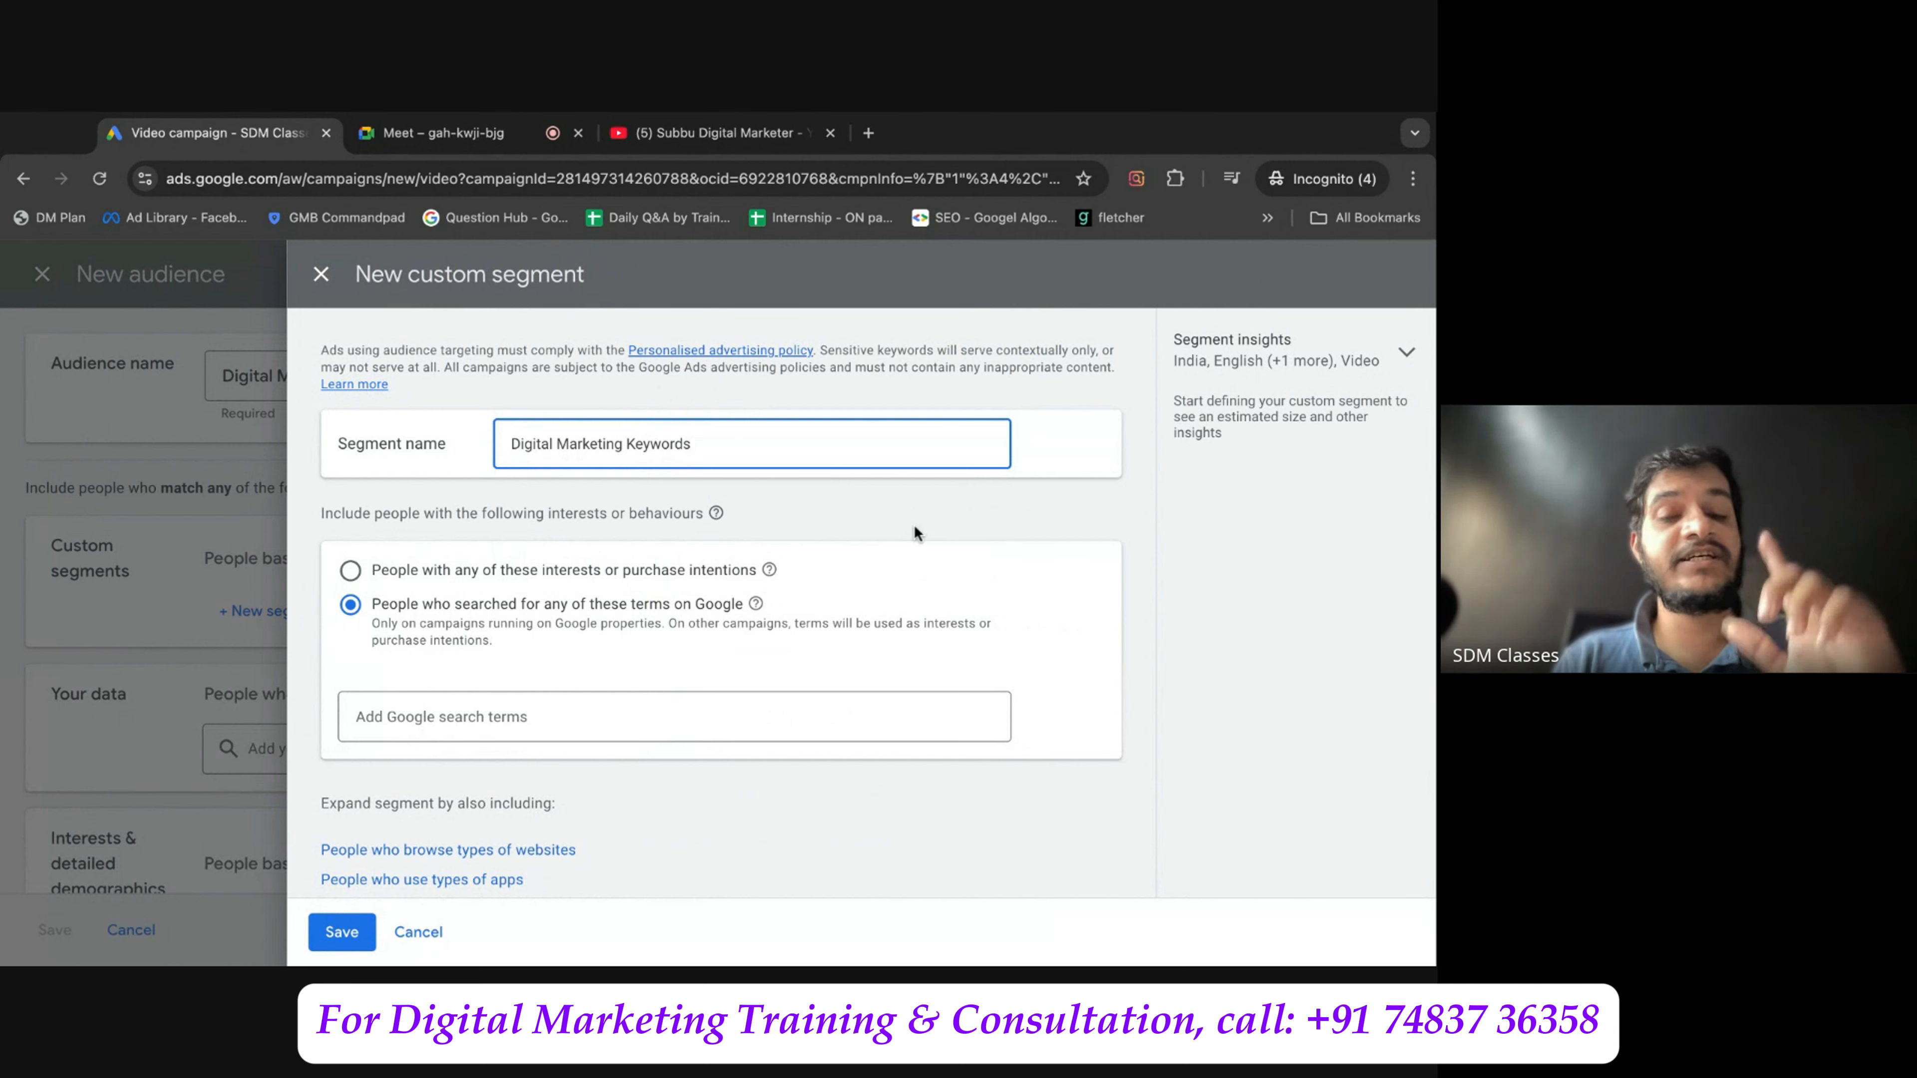
Add "digital marketing" as a Google search term for the custom segment.
{"action": "left_click", "coordinate": [777, 713]}
{"action": "type", "text": "digital marketing"}
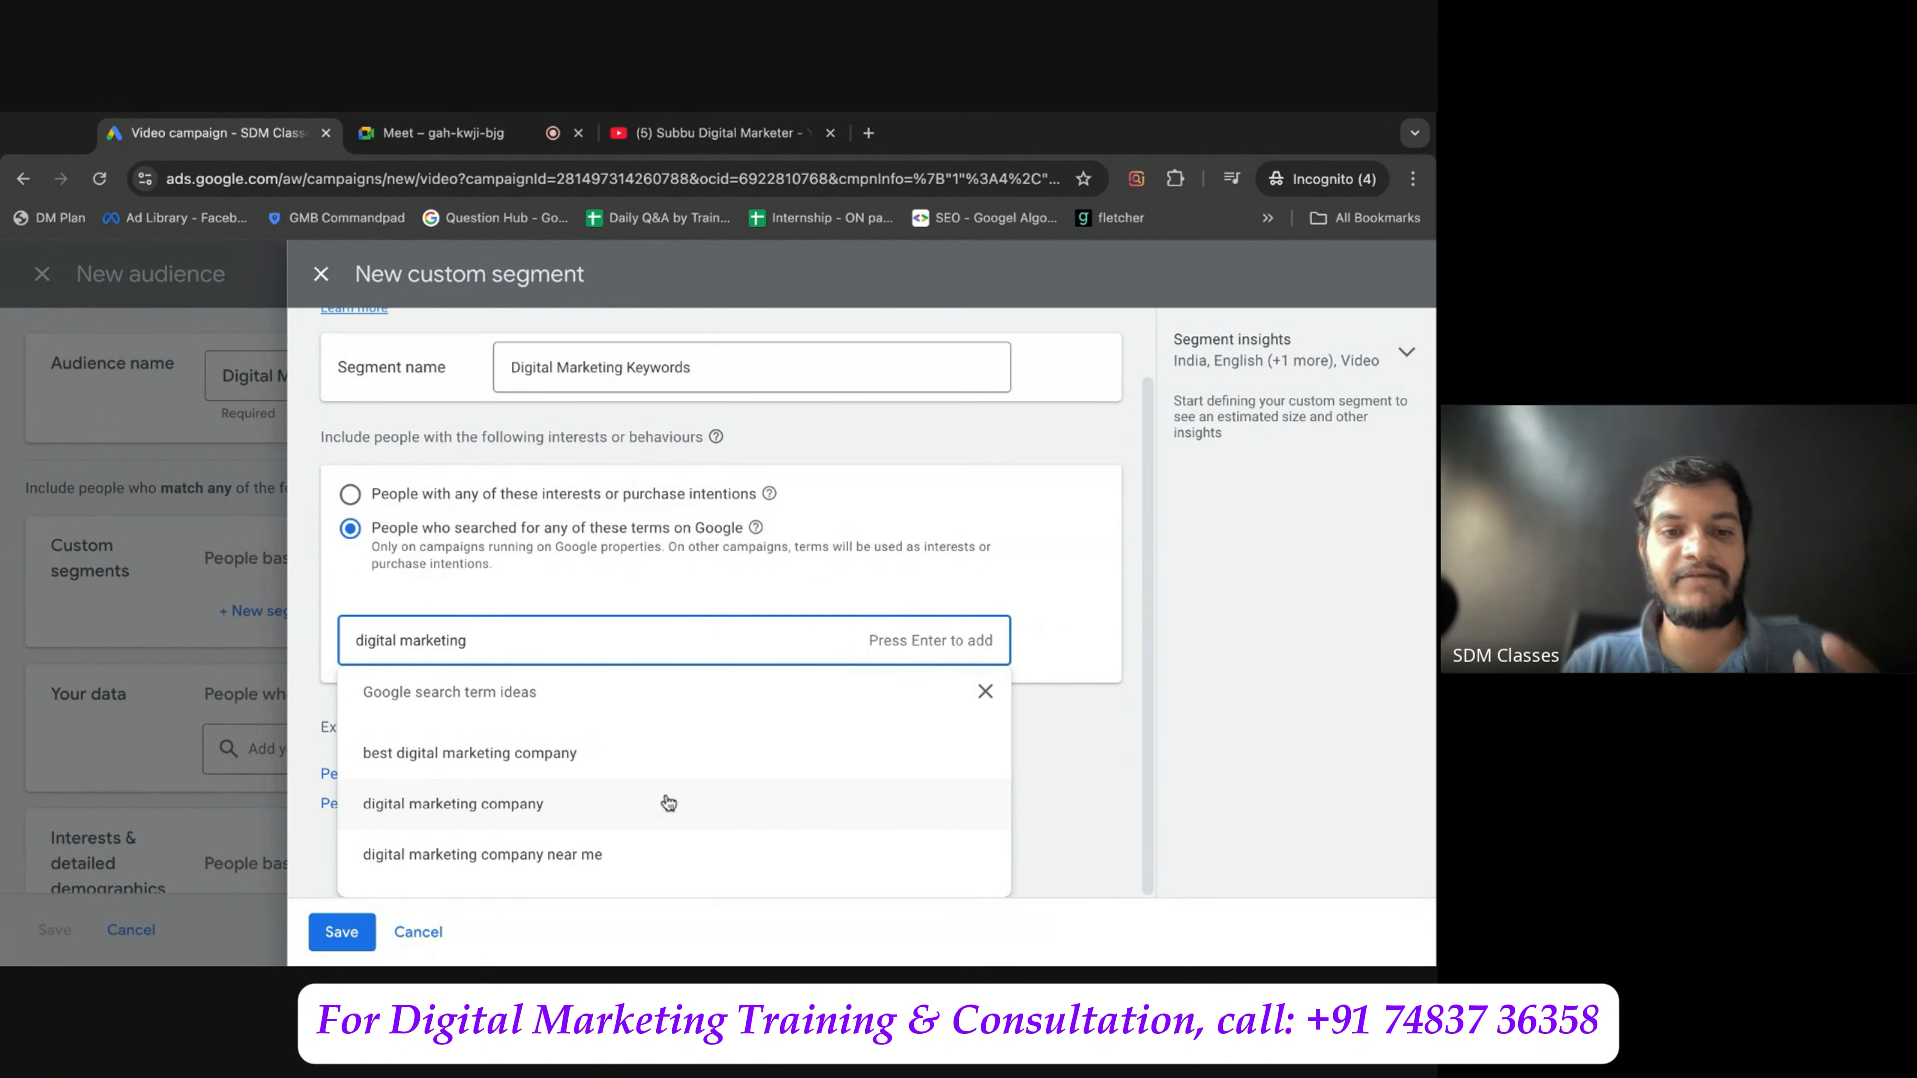
{"action": "key", "text": "Return"}
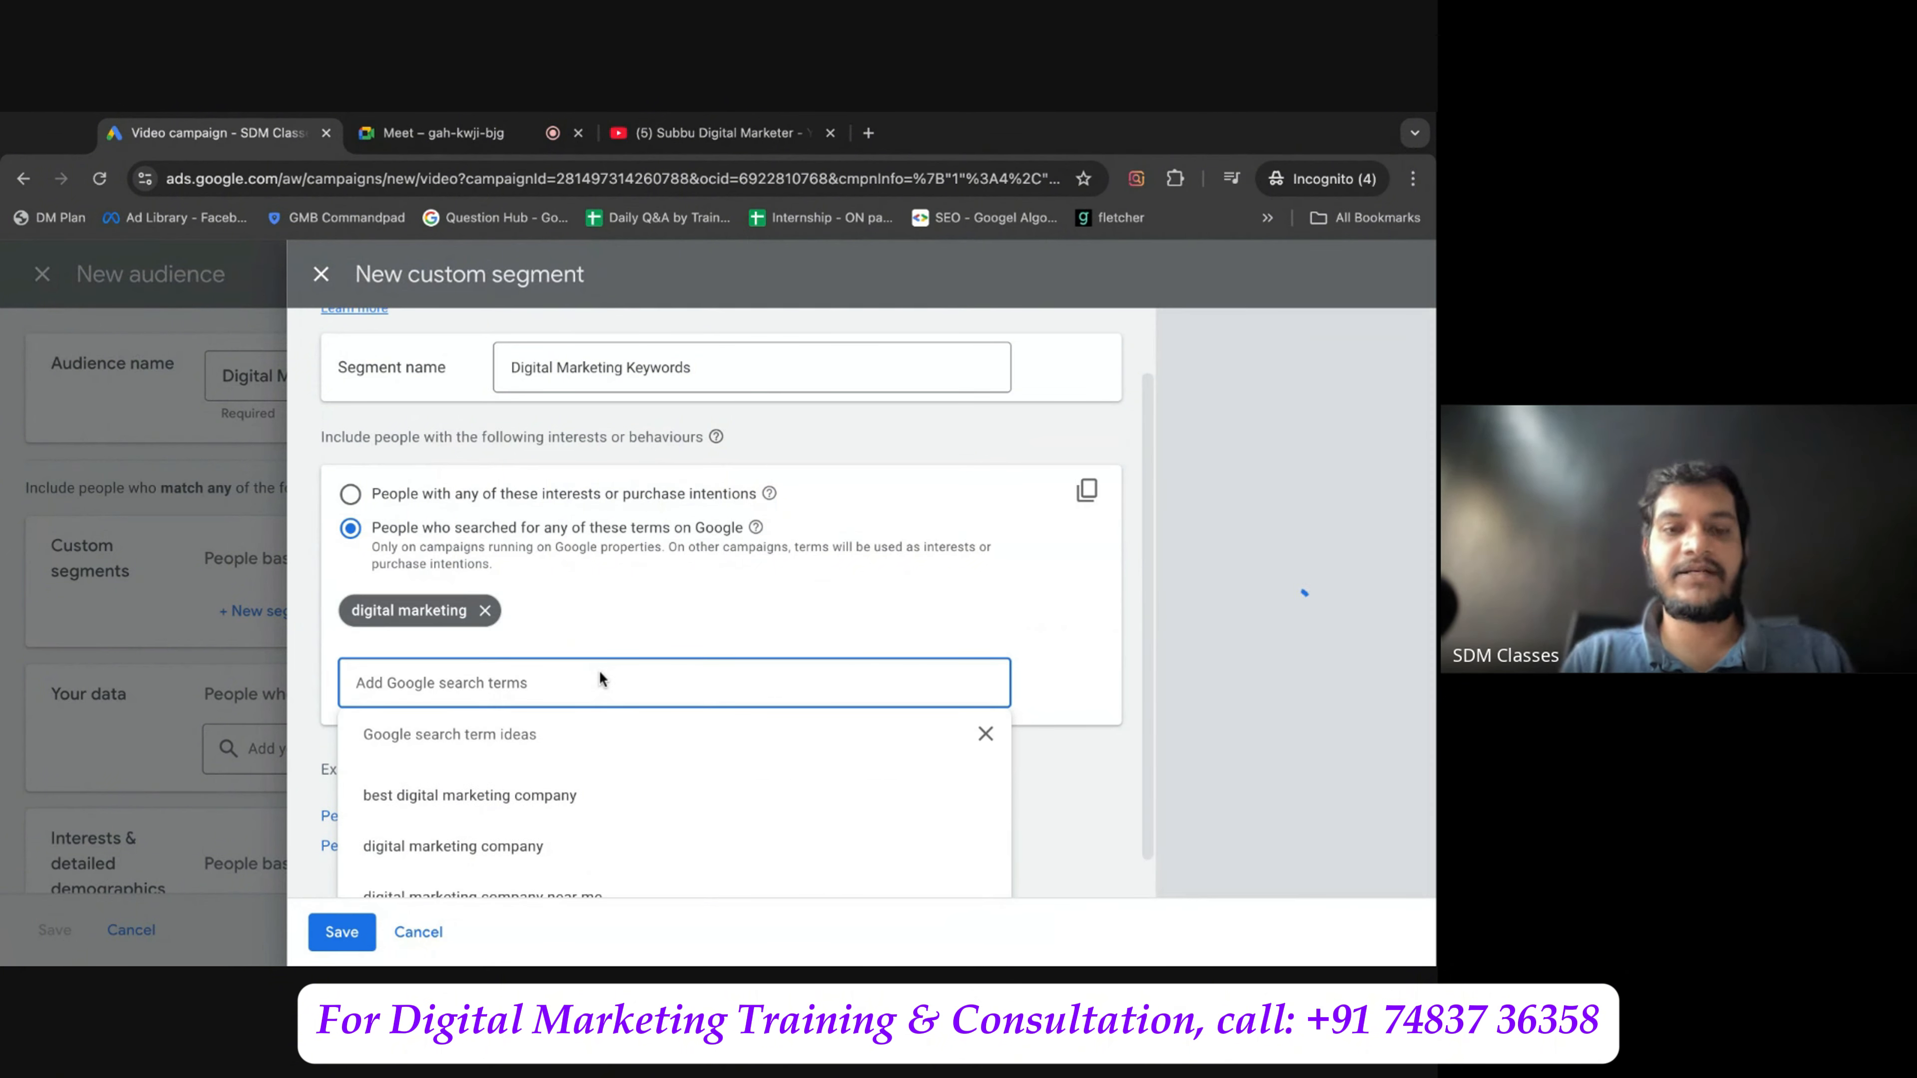
Add "digital marketing certification course" and "digital marketing course" as Google search terms for the custom segment.
{"action": "type", "text": "digital marke"}
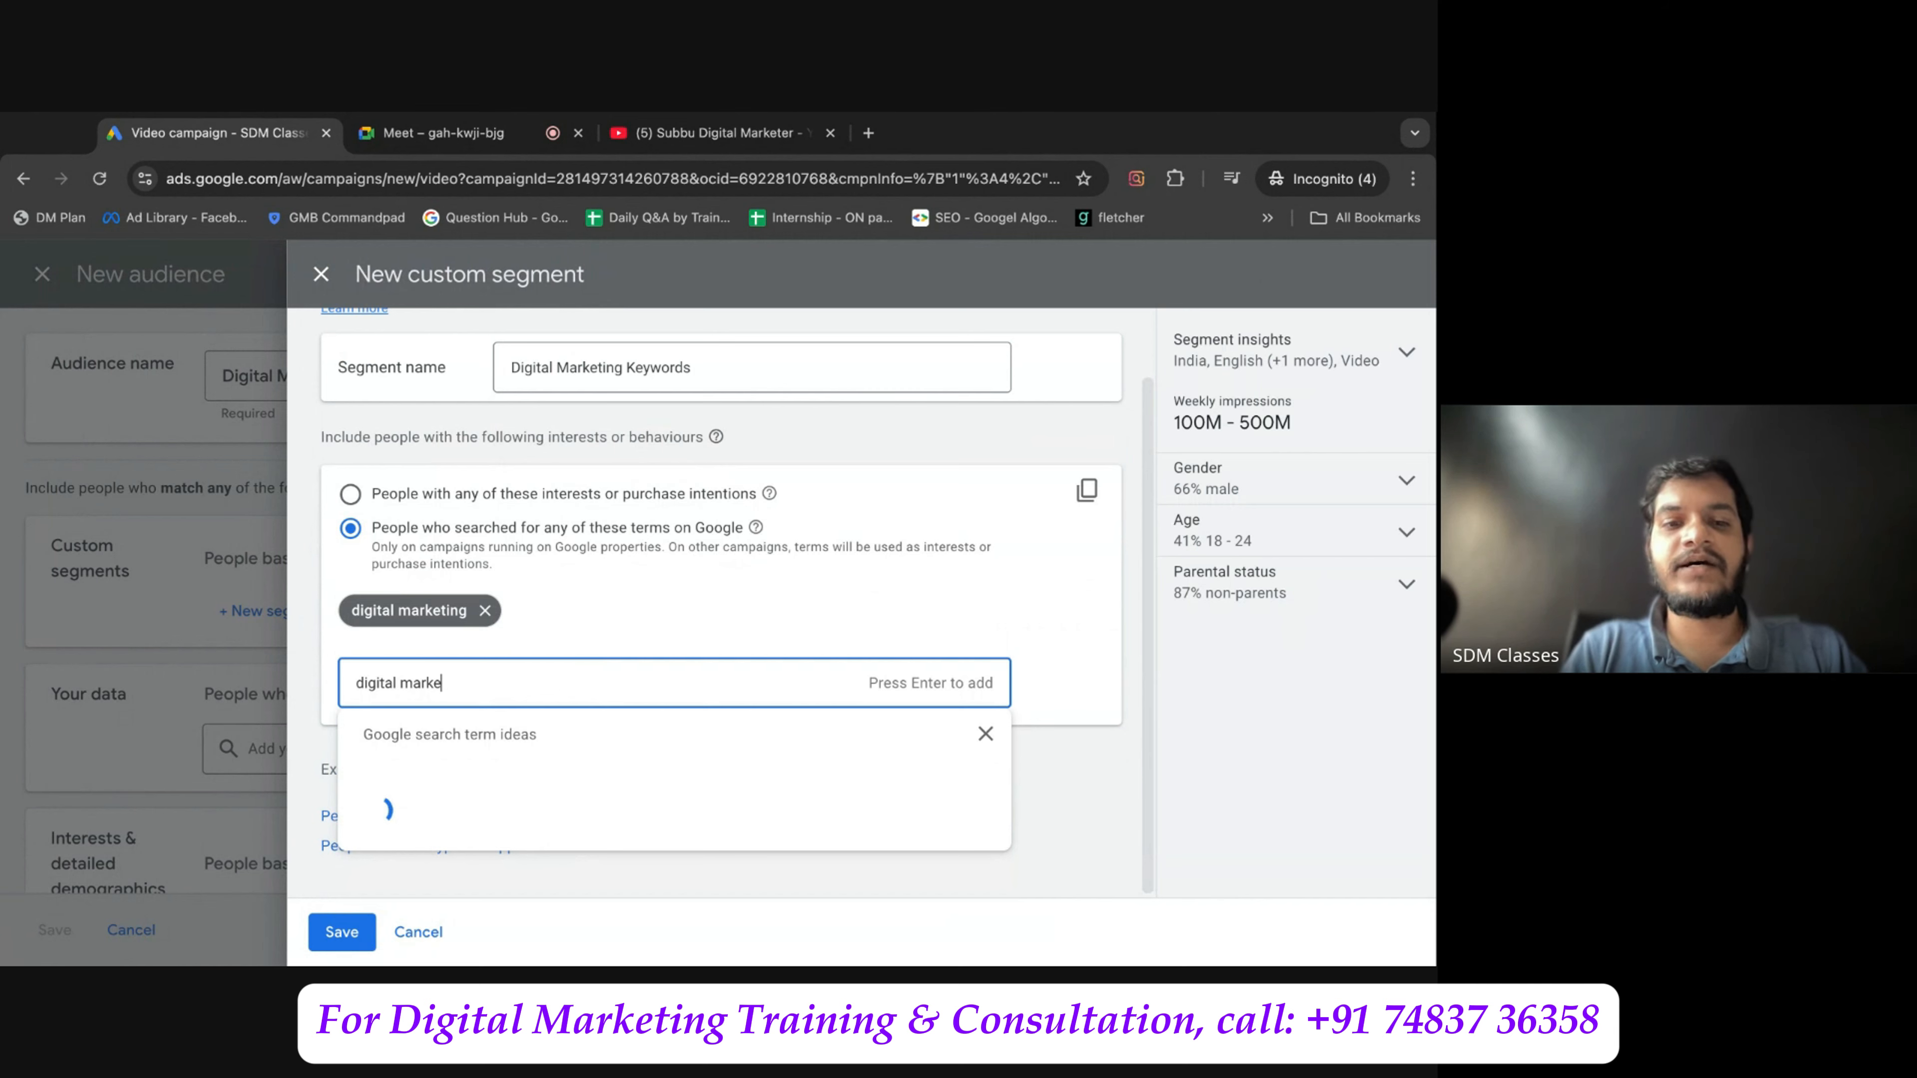
{"action": "type", "text": "ting course"}
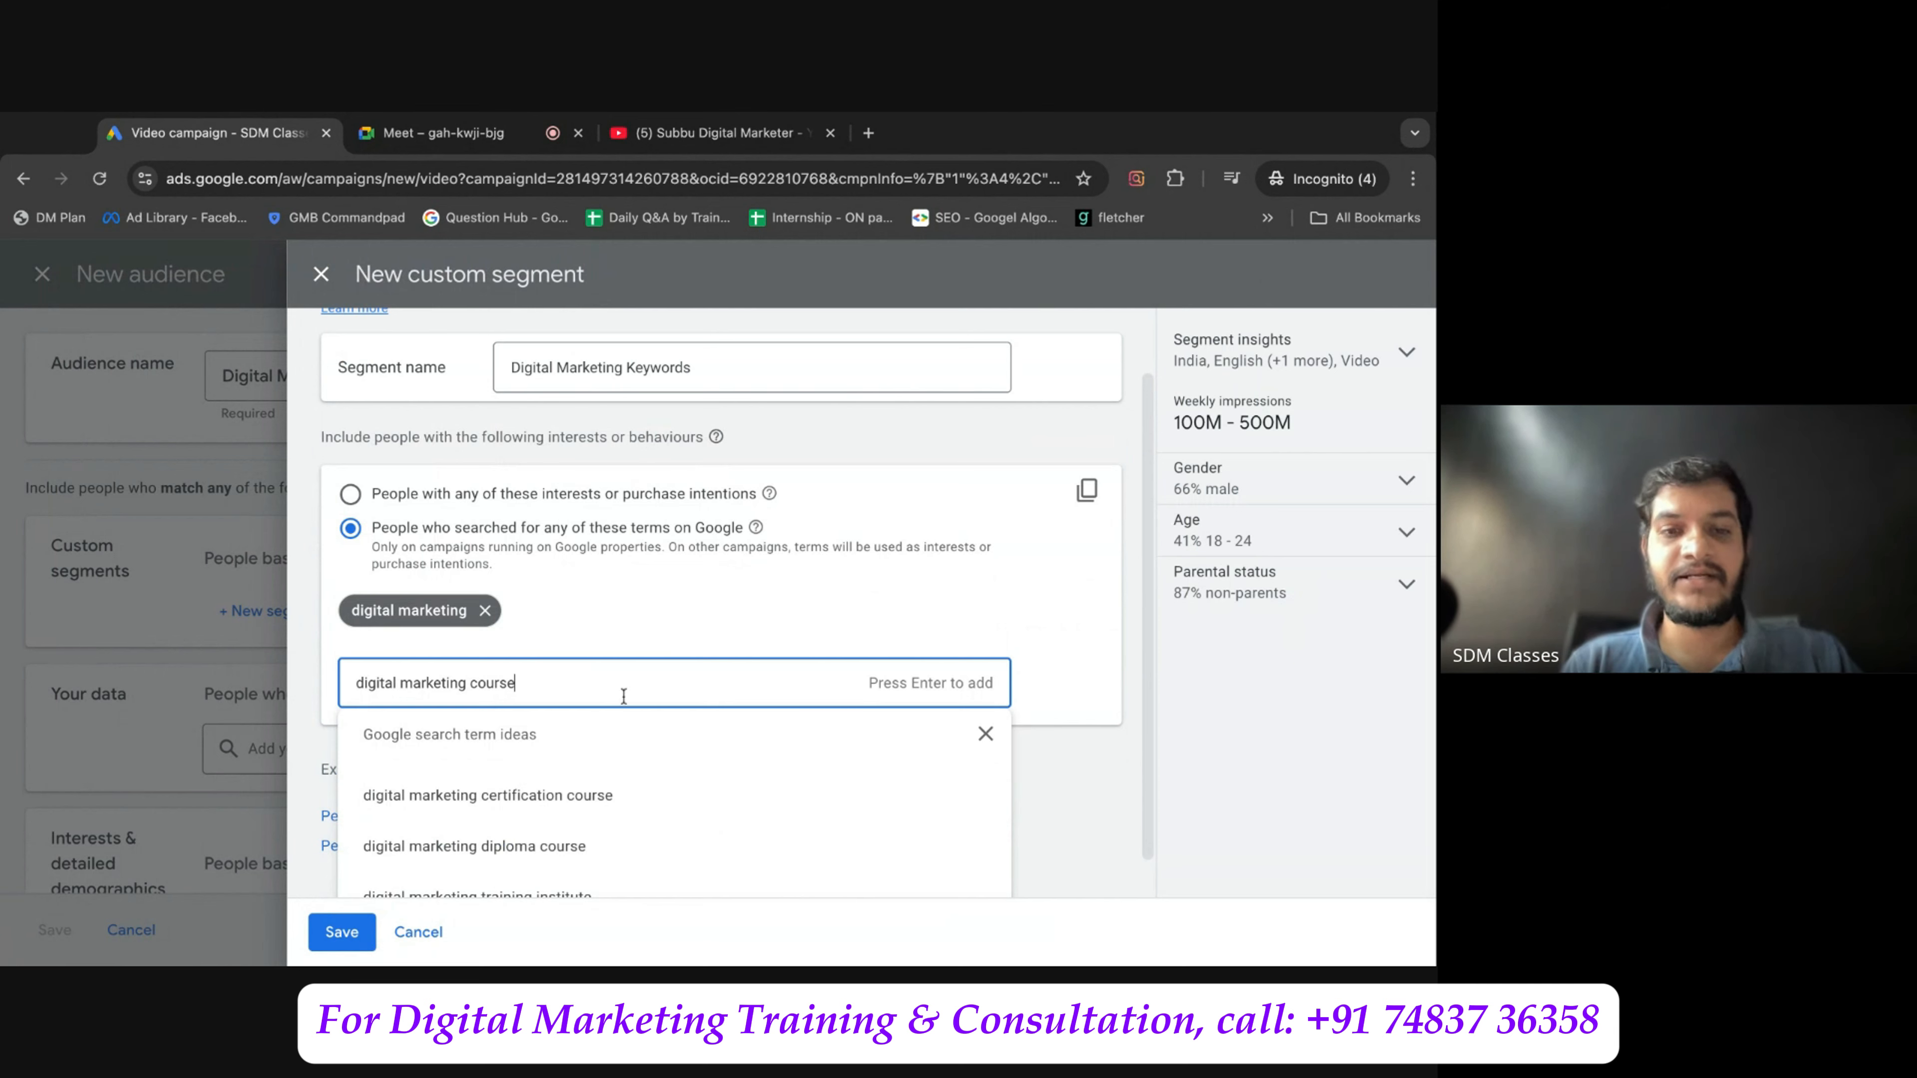
{"action": "left_click", "coordinate": [593, 795]}
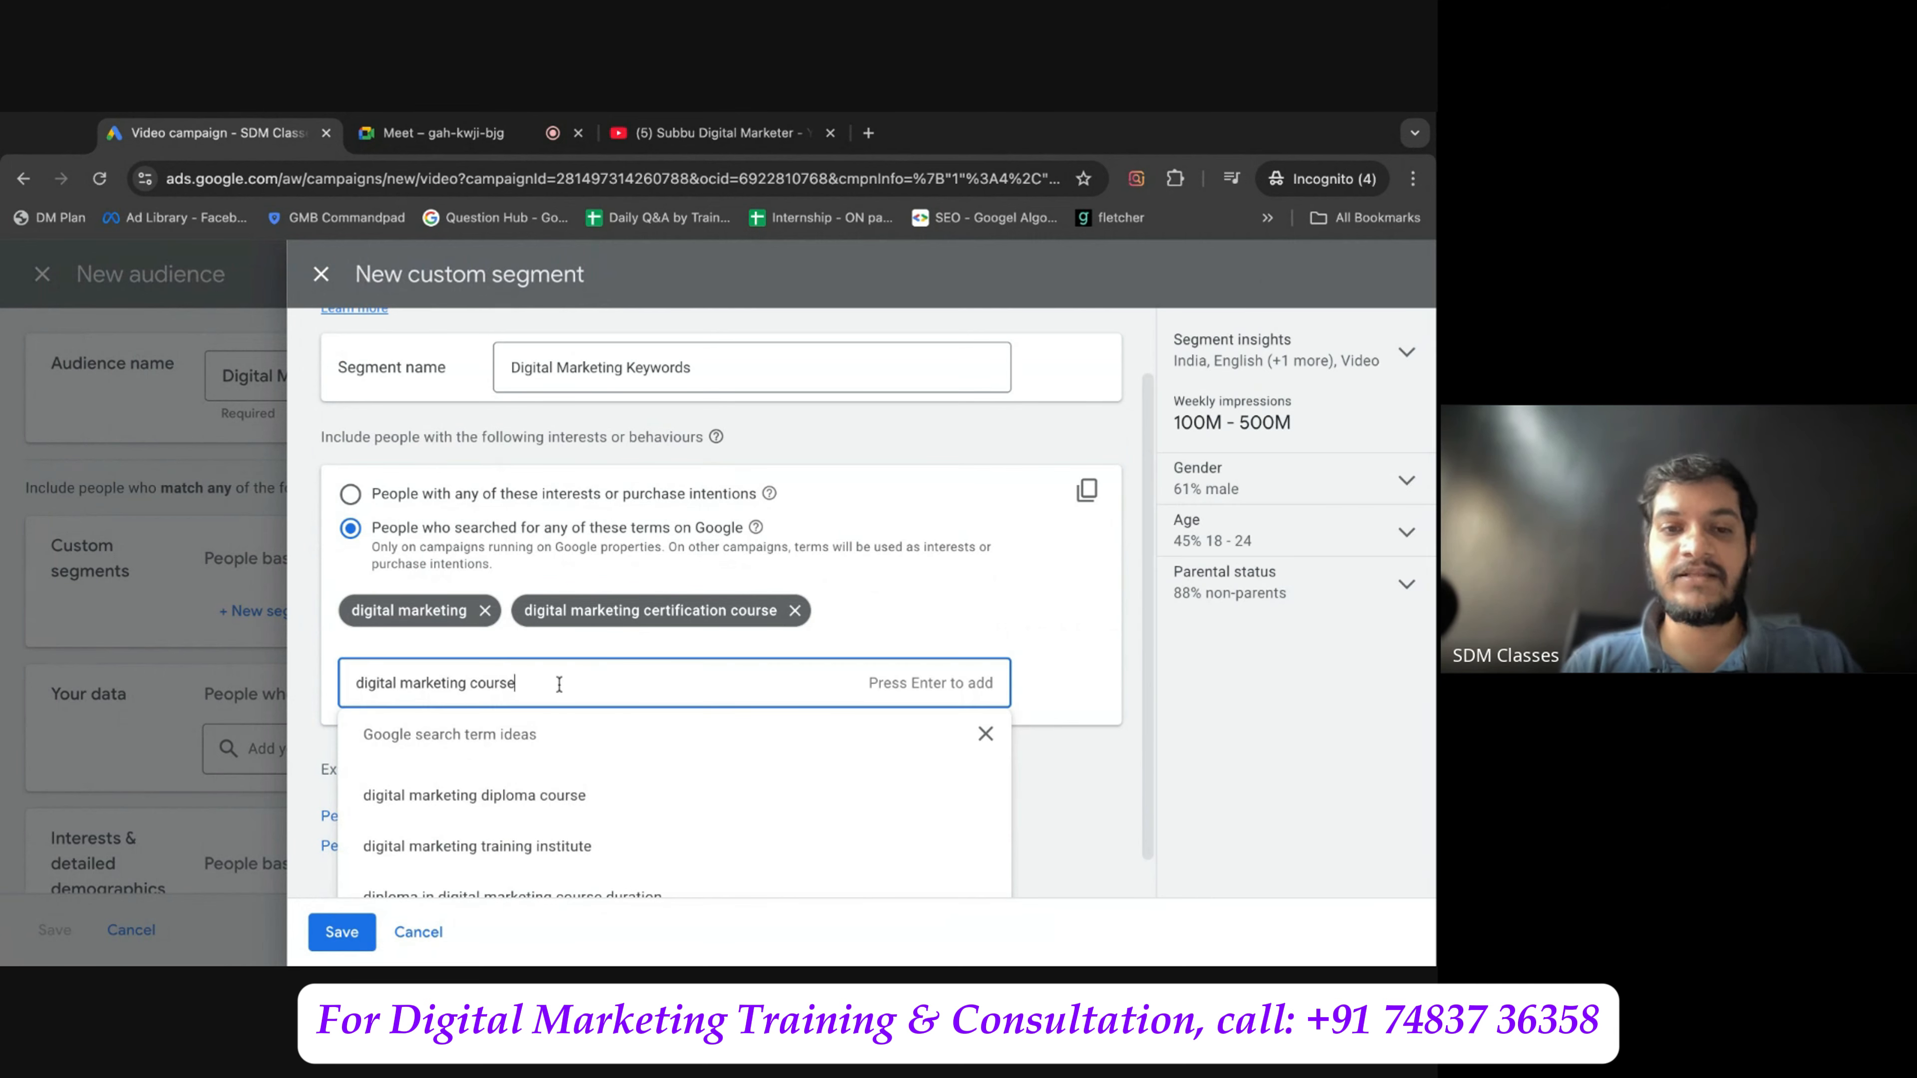
{"action": "key", "text": "BackSpace"}
{"action": "key", "text": "BackSpace"}
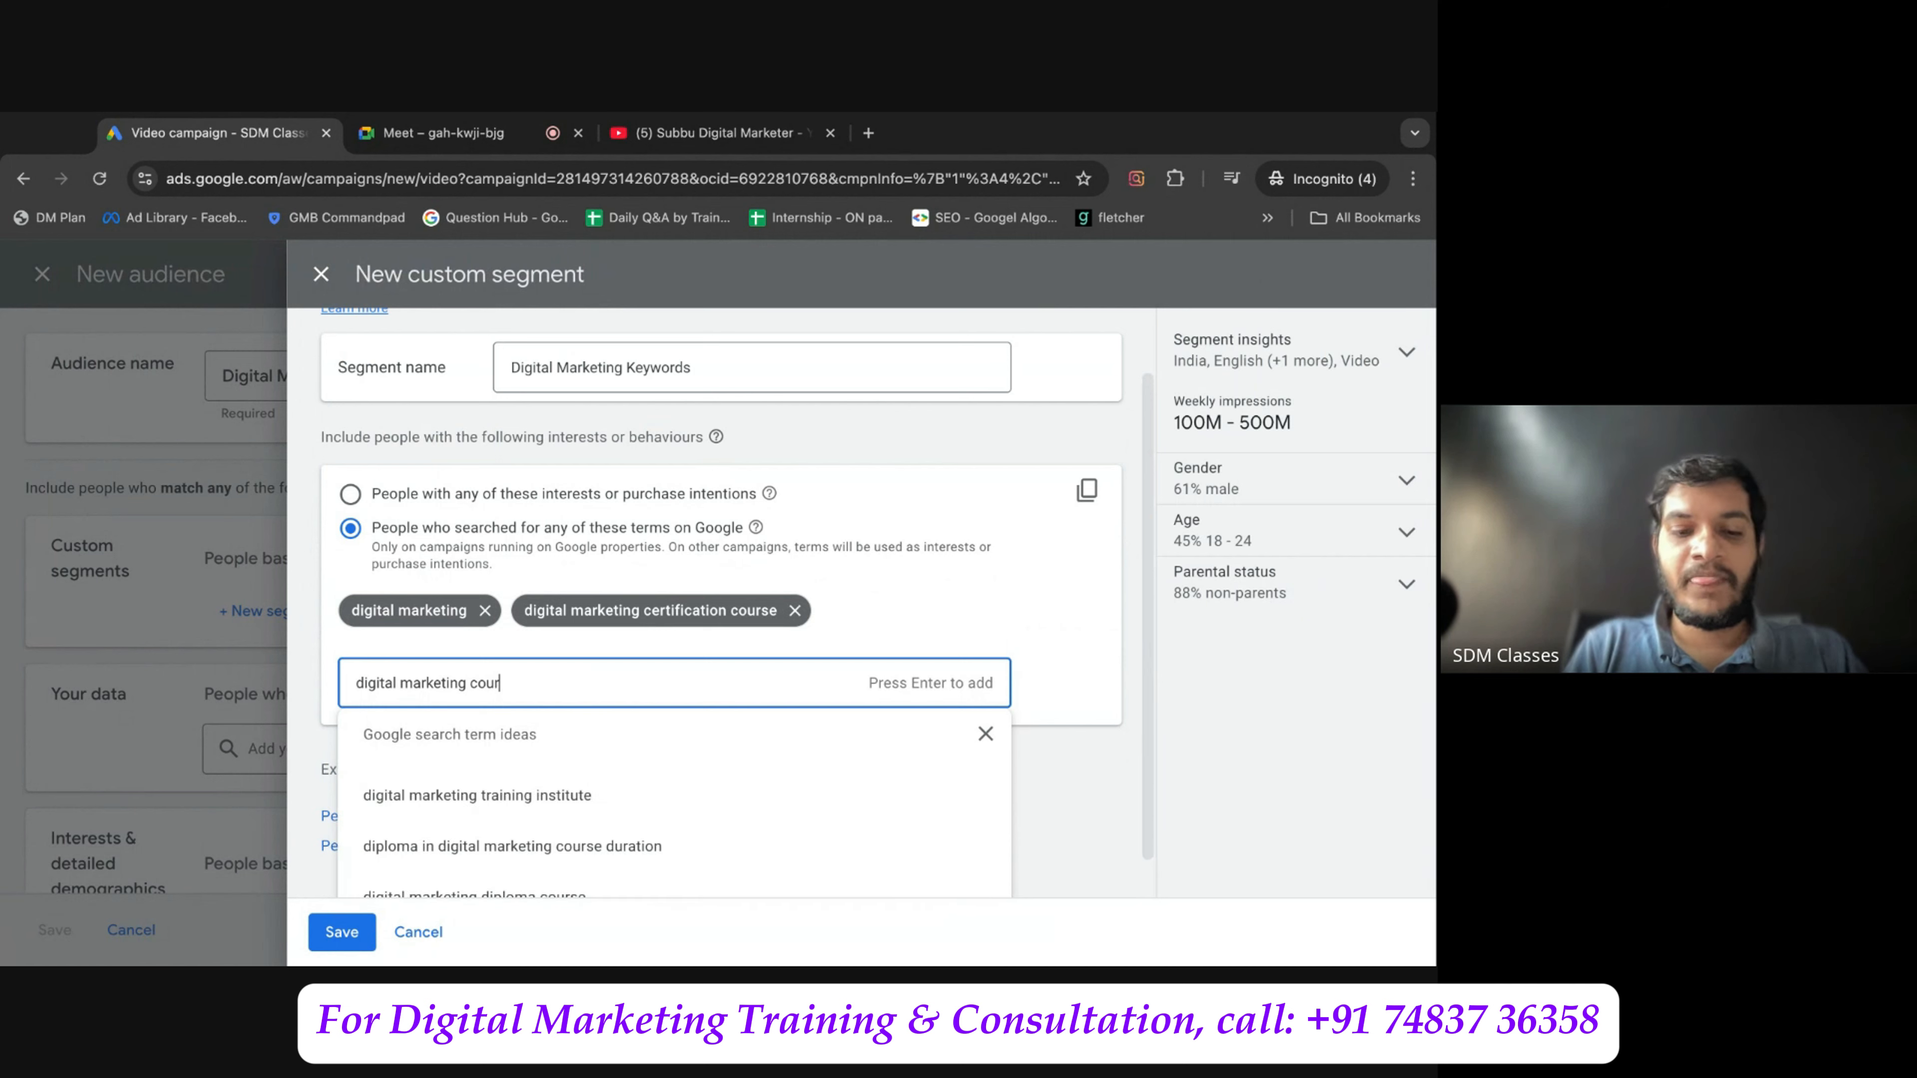
{"action": "type", "text": "se"}
{"action": "key", "text": "Return"}
Add "digital marketing training" as another Google search term for the custom segment.
{"action": "type", "text": "digit"}
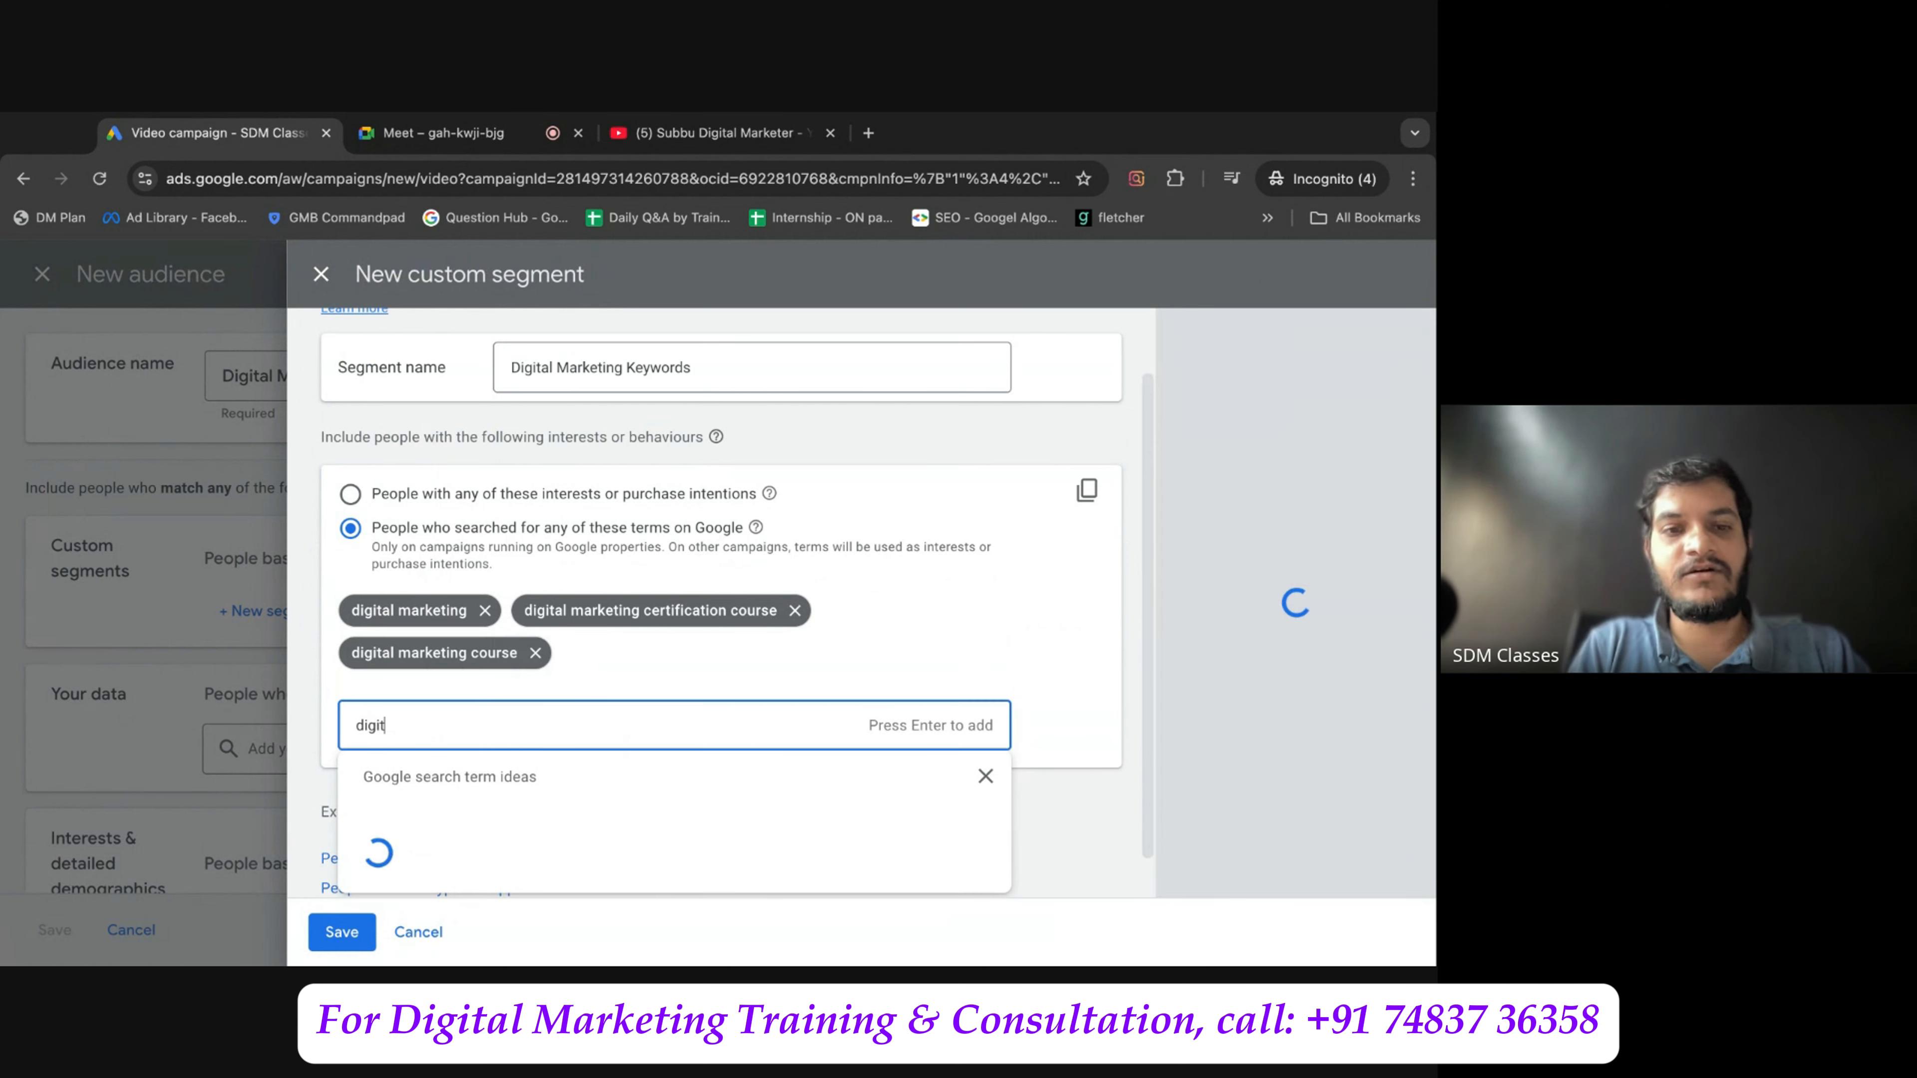
{"action": "type", "text": "al marekting training"}
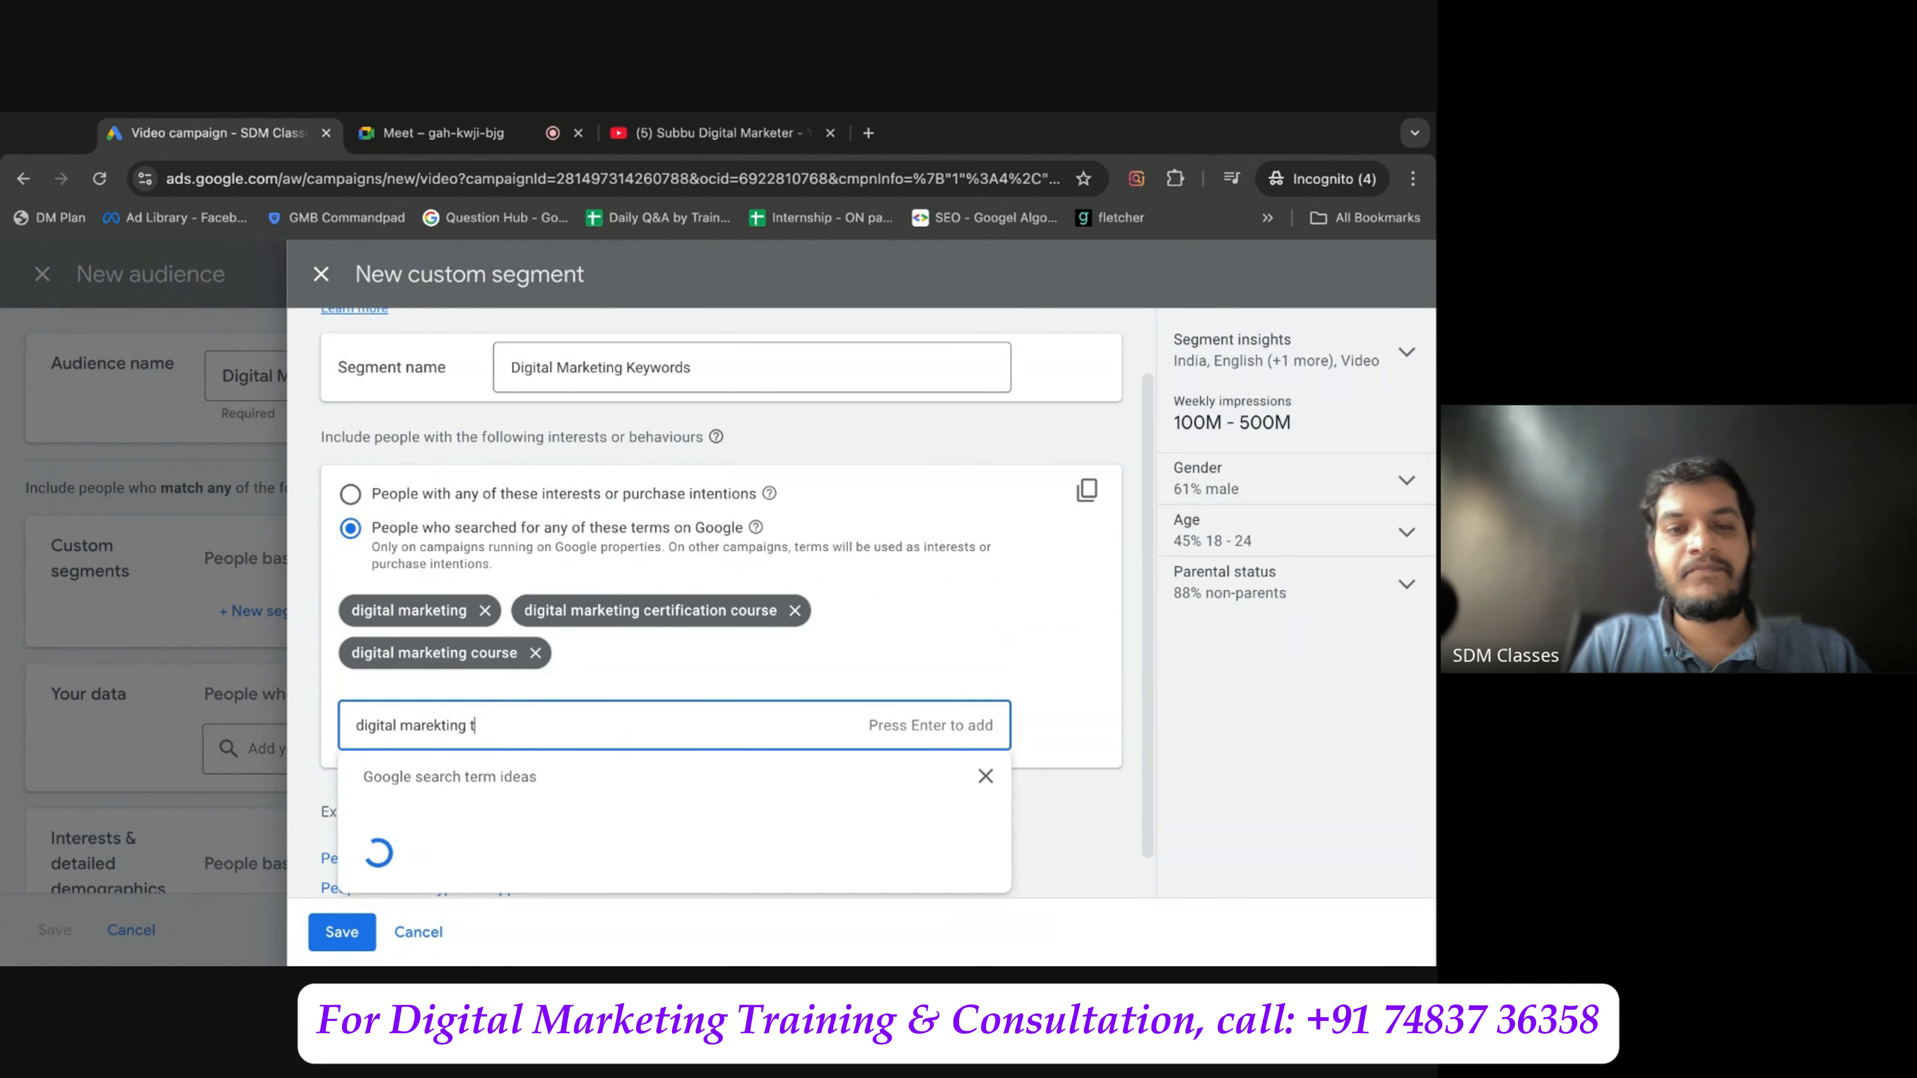
{"action": "double_click", "coordinate": [431, 726]}
{"action": "type", "text": "marketing"}
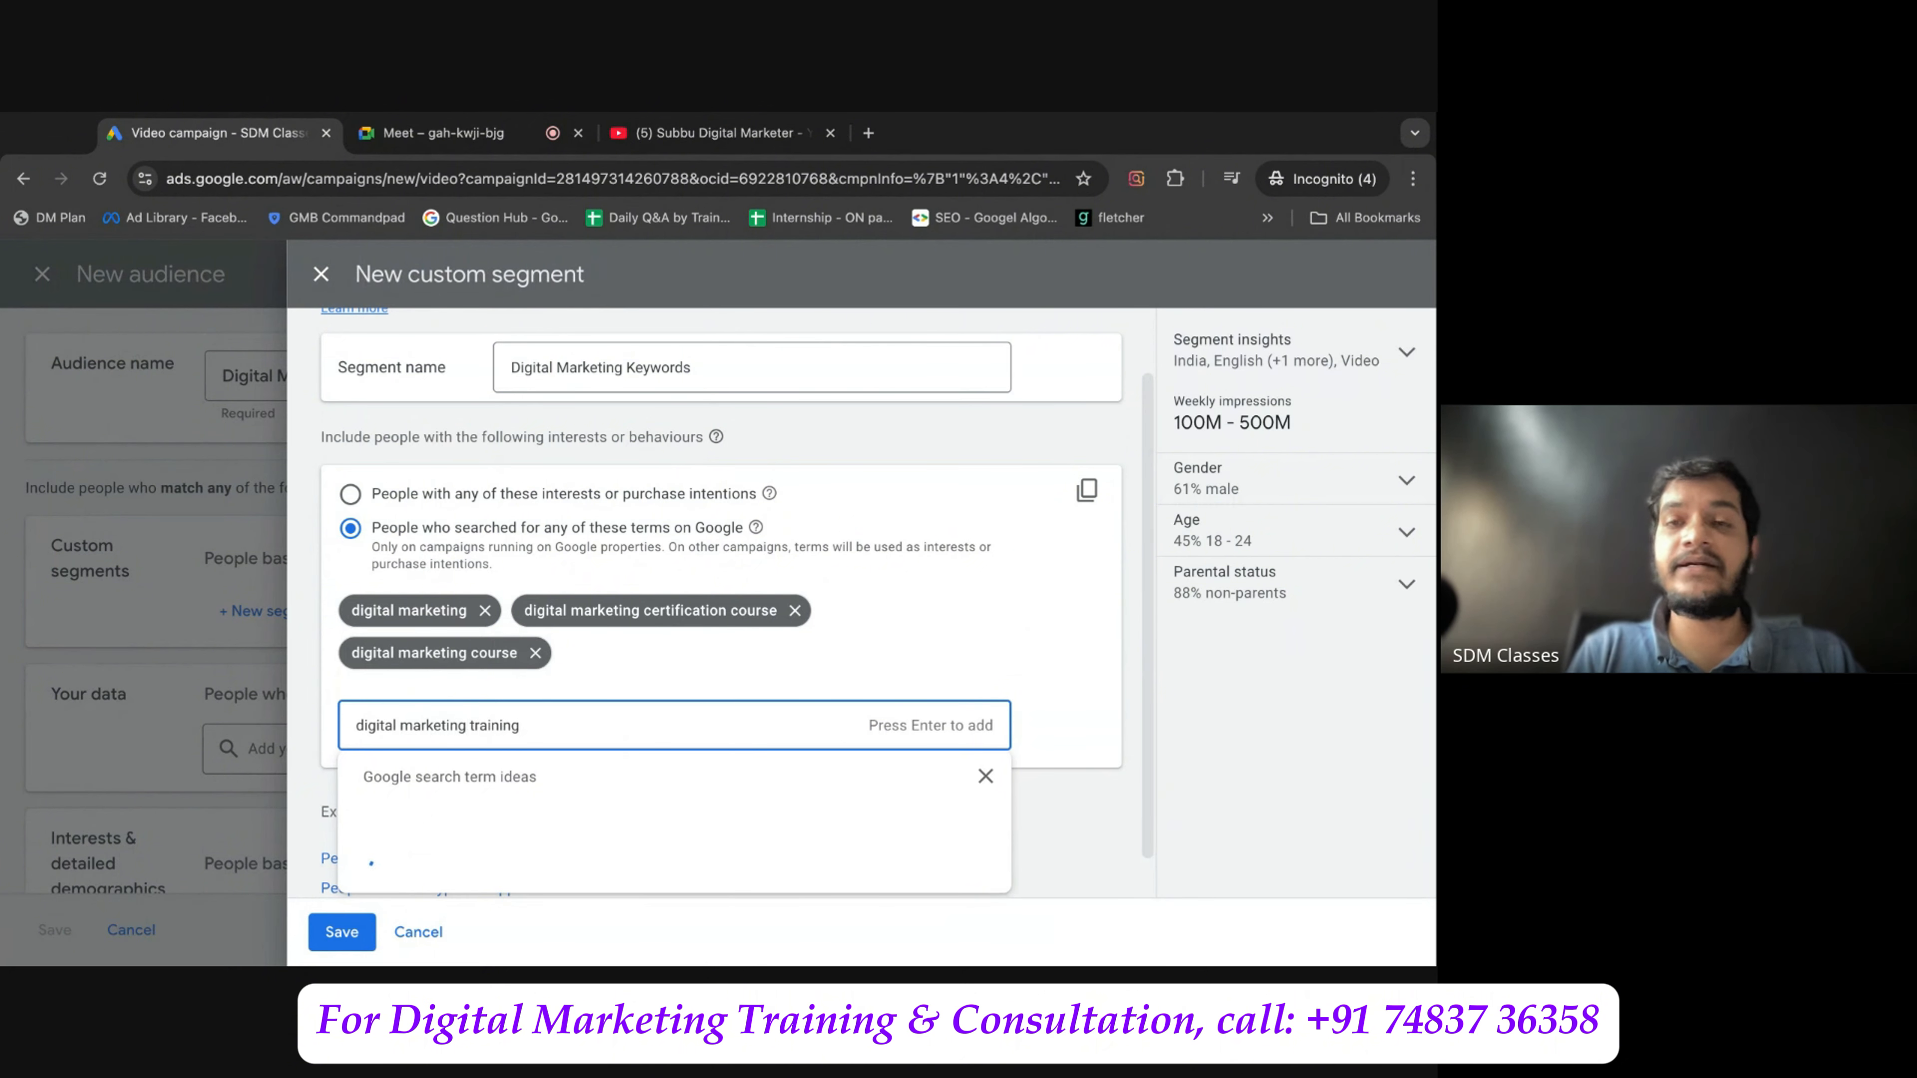
{"action": "key", "text": "Return"}
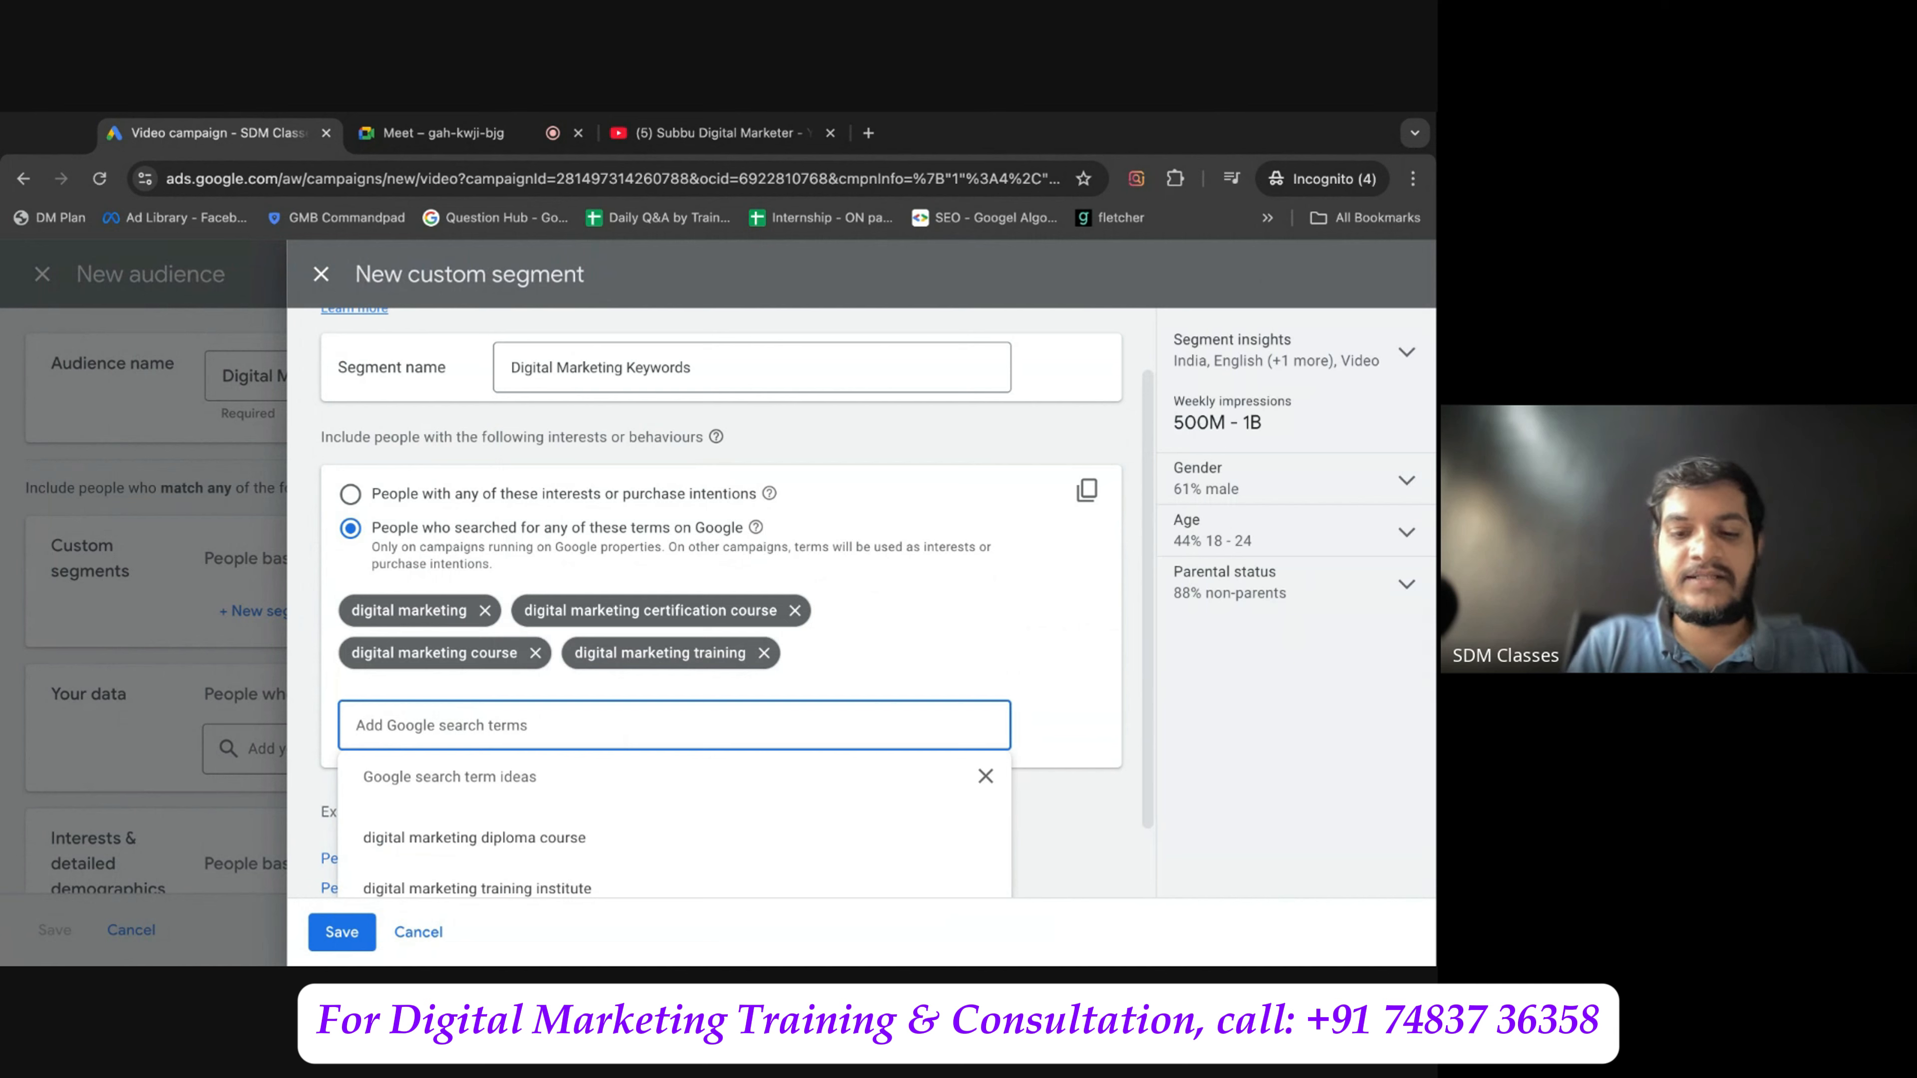
Add "digital marketing certfication courses" to the custom segment's Google search terms.
{"action": "type", "text": "digital marketin"}
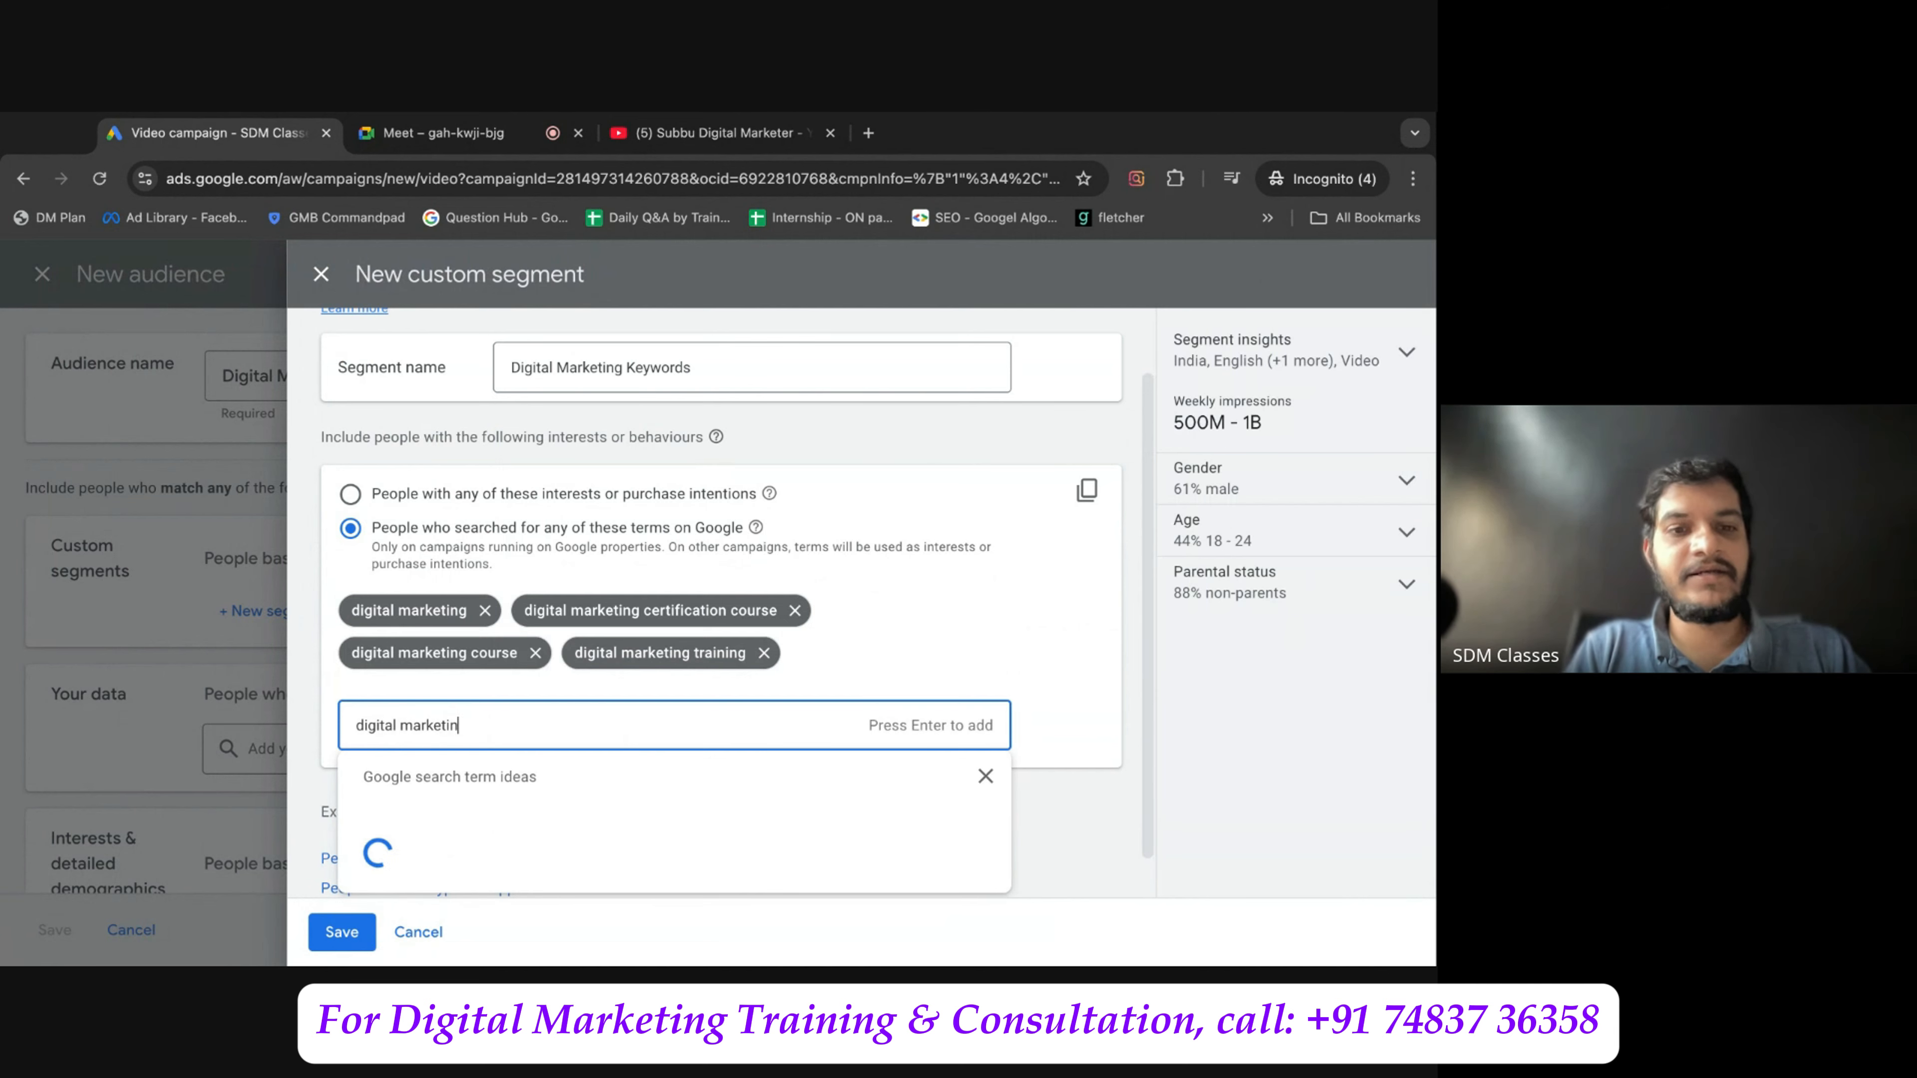
{"action": "type", "text": "g certficat"}
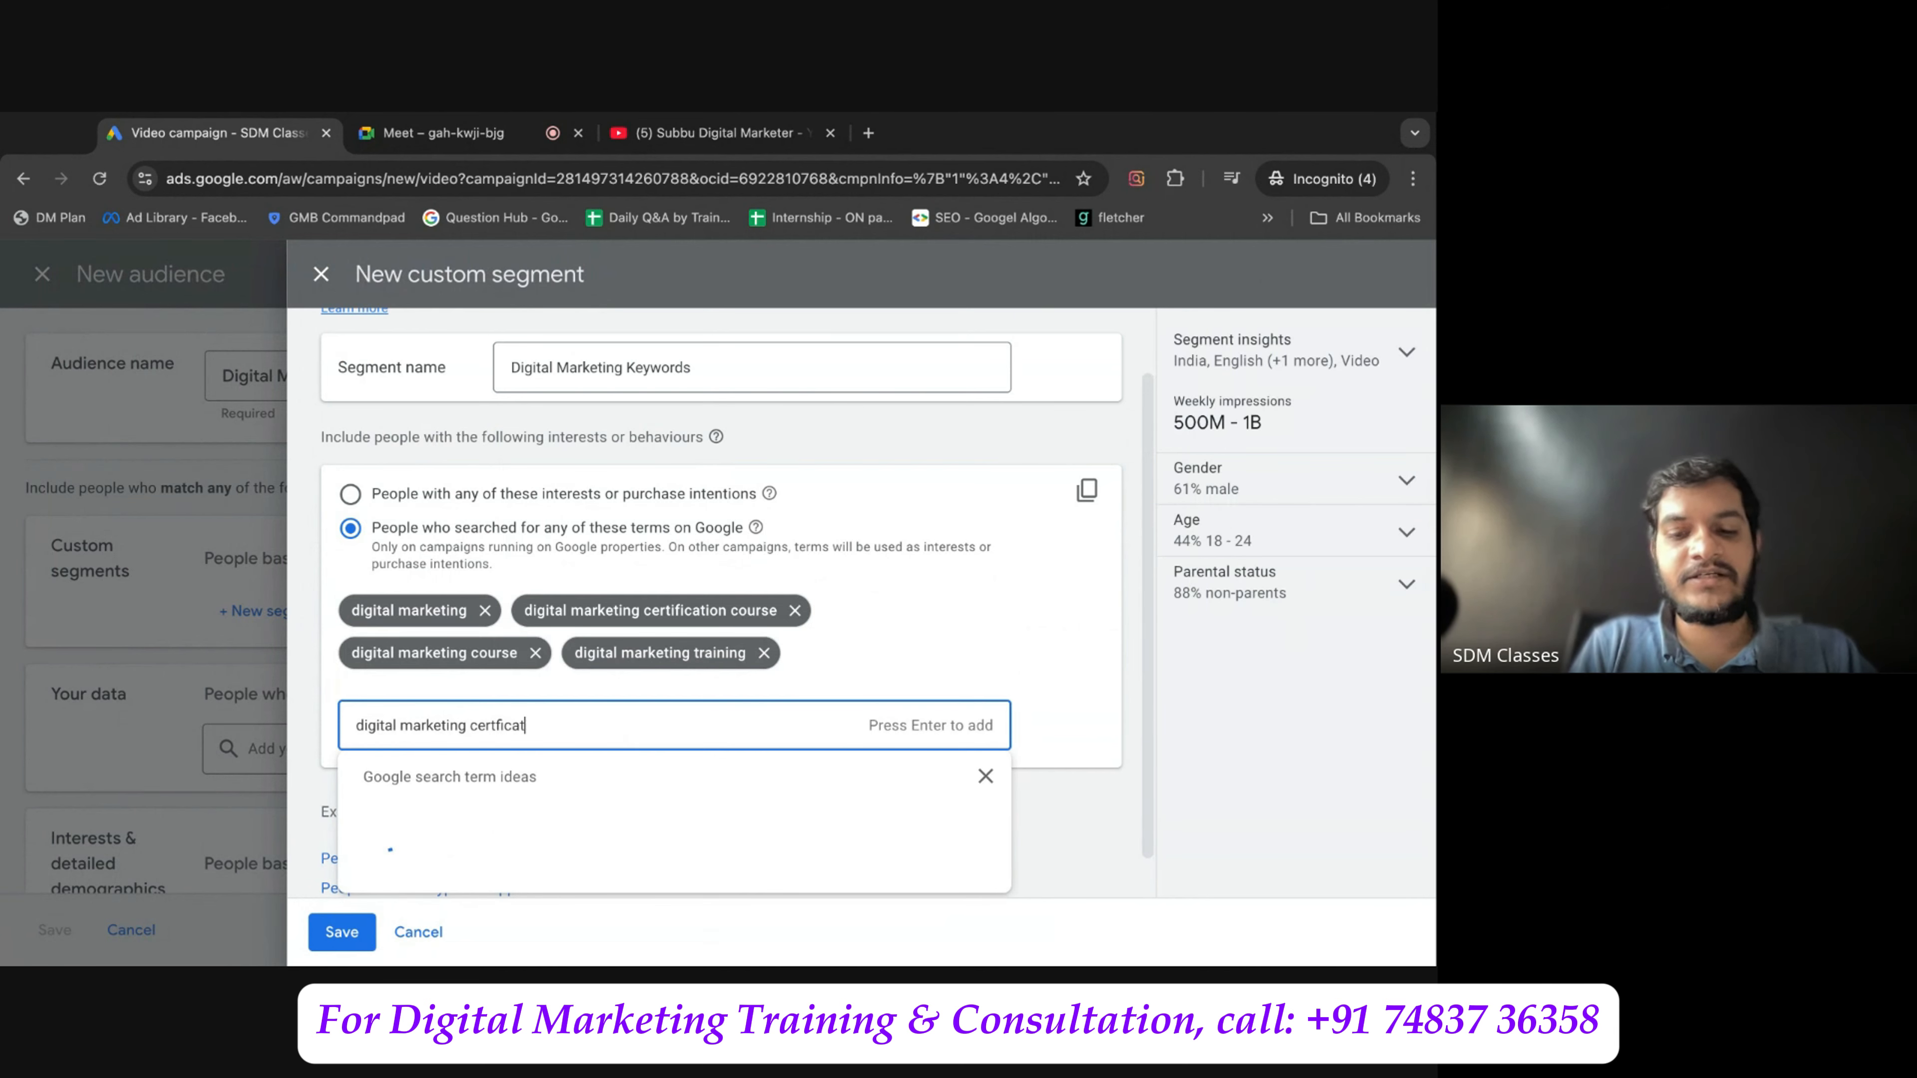
{"action": "type", "text": "ion courses"}
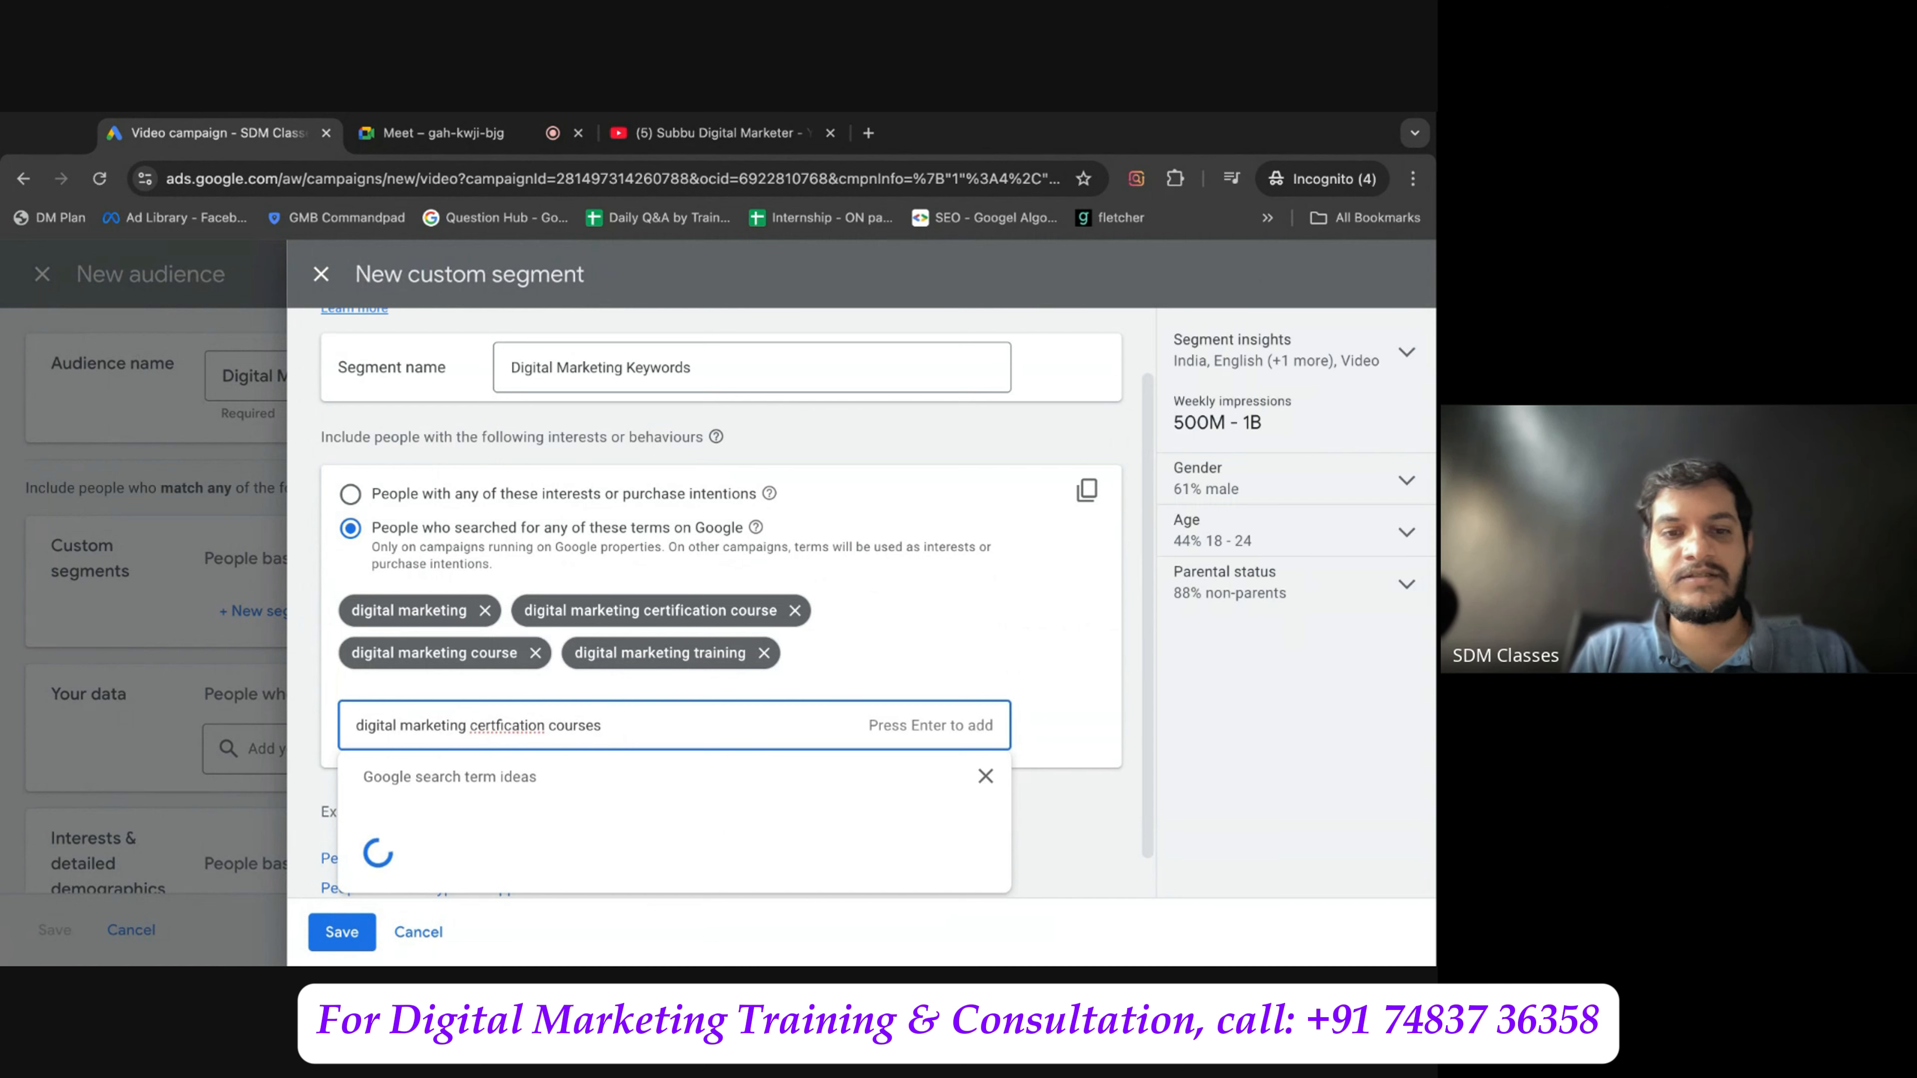
{"action": "double_click", "coordinate": [511, 726]}
{"action": "type", "text": "certficatio"}
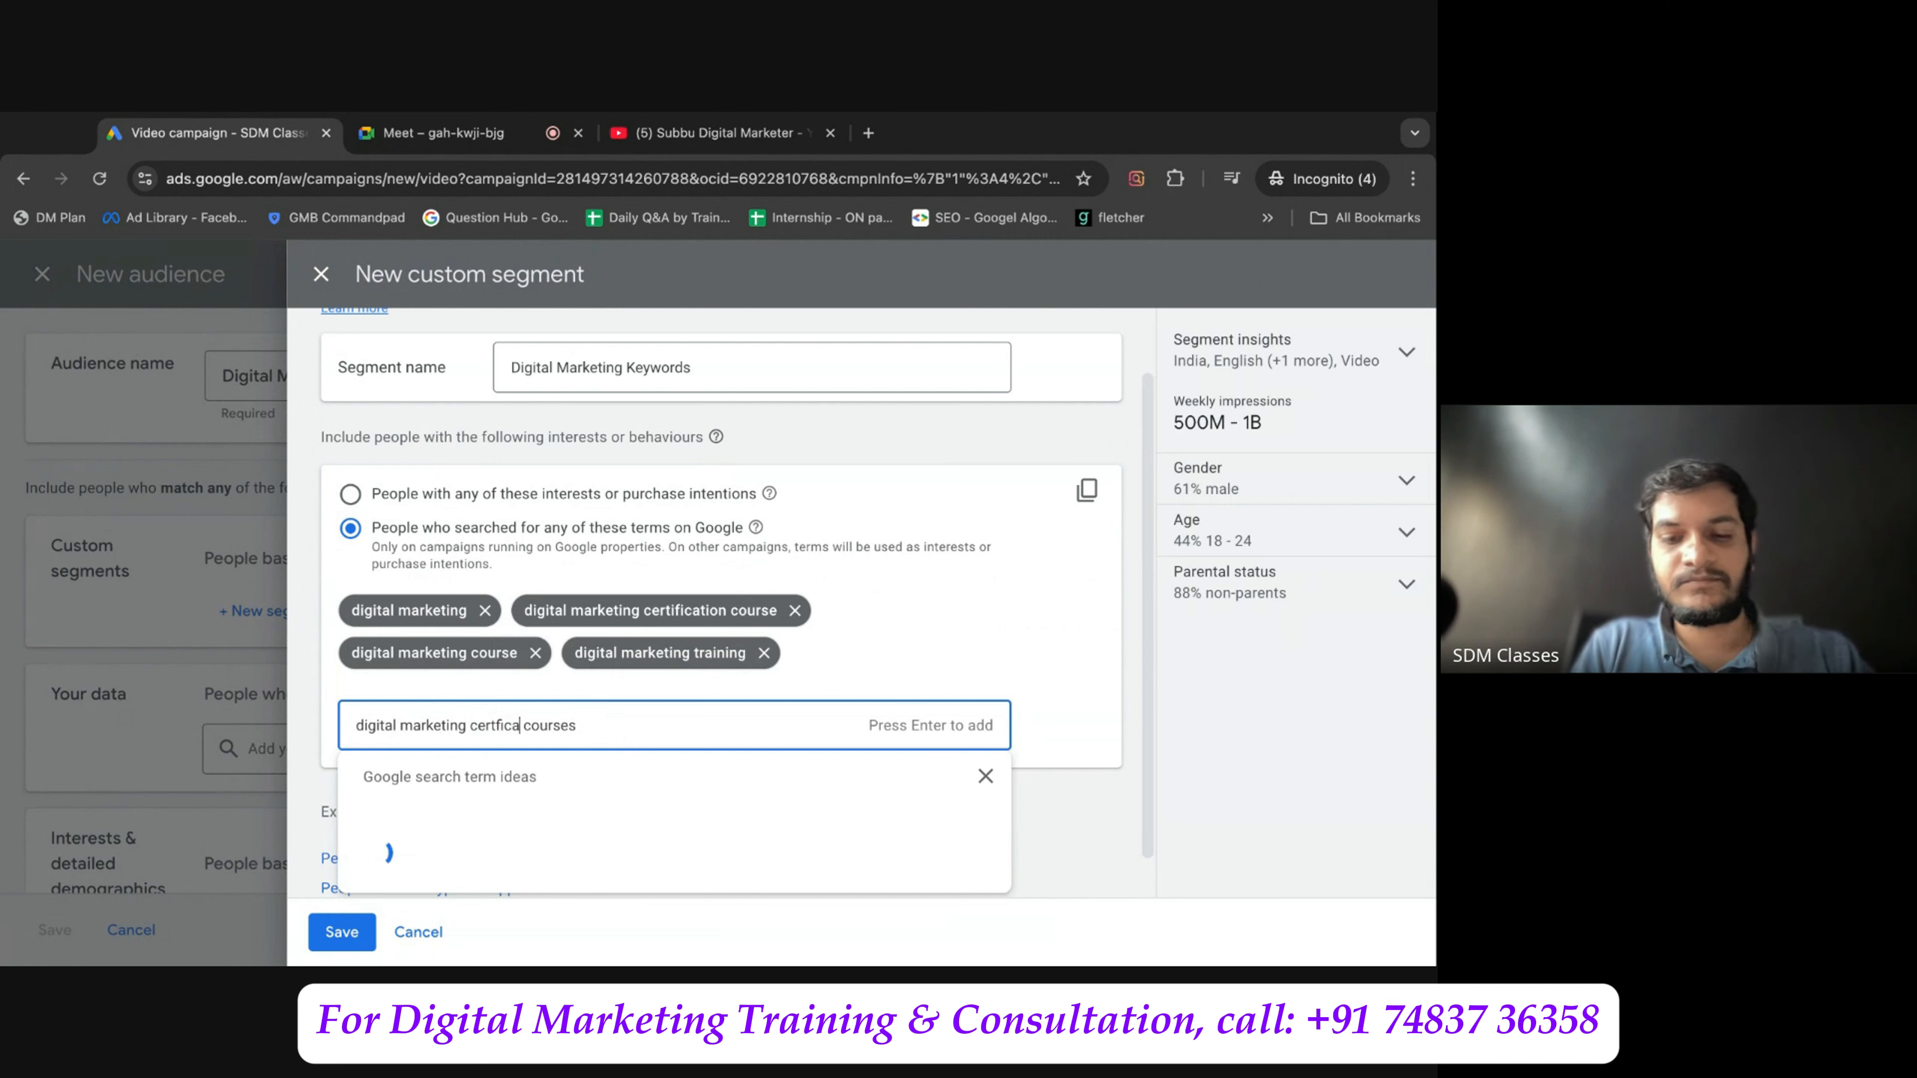
{"action": "type", "text": "n"}
{"action": "key", "text": "Return"}
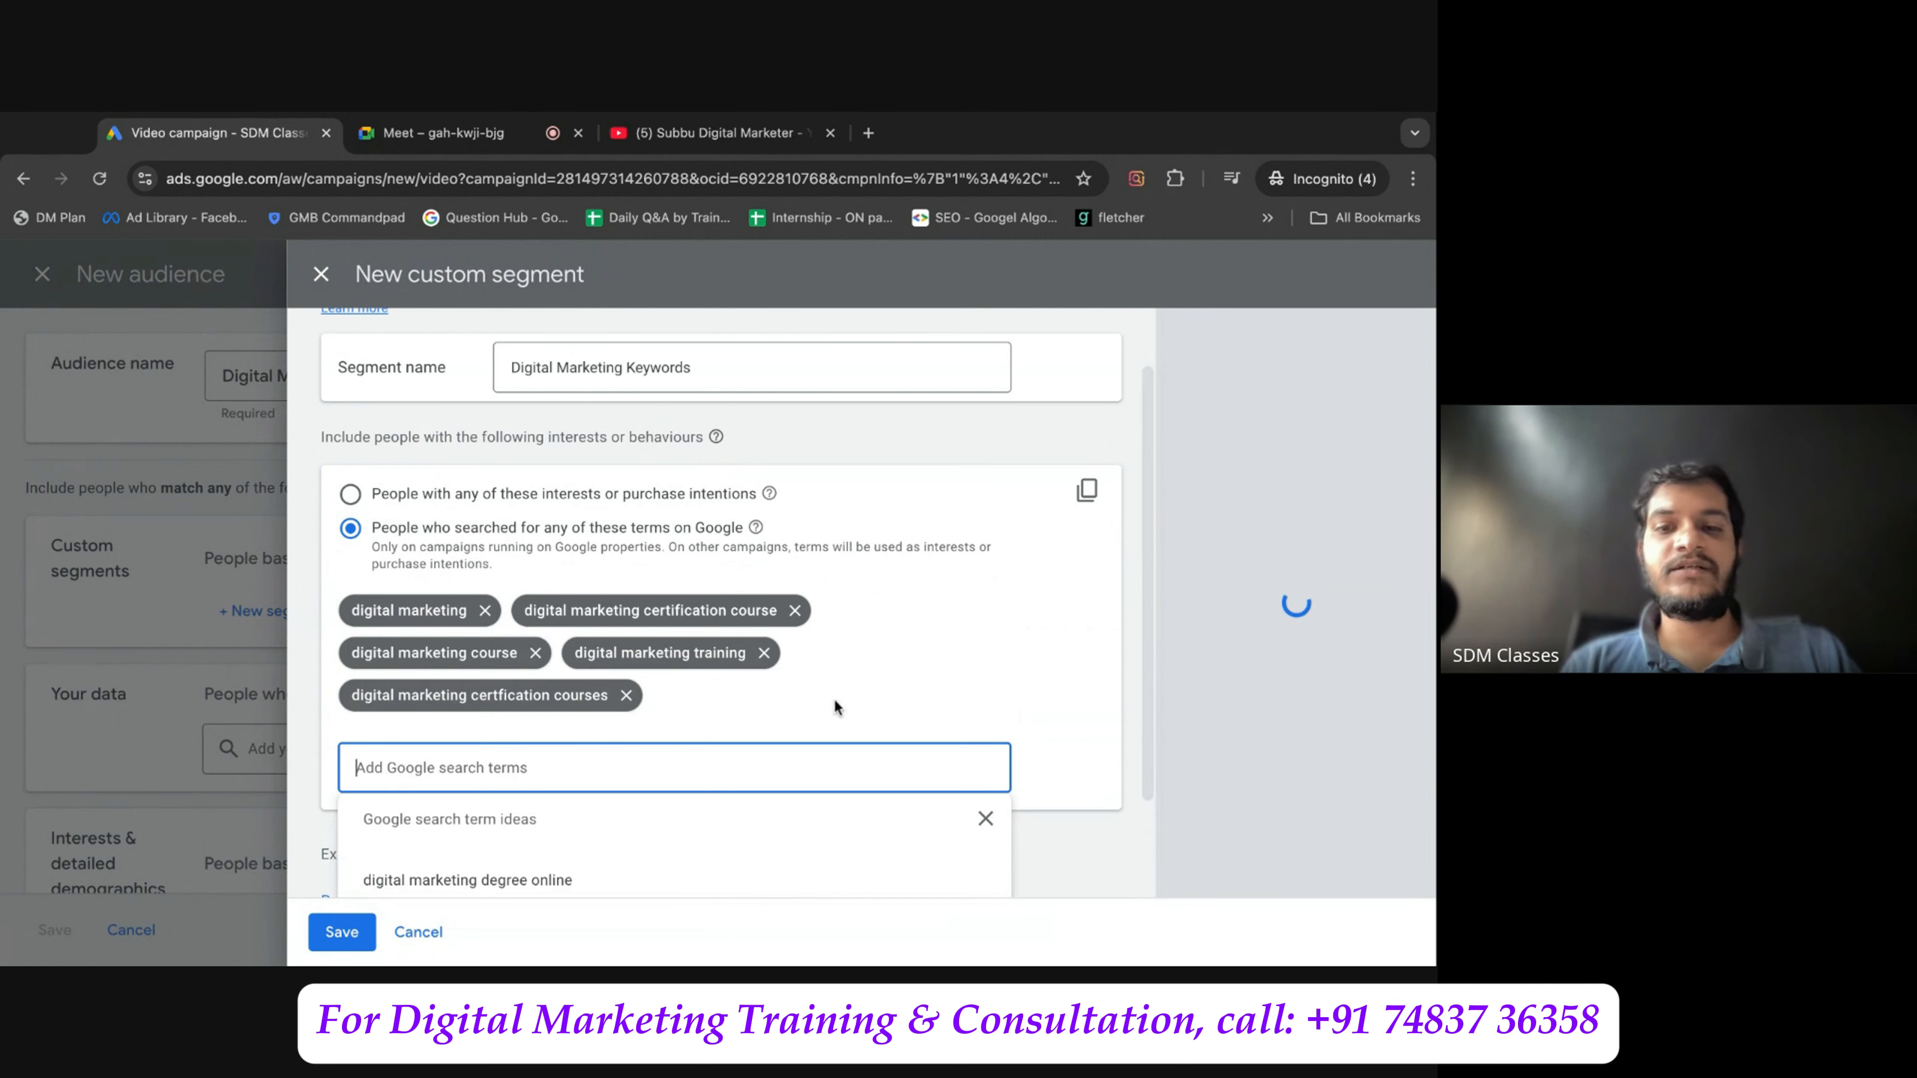
Close the search term ideas and save the custom segment to the audience.
{"action": "left_click", "coordinate": [1053, 700]}
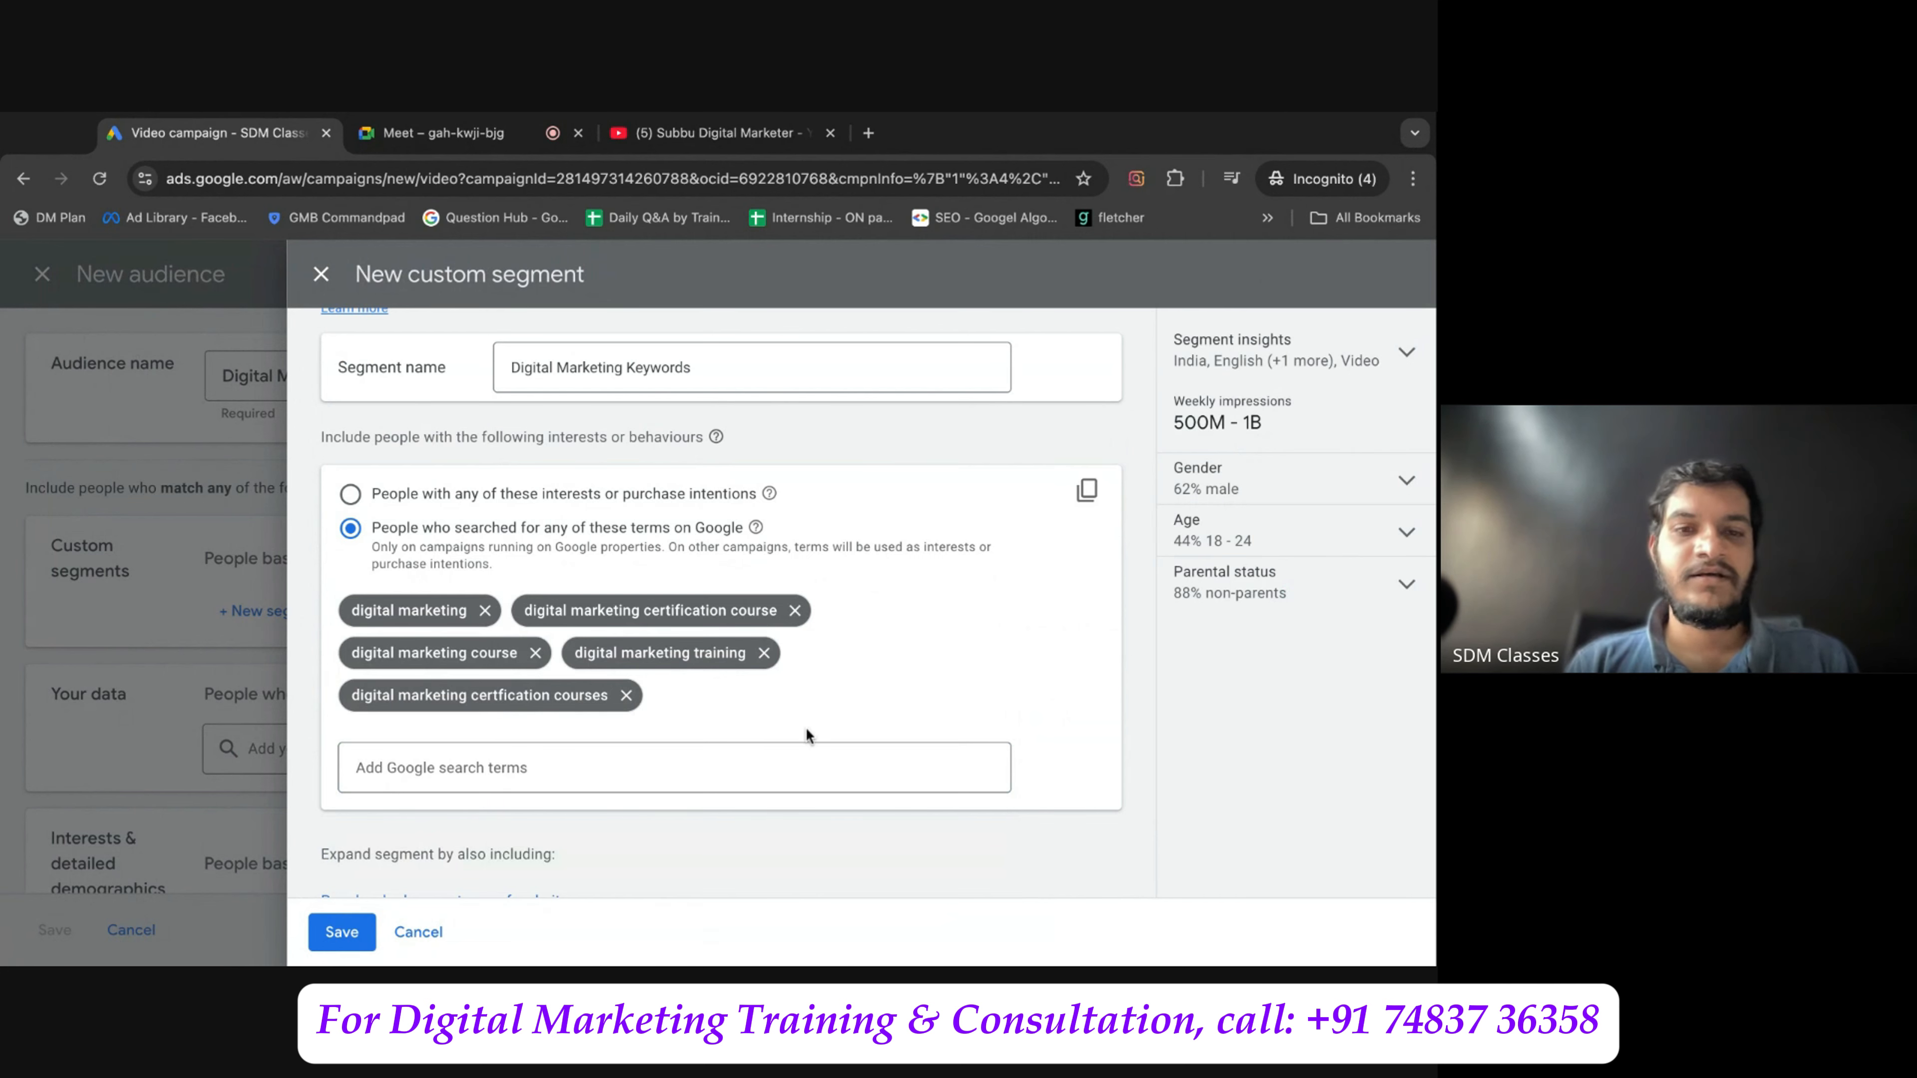
{"action": "scroll", "coordinate": [806, 729], "scroll_direction": "down", "scroll_amount": 1}
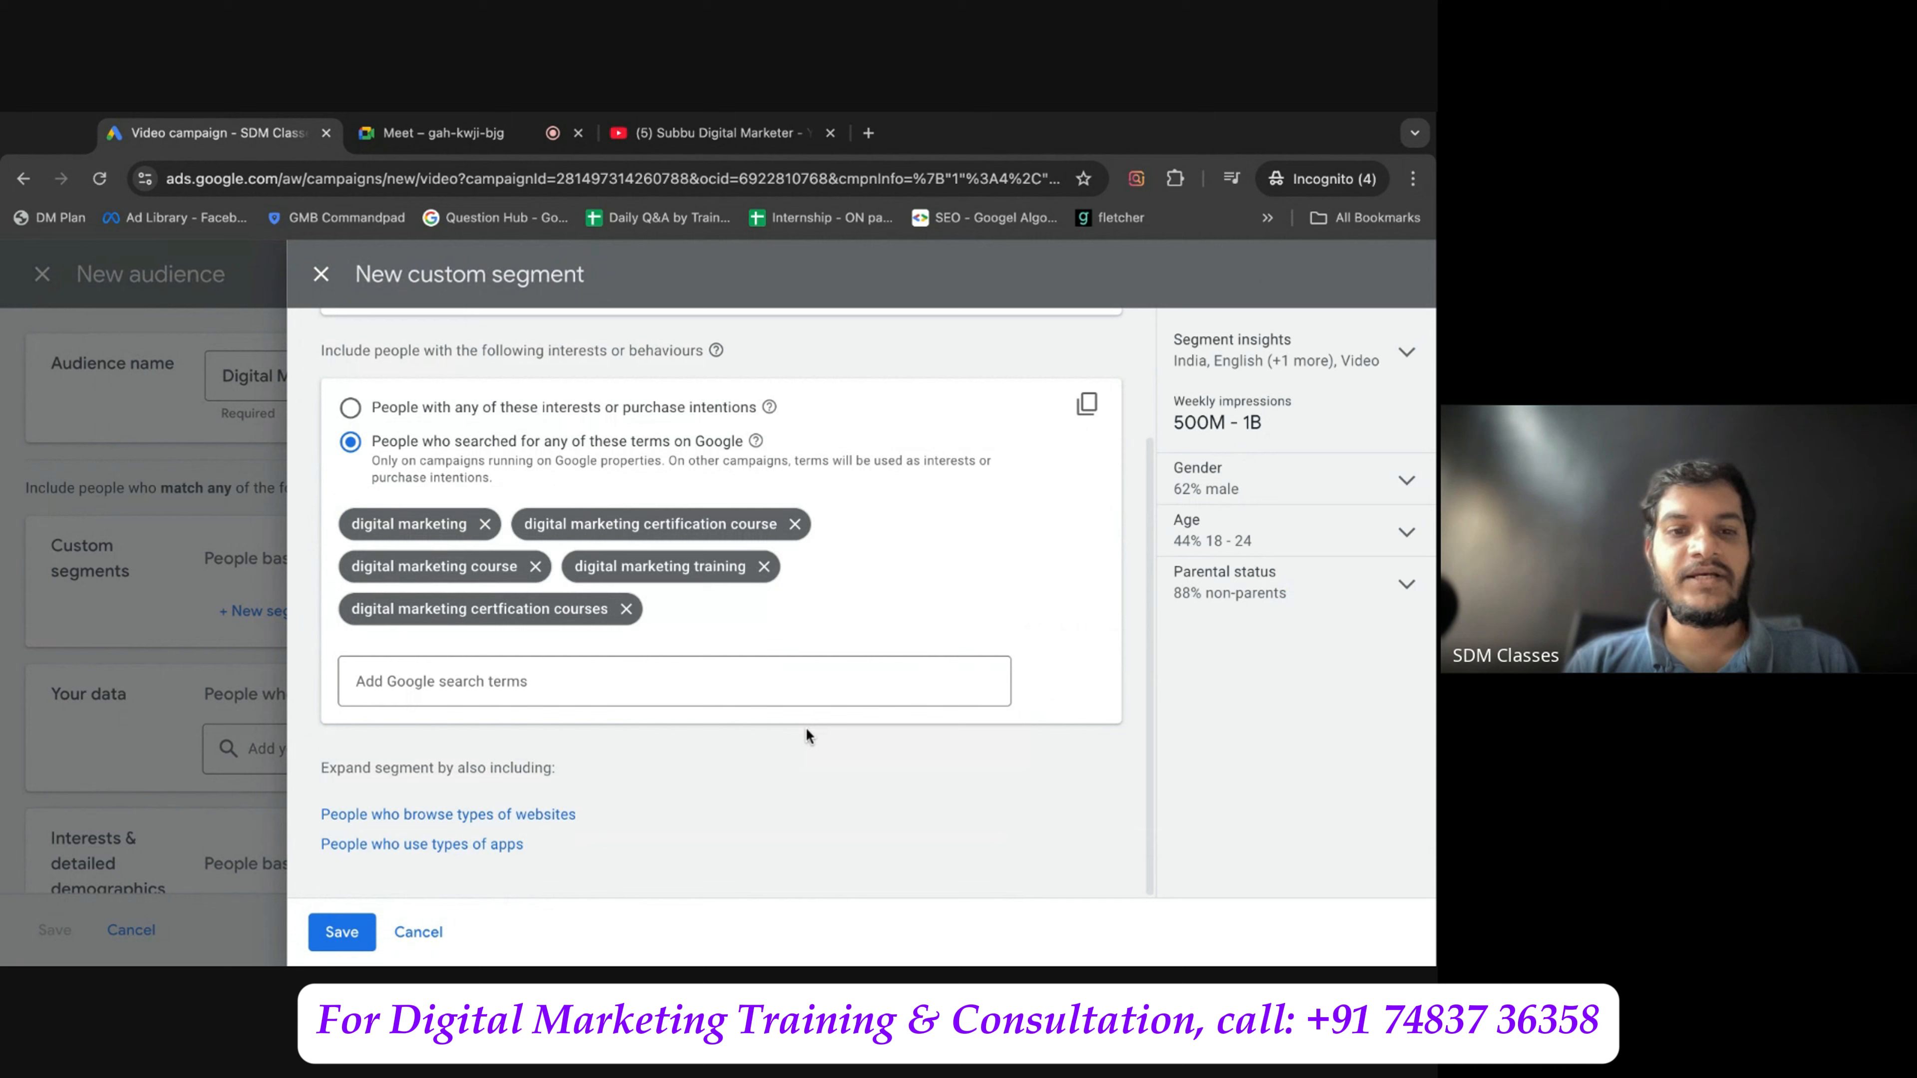
{"action": "left_click", "coordinate": [343, 933]}
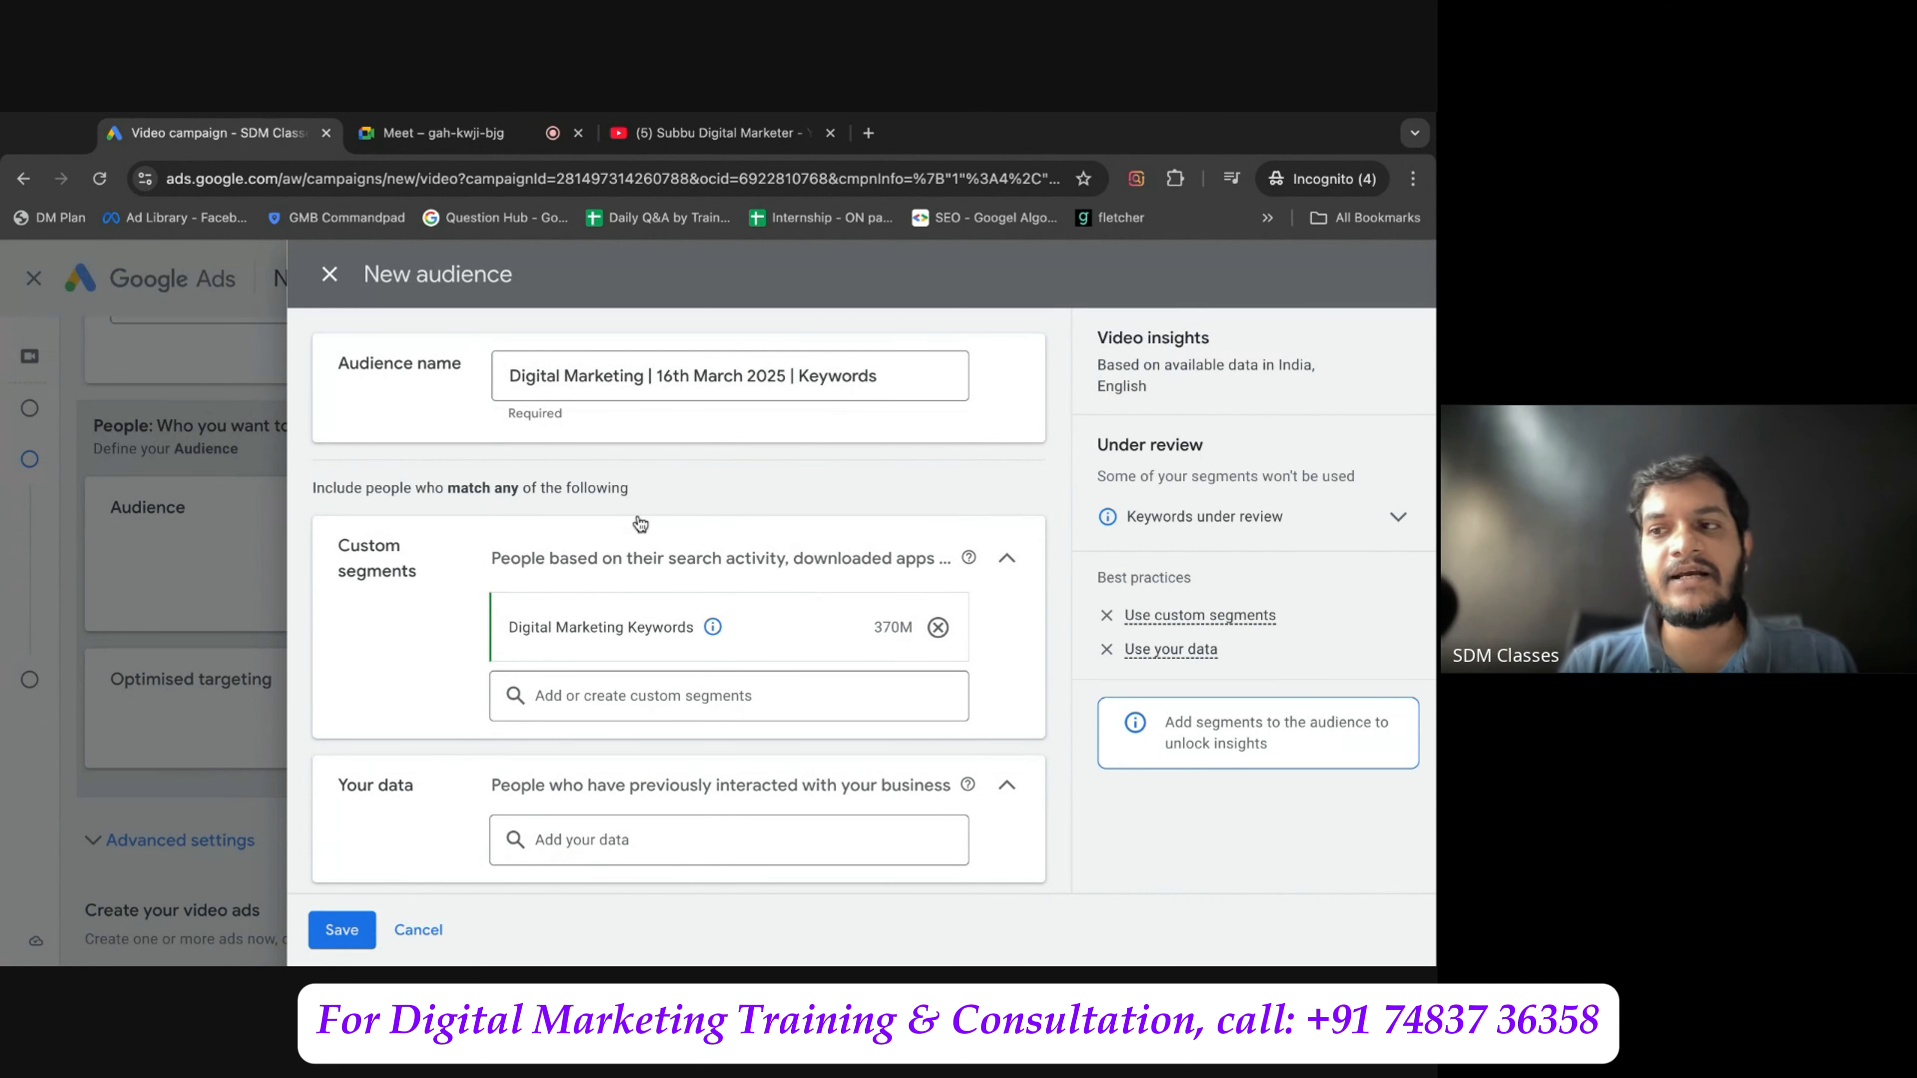
Rename the audience as "Digital Marketing | 16th March 2025 | Custom Audience | Keywords".
{"action": "left_click", "coordinate": [797, 374]}
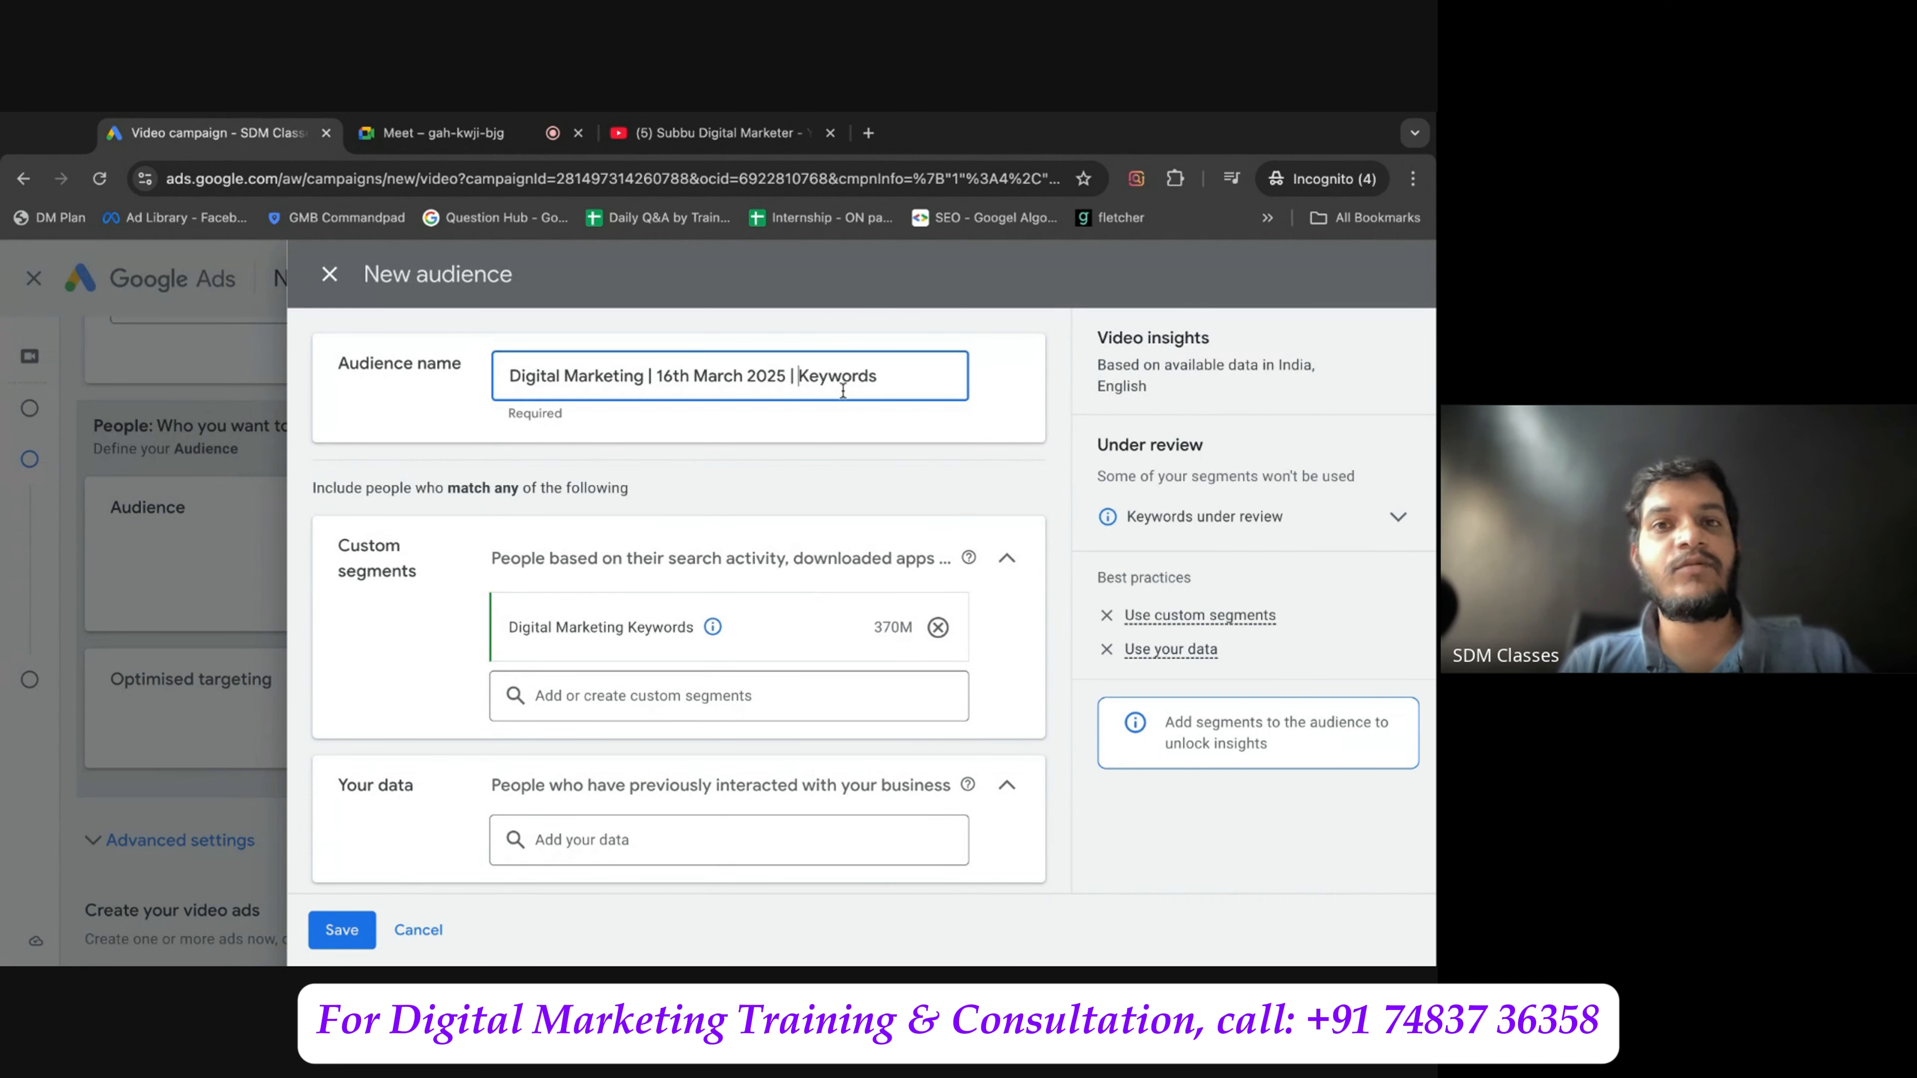
{"action": "type", "text": "Custome"}
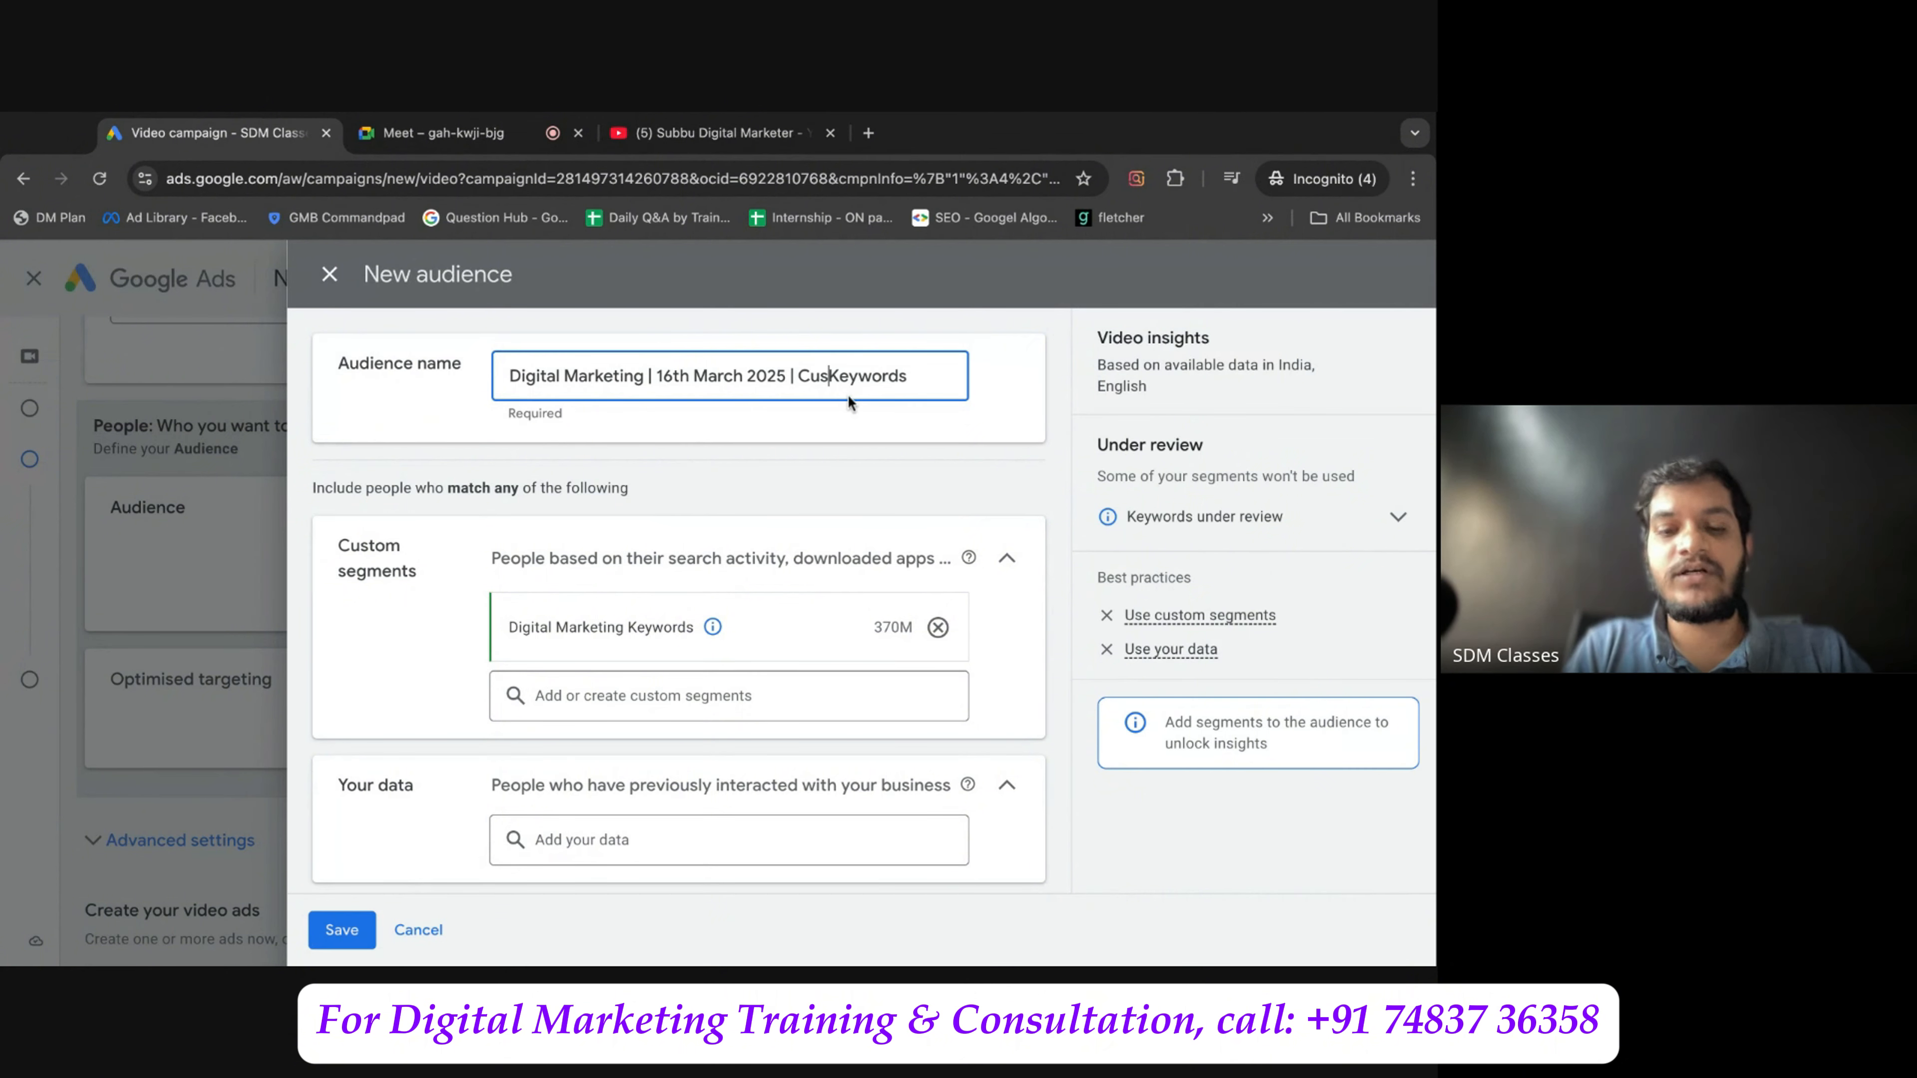
{"action": "type", "text": " Audience"}
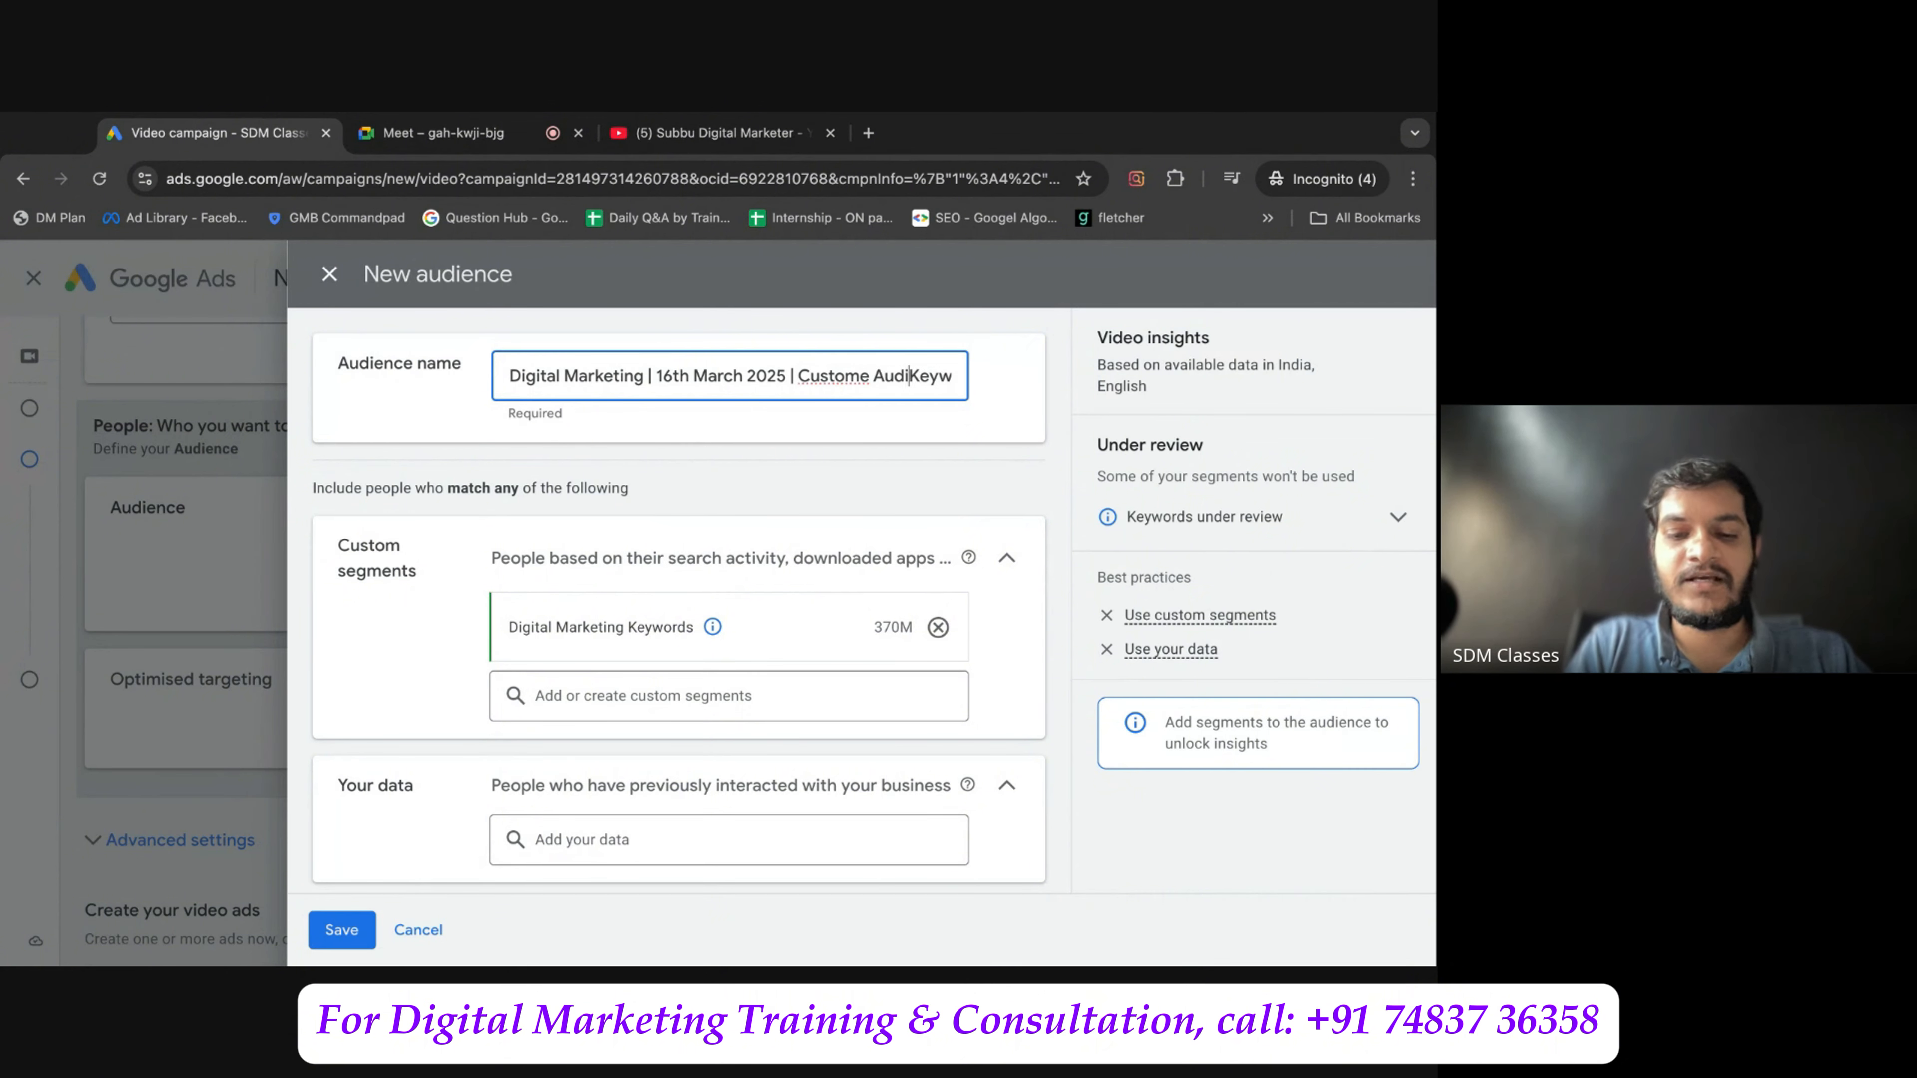
{"action": "type", "text": " |"}
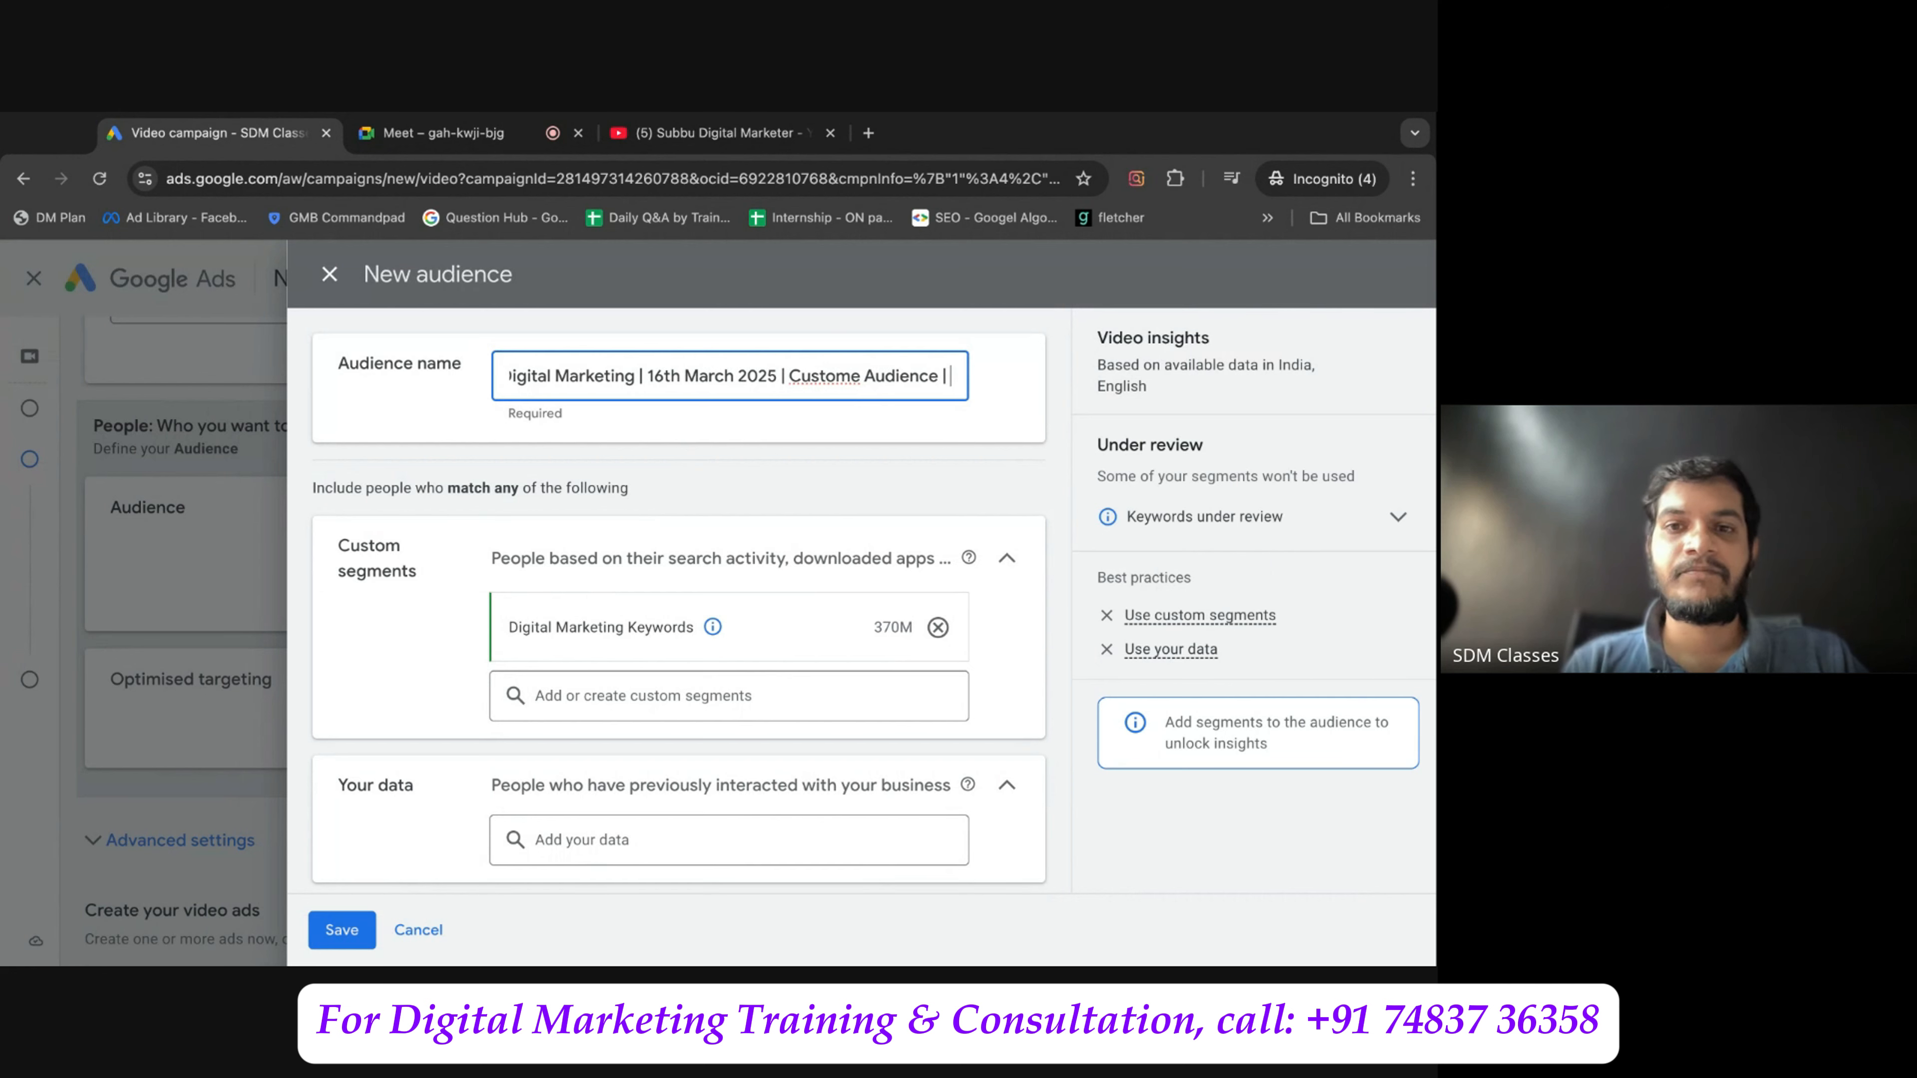
{"action": "double_click", "coordinate": [826, 375]}
{"action": "type", "text": "Custom"}
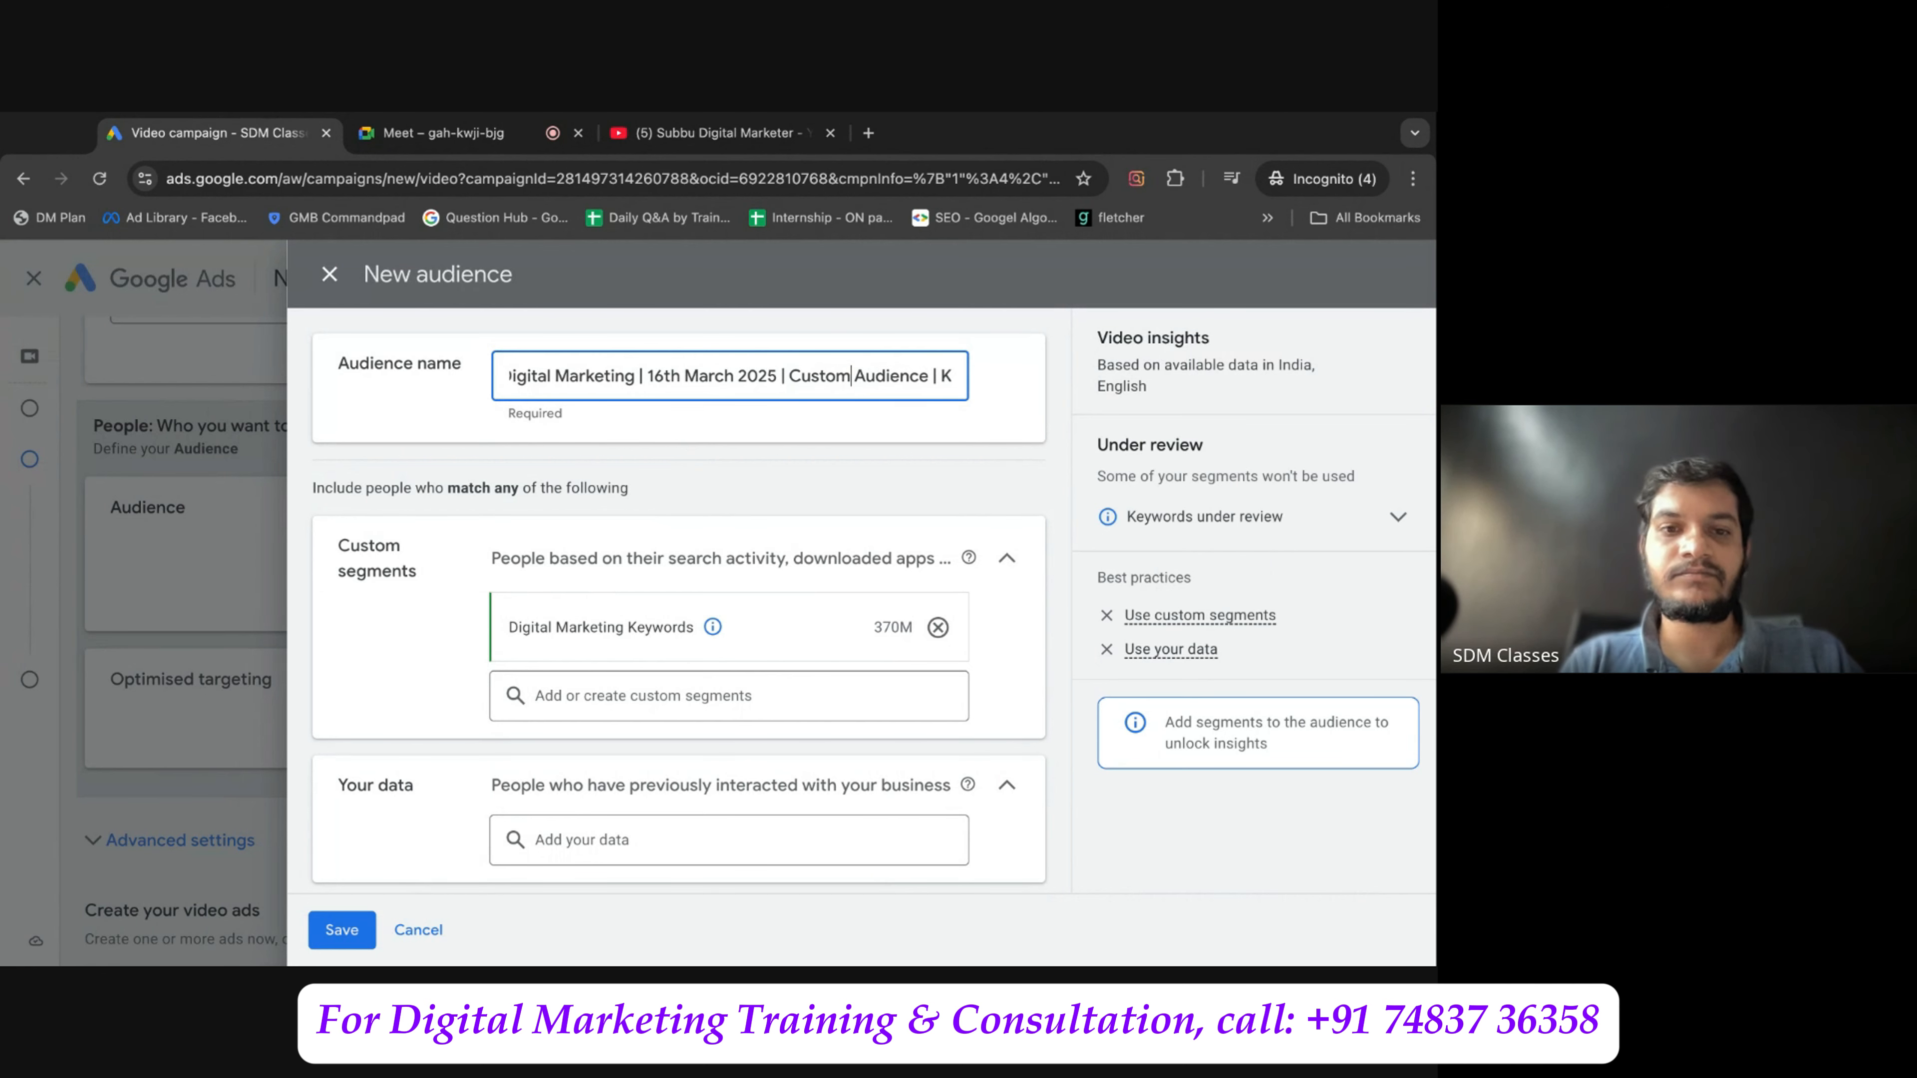
{"action": "left_click", "coordinate": [424, 625]}
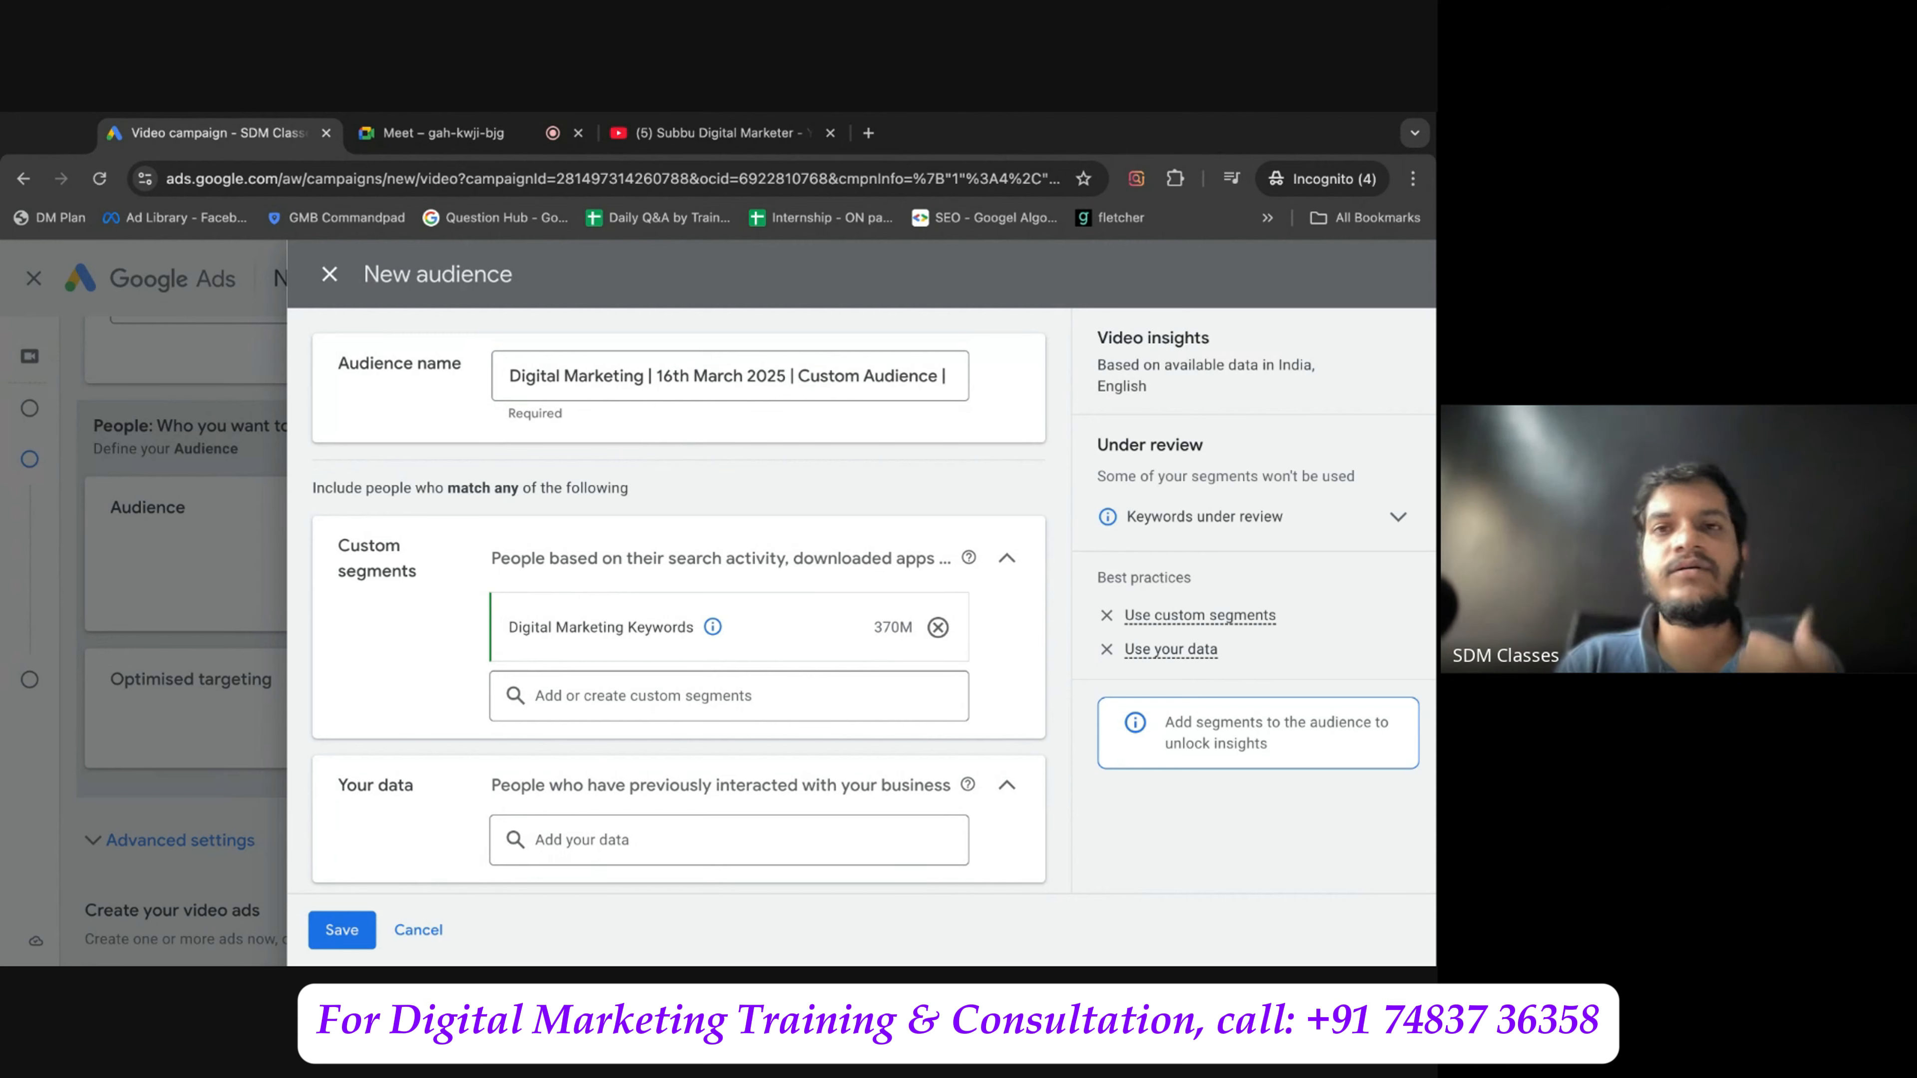
Examine the audience's interests and detailed demographics and its exclusions, and collapse both sections again.
{"action": "scroll", "coordinate": [429, 596], "scroll_direction": "down", "scroll_amount": 5}
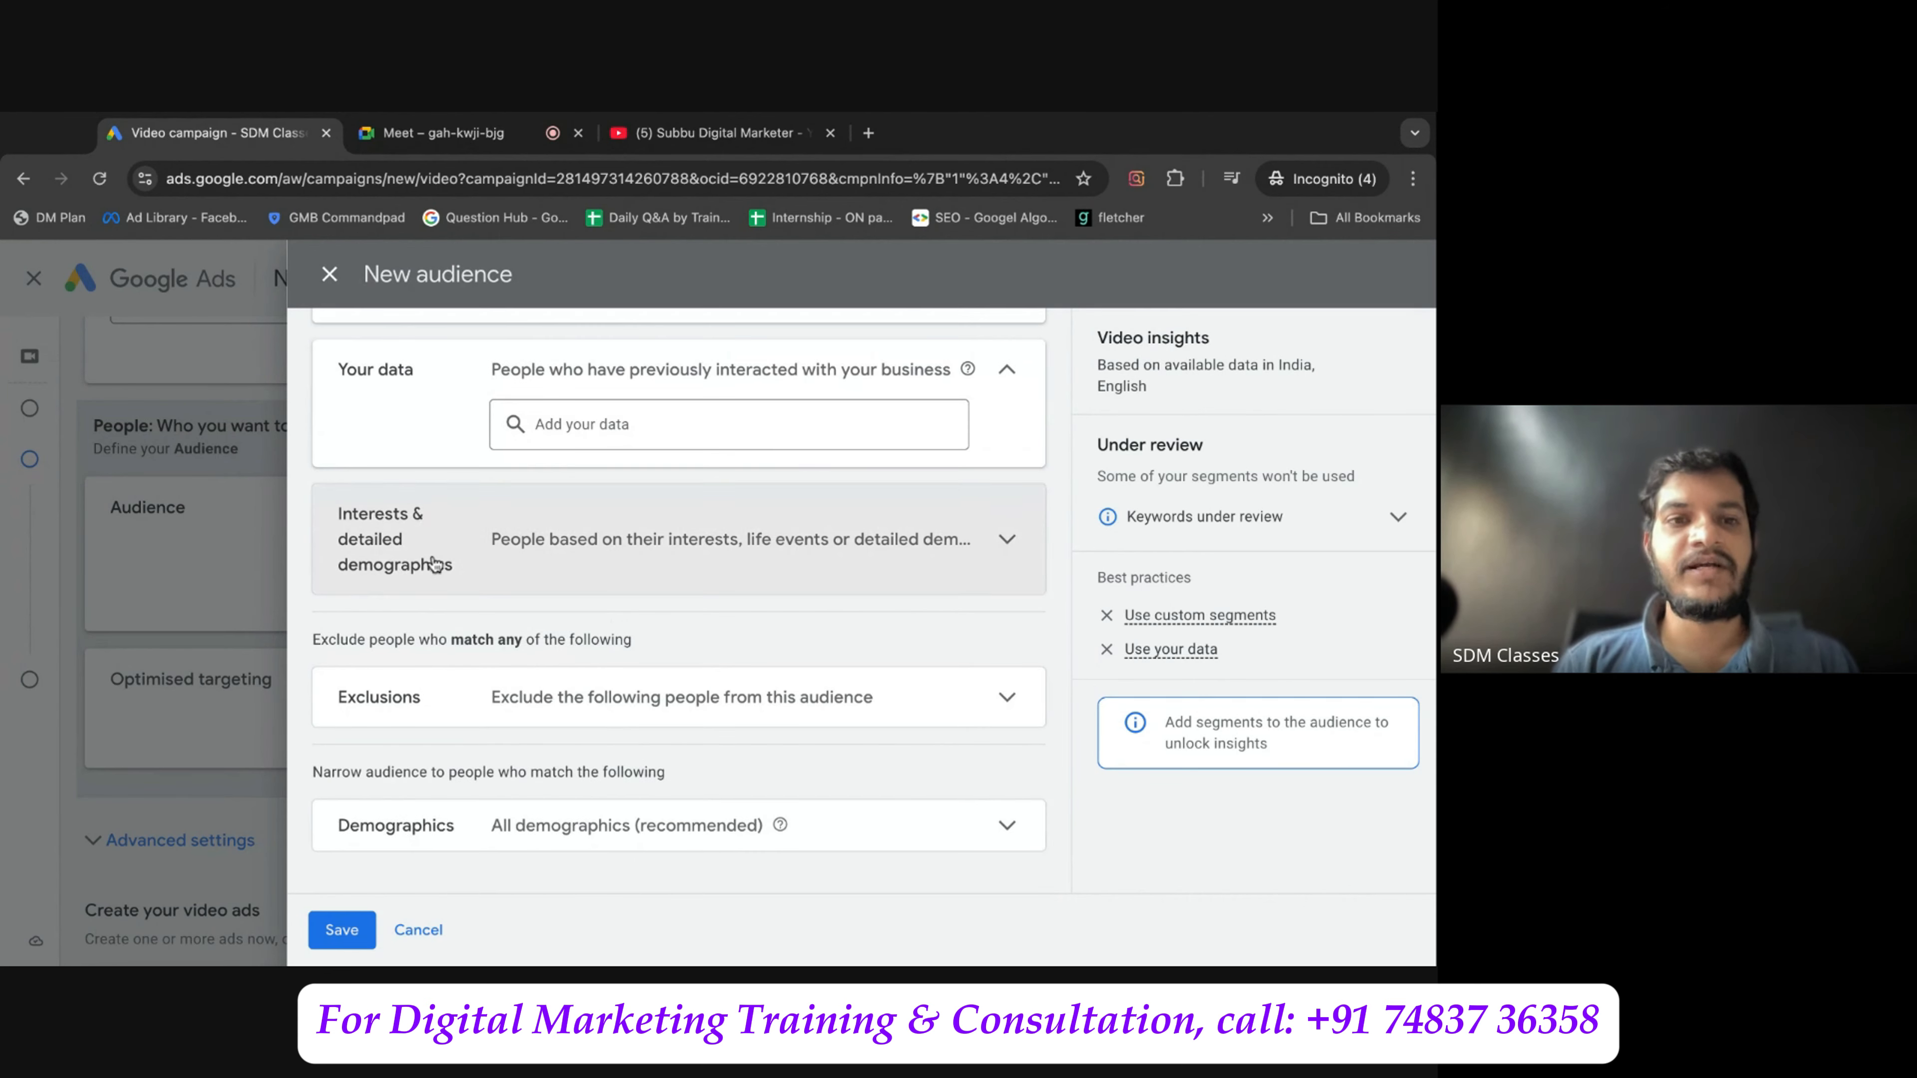
{"action": "left_click", "coordinate": [433, 563]}
{"action": "scroll", "coordinate": [434, 562], "scroll_direction": "down", "scroll_amount": 1}
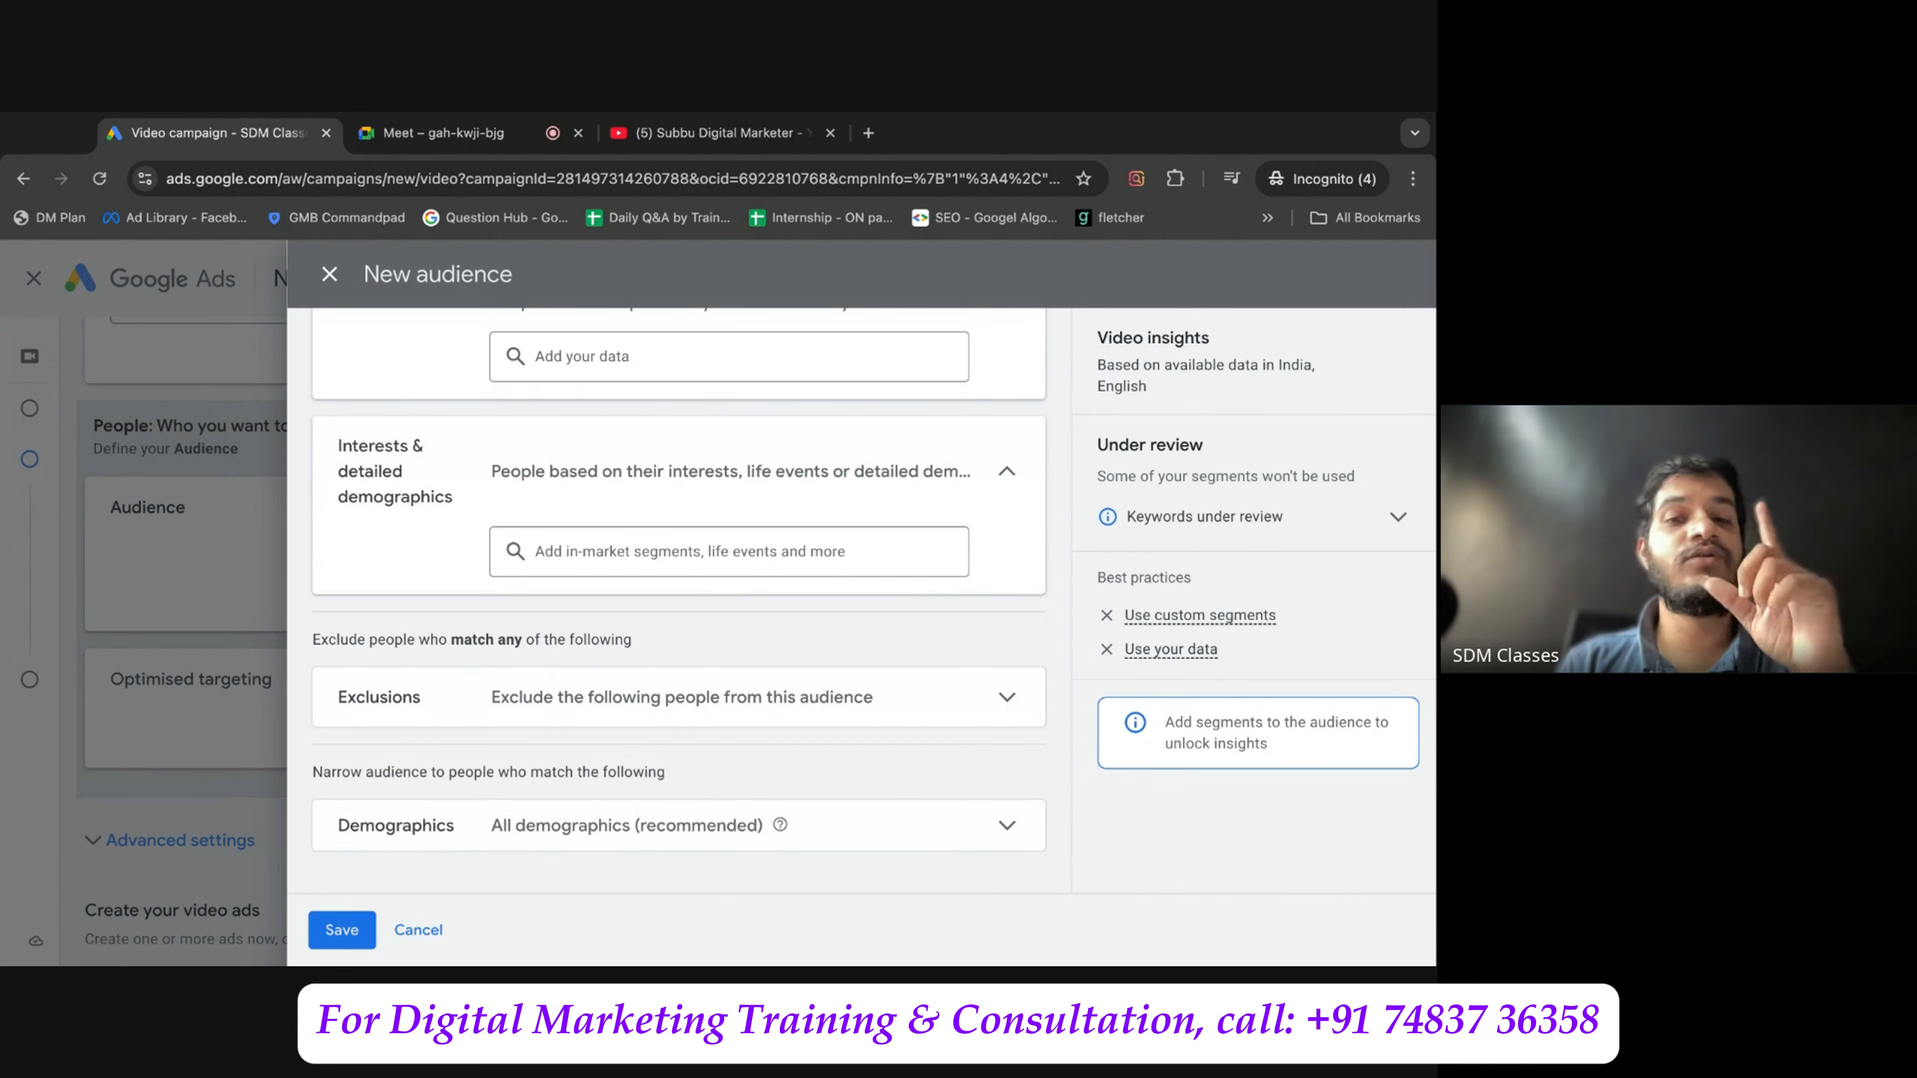
{"action": "left_click", "coordinate": [429, 699]}
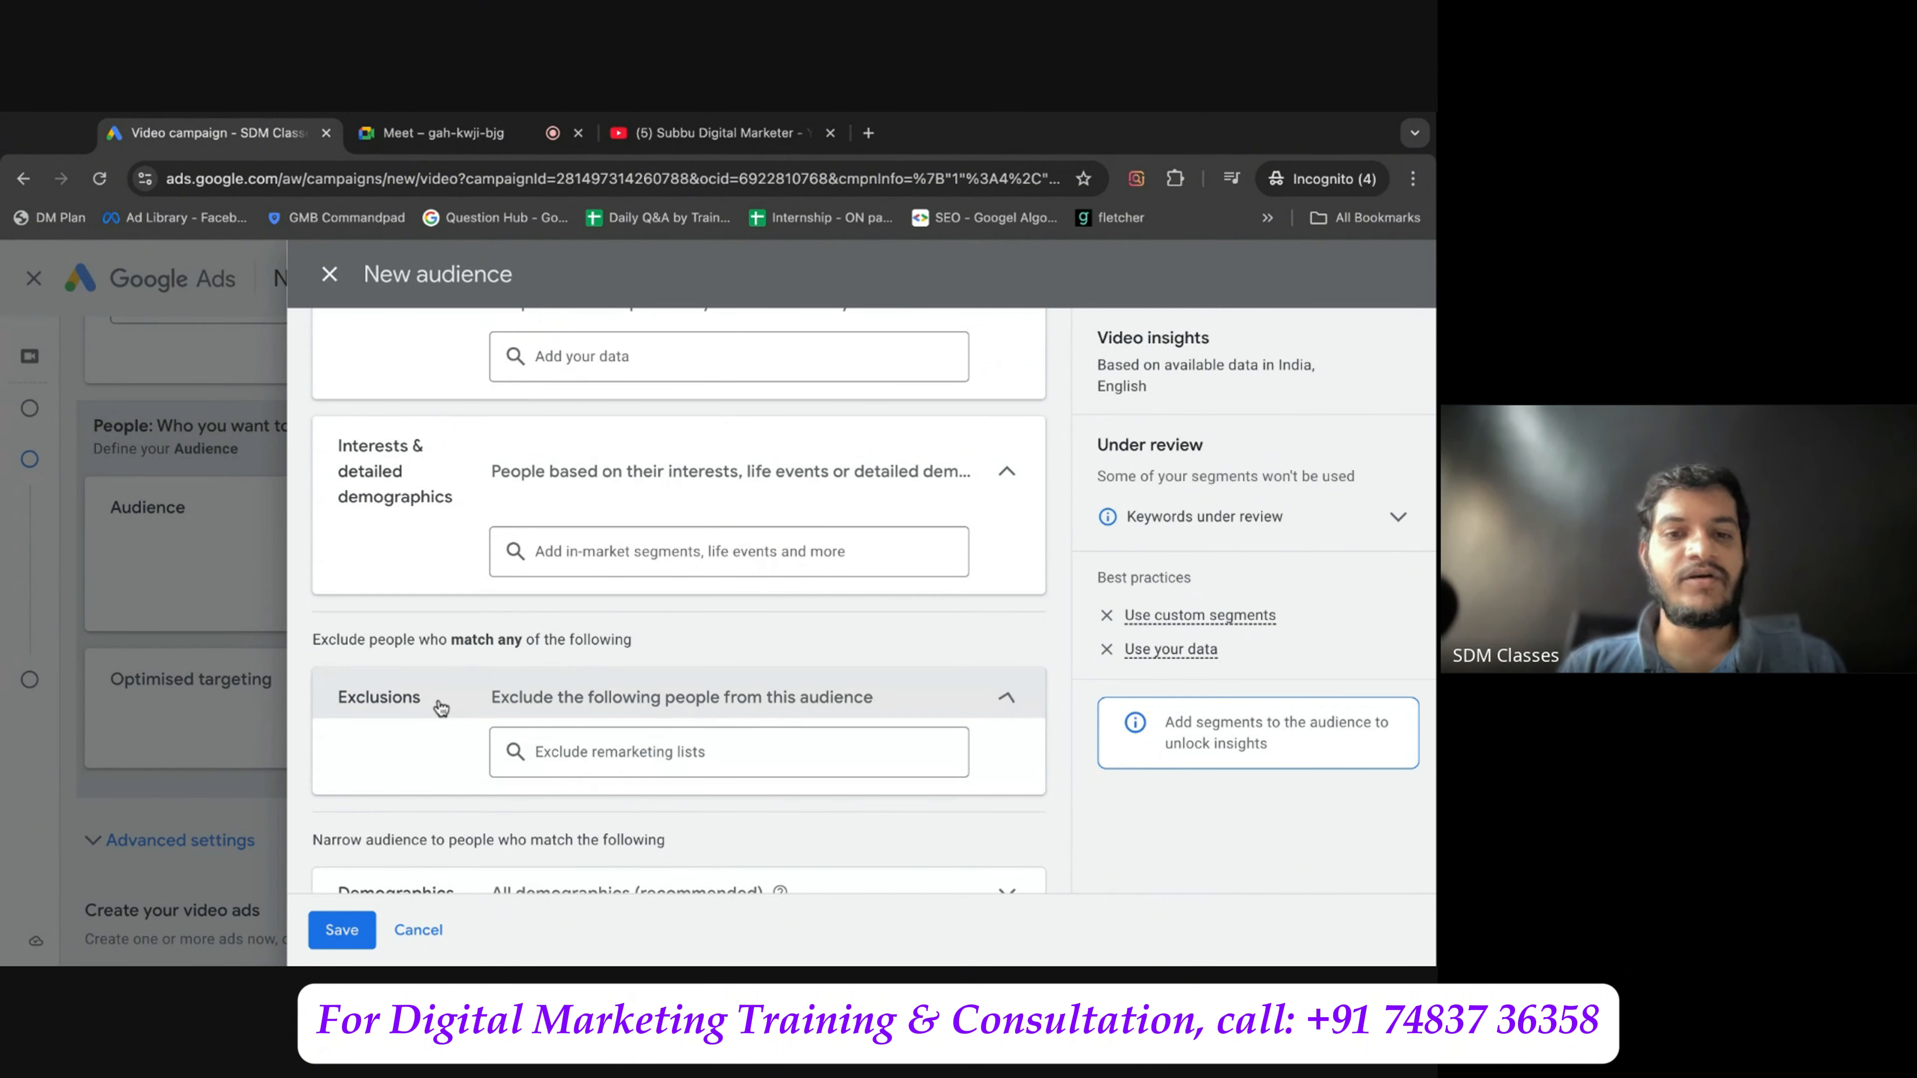
{"action": "scroll", "coordinate": [441, 708], "scroll_direction": "down", "scroll_amount": 1}
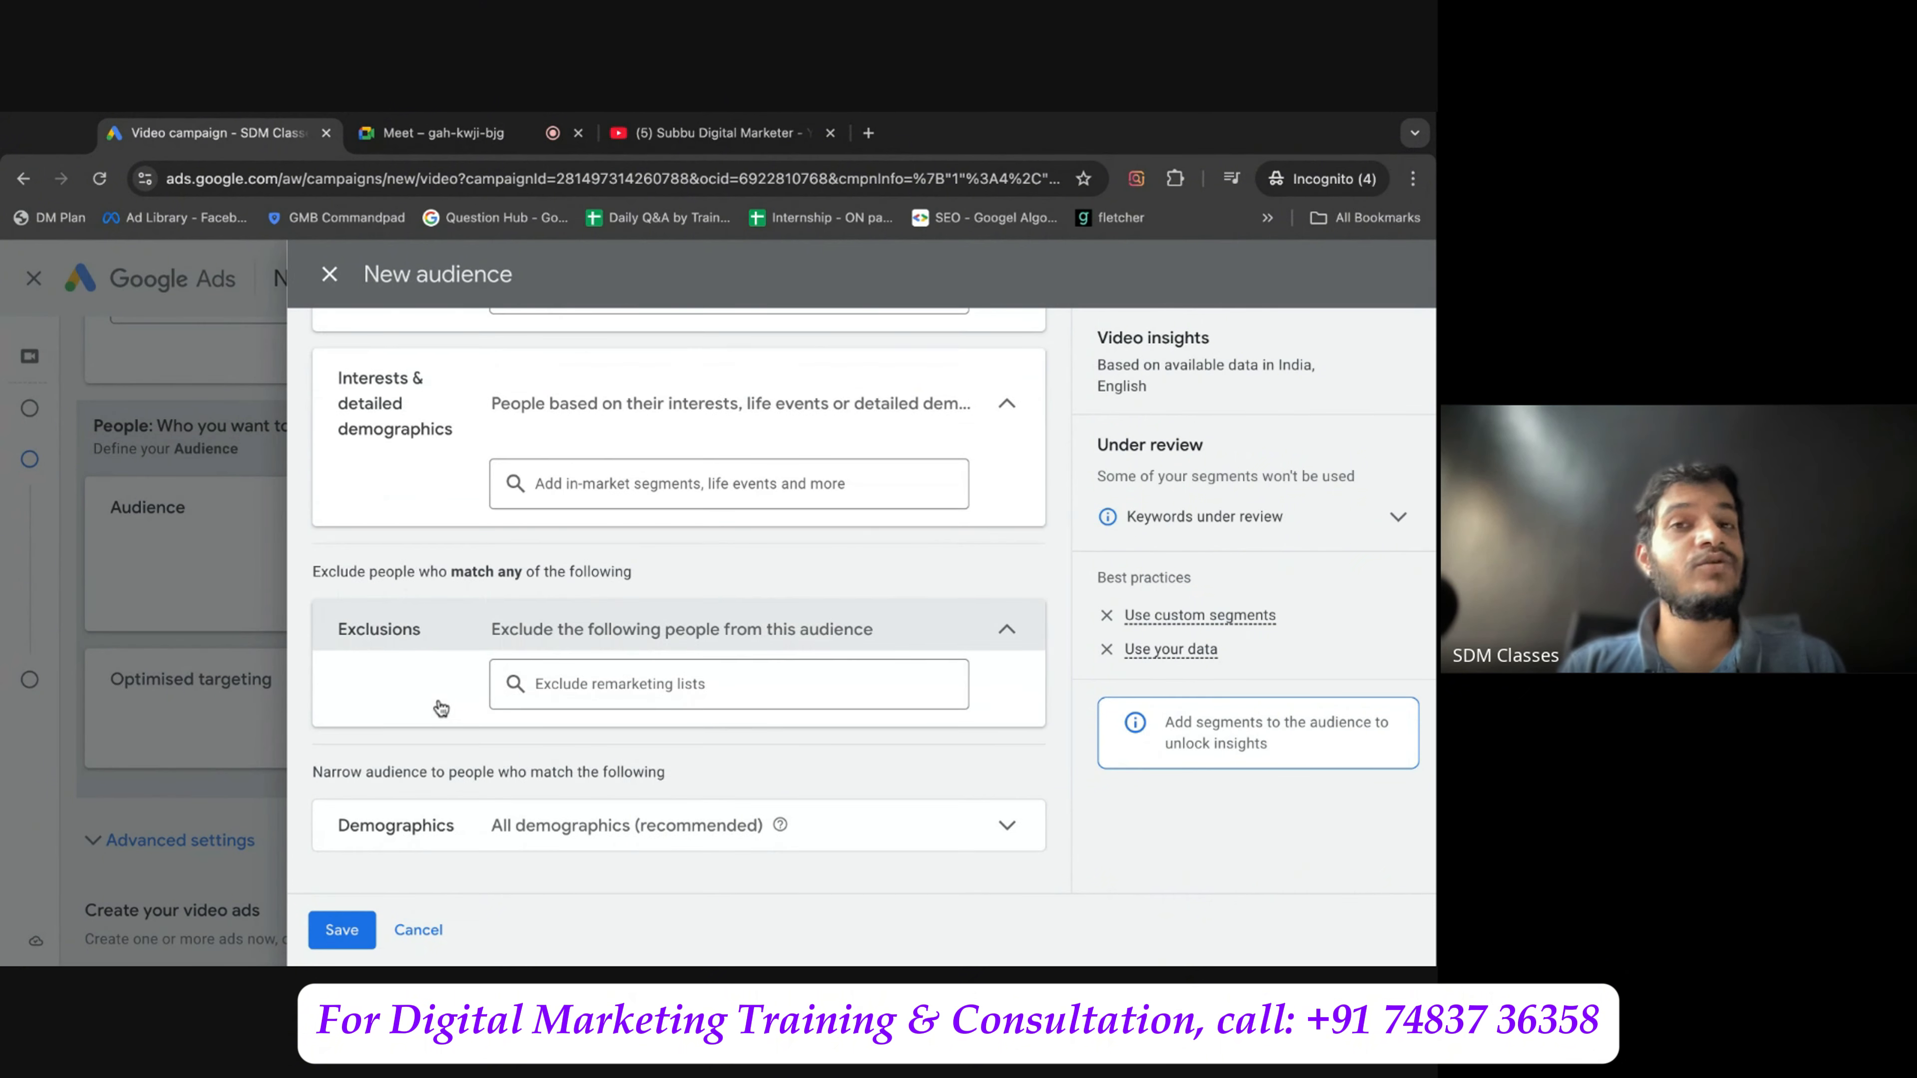
{"action": "left_click", "coordinate": [1002, 639]}
{"action": "left_click", "coordinate": [1006, 477]}
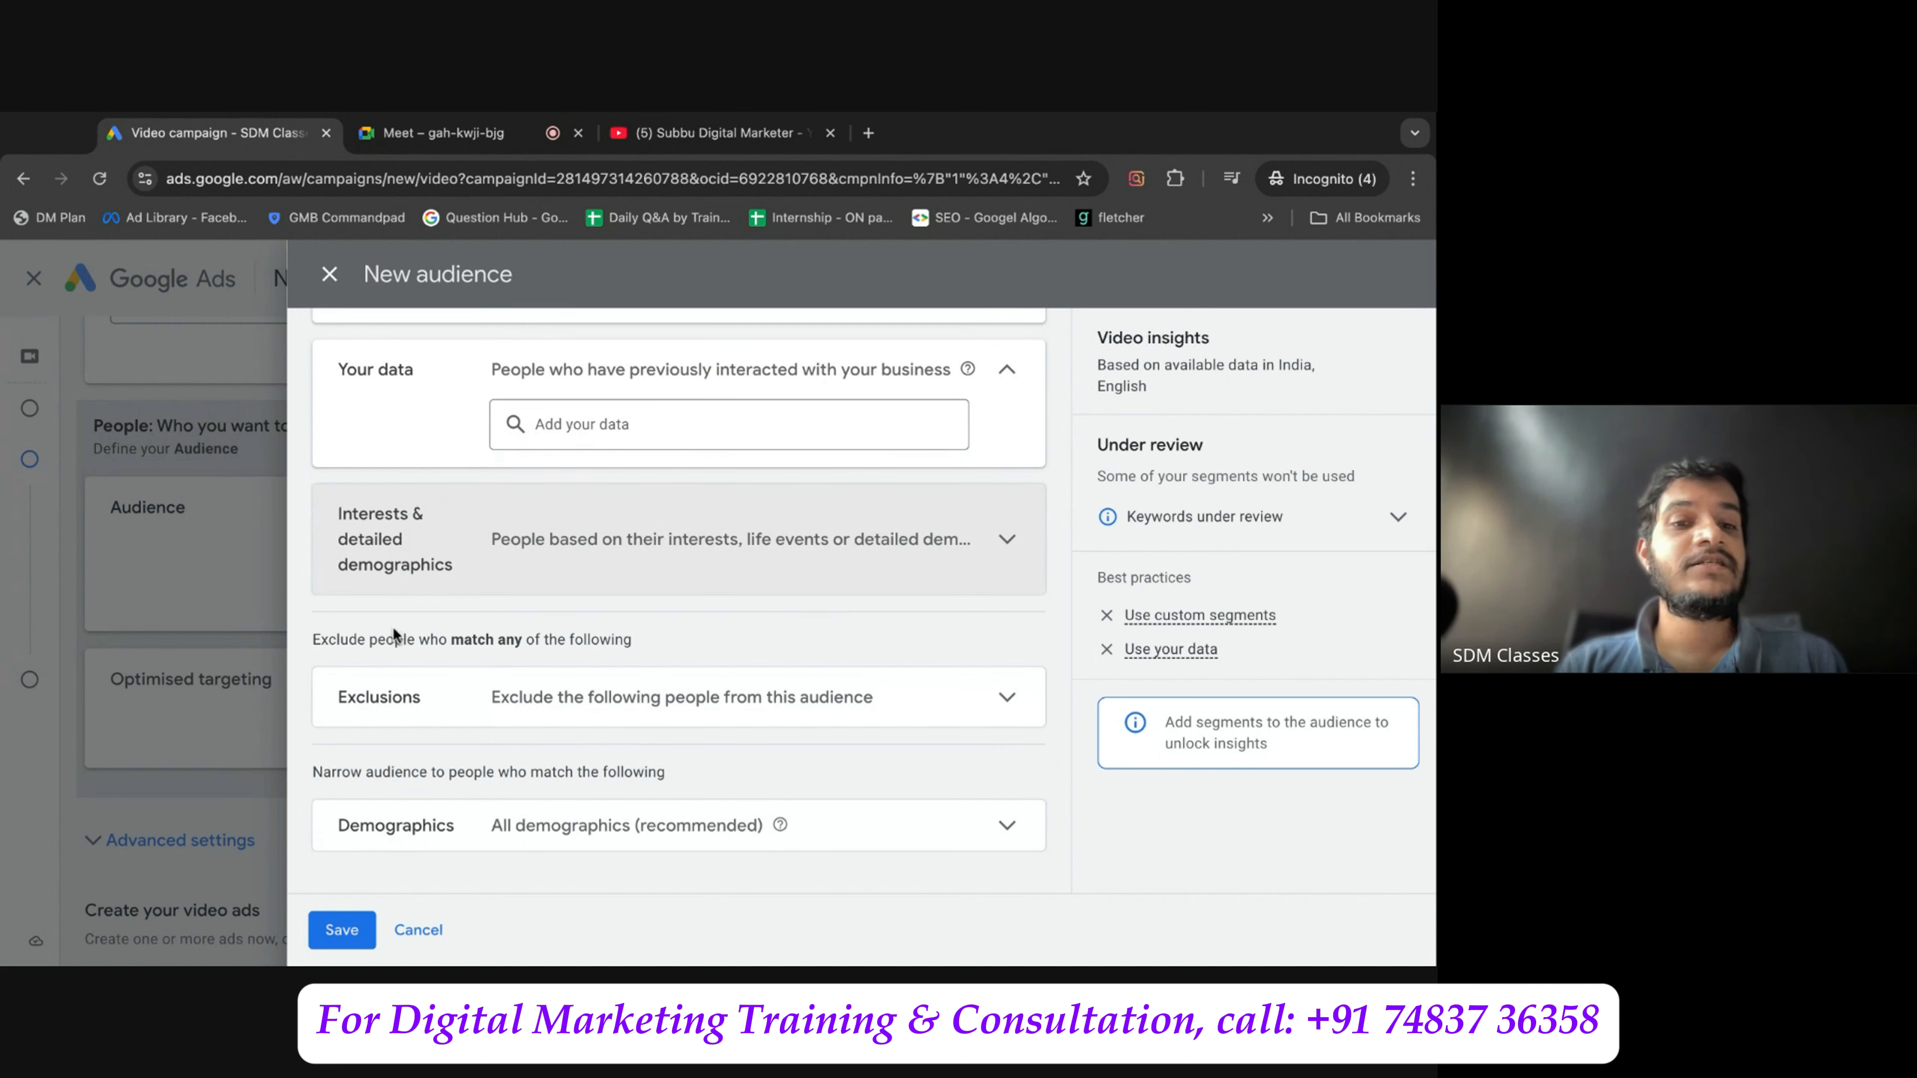
Expand the audience demographics and set the age range to 18 to 54.
{"action": "left_click", "coordinate": [437, 825]}
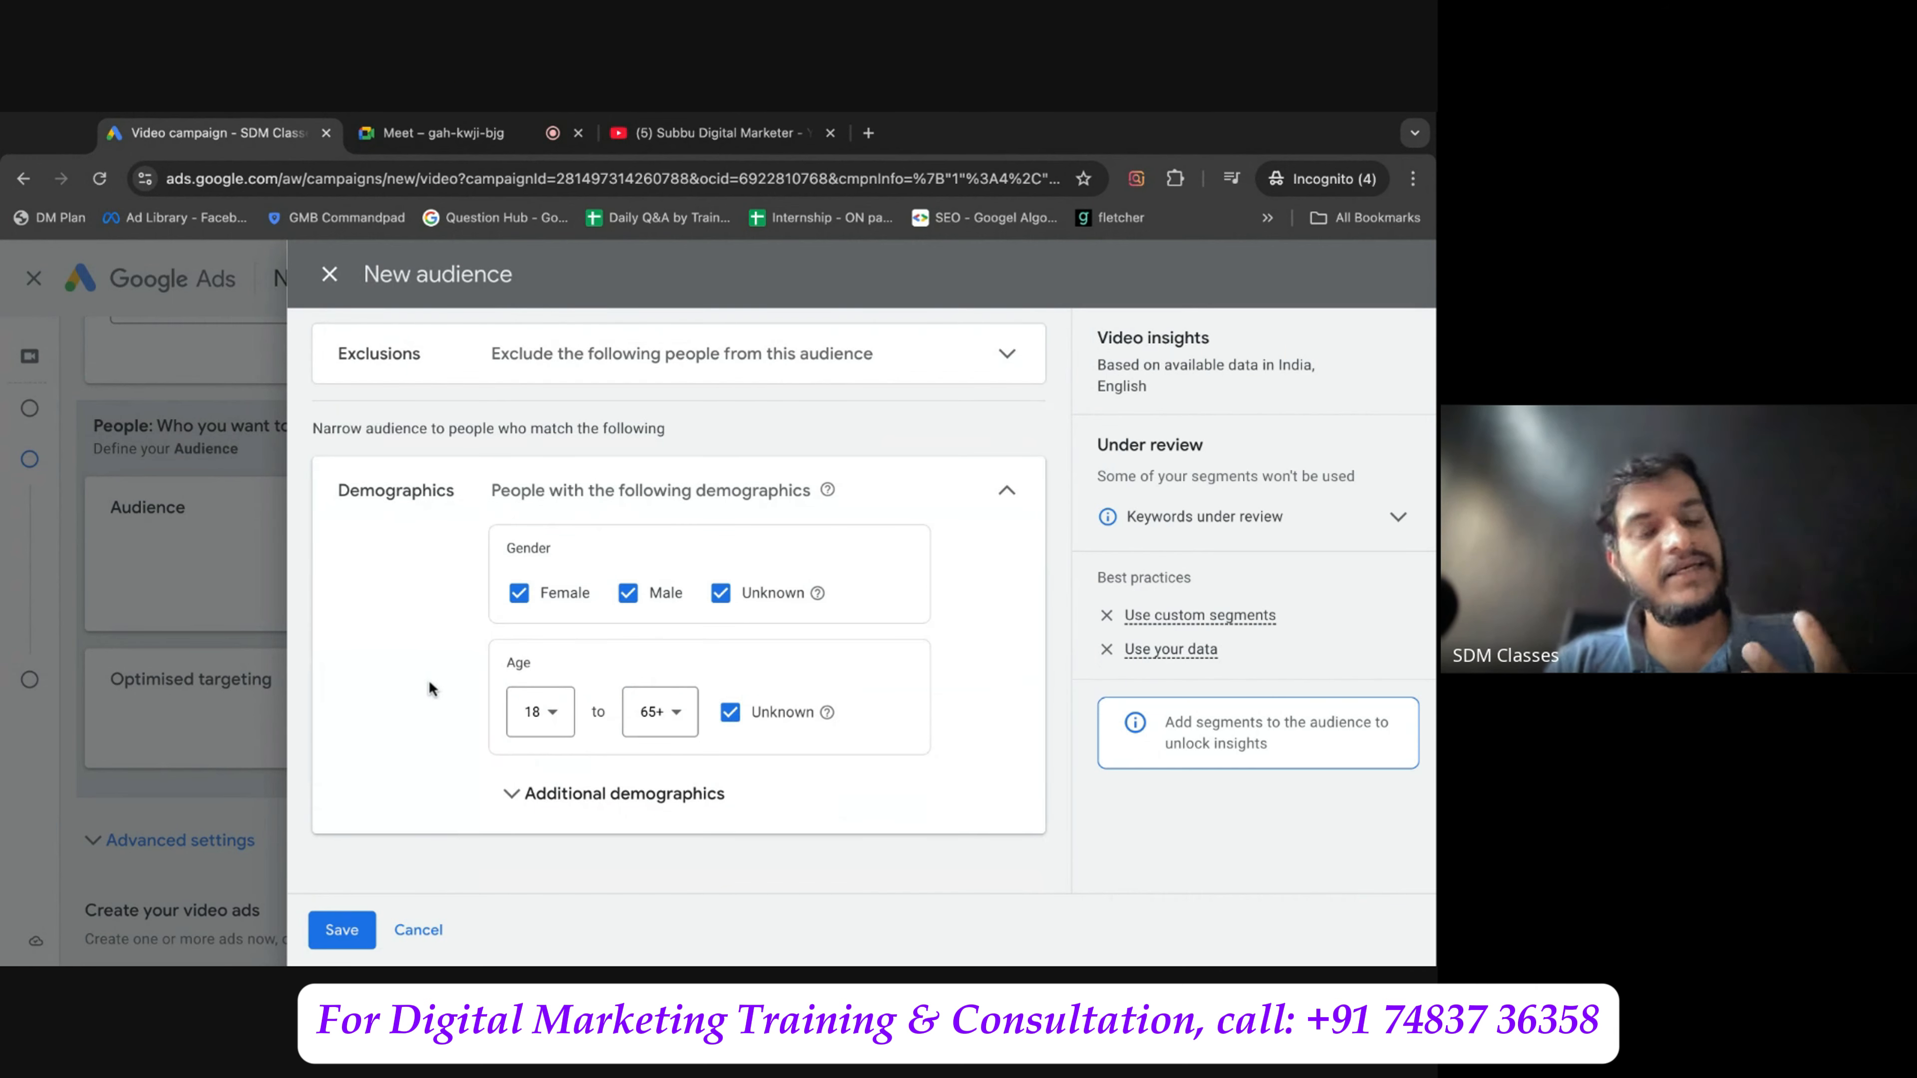
{"action": "left_click", "coordinate": [532, 711]}
{"action": "left_click", "coordinate": [444, 602]}
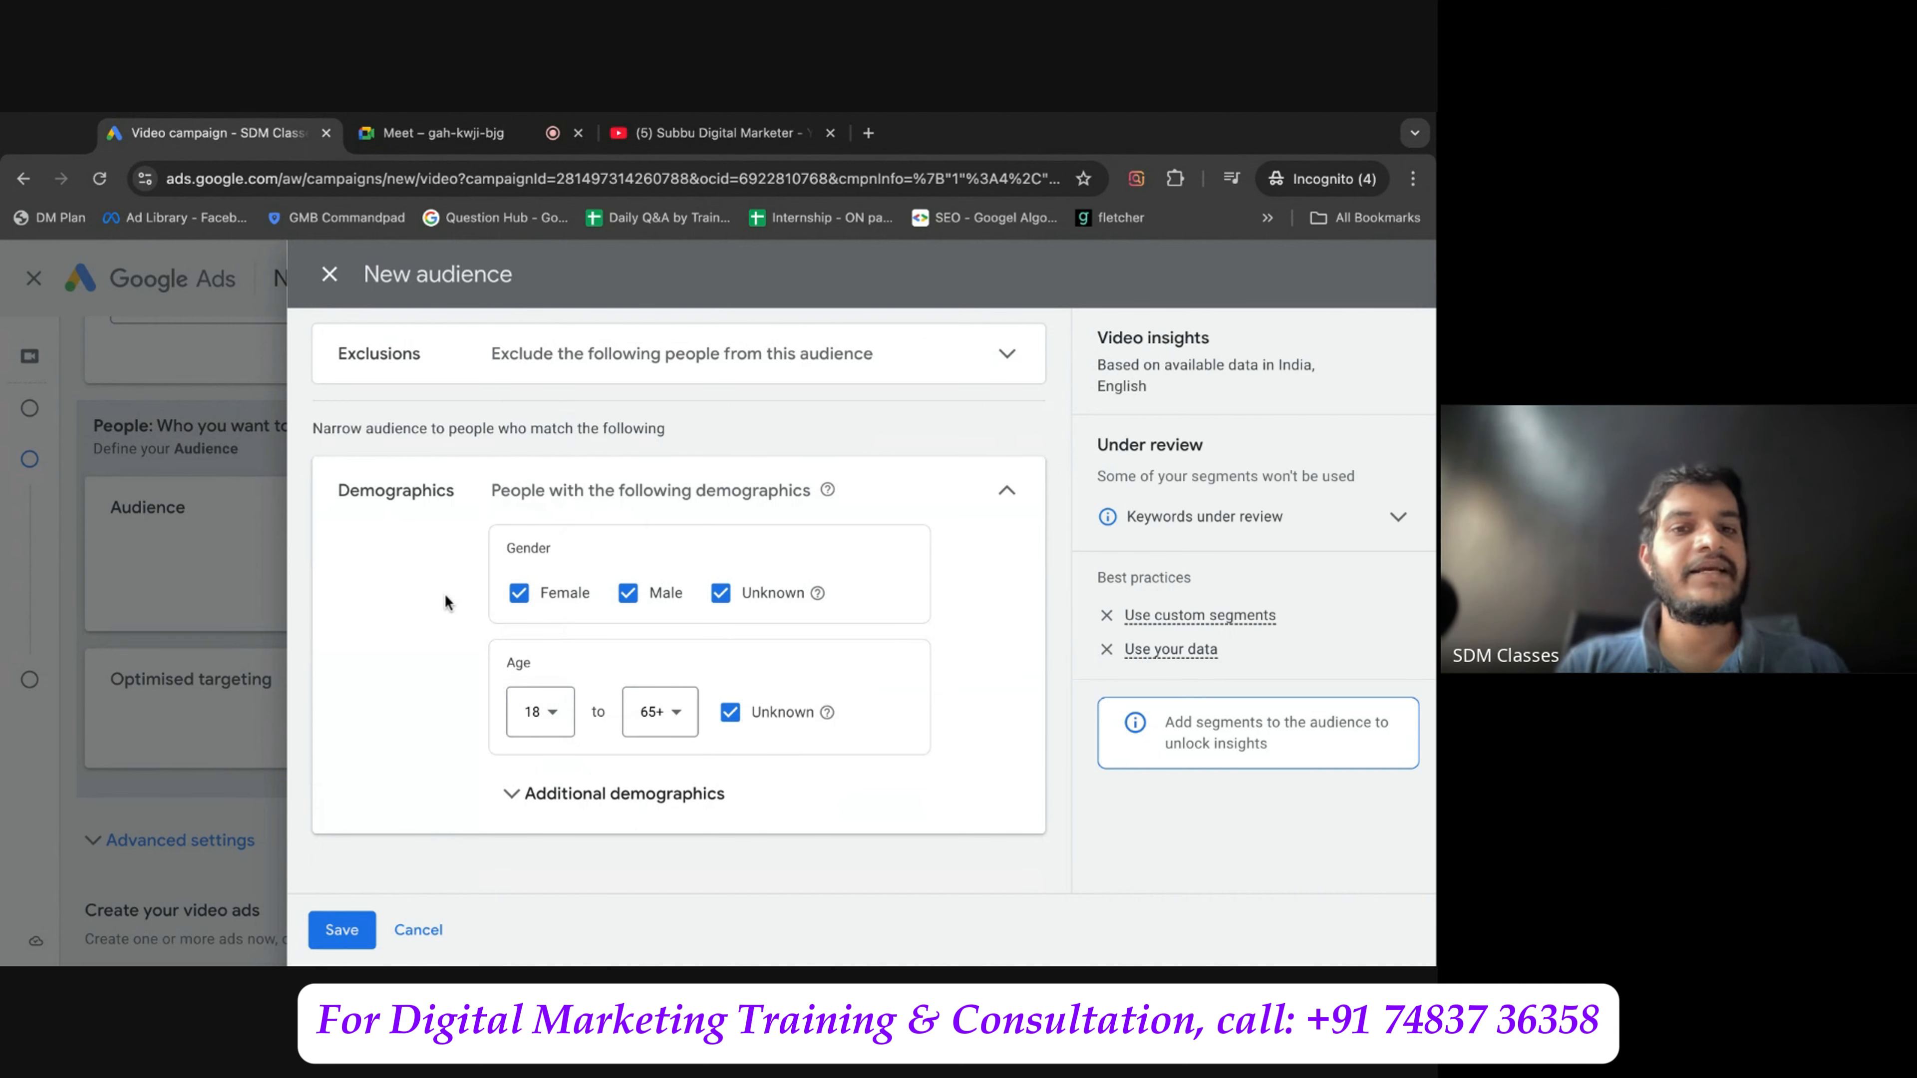
{"action": "left_click", "coordinate": [656, 713]}
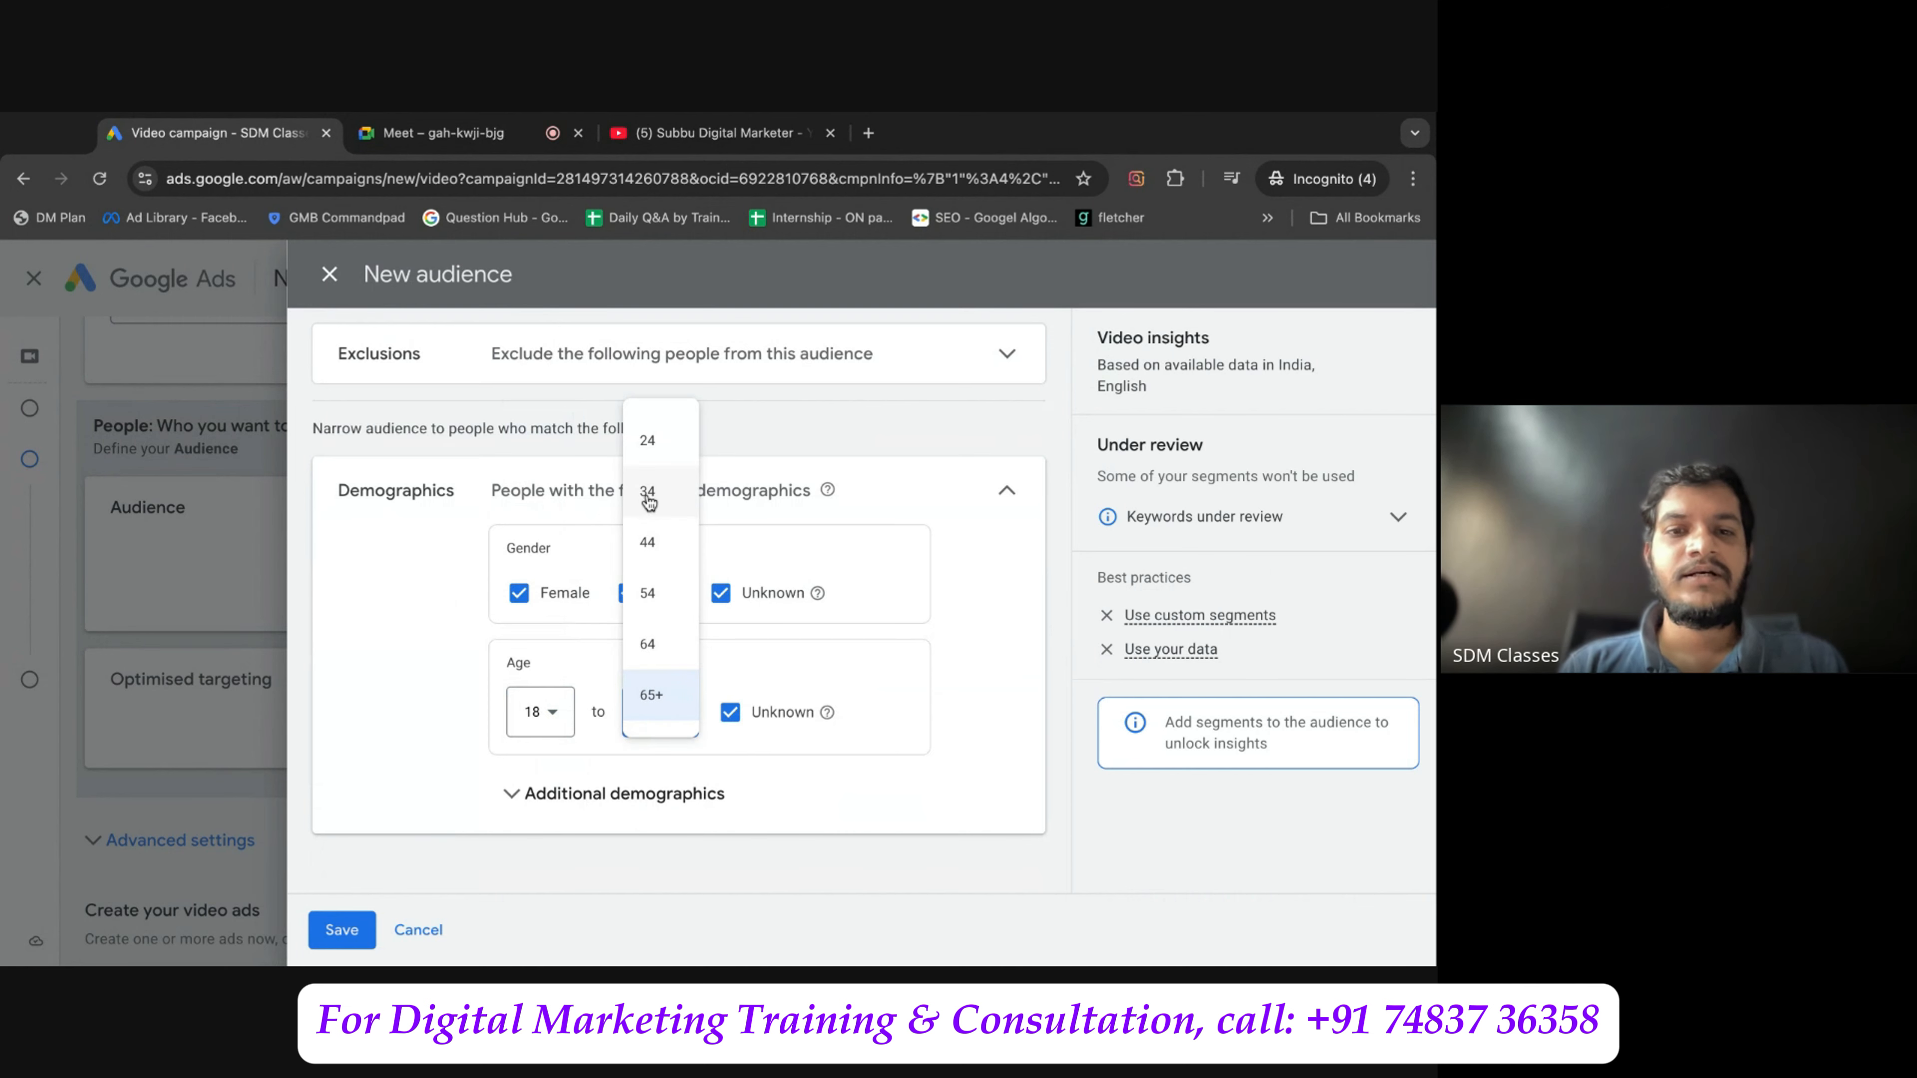
{"action": "left_click", "coordinate": [643, 545]}
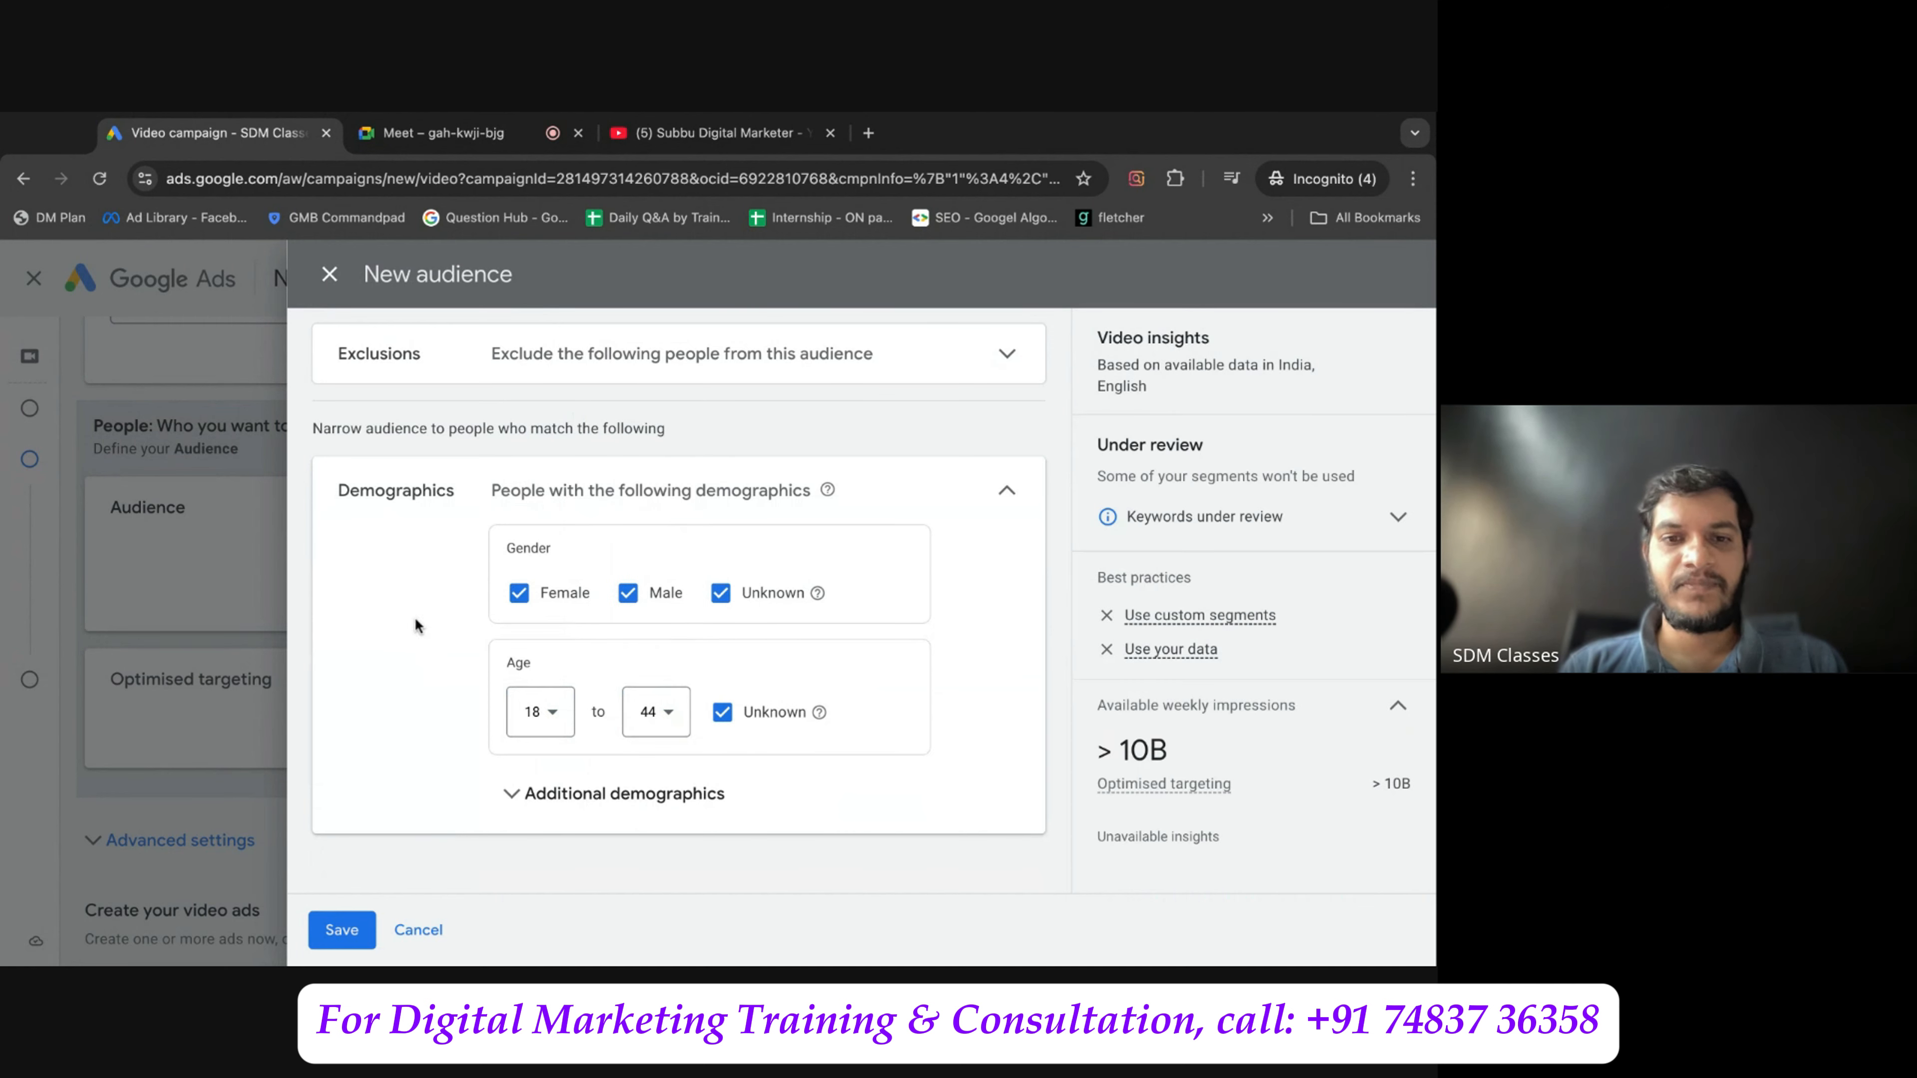
{"action": "left_click", "coordinate": [657, 713]}
{"action": "left_click", "coordinate": [643, 595]}
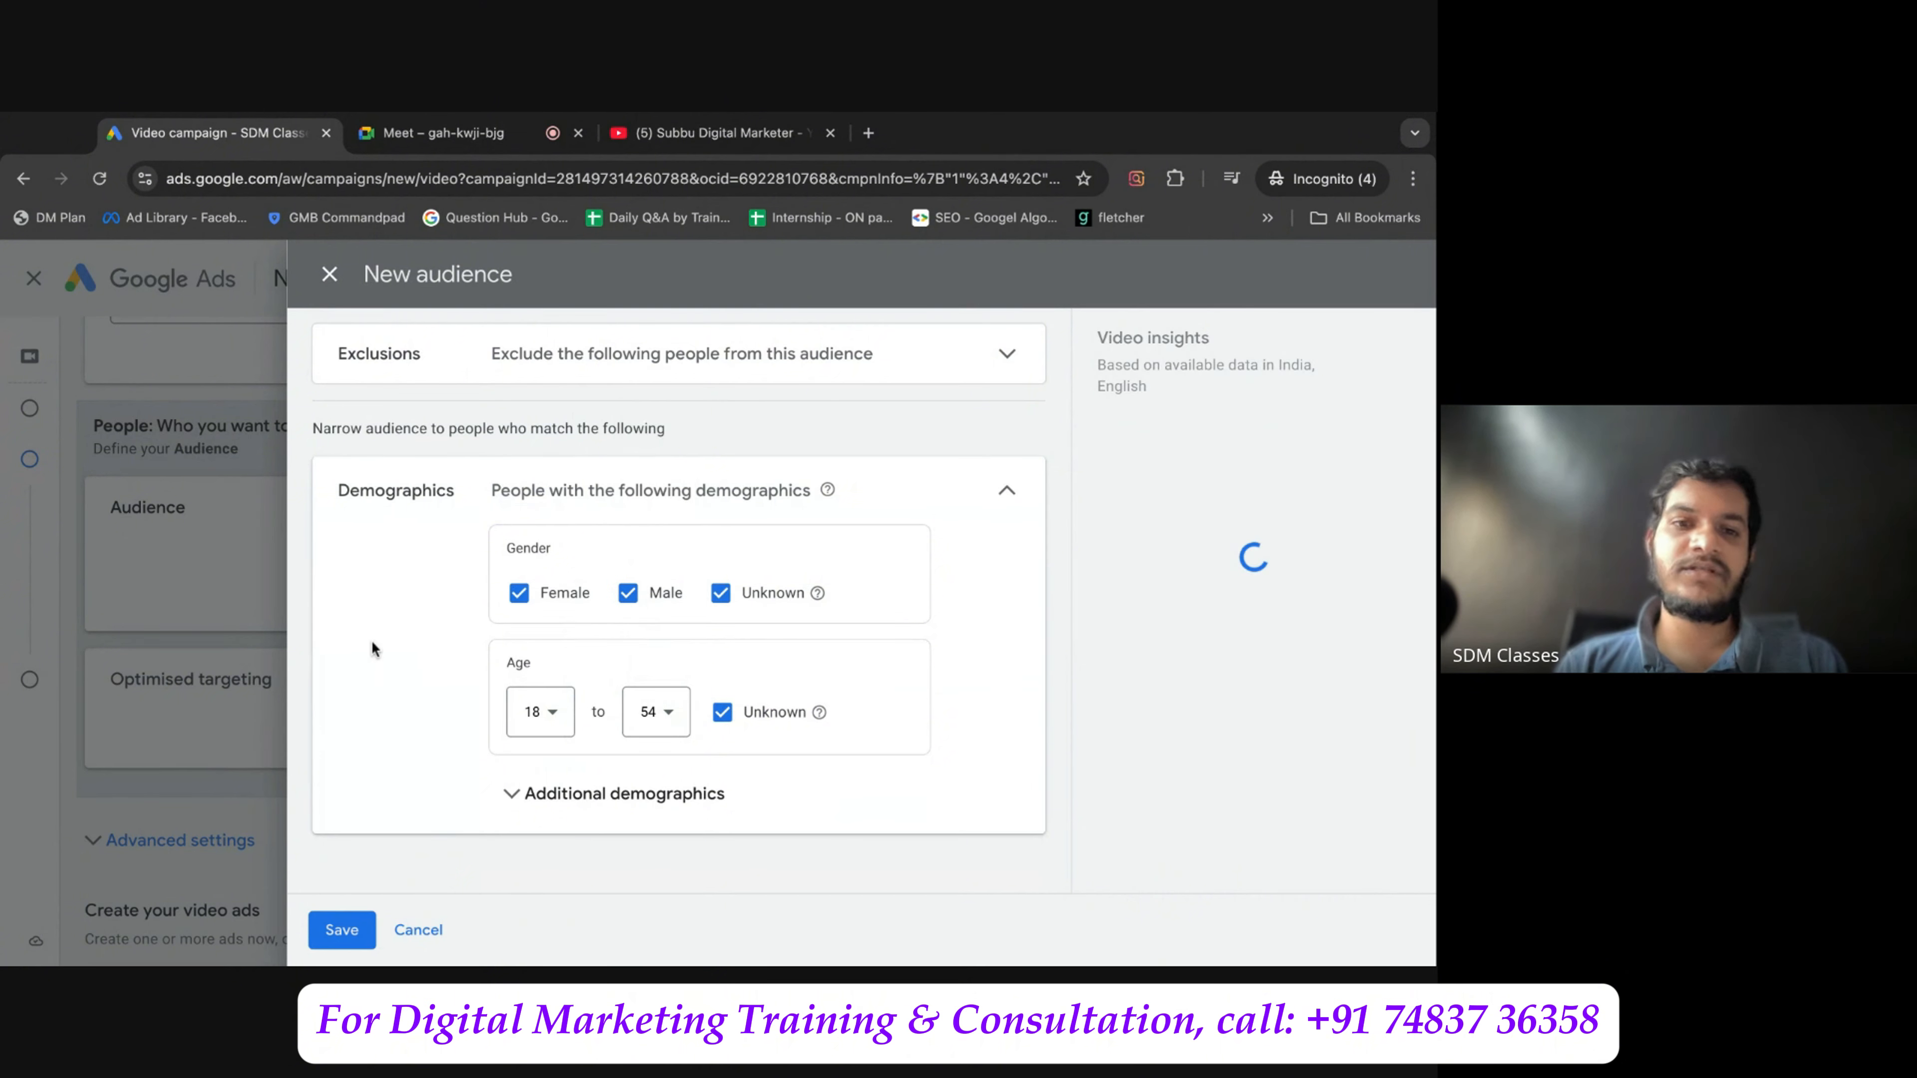
Expand the additional demographics and examine the parental status and household income options.
{"action": "left_click", "coordinate": [513, 802]}
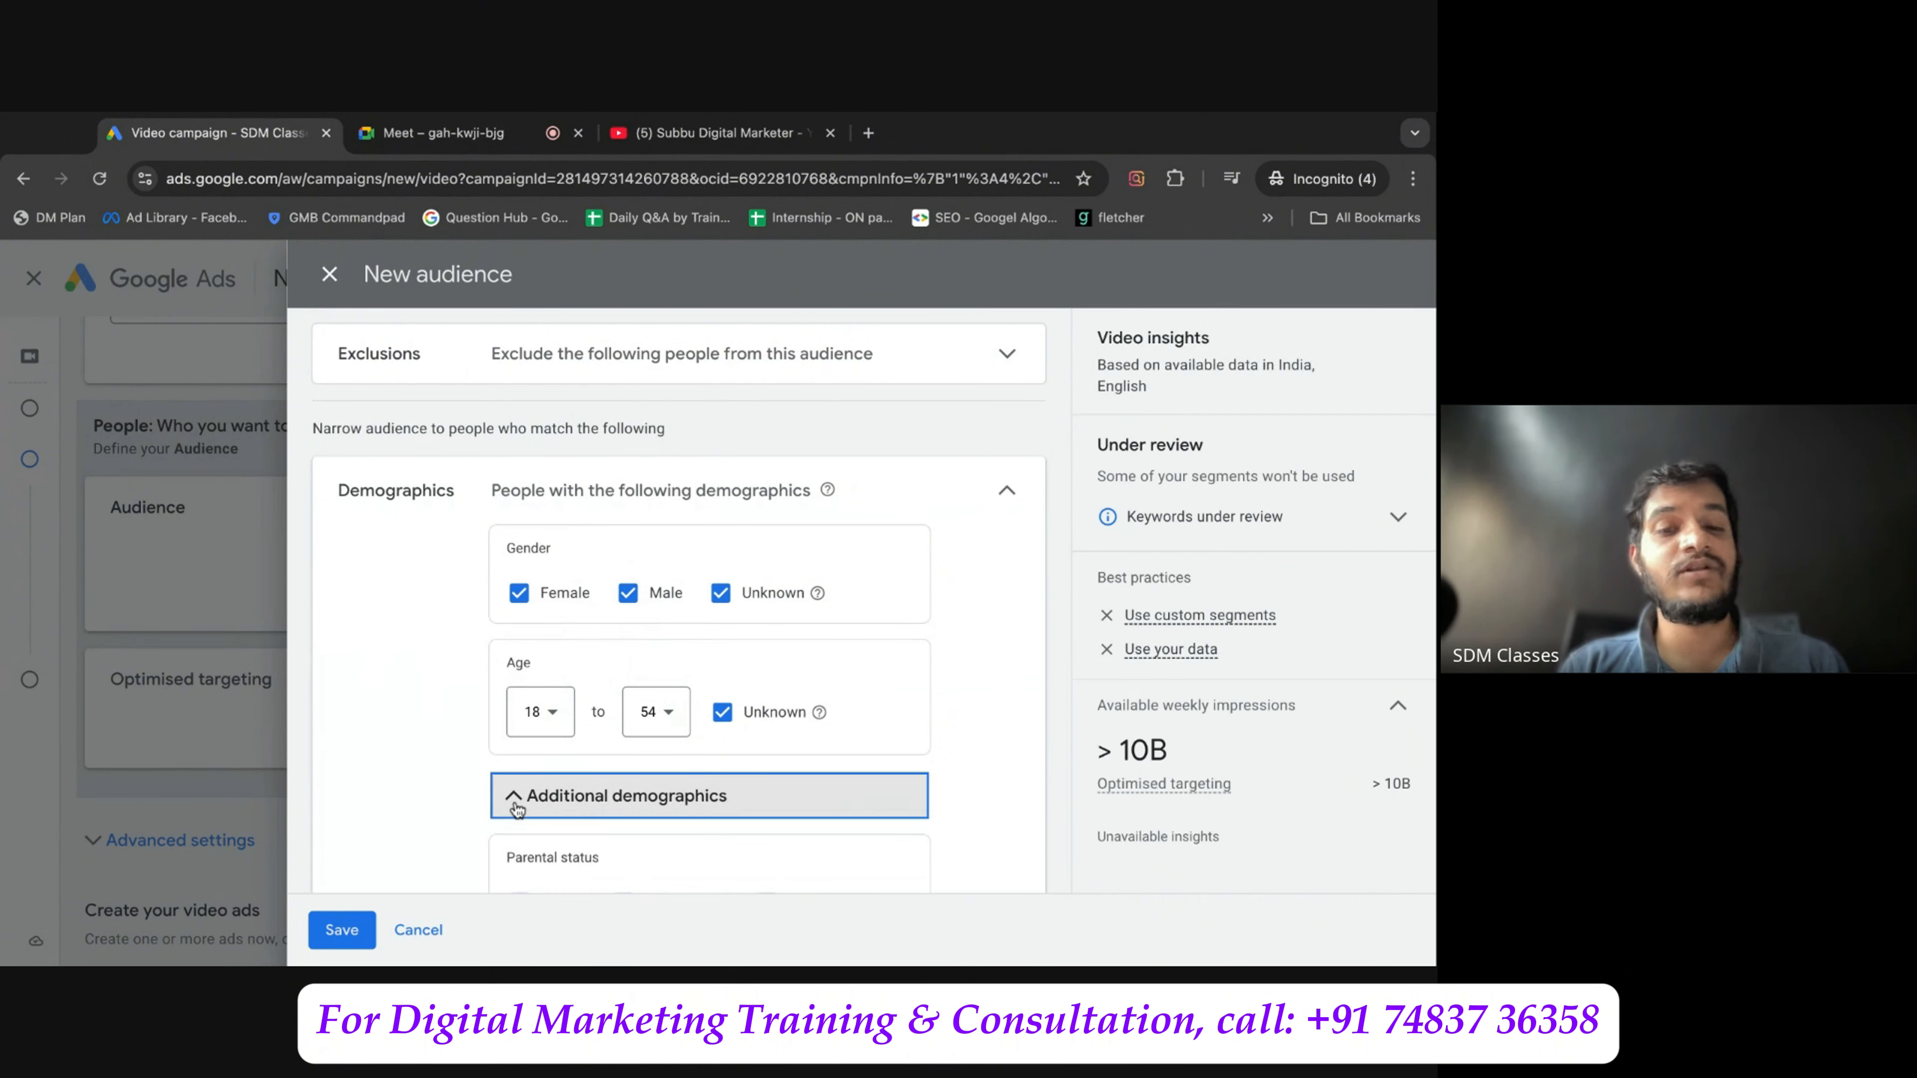
{"action": "scroll", "coordinate": [445, 746], "scroll_direction": "down", "scroll_amount": 5}
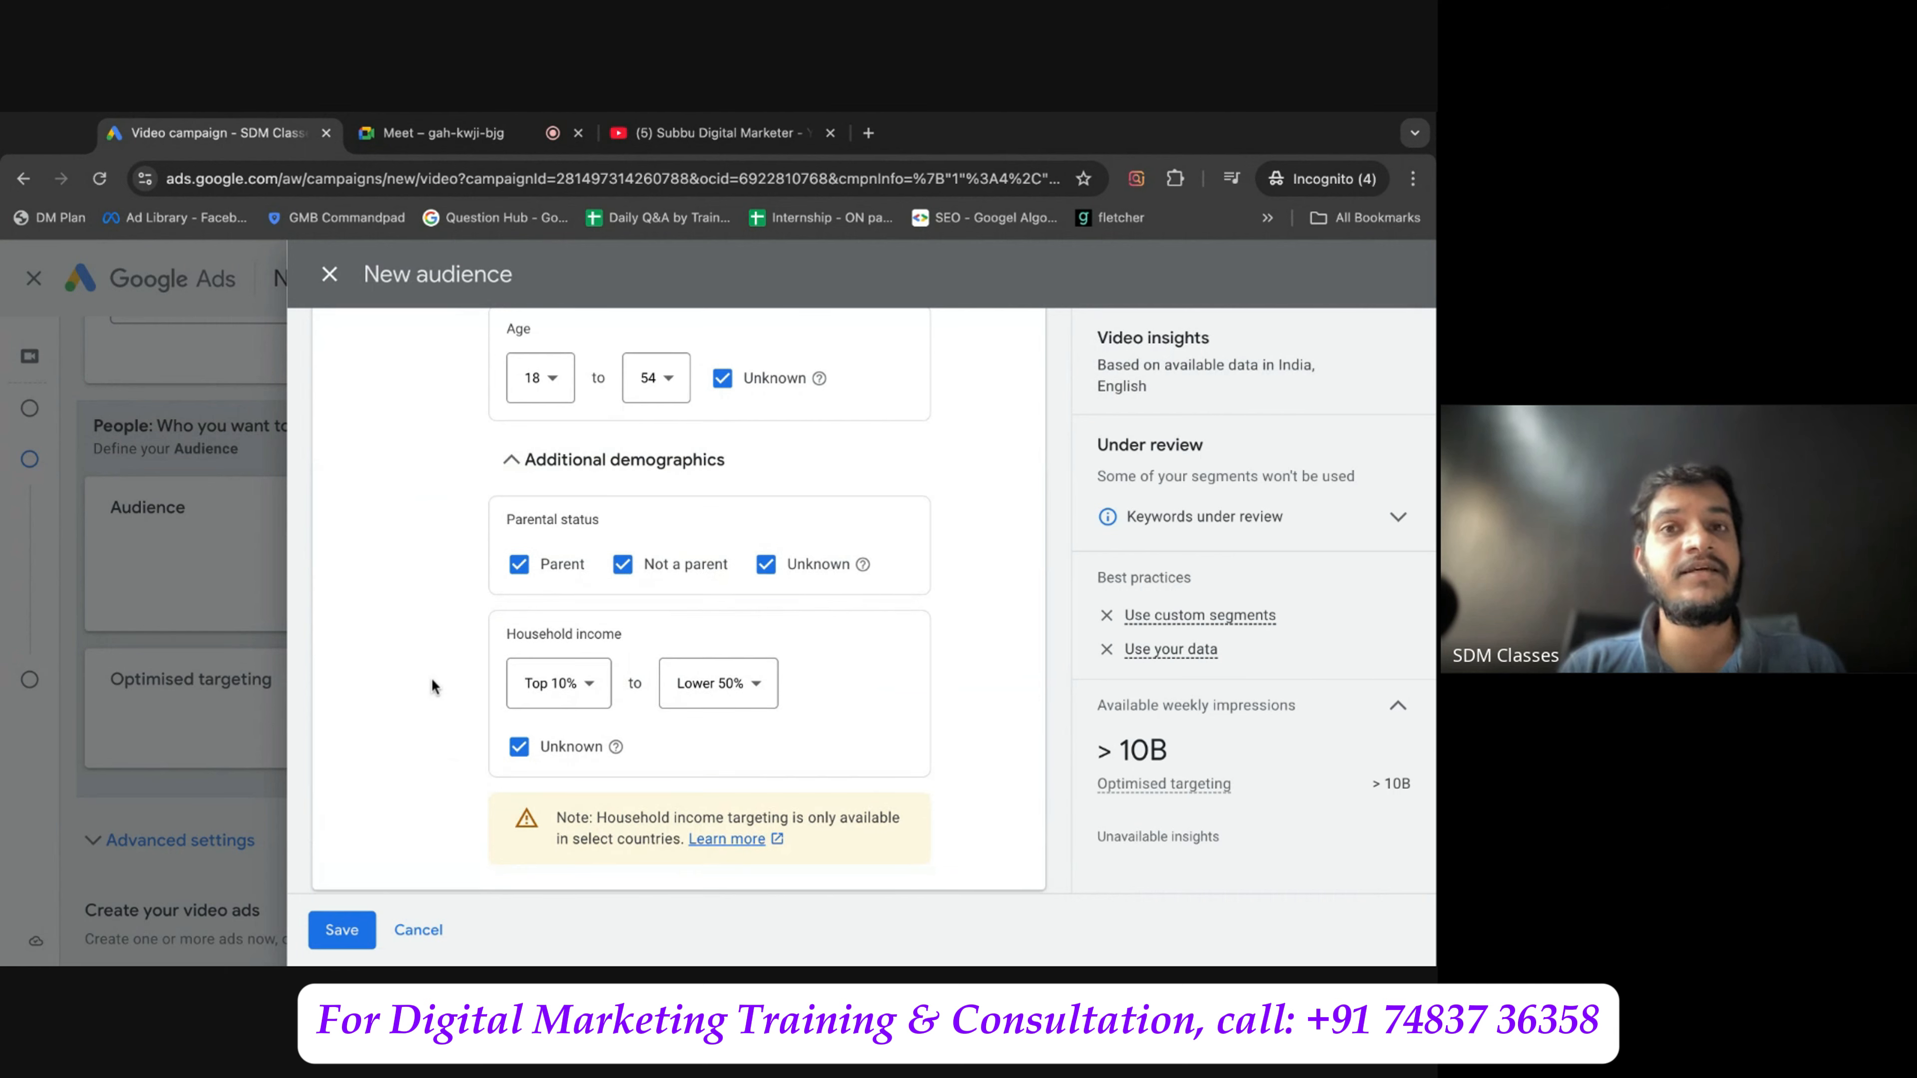
{"action": "scroll", "coordinate": [431, 677], "scroll_direction": "down", "scroll_amount": 1}
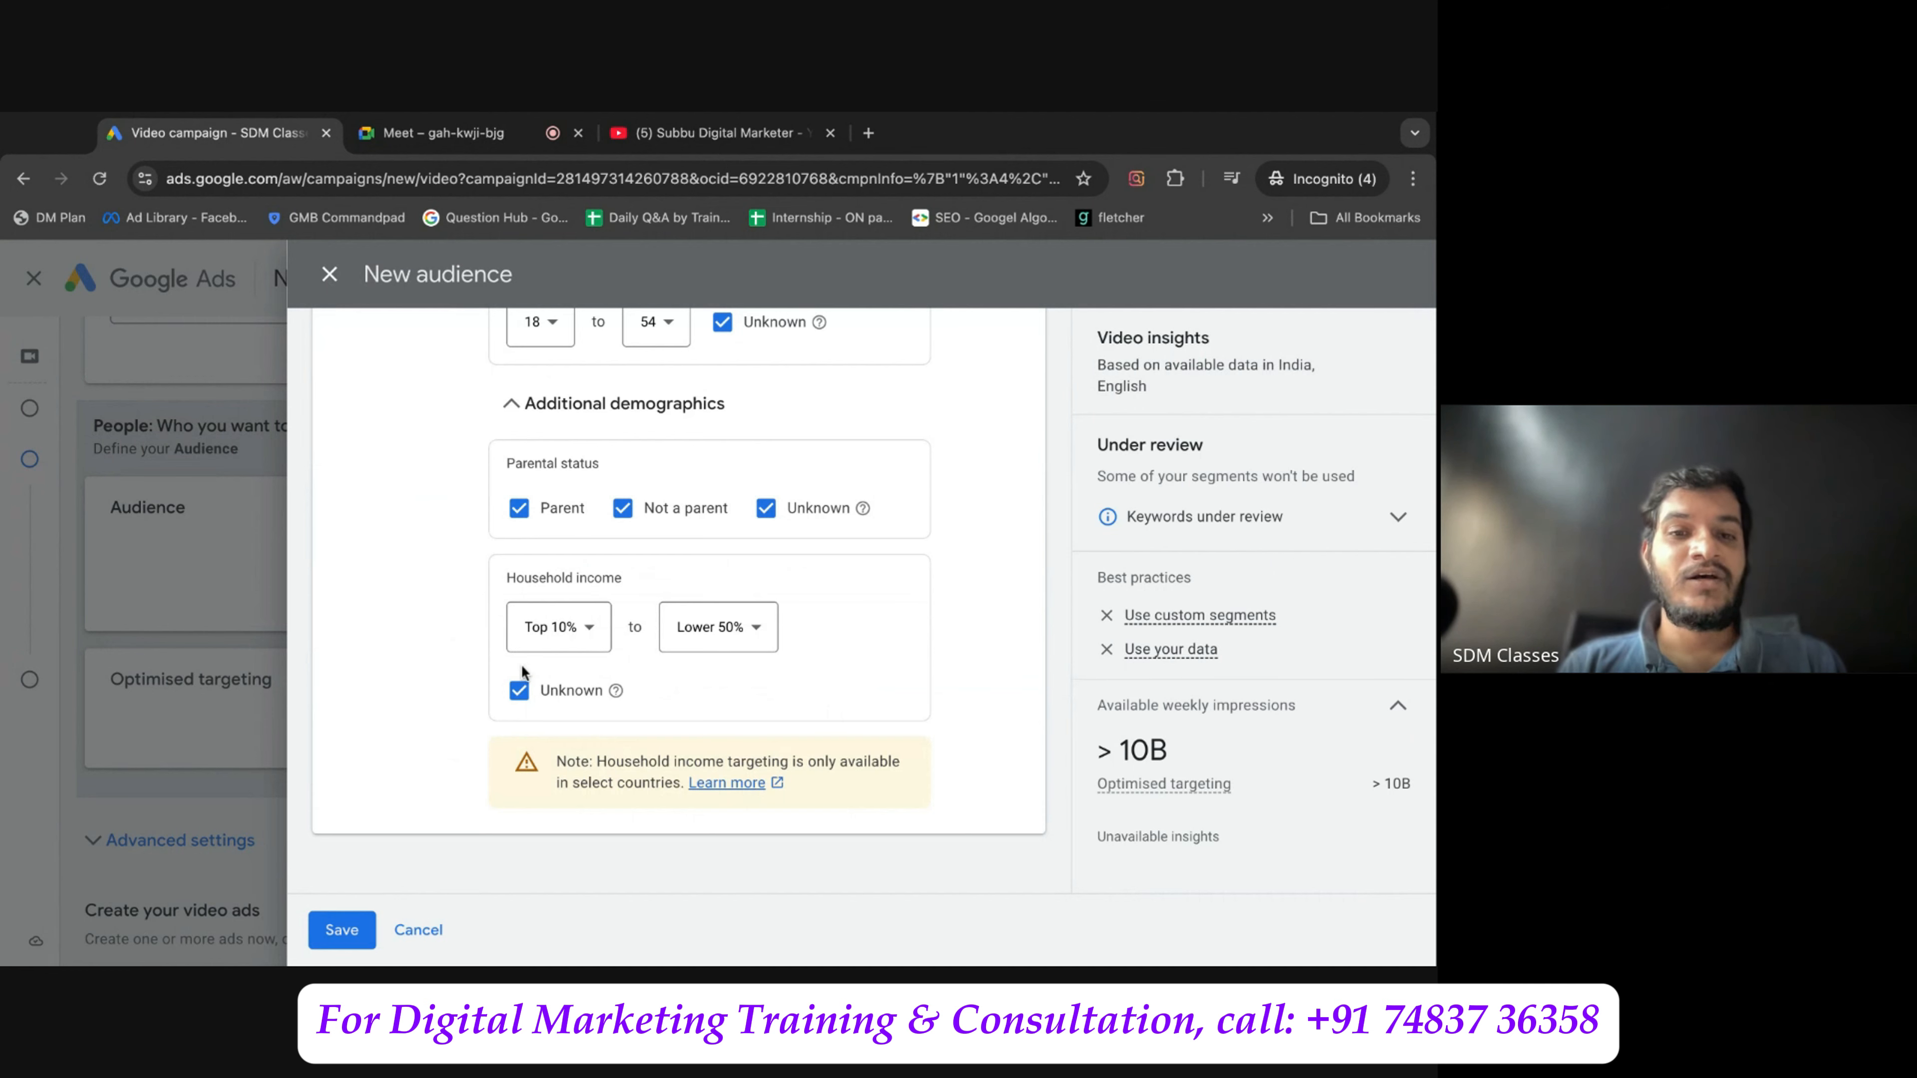
Limit the audience's household income range to top 10% through 40% and save the audience.
{"action": "left_click", "coordinate": [724, 638]}
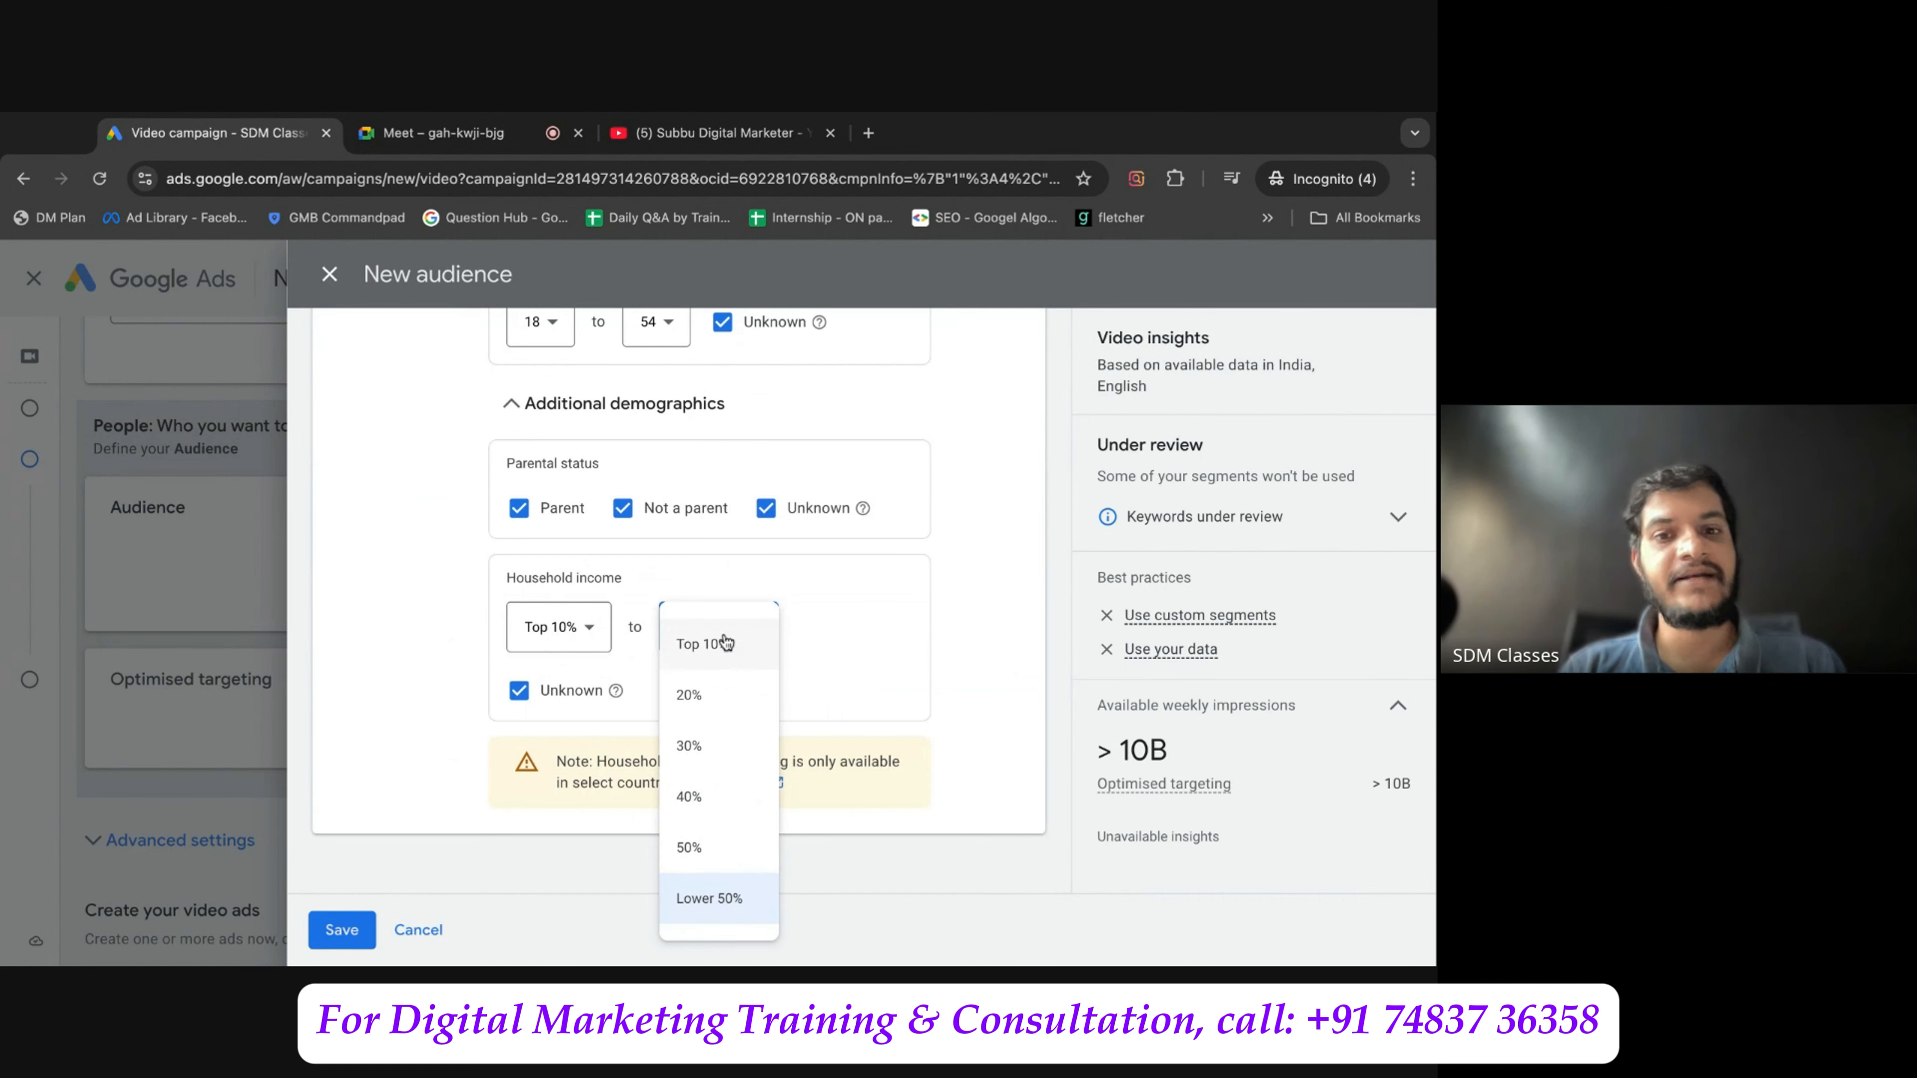
{"action": "left_click", "coordinate": [722, 799]}
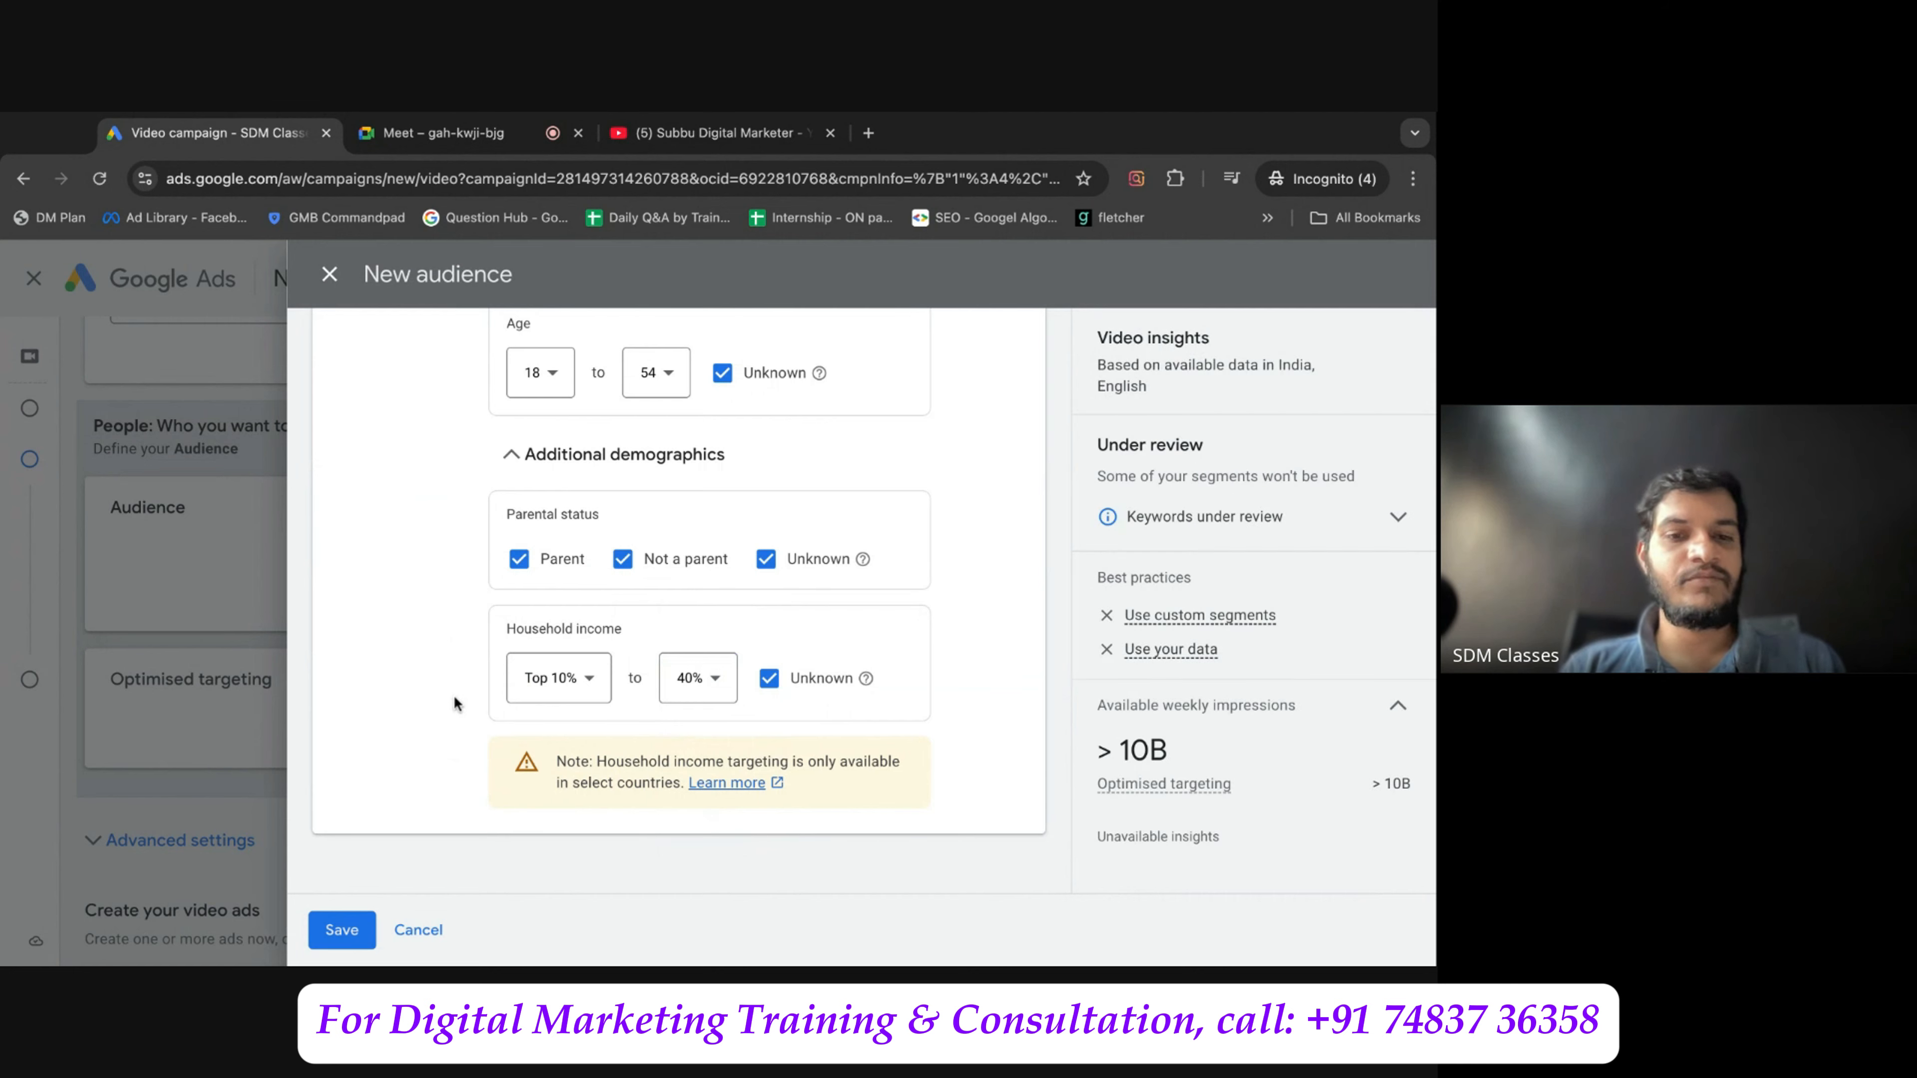
{"action": "left_click", "coordinate": [341, 919]}
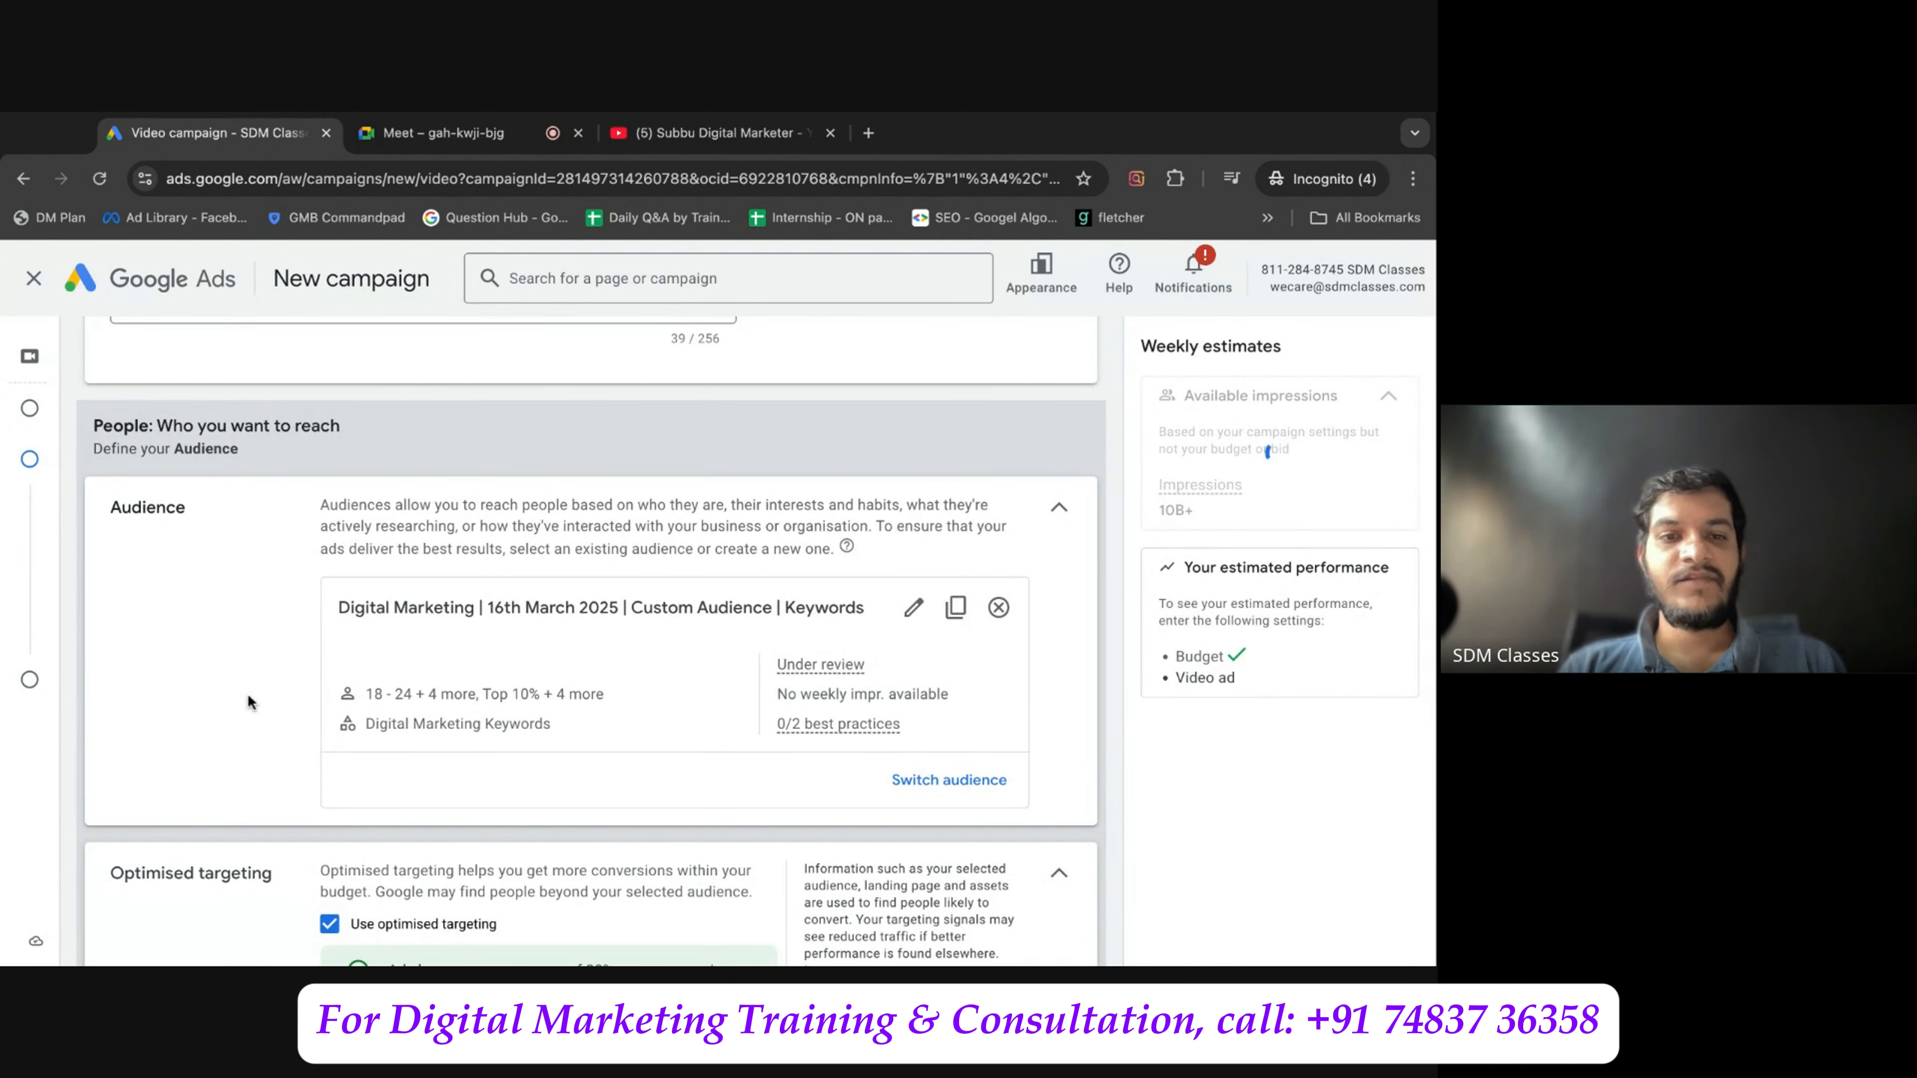
Review the saved audience and optimised targeting, and expand the advanced settings to check the content targeting notice.
{"action": "scroll", "coordinate": [248, 696], "scroll_direction": "down", "scroll_amount": 1}
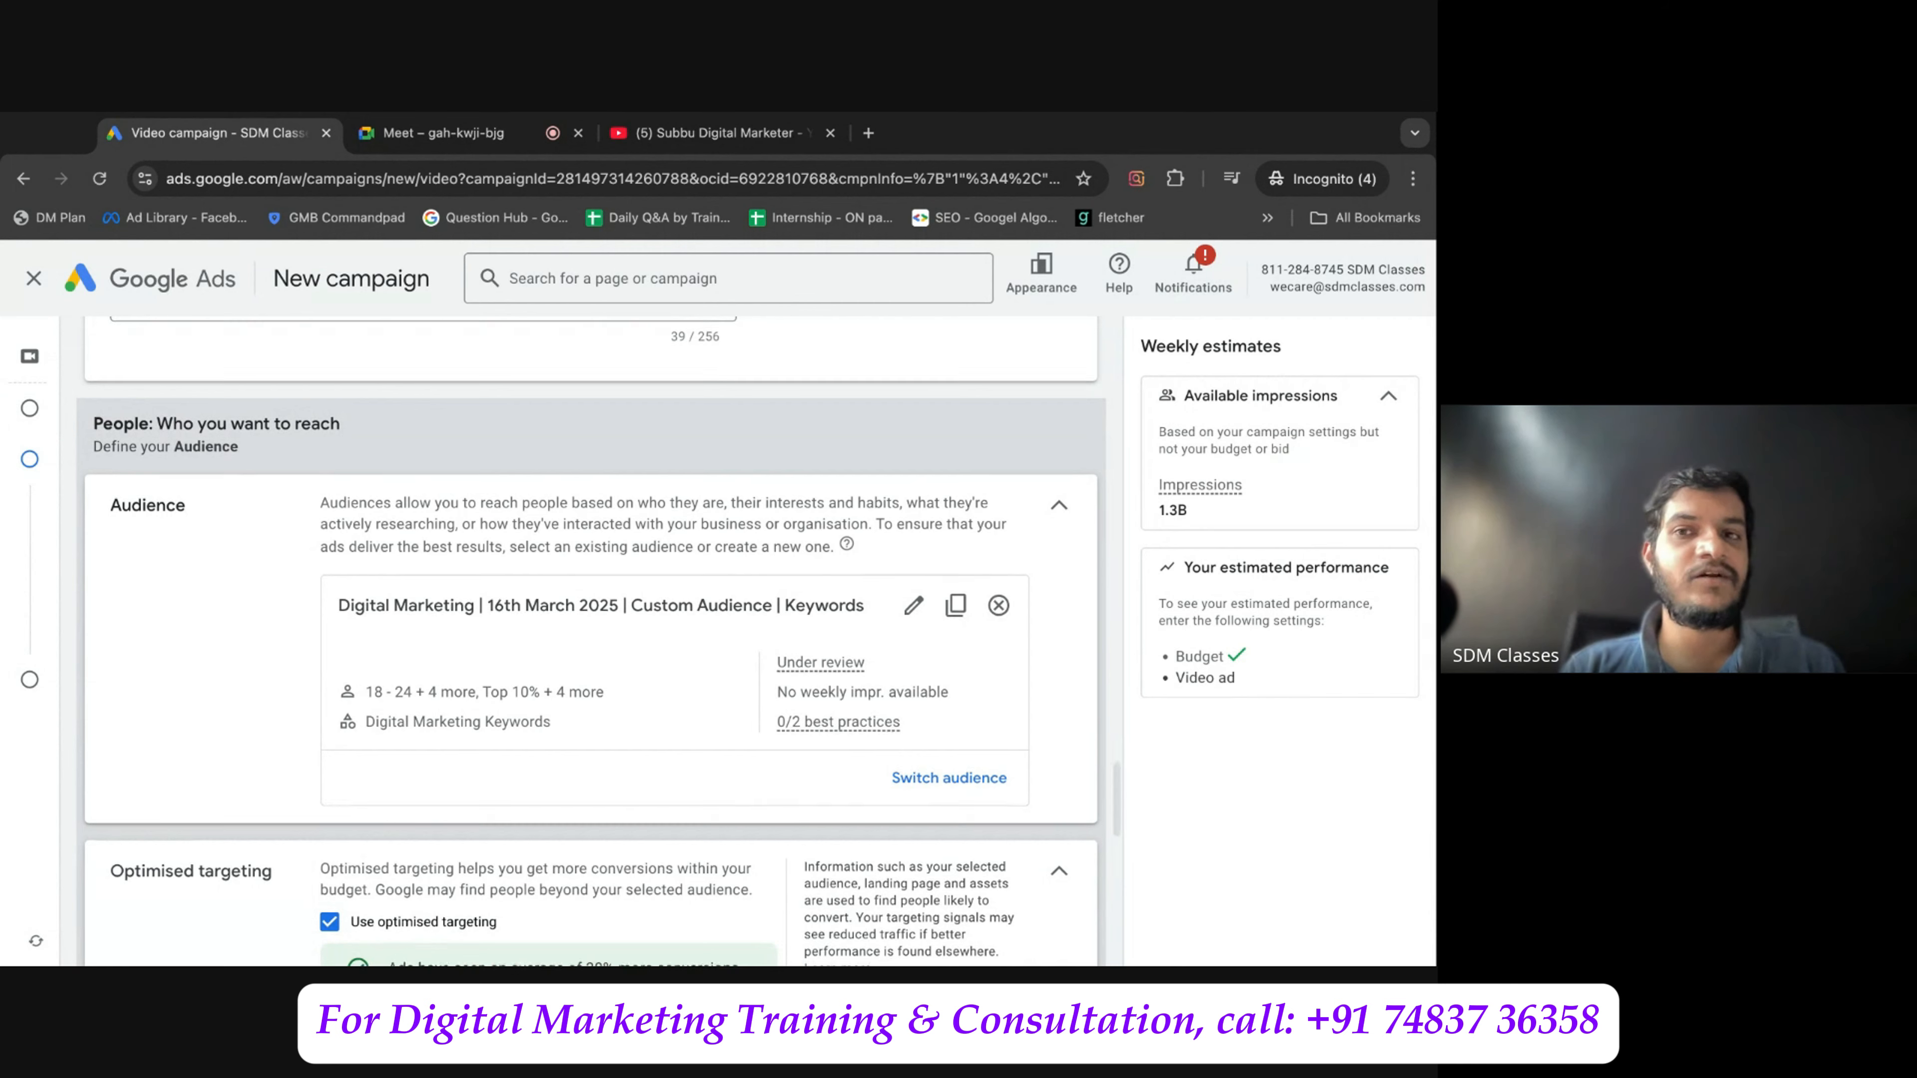
{"action": "scroll", "coordinate": [250, 613], "scroll_direction": "down", "scroll_amount": 5}
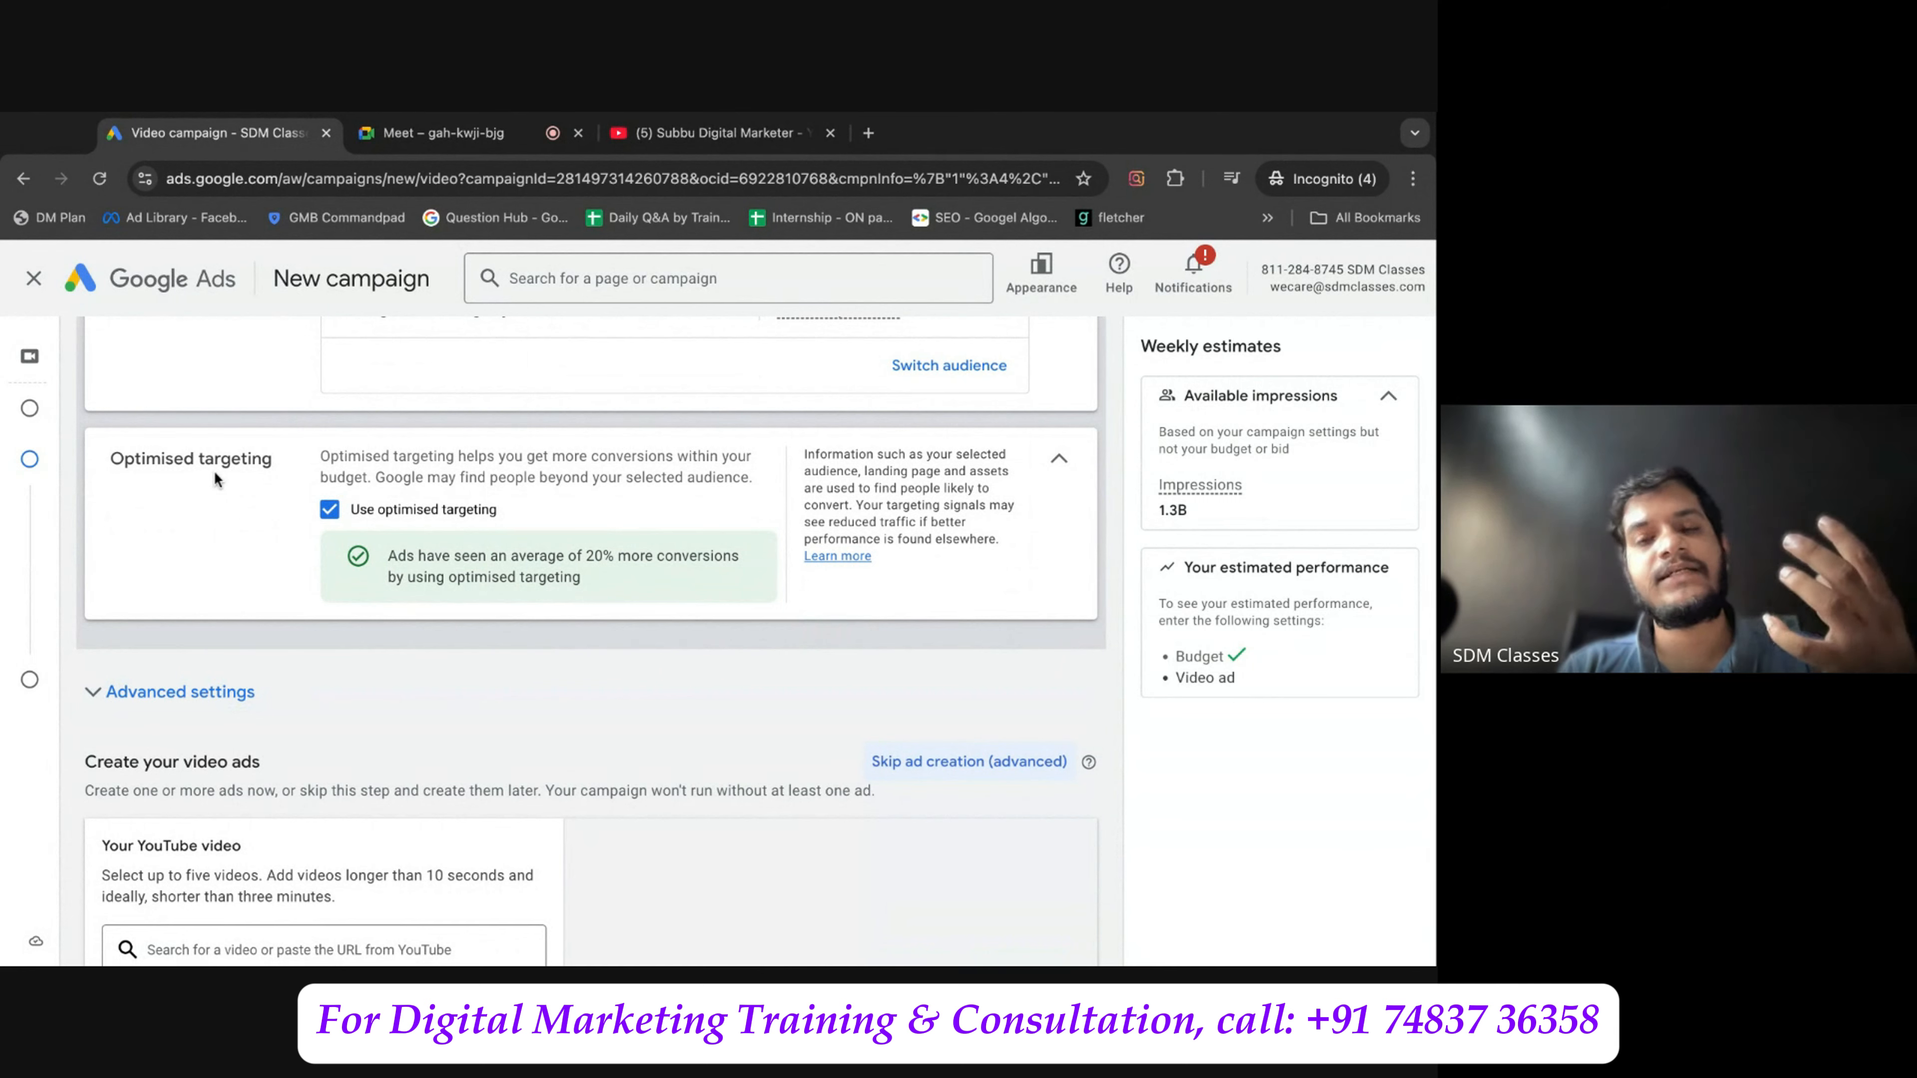
{"action": "scroll", "coordinate": [289, 516], "scroll_direction": "down", "scroll_amount": 2}
{"action": "left_click", "coordinate": [289, 515]}
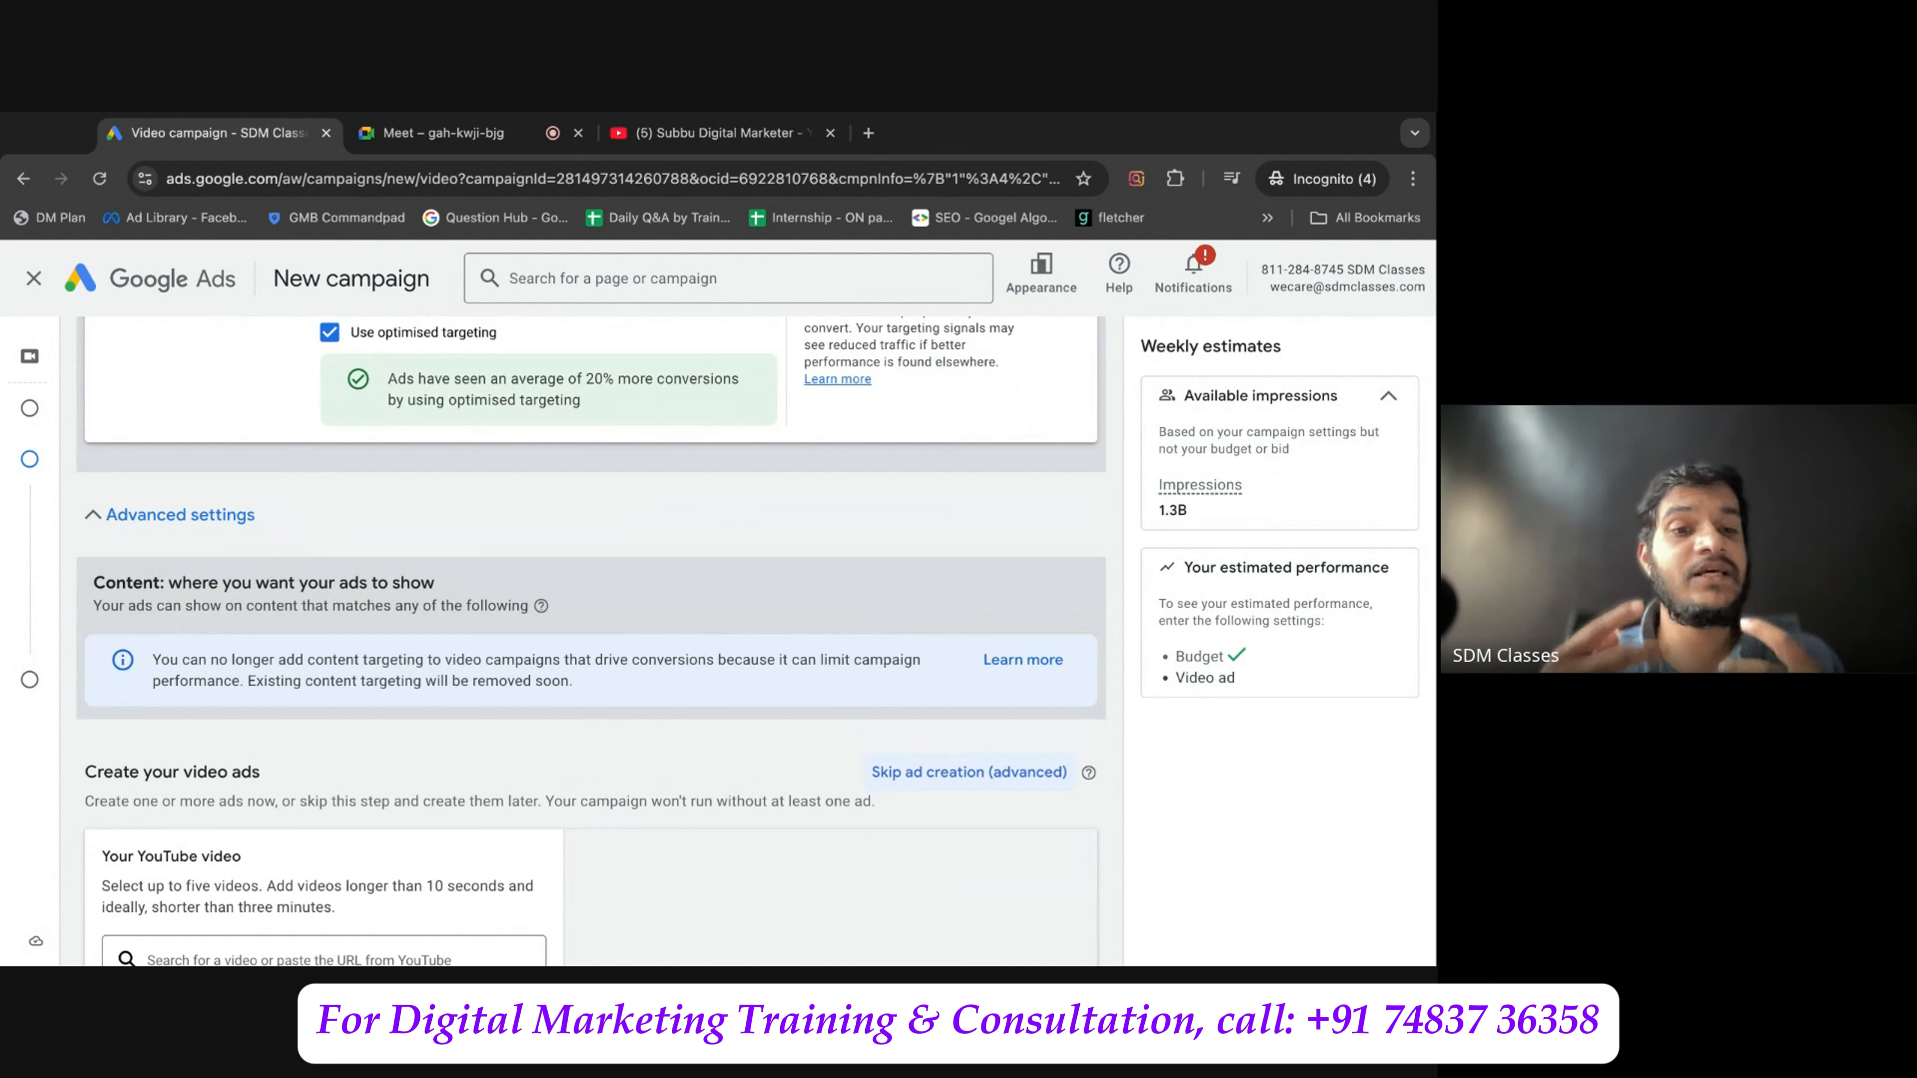
{"action": "scroll", "coordinate": [537, 558], "scroll_direction": "down", "scroll_amount": 2}
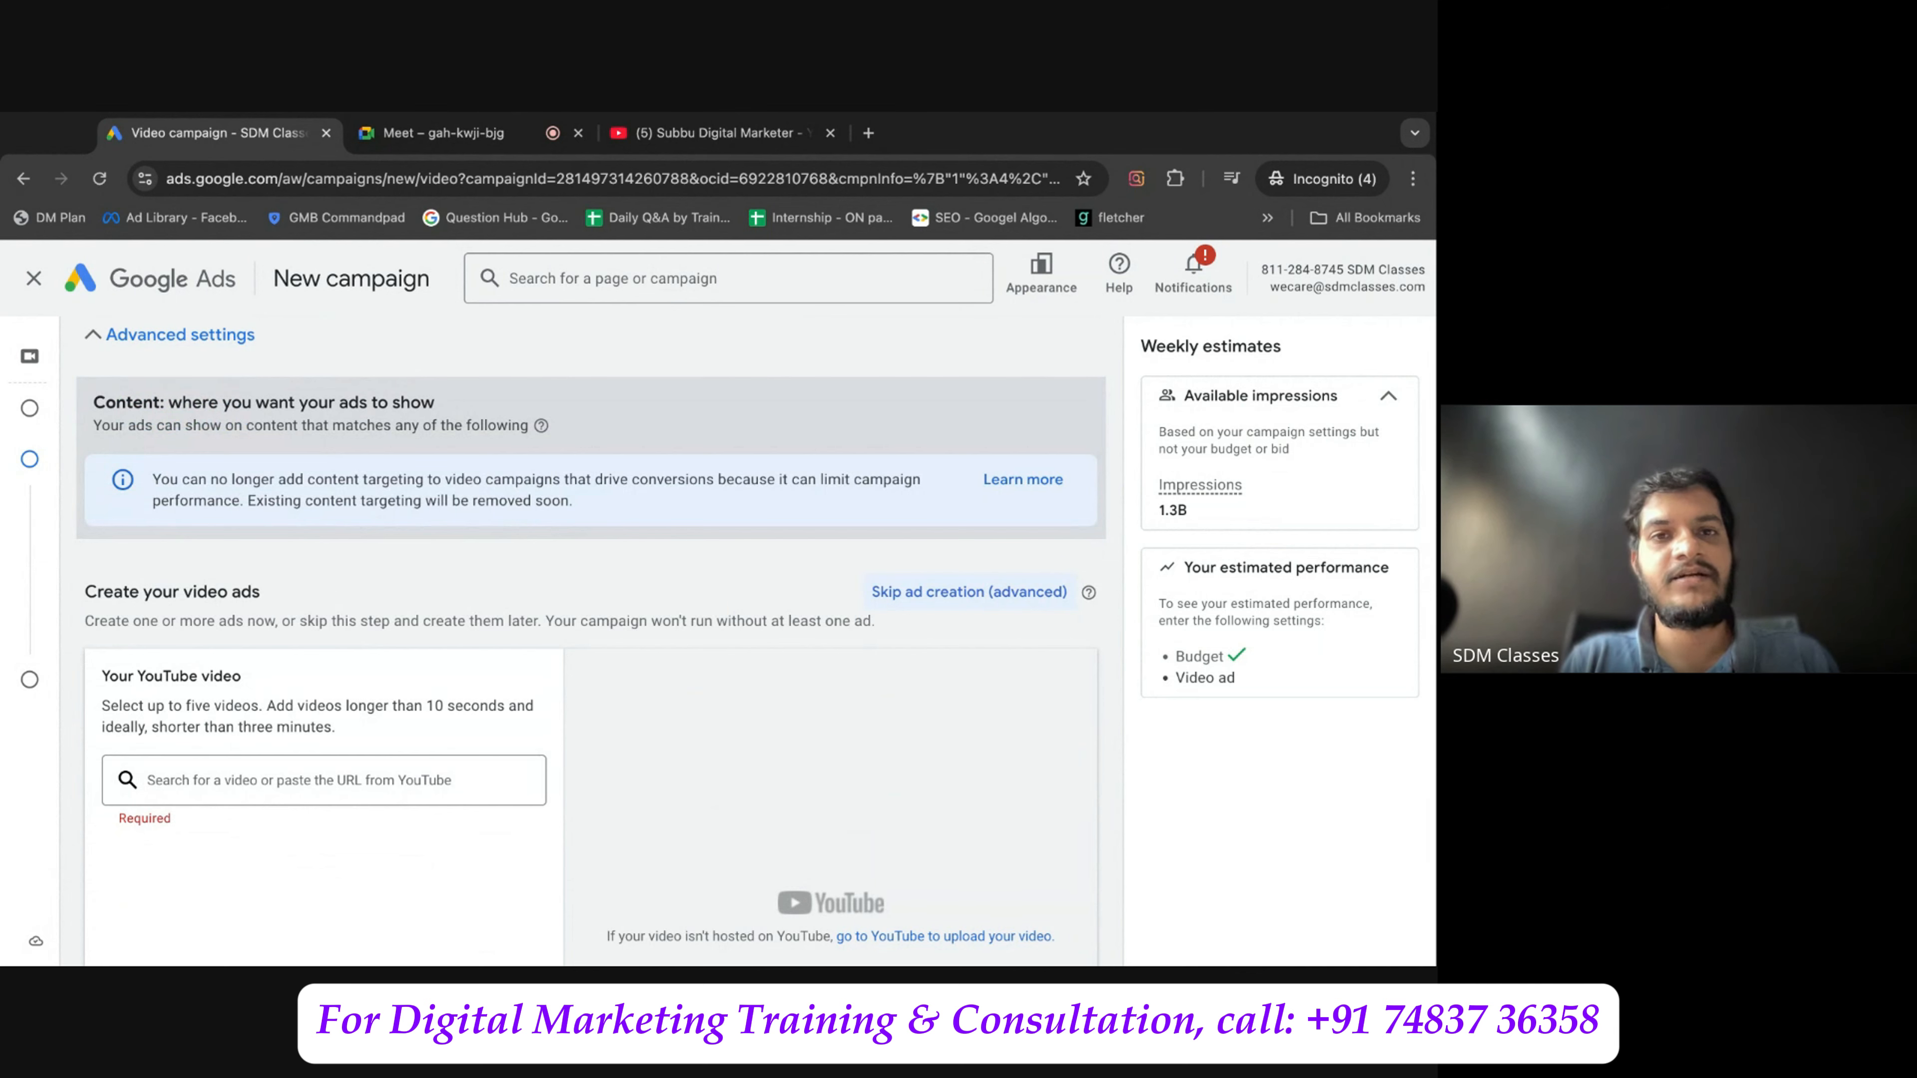
{"action": "scroll", "coordinate": [475, 648], "scroll_direction": "down", "scroll_amount": 3}
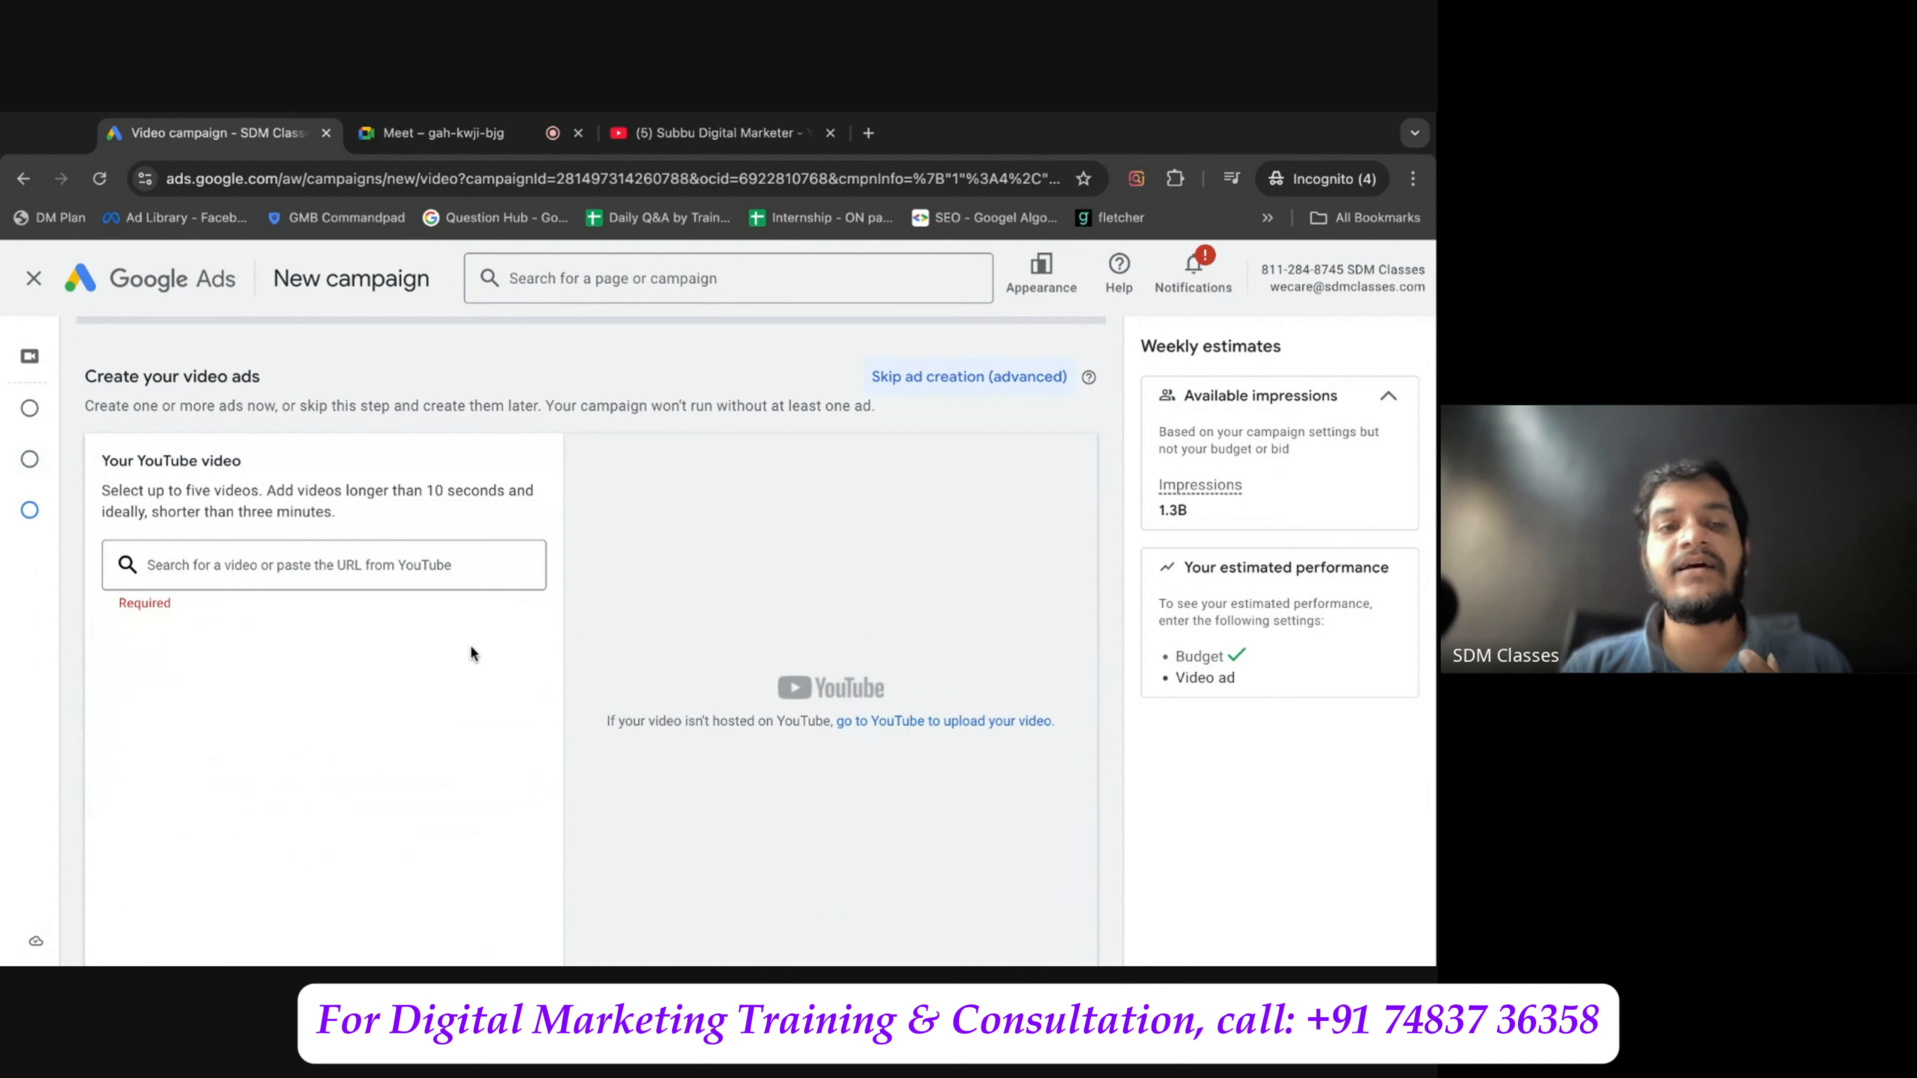
Copy the YouTube channel's URL and search for the ad video with it.
{"action": "left_click", "coordinate": [694, 136]}
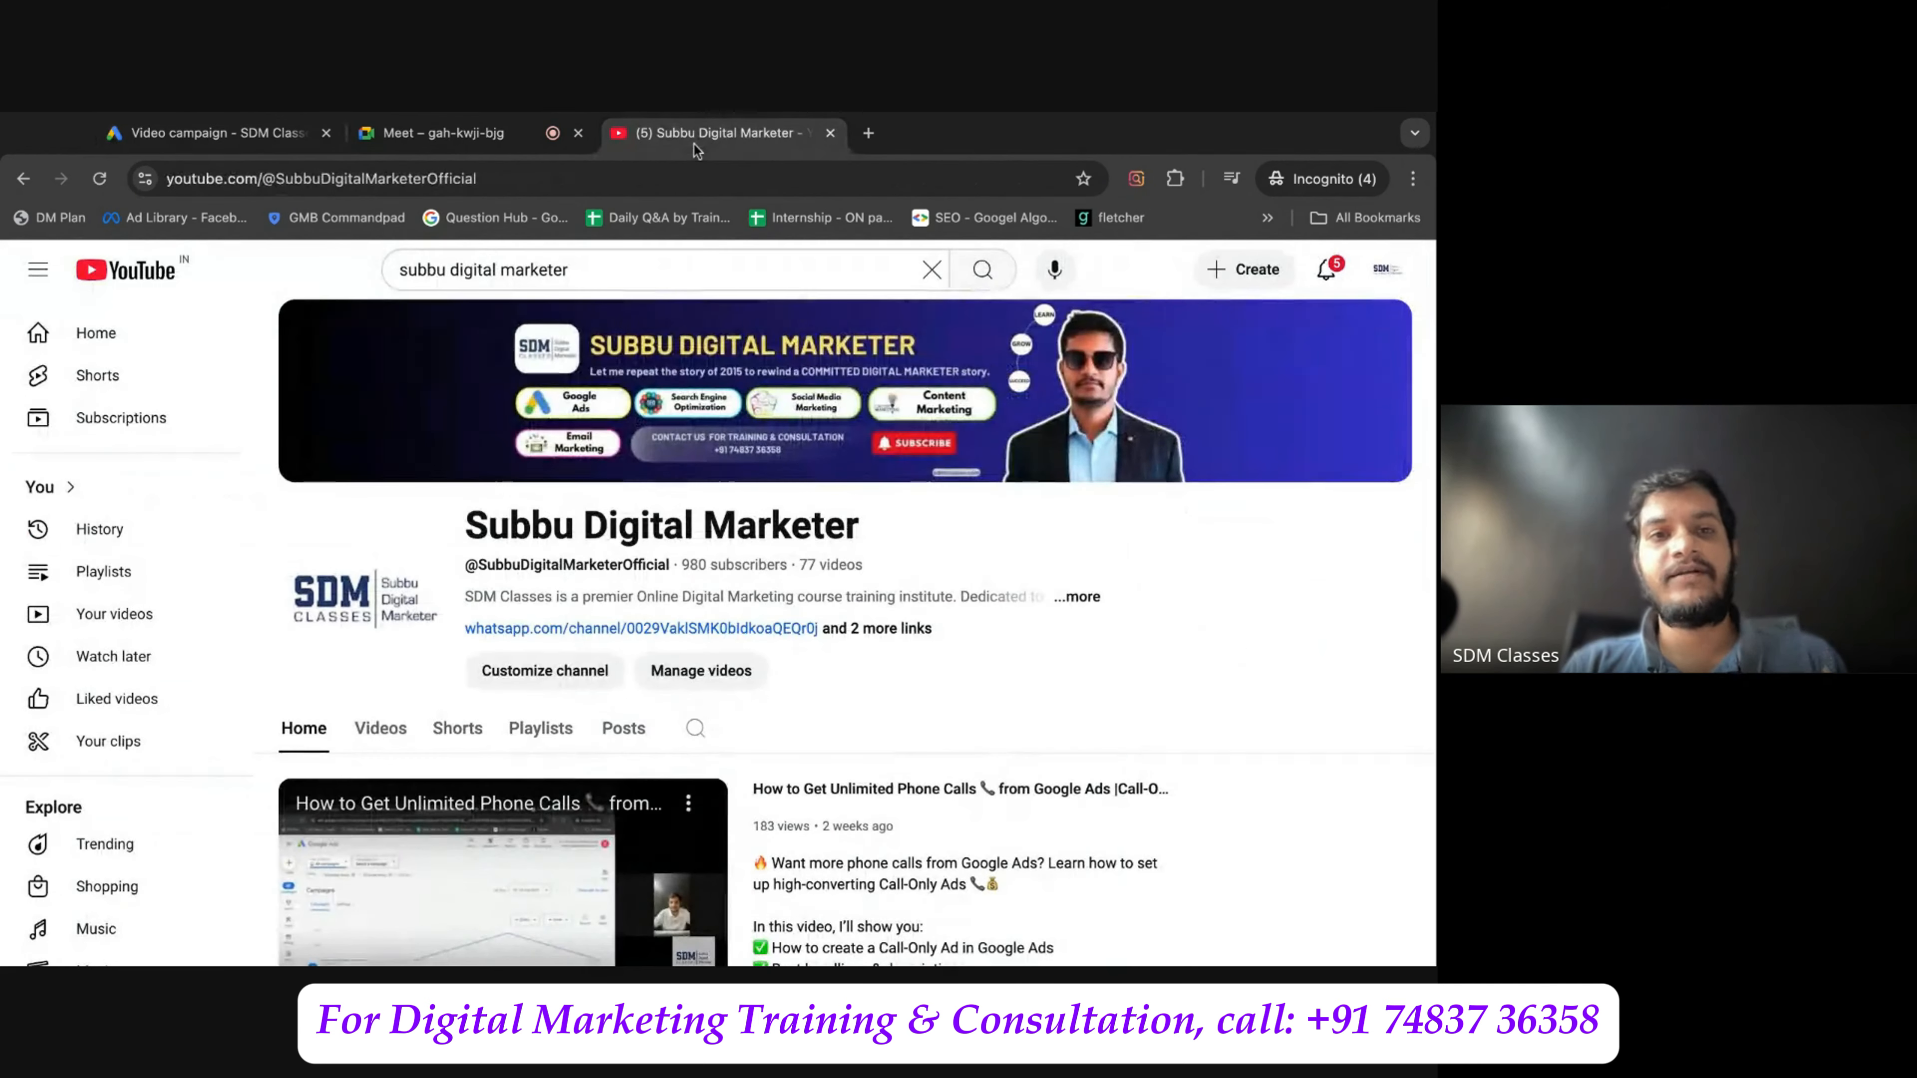
{"action": "left_click", "coordinate": [566, 179]}
{"action": "key", "text": "ctrl+c"}
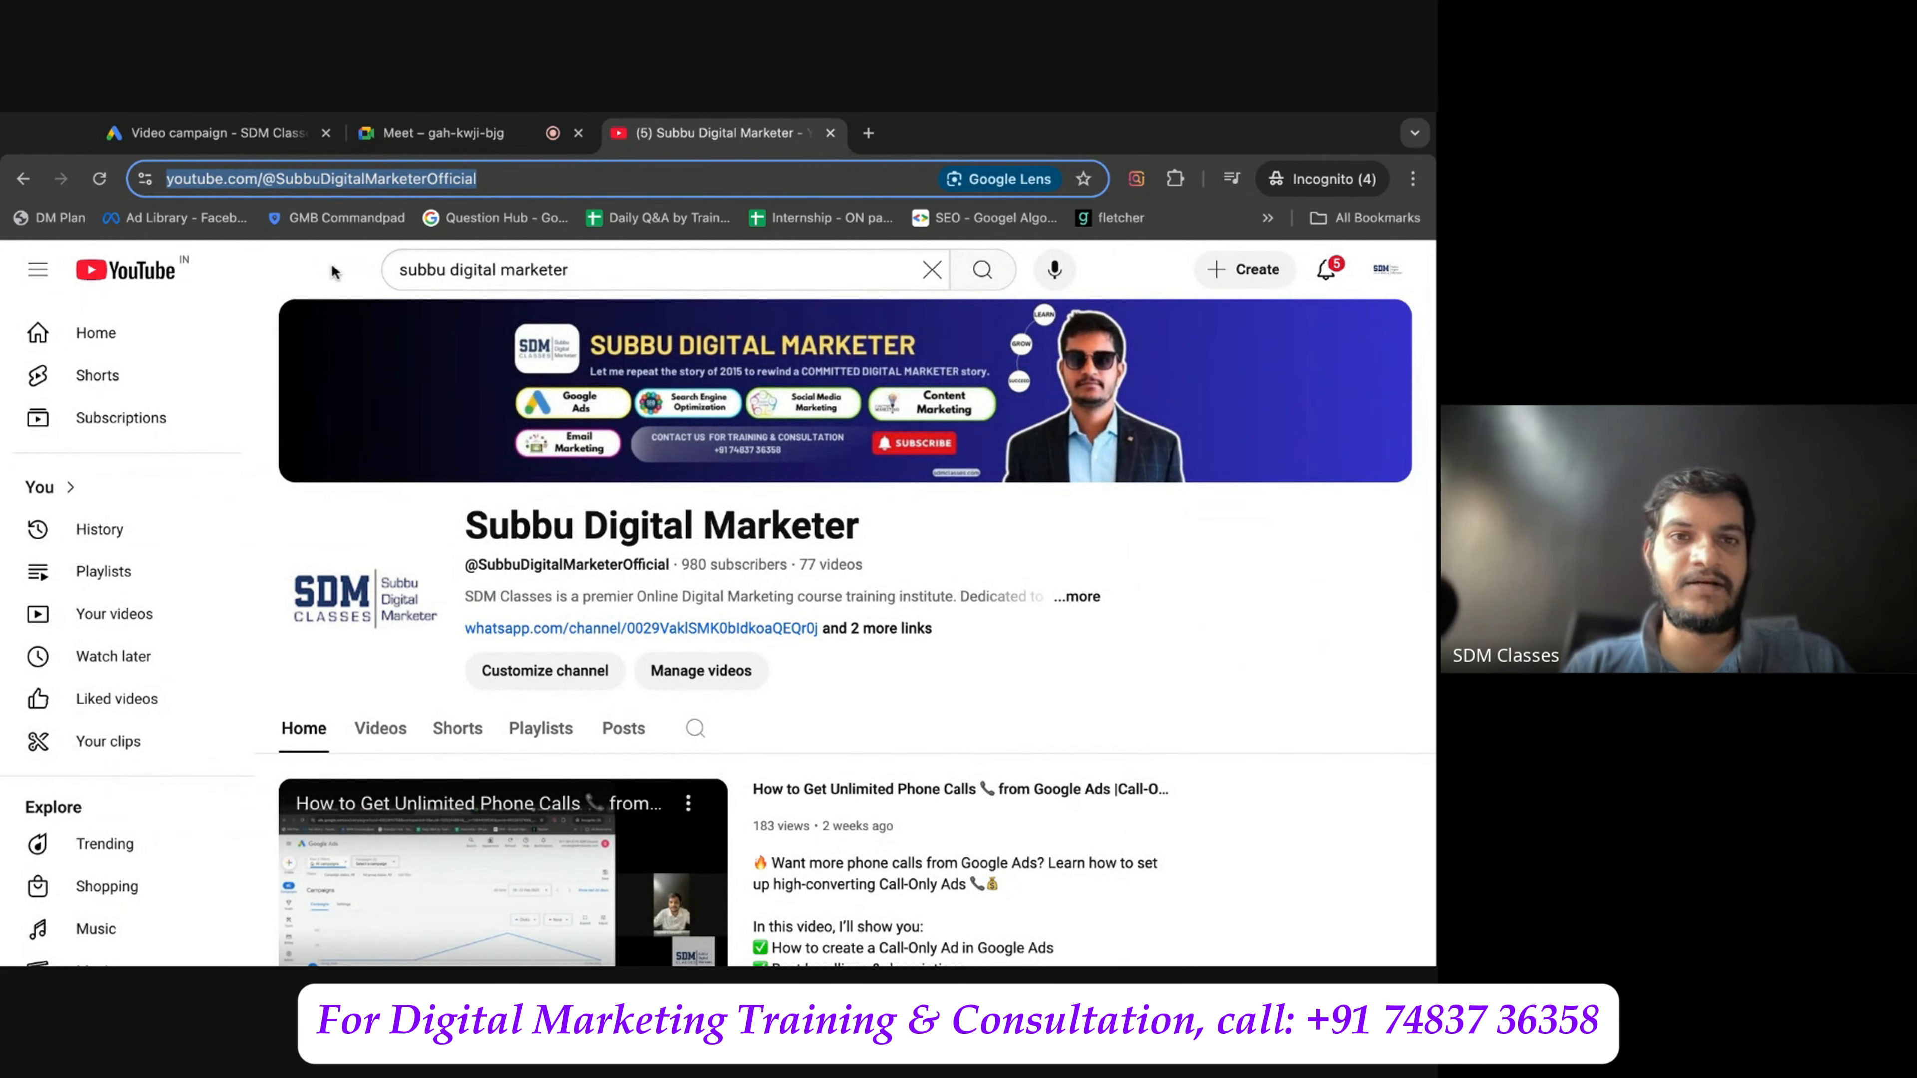
{"action": "left_click", "coordinate": [332, 265]}
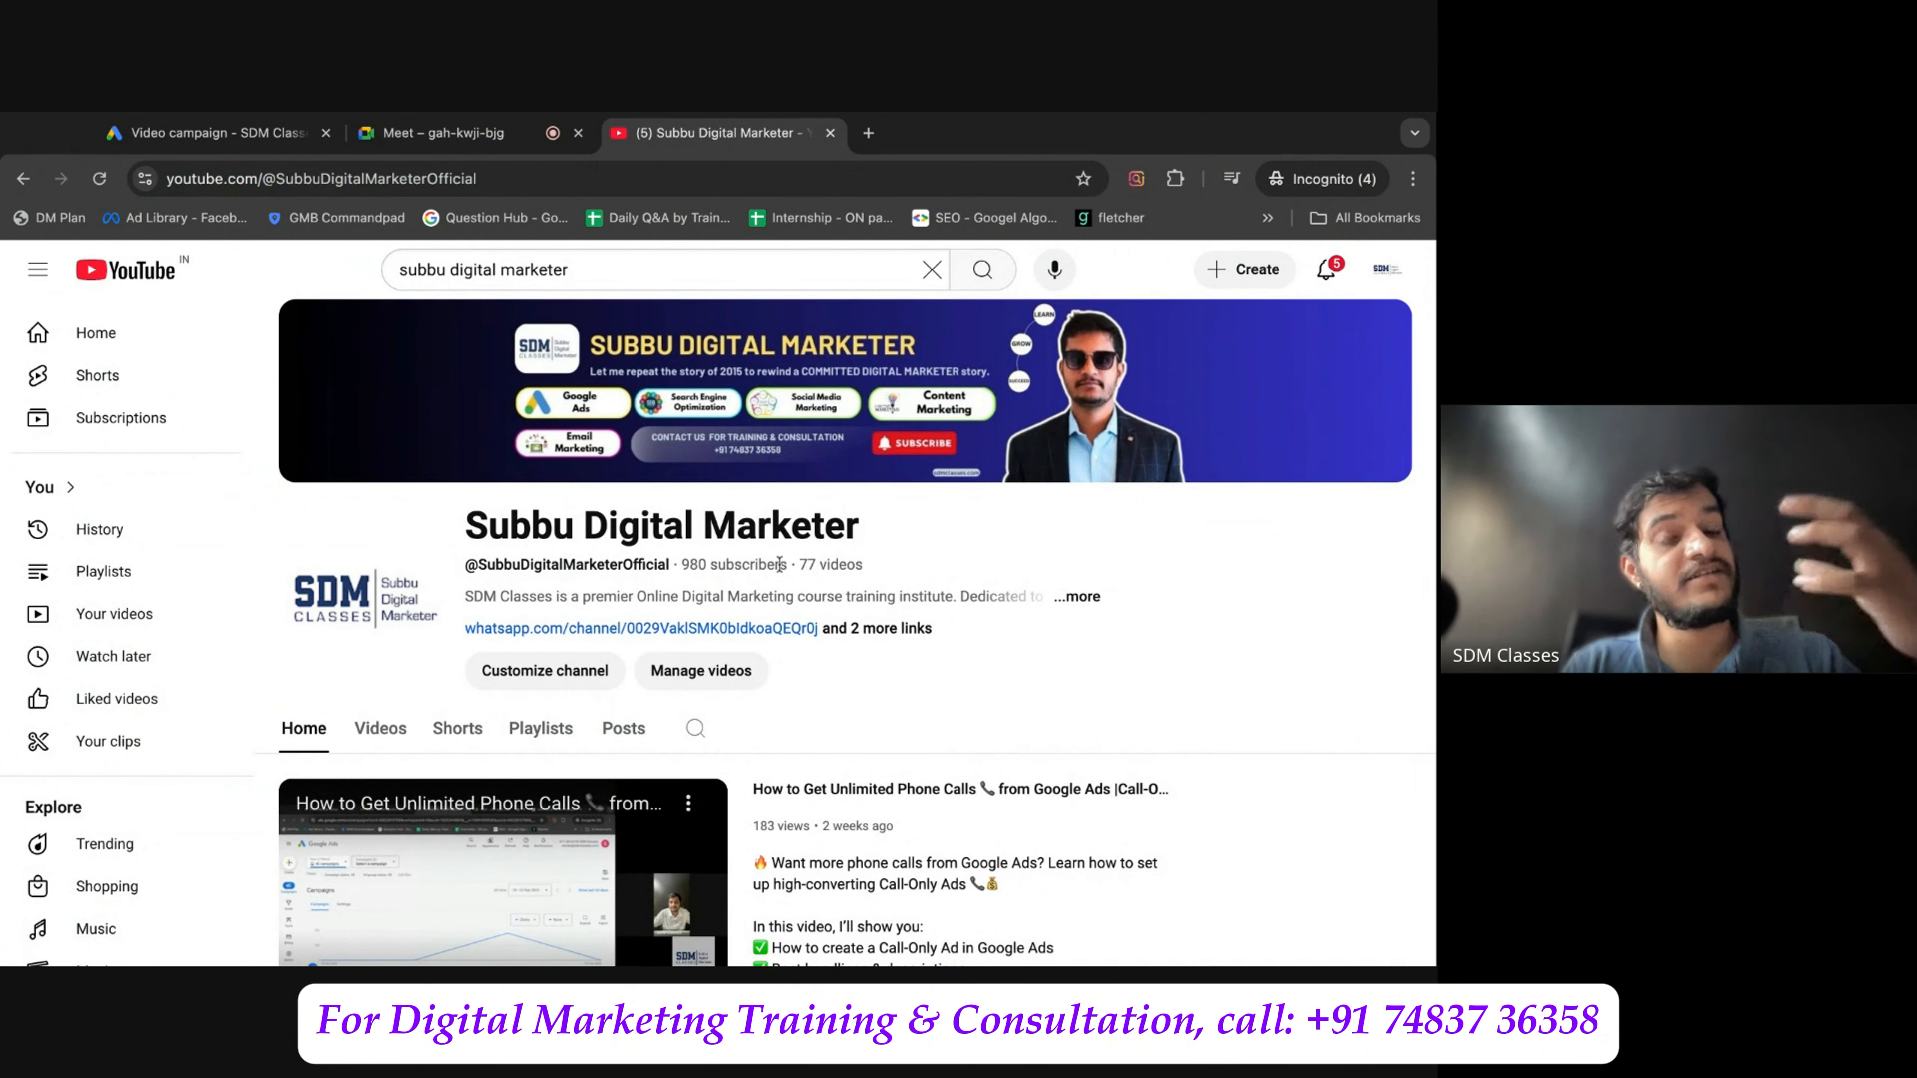
{"action": "left_click", "coordinate": [214, 130]}
{"action": "left_click", "coordinate": [386, 551]}
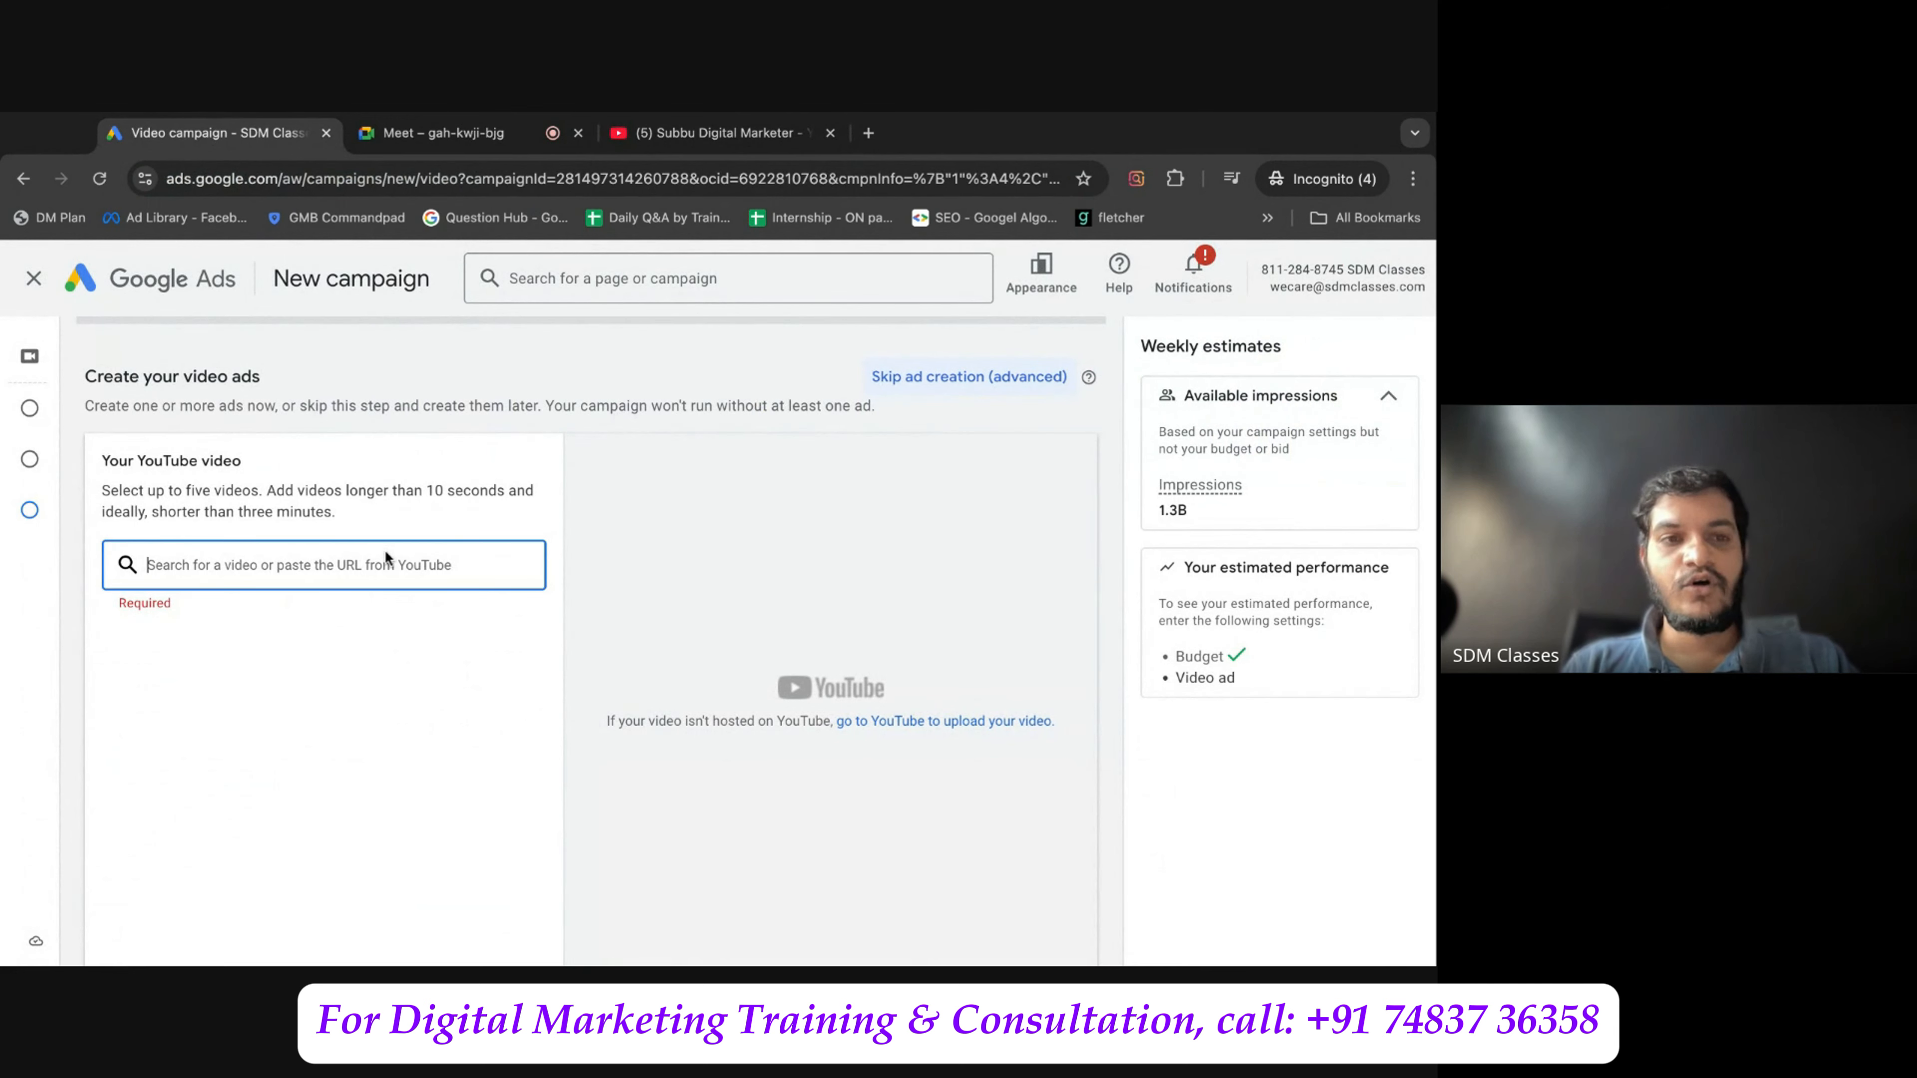
{"action": "key", "text": "ctrl+v"}
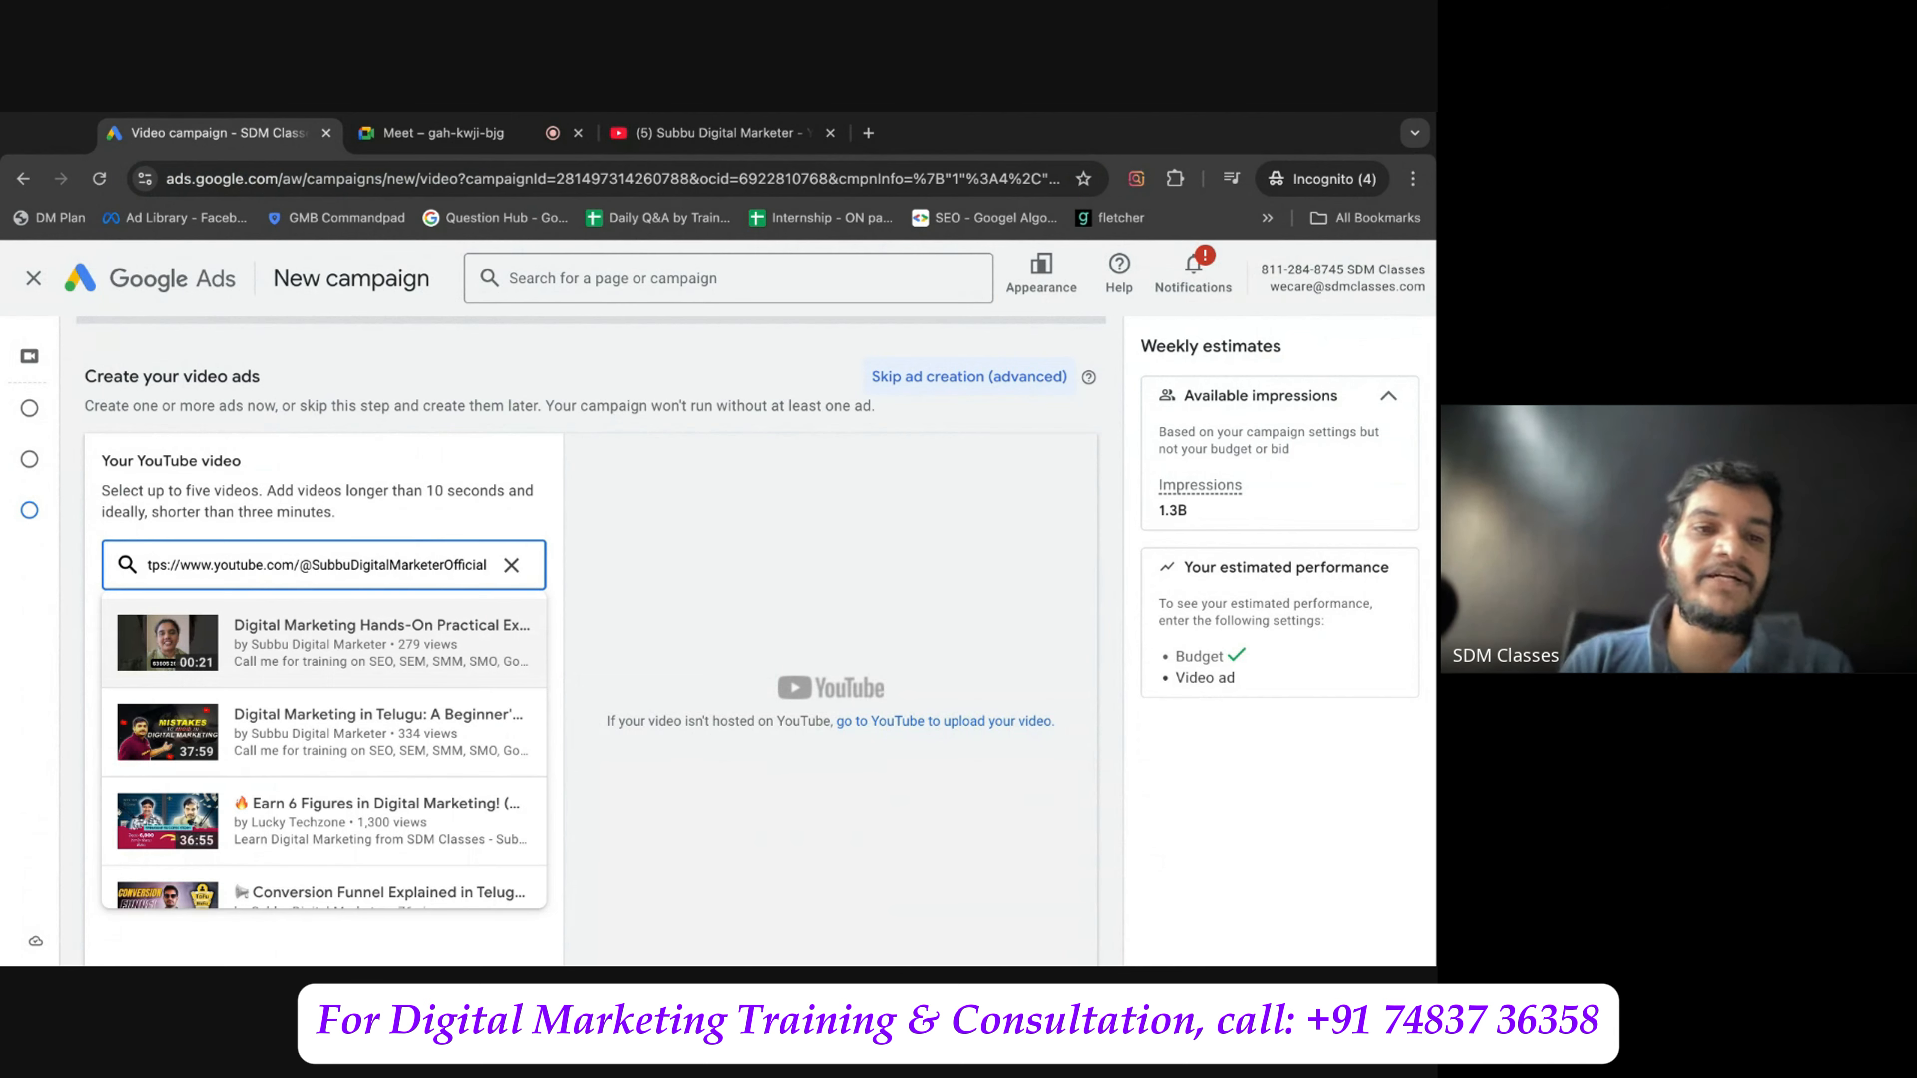
Look through the suggested videos for the channel URL and close the suggestion list without choosing one.
{"action": "key", "text": "Down"}
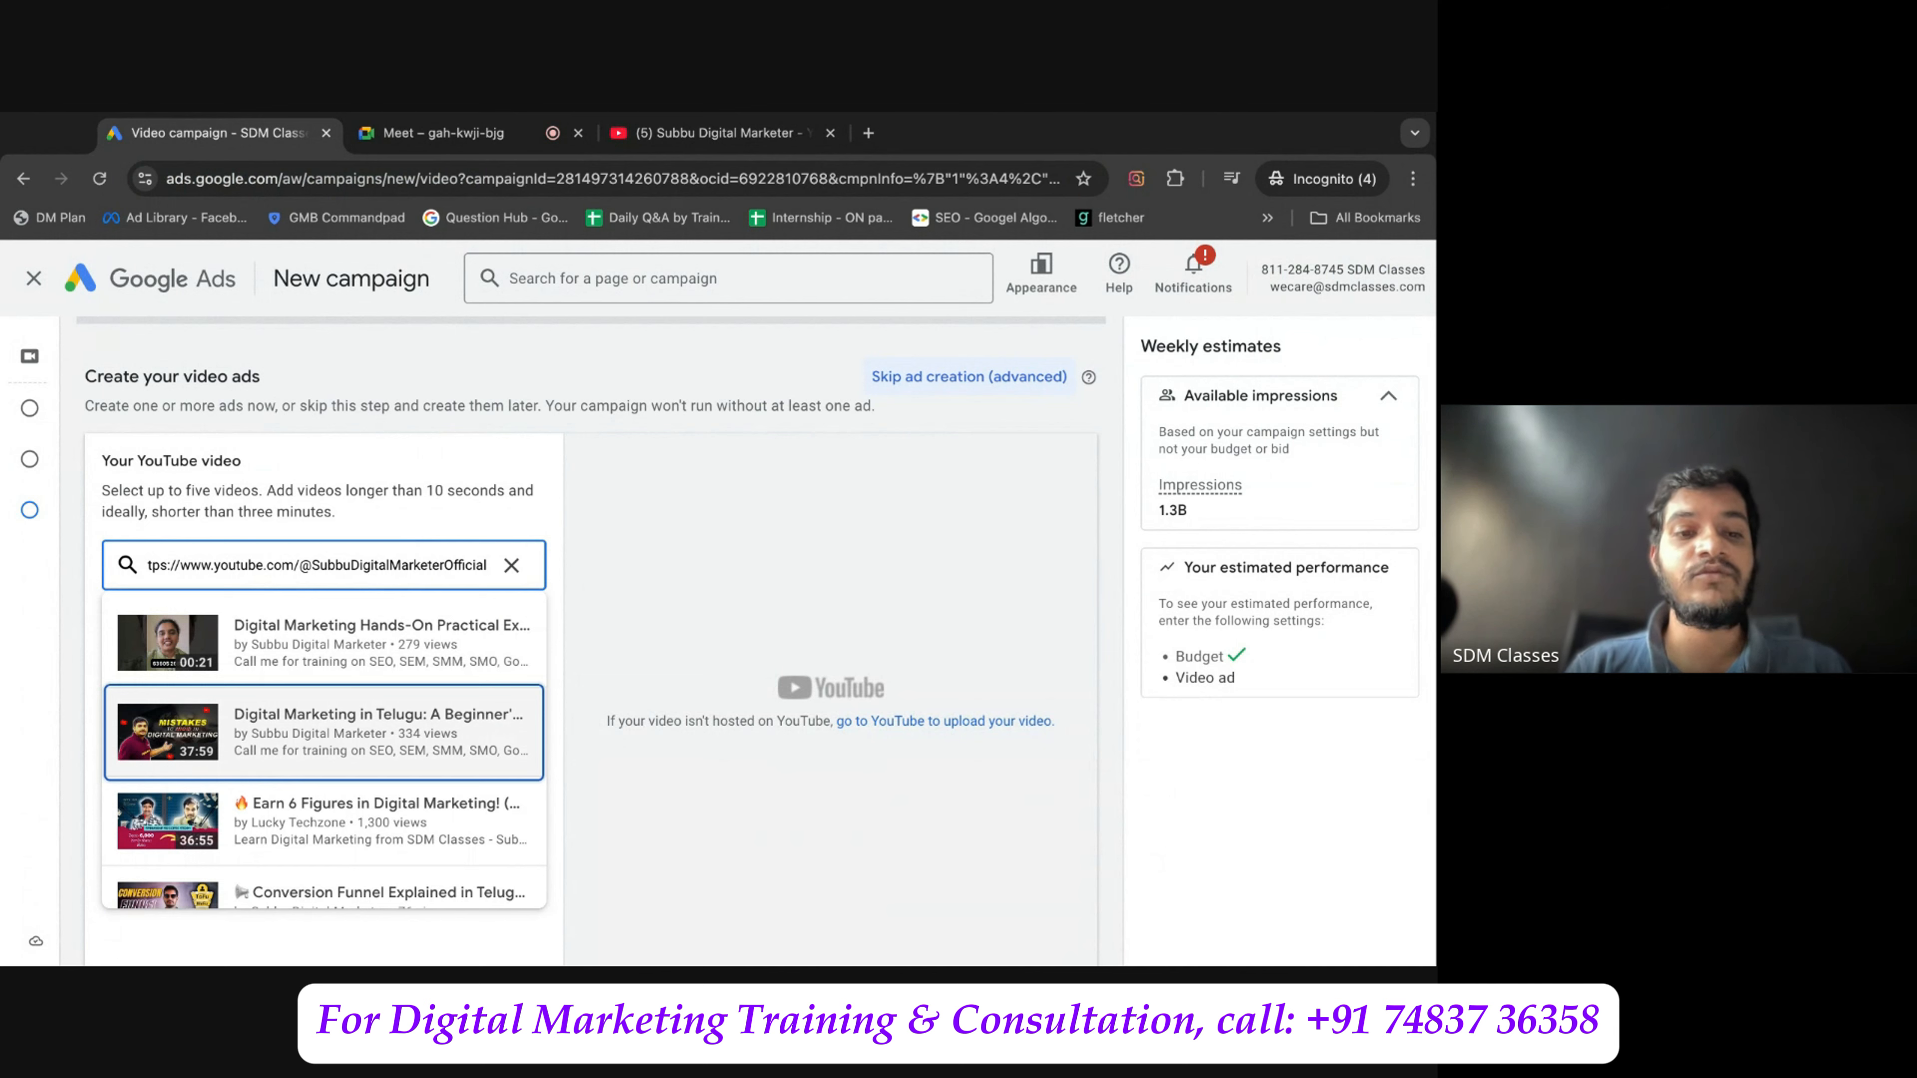
{"action": "key", "text": "Down"}
{"action": "key", "text": "Down"}
{"action": "key", "text": "Down"}
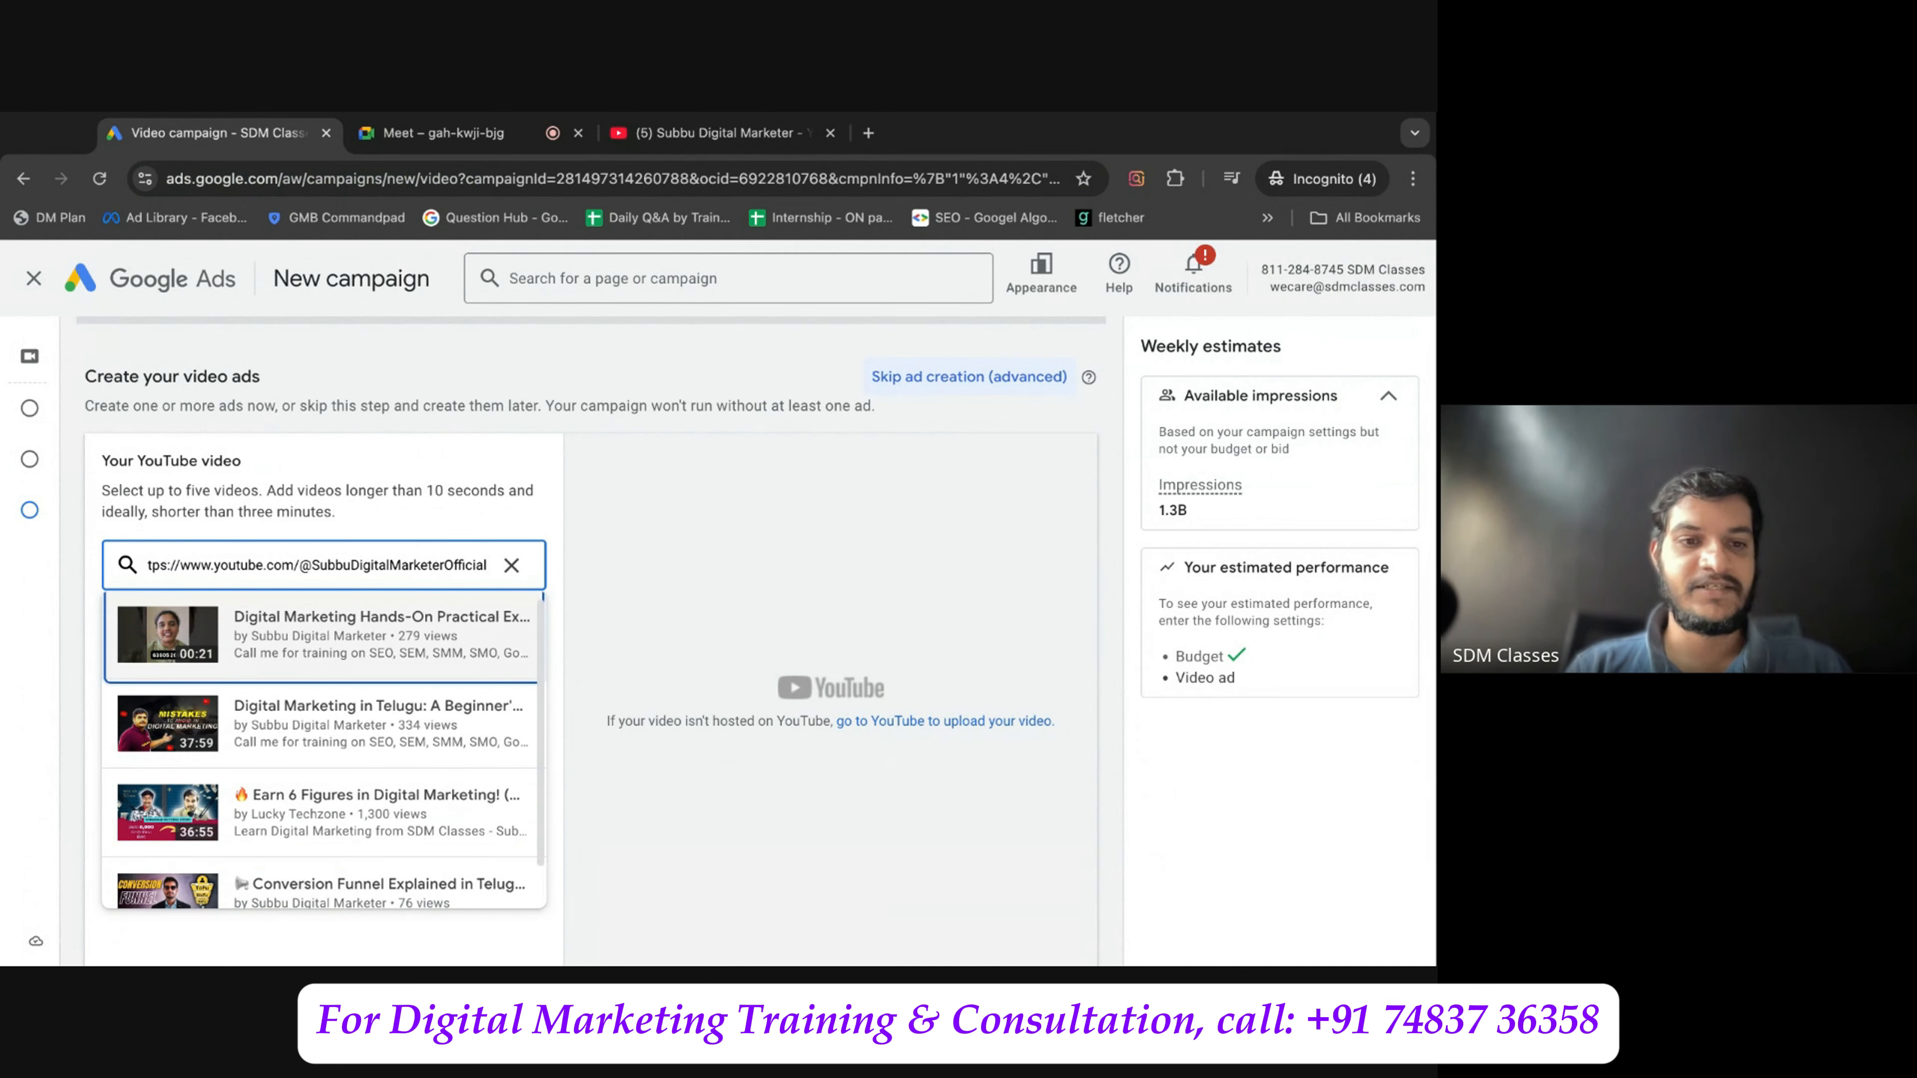
{"action": "key", "text": "Down"}
{"action": "key", "text": "Down"}
{"action": "key", "text": "Down"}
{"action": "key", "text": "Down"}
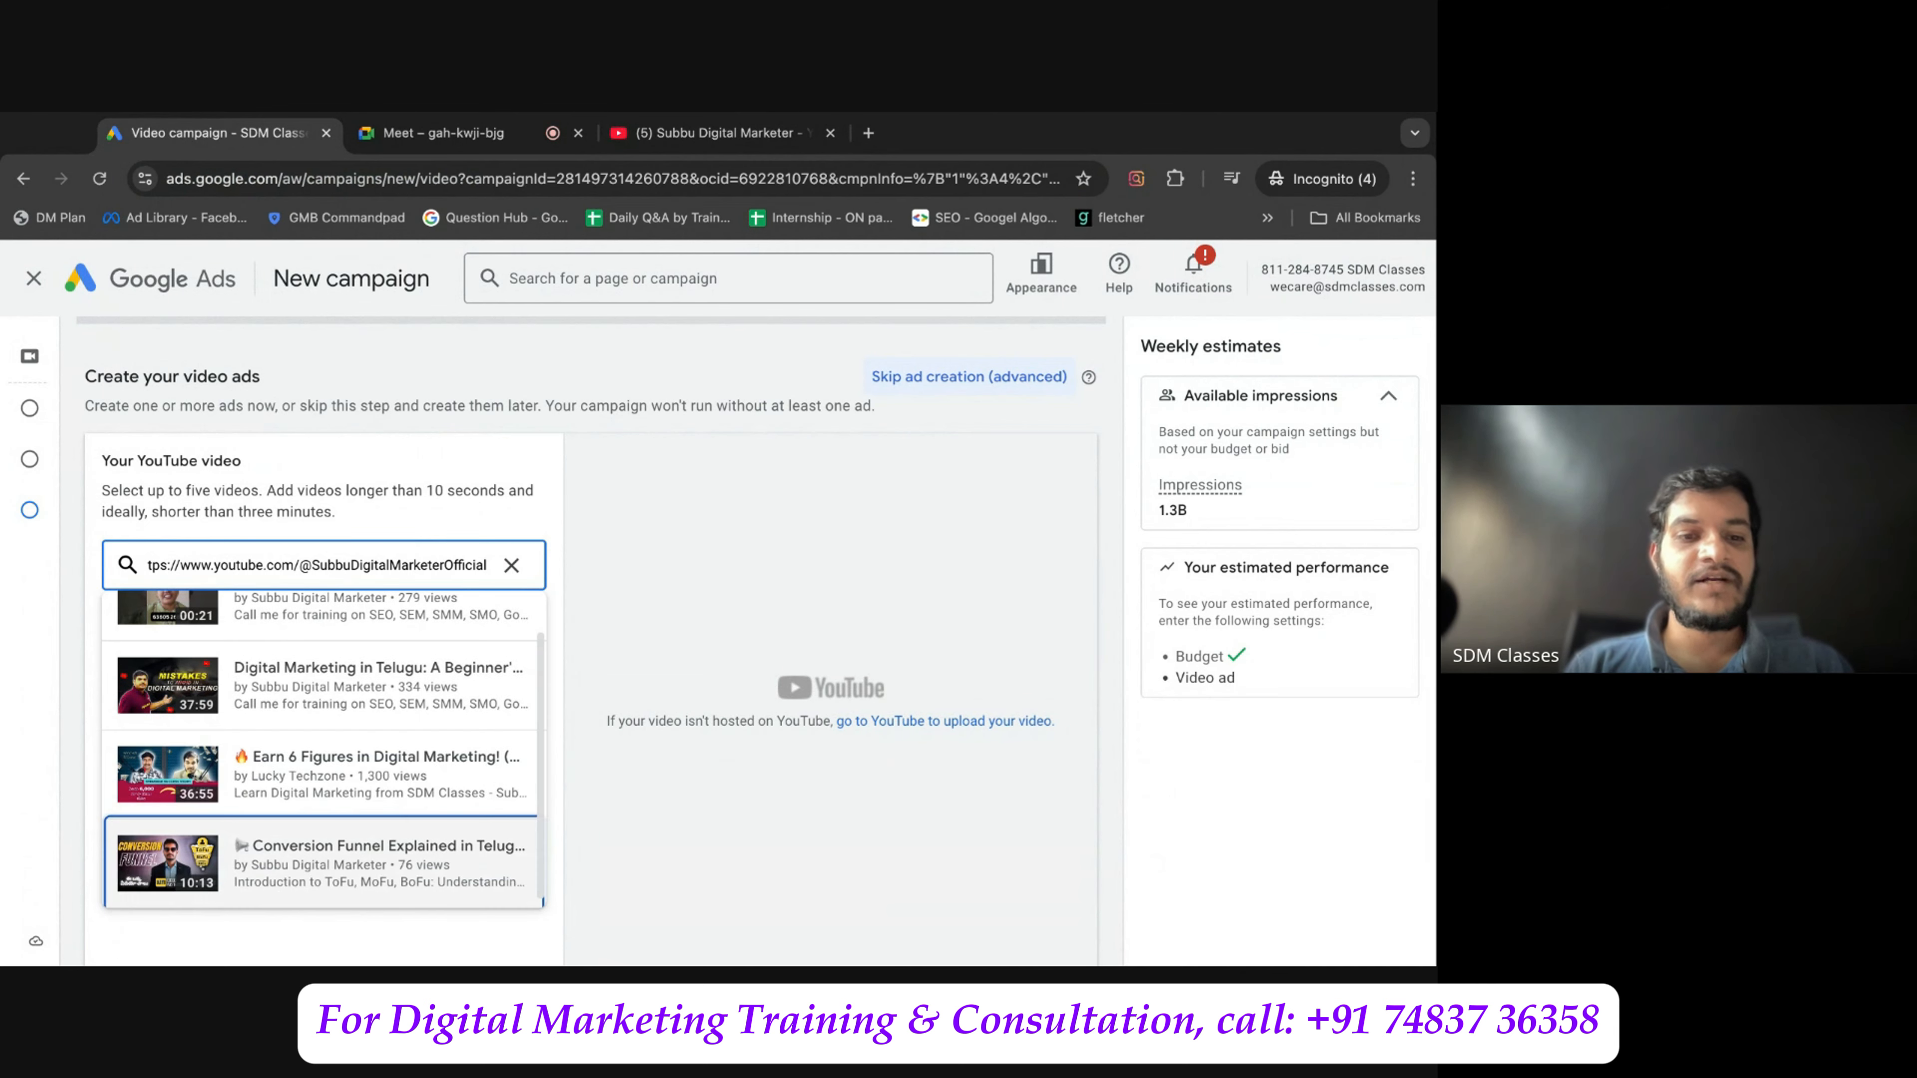
{"action": "key", "text": "Down"}
{"action": "key", "text": "Down"}
{"action": "key", "text": "Down"}
{"action": "key", "text": "Down"}
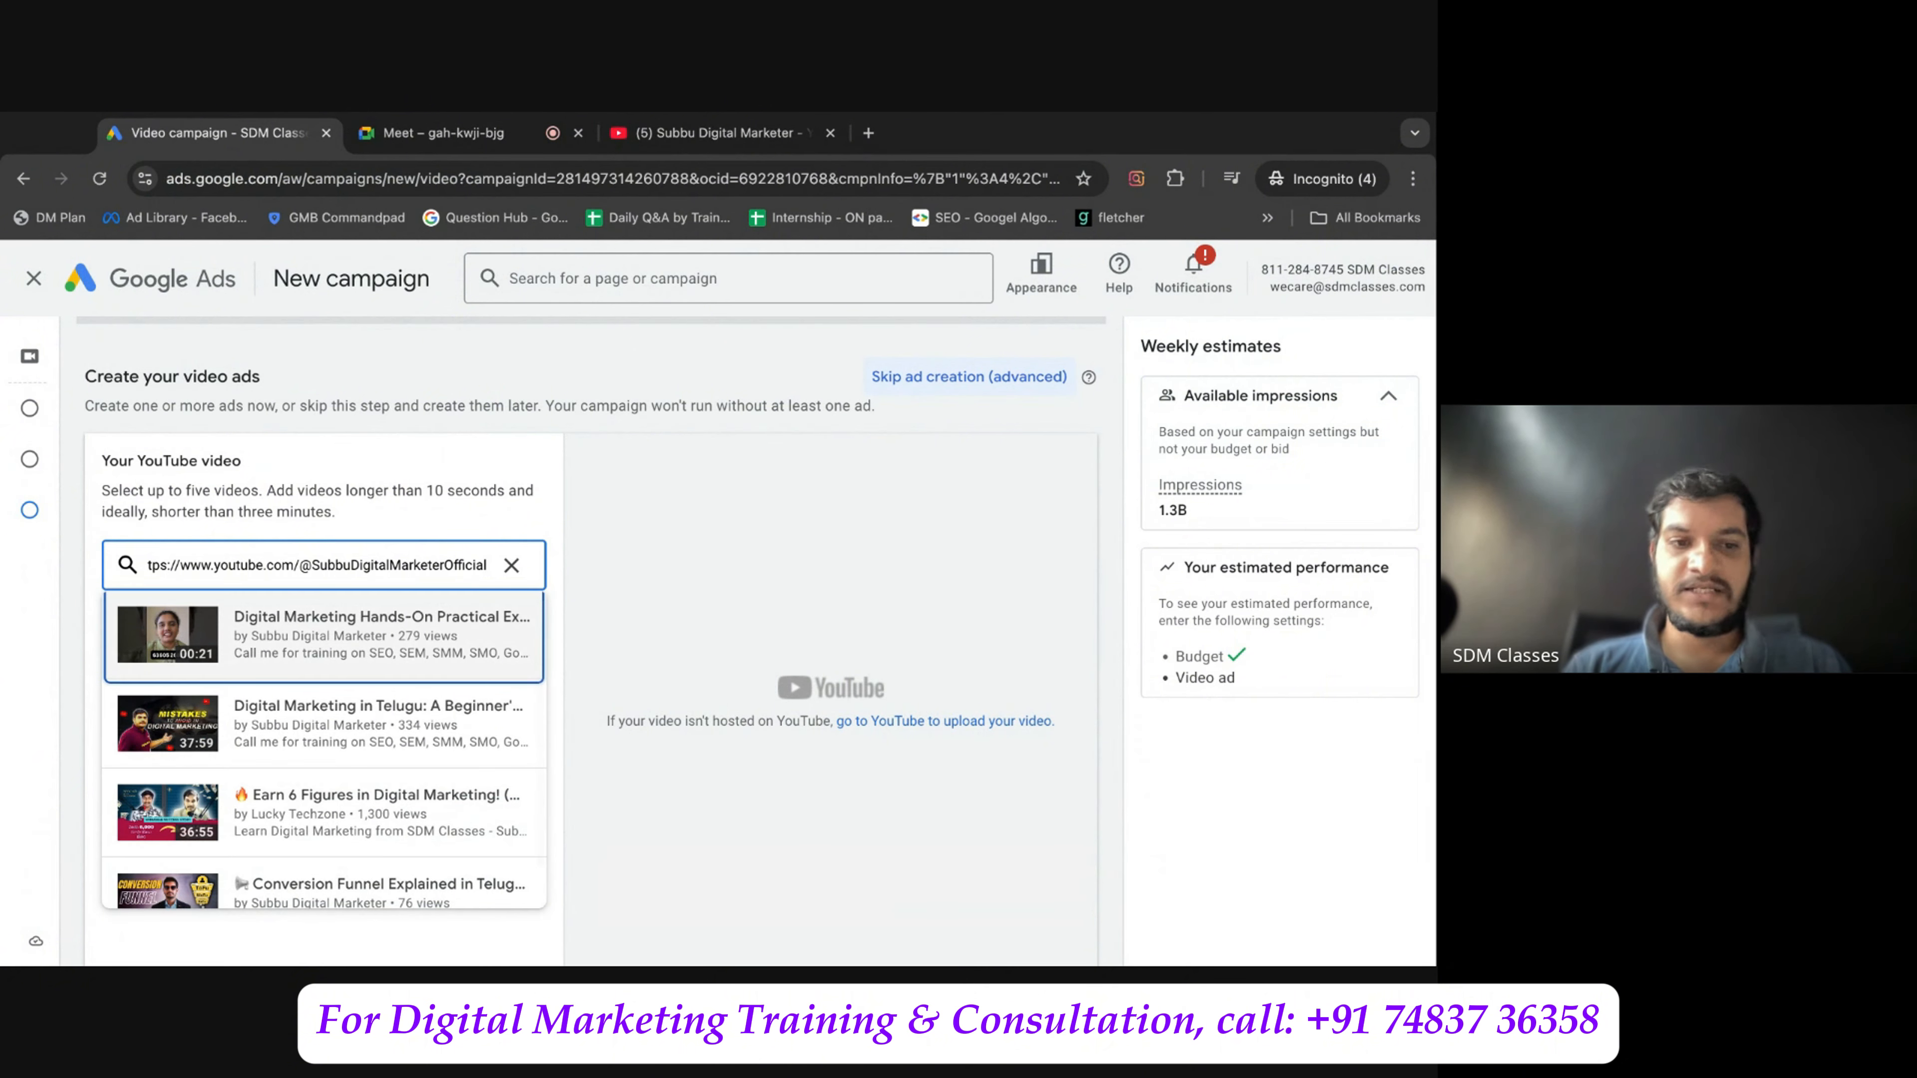
{"action": "key", "text": "Down"}
{"action": "key", "text": "Down"}
{"action": "key", "text": "Down"}
{"action": "key", "text": "Down"}
{"action": "key", "text": "Down"}
{"action": "key", "text": "Down"}
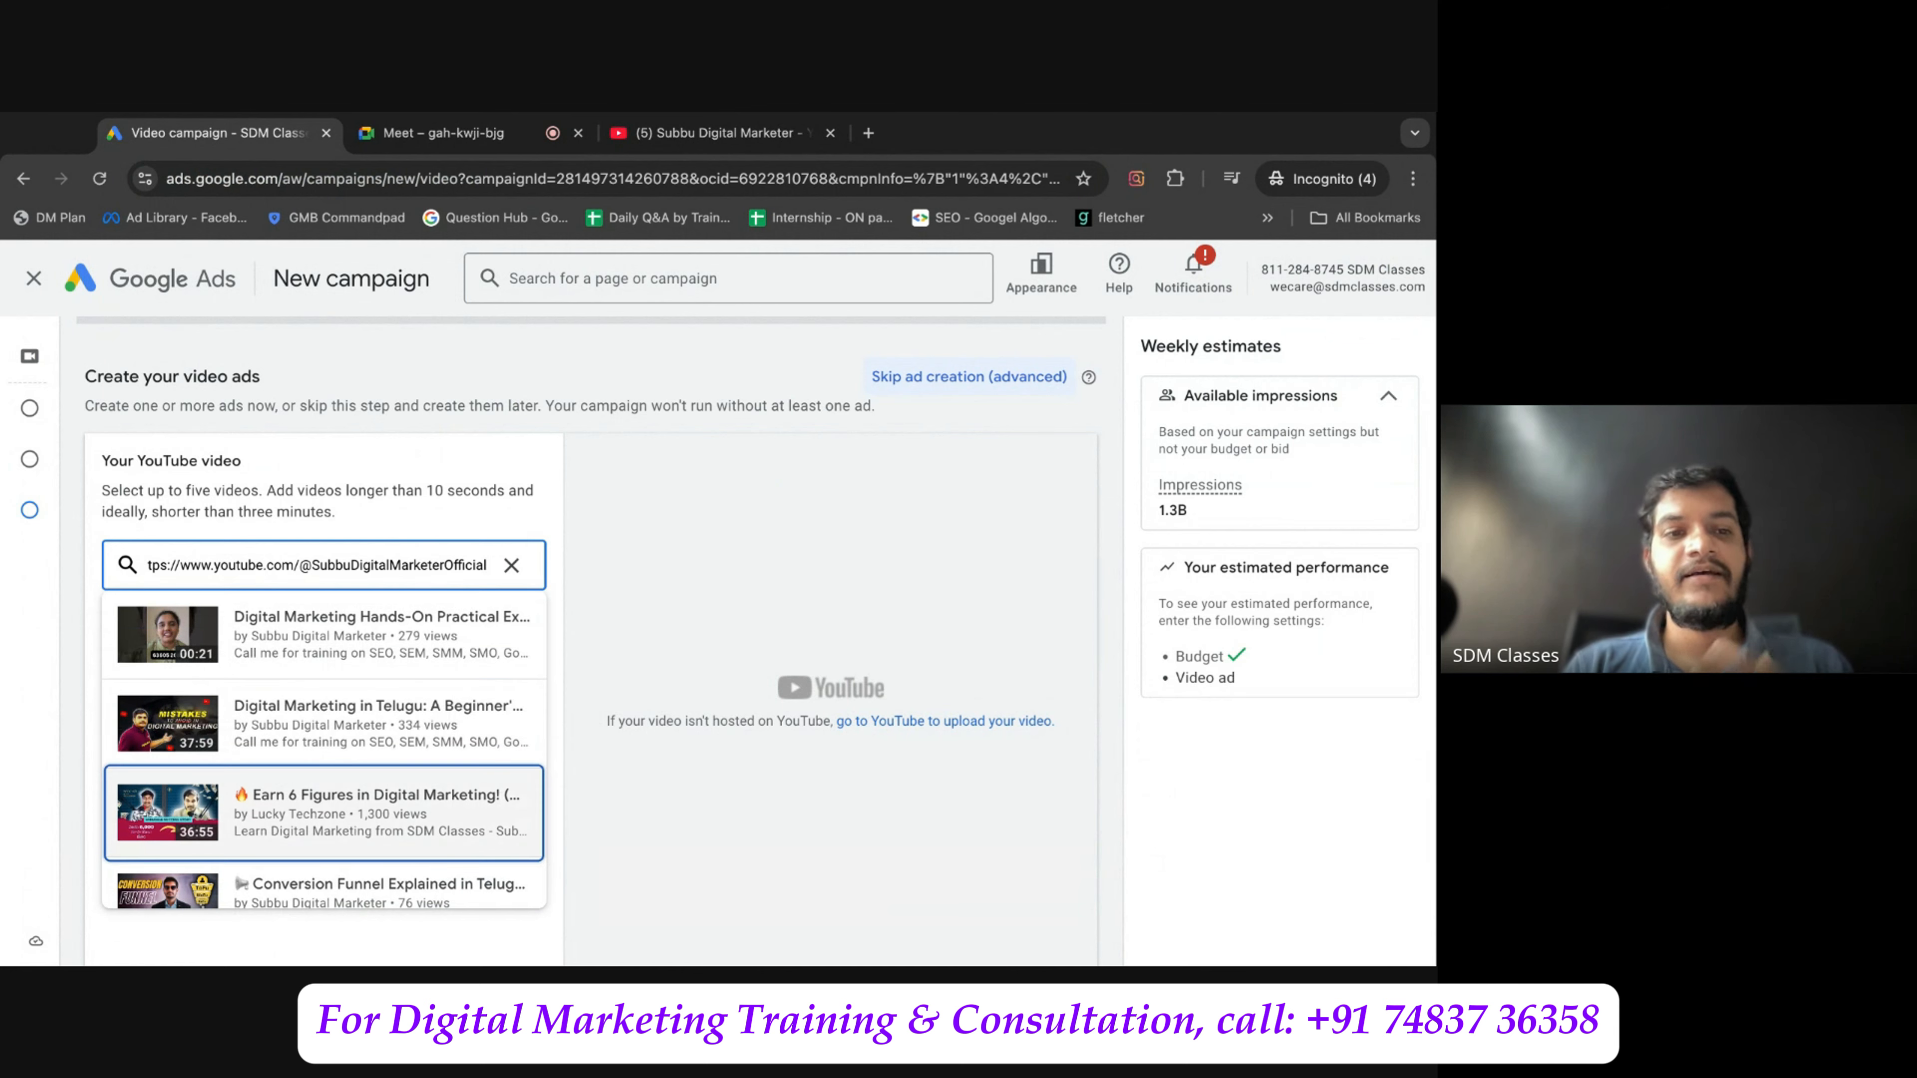
{"action": "left_click", "coordinate": [526, 455]}
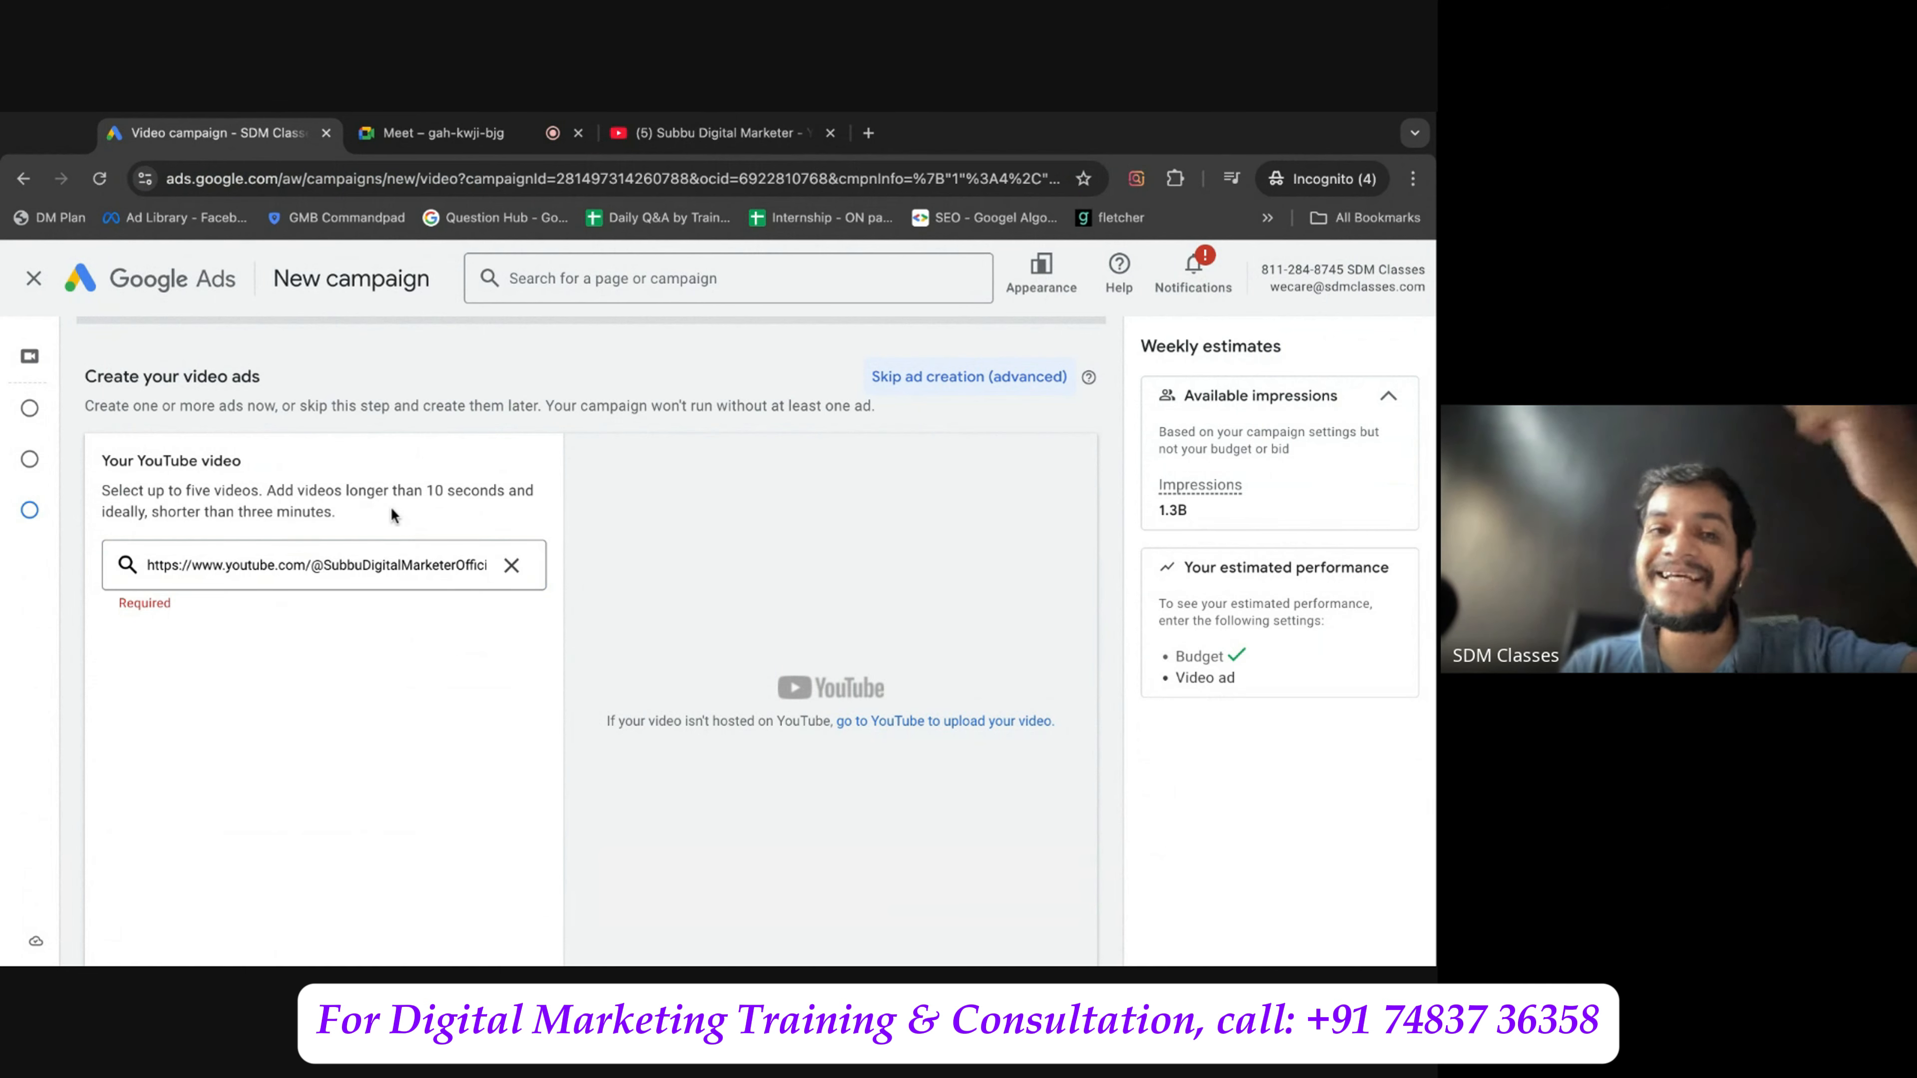
Copy the link of the channel's "Can You Learn Digital Marketing" Short and add it as the ad's YouTube video.
{"action": "left_click", "coordinate": [708, 149]}
{"action": "scroll", "coordinate": [852, 694], "scroll_direction": "down", "scroll_amount": 12}
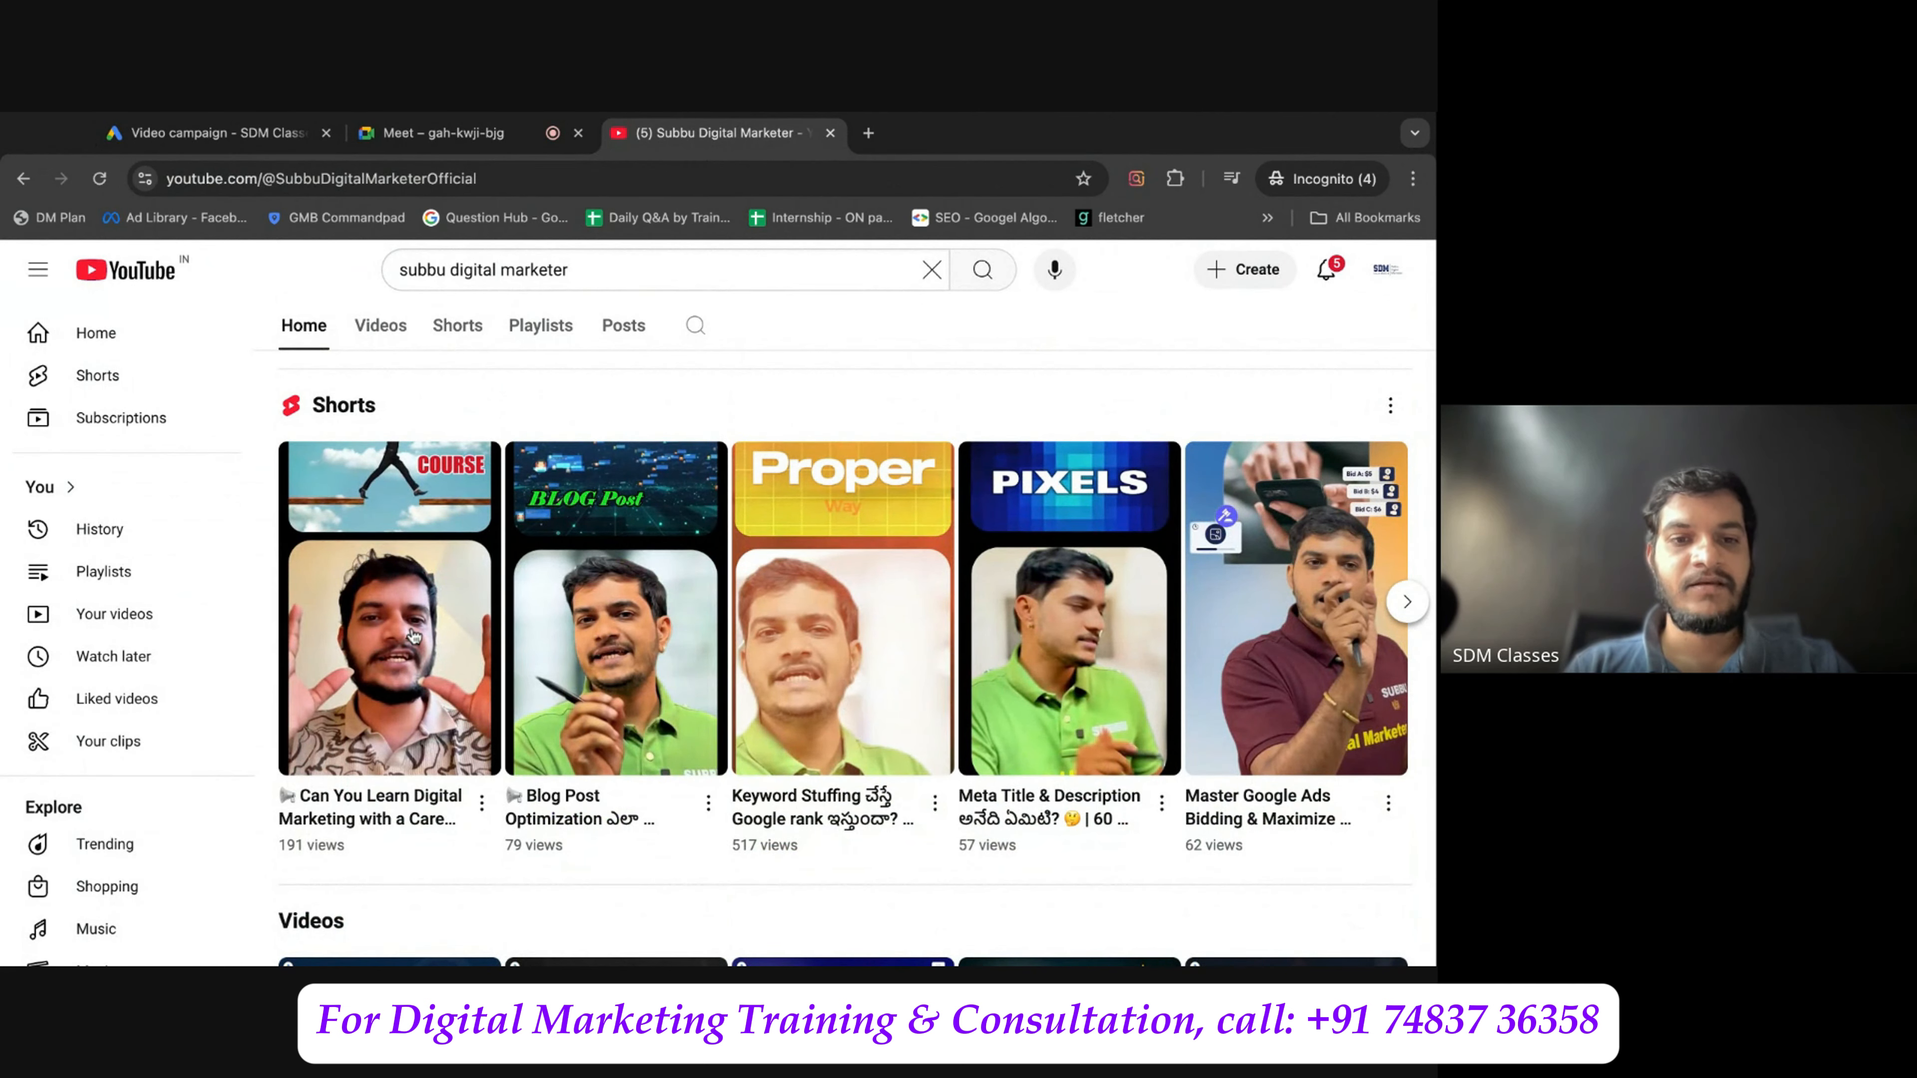
{"action": "left_click", "coordinate": [287, 134]}
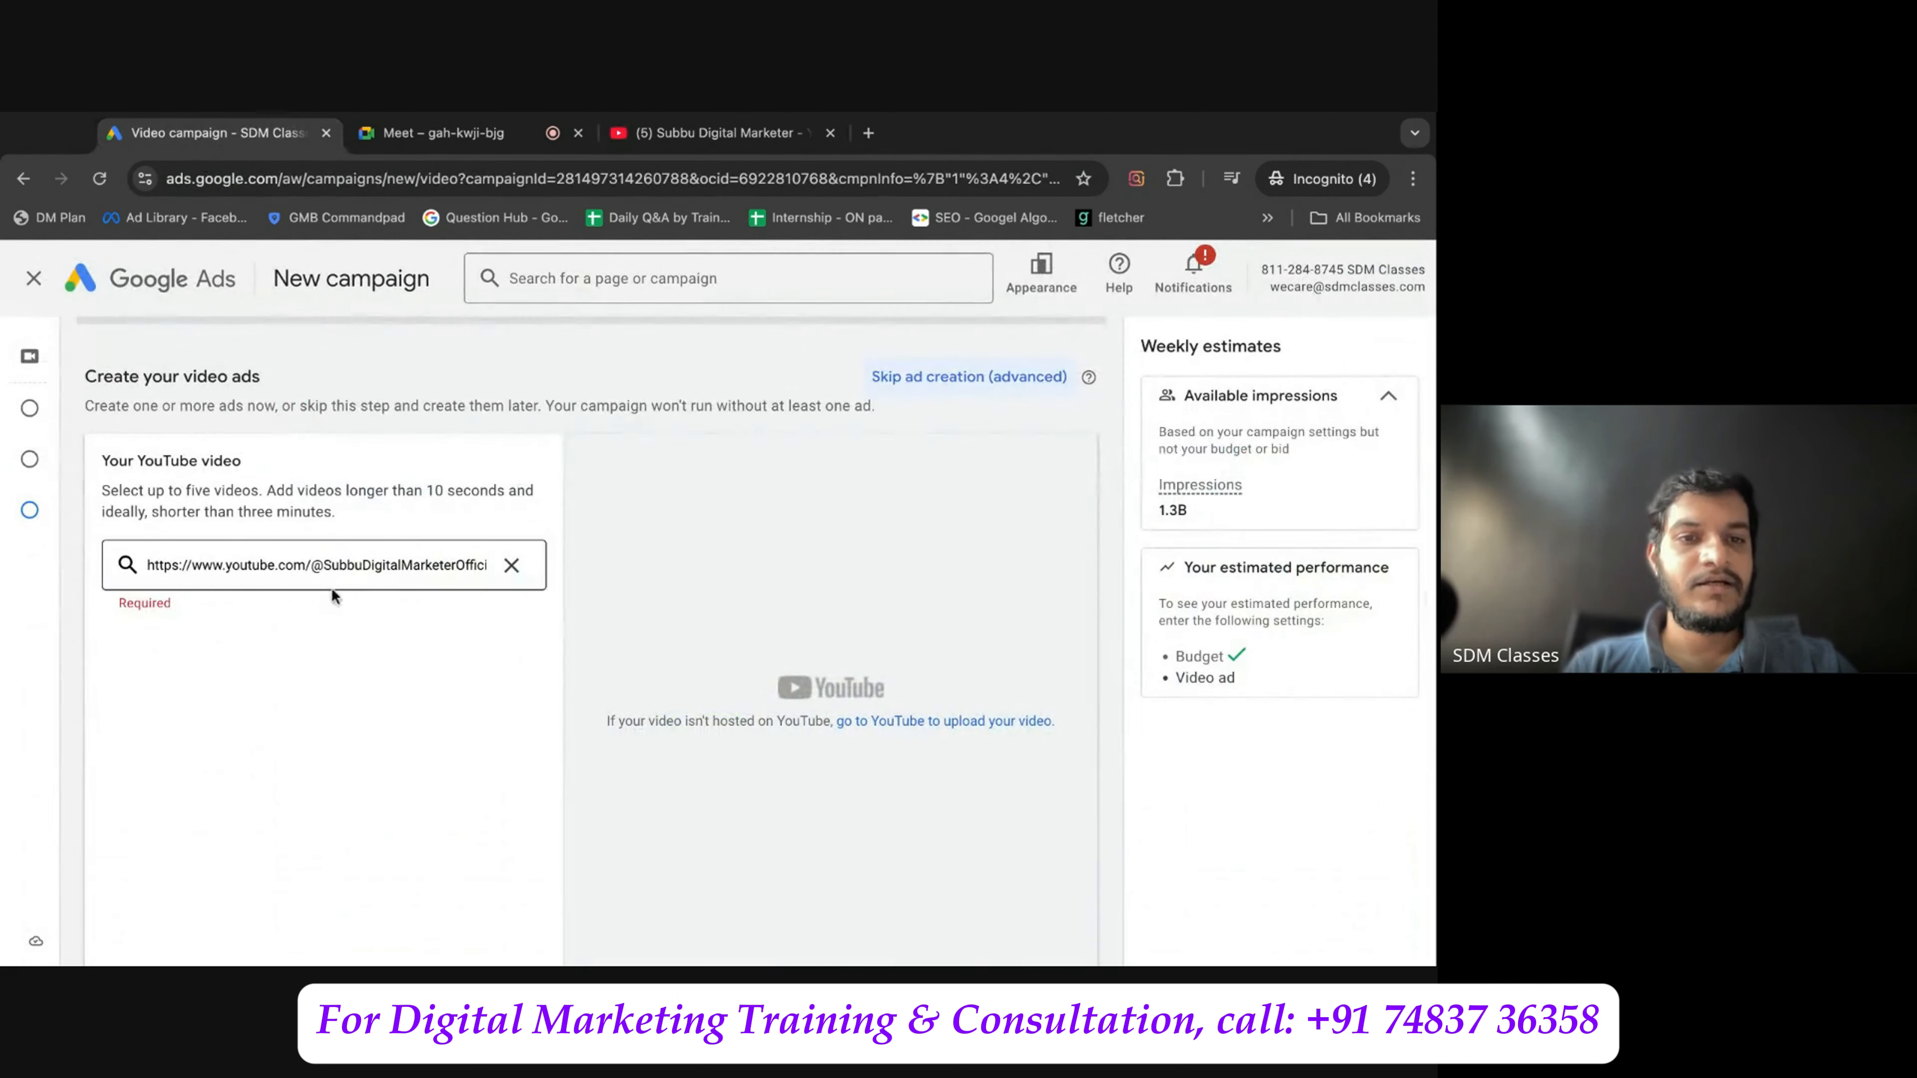
{"action": "left_click", "coordinate": [332, 560]}
{"action": "key", "text": "ctrl+a"}
{"action": "key", "text": "ctrl+v"}
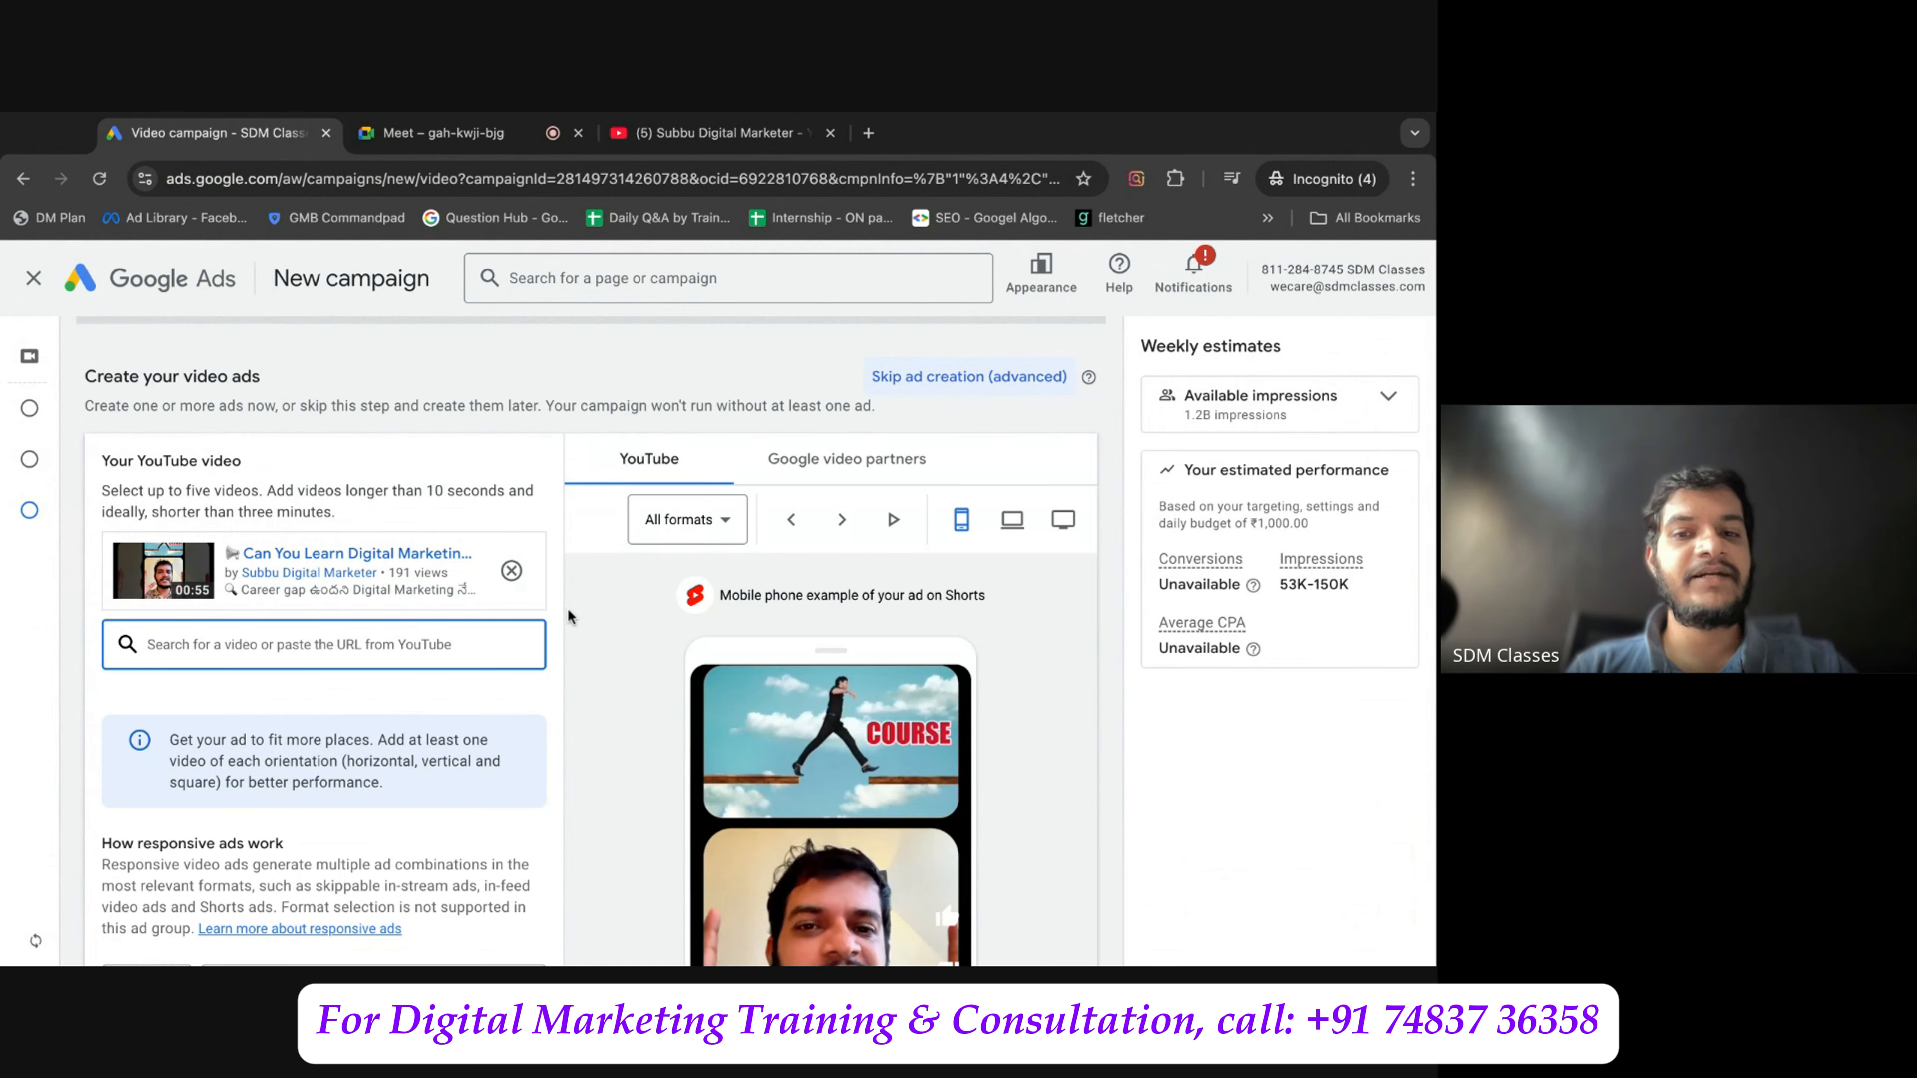
Preview the video ad in the In-stream format on mobile phone and computer.
{"action": "scroll", "coordinate": [568, 608], "scroll_direction": "down", "scroll_amount": 2}
{"action": "scroll", "coordinate": [567, 608], "scroll_direction": "down", "scroll_amount": 1}
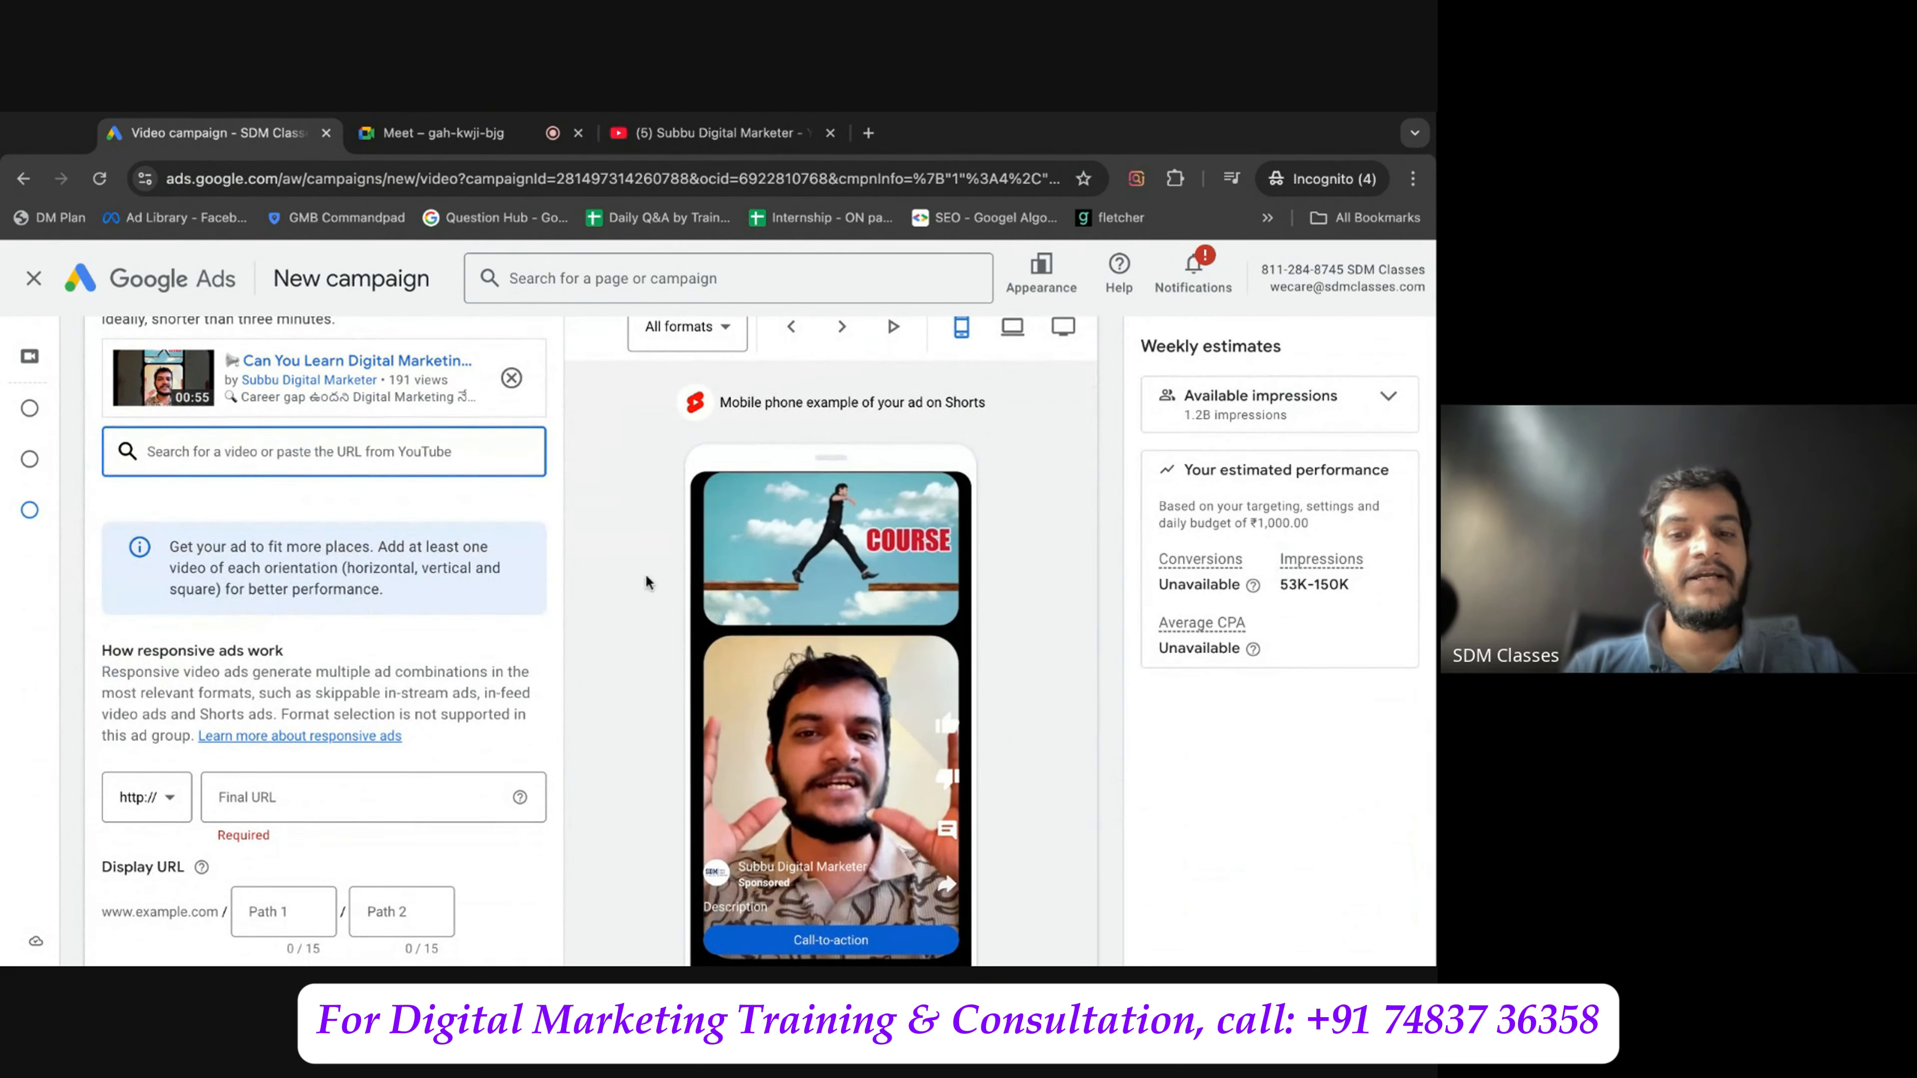
{"action": "scroll", "coordinate": [645, 521], "scroll_direction": "up", "scroll_amount": 3}
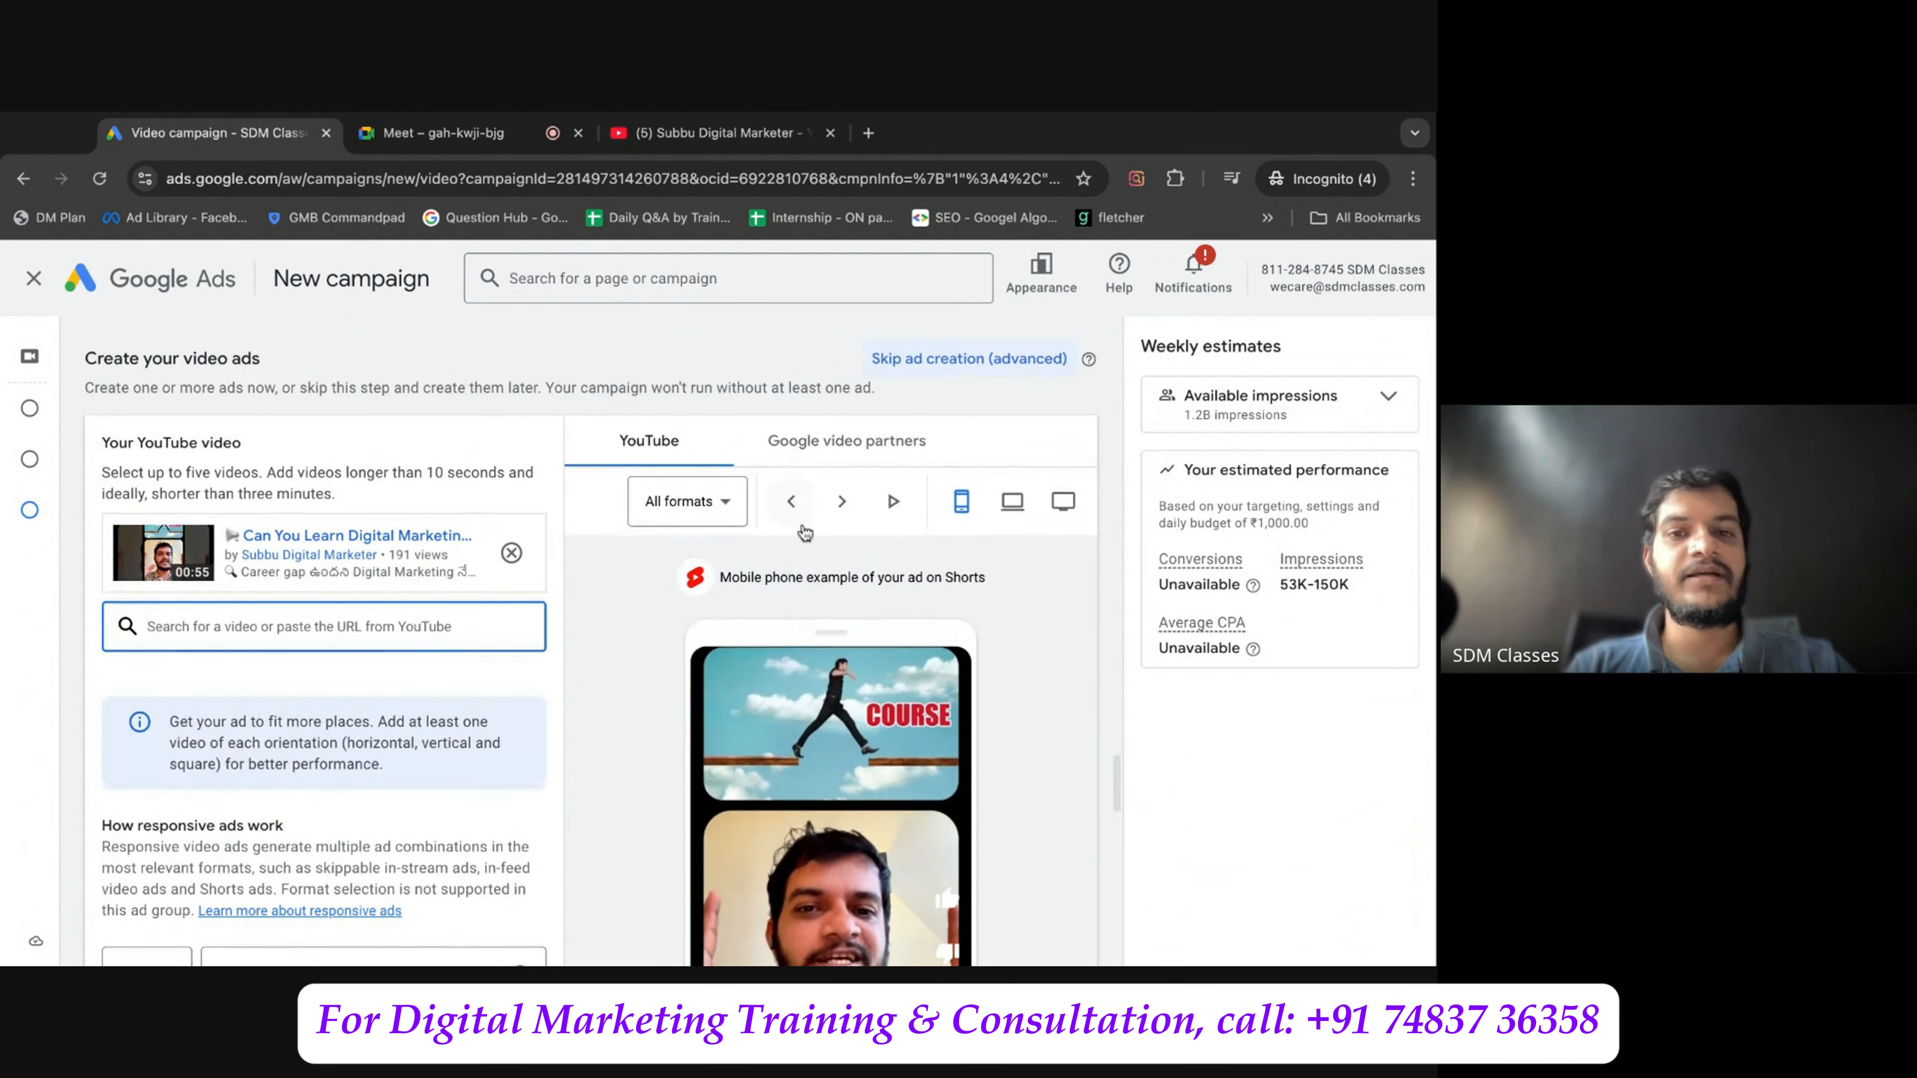
{"action": "left_click", "coordinate": [738, 518]}
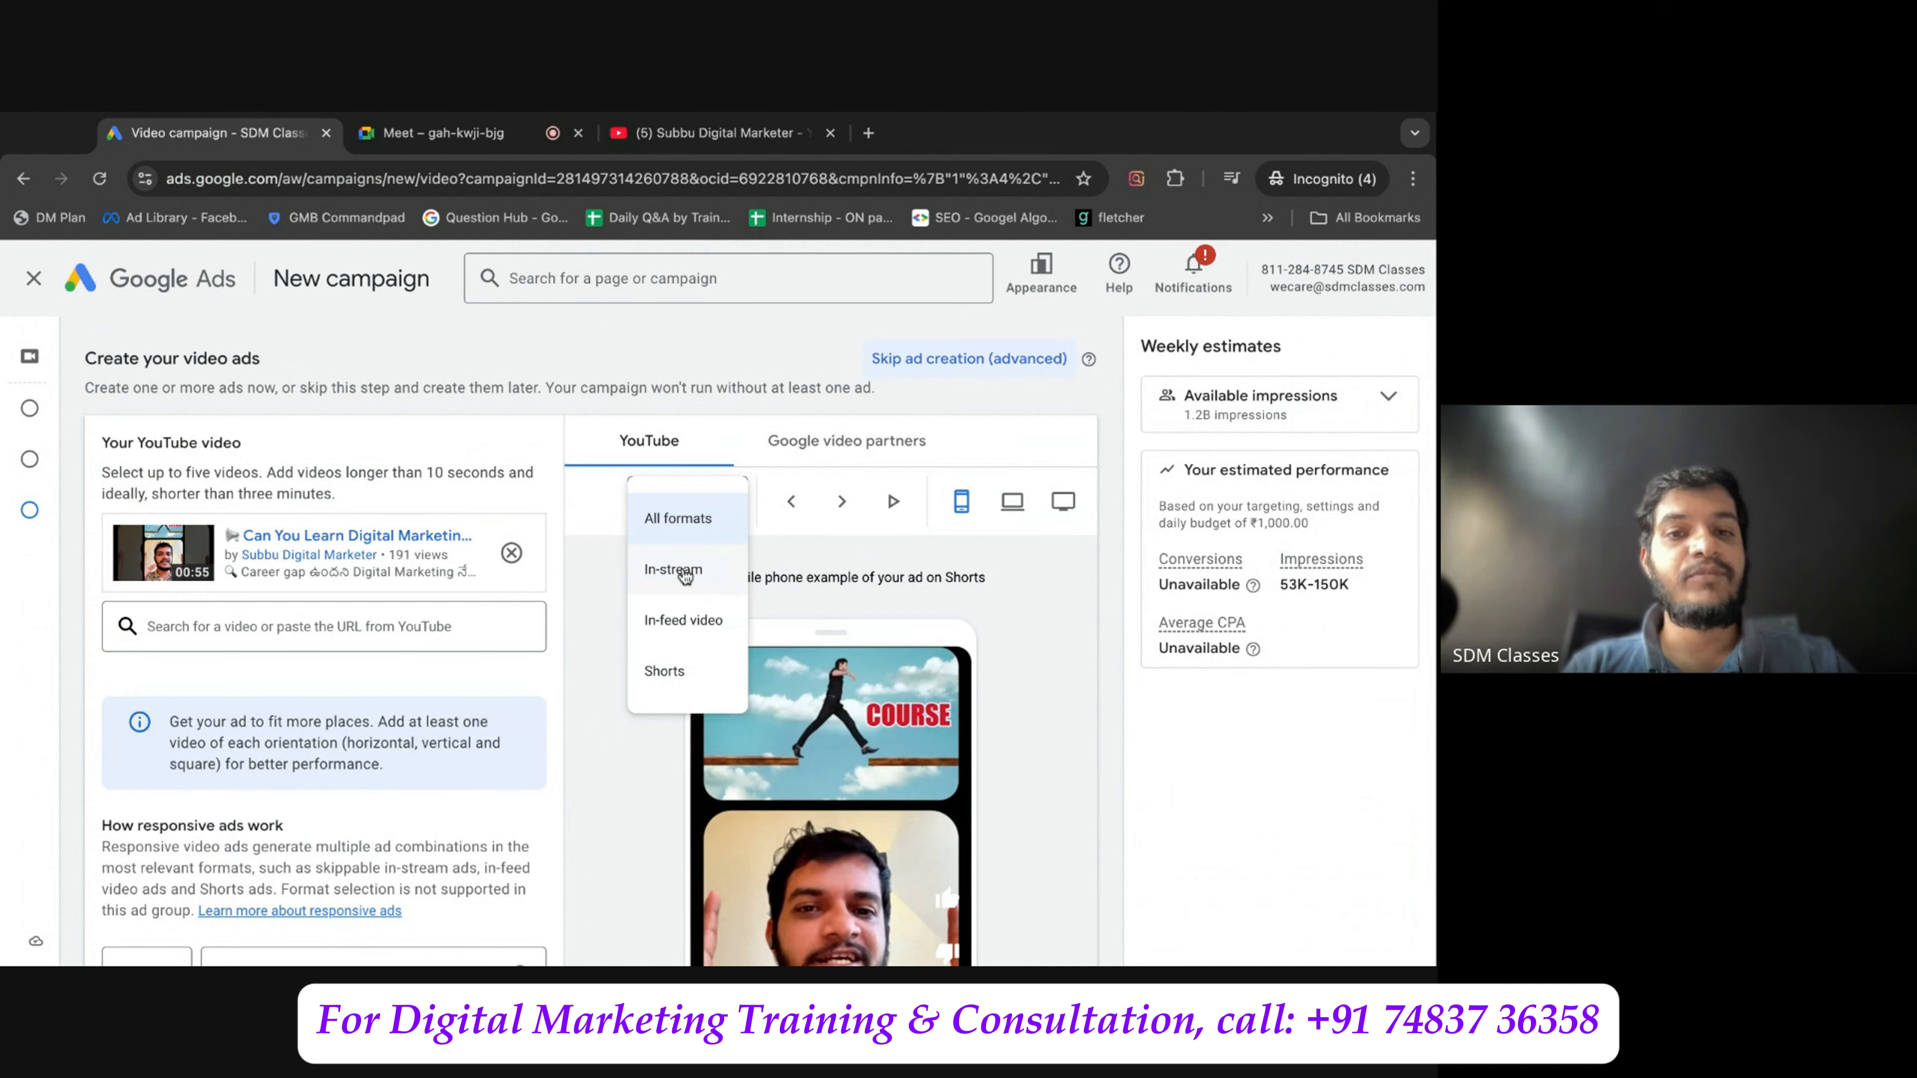
{"action": "left_click", "coordinate": [672, 568]}
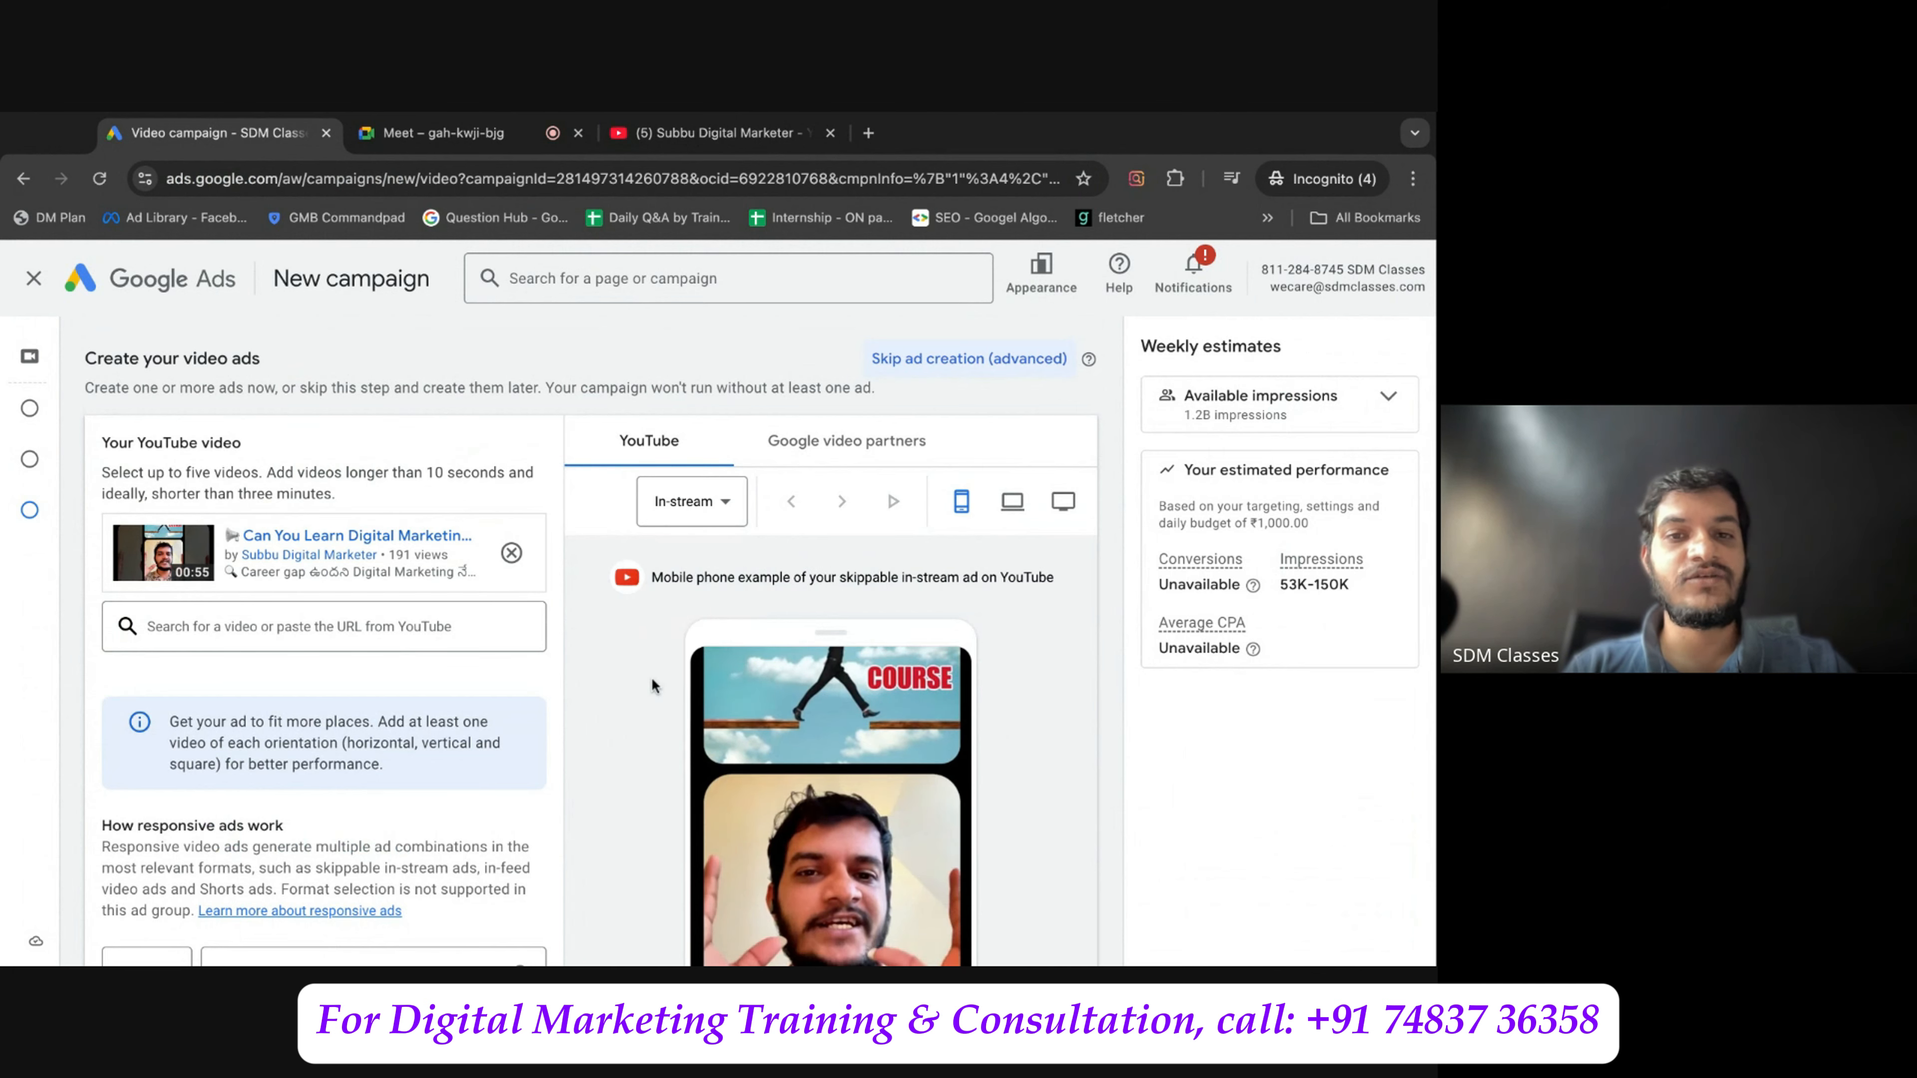
{"action": "scroll", "coordinate": [651, 677], "scroll_direction": "down", "scroll_amount": 5}
{"action": "scroll", "coordinate": [651, 677], "scroll_direction": "up", "scroll_amount": 4}
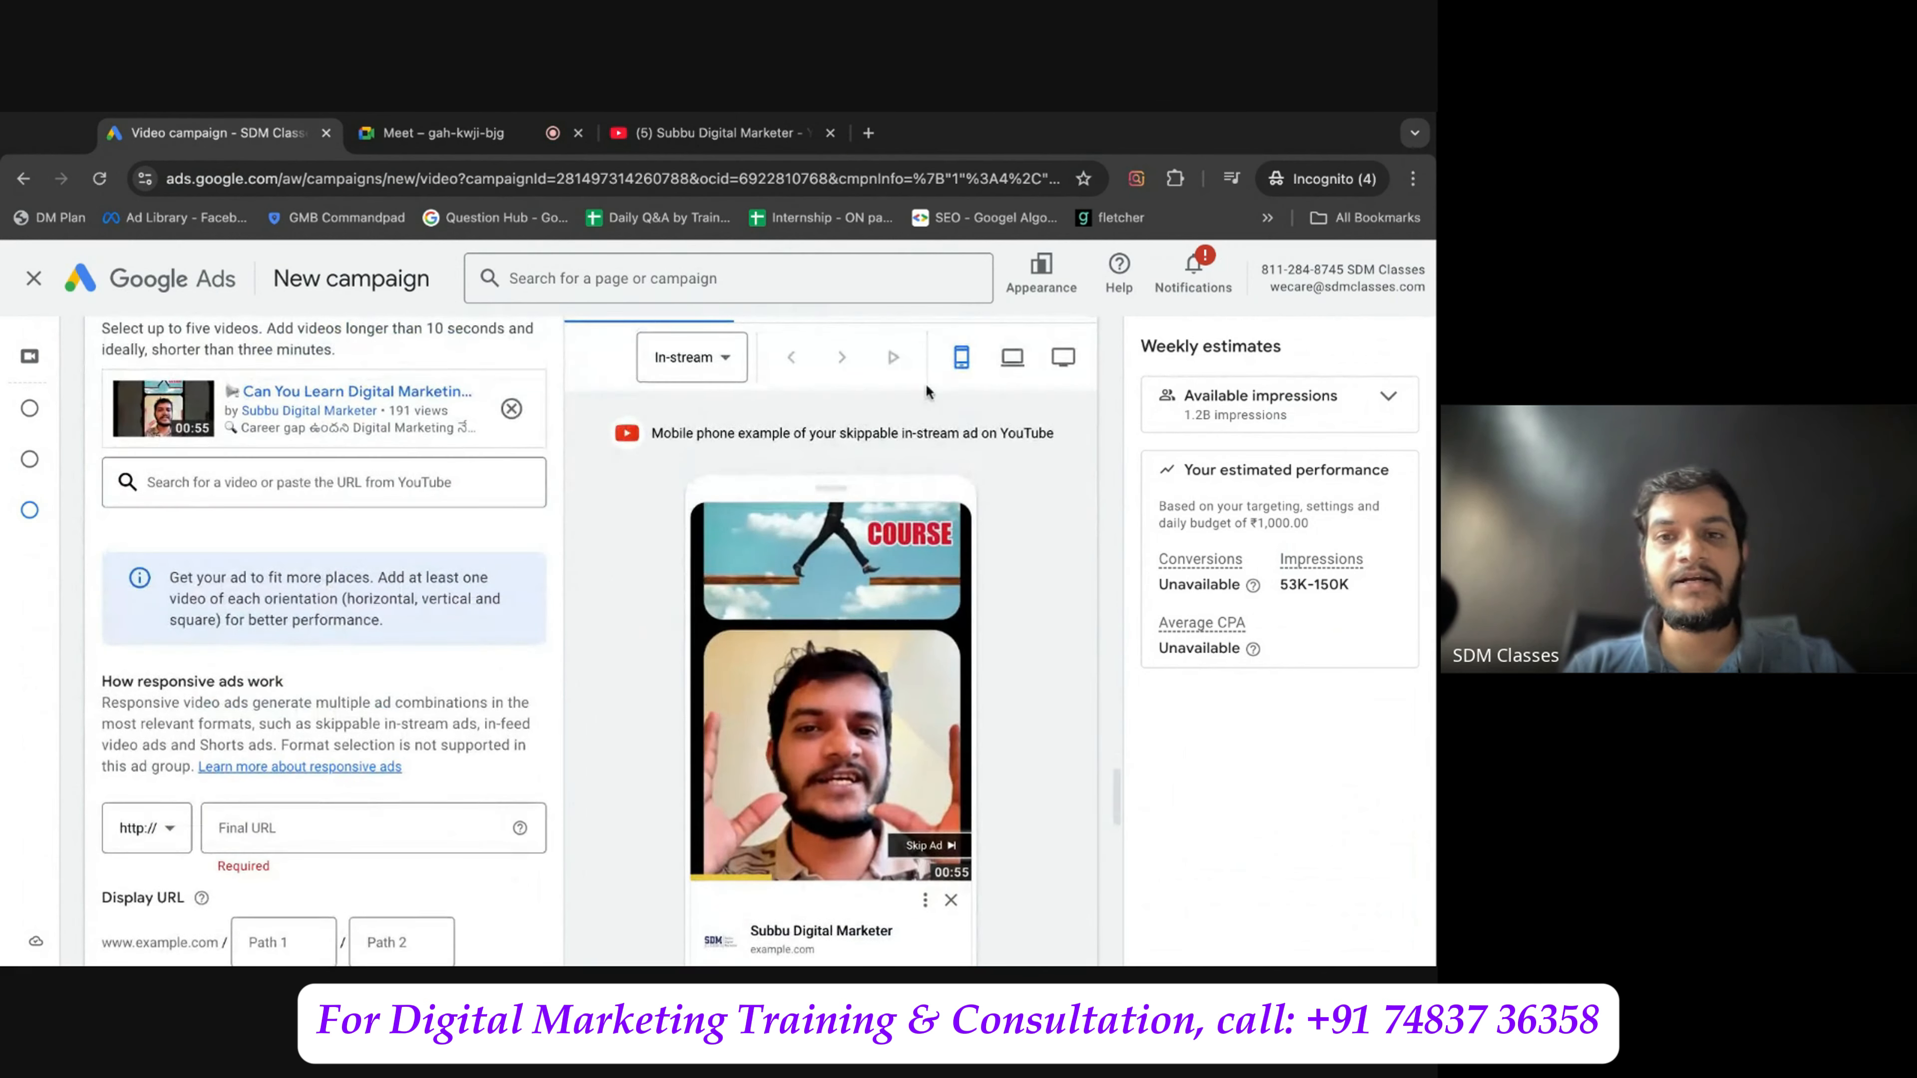
{"action": "left_click", "coordinate": [1020, 364]}
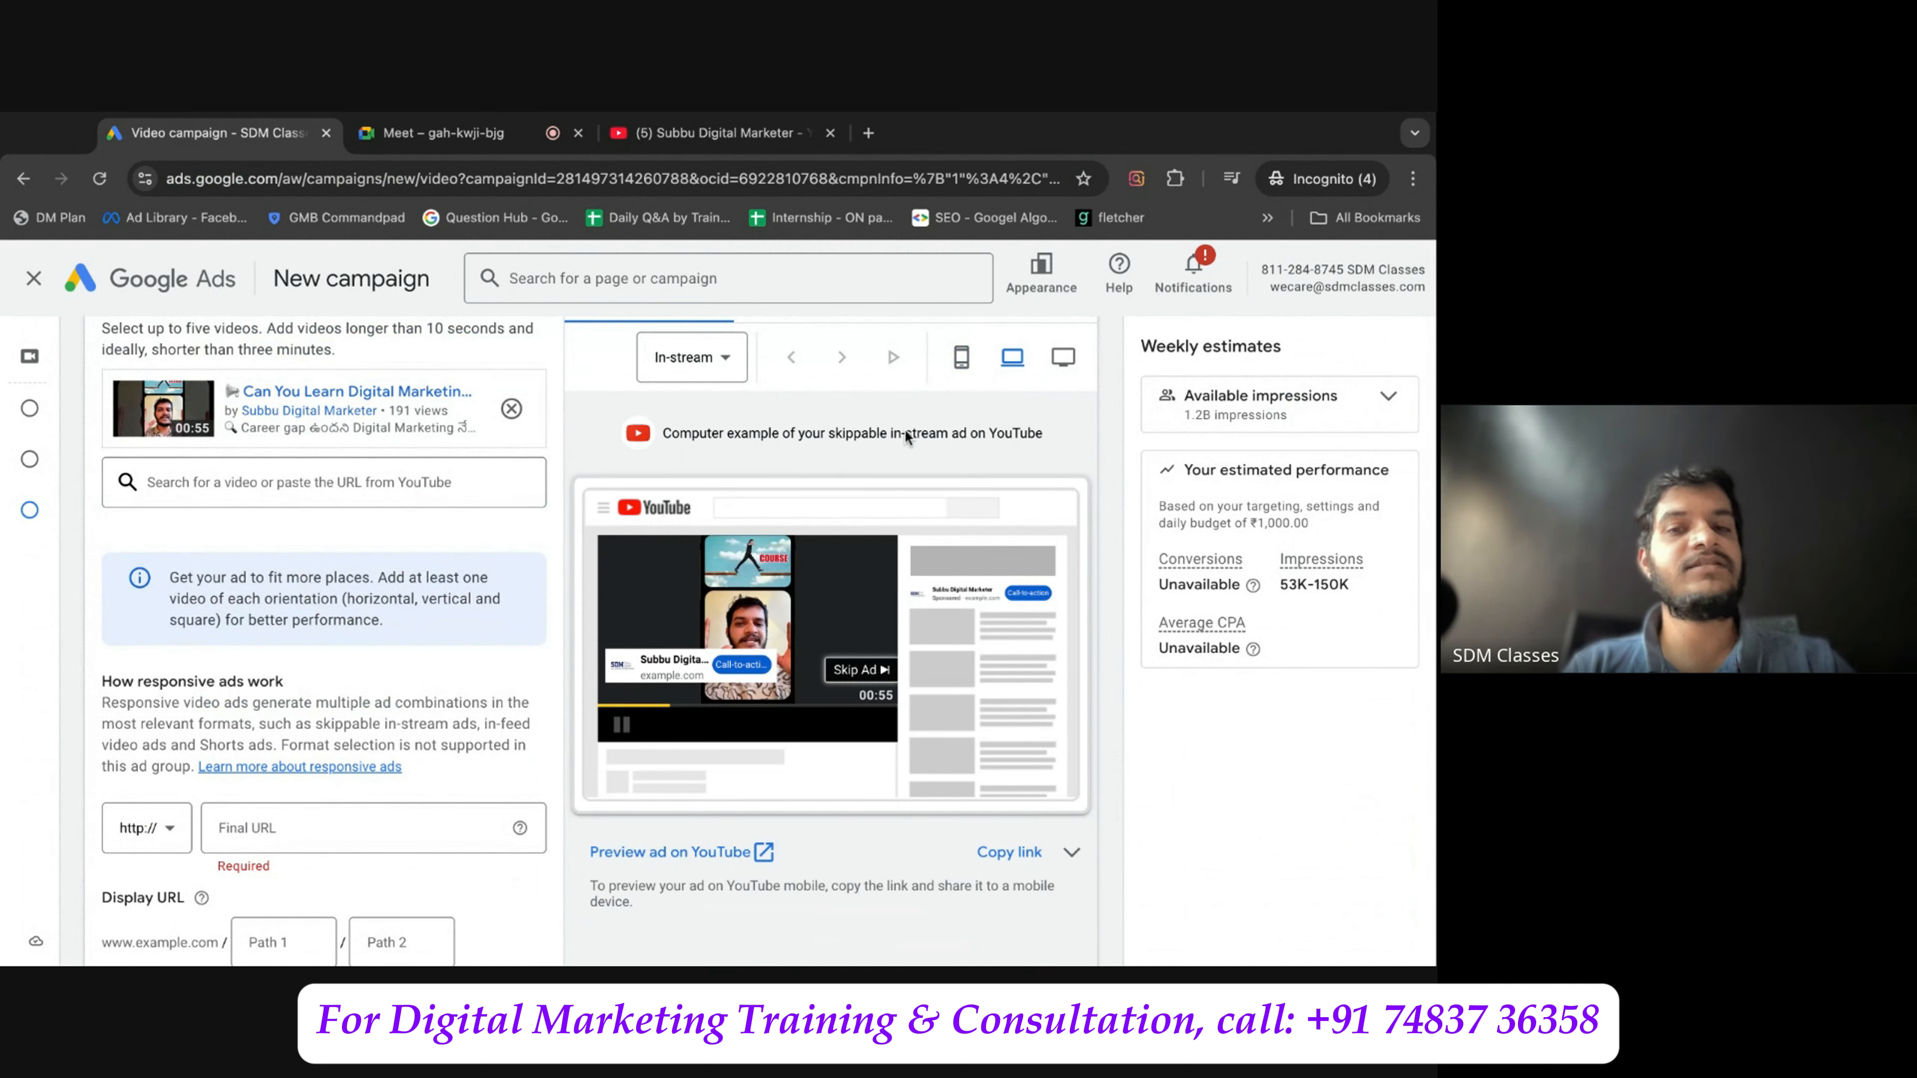
Preview the video ad in the In-feed video format on computer.
{"action": "scroll", "coordinate": [817, 539], "scroll_direction": "up", "scroll_amount": 1}
{"action": "left_click", "coordinate": [712, 402]}
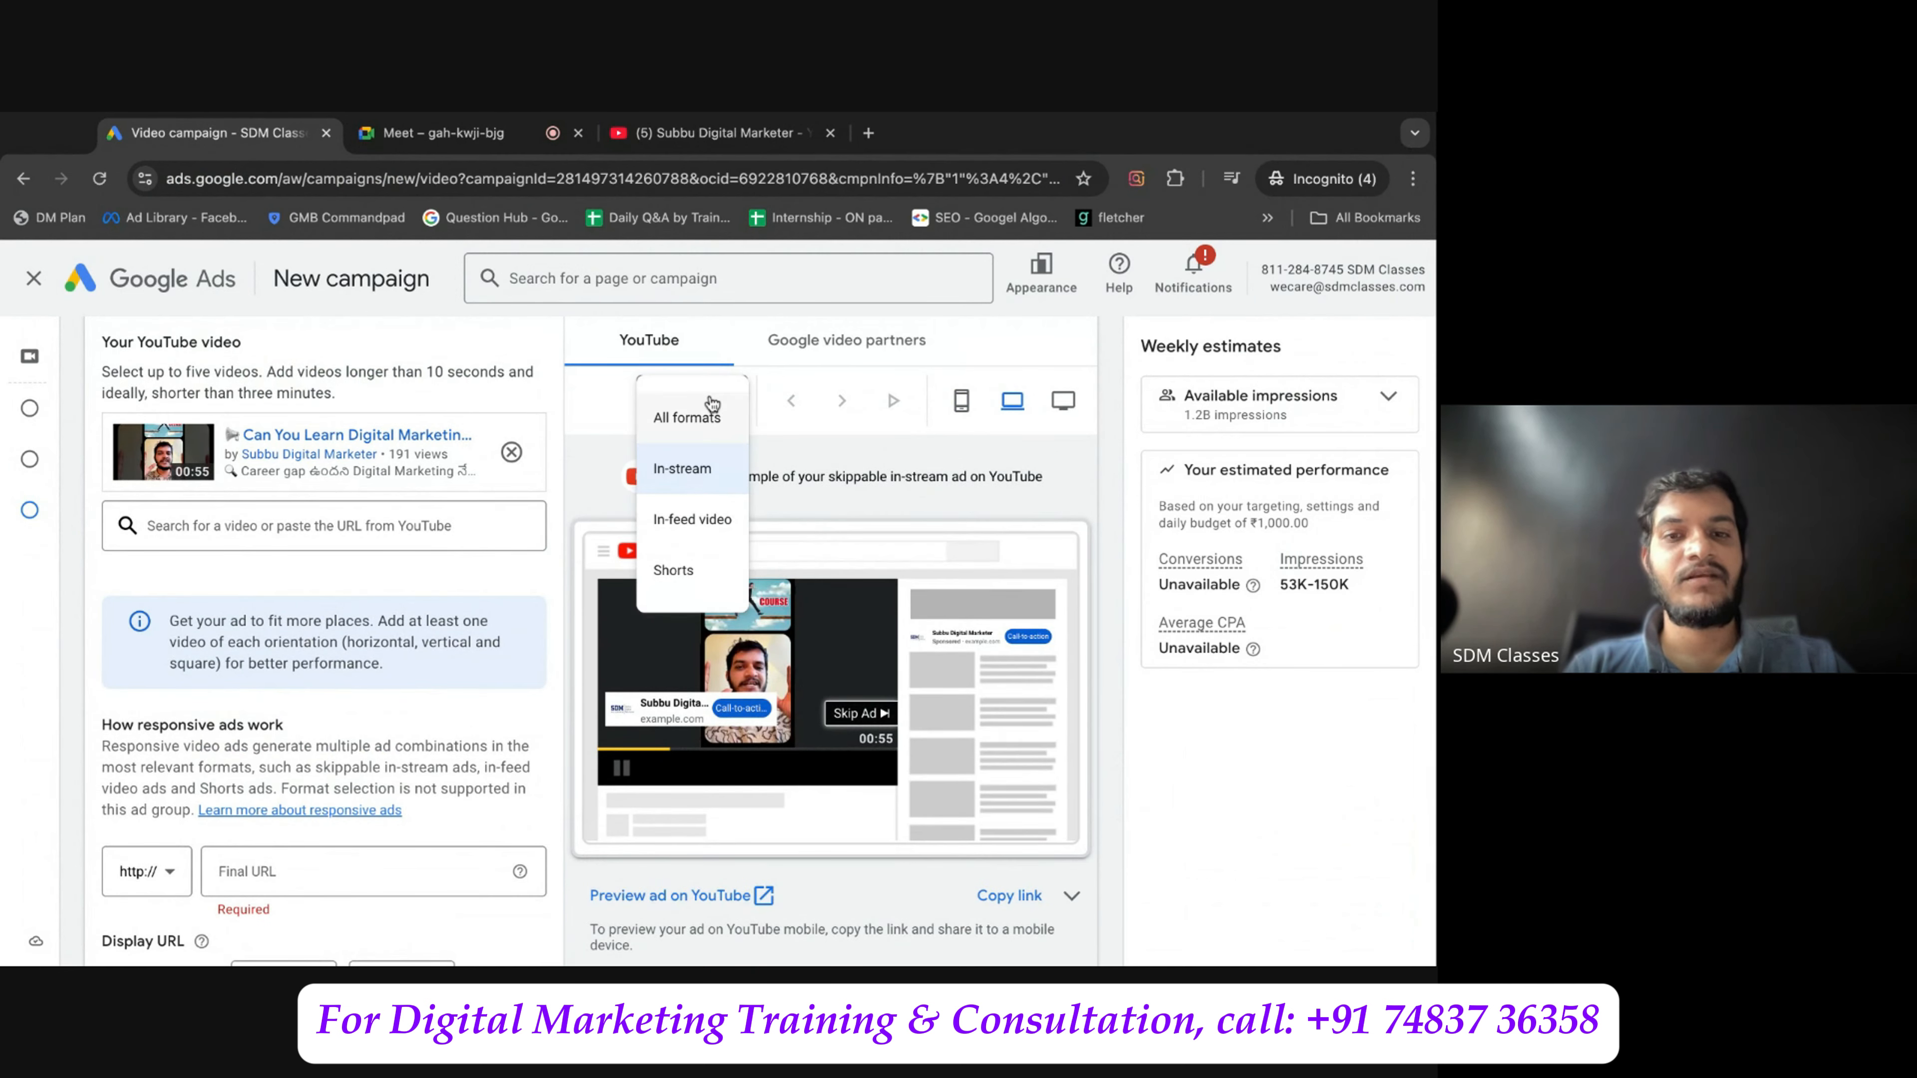
{"action": "left_click", "coordinate": [701, 526]}
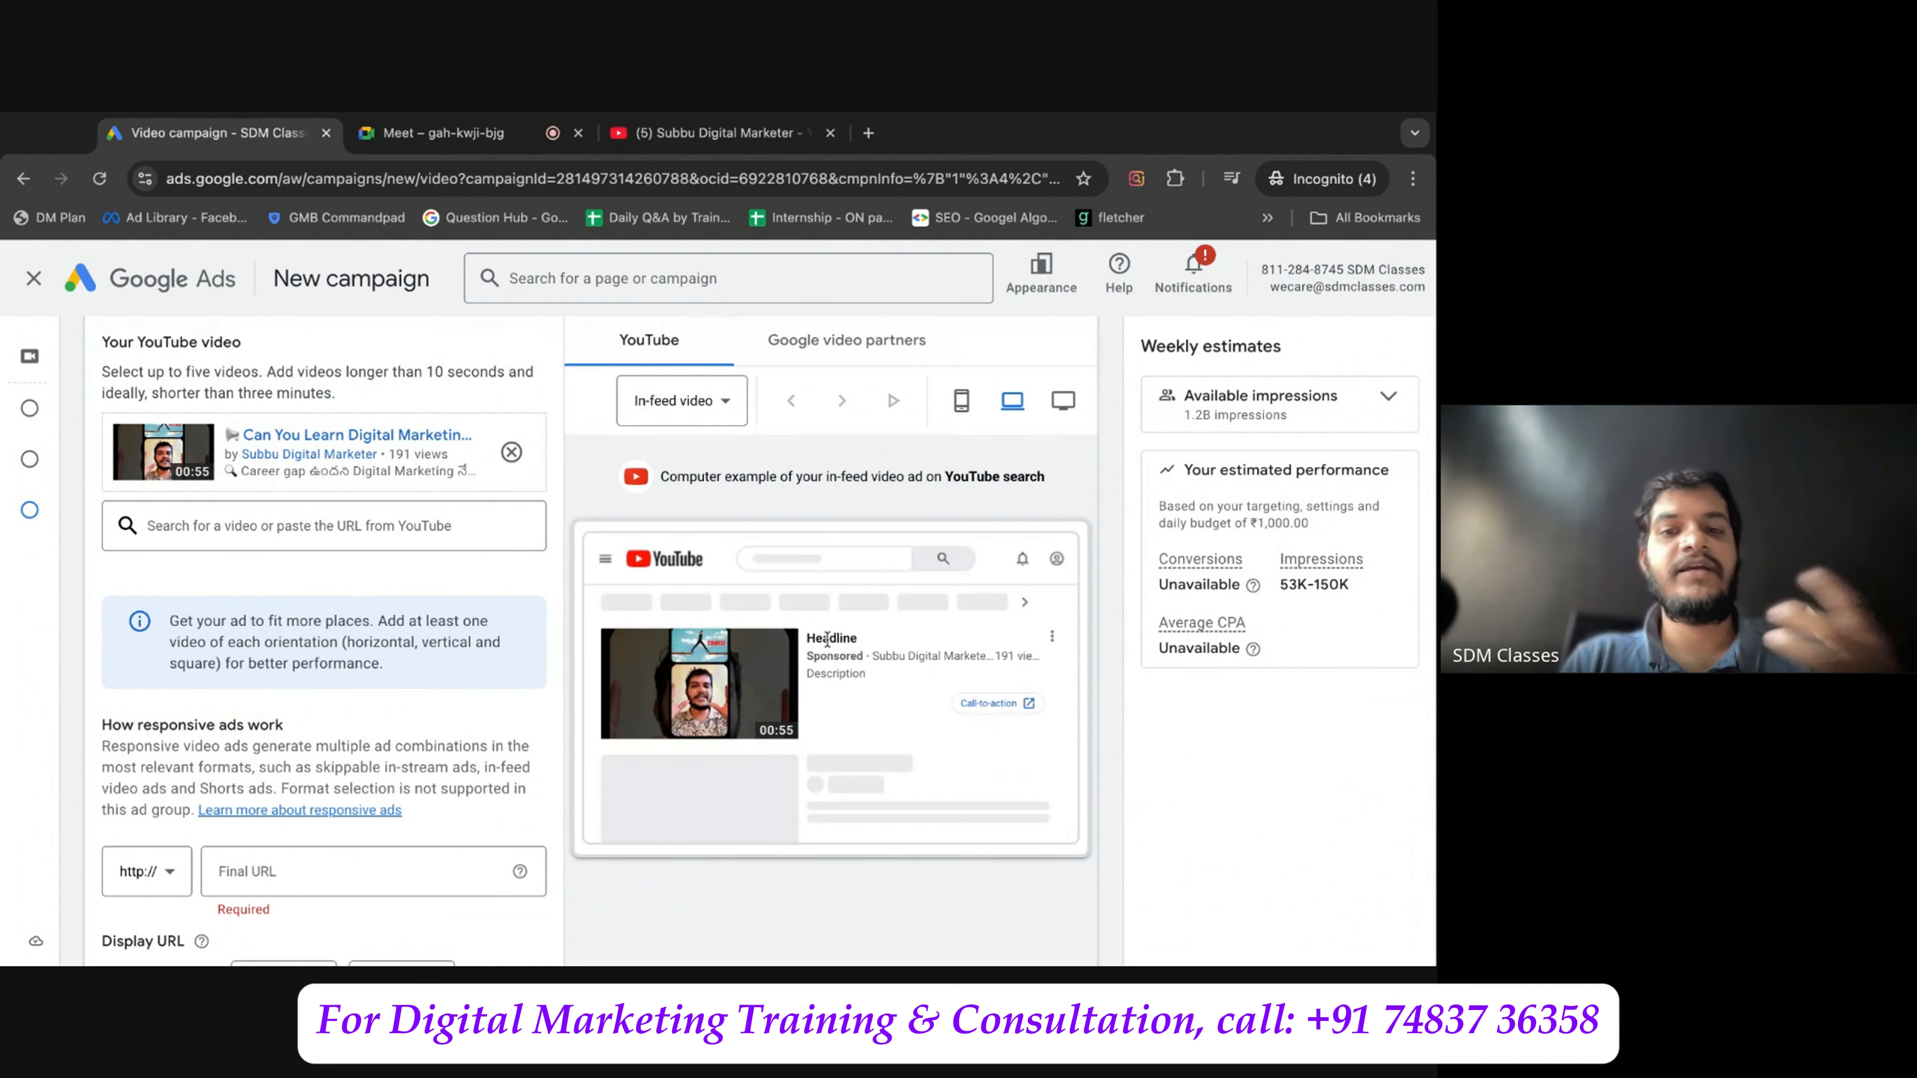
Preview the ad in the Shorts format on mobile phone, and check how it looks on Google video partners.
{"action": "left_click", "coordinate": [717, 404]}
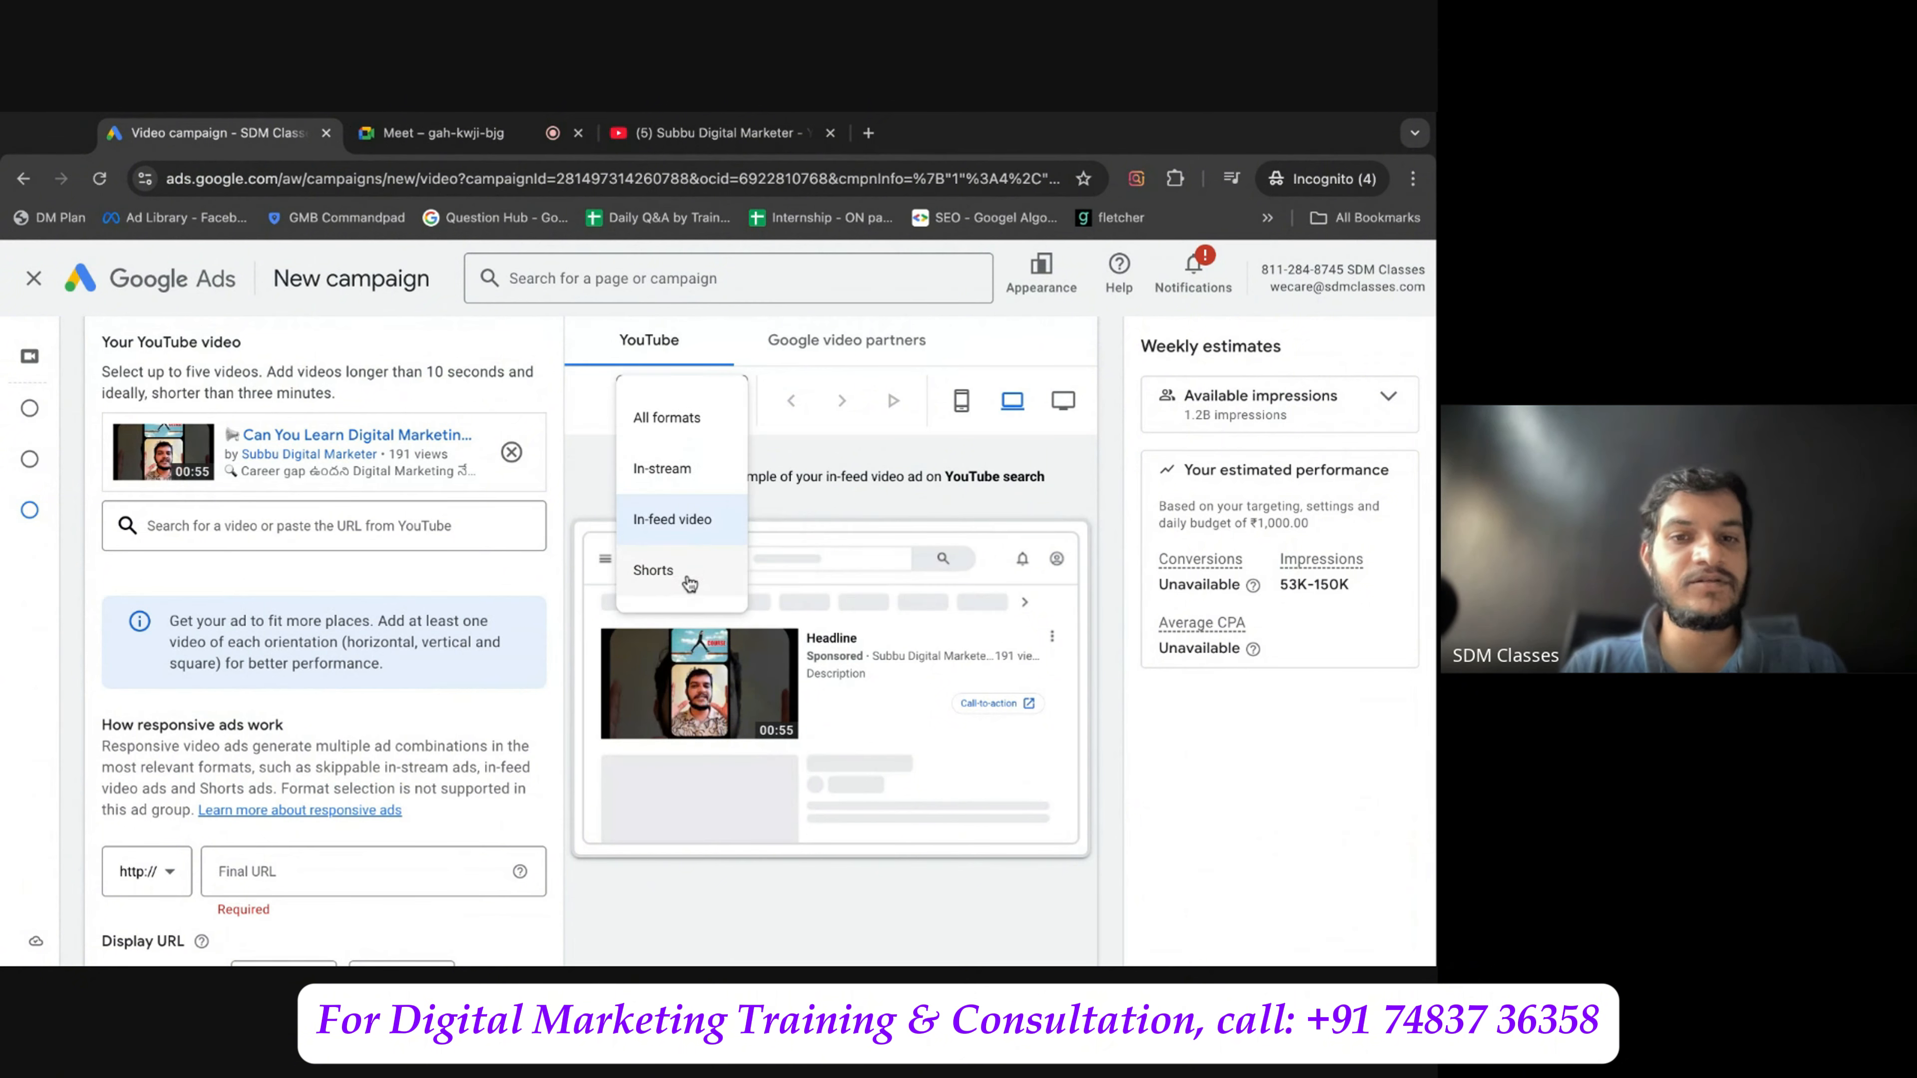
{"action": "left_click", "coordinate": [687, 577]}
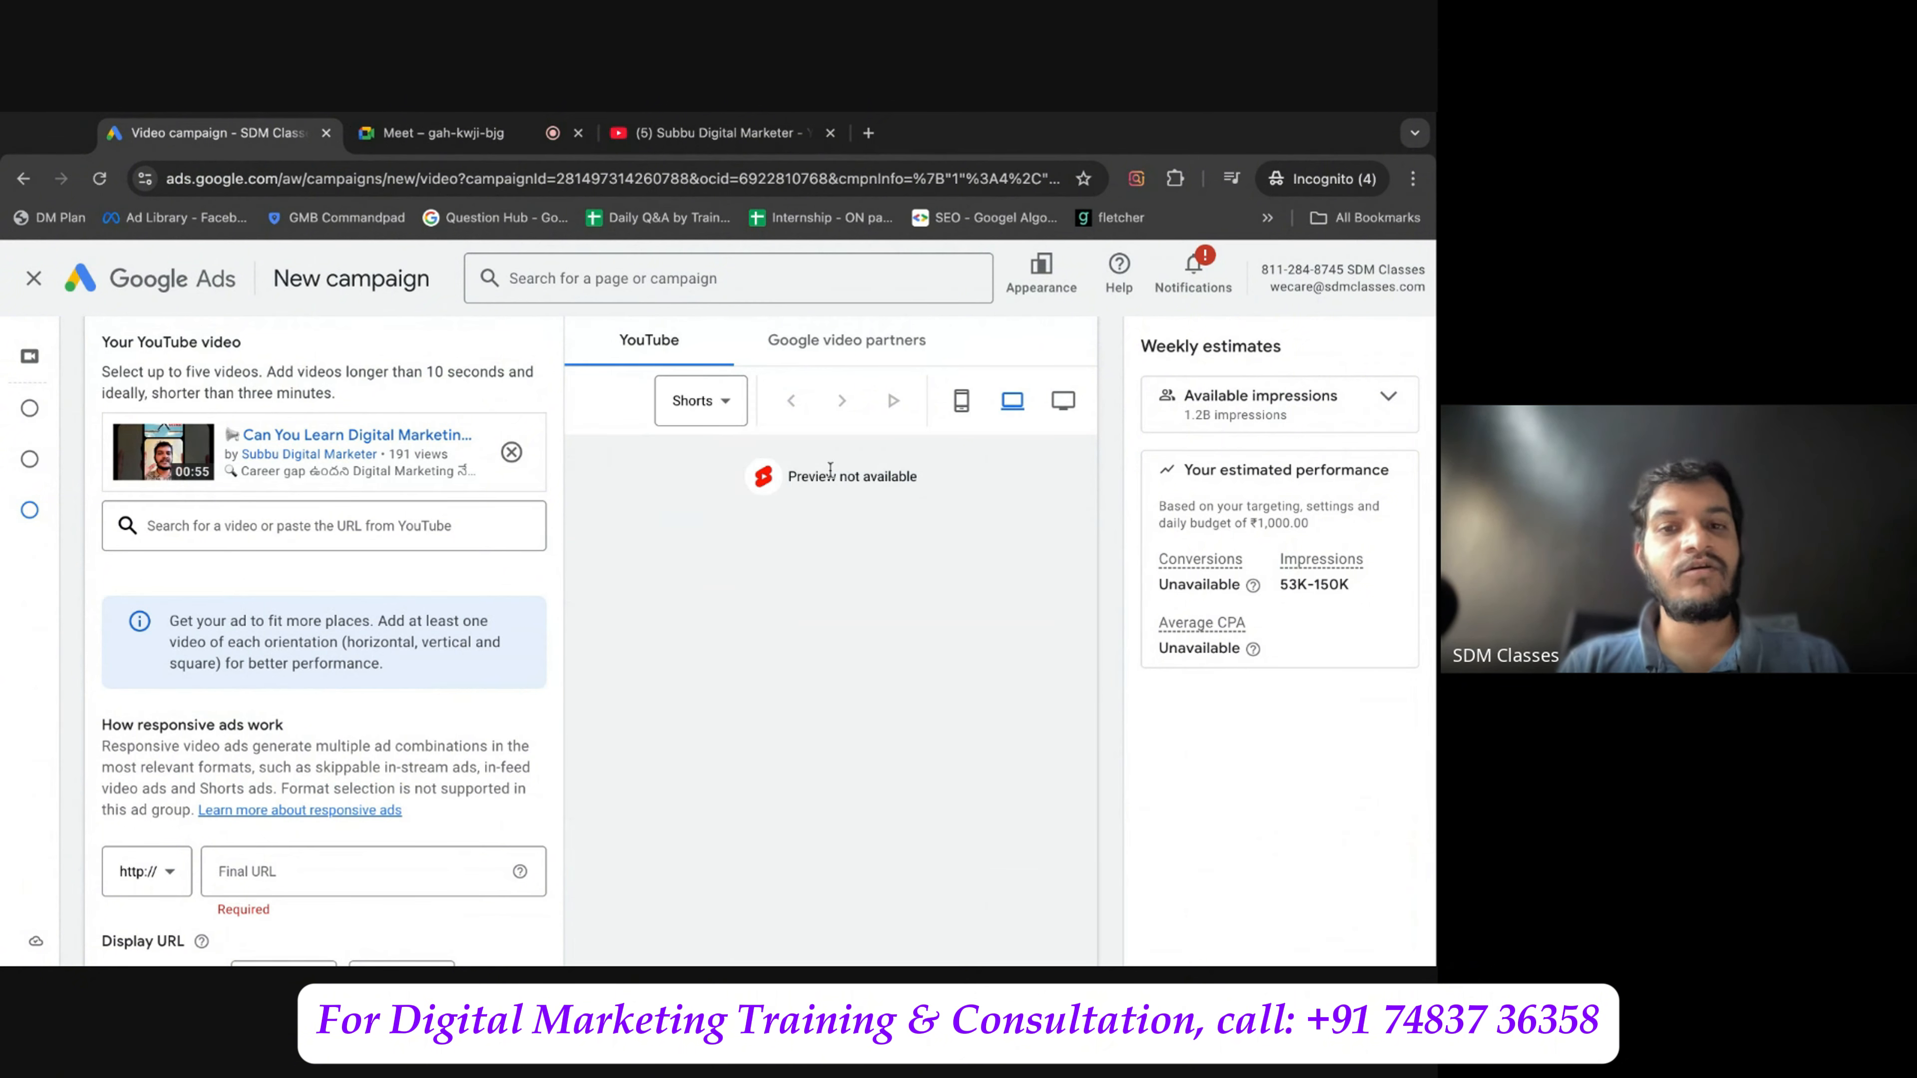
{"action": "left_click", "coordinate": [961, 400]}
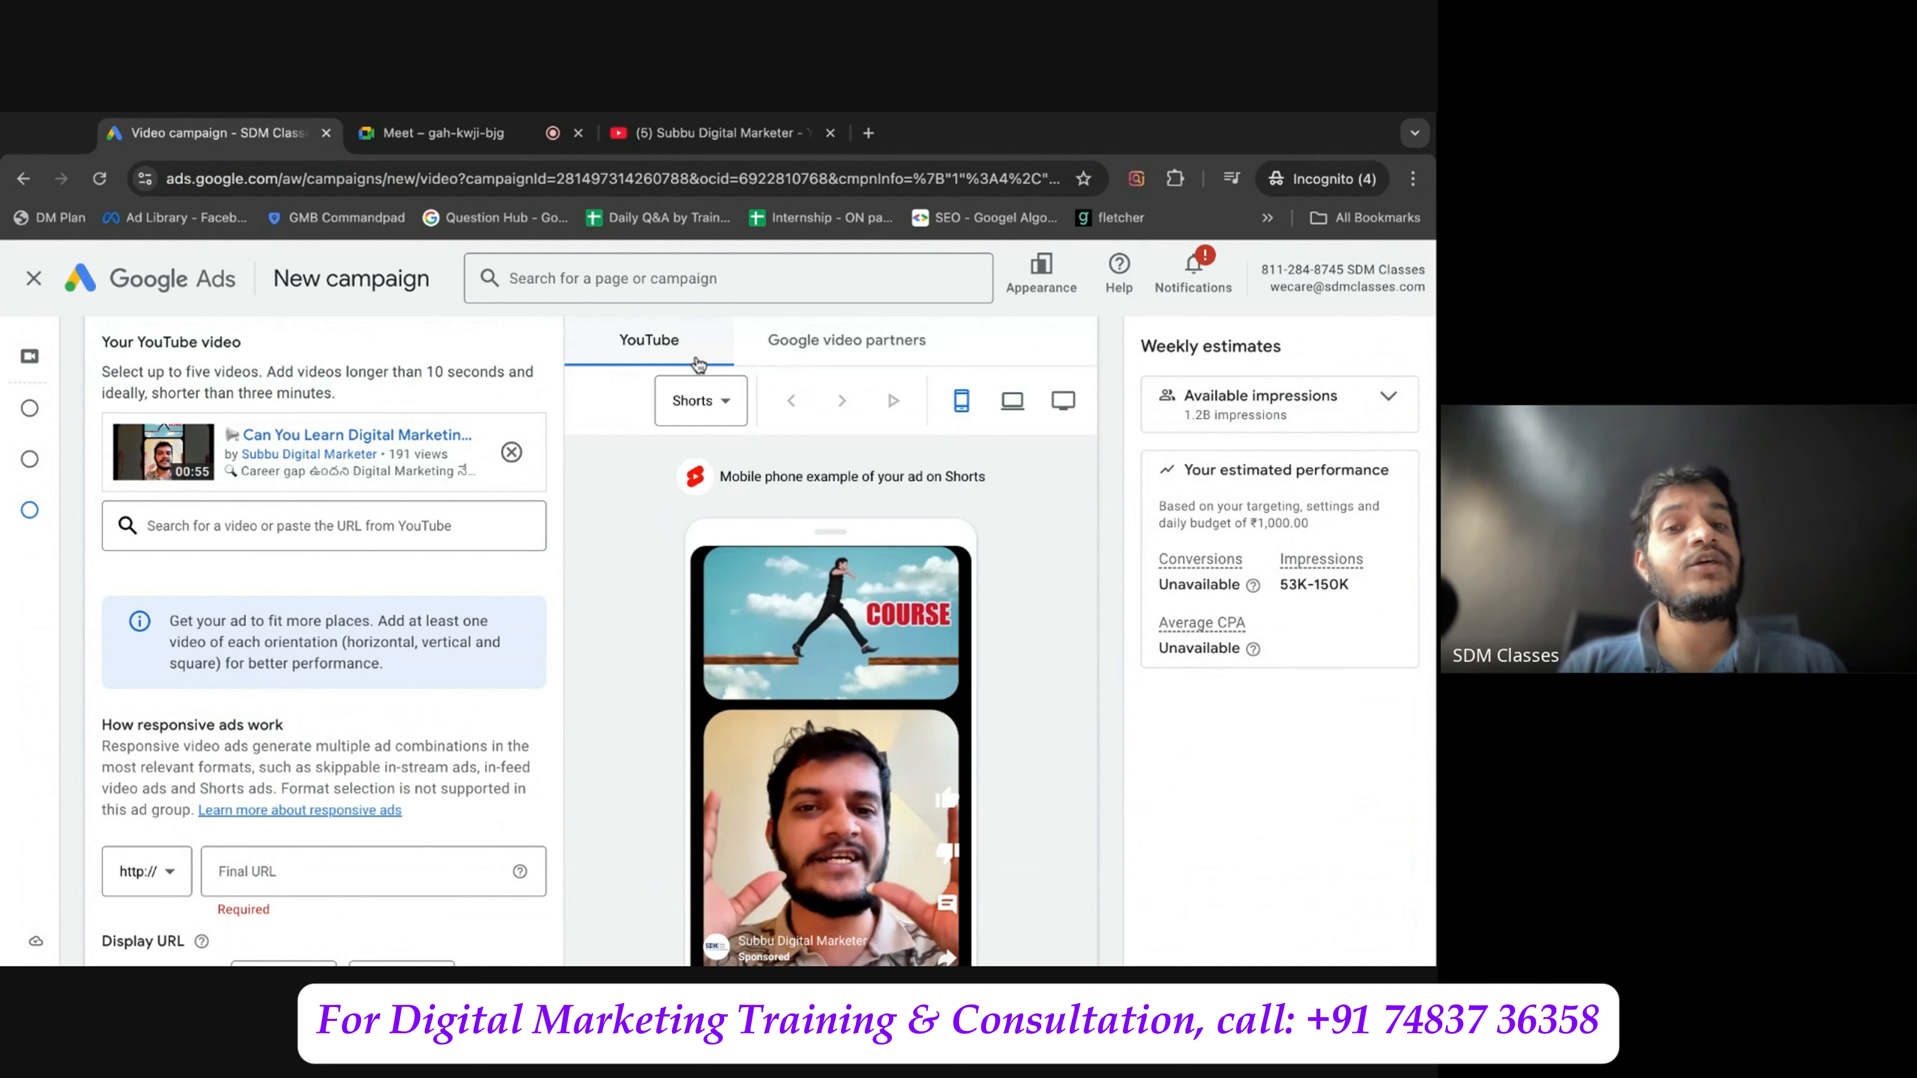
{"action": "left_click", "coordinate": [860, 344]}
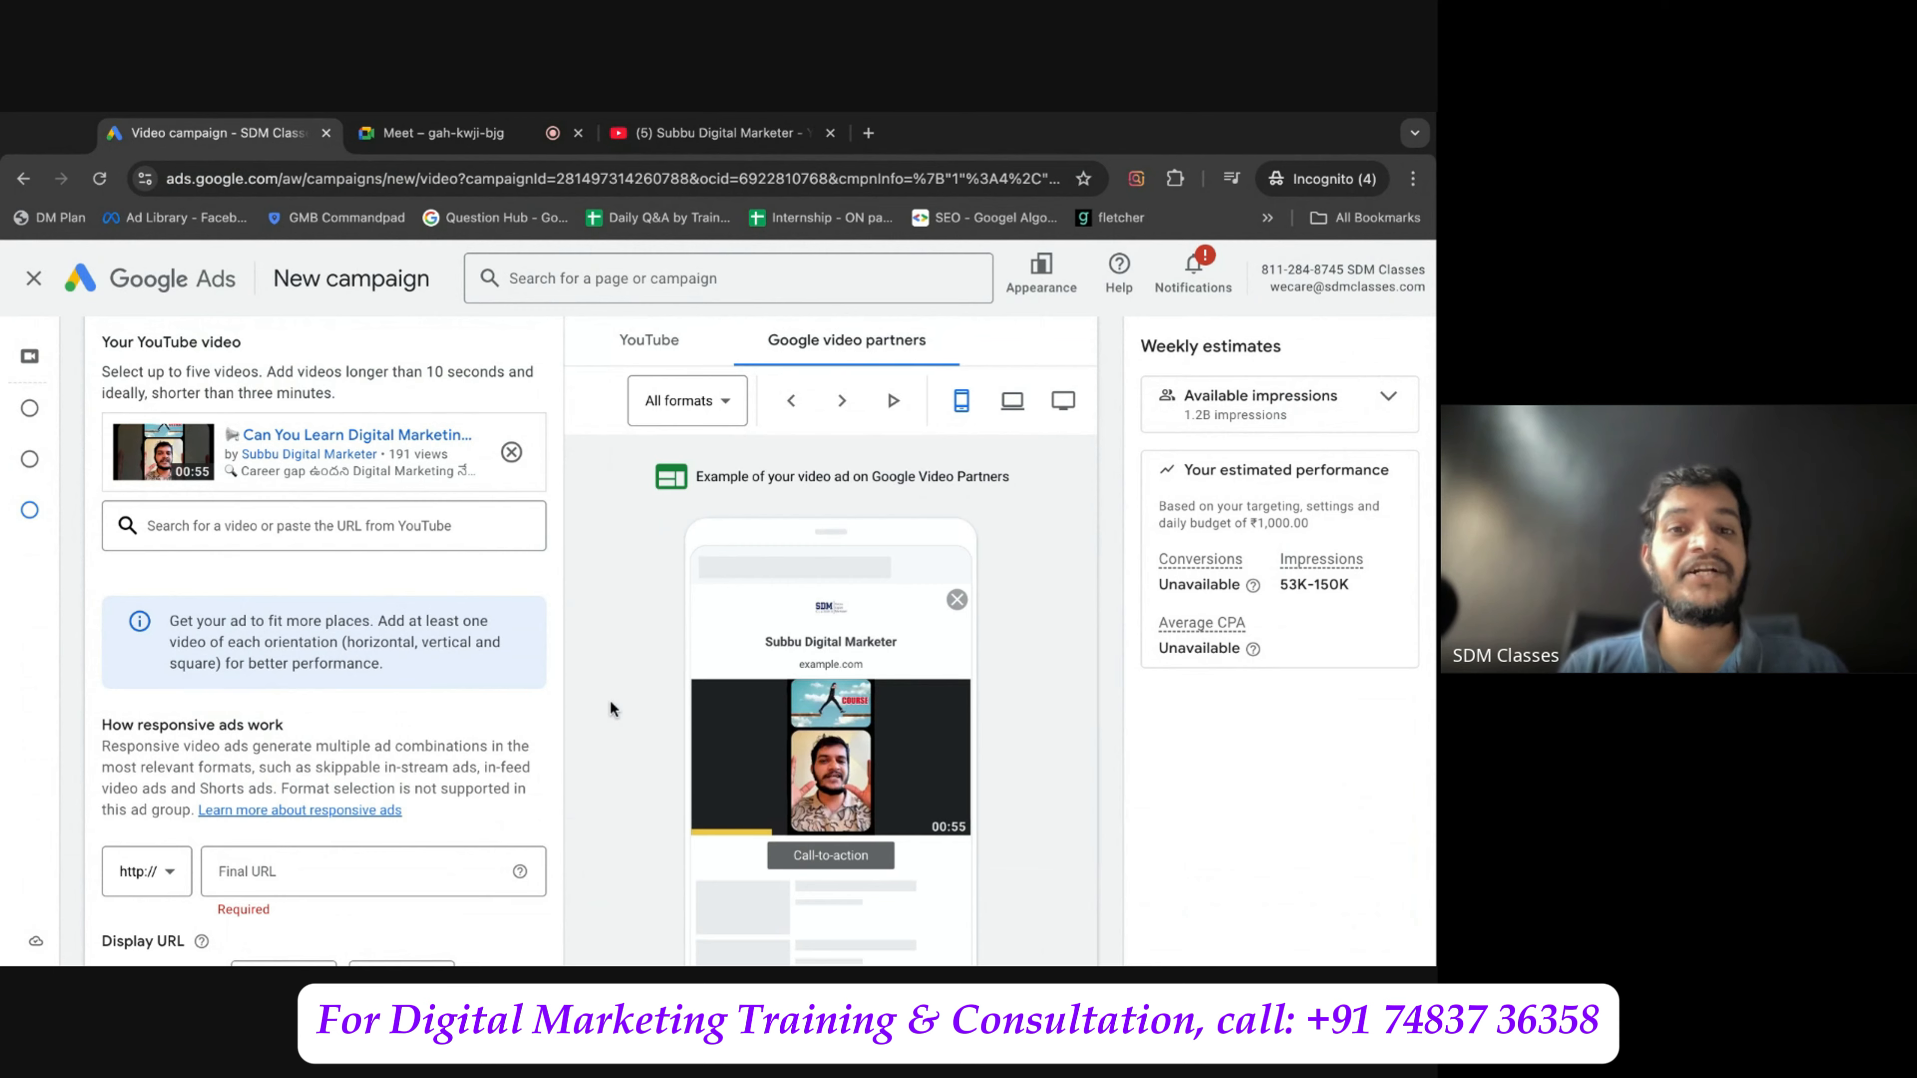
{"action": "scroll", "coordinate": [610, 707], "scroll_direction": "down", "scroll_amount": 2}
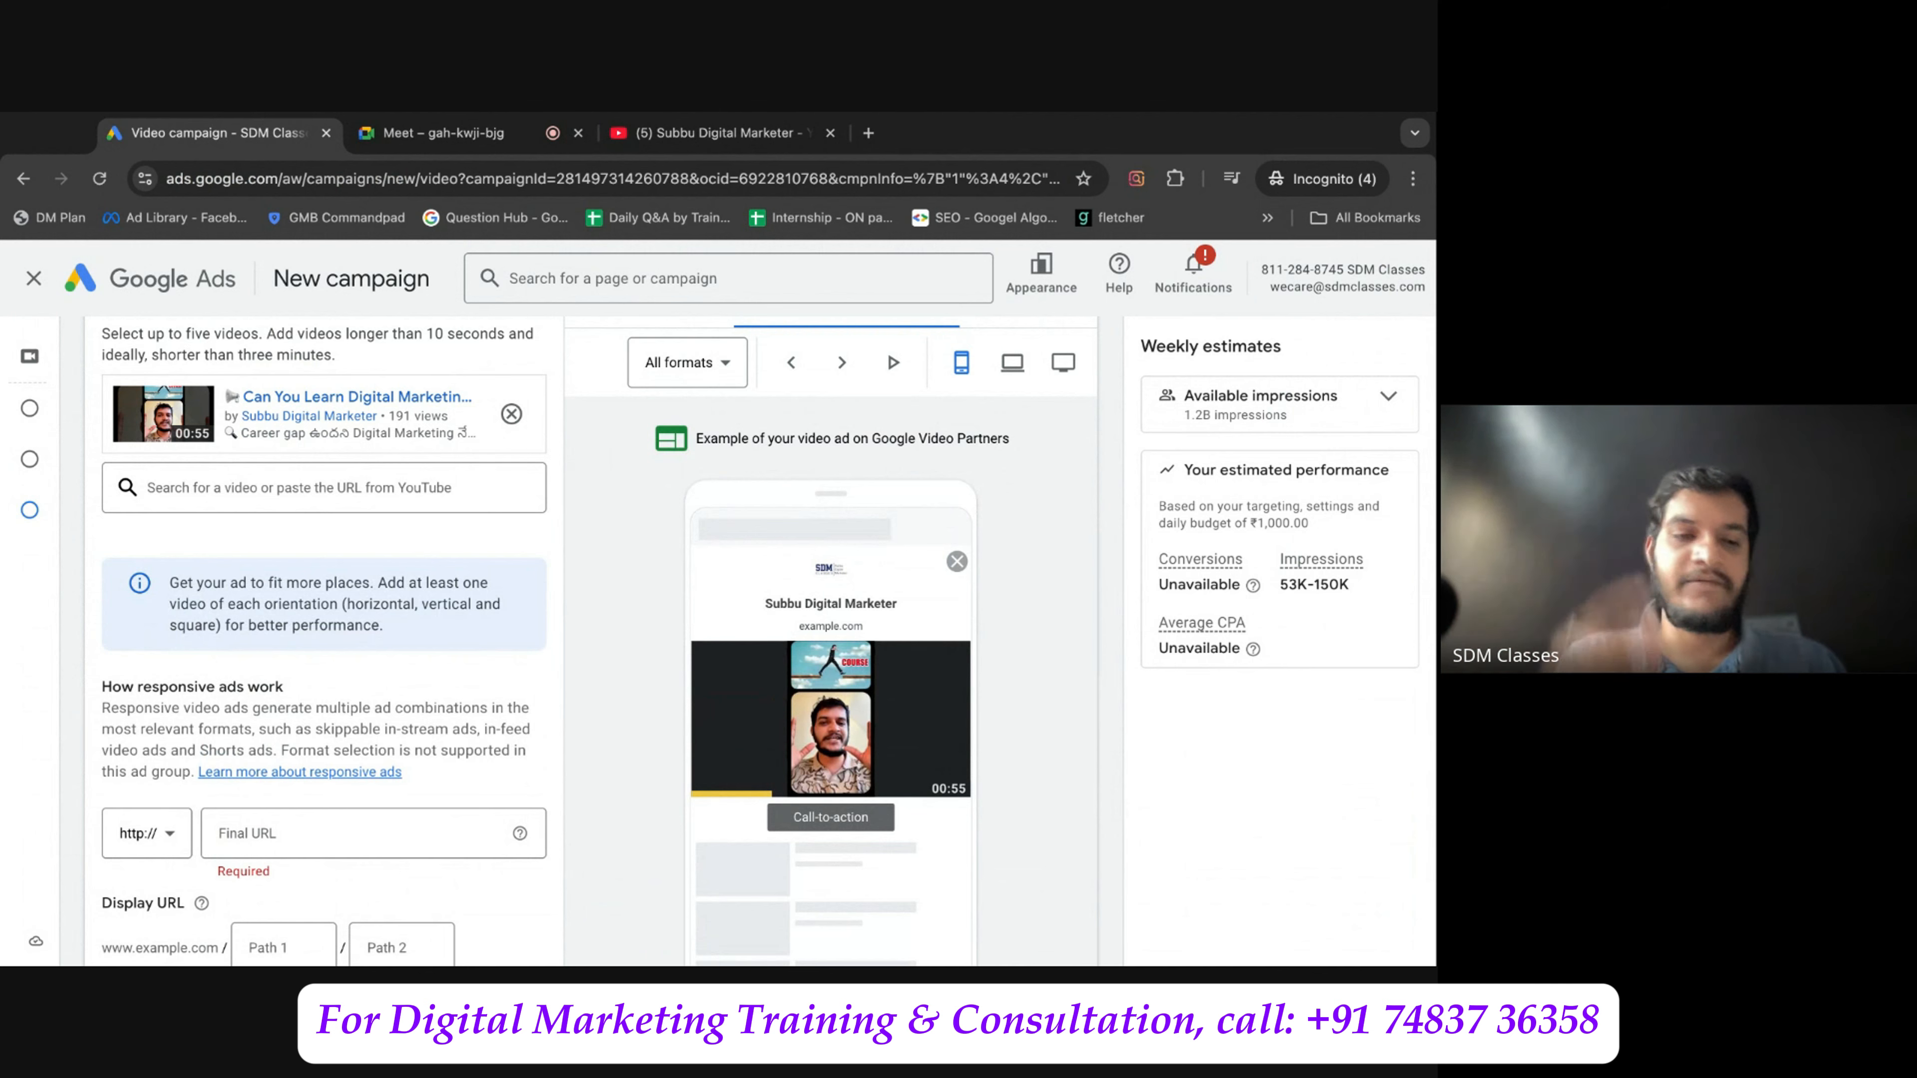
{"action": "scroll", "coordinate": [612, 647], "scroll_direction": "up", "scroll_amount": 1}
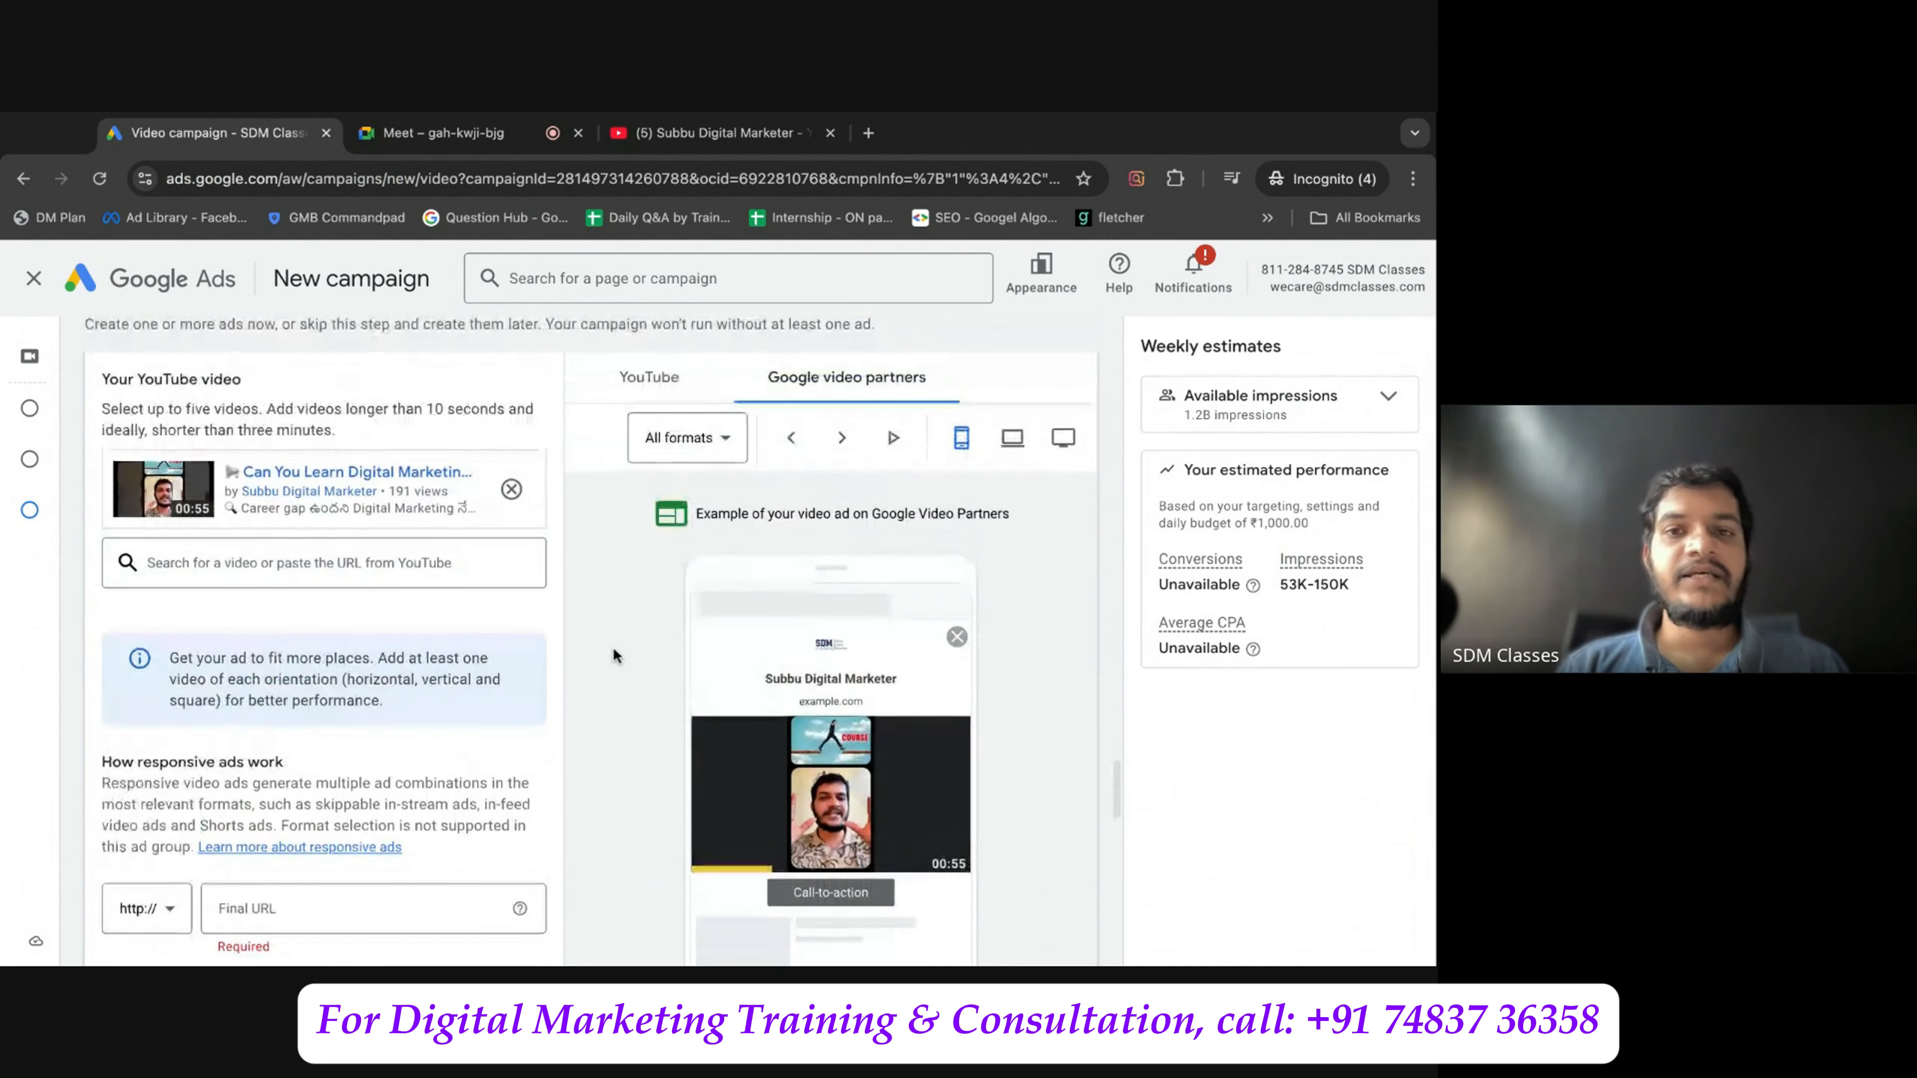
{"action": "scroll", "coordinate": [641, 690], "scroll_direction": "down", "scroll_amount": 4}
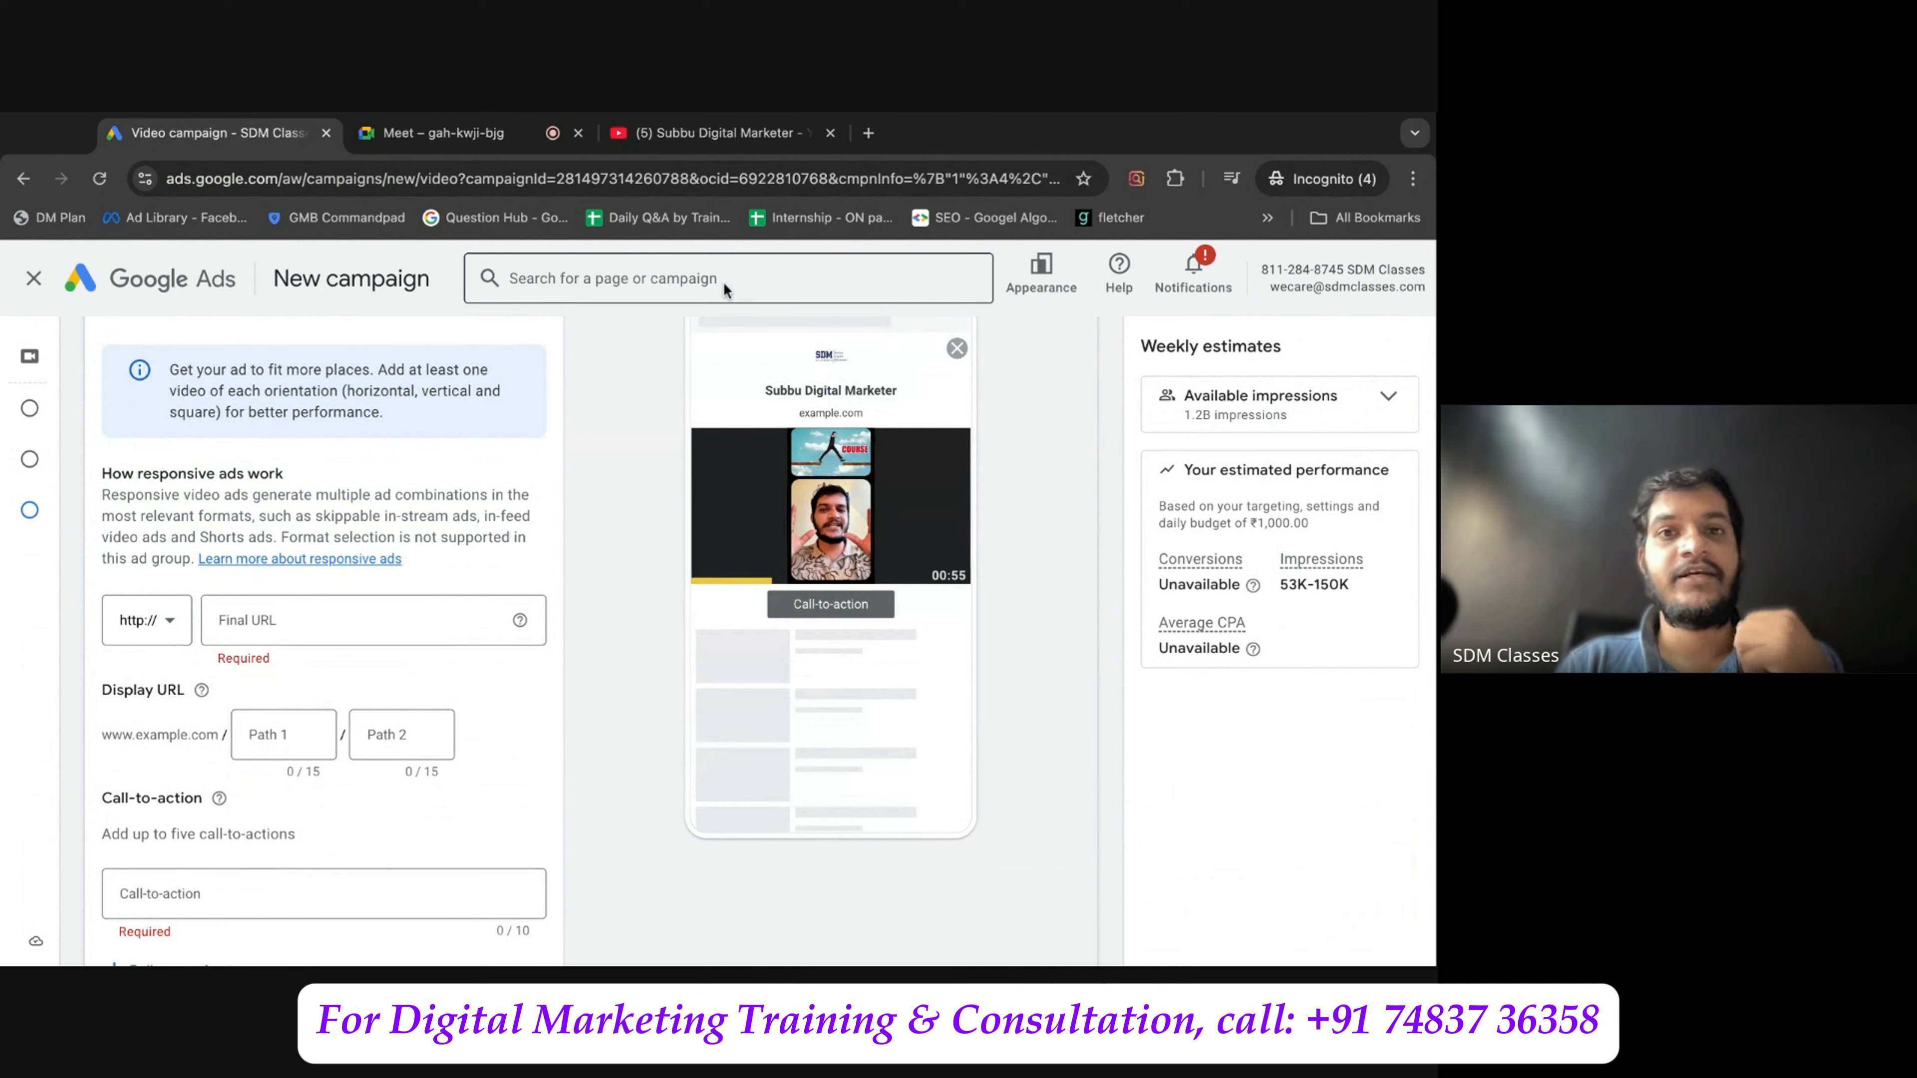
{"action": "left_click", "coordinate": [725, 135]}
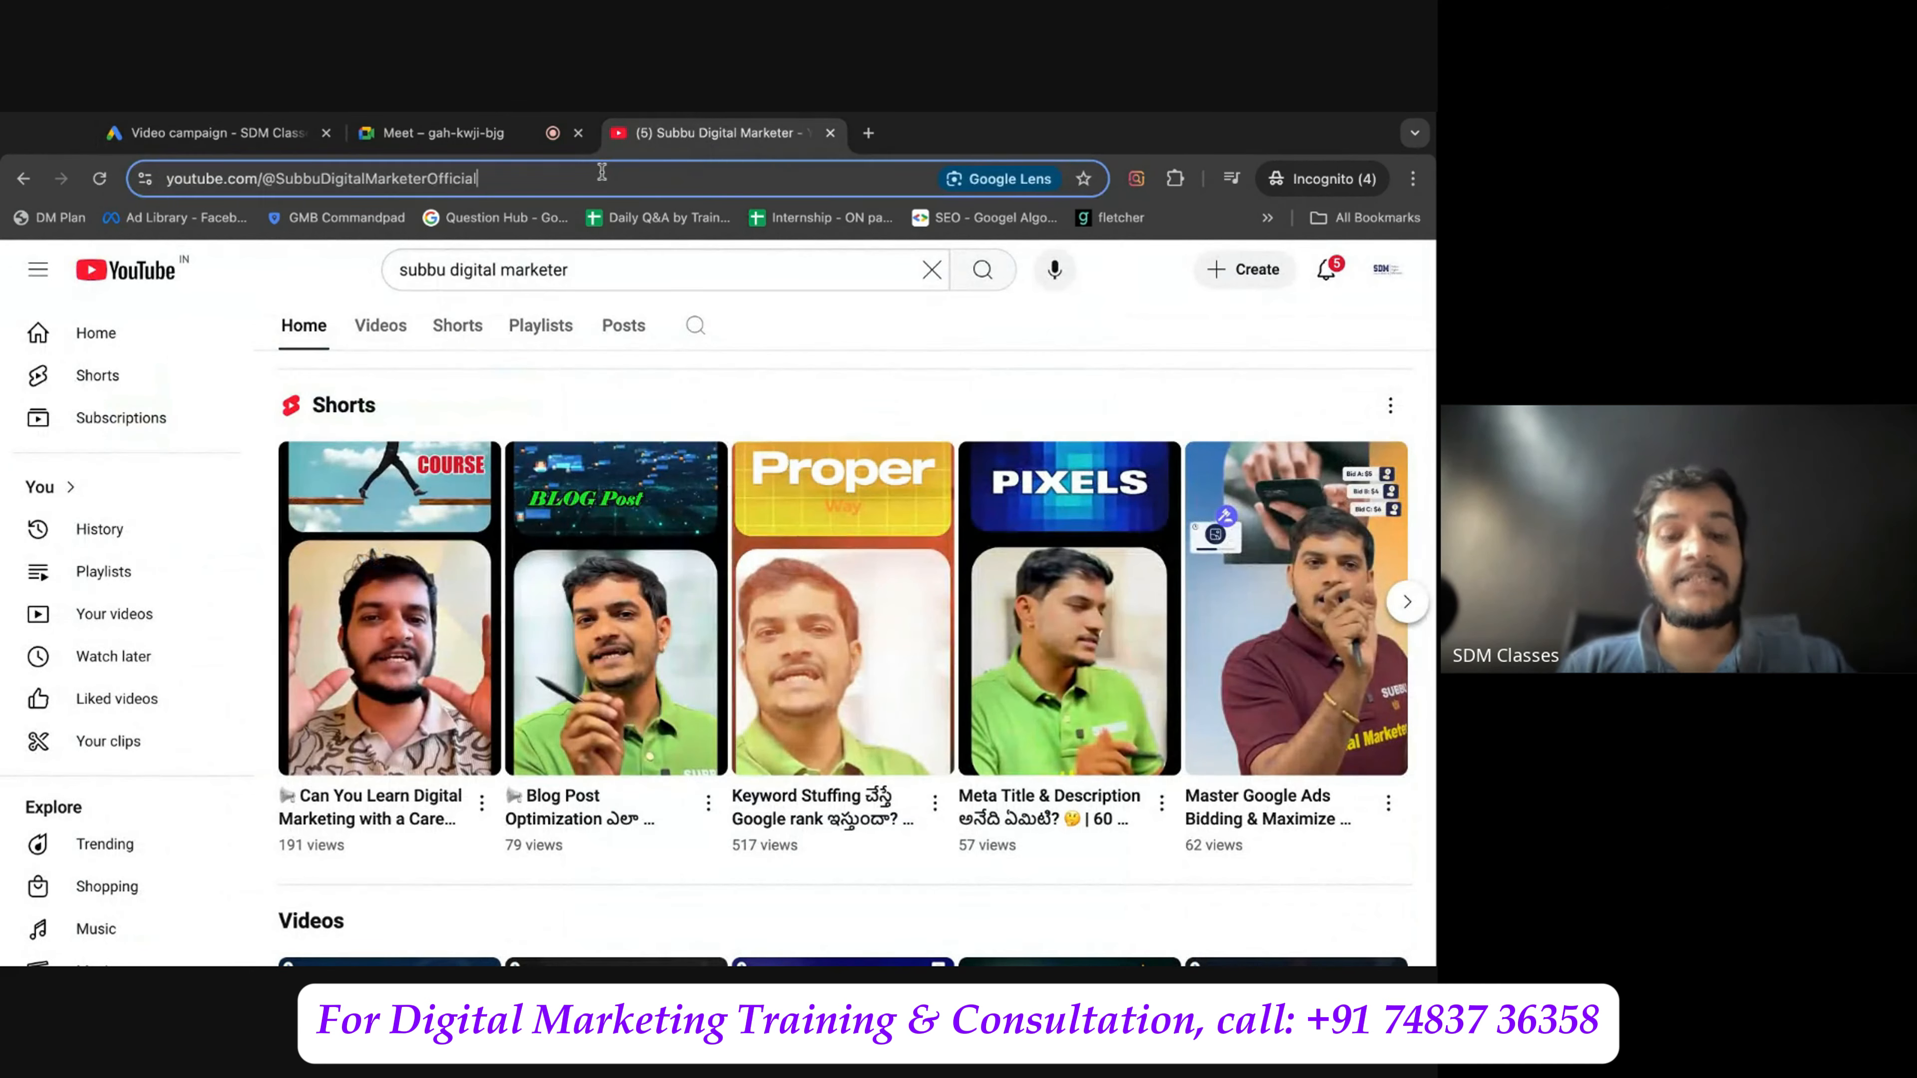
{"action": "left_click", "coordinate": [286, 143]}
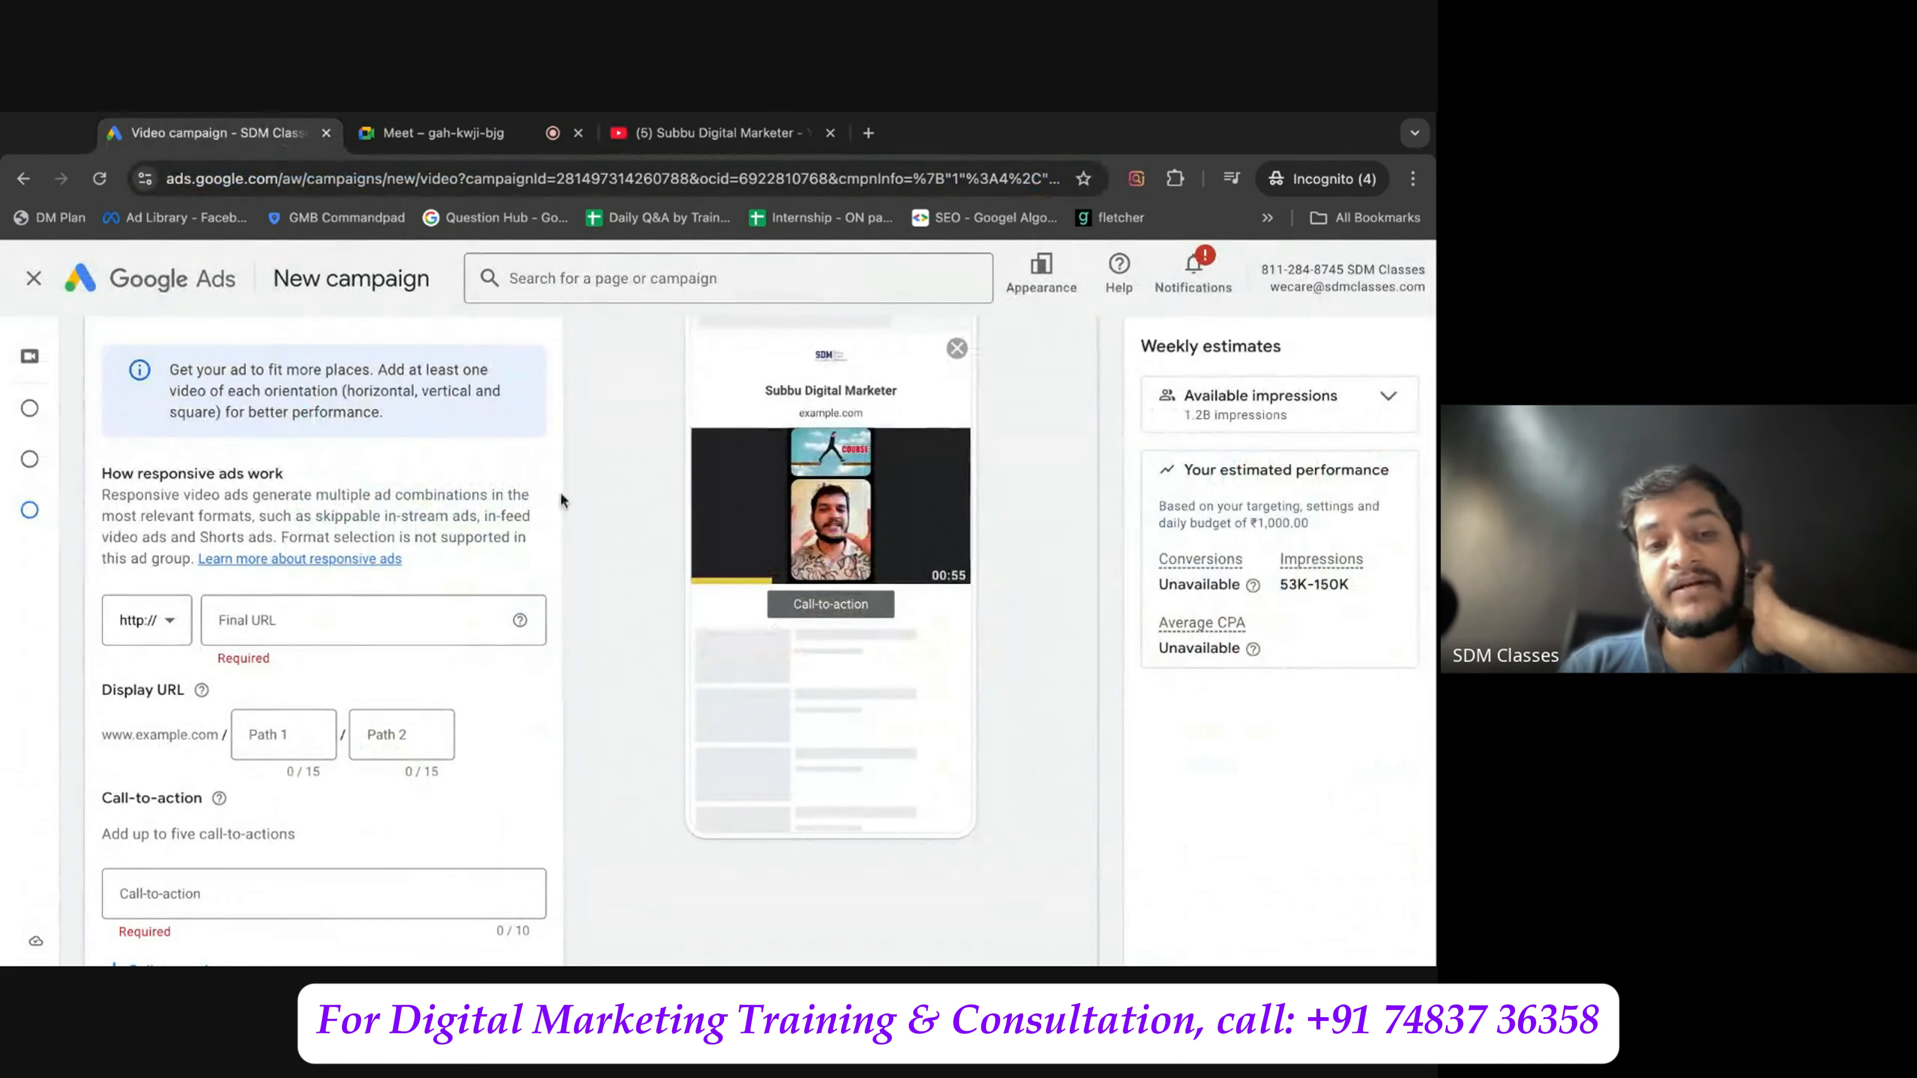
{"action": "left_click", "coordinate": [483, 619]}
{"action": "type", "text": "www.youtube.com/@SubbuDigitalMarketerOfficial"}
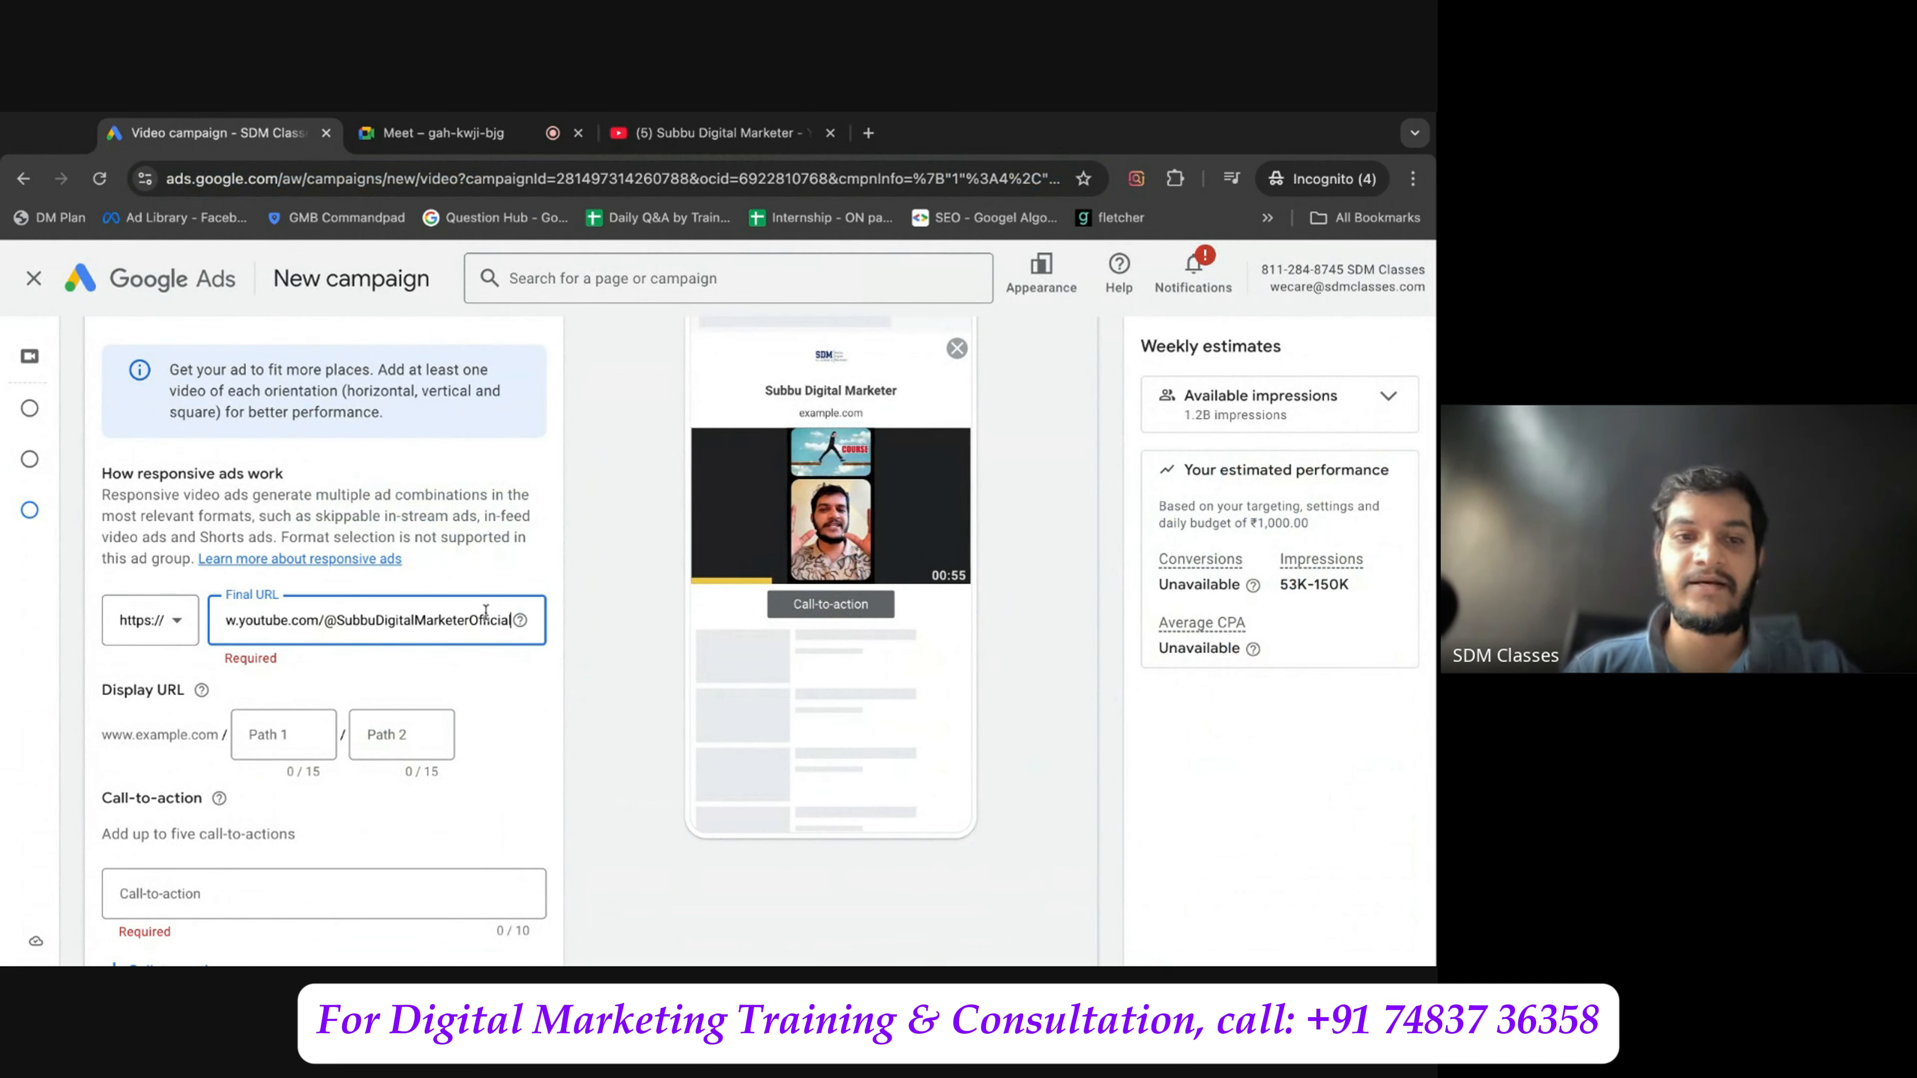
{"action": "left_click", "coordinate": [599, 665]}
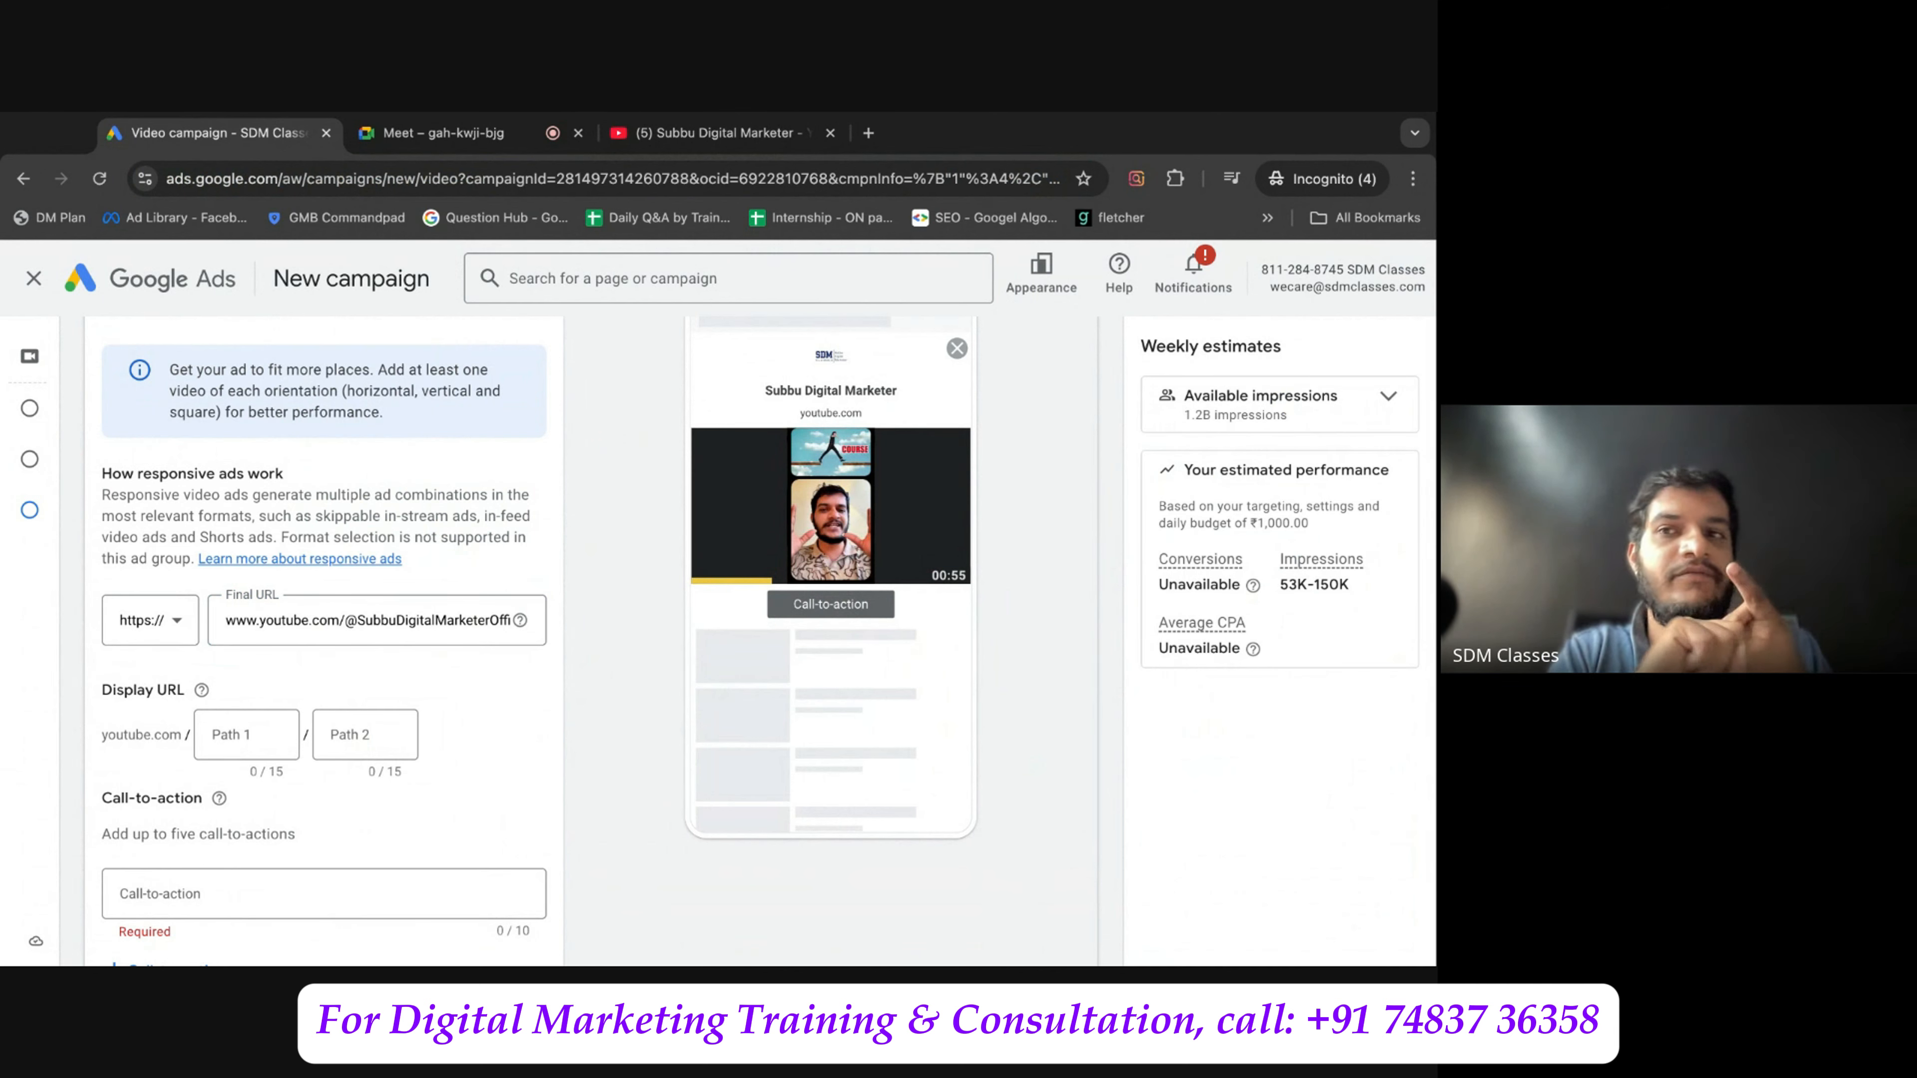
Add another call-to-action field and fill in the ad's calls-to-action, including "Watch Now".
{"action": "scroll", "coordinate": [591, 642], "scroll_direction": "down", "scroll_amount": 1}
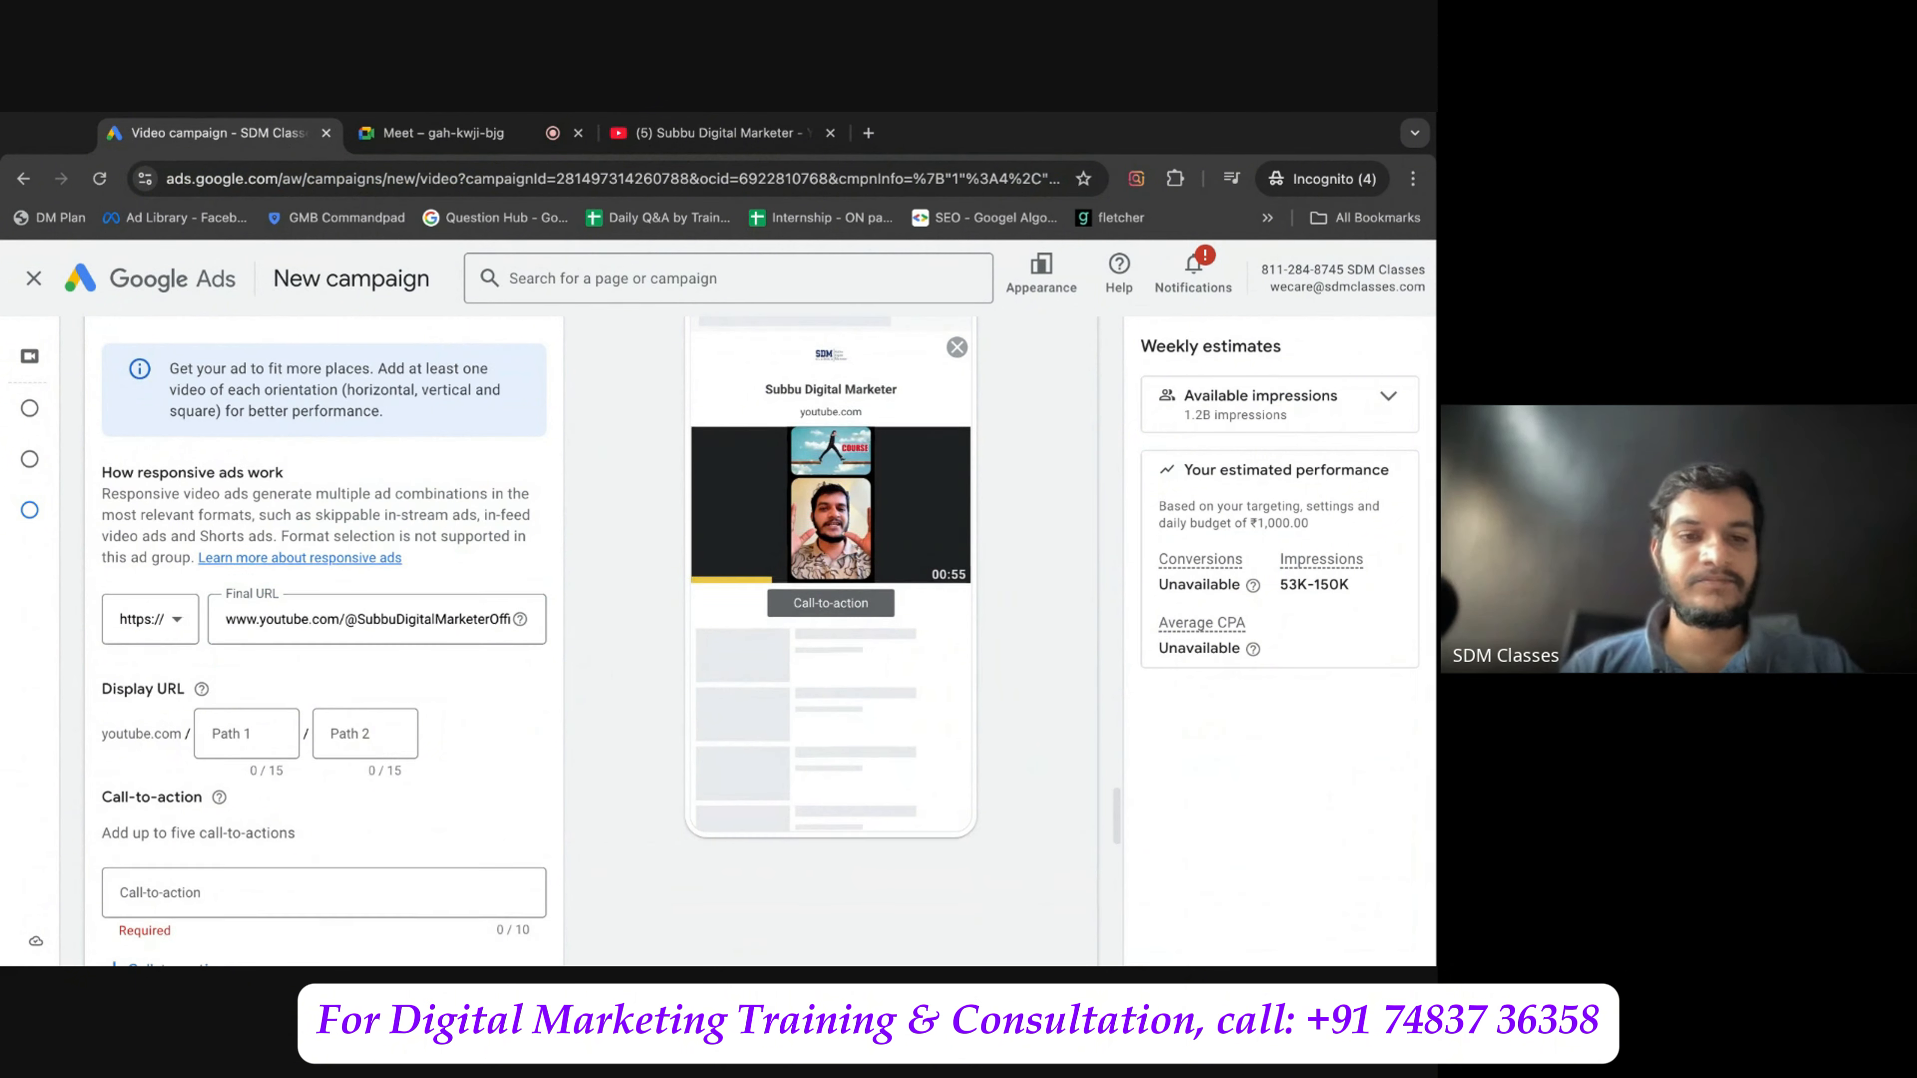
{"action": "scroll", "coordinate": [592, 642], "scroll_direction": "down", "scroll_amount": 3}
{"action": "left_click", "coordinate": [422, 659]}
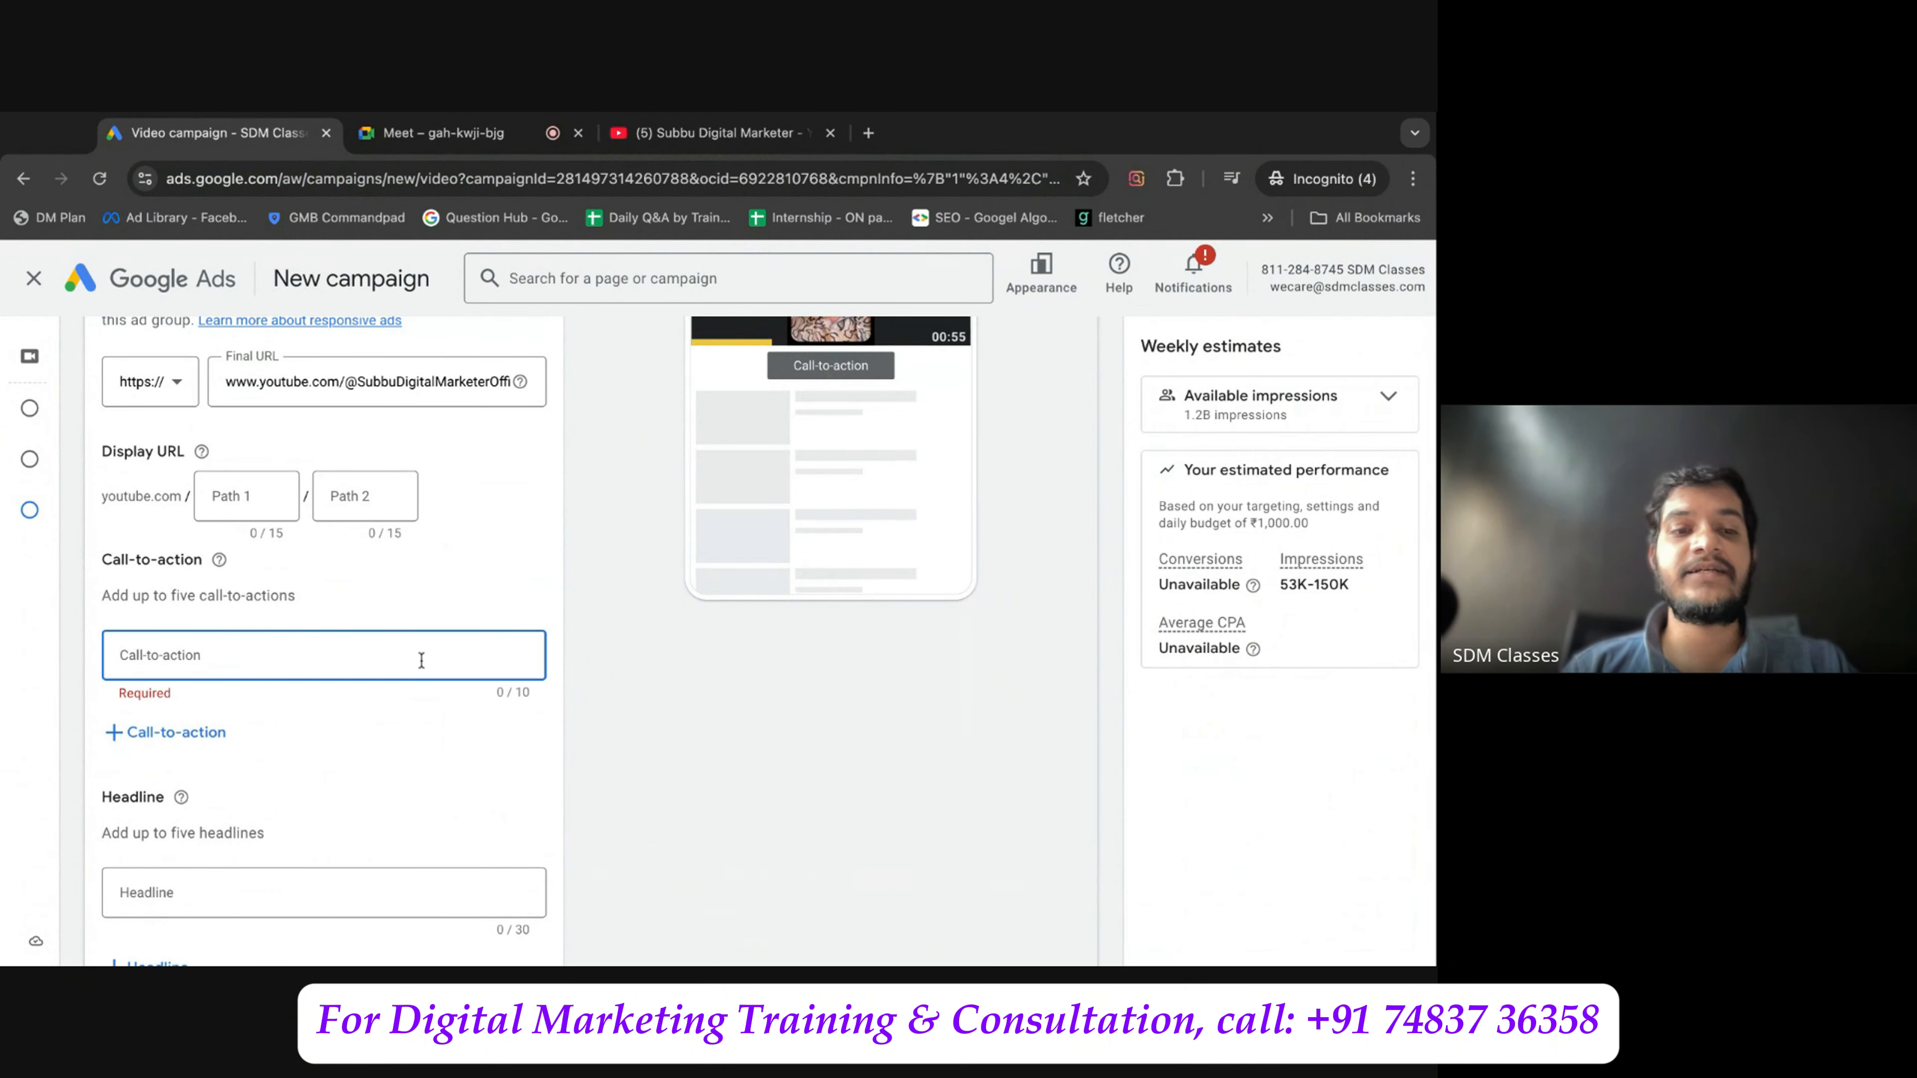
{"action": "left_click", "coordinate": [203, 732]}
{"action": "left_click", "coordinate": [215, 648]}
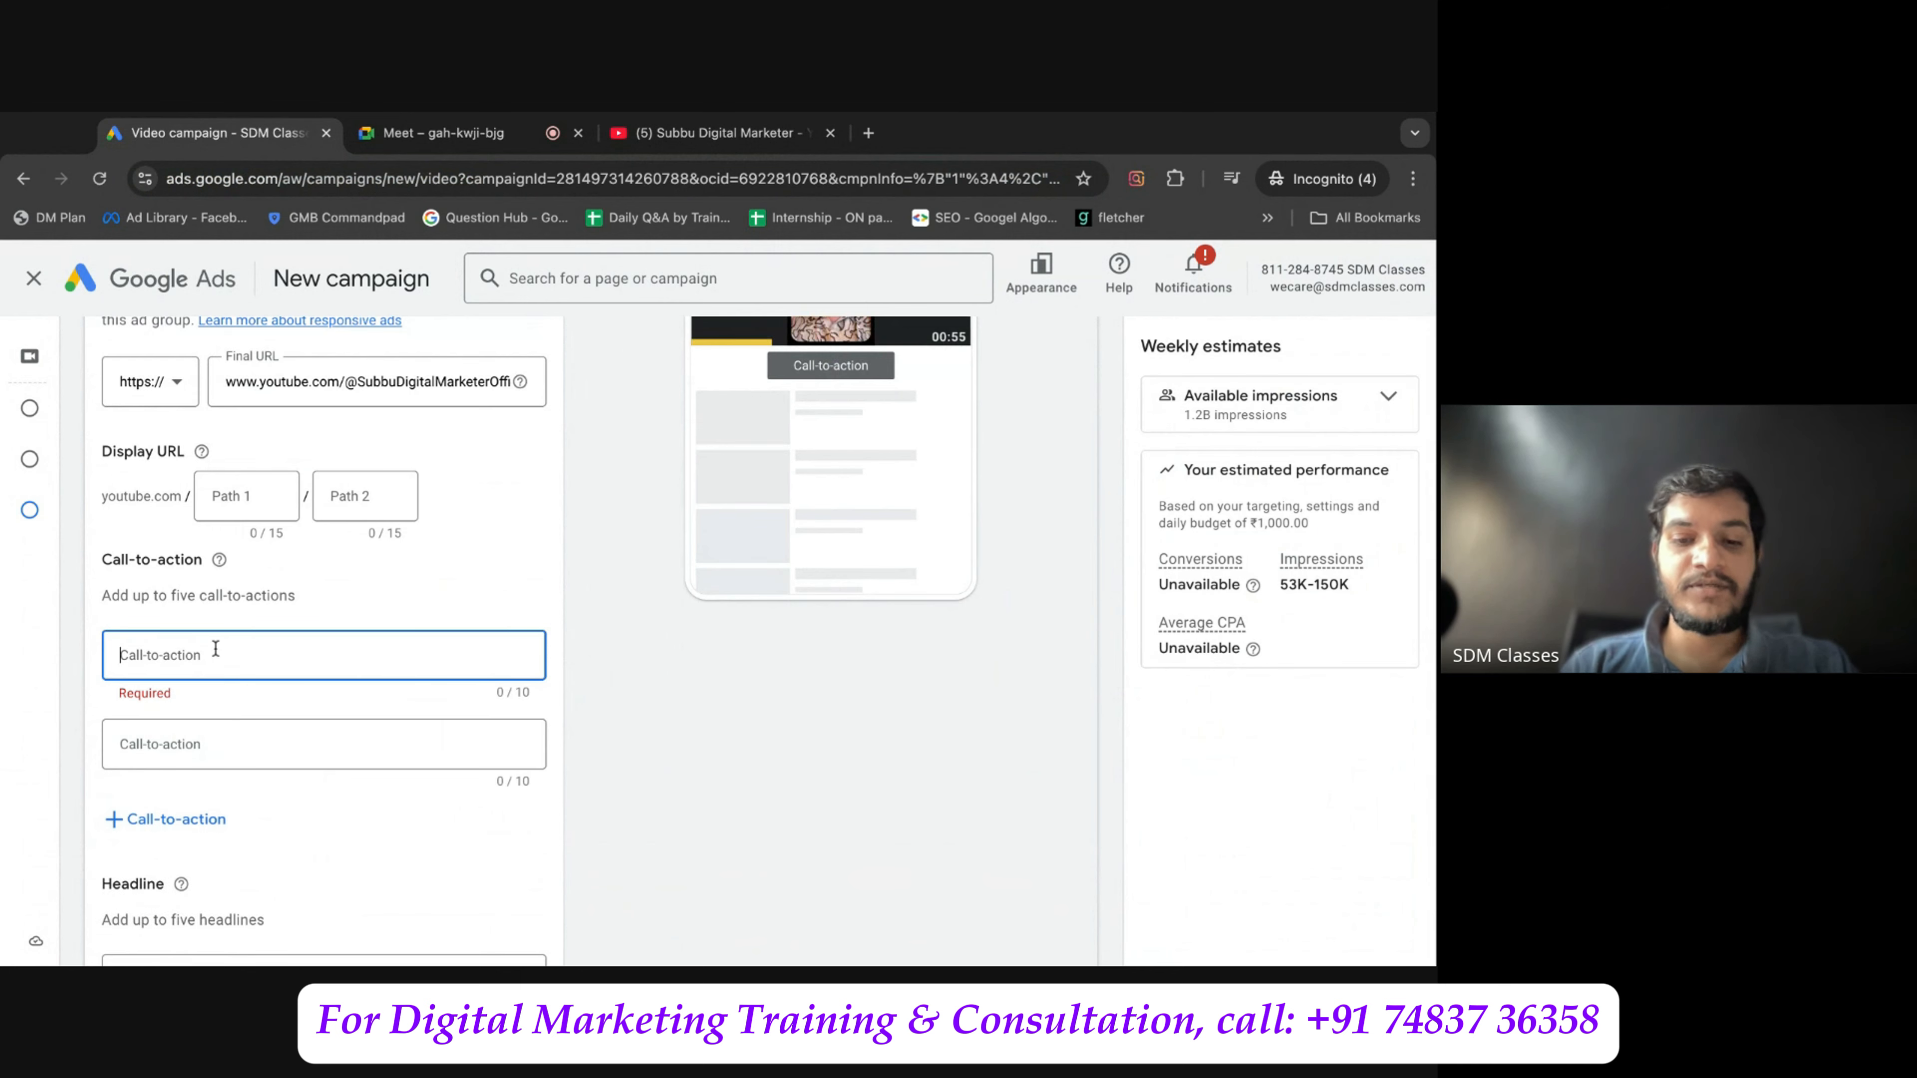
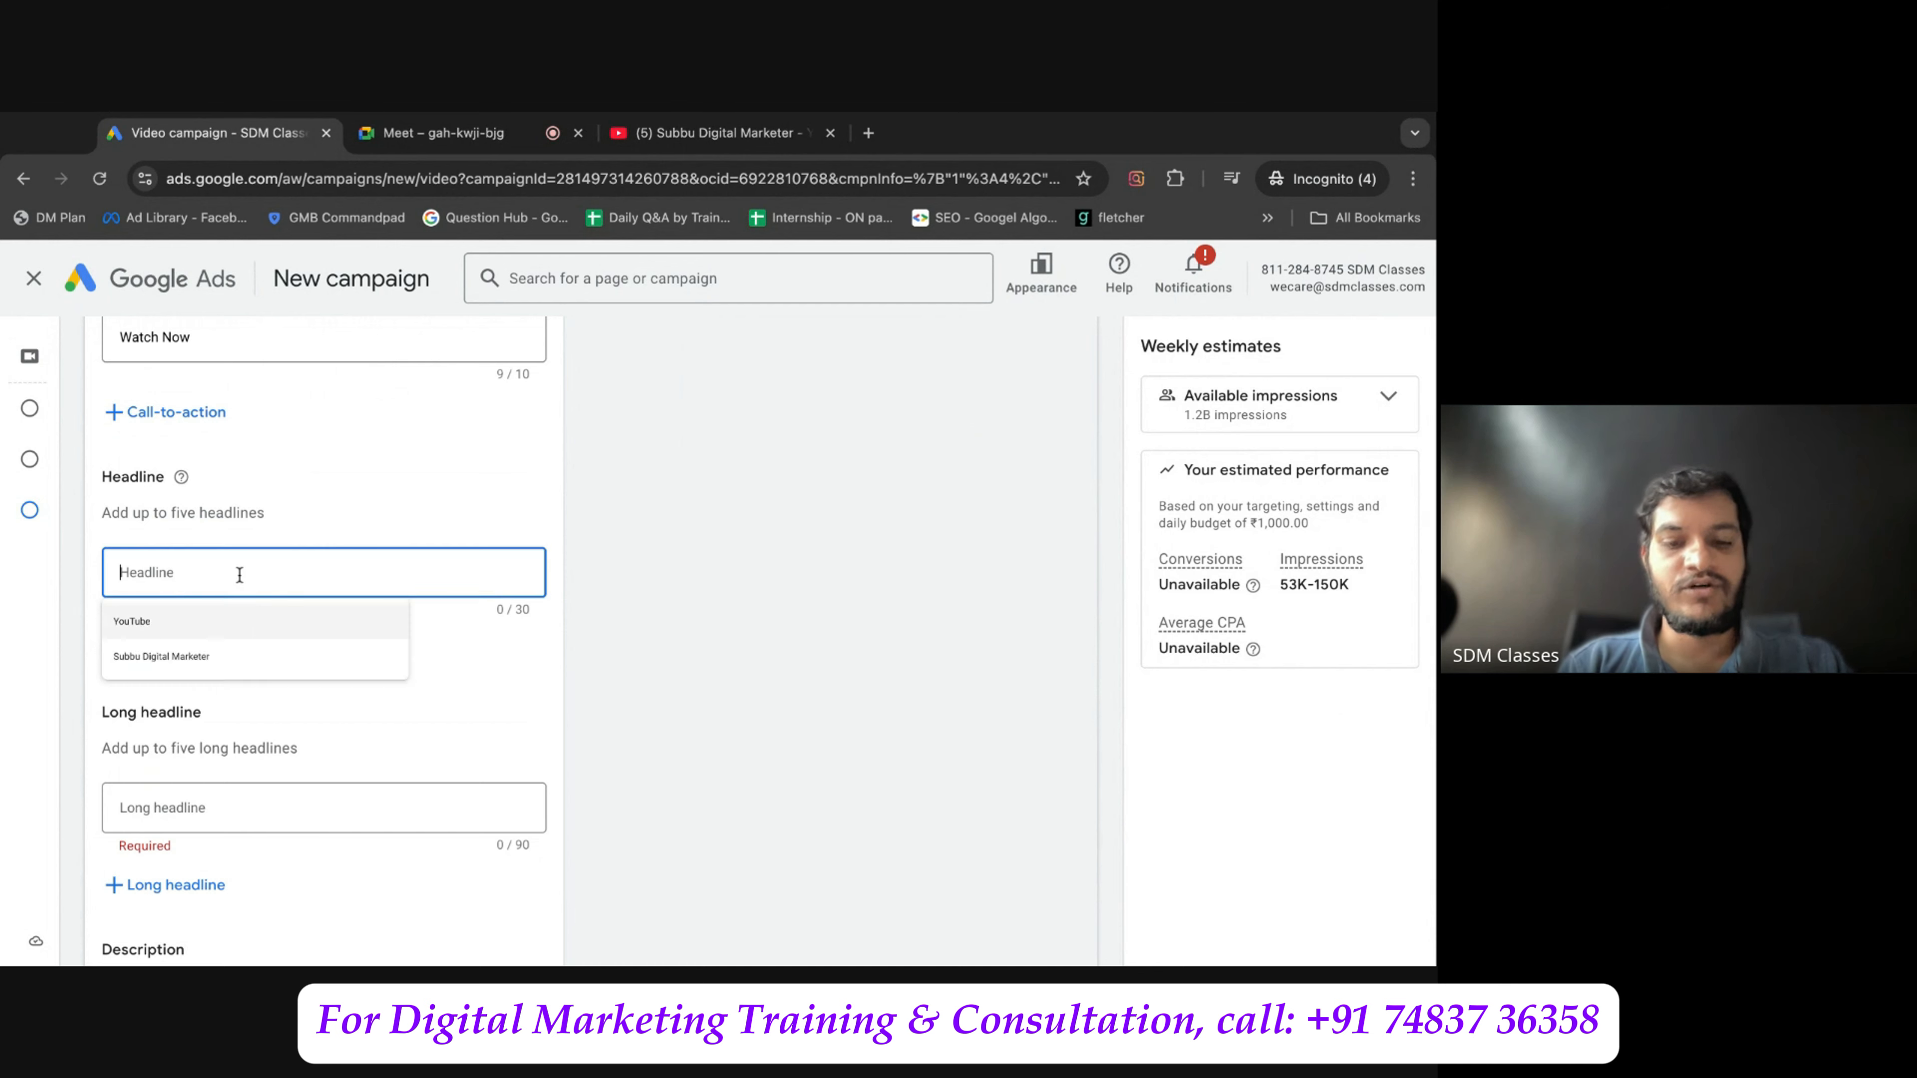
Enter "Master Digital Marketing" as the ad's first headline and add "Become a Marketing Pro" as the second.
{"action": "type", "text": "Master Digital Marketing"}
{"action": "left_click", "coordinate": [641, 592]}
{"action": "left_click", "coordinate": [1435, 581]}
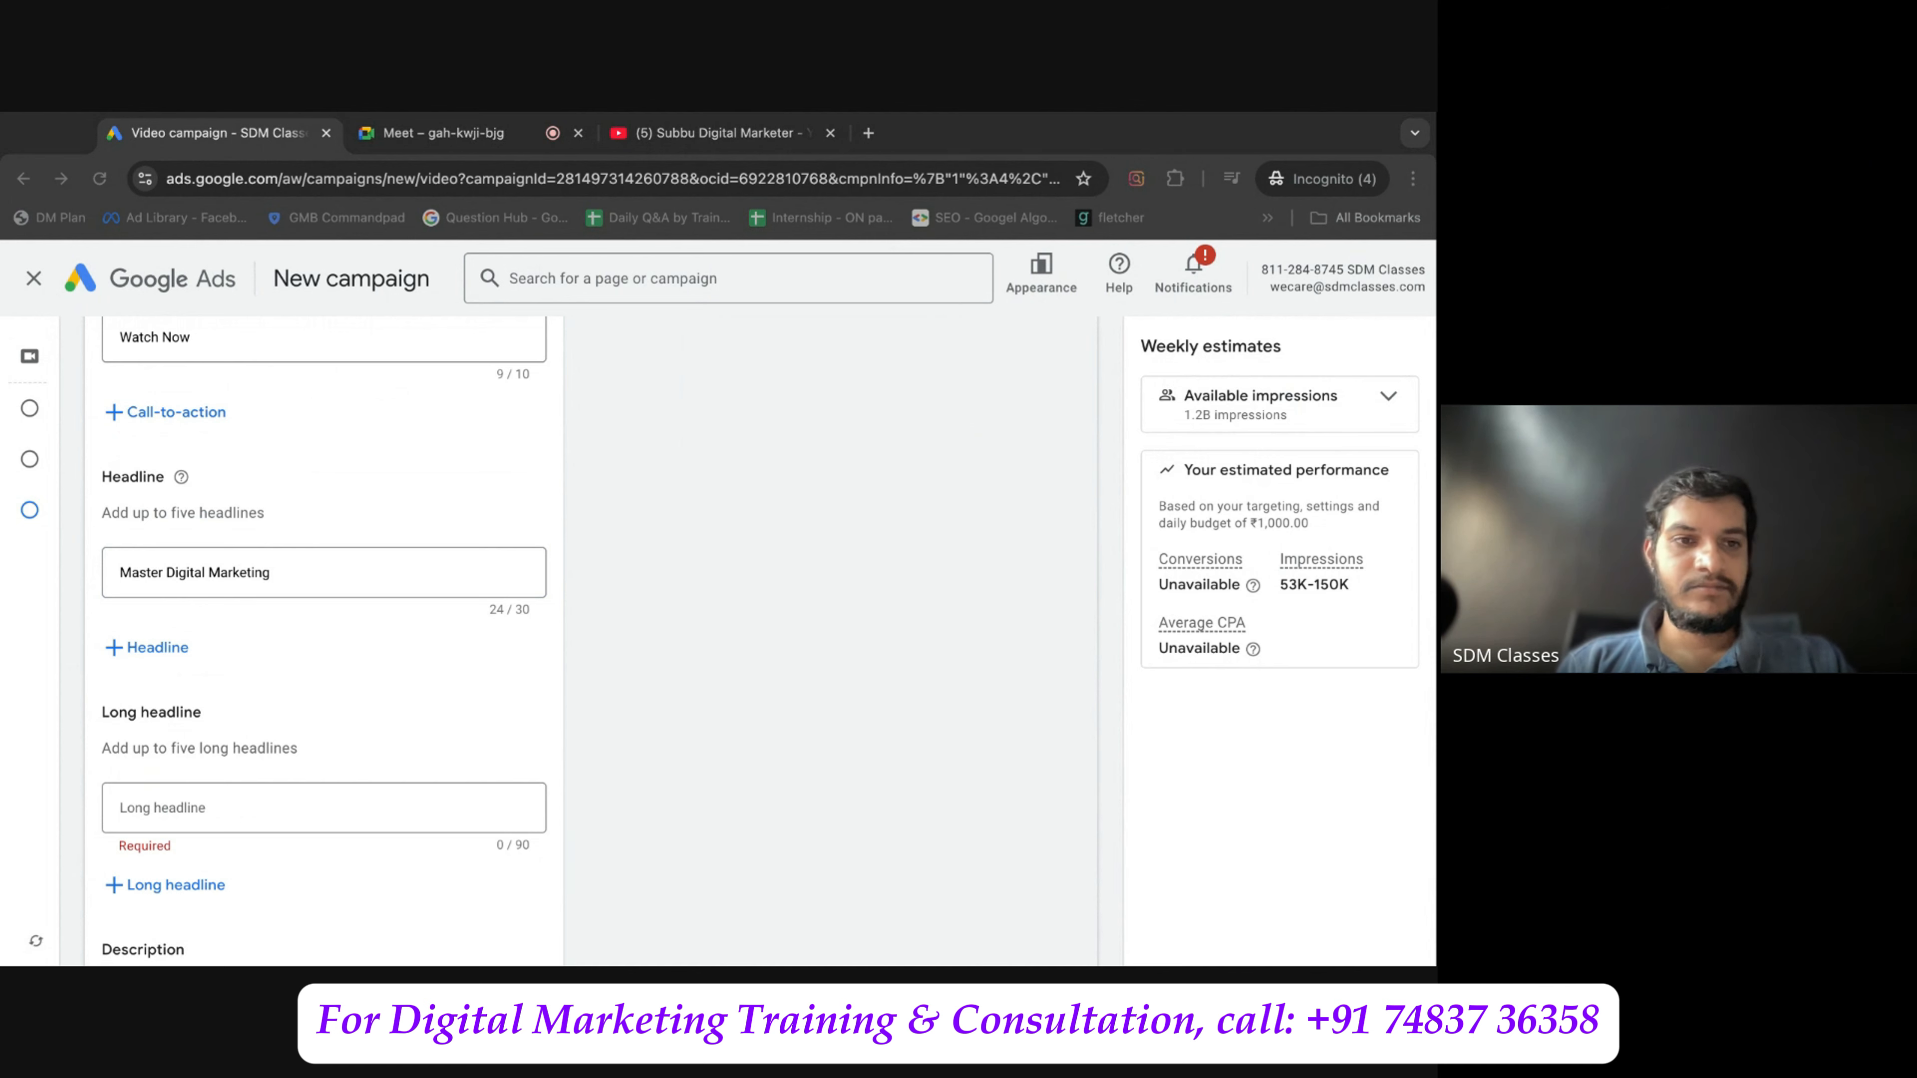
{"action": "left_click", "coordinate": [175, 583]}
{"action": "left_click", "coordinate": [155, 647]}
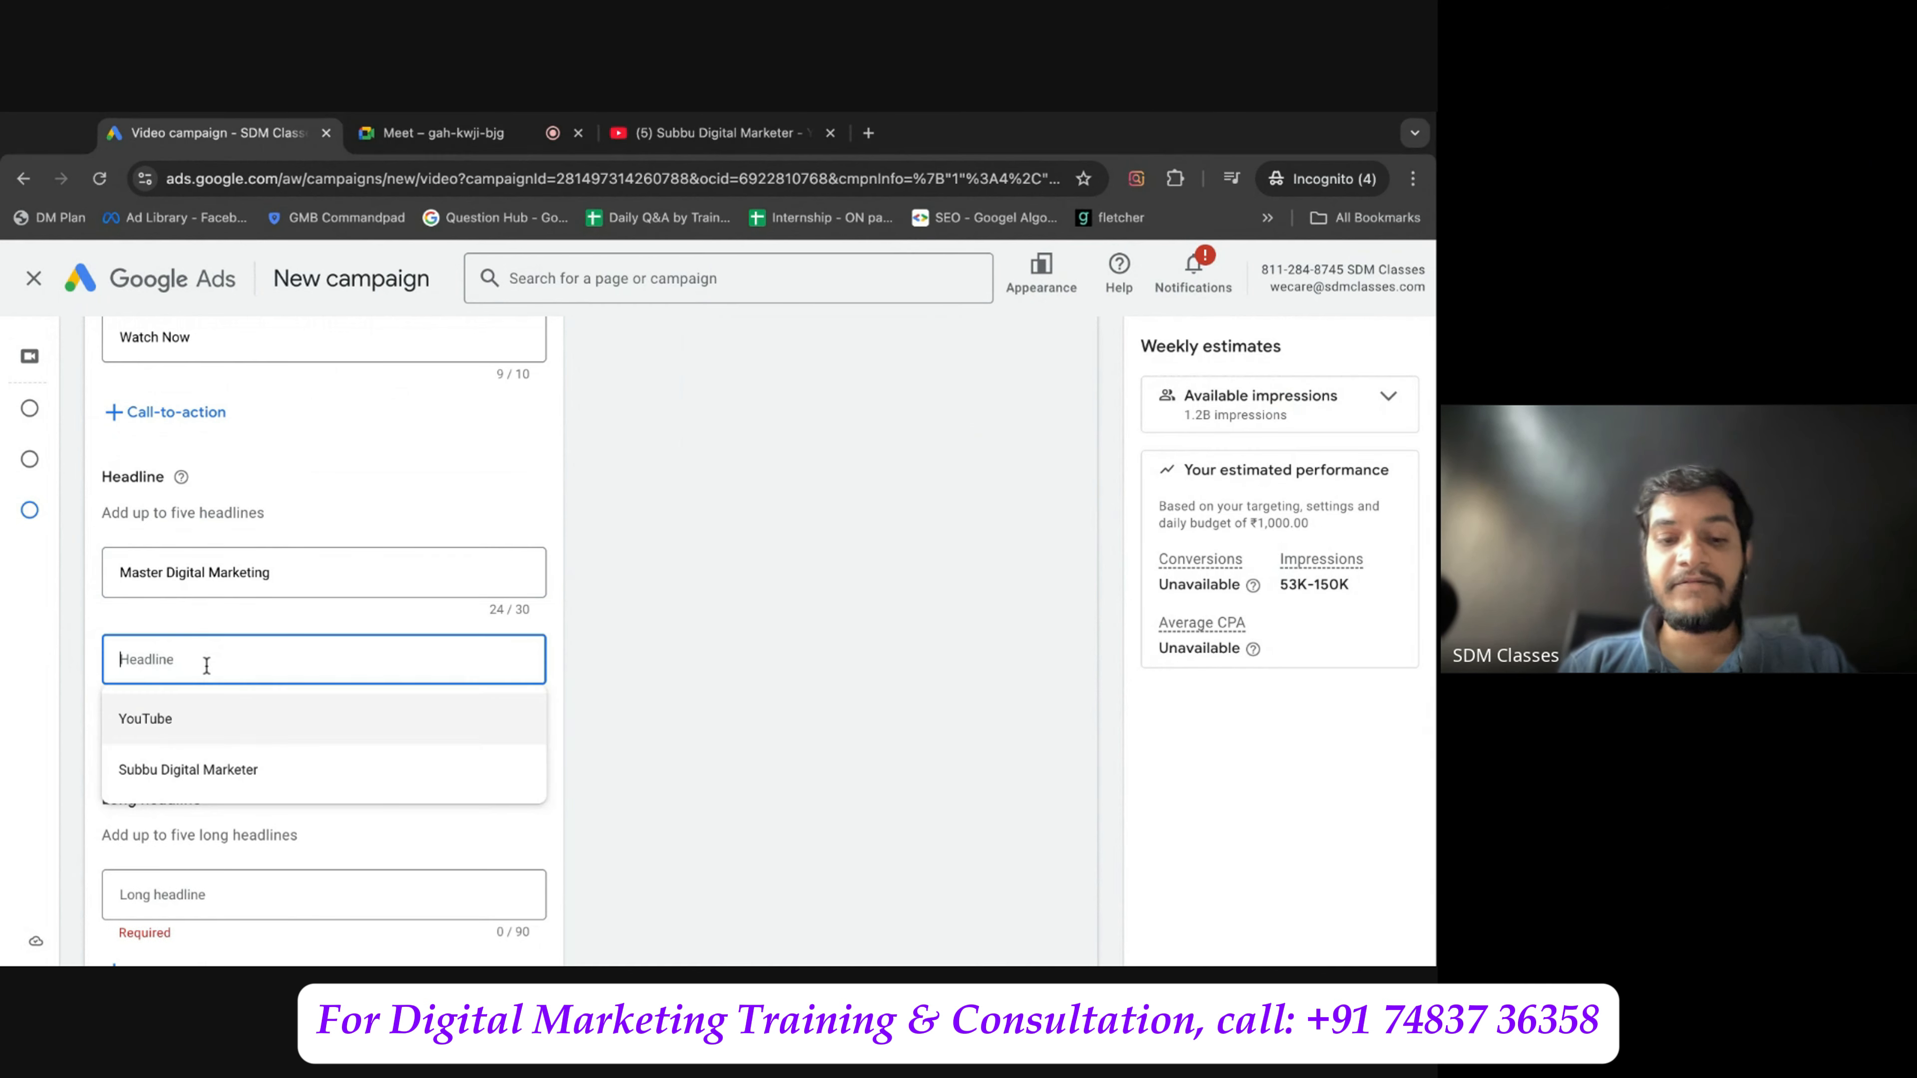
{"action": "type", "text": "Become a Marketing Pro"}
{"action": "left_click", "coordinate": [736, 664]}
Add "Grow Your Digital Career" and "SEO, Ads & More—Subscribe" as the third and fourth headlines.
{"action": "scroll", "coordinate": [736, 664], "scroll_direction": "down", "scroll_amount": 1}
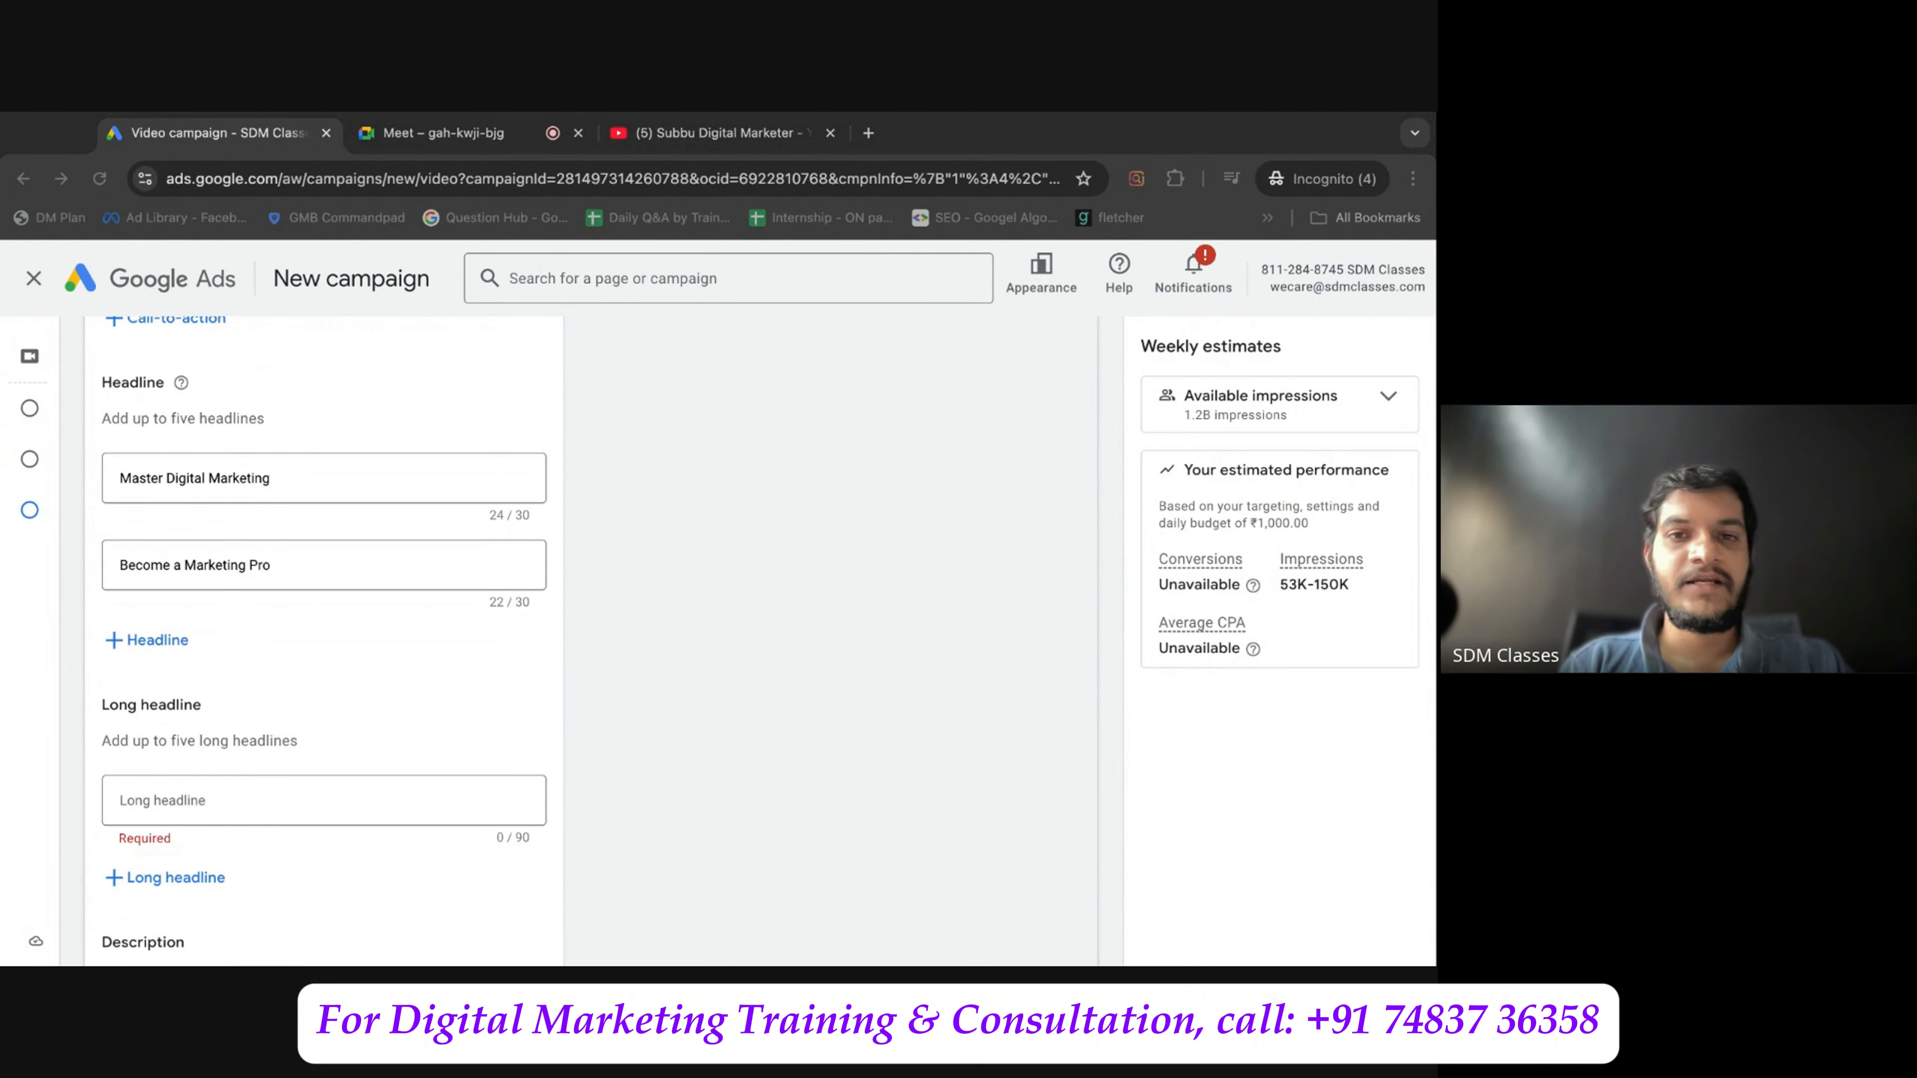
{"action": "left_click", "coordinate": [40, 720]}
{"action": "left_click", "coordinate": [193, 654]}
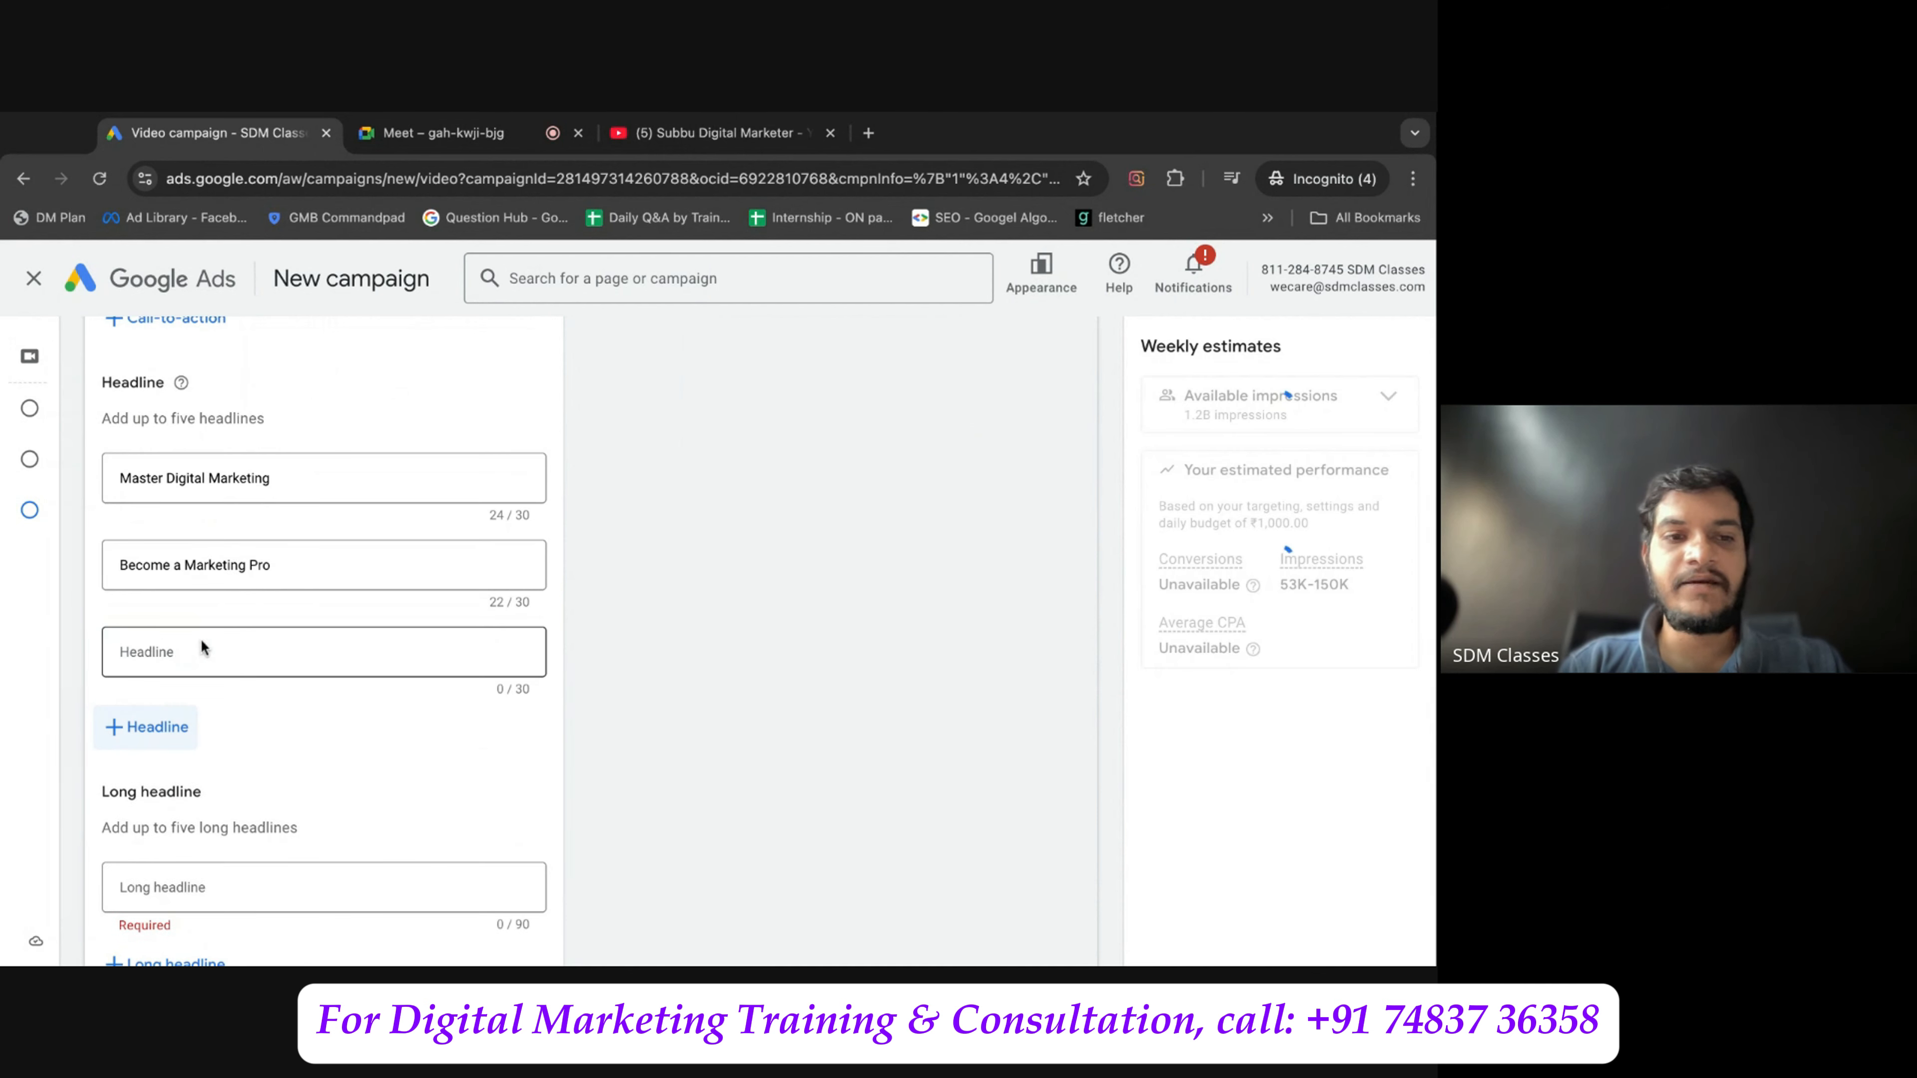
{"action": "type", "text": "Grow Your Digital Career"}
{"action": "left_click", "coordinate": [603, 684]}
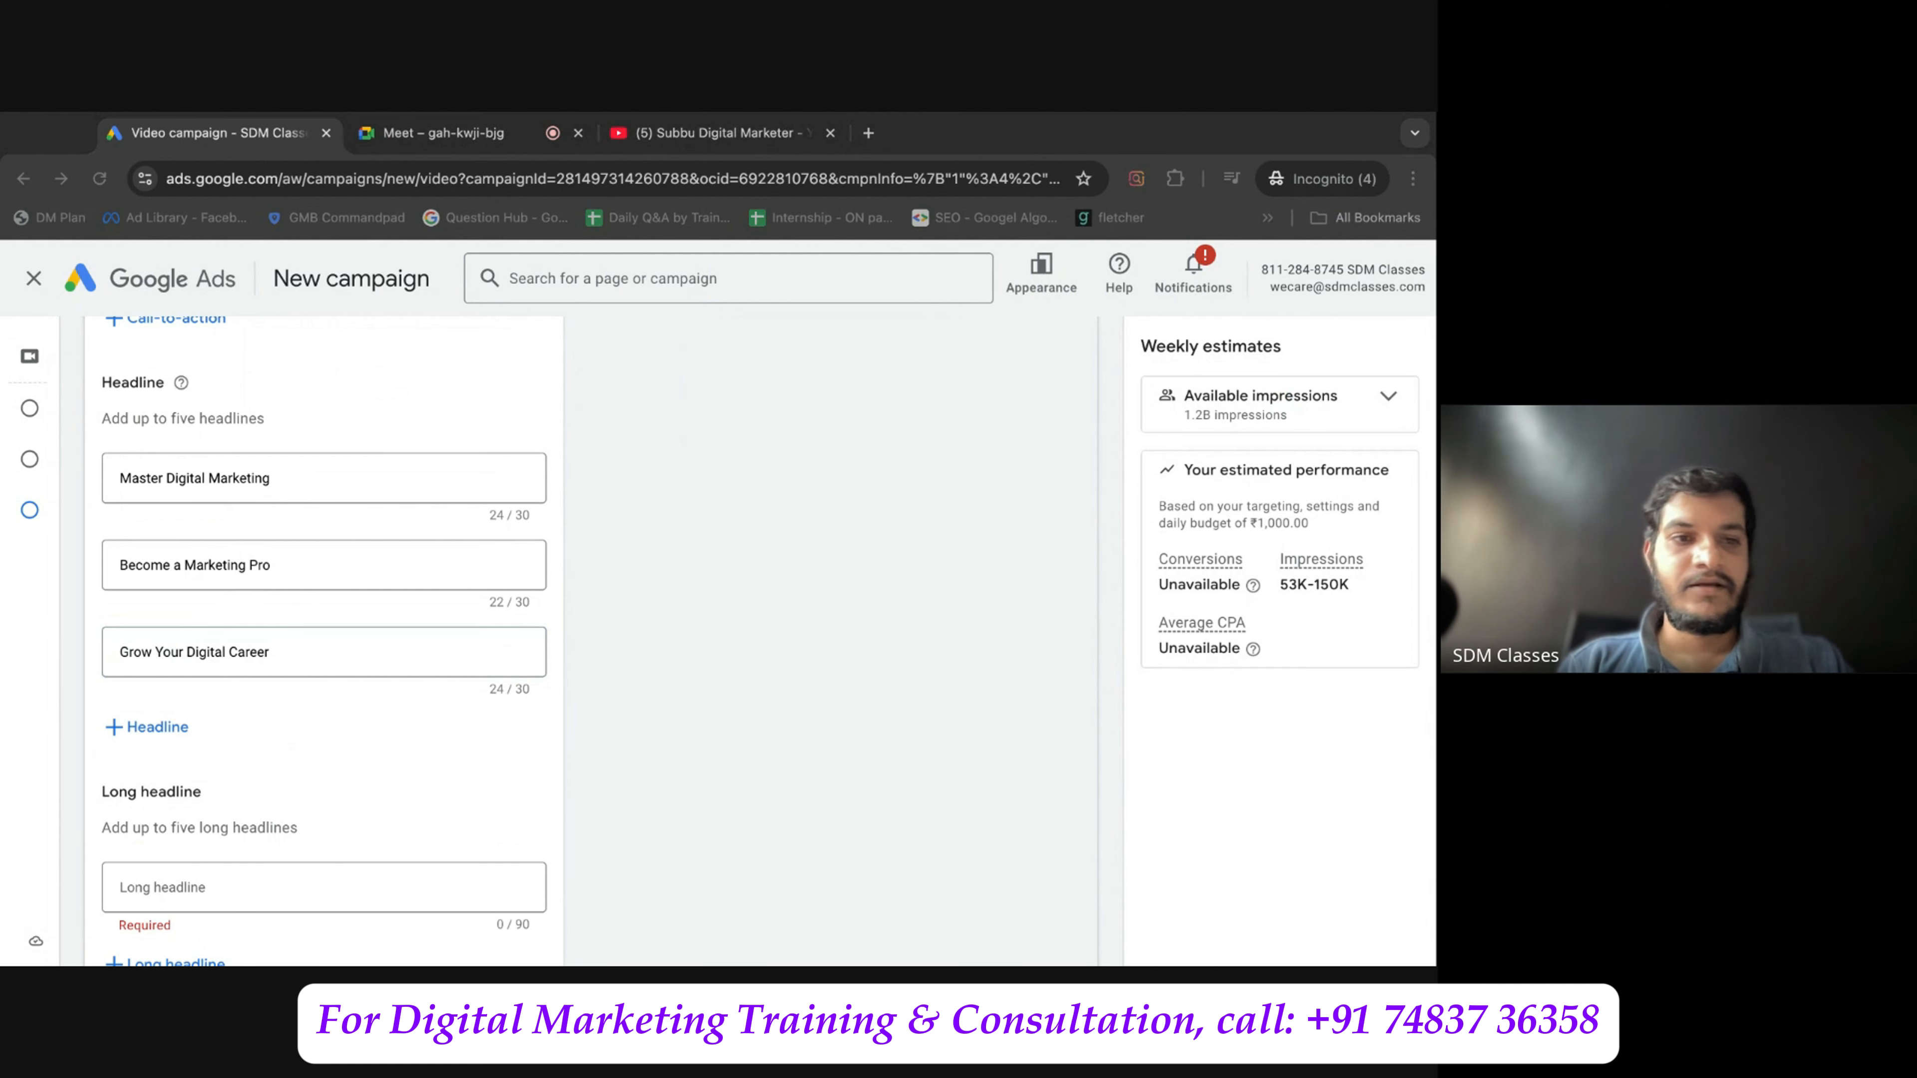
{"action": "left_click", "coordinate": [49, 692]}
{"action": "left_click", "coordinate": [178, 729]}
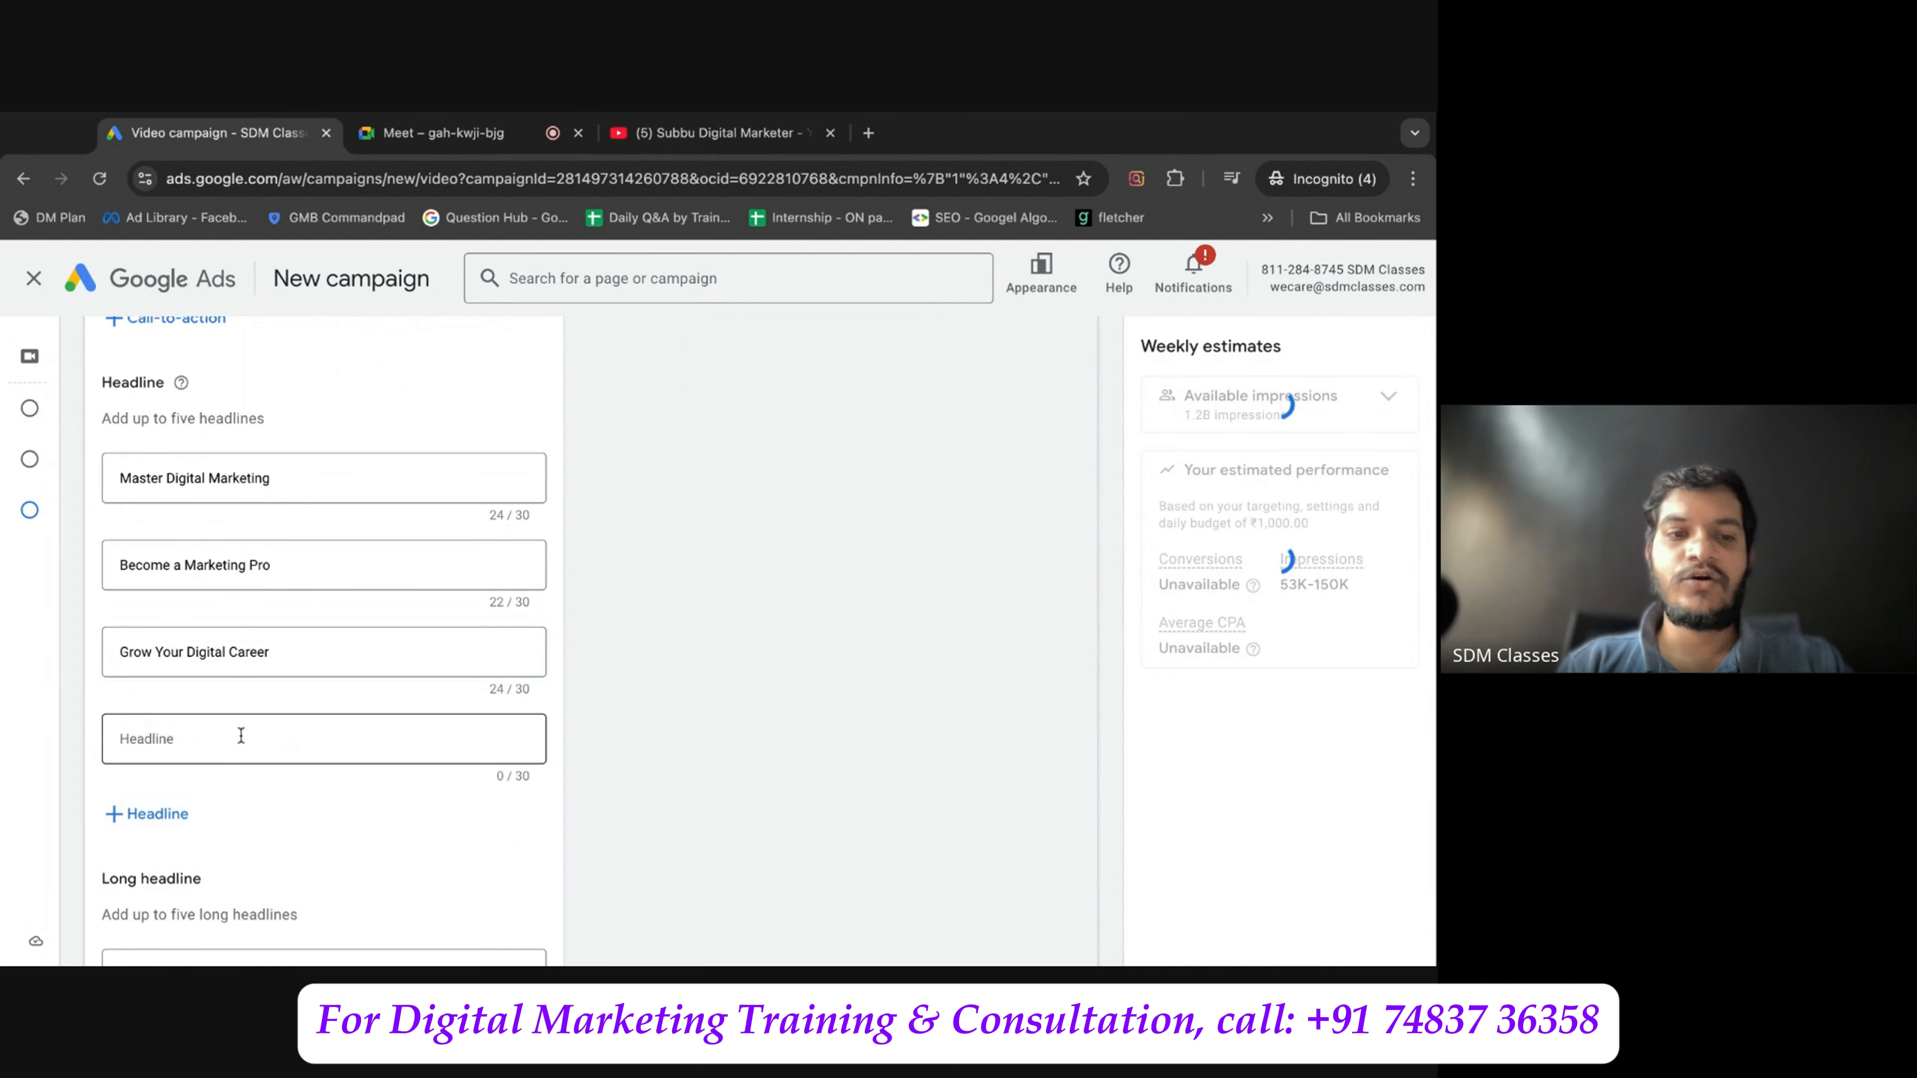
{"action": "type", "text": "SEO, Ads & More—Subscribe"}
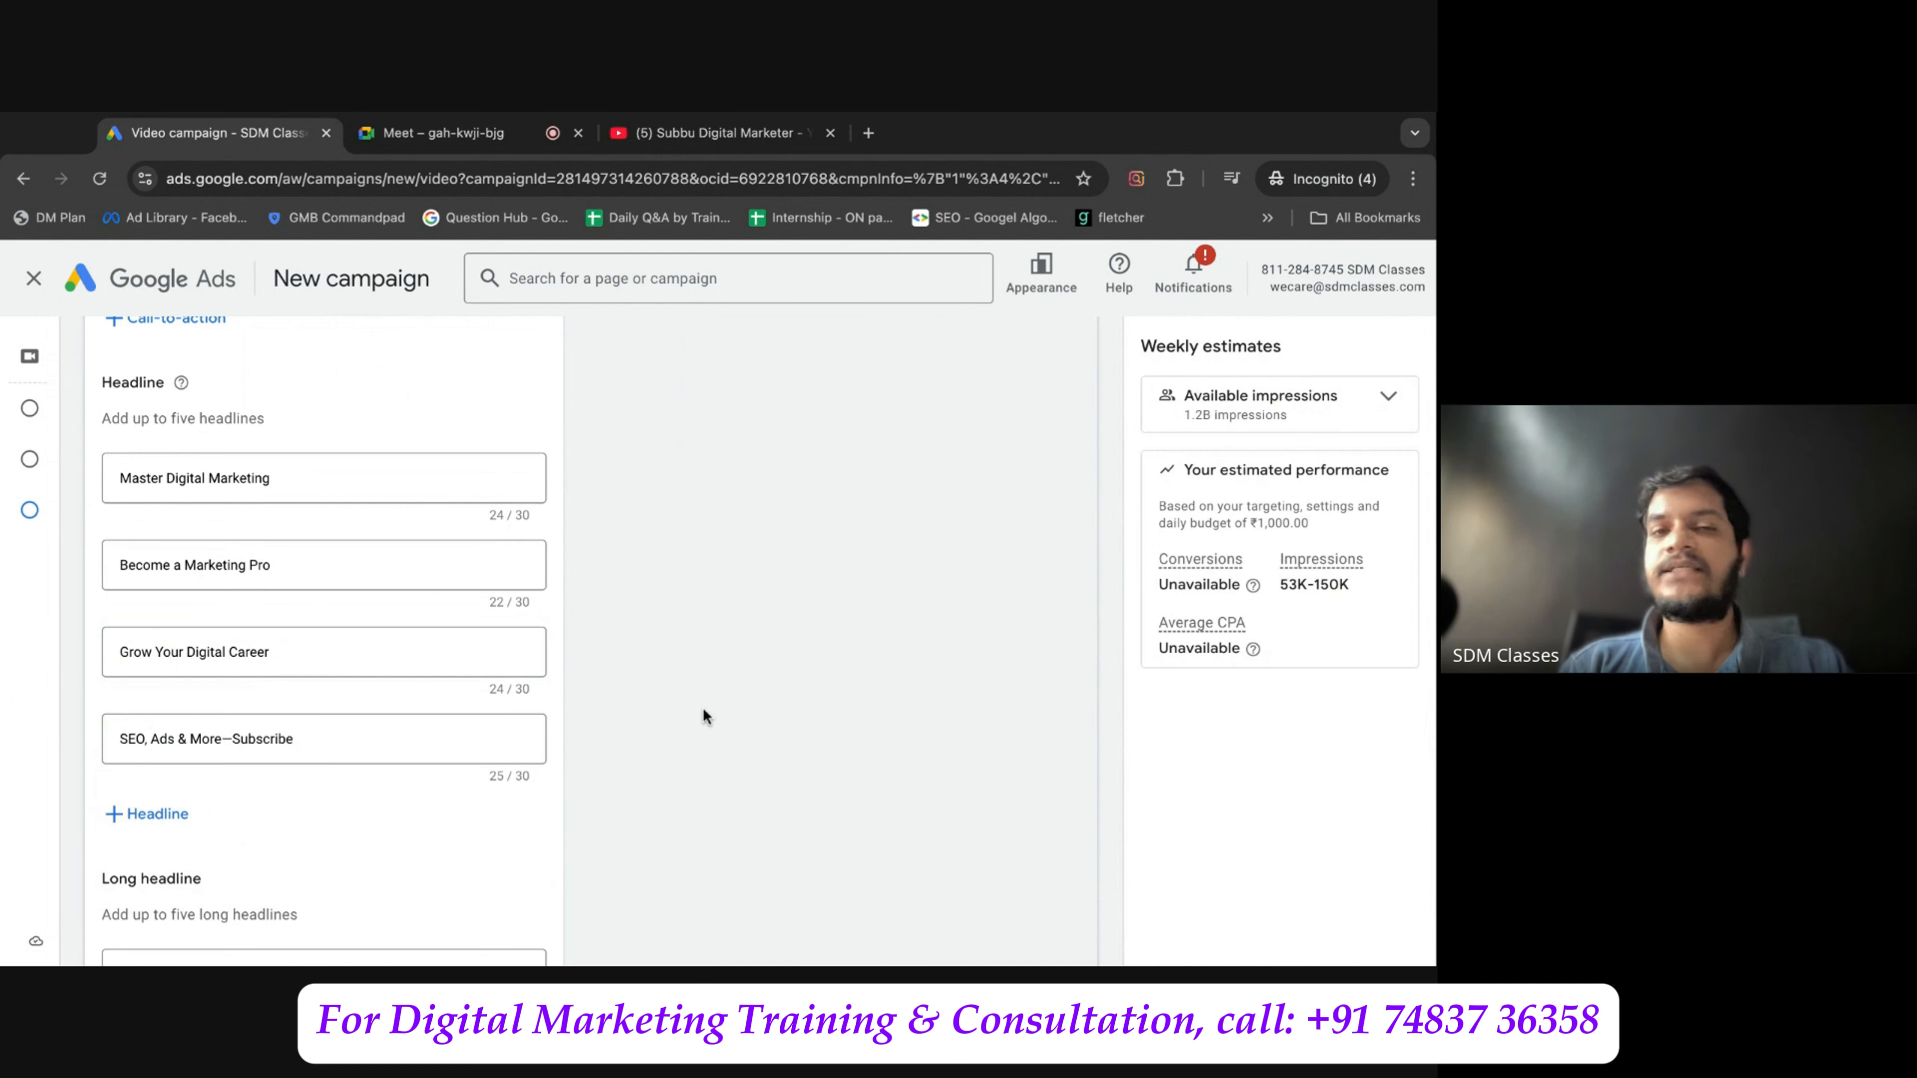
Add "#1 Digital Marketing Guide" as the ad's fifth headline.
{"action": "scroll", "coordinate": [703, 715], "scroll_direction": "down", "scroll_amount": 2}
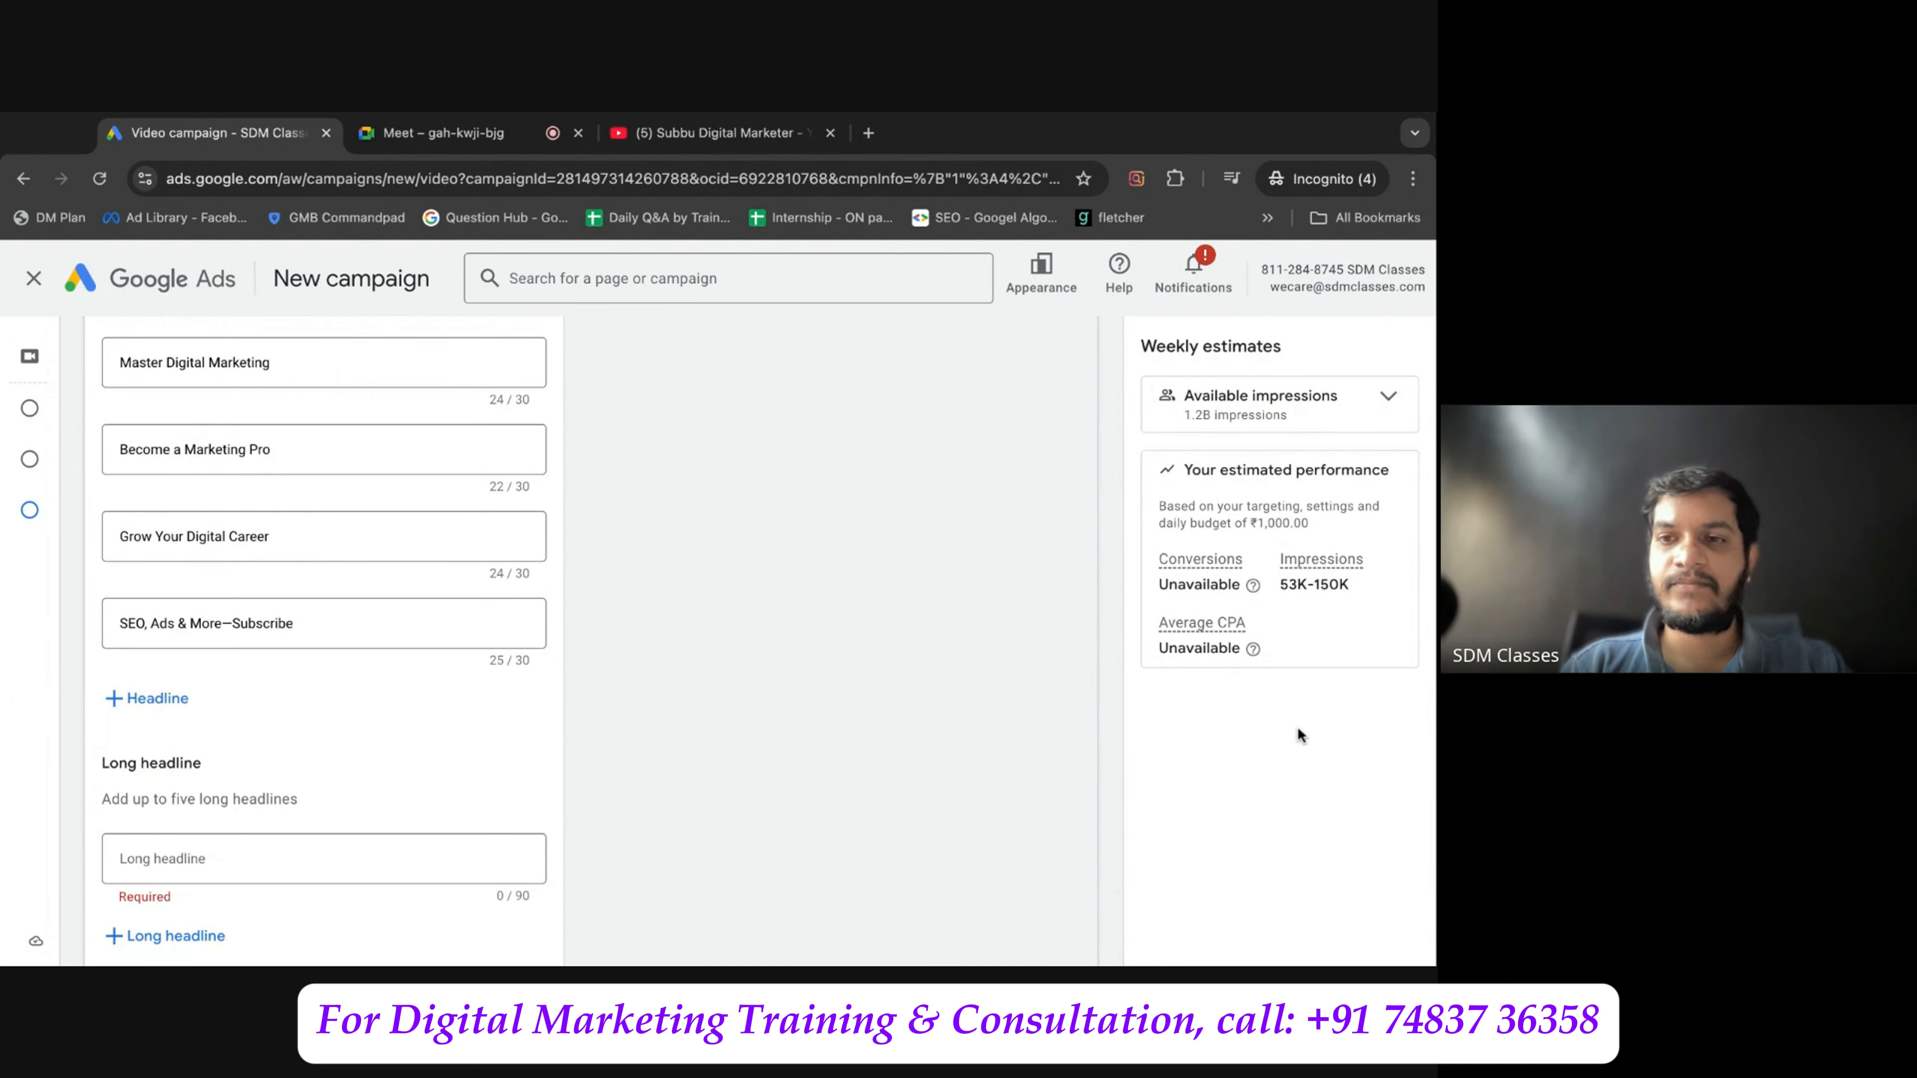
{"action": "key", "text": "super+Tab"}
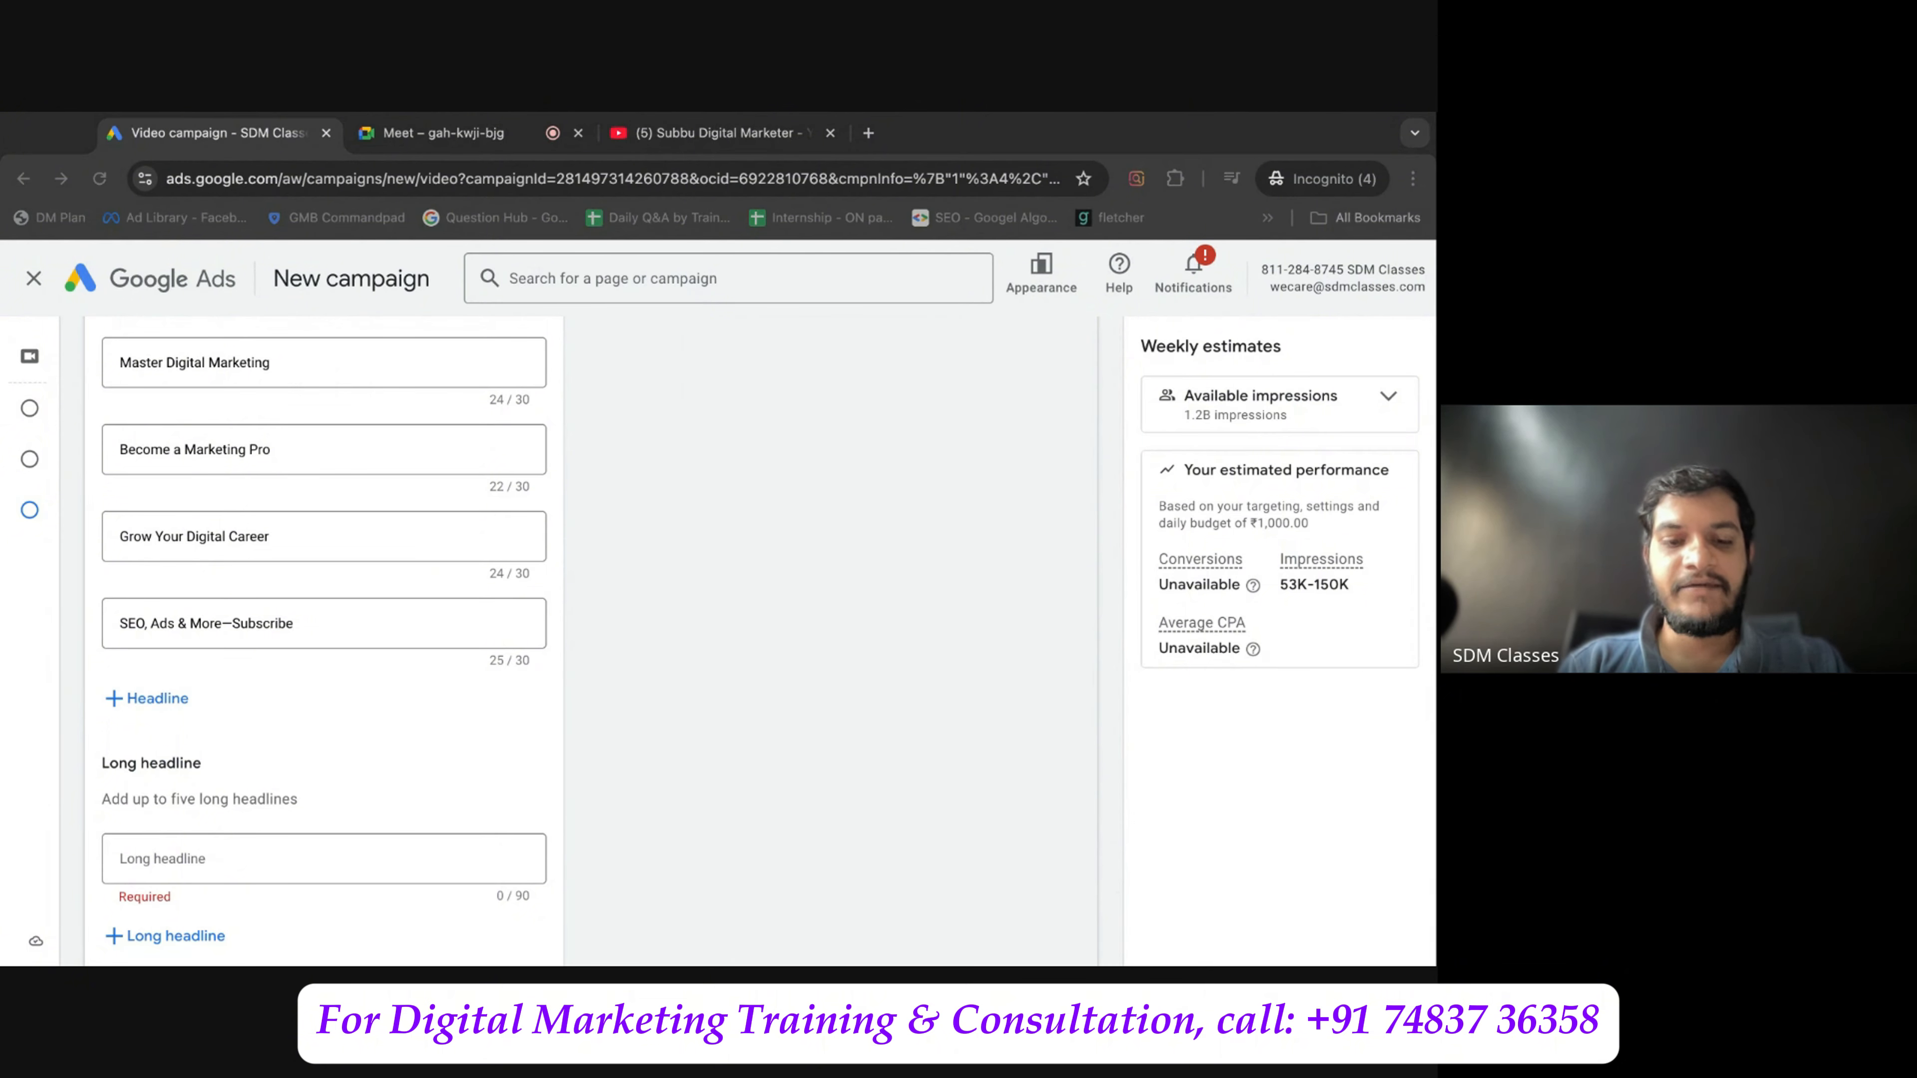
{"action": "left_click", "coordinate": [69, 648]}
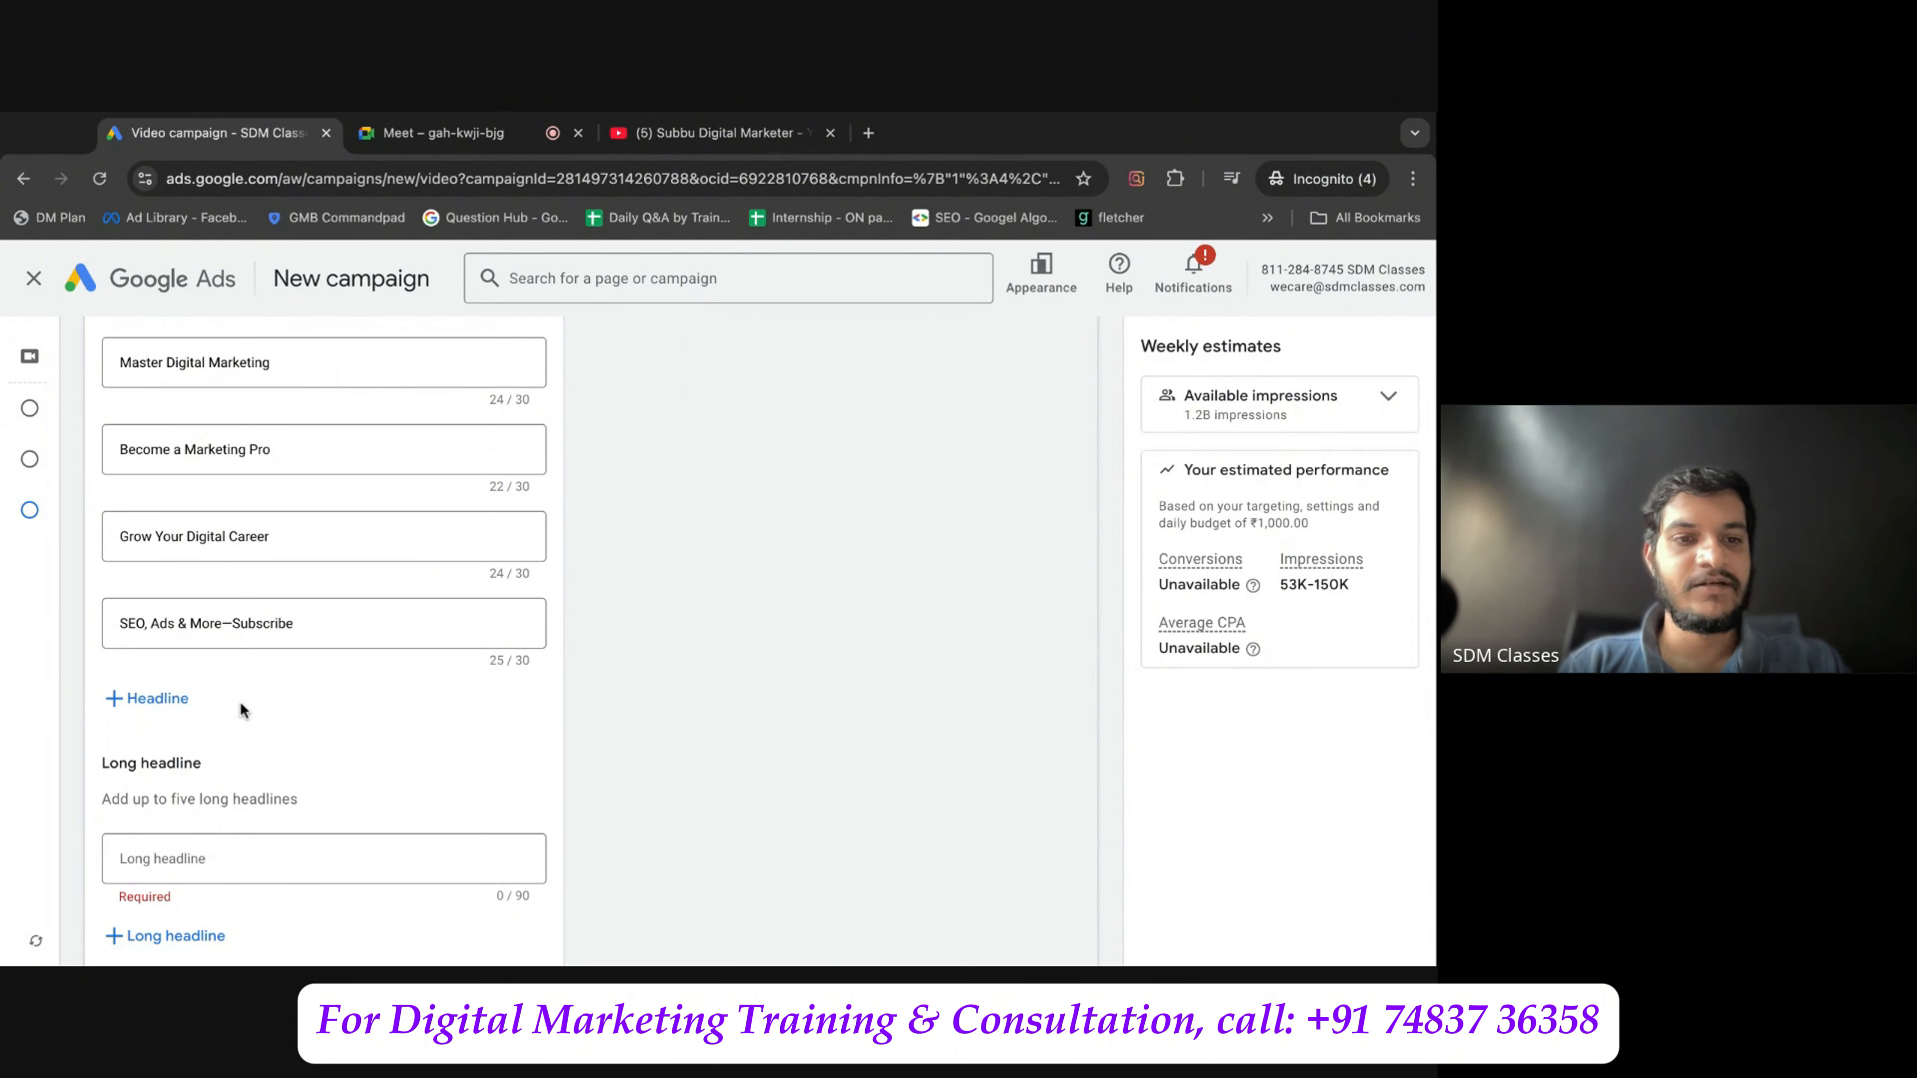
{"action": "left_click", "coordinate": [156, 703]}
{"action": "left_click", "coordinate": [248, 710]}
{"action": "type", "text": "#1 Digital Marketing Guide"}
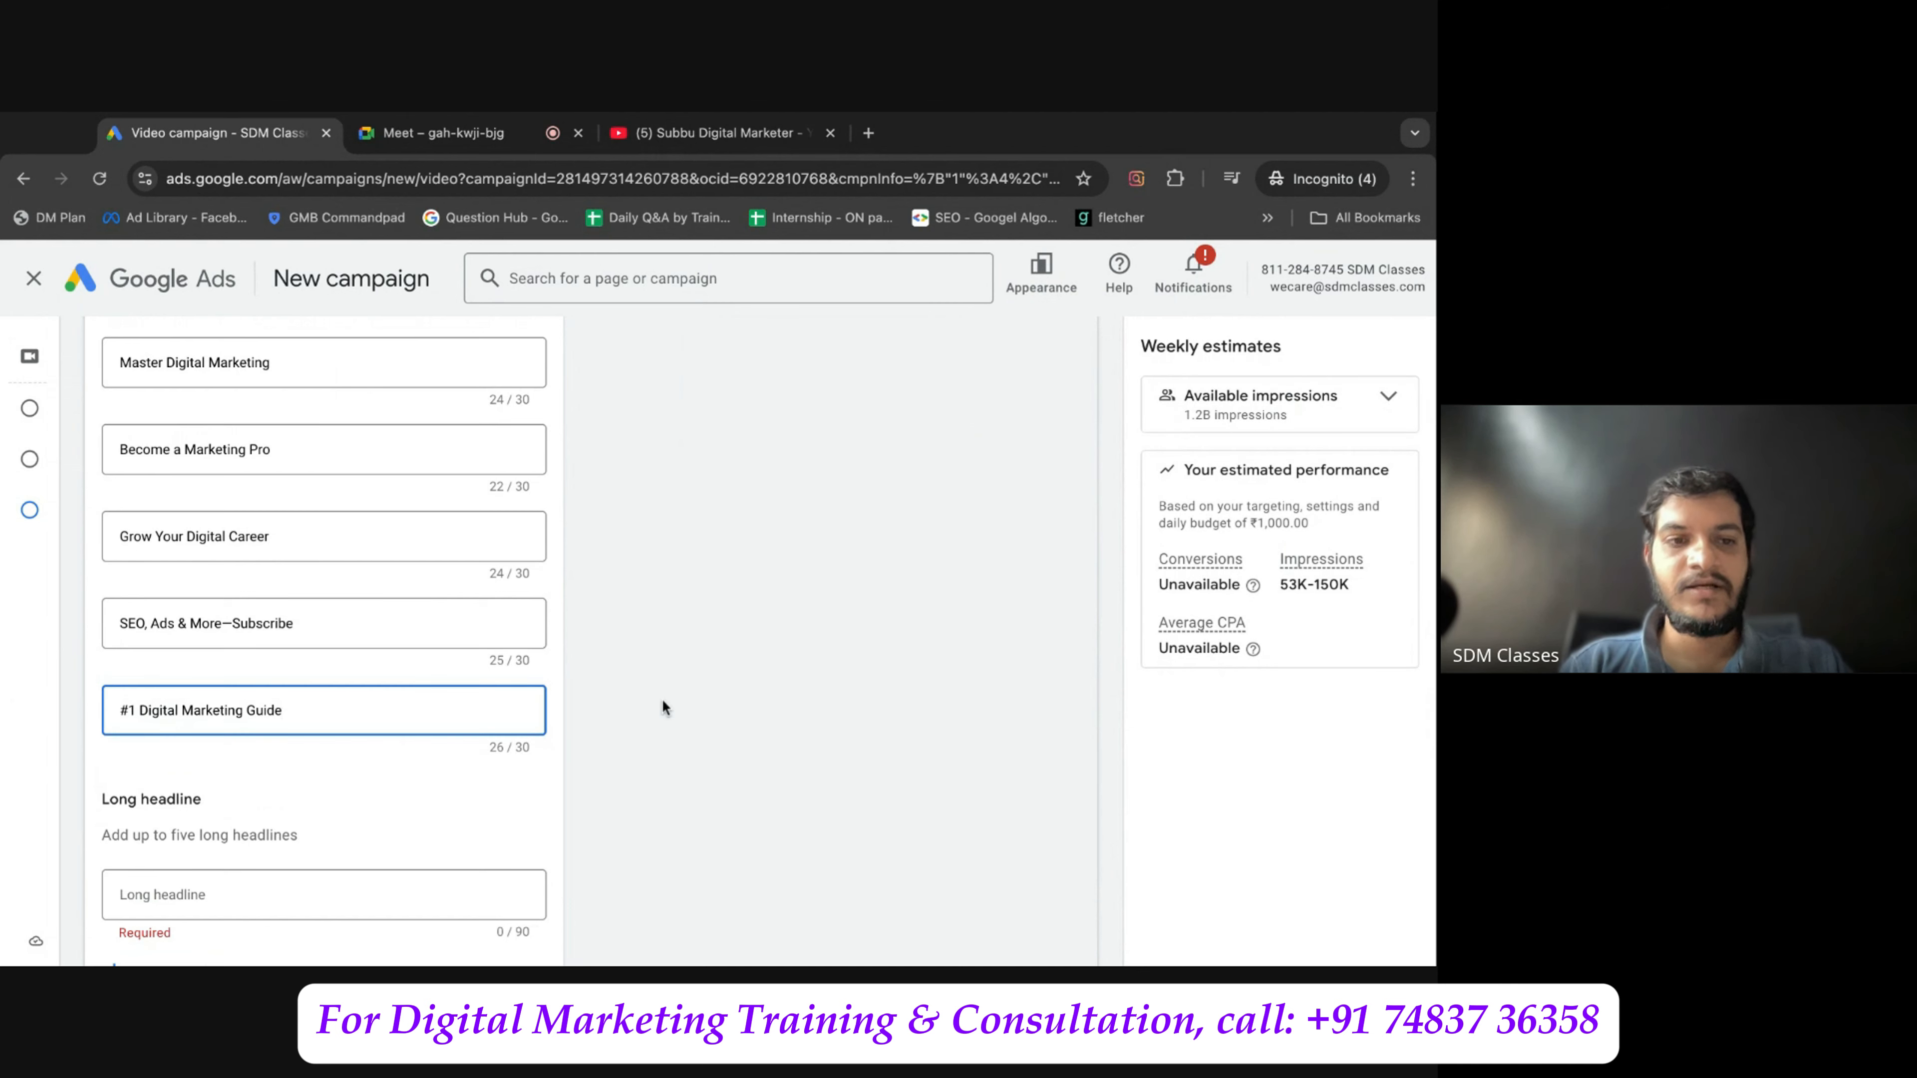
{"action": "left_click", "coordinate": [662, 698]}
Add a second long headline field and set the first to "Learn SEO, Google Ads, Social Media & More. Subscribe for free expert tips".
{"action": "scroll", "coordinate": [662, 698], "scroll_direction": "down", "scroll_amount": 4}
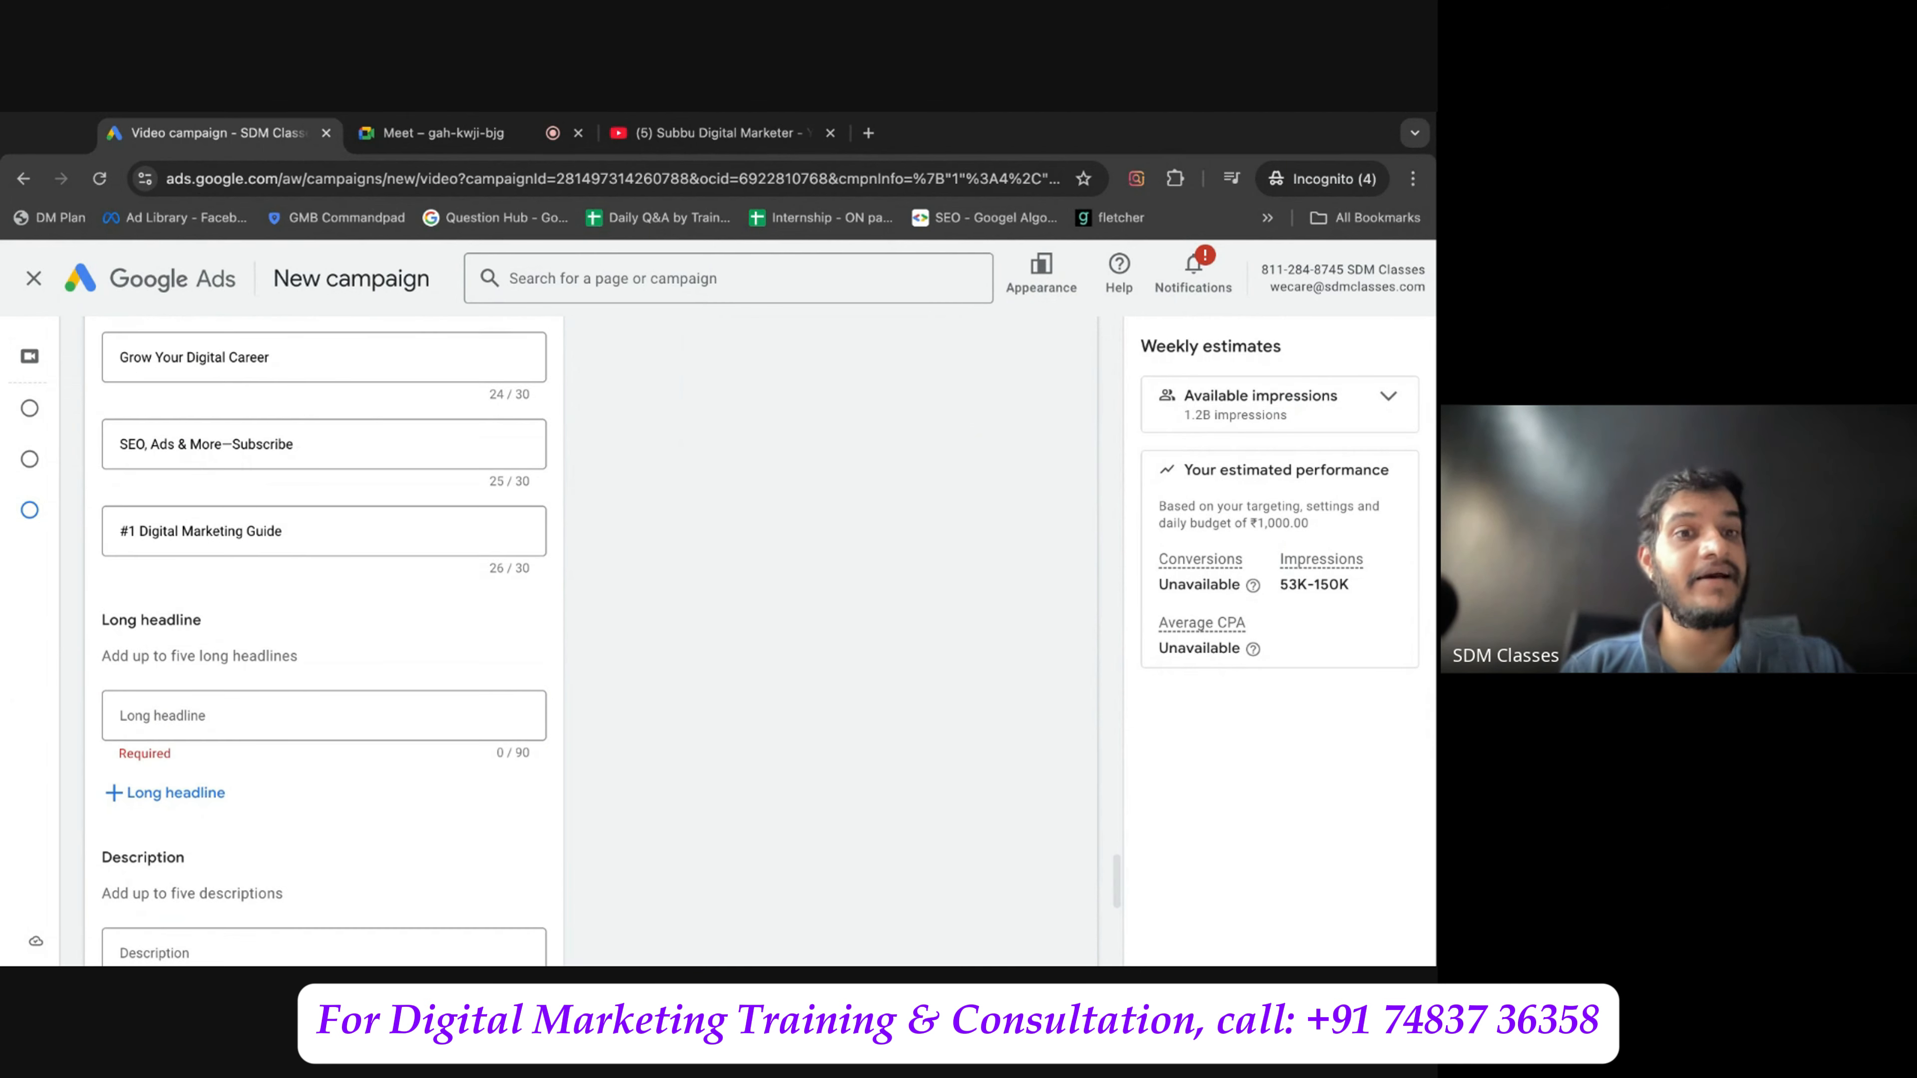
{"action": "scroll", "coordinate": [693, 664], "scroll_direction": "down", "scroll_amount": 1}
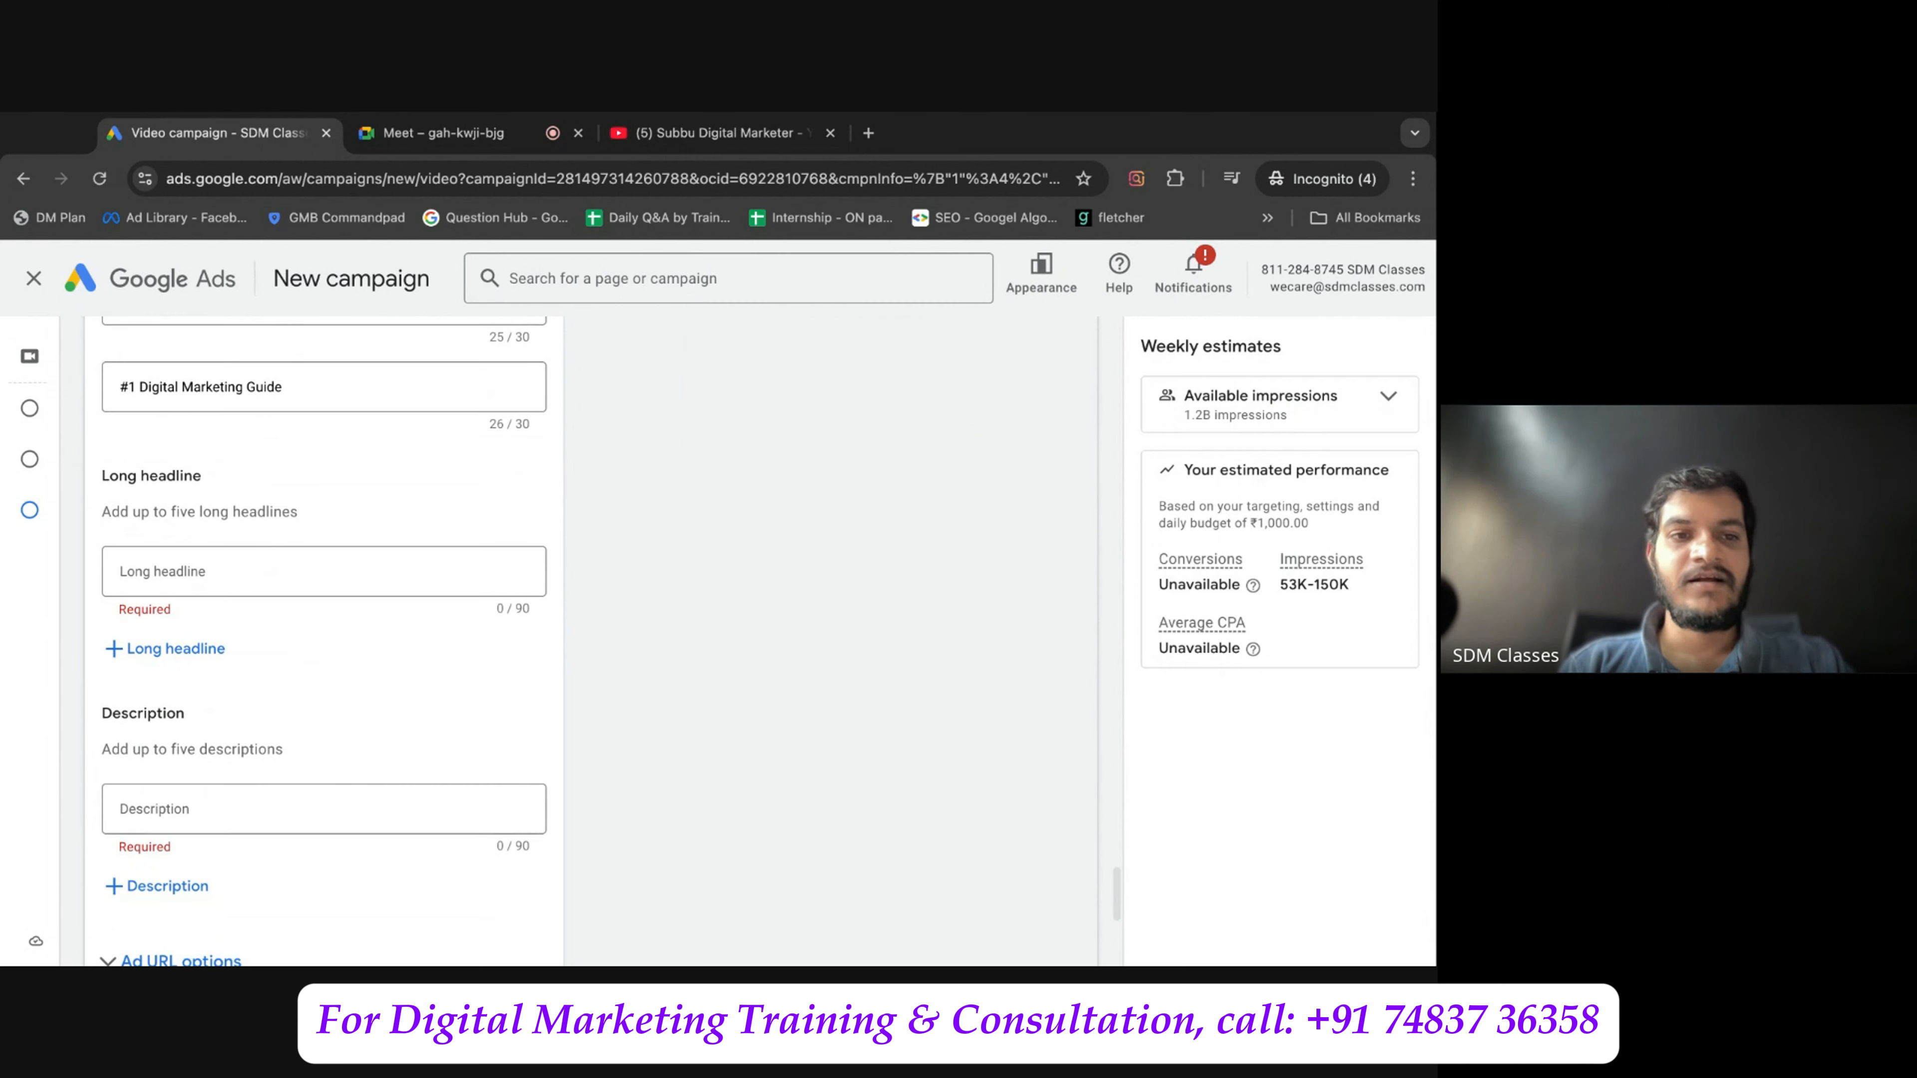
{"action": "key", "text": "super+Tab"}
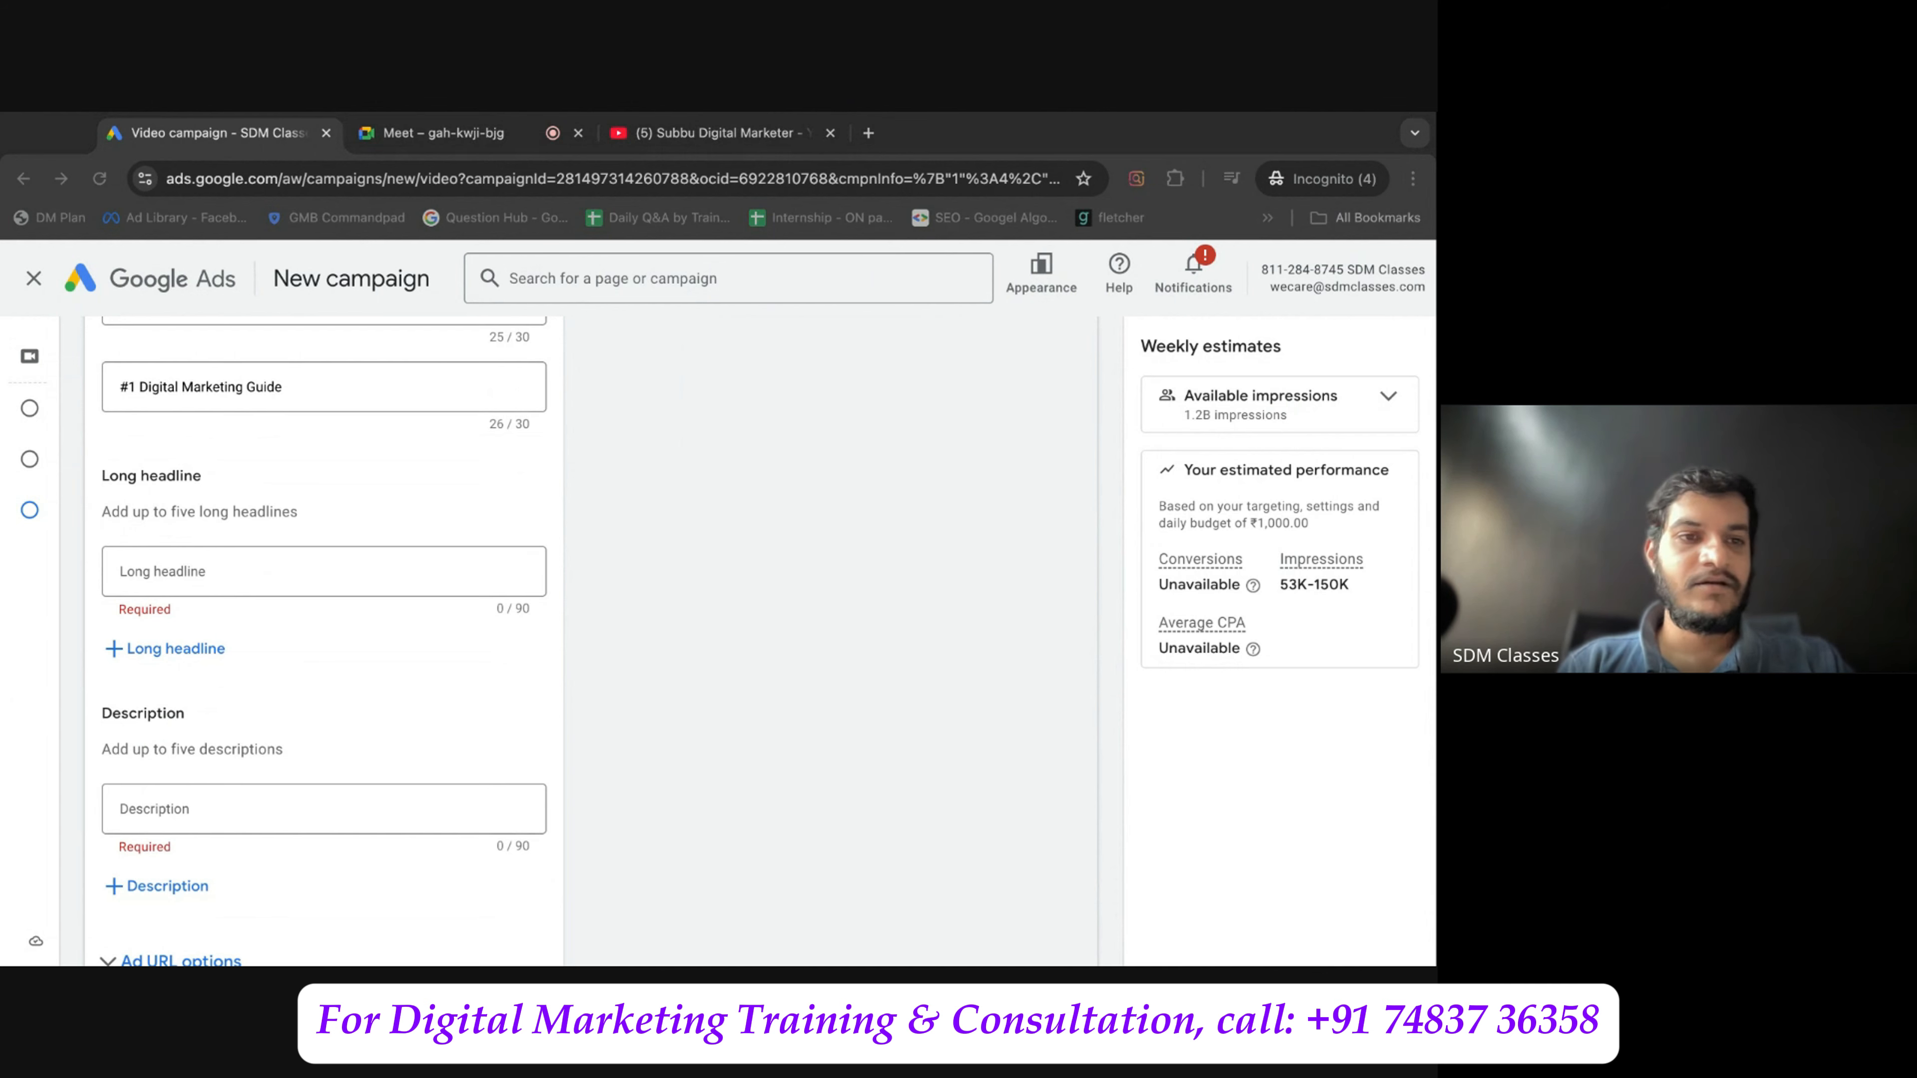
{"action": "key", "text": "super+Tab"}
{"action": "left_click", "coordinate": [192, 651]}
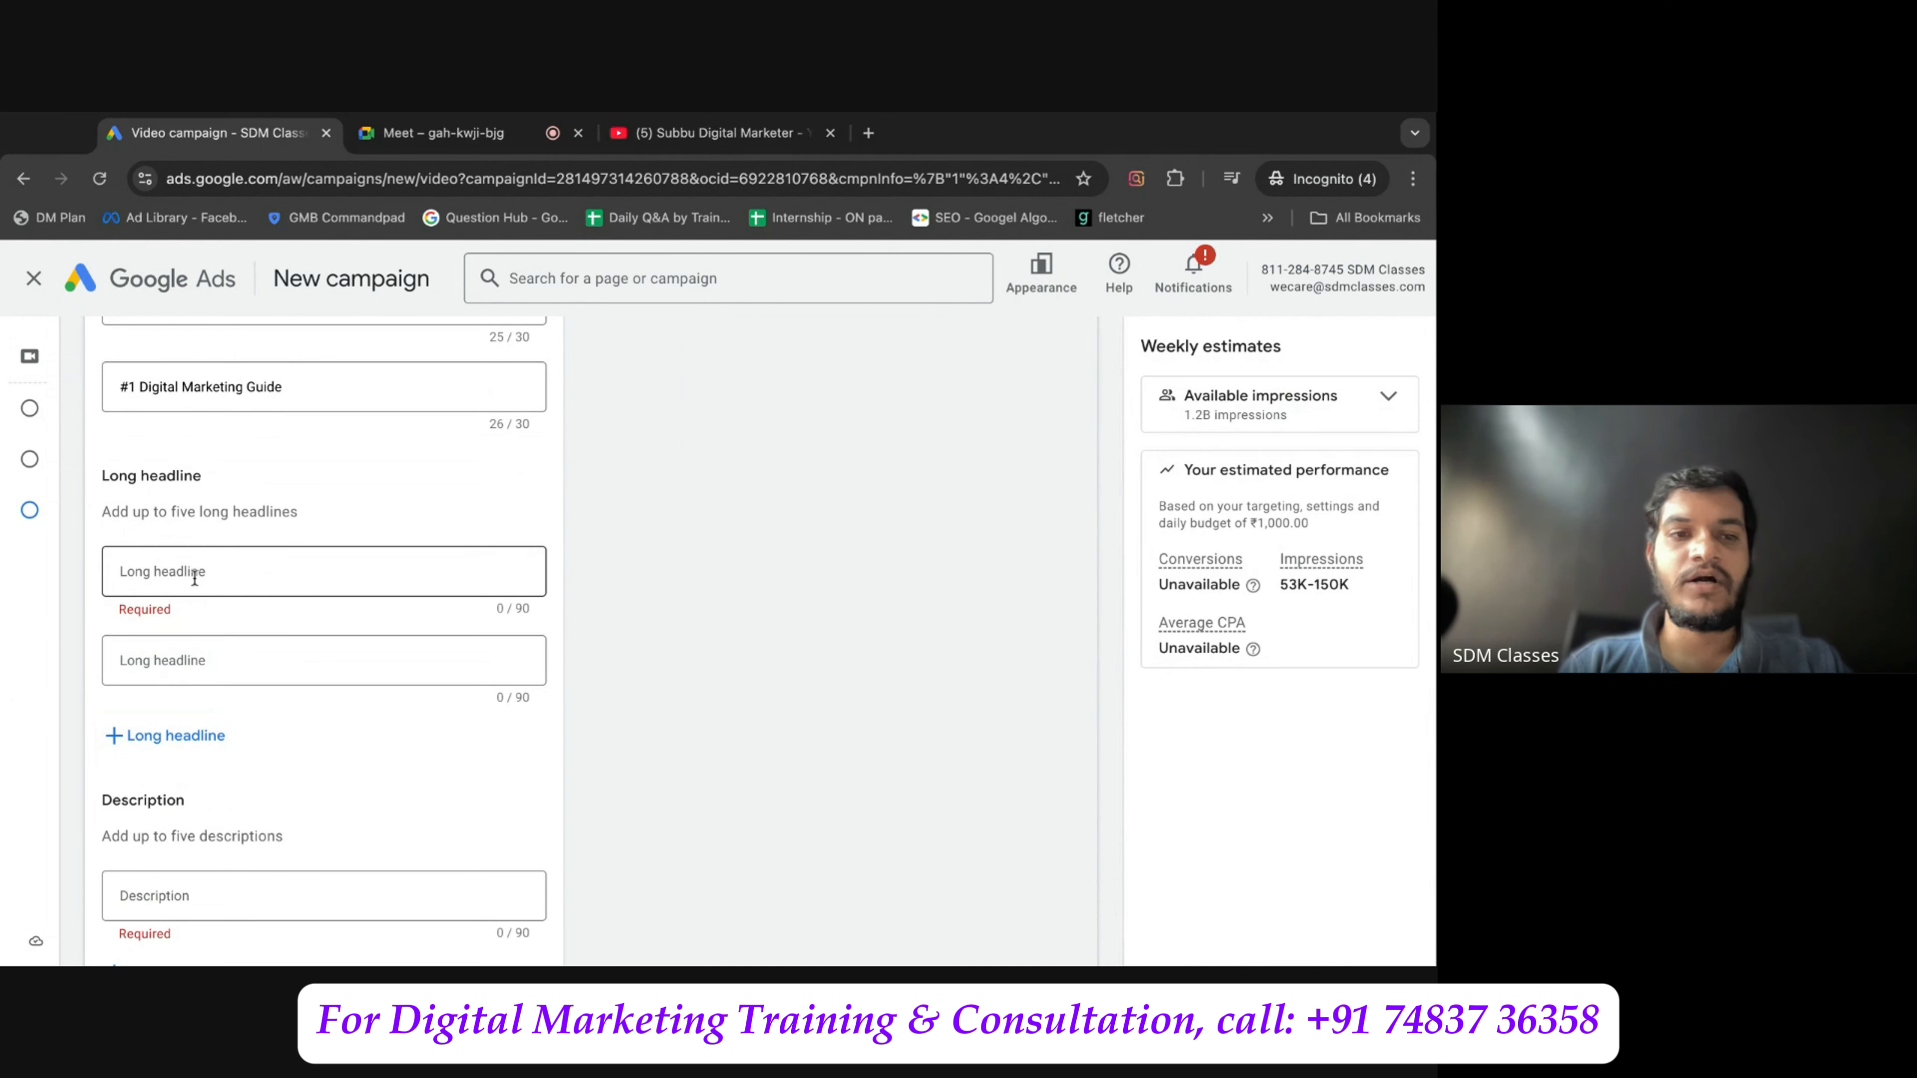
{"action": "left_click", "coordinate": [195, 574]}
{"action": "type", "text": "Learn SEO, Google Ads, Social Media & More. Subscribe for free expert tips"}
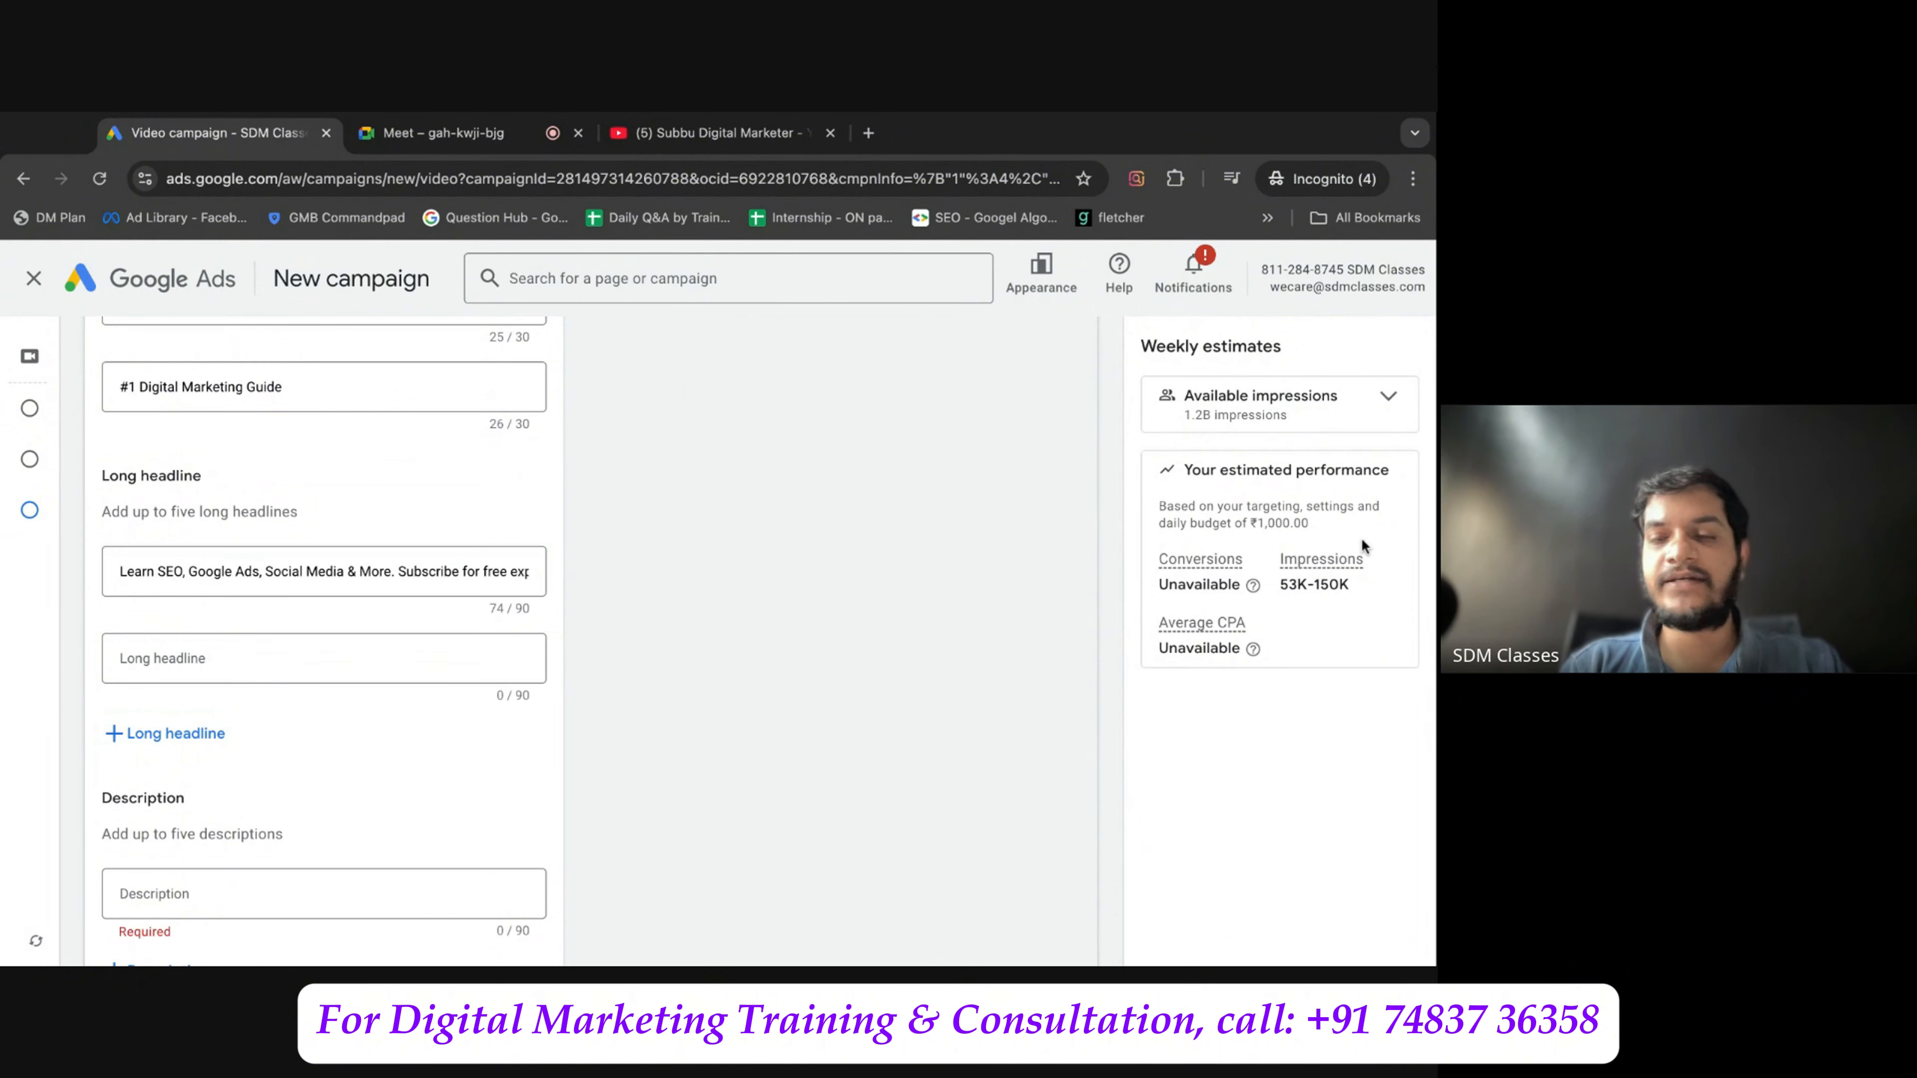
Set the second long headline to "Master digital marketing with real-world strategies. Subscribe now".
{"action": "key", "text": "super+Tab"}
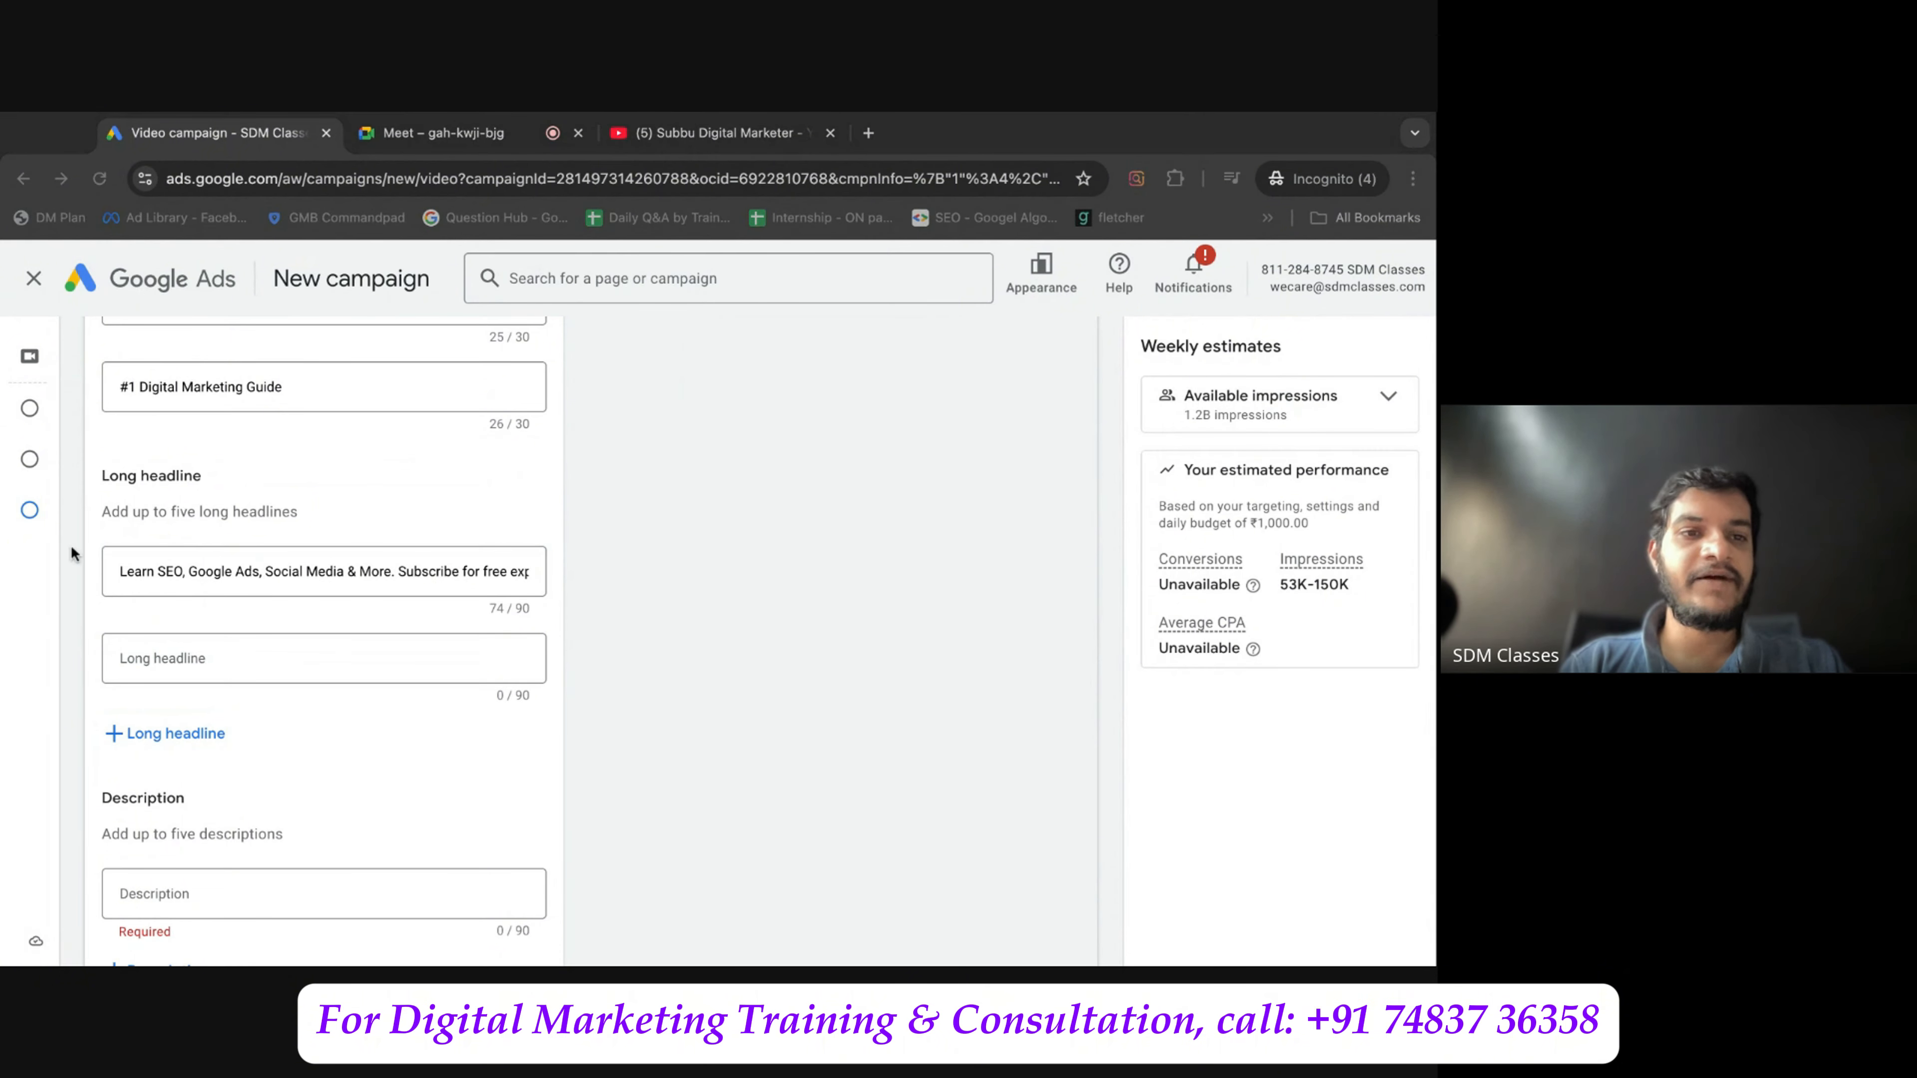
{"action": "key", "text": "super+Tab"}
{"action": "left_click", "coordinate": [315, 659]}
{"action": "type", "text": "Master digital marketing with real-world strategies. Subscribe now"}
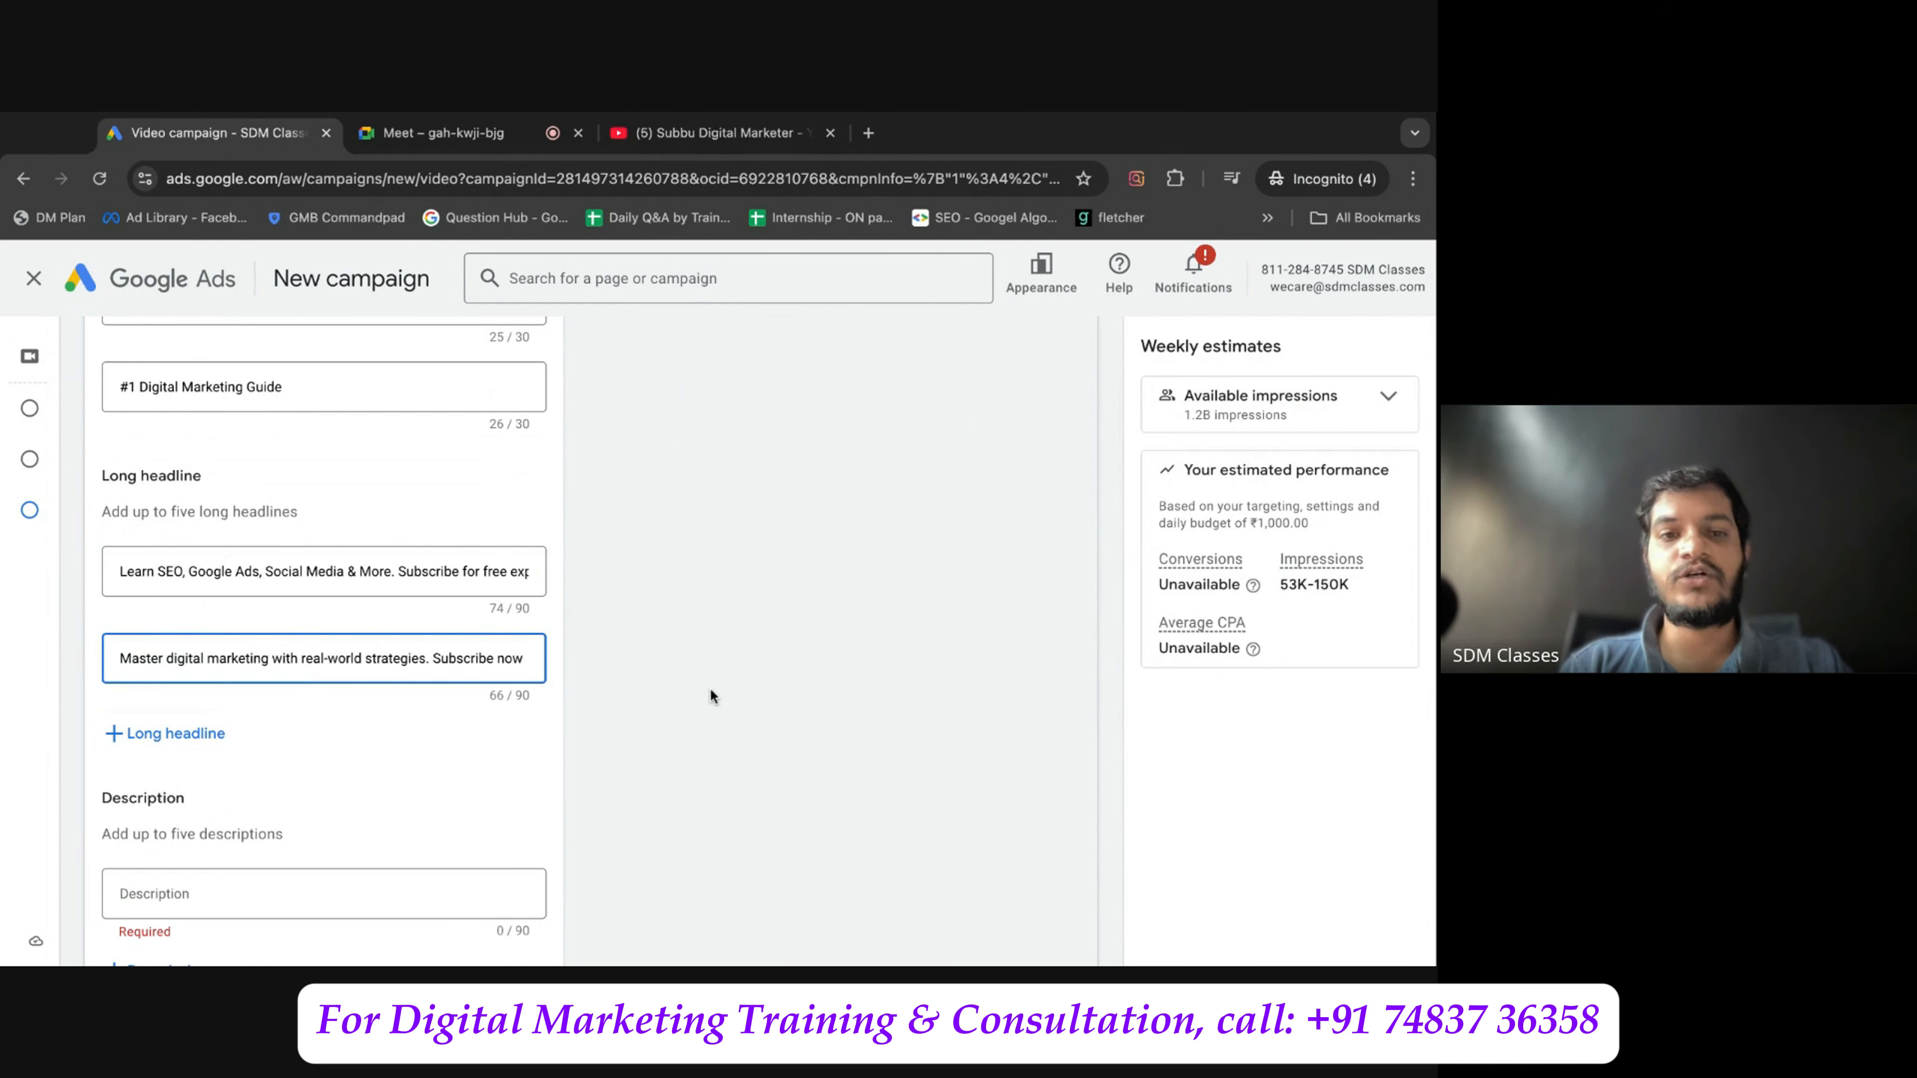
{"action": "left_click", "coordinate": [711, 688]}
Add a third long headline reading "Join thousands learning PPC, SEO, & Social Media Ads. New videos weekly".
{"action": "key", "text": "super+Tab"}
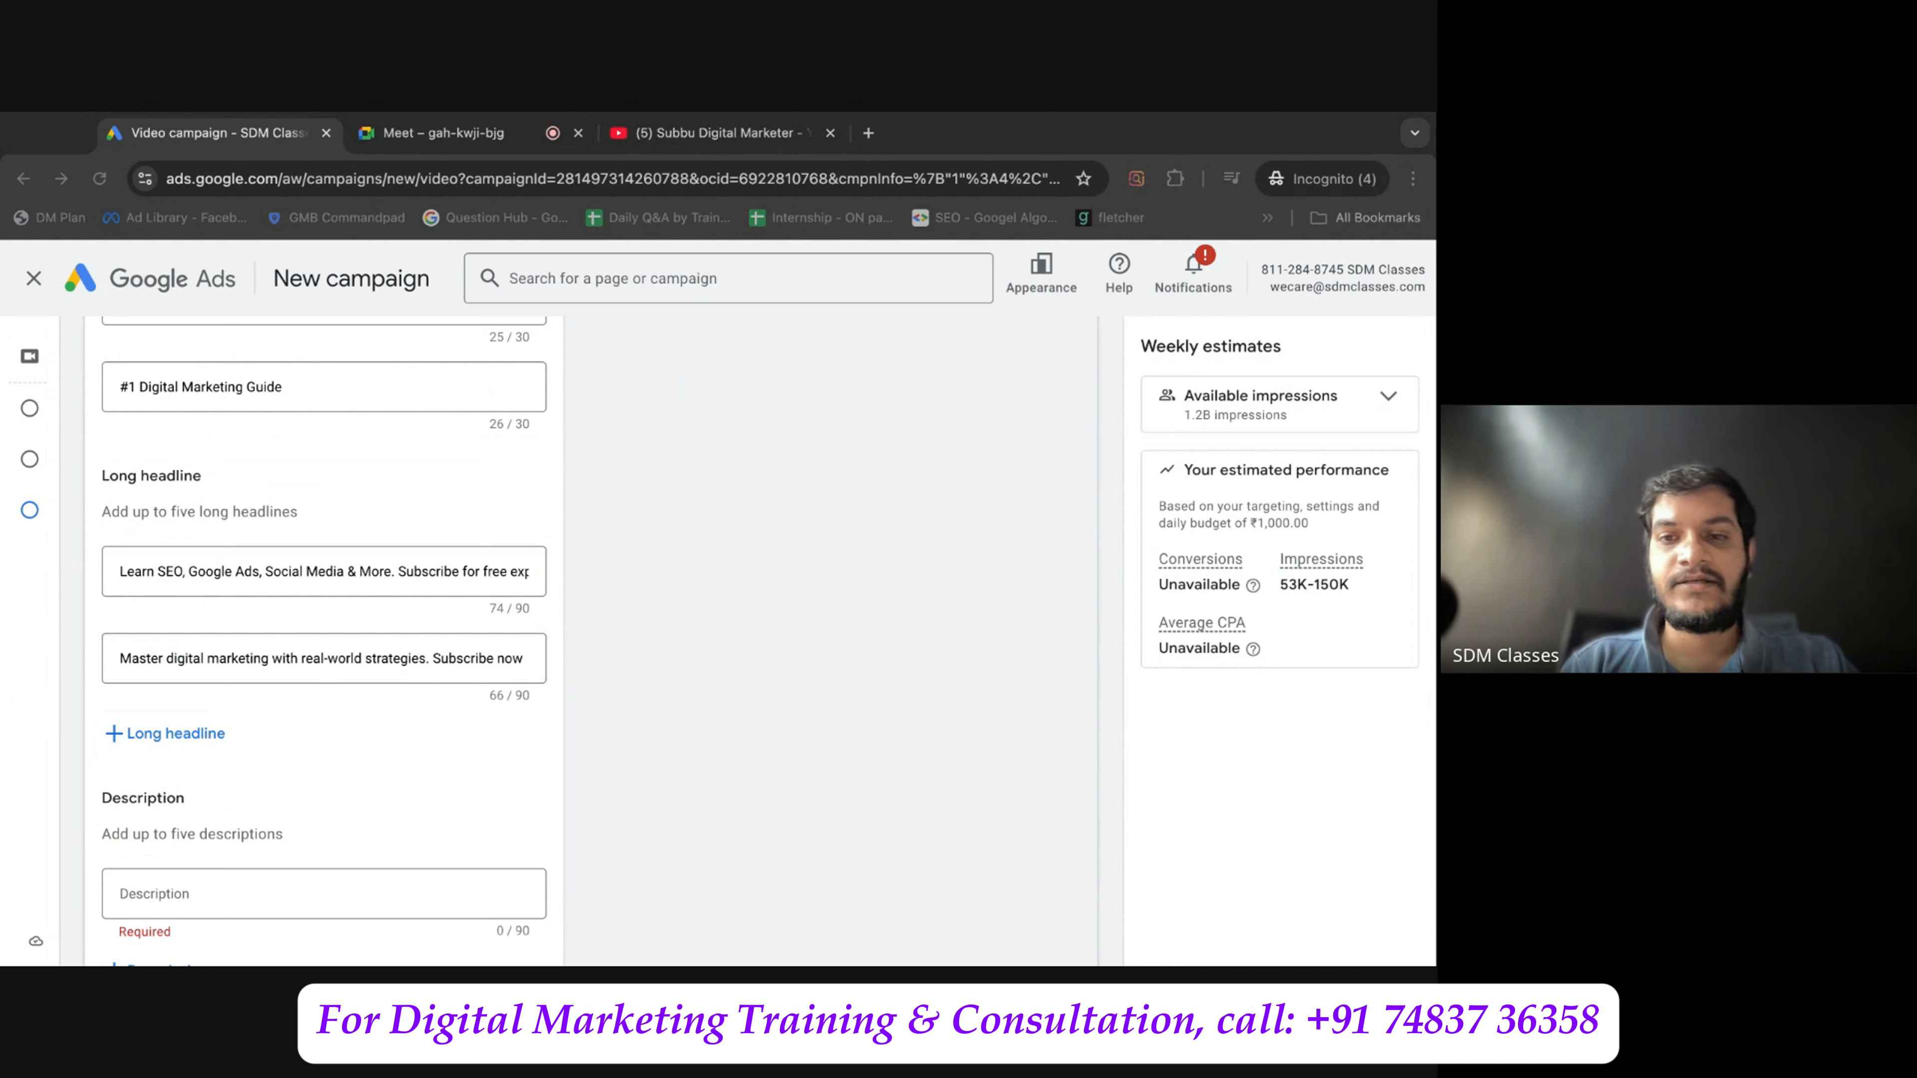
{"action": "left_click", "coordinate": [55, 639]}
{"action": "left_click", "coordinate": [162, 738]}
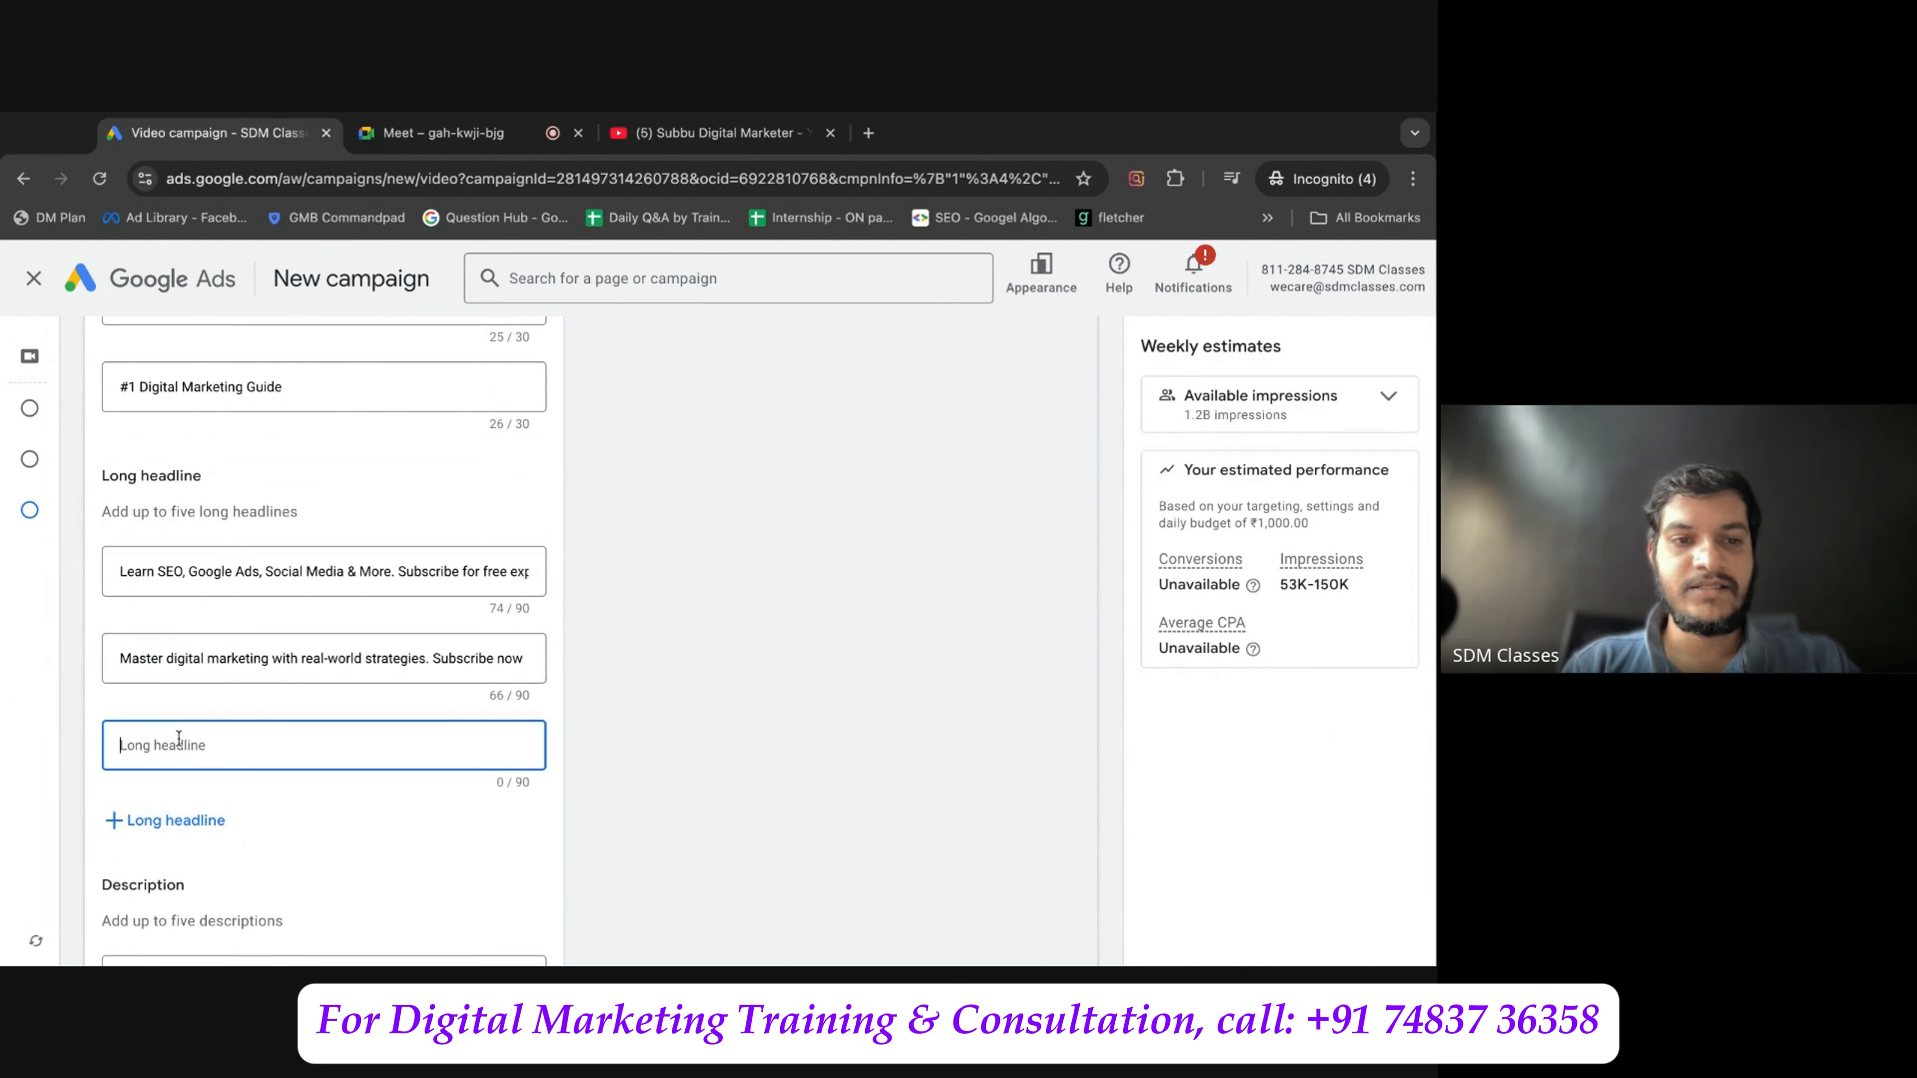
{"action": "type", "text": "Join thousands learning PPC, SEO, & Social Media Ads. New videos weekly"}
{"action": "left_click", "coordinate": [579, 744]}
Add a fourth long headline by pasting the copied text that starts "Want to scale your business with digital marketing? Subscribe for".
{"action": "scroll", "coordinate": [580, 744], "scroll_direction": "down", "scroll_amount": 1}
{"action": "scroll", "coordinate": [579, 738], "scroll_direction": "down", "scroll_amount": 1}
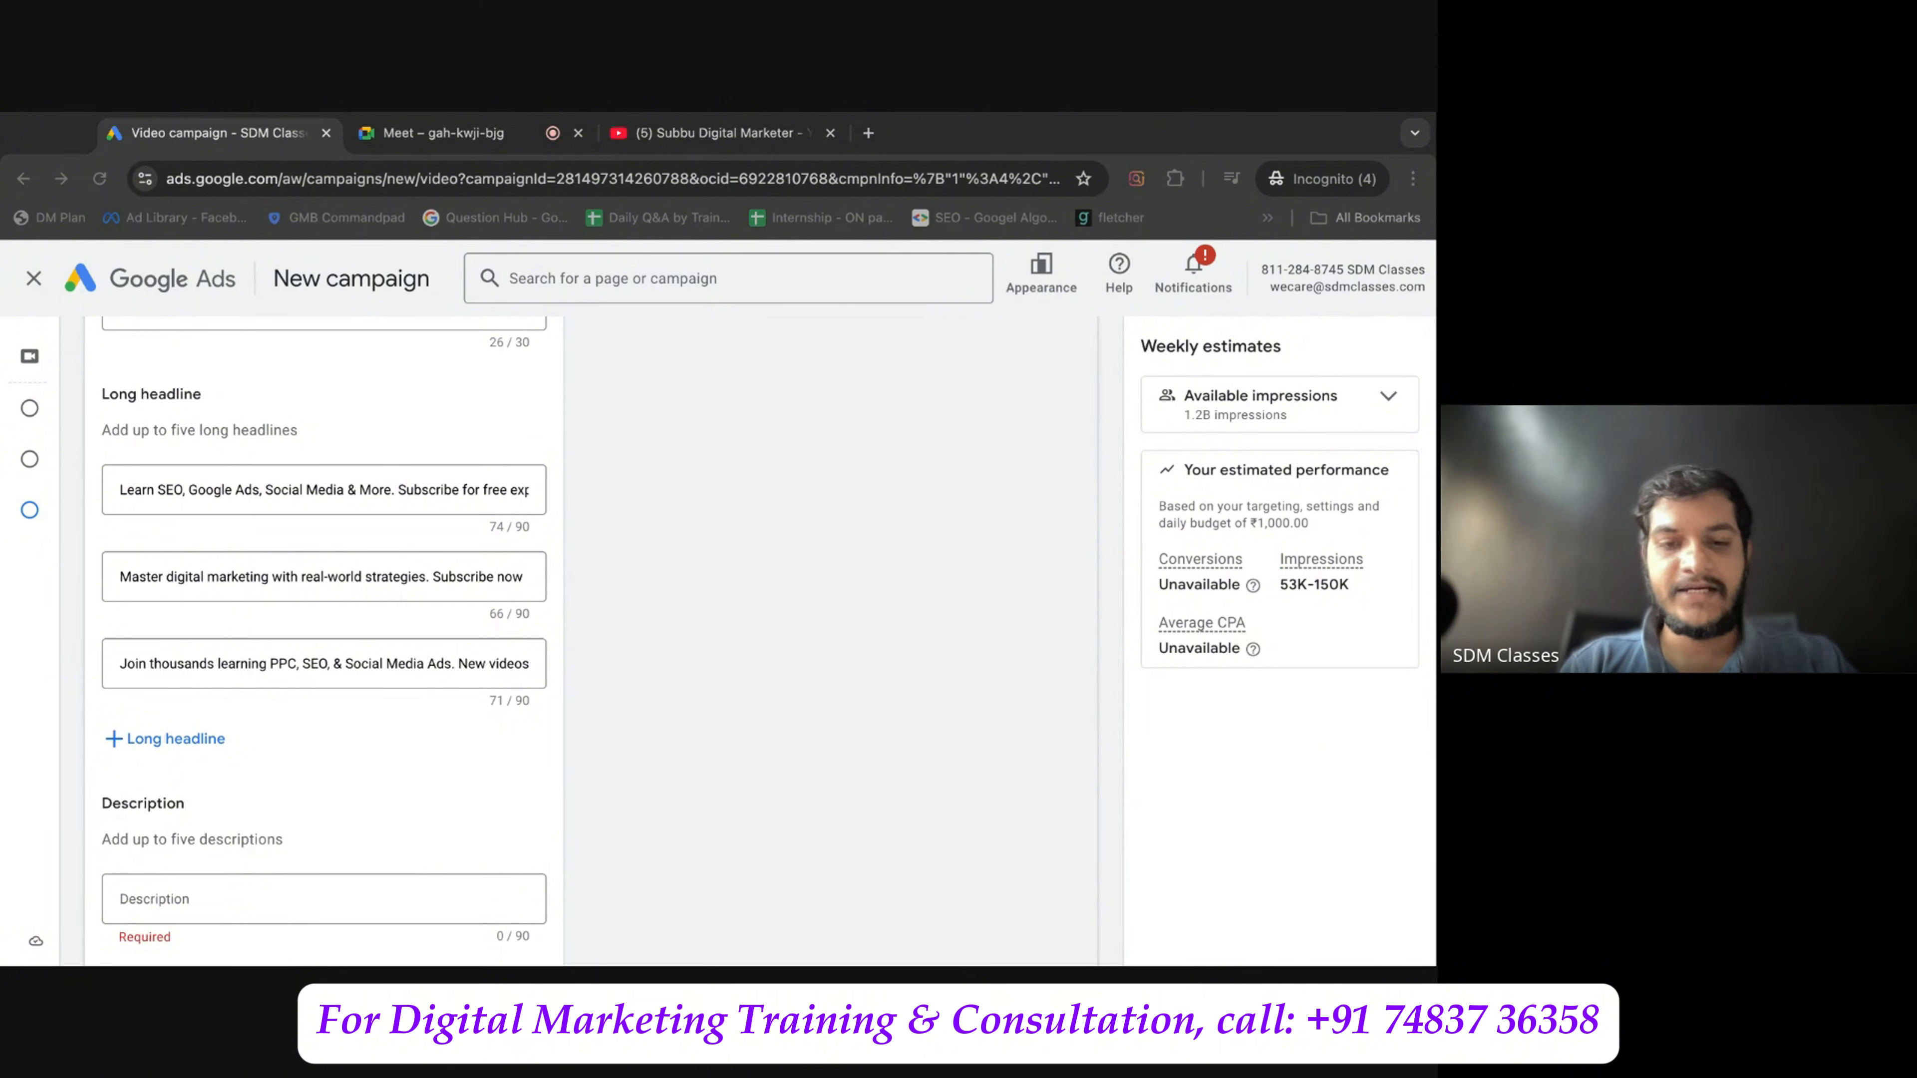
{"action": "left_click", "coordinate": [144, 738]}
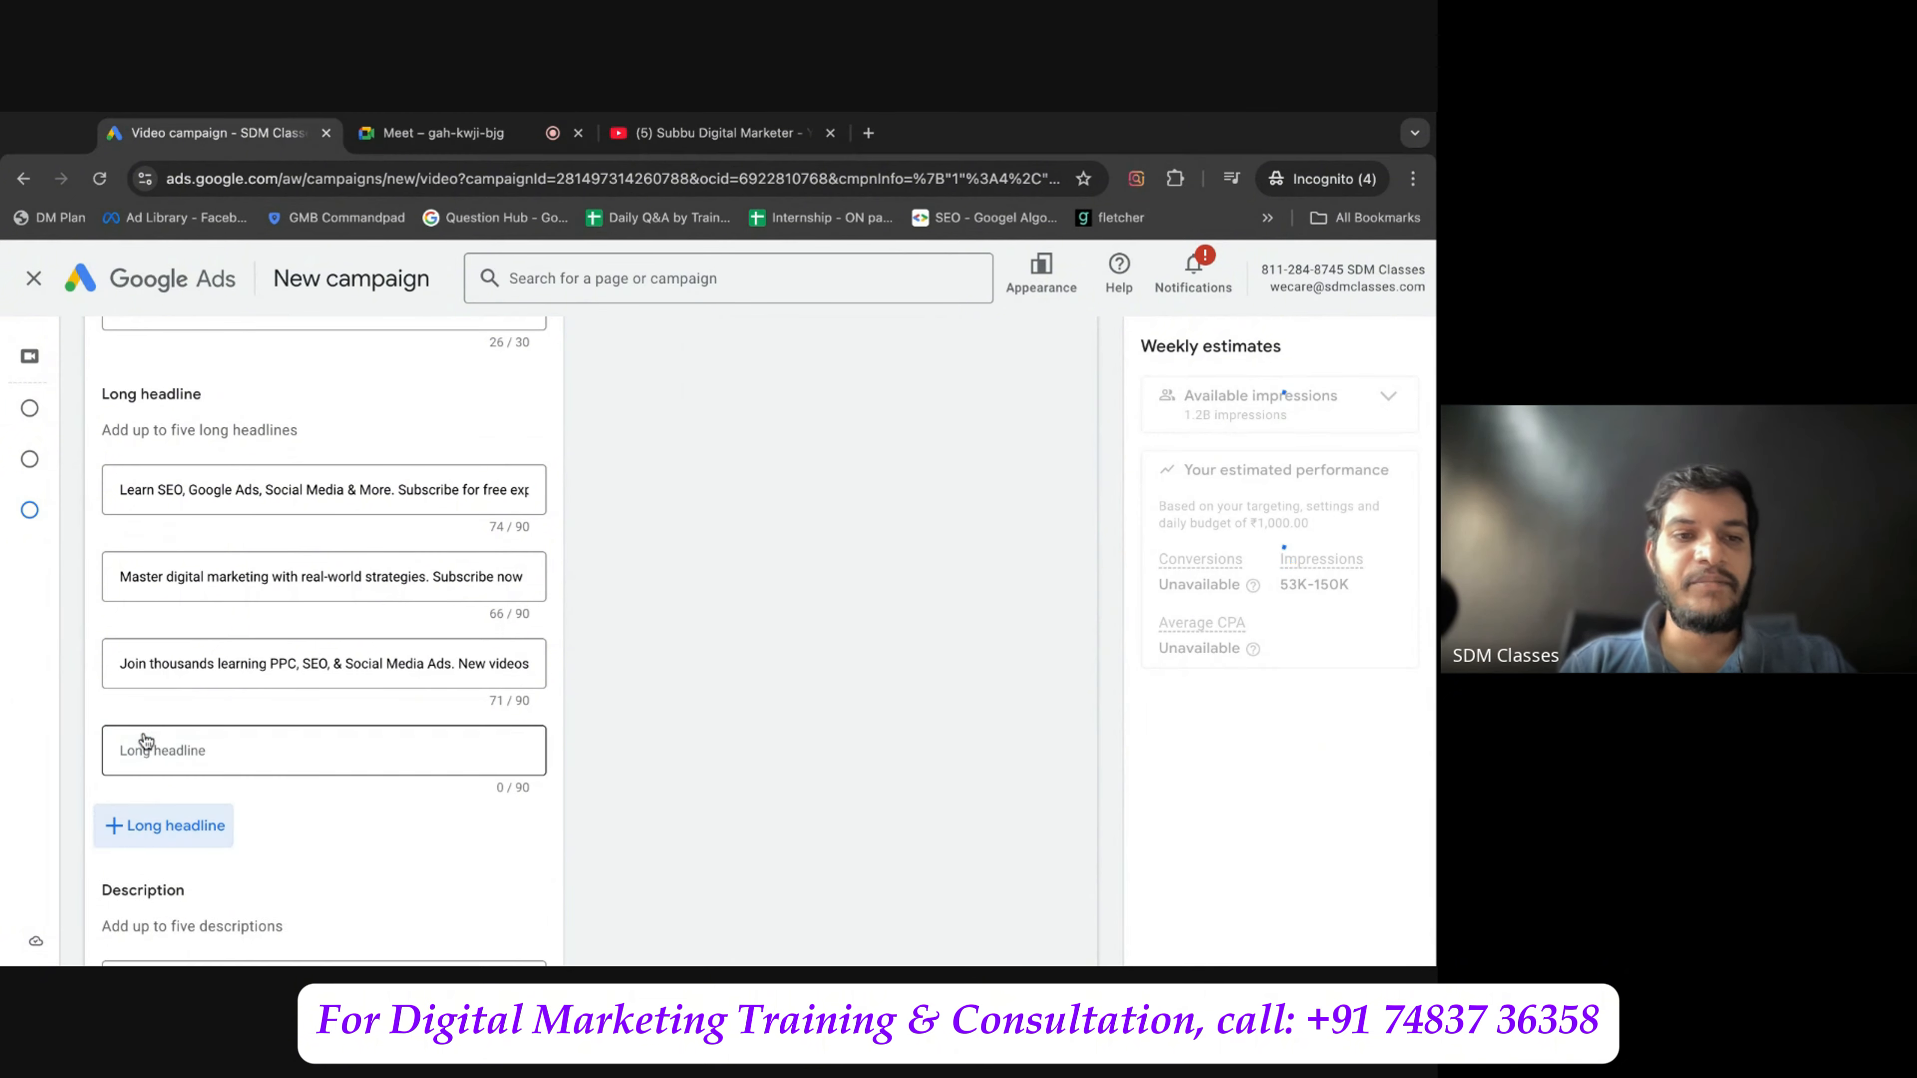
{"action": "key", "text": "ctrl+v"}
{"action": "left_click", "coordinate": [660, 744]}
Add a fifth long headline reading "Stay ahead in marketing! Get insider tips on SEO, Ads & social media growth!".
{"action": "scroll", "coordinate": [660, 744], "scroll_direction": "down", "scroll_amount": 2}
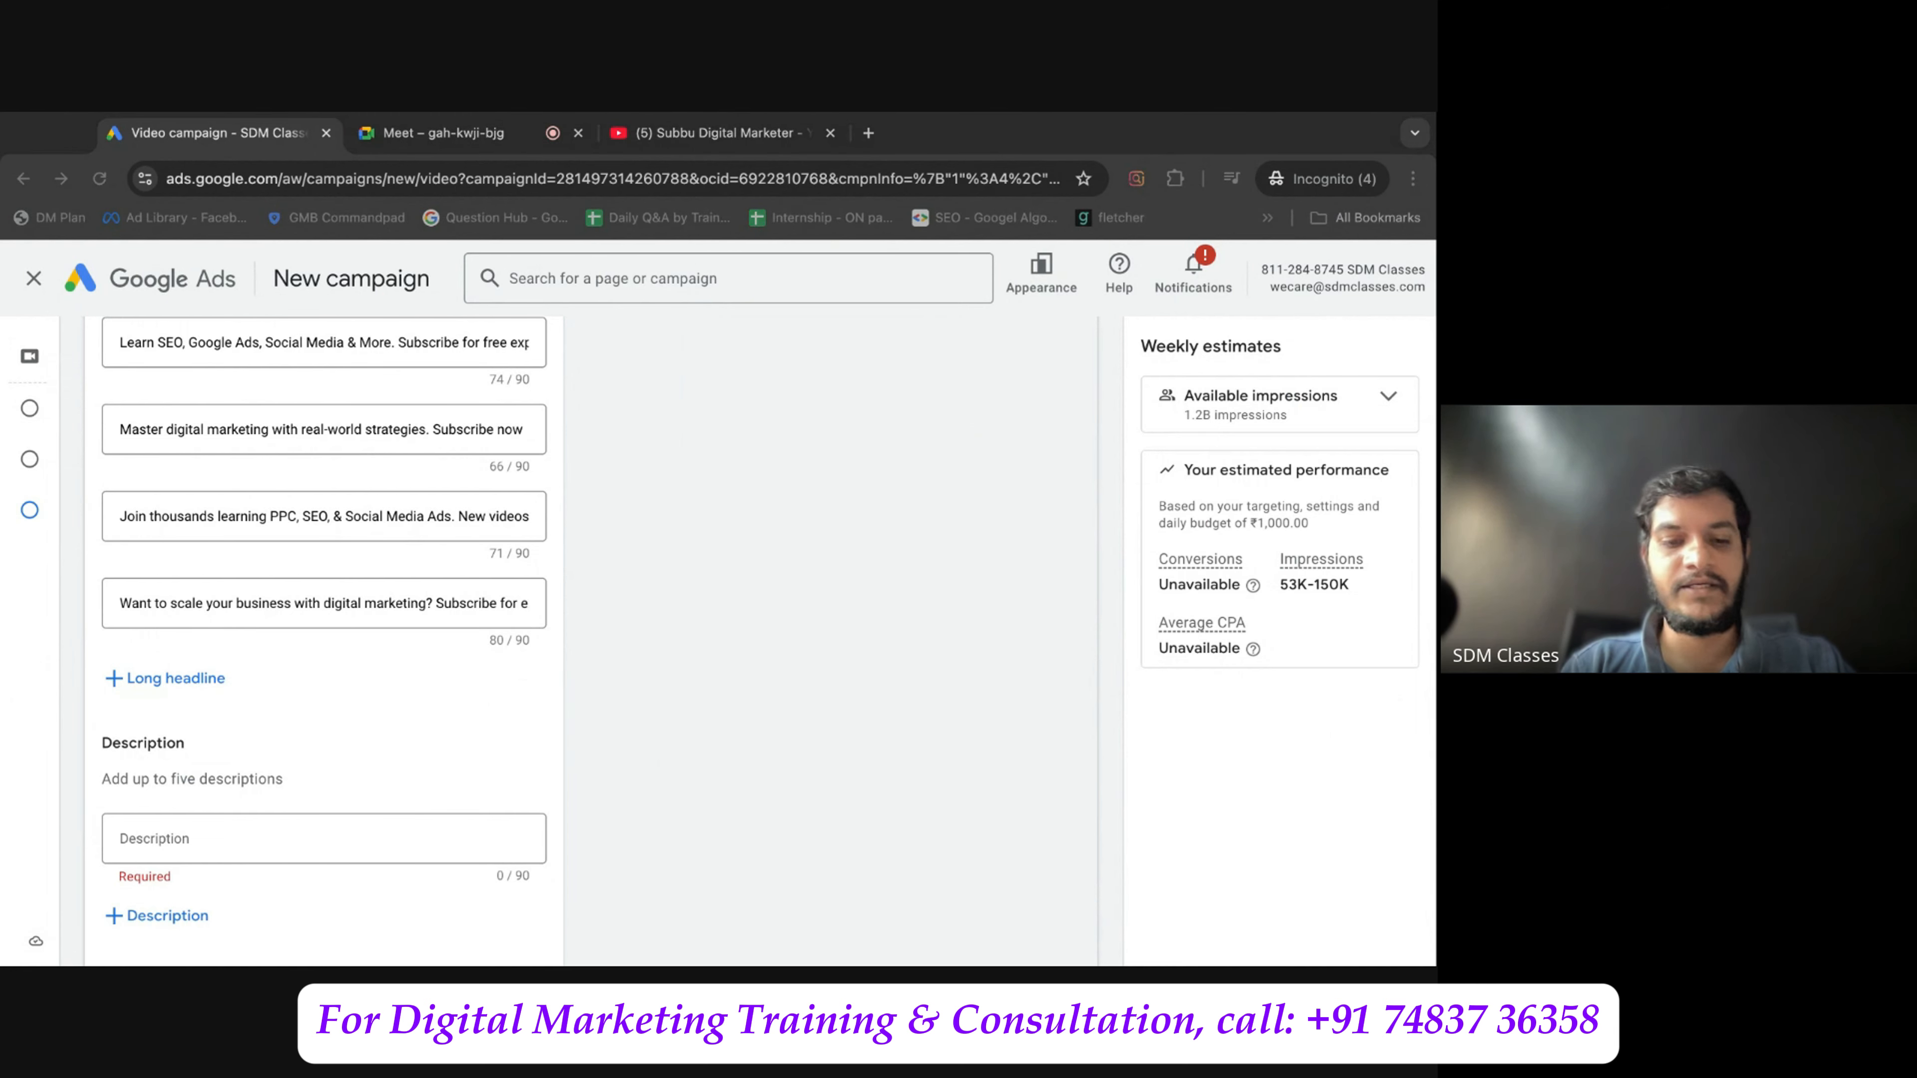
{"action": "left_click", "coordinate": [176, 683]}
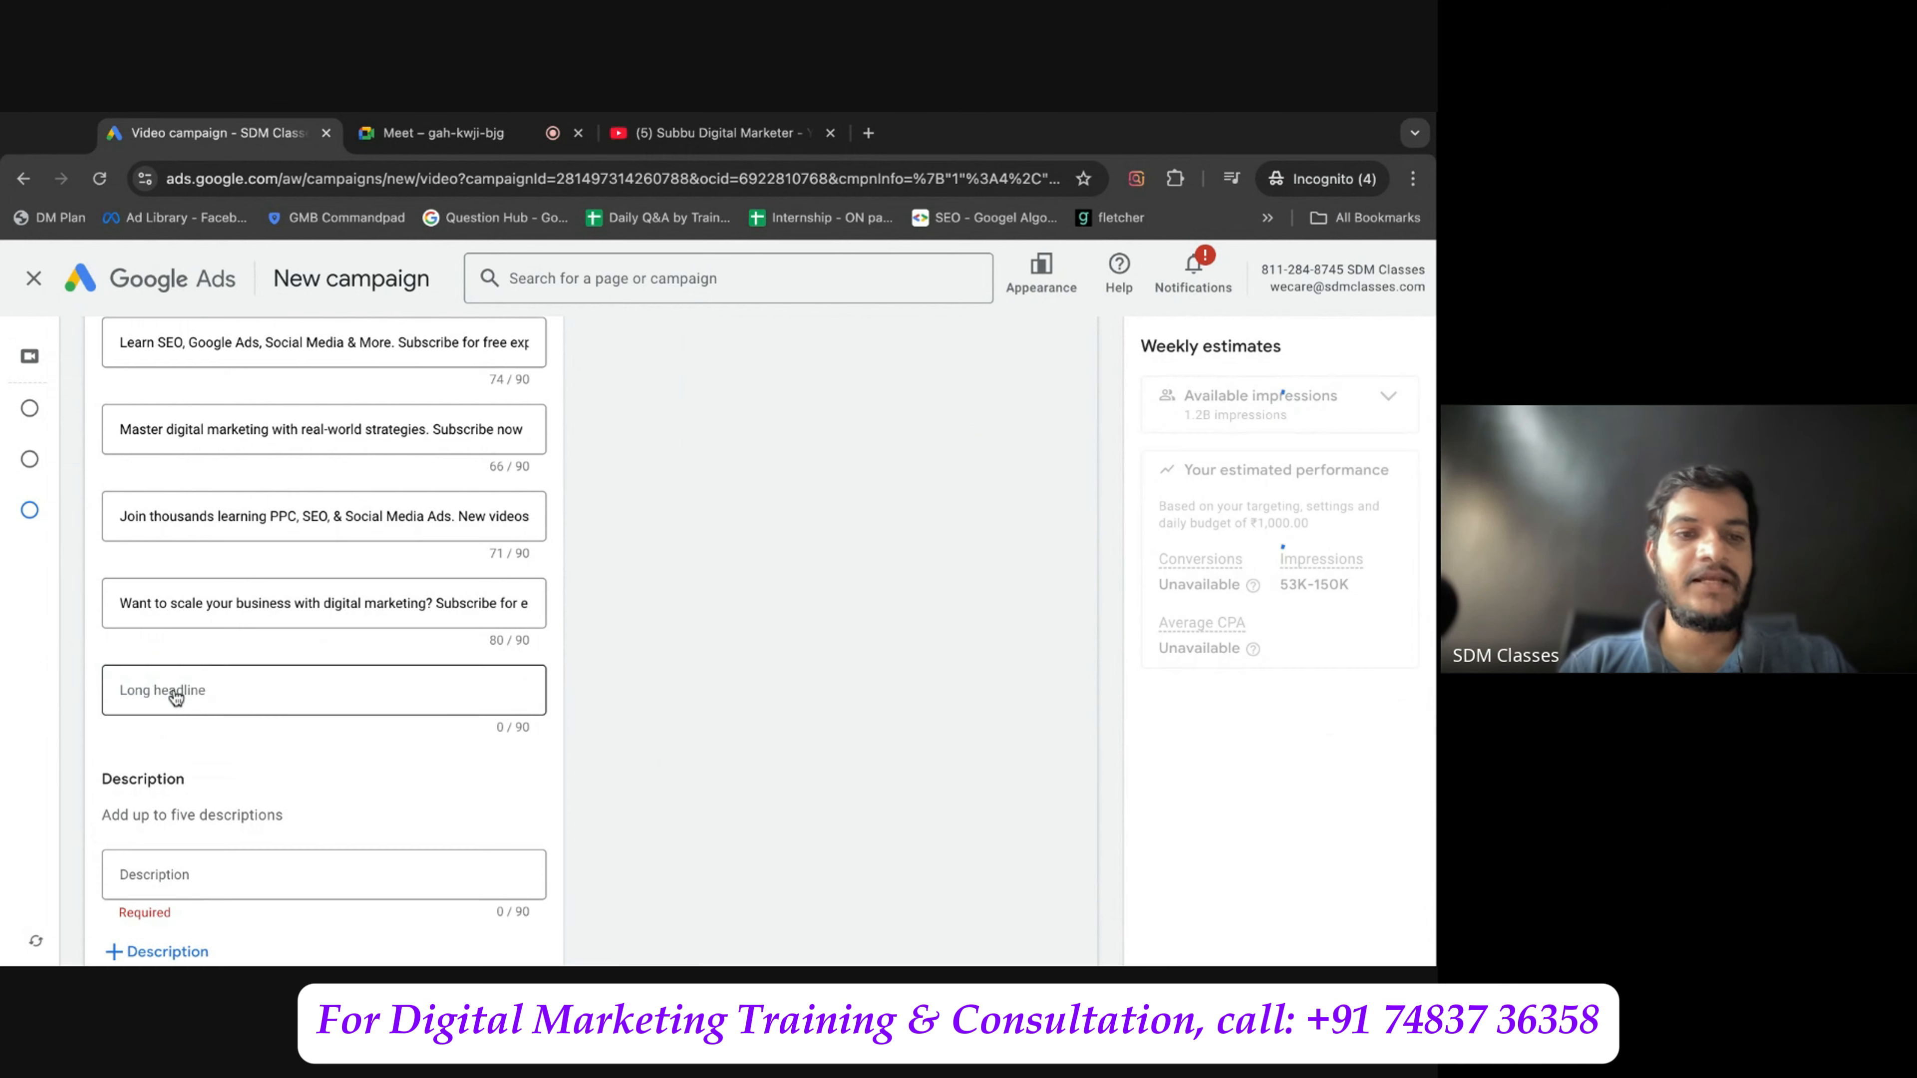
{"action": "left_click", "coordinate": [198, 685]}
{"action": "type", "text": "Stay ahead in marketing! Get insider tips on SEO, Ads & social media growth!"}
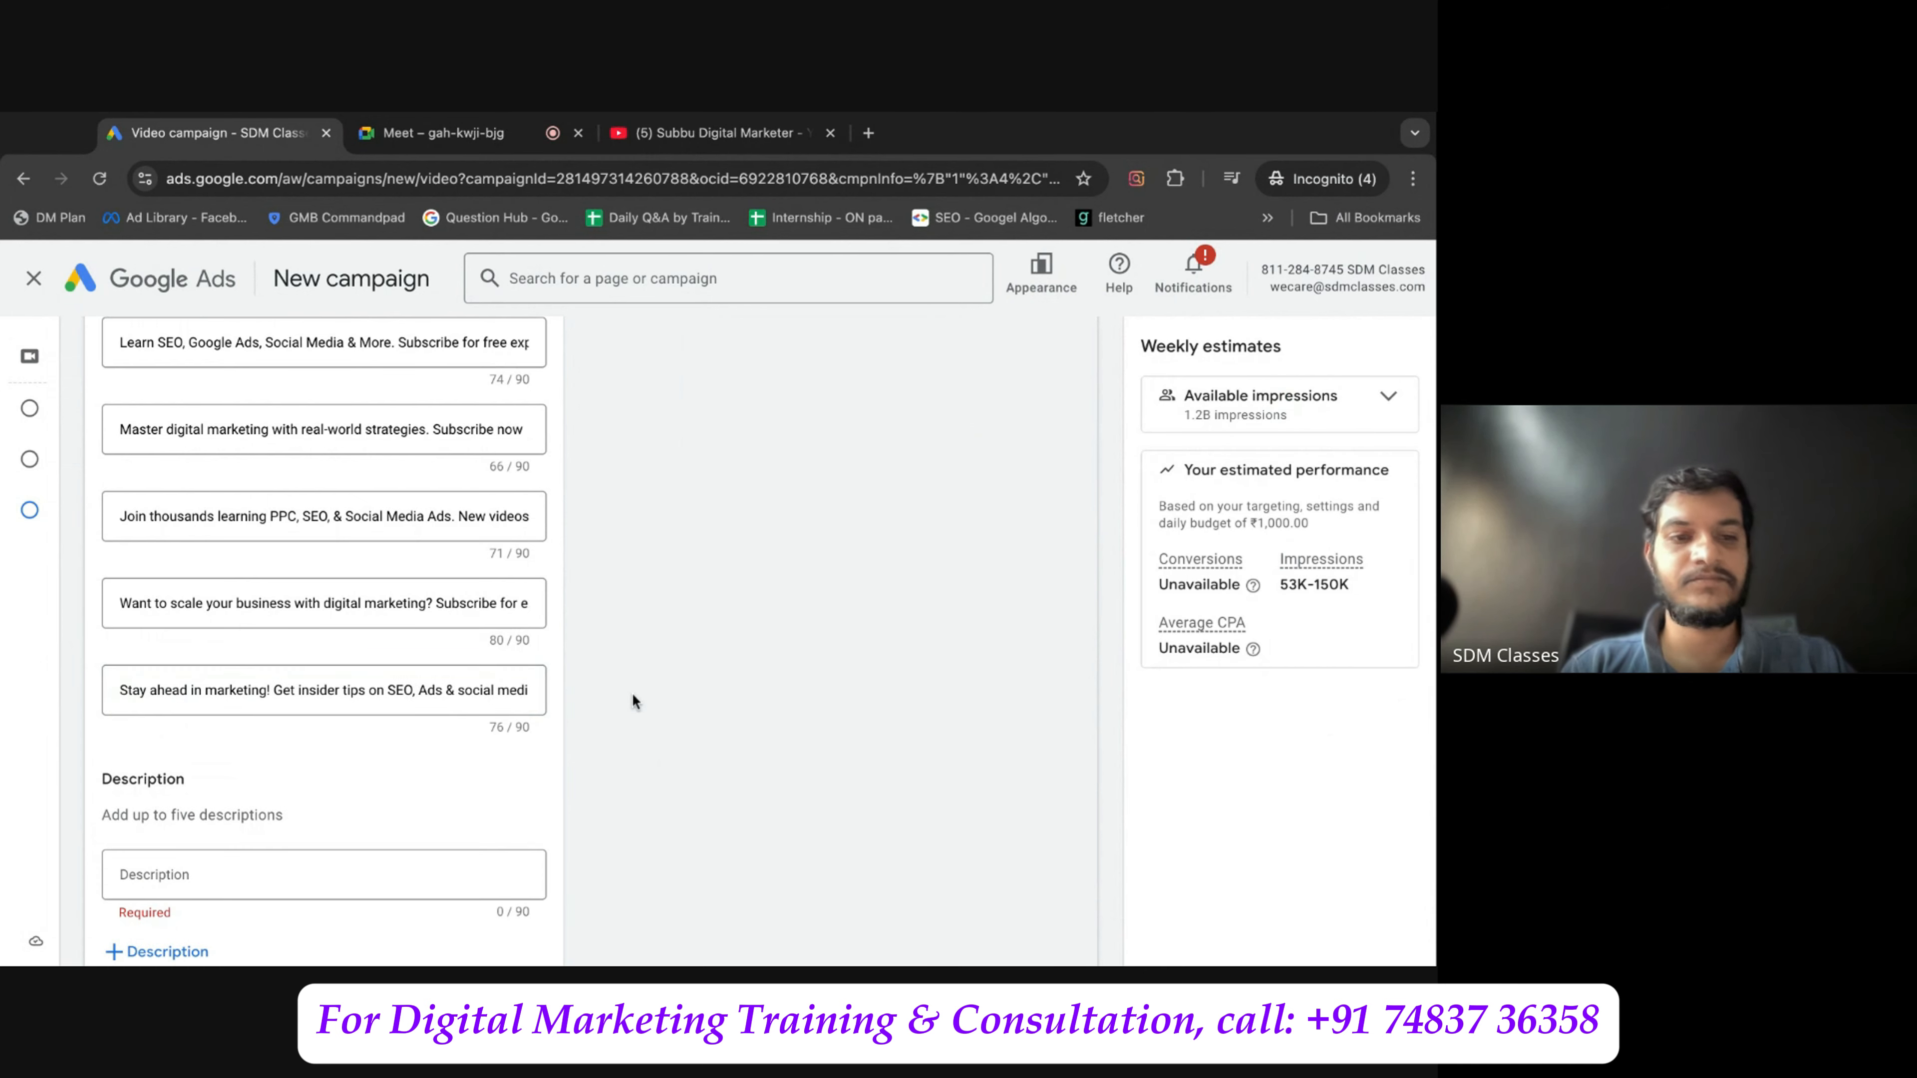
Fill in the first ad description as "Subscribe now for free digital marketing courses & career growth insights".
{"action": "scroll", "coordinate": [632, 693], "scroll_direction": "down", "scroll_amount": 5}
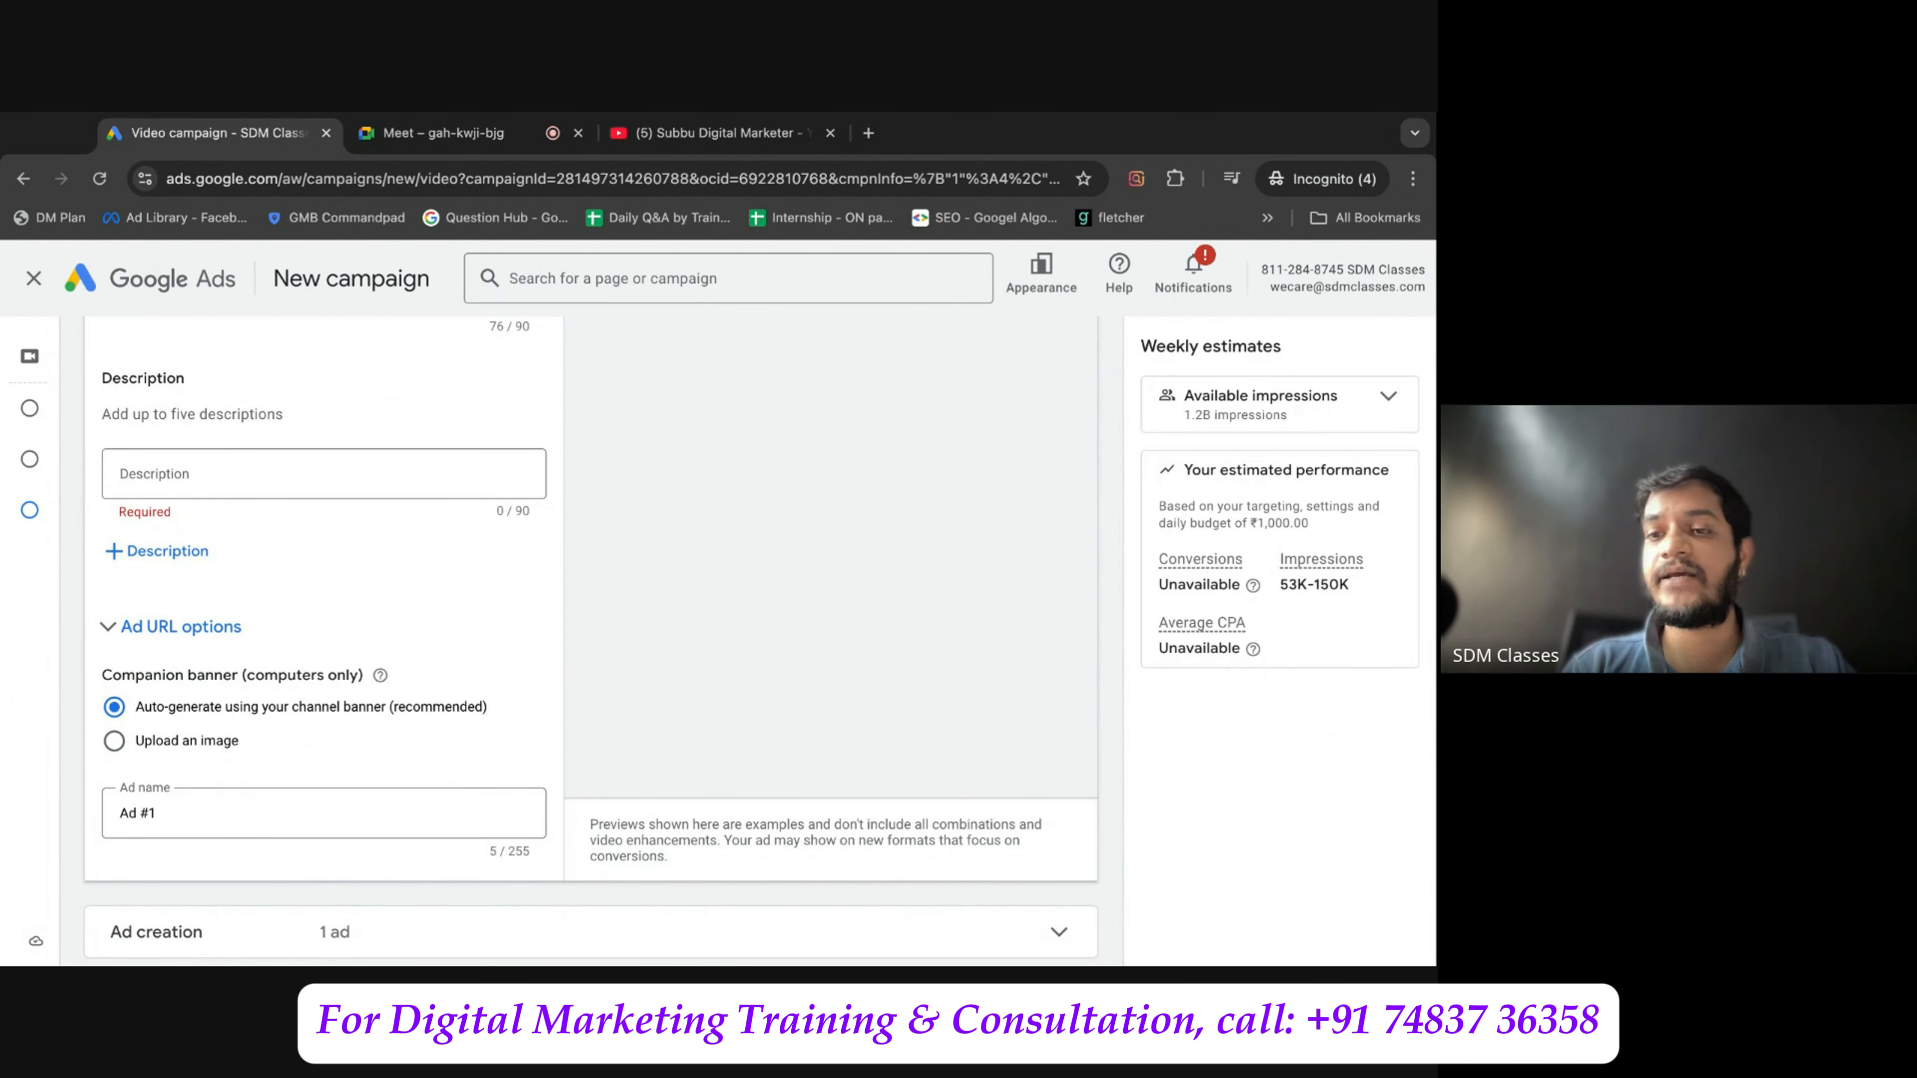
{"action": "key", "text": "super+Tab"}
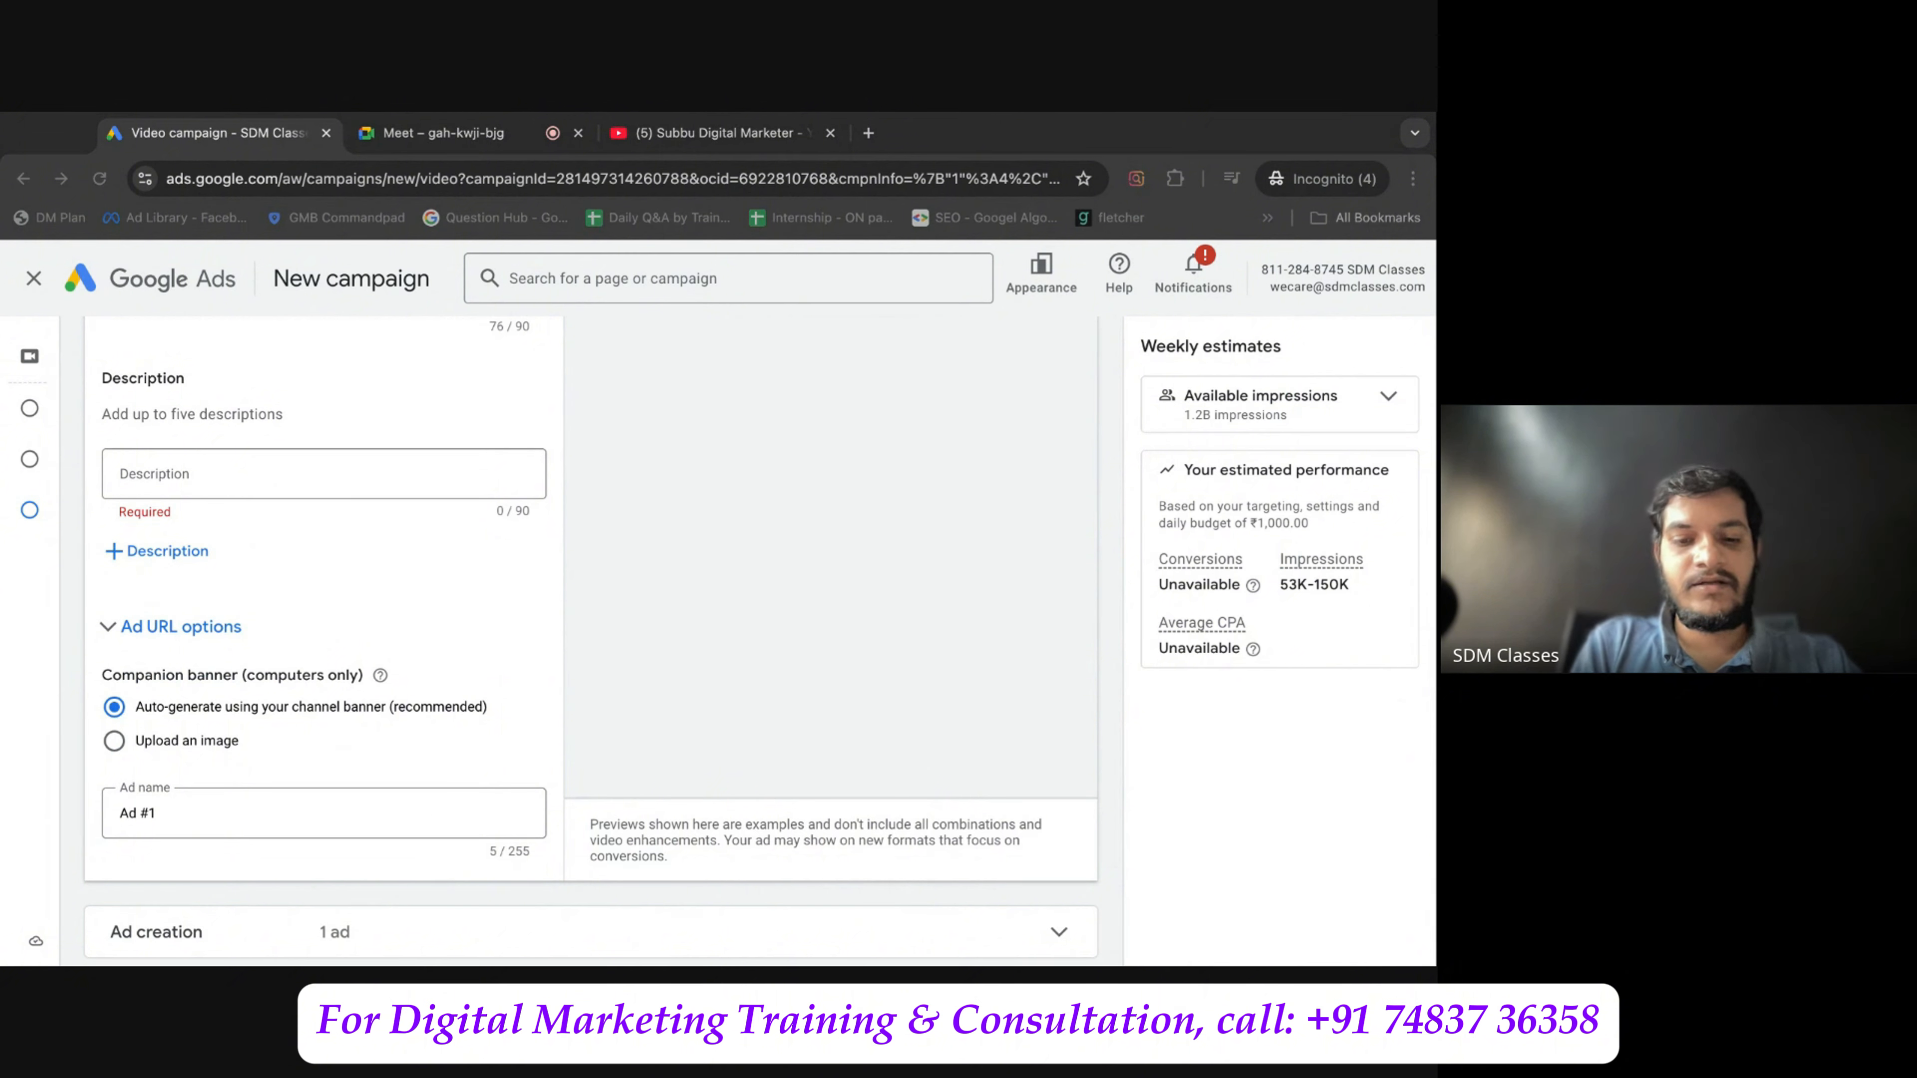
{"action": "left_click", "coordinate": [65, 657]}
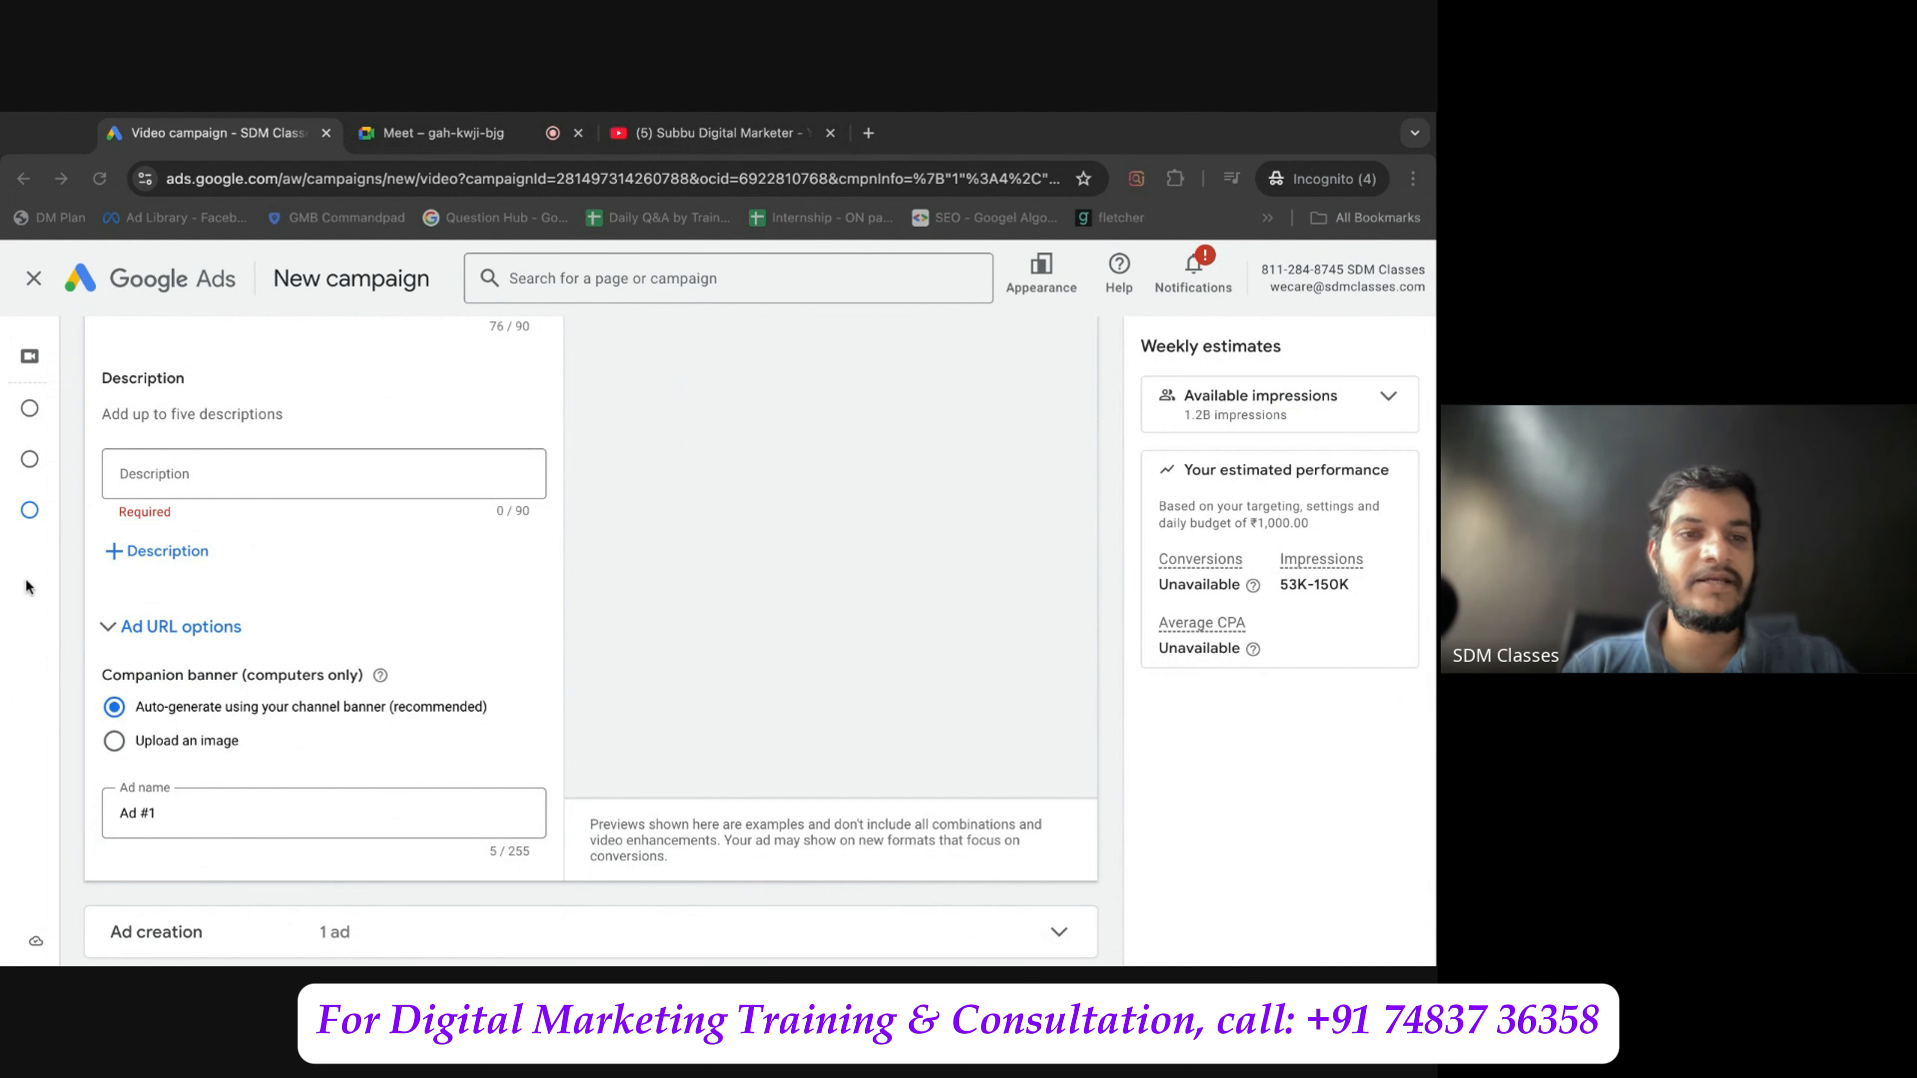
{"action": "left_click", "coordinate": [68, 579]}
{"action": "left_click", "coordinate": [197, 487]}
{"action": "key", "text": "ctrl+v"}
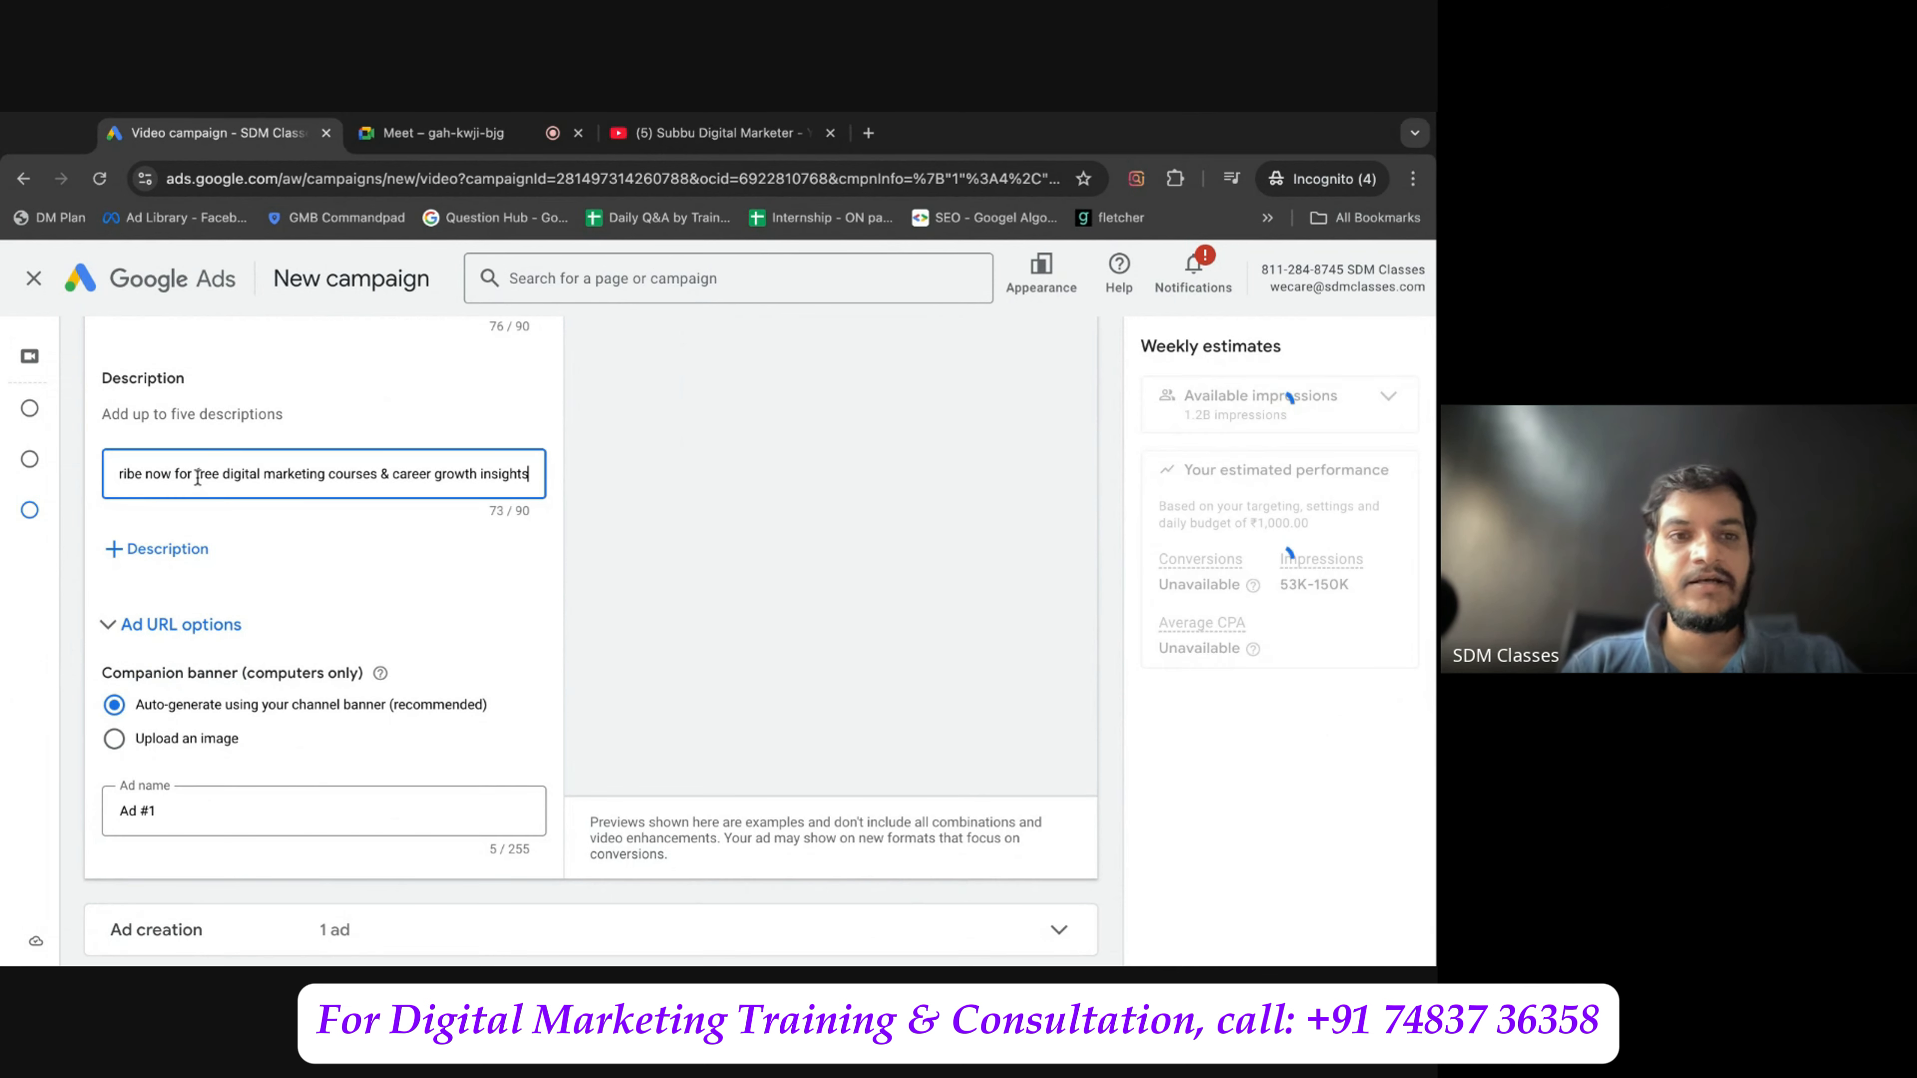
{"action": "left_click", "coordinate": [605, 496]}
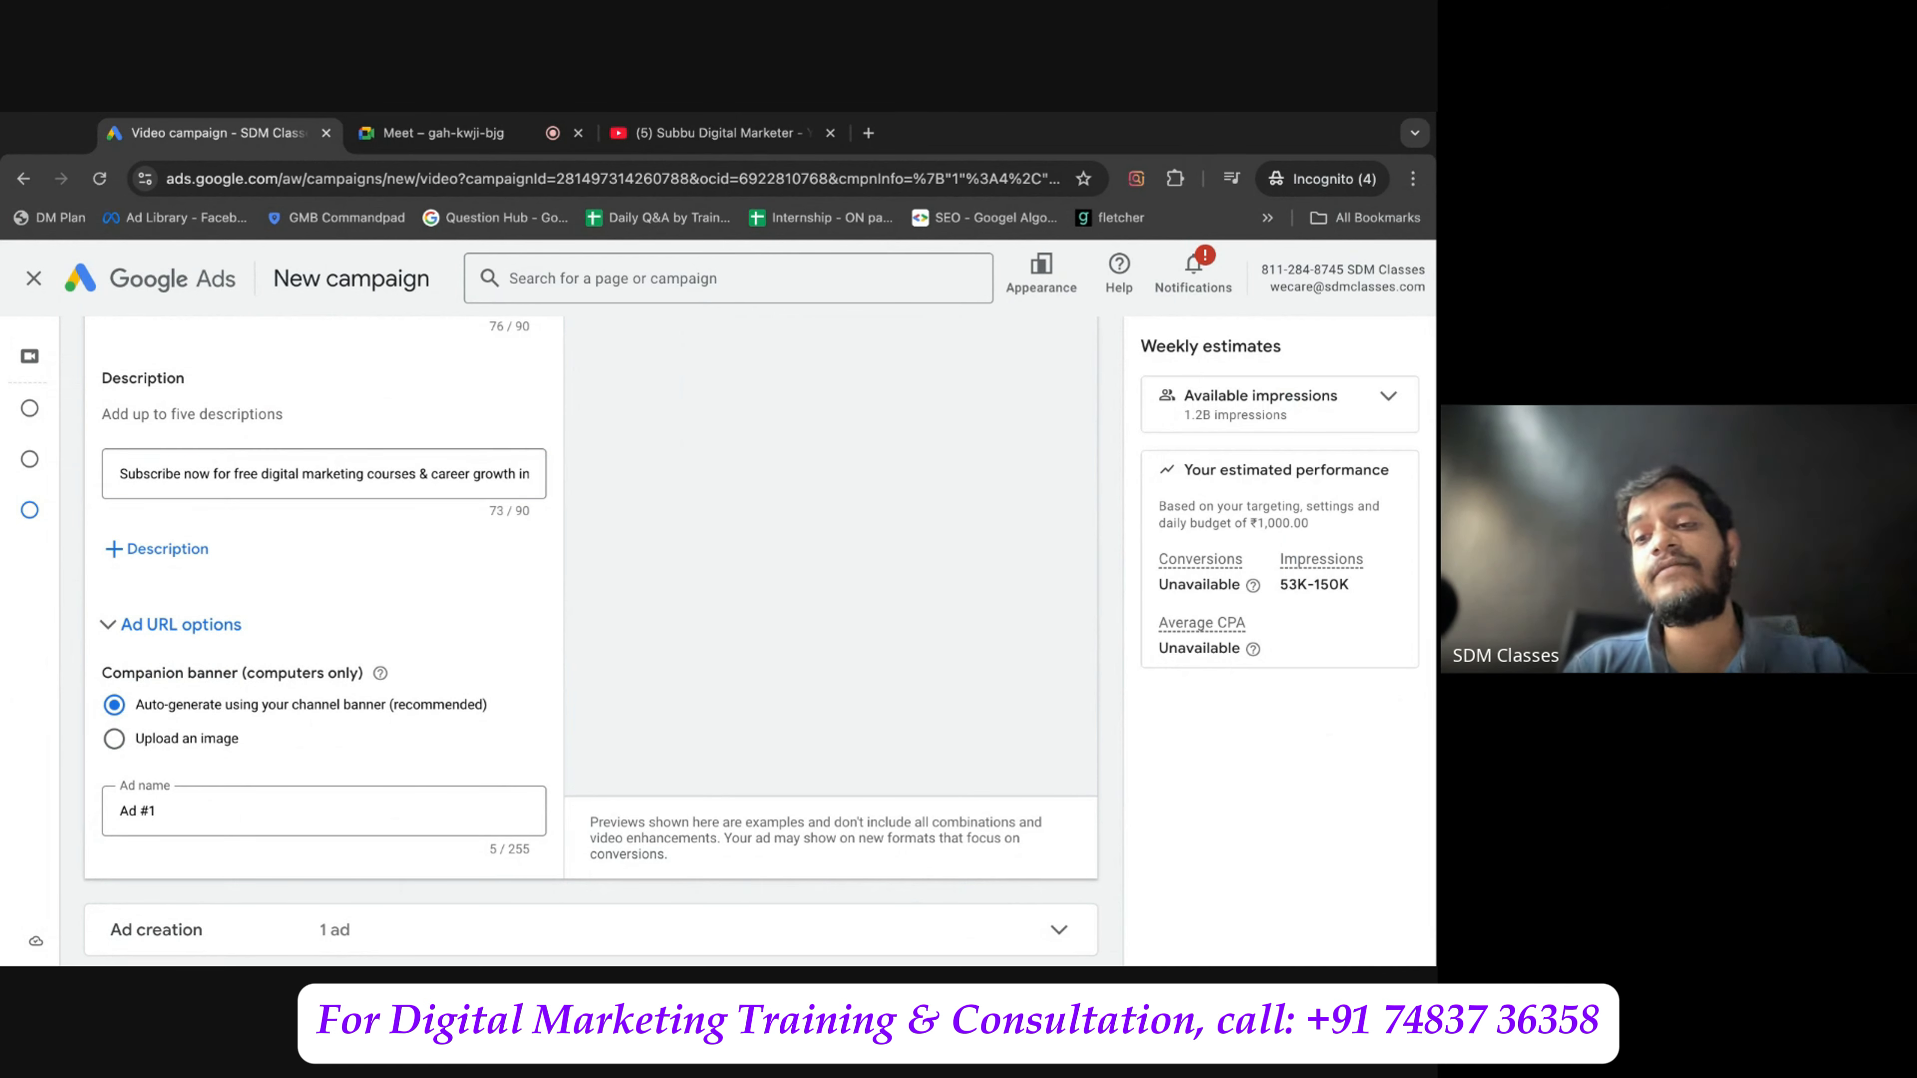
Add a second description reading "Master SEO, PPC & more—Subscribe for weekly lessons".
{"action": "key", "text": "super+Tab"}
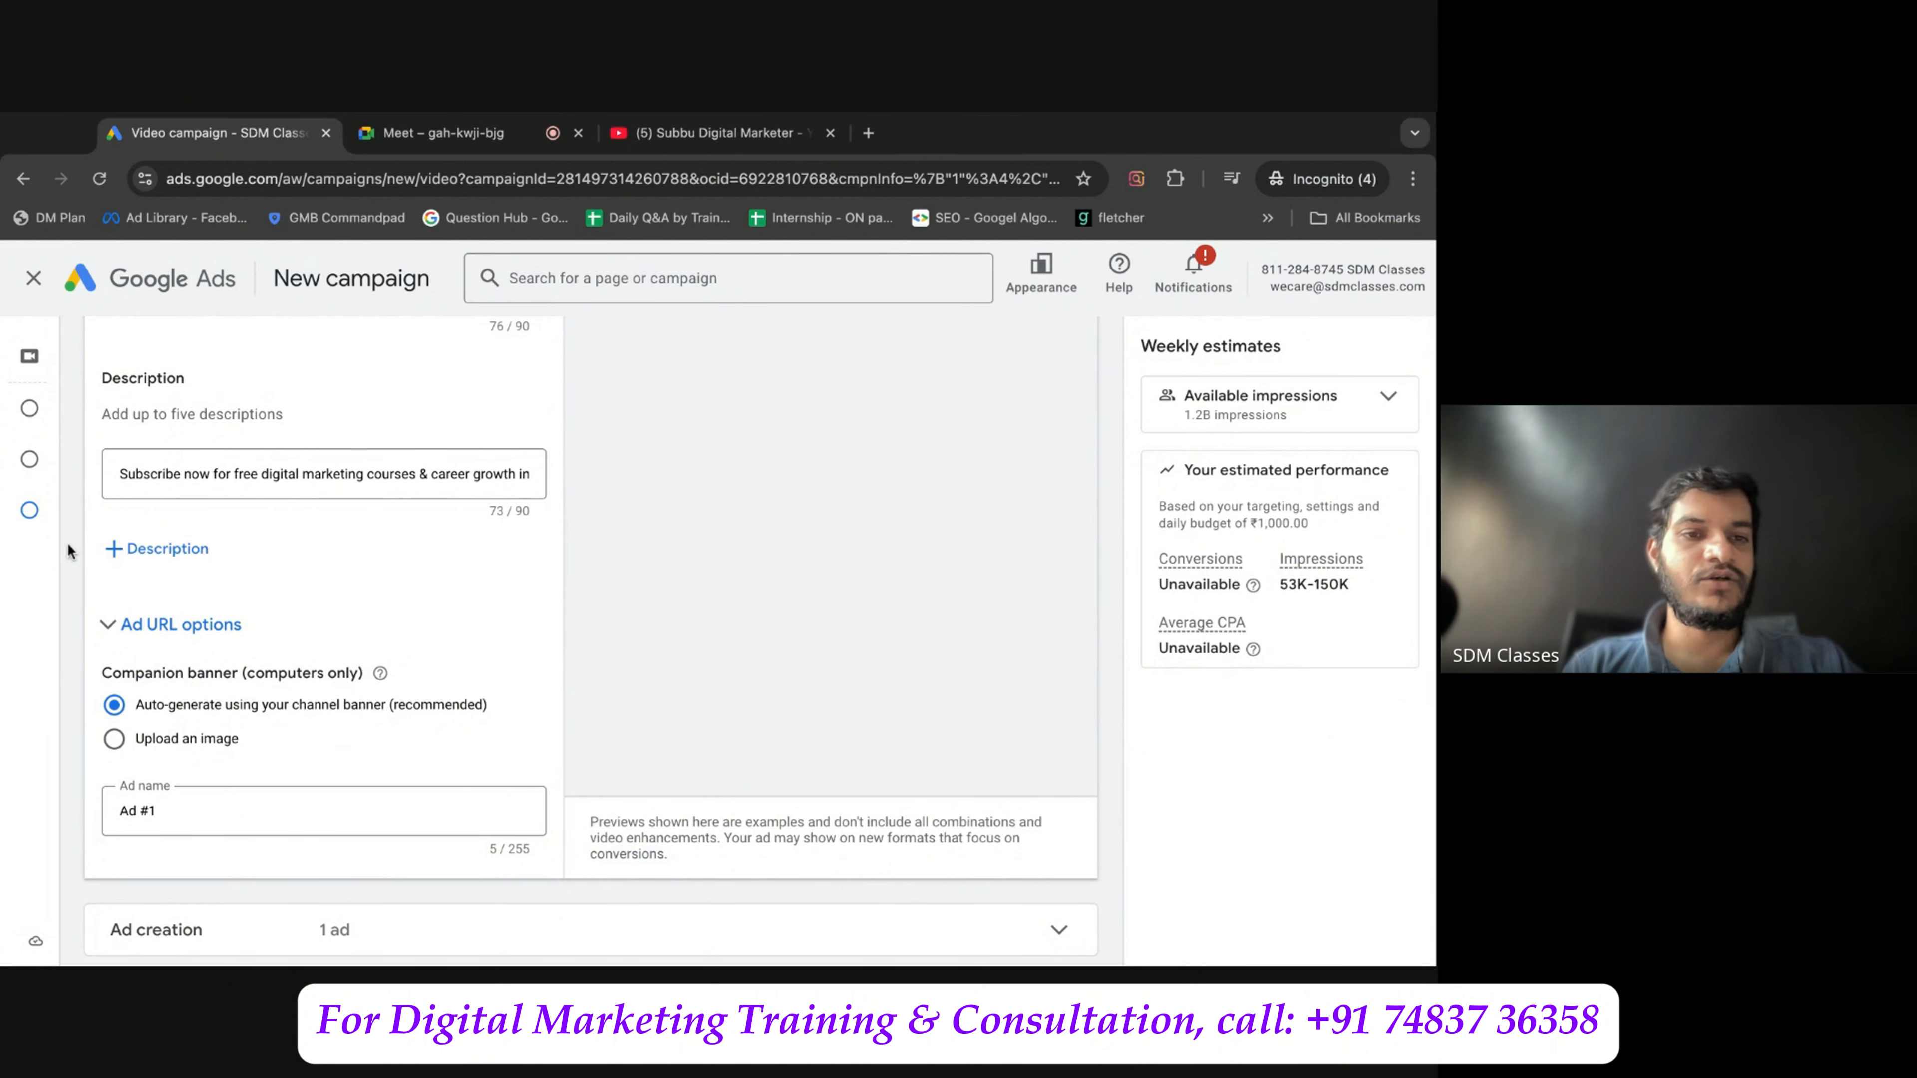
{"action": "left_click", "coordinate": [163, 549]}
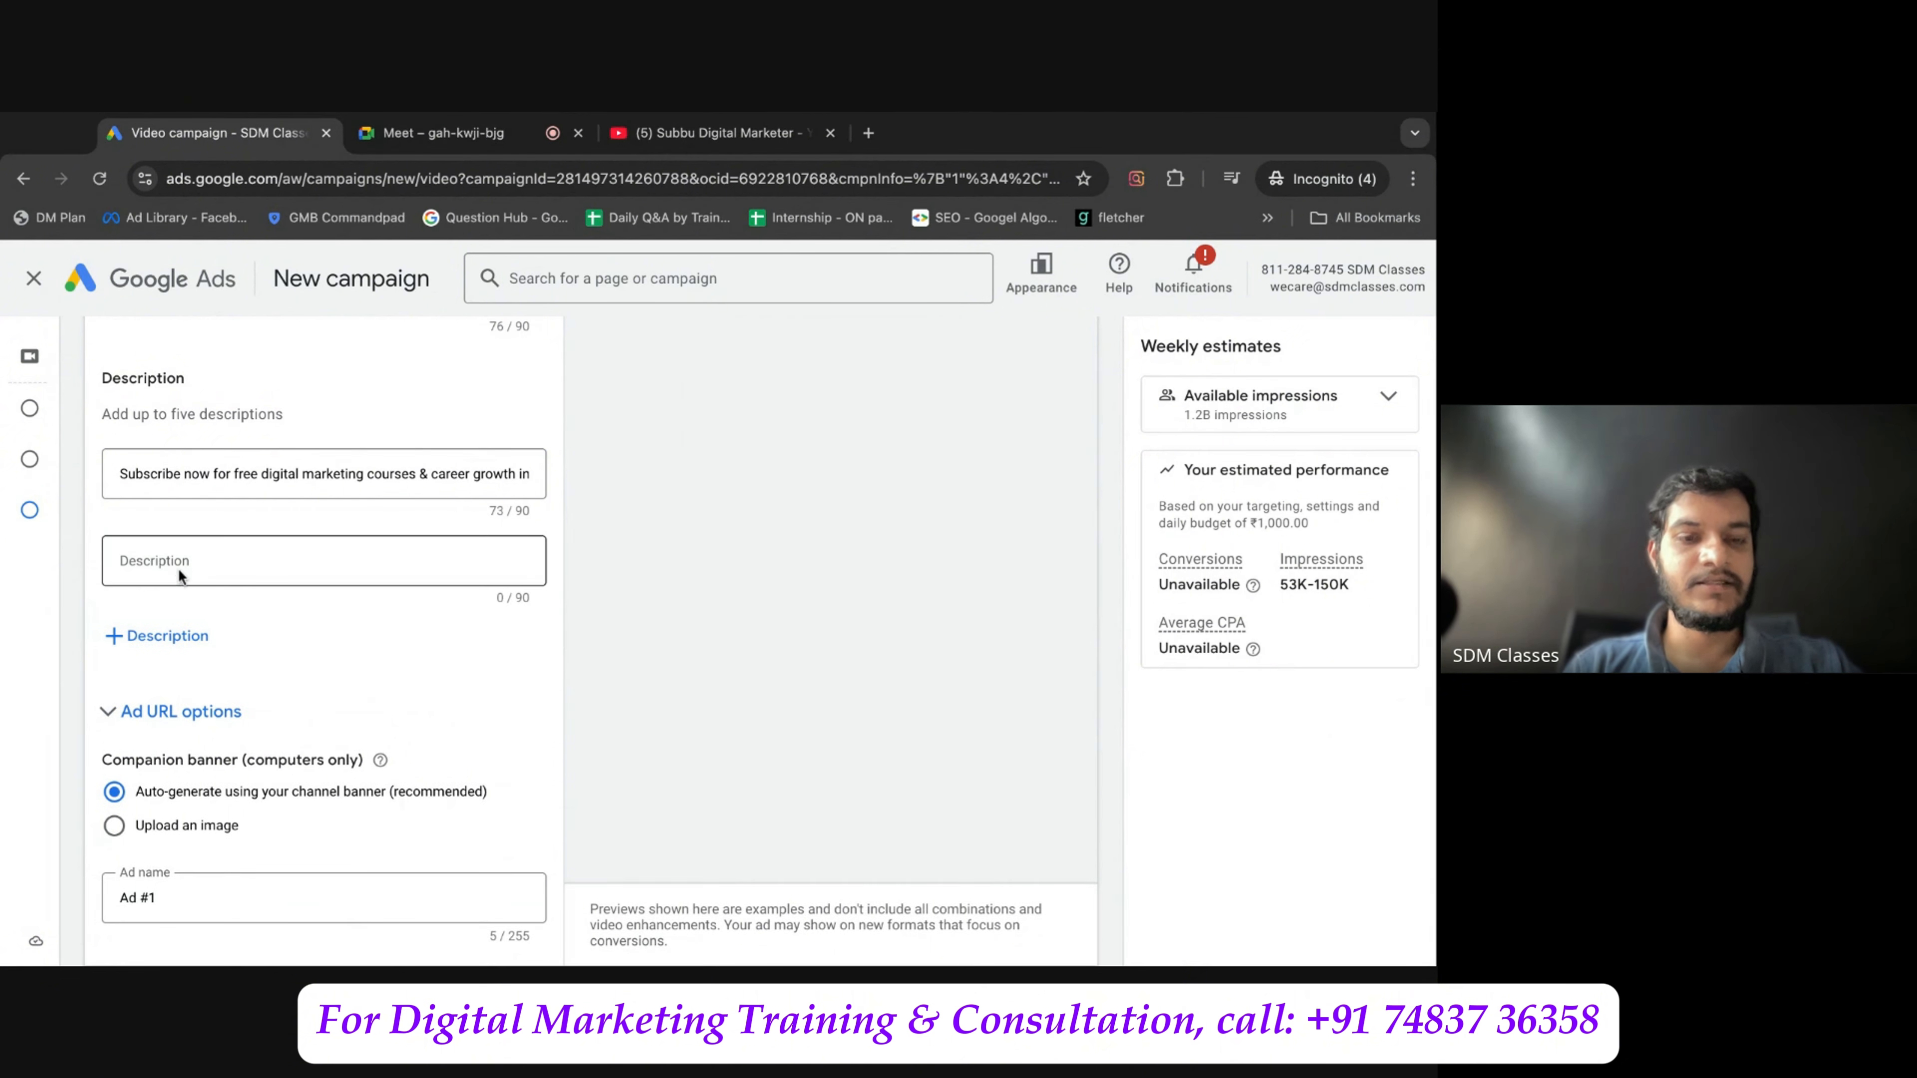
{"action": "type", "text": "Master SEO, PPC & more—Subscribe for weekly lessons"}
Add a third description reading "Learn digital marketing & land high-paying jobs. Subscribe now".
{"action": "key", "text": "super+Tab"}
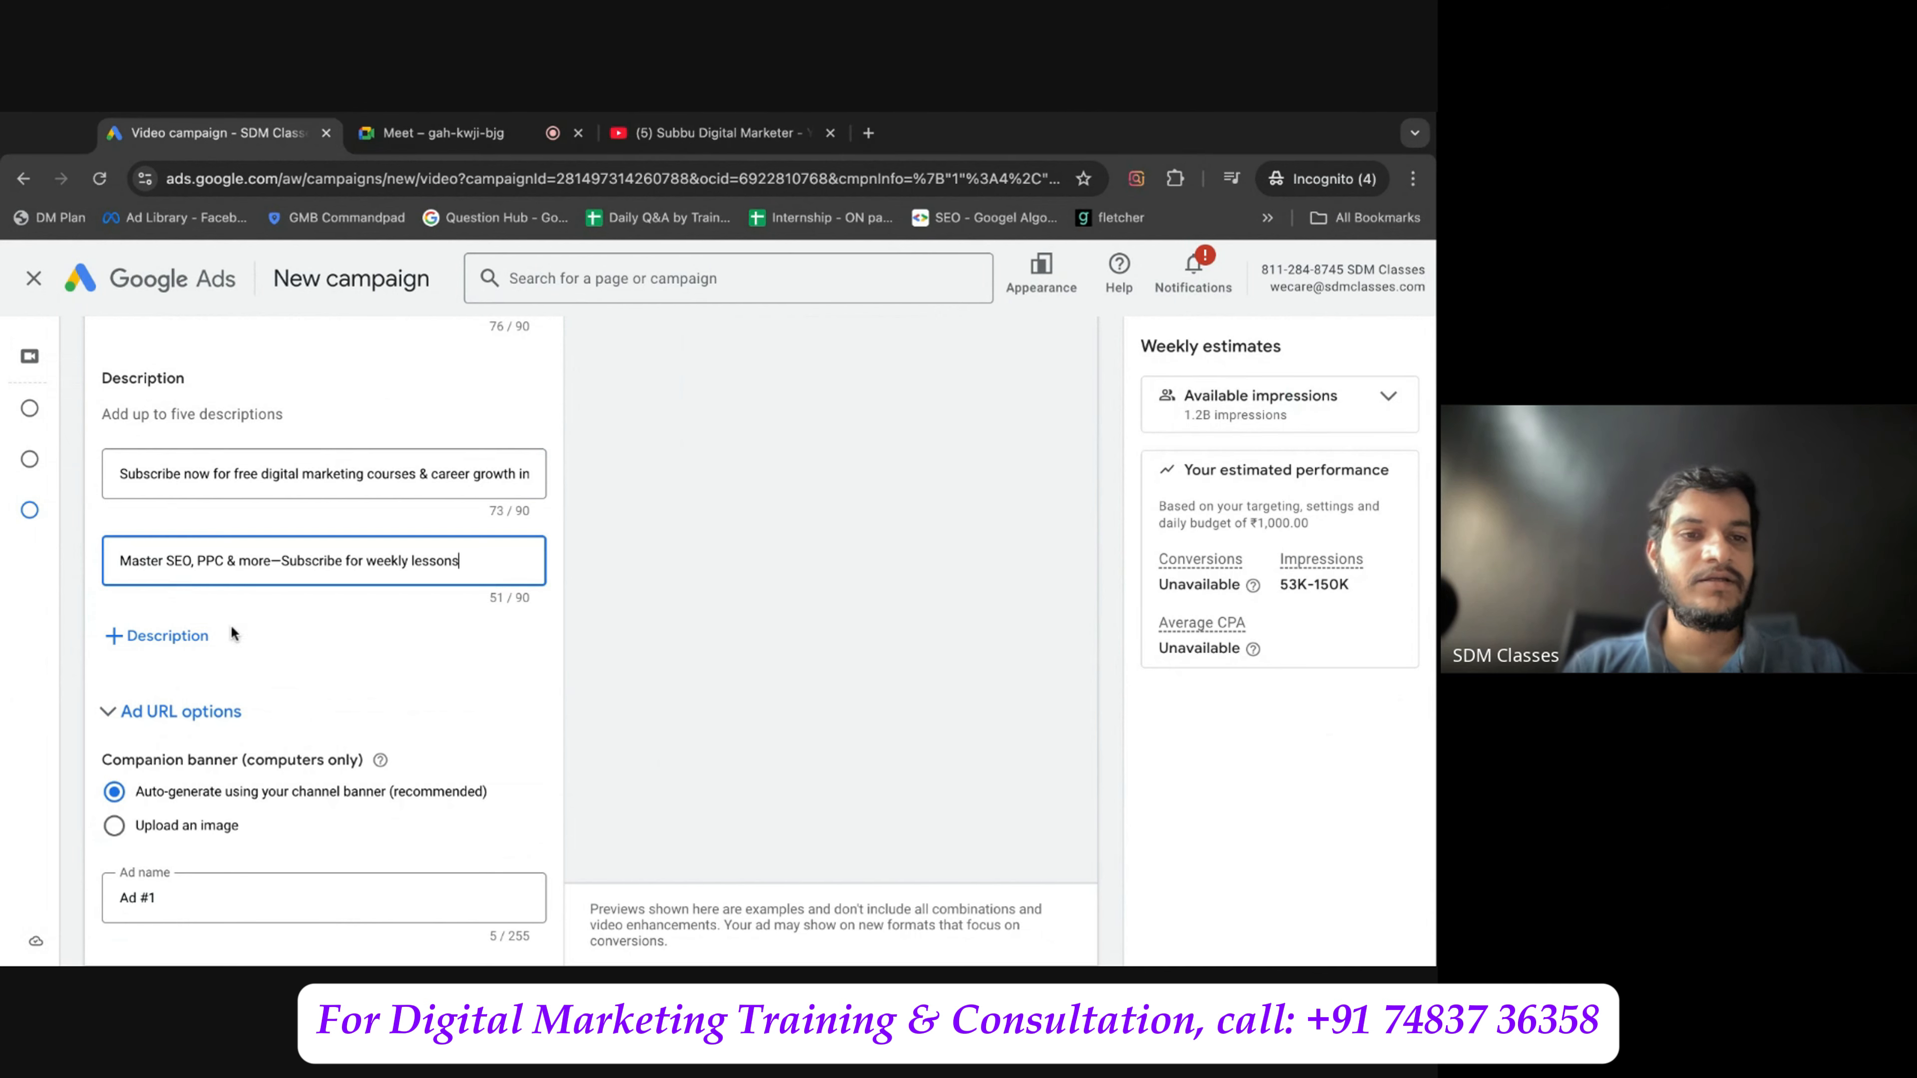
{"action": "left_click", "coordinate": [170, 636]}
{"action": "type", "text": "Learn digital marketing & land high-paying jobs. Subscribe now"}
{"action": "left_click", "coordinate": [765, 643]}
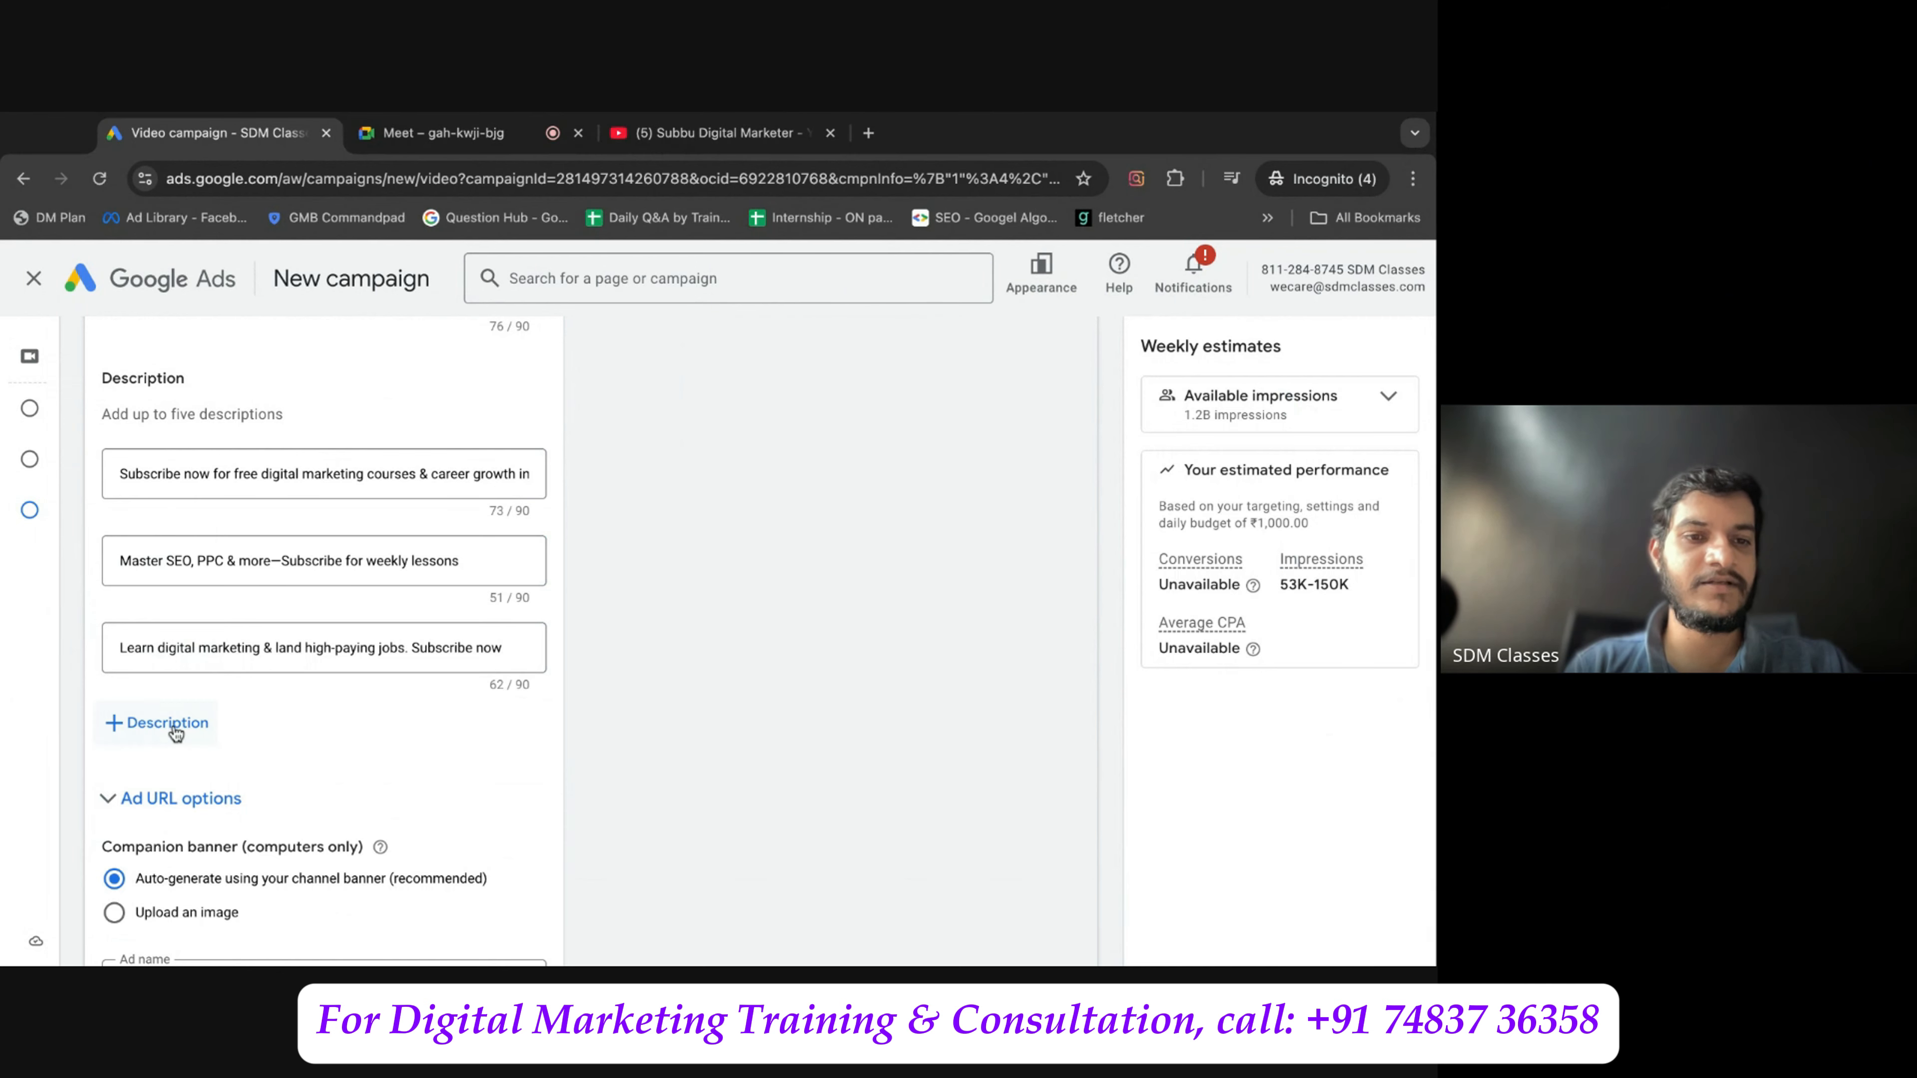
Add a fourth description reading "Master digital marketing & grow your career. Subscribe now".
{"action": "left_click", "coordinate": [193, 725]}
{"action": "type", "text": "Master digital marketing & grow your career. Subscribe now"}
{"action": "scroll", "coordinate": [651, 695], "scroll_direction": "down", "scroll_amount": 3}
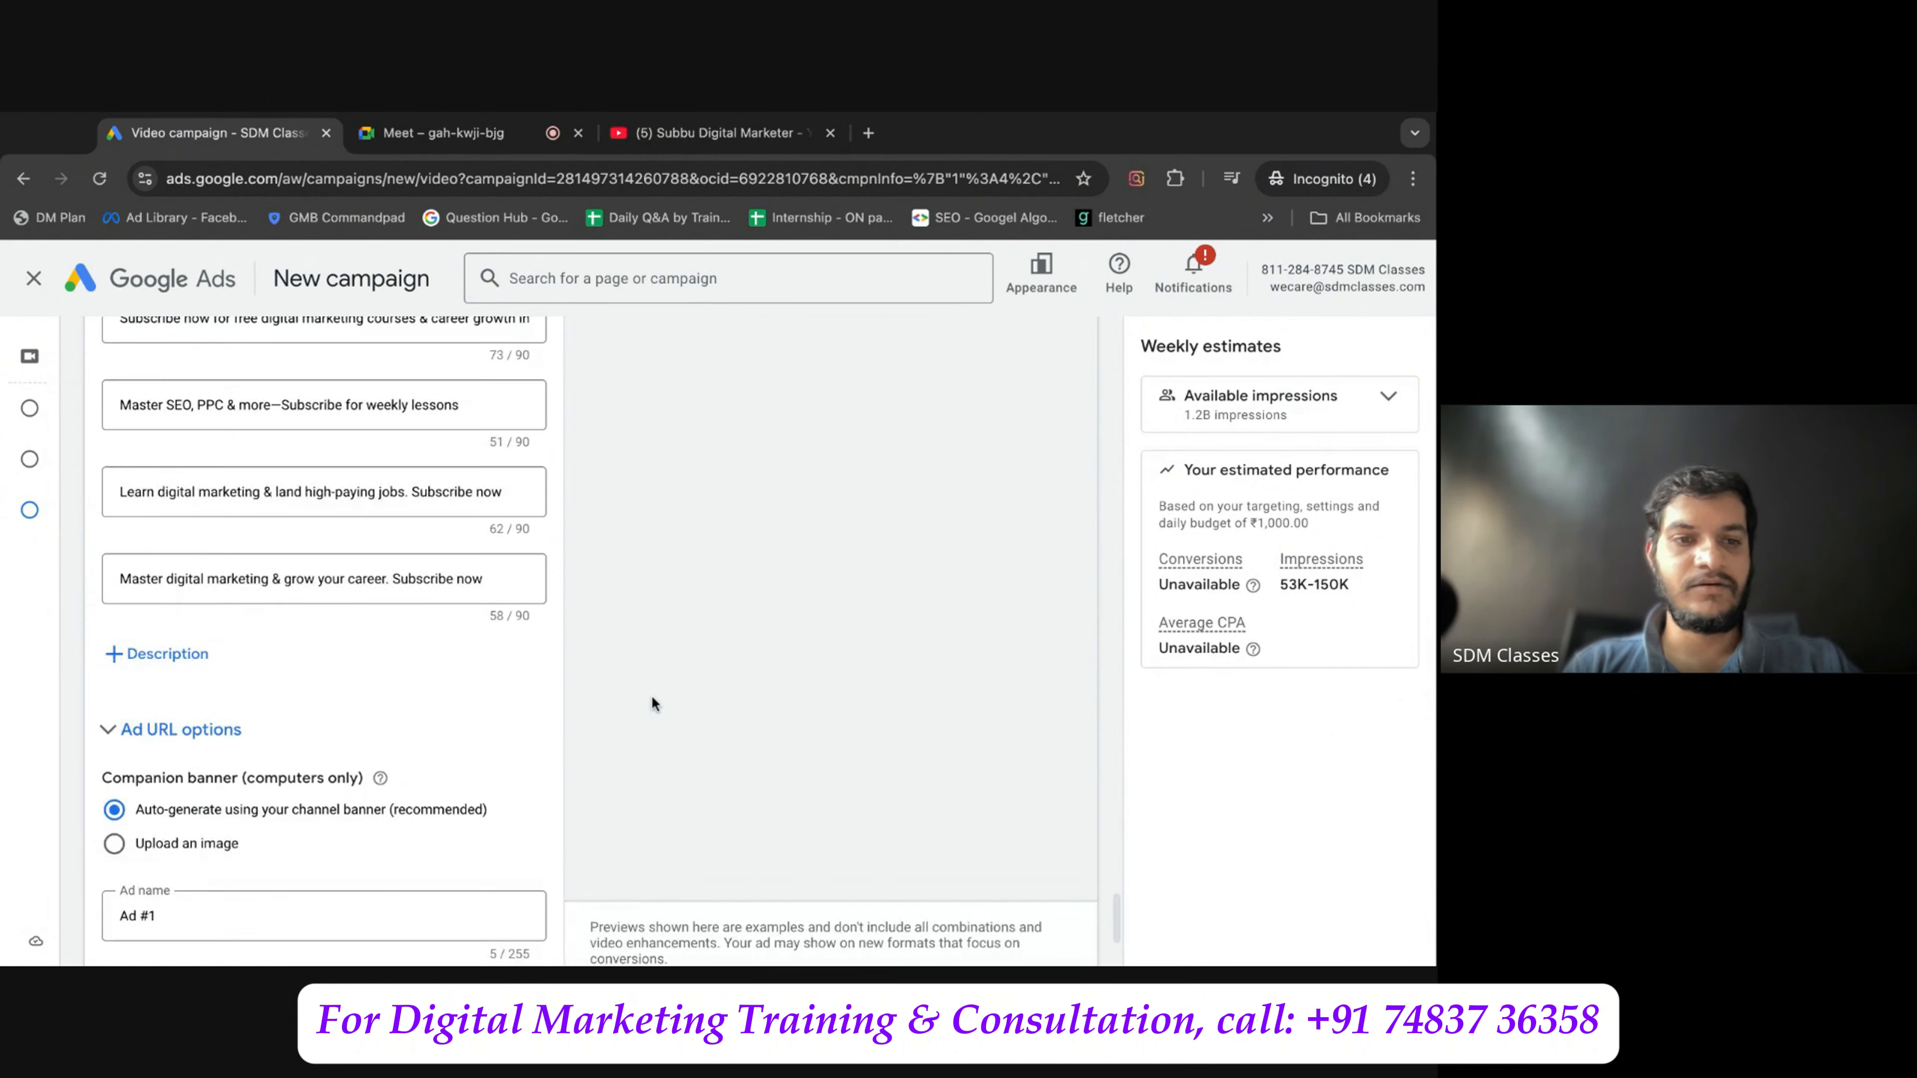
Add a fifth description reading "Boost your skills with digital marketing tips. New videos every week".
{"action": "key", "text": "super+Tab"}
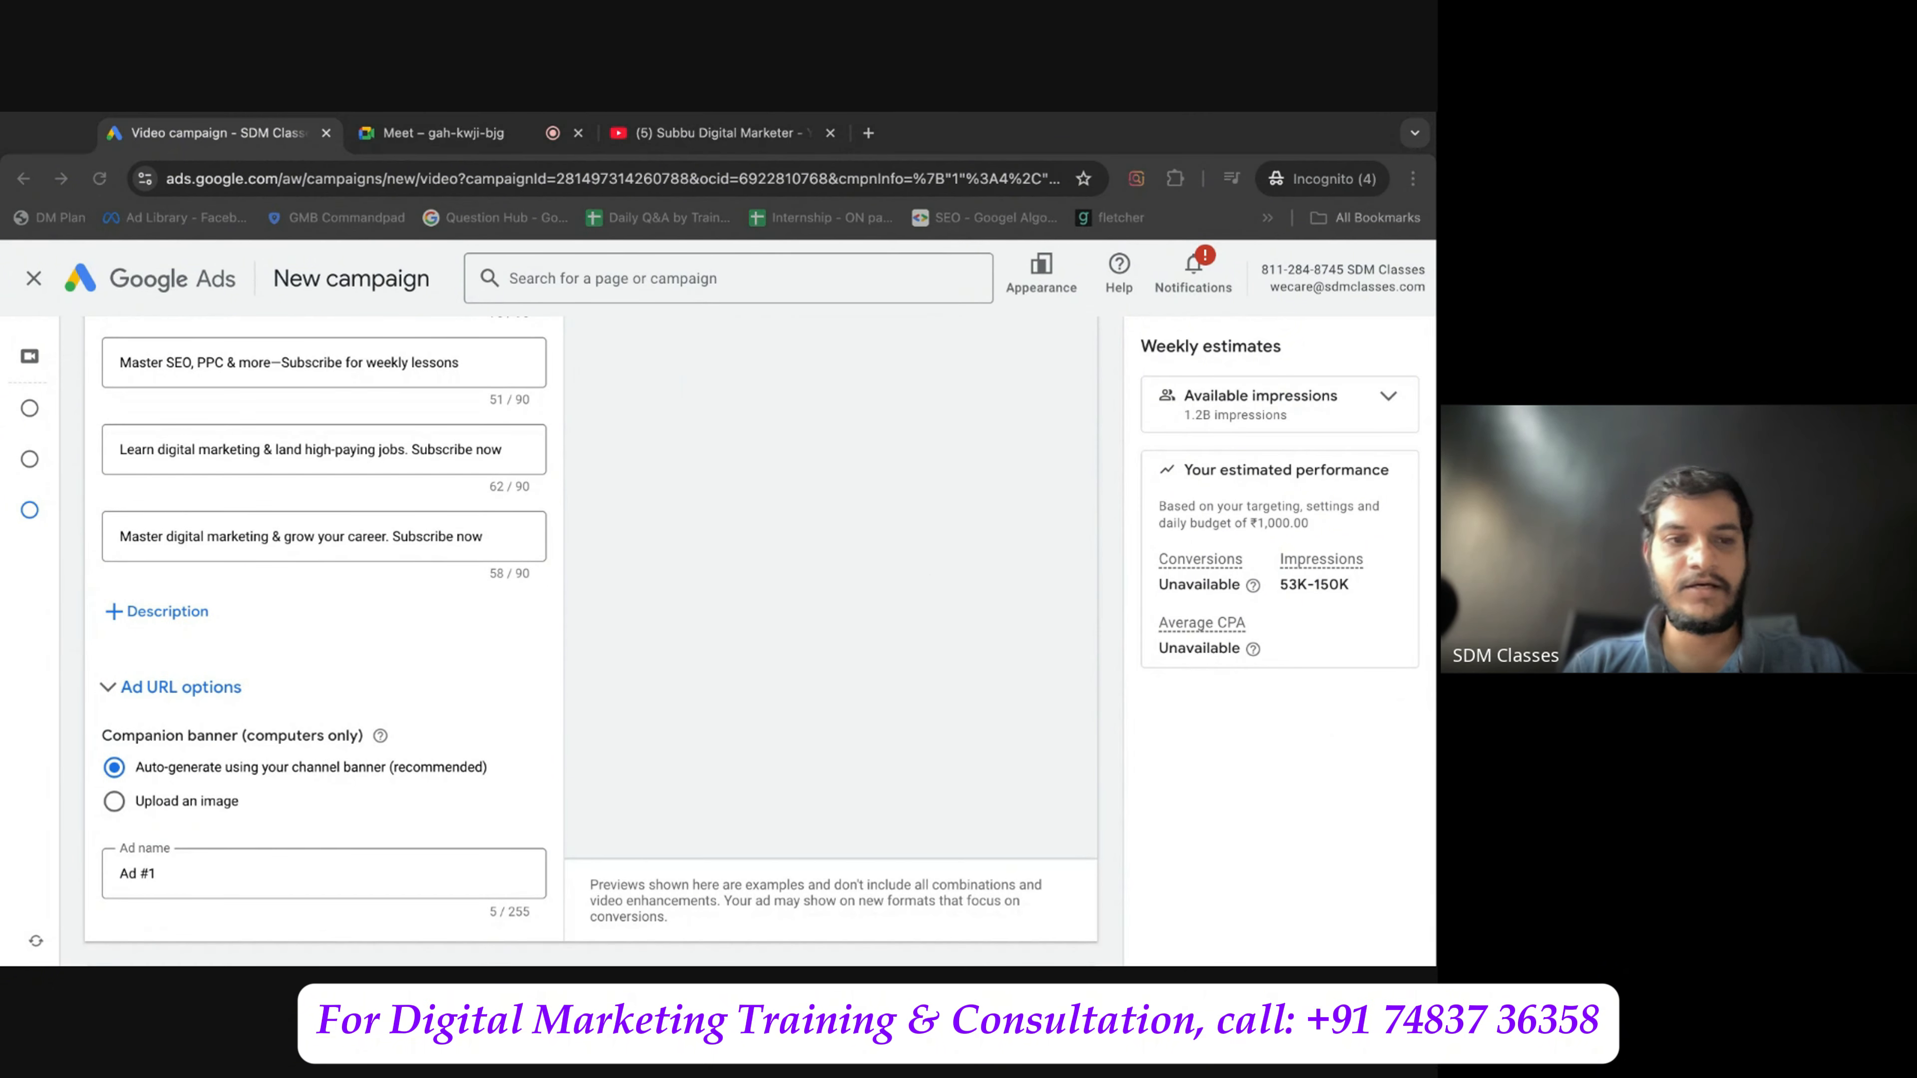
{"action": "left_click", "coordinate": [170, 613]}
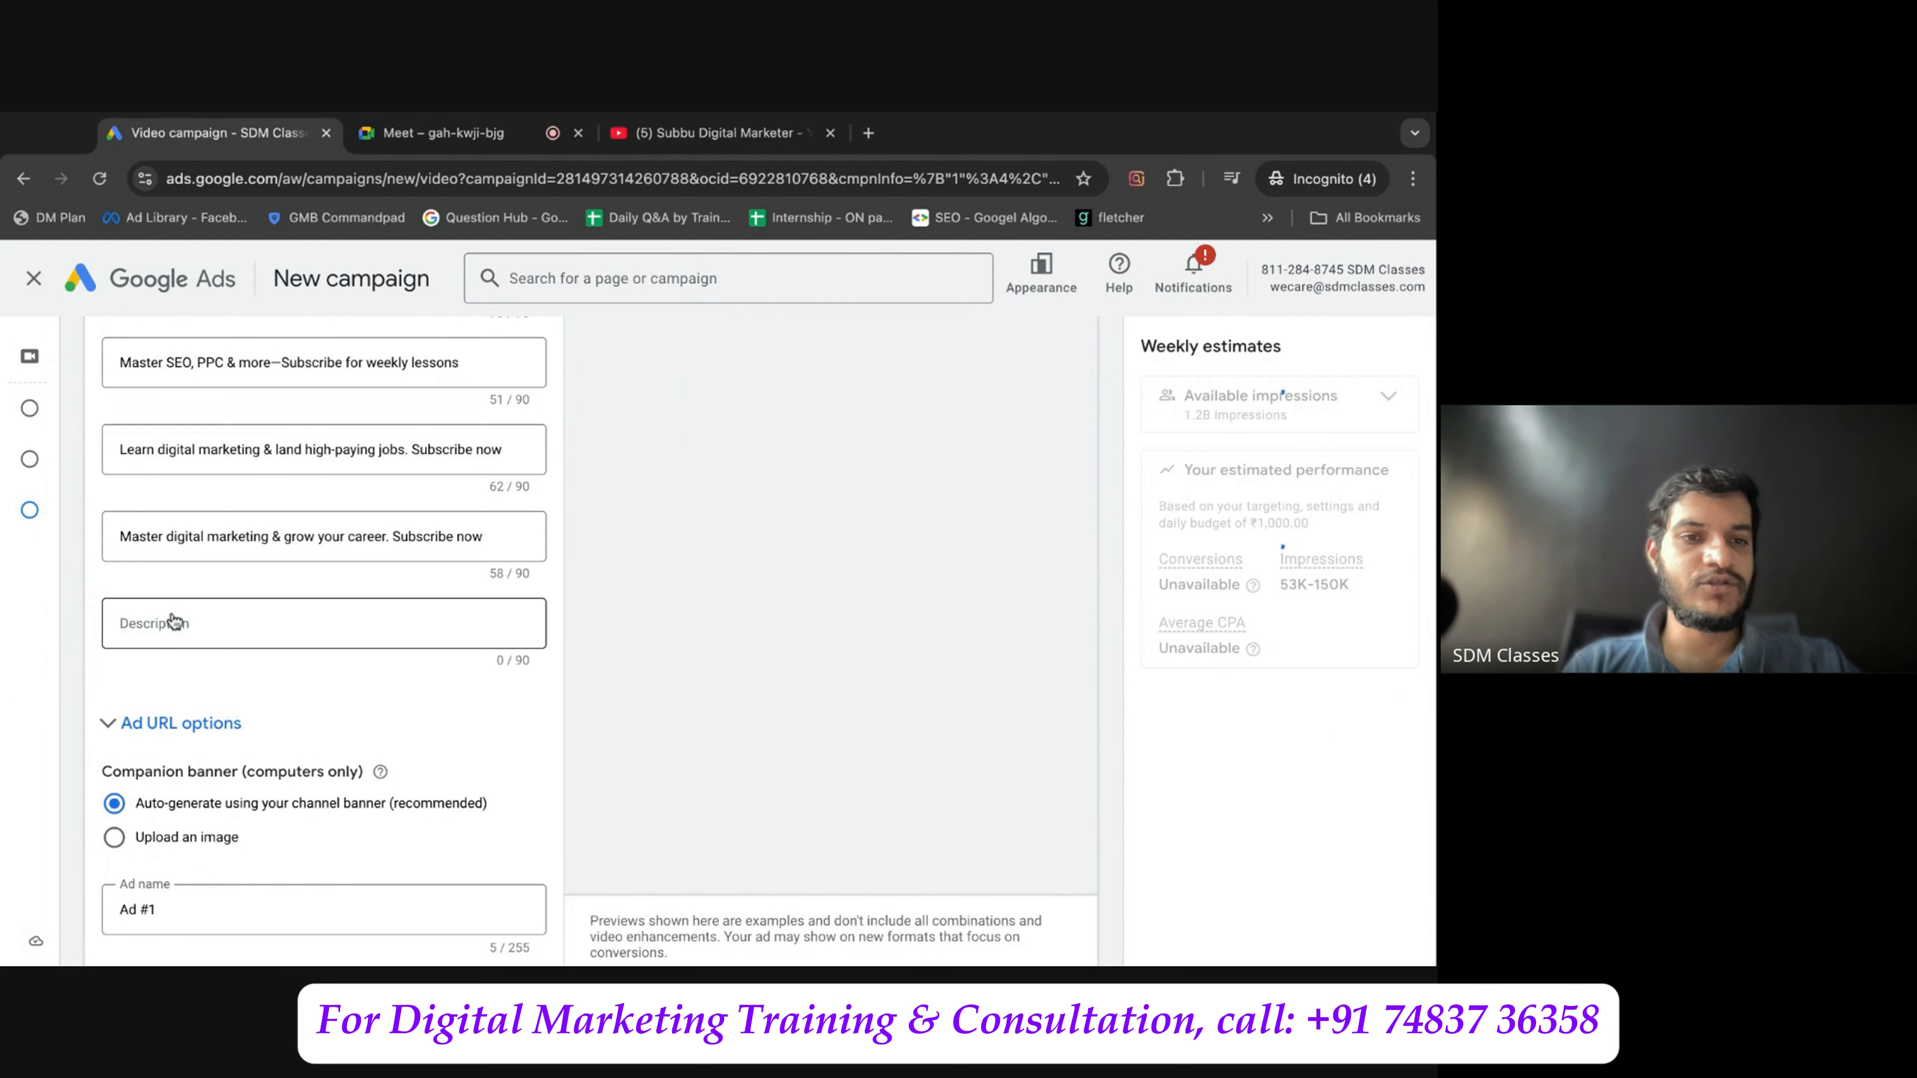
{"action": "type", "text": "Boost your skills with digital marketing tips. New videos every week"}
{"action": "left_click", "coordinate": [581, 638]}
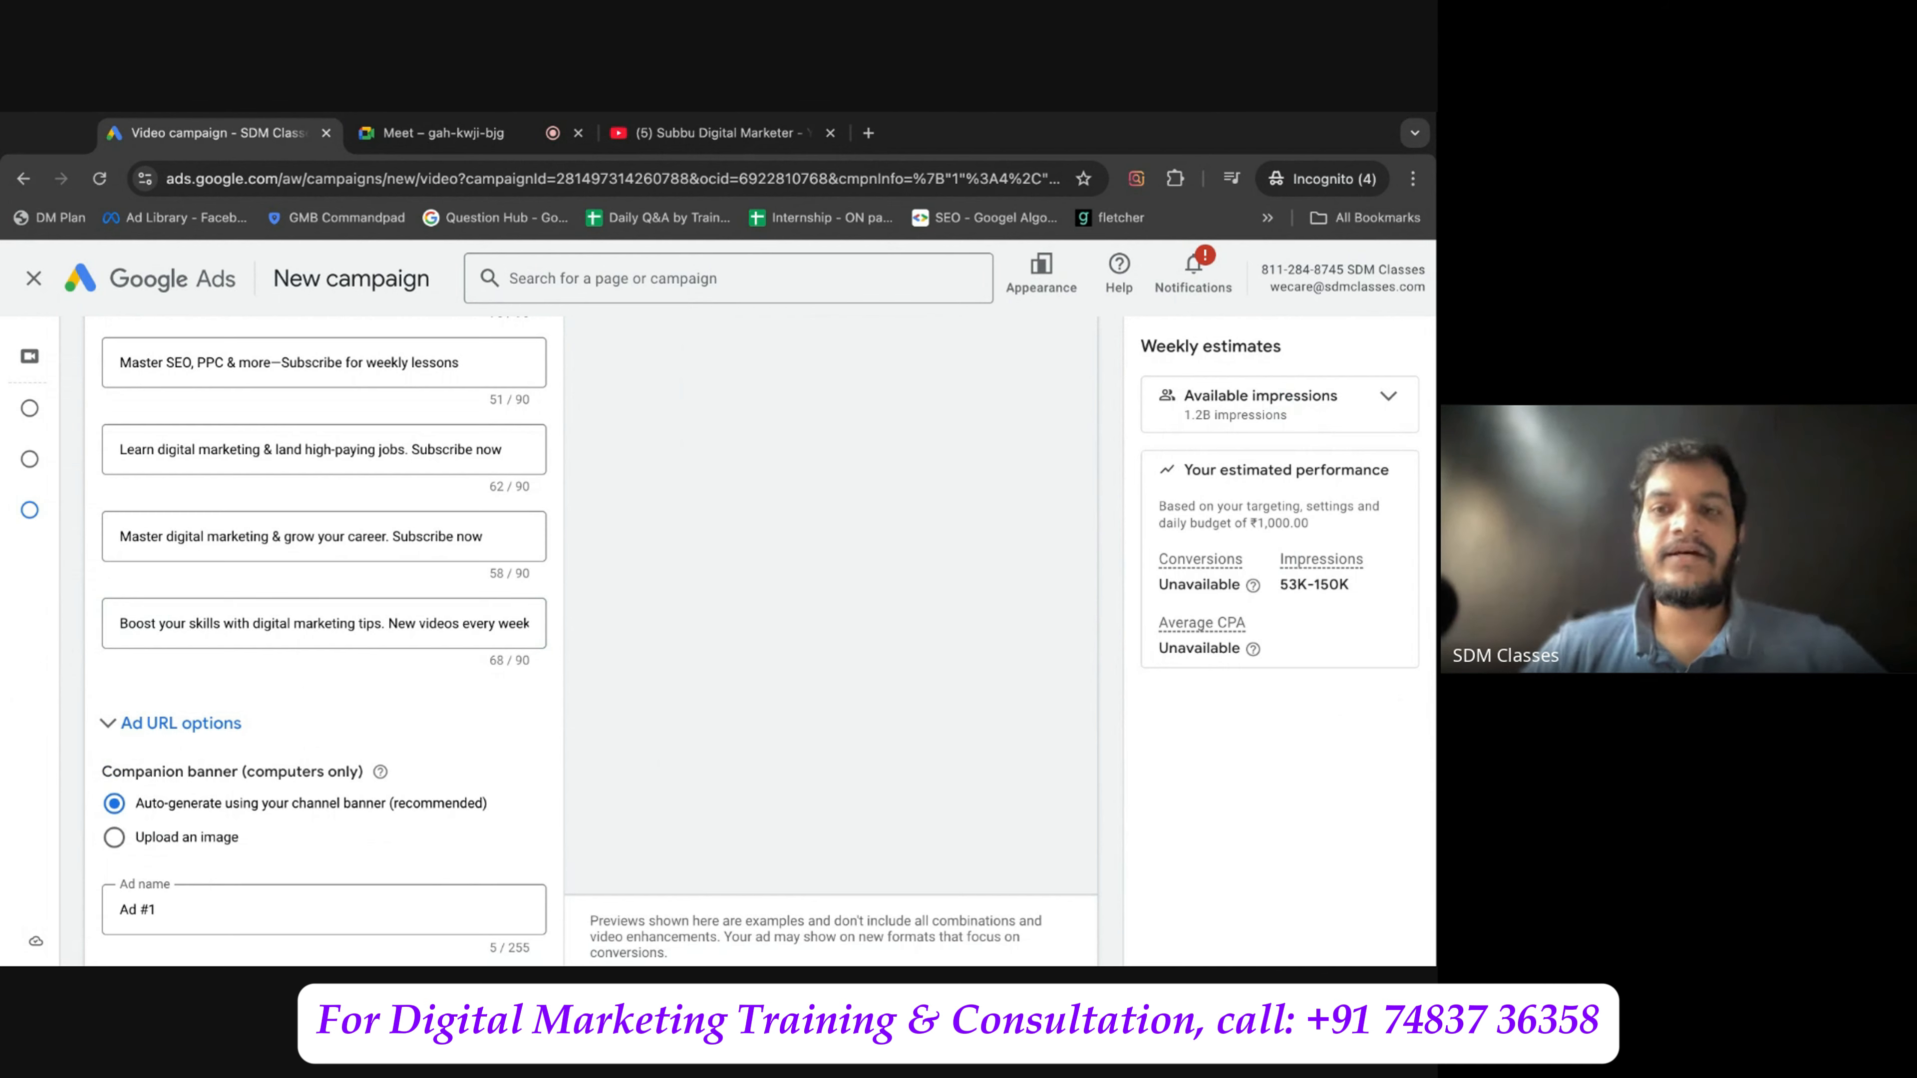
Switch to the YouTube channel page to look at its banner, and return to the Google Ads campaign.
{"action": "scroll", "coordinate": [324, 642], "scroll_direction": "down", "scroll_amount": 3}
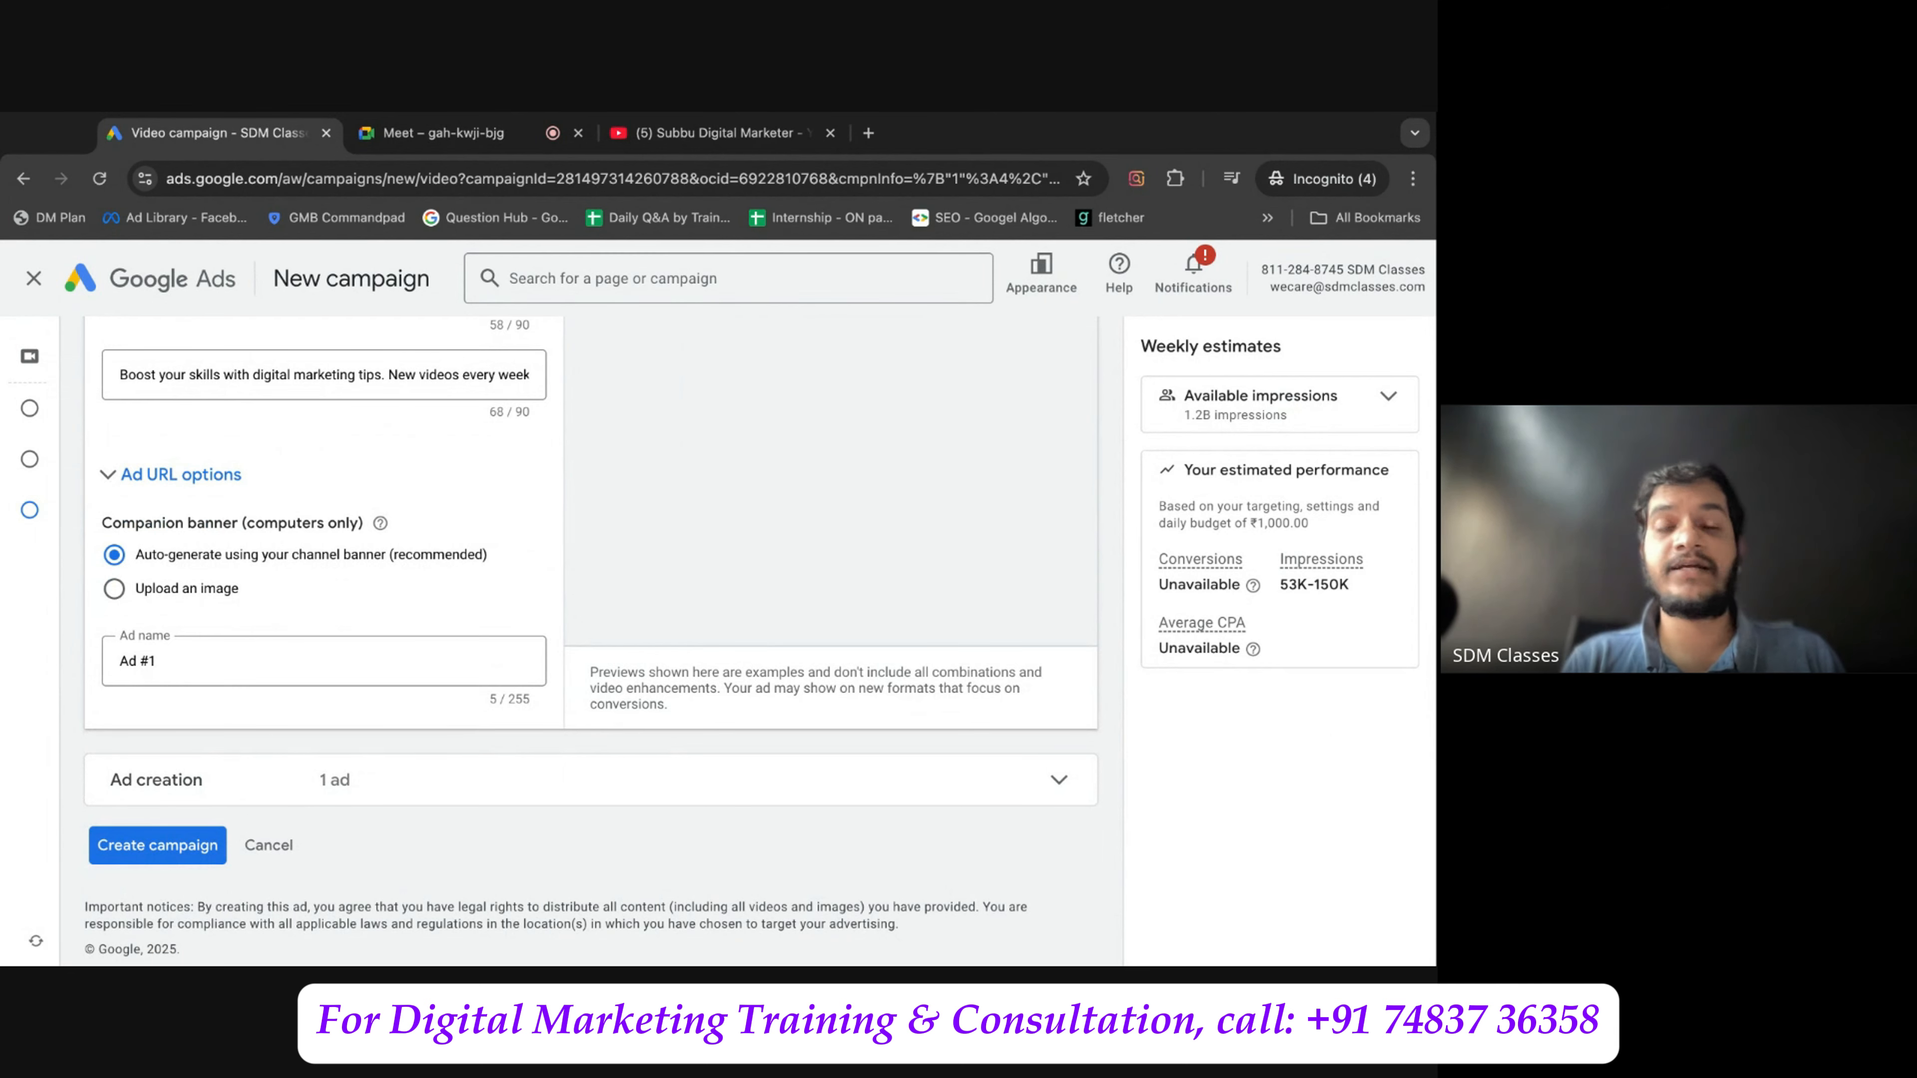
{"action": "left_click", "coordinate": [724, 136]}
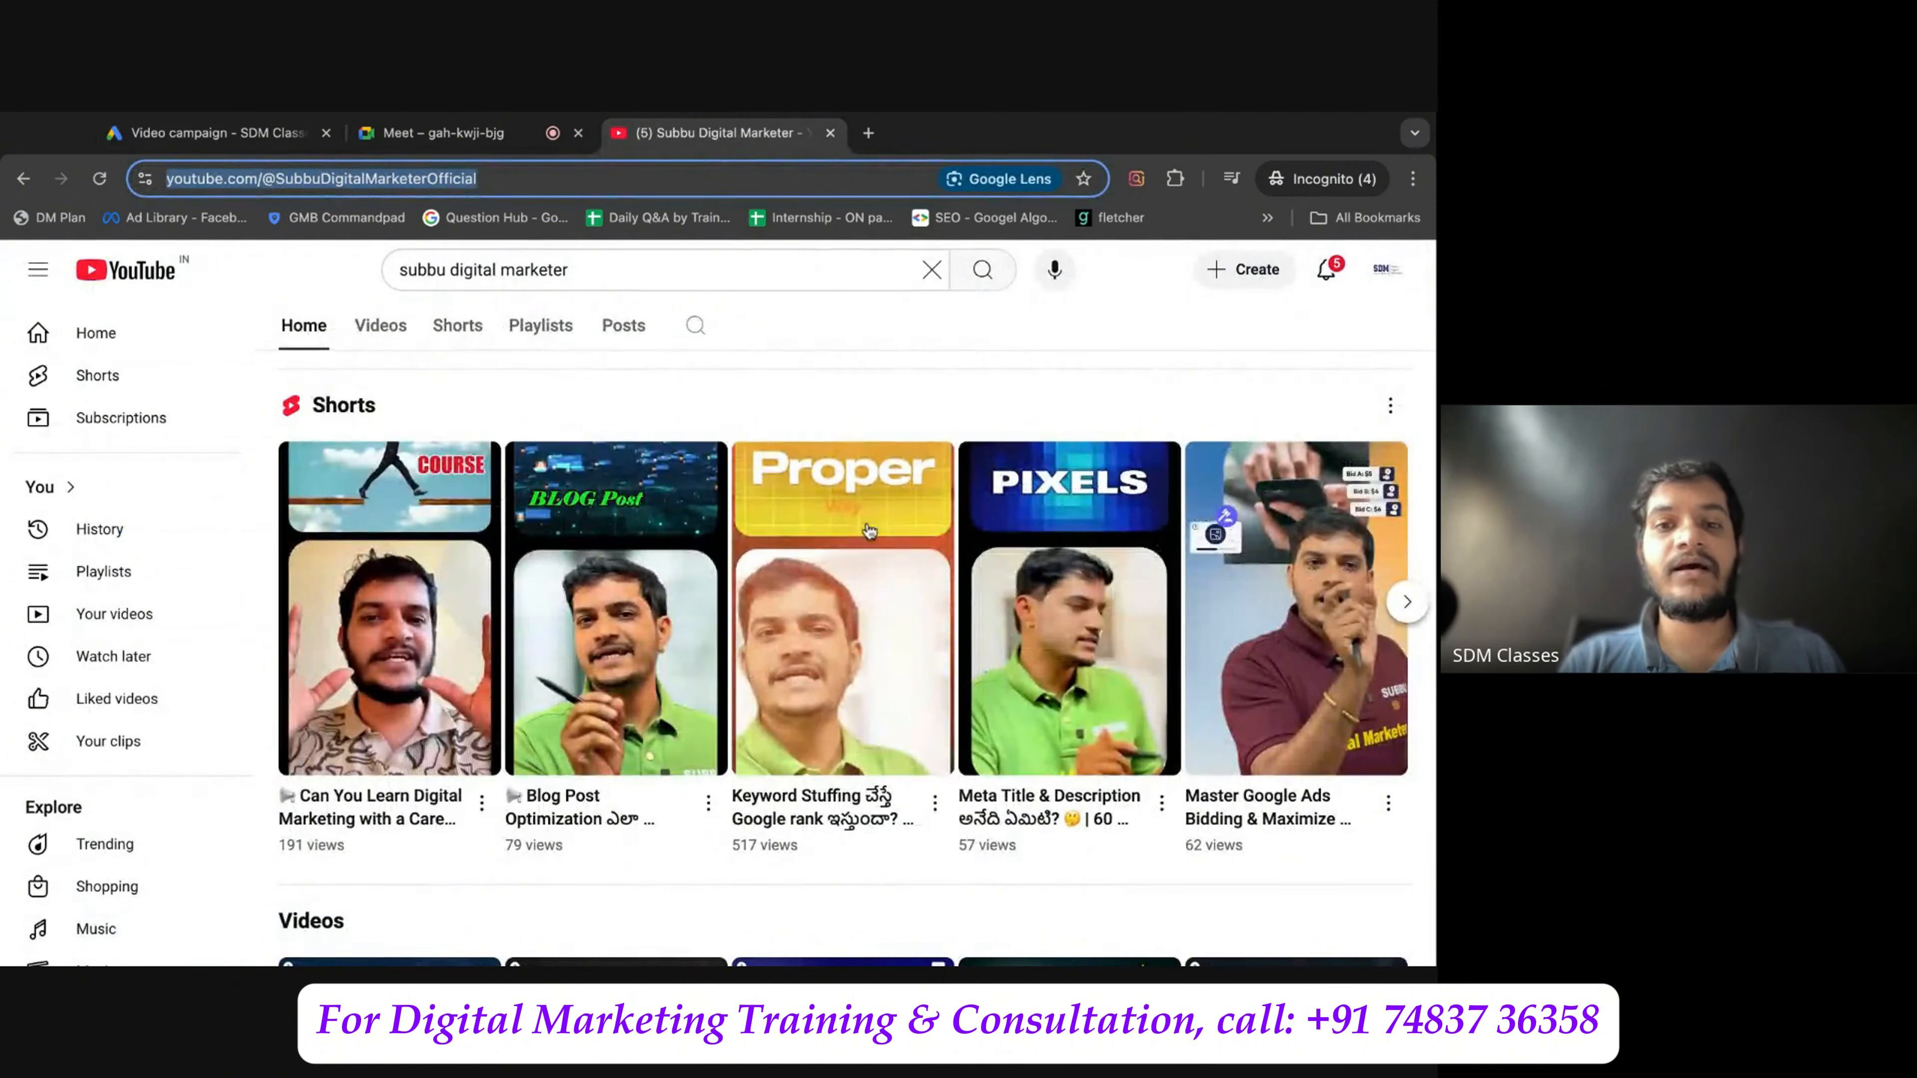
{"action": "scroll", "coordinate": [867, 526], "scroll_direction": "up", "scroll_amount": 10}
{"action": "left_click", "coordinate": [1305, 659]}
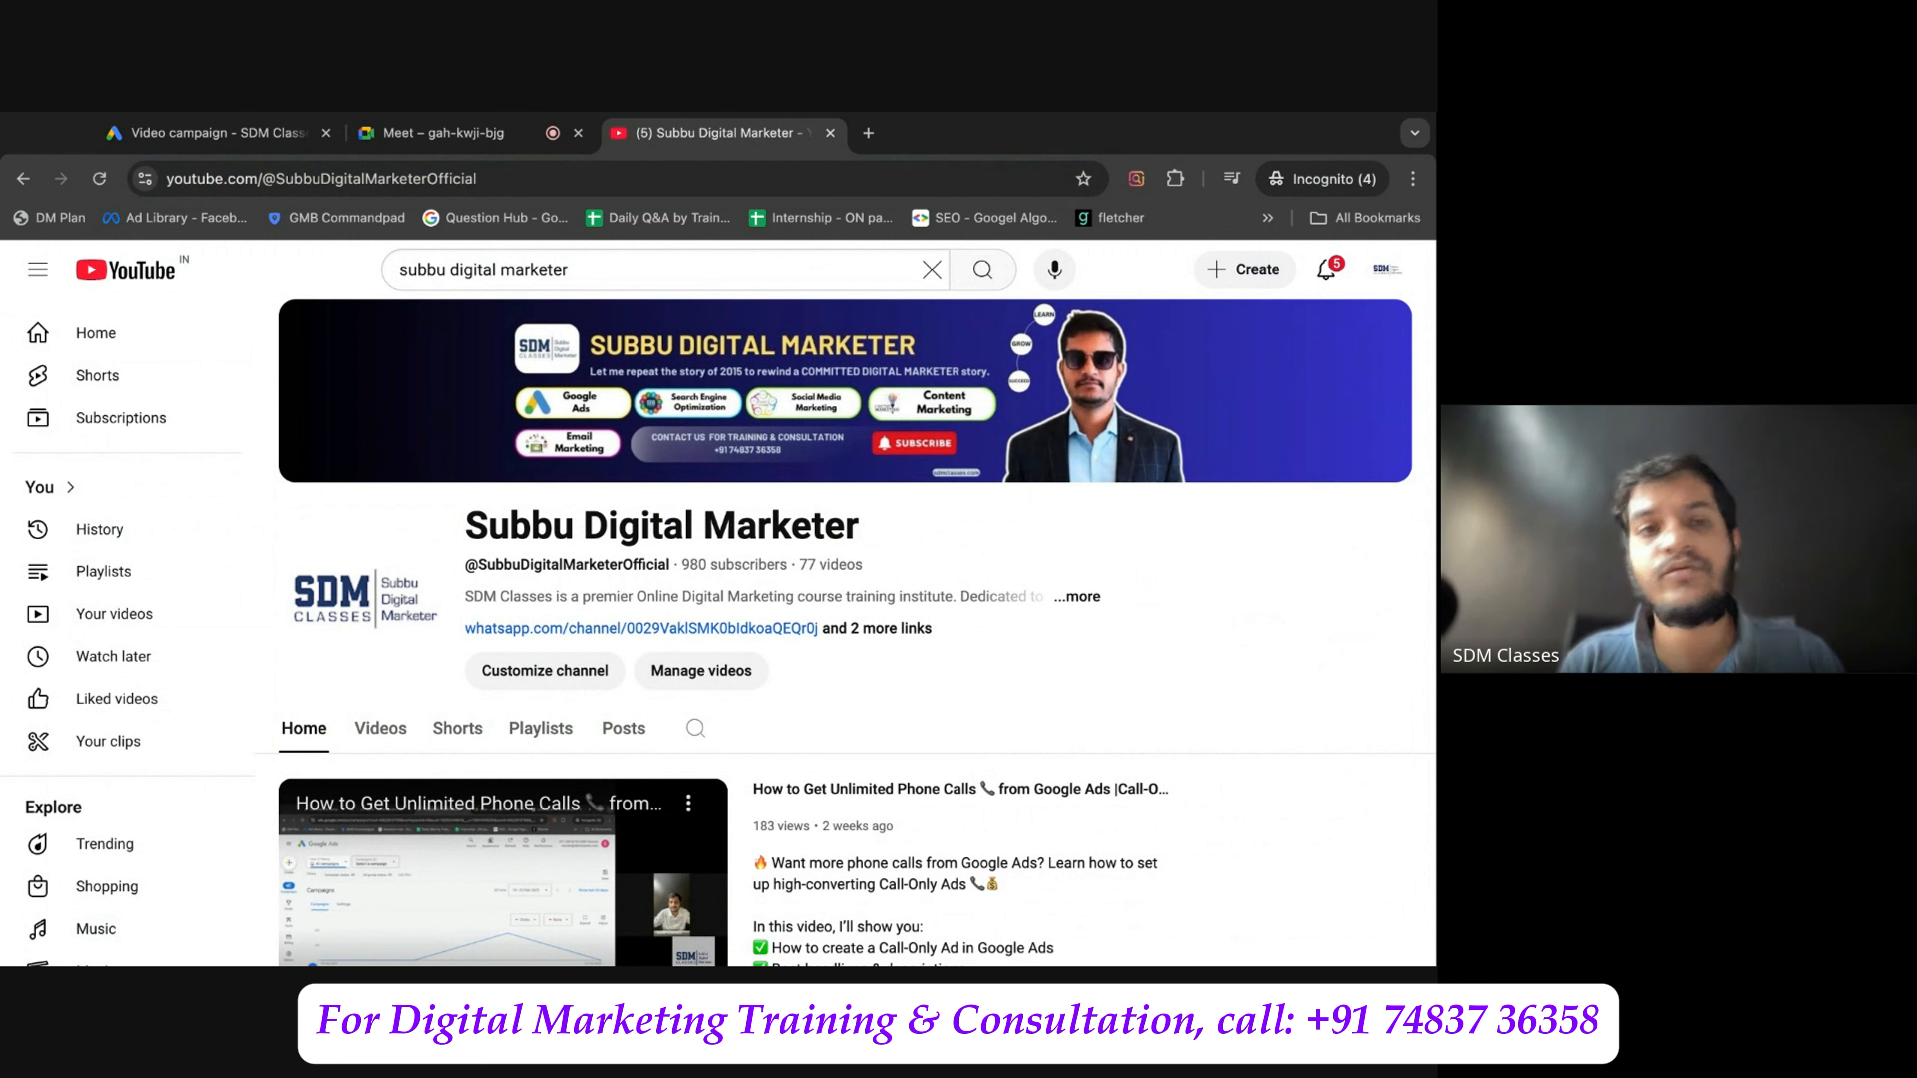
{"action": "left_click", "coordinate": [231, 146]}
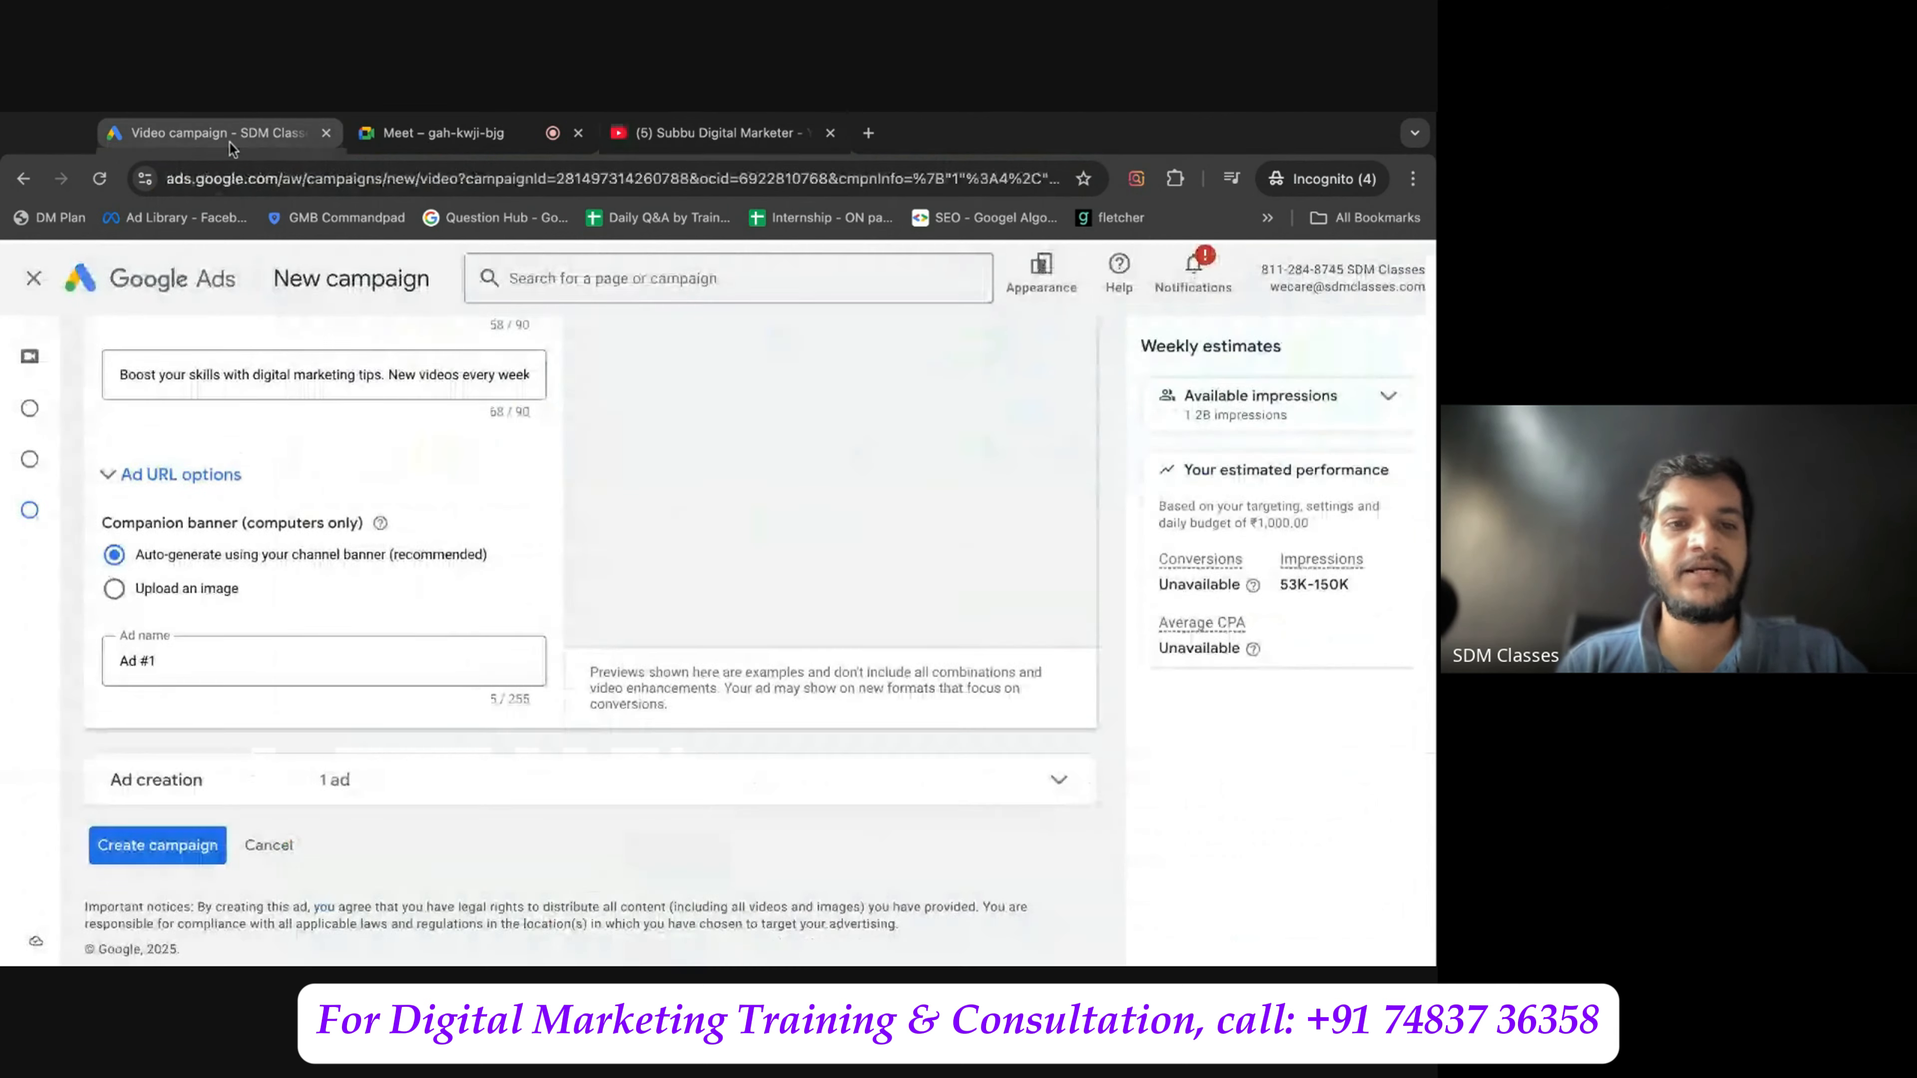
Rename the ad as "YT Subscribers".
{"action": "triple_click", "coordinate": [330, 666]}
{"action": "type", "text": "YT"}
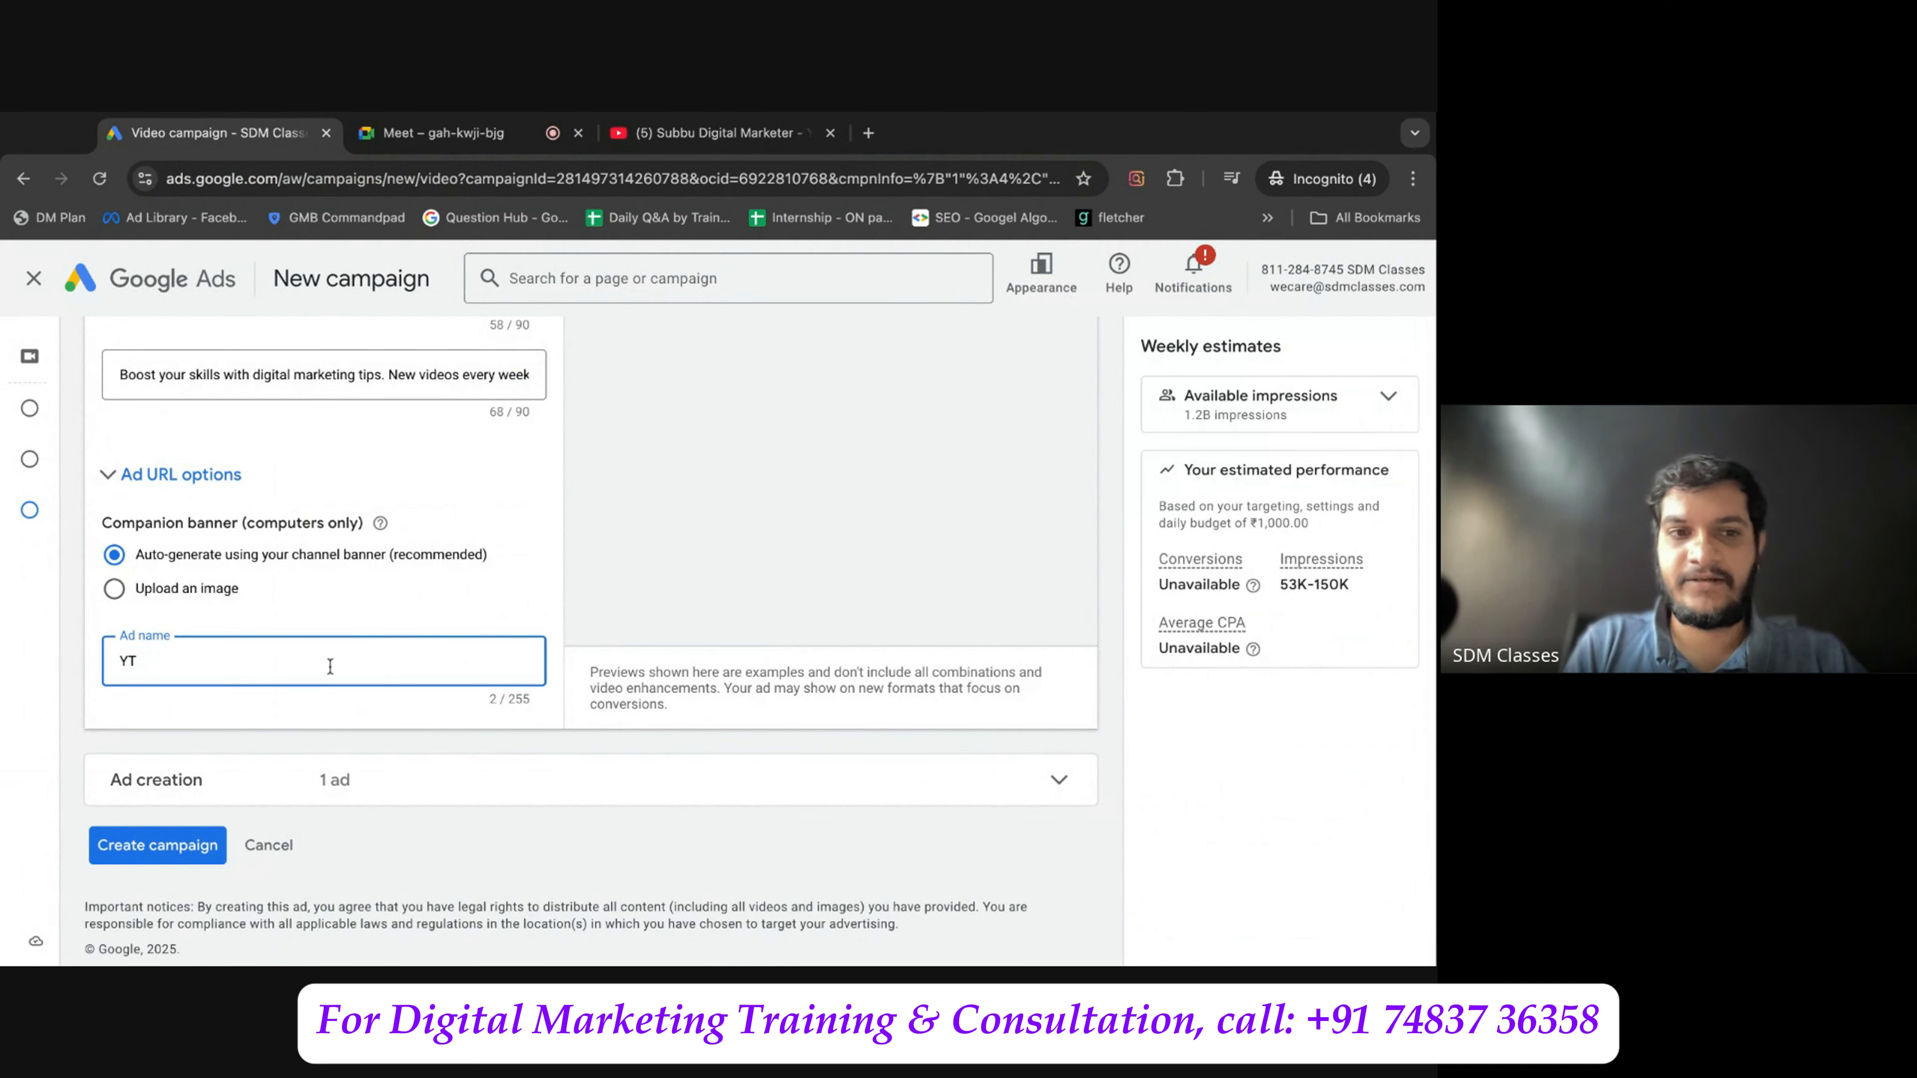
{"action": "type", "text": " S"}
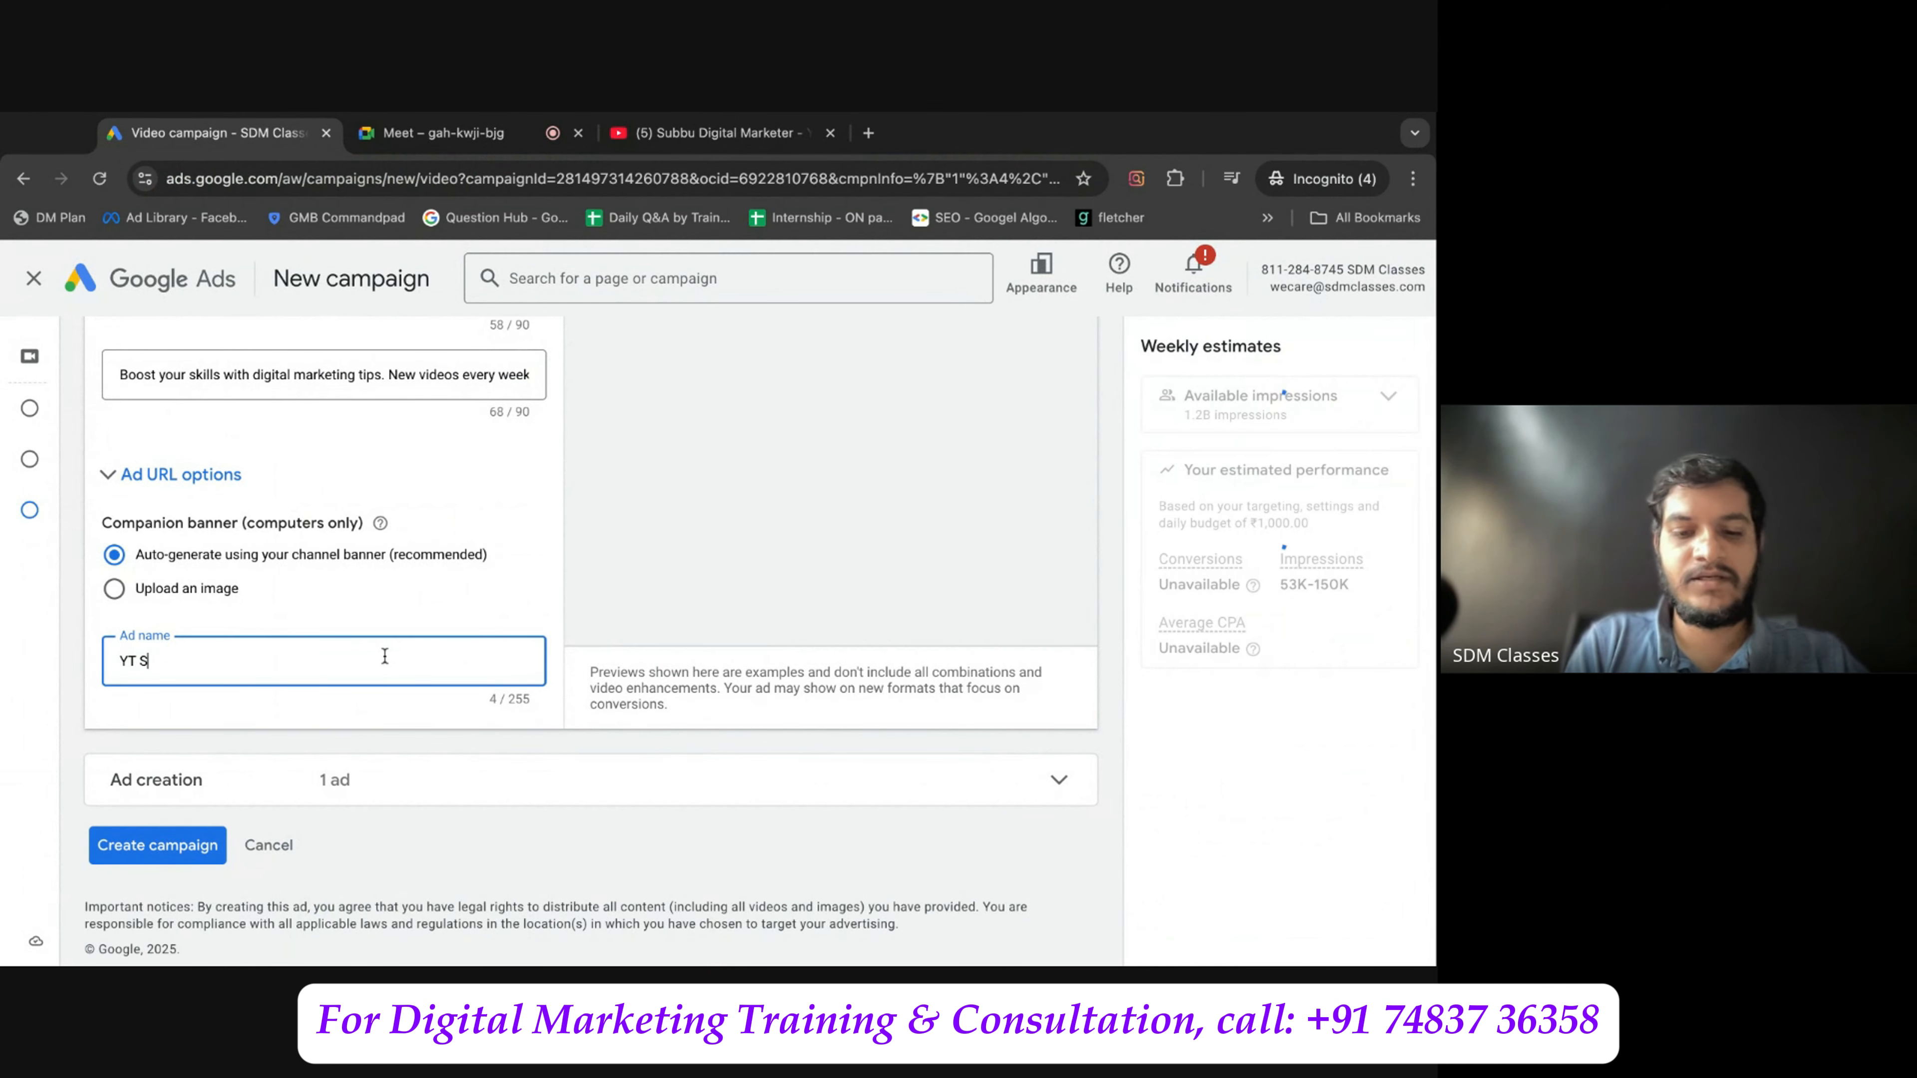
{"action": "type", "text": "ubscribers"}
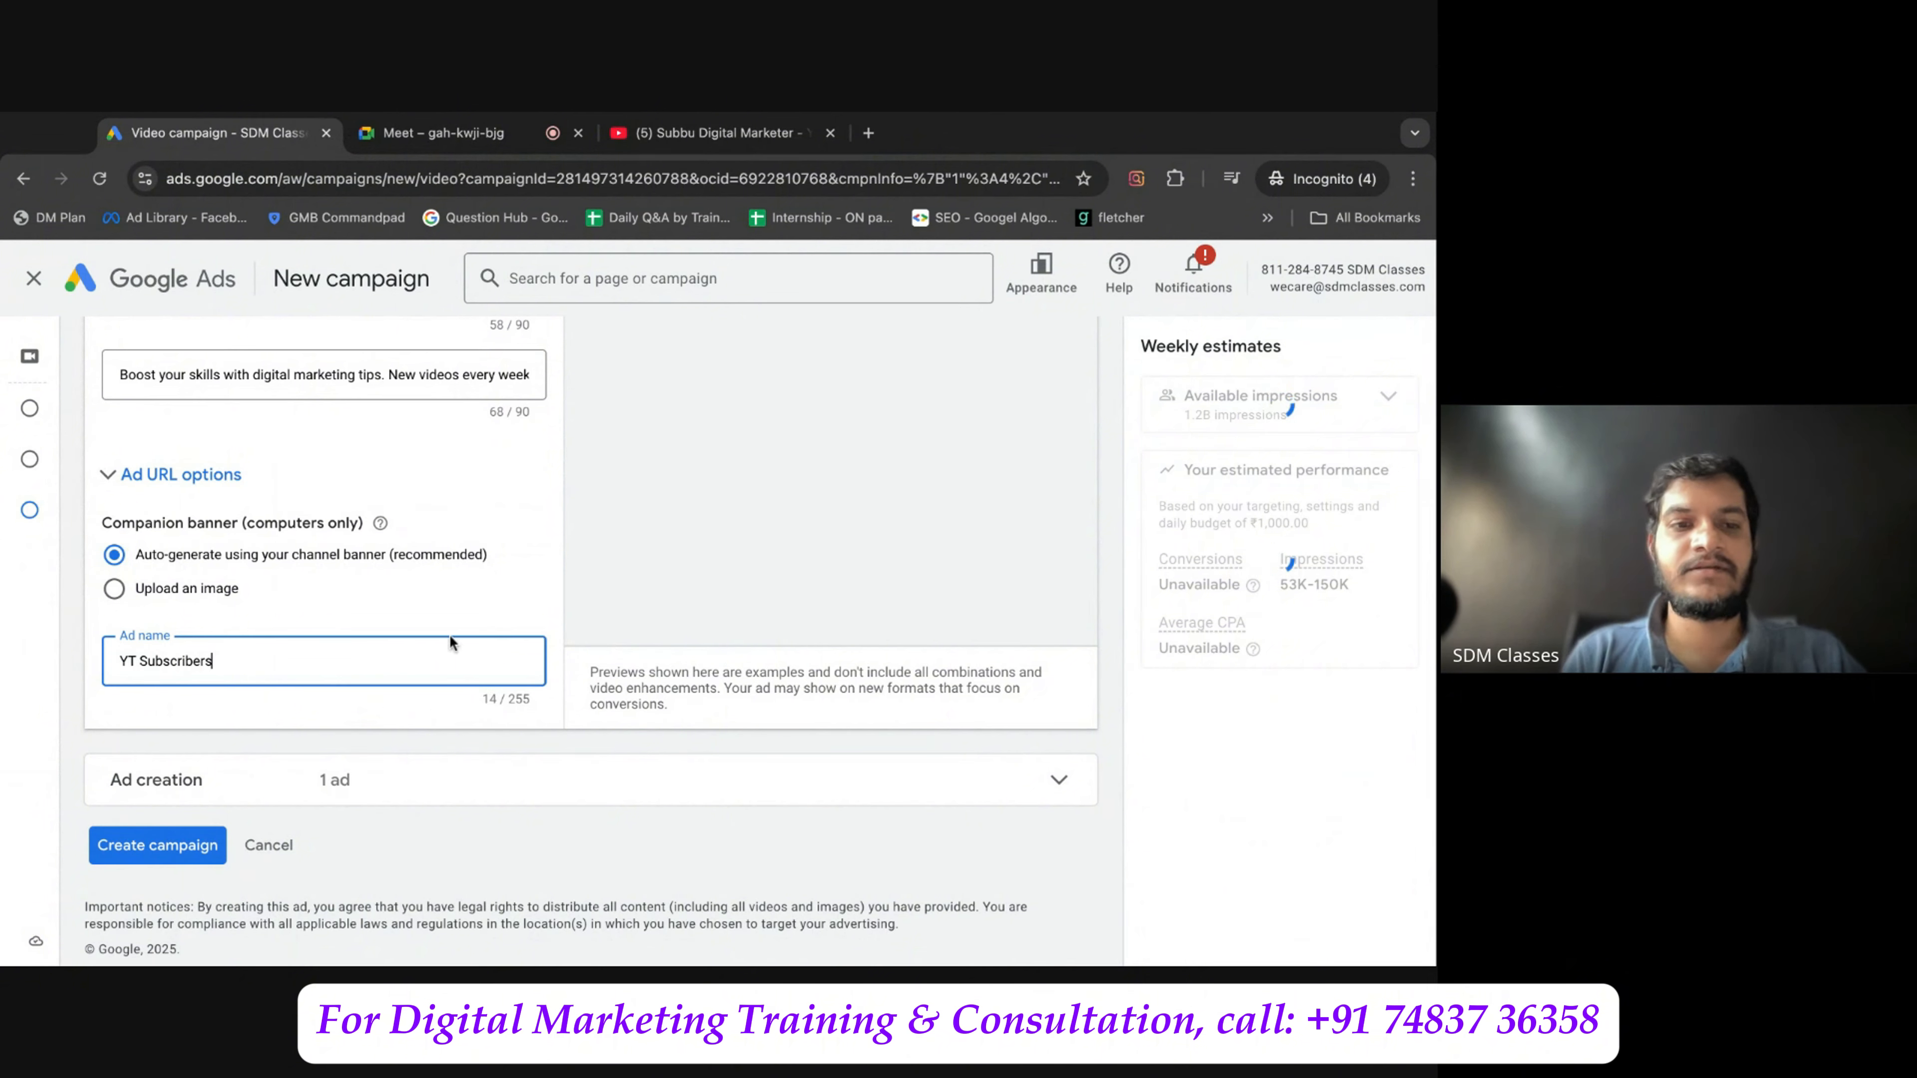
{"action": "left_click", "coordinate": [625, 599]}
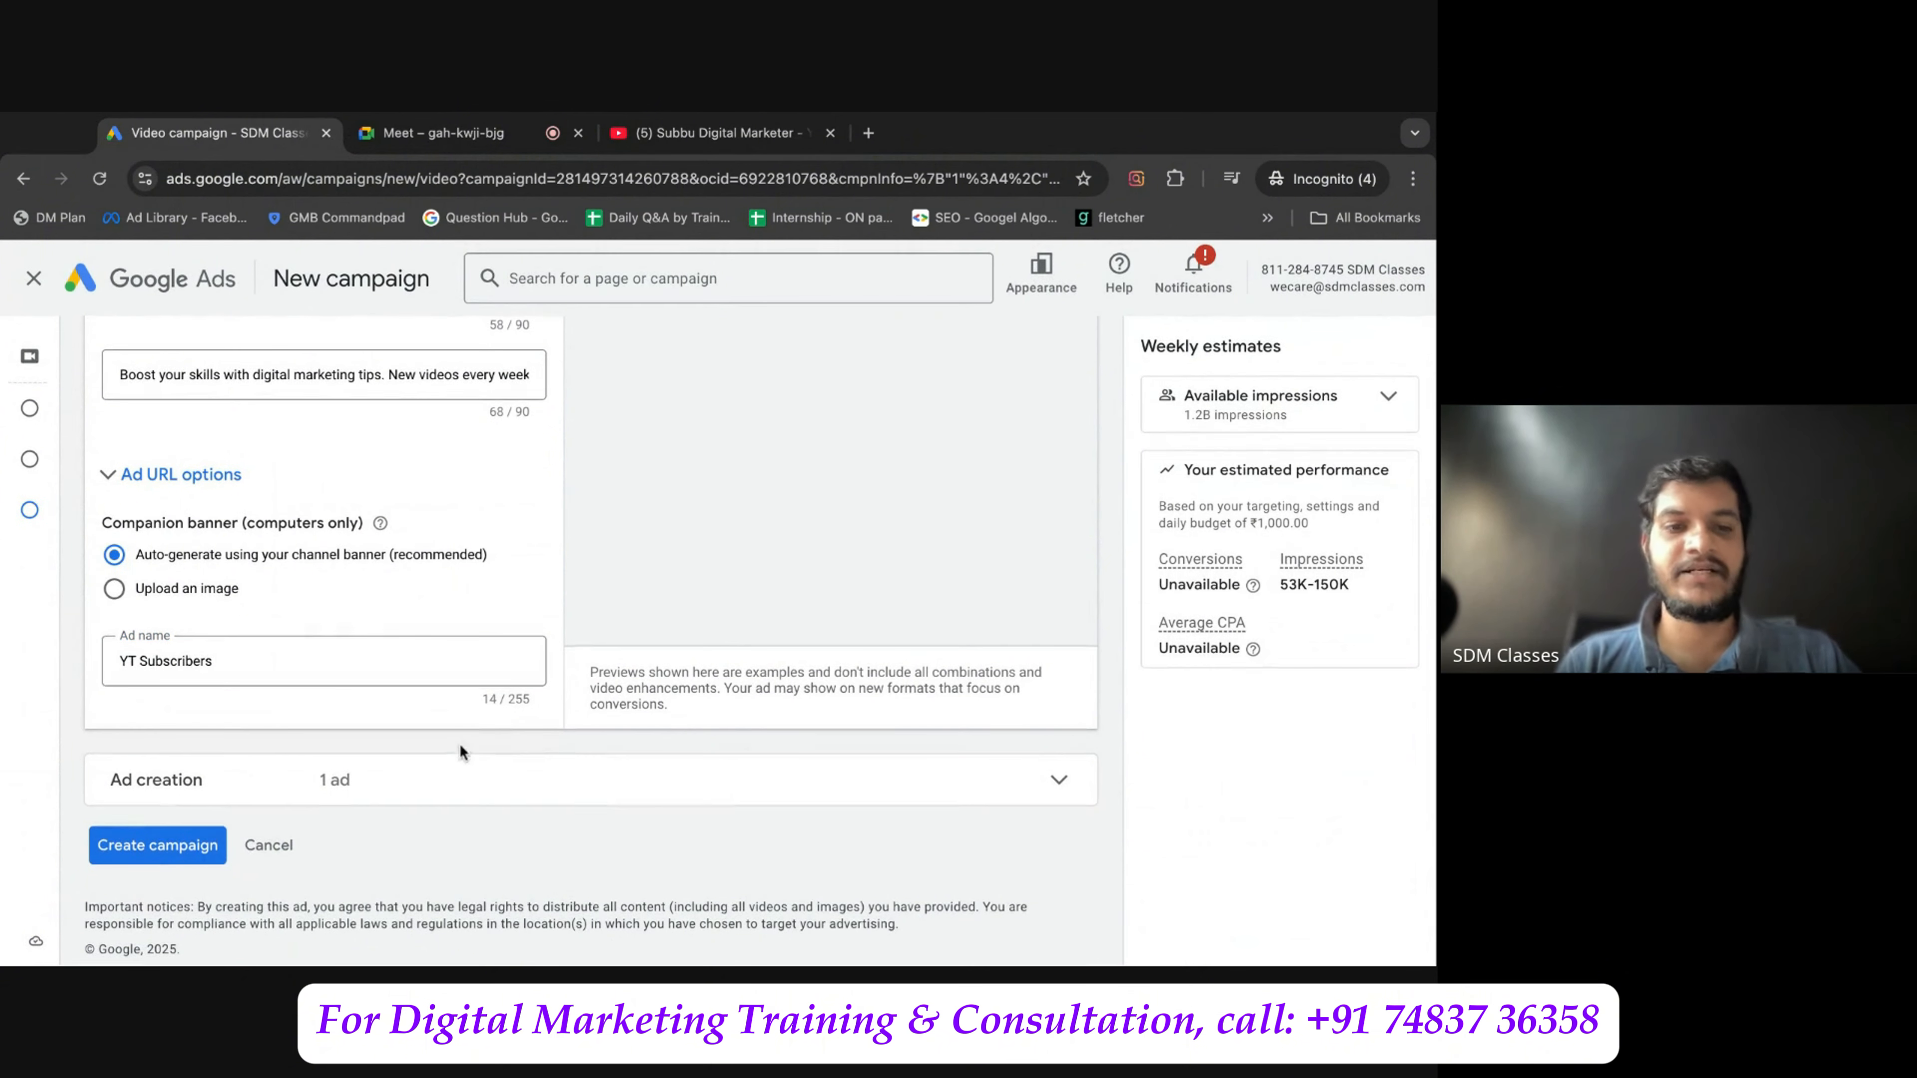
Expand the Ad creation section and look at the options available for the YT Subscribers ad.
{"action": "left_click", "coordinate": [448, 789]}
{"action": "scroll", "coordinate": [449, 791], "scroll_direction": "down", "scroll_amount": 4}
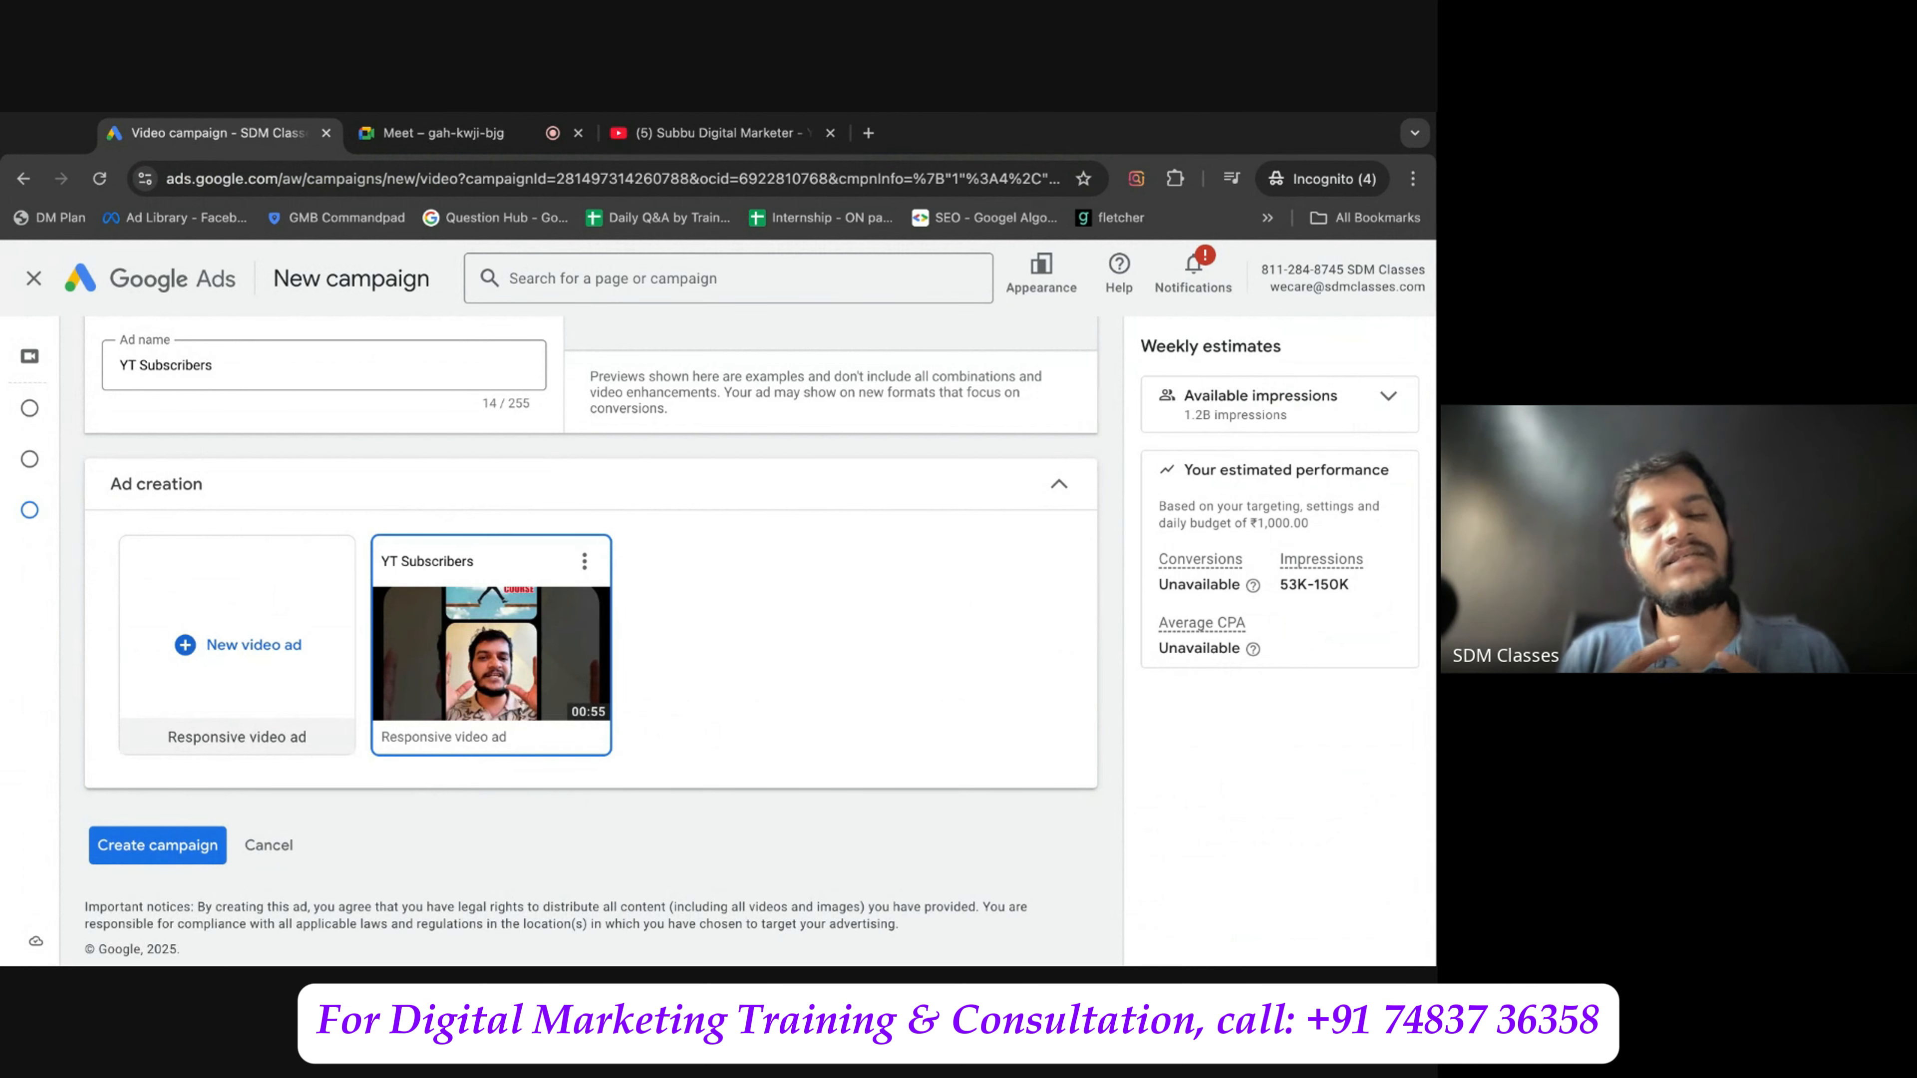
{"action": "left_click", "coordinate": [583, 561]}
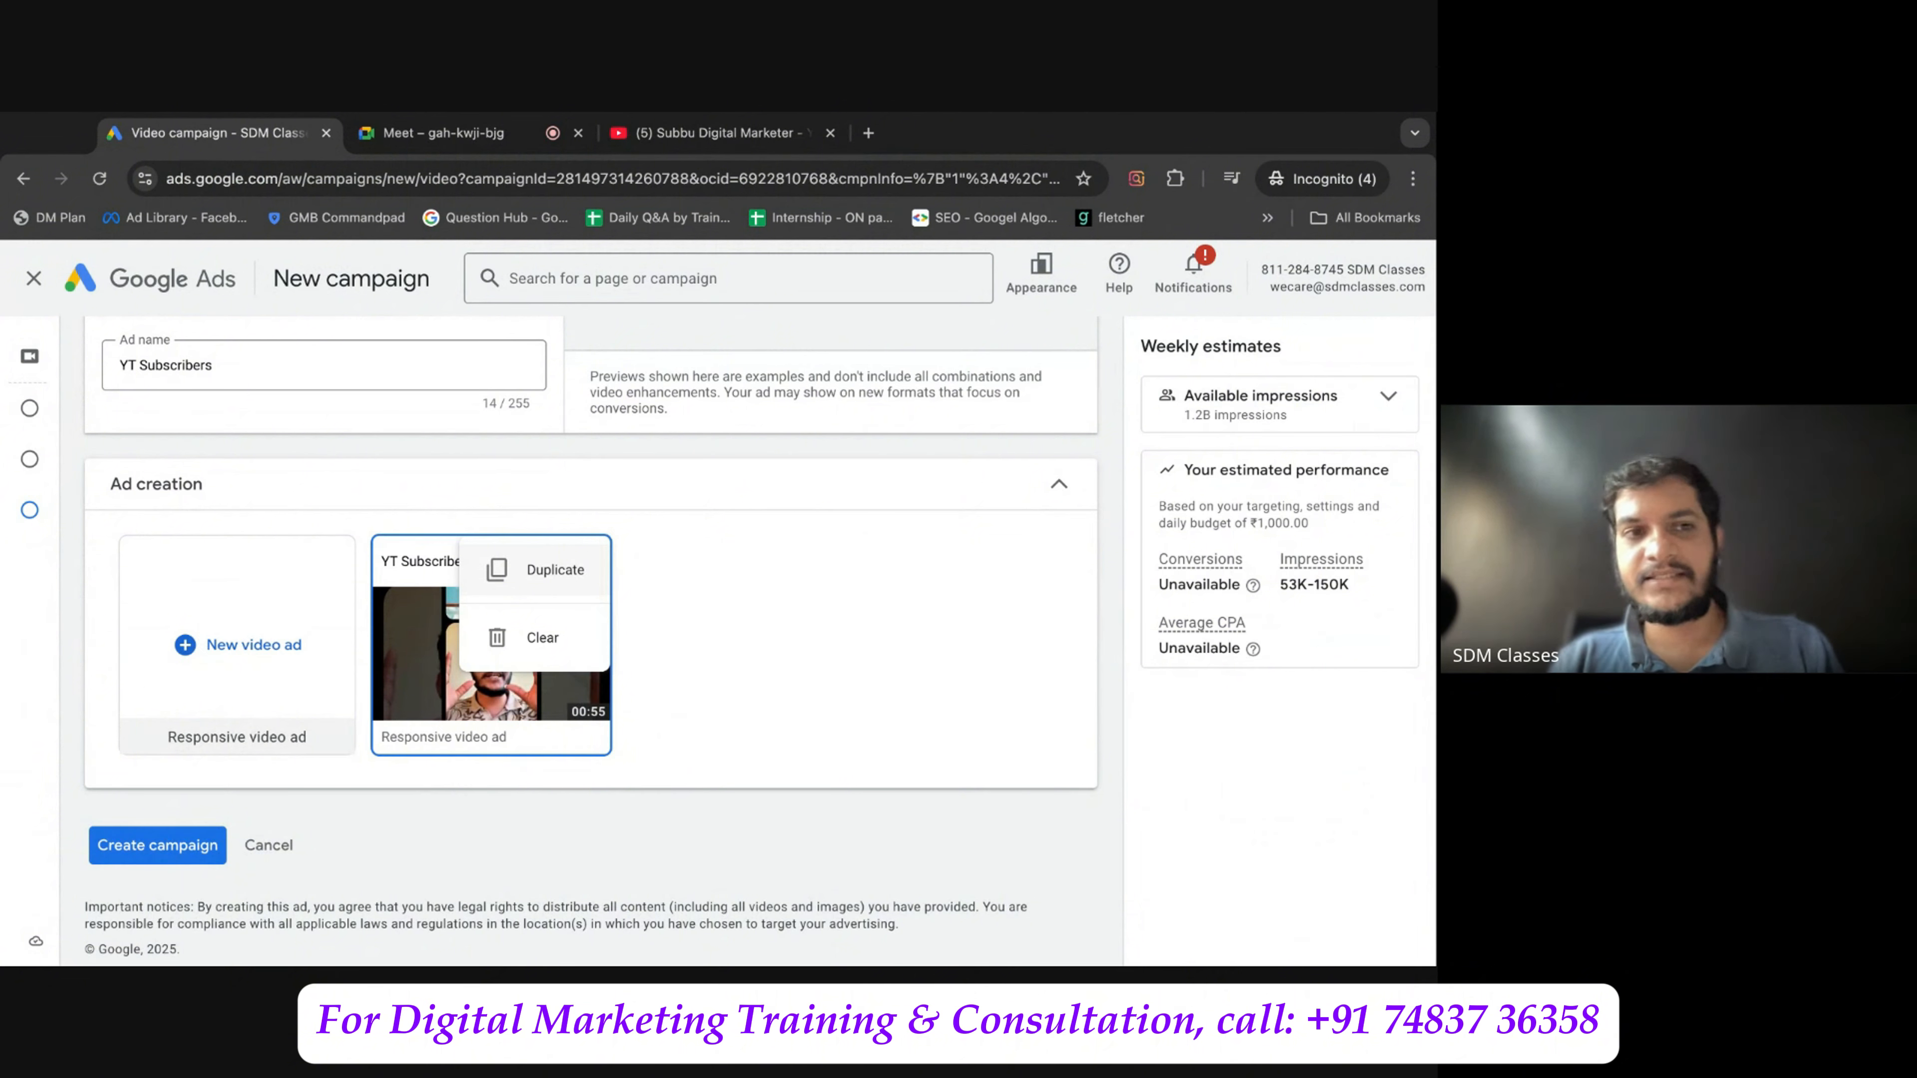
{"action": "left_click", "coordinate": [693, 582]}
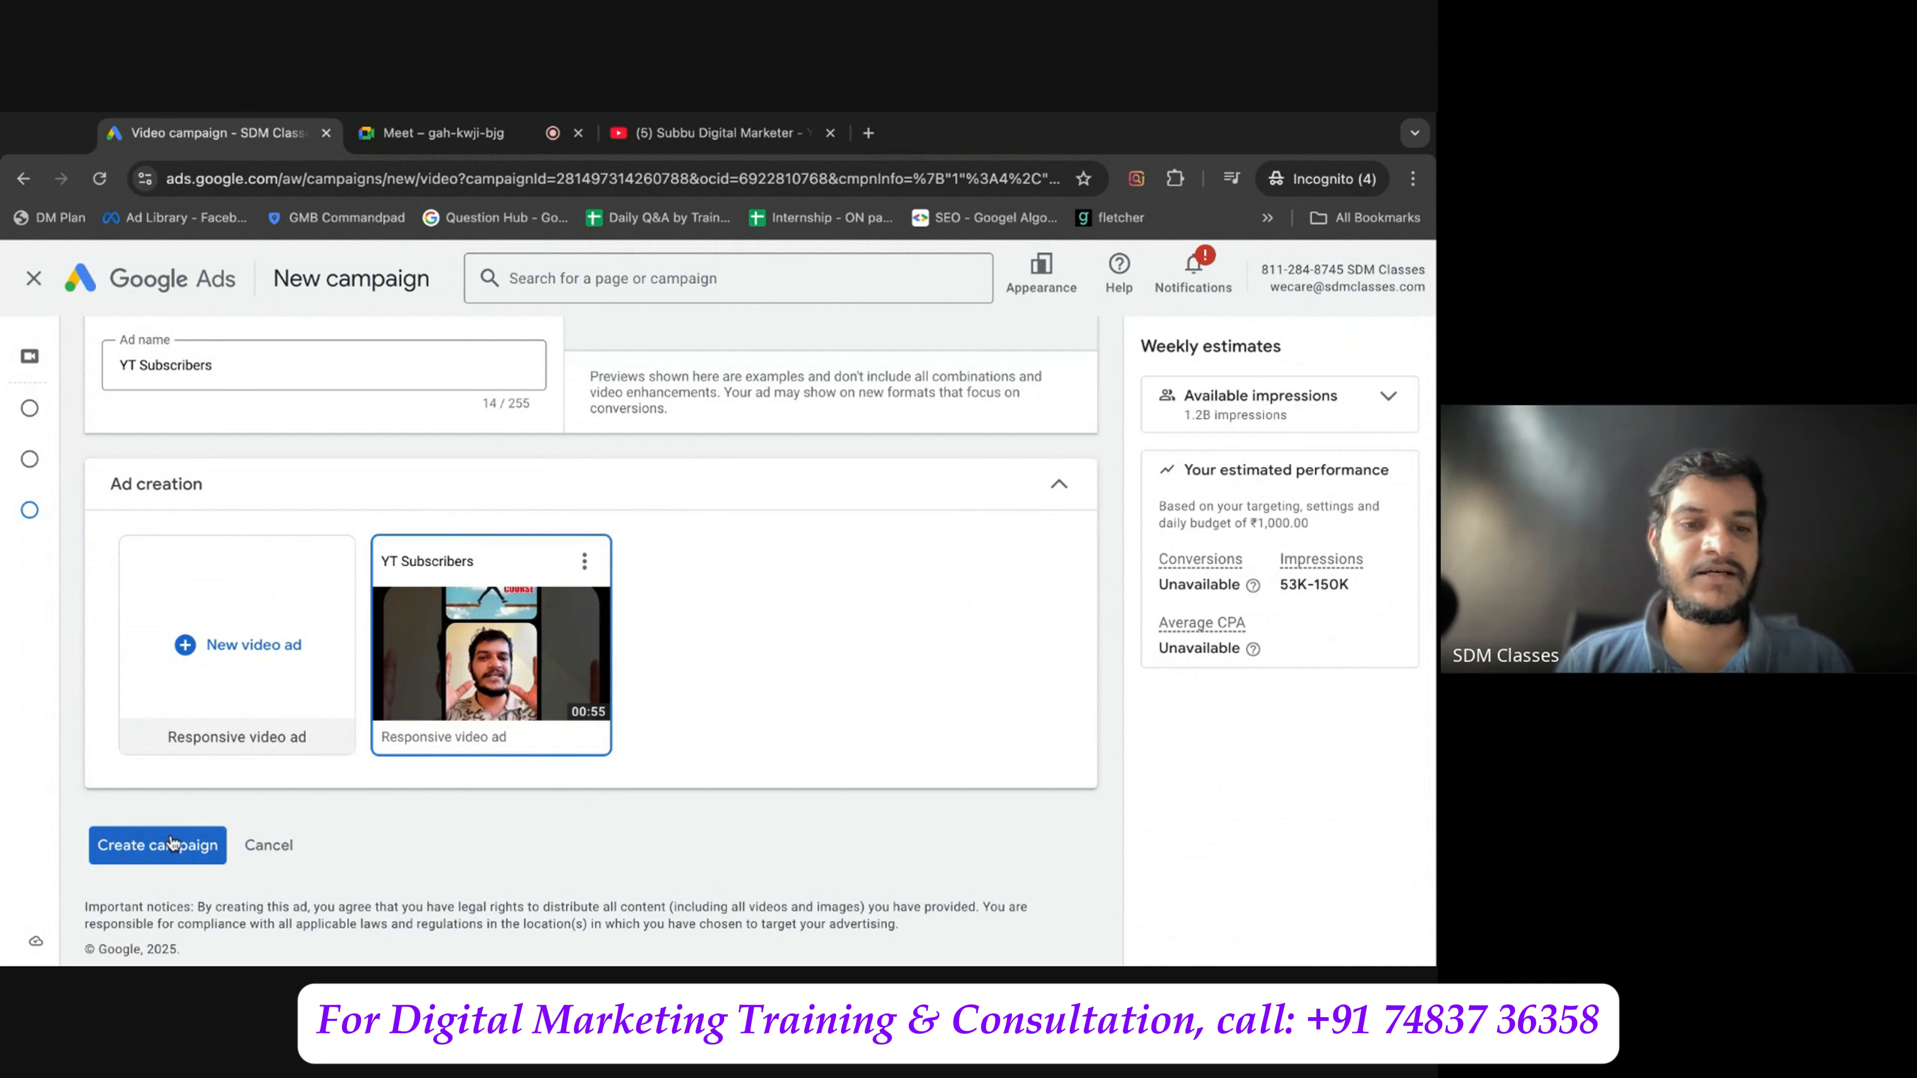
Create the campaign and continue to its overview.
{"action": "left_click", "coordinate": [157, 845]}
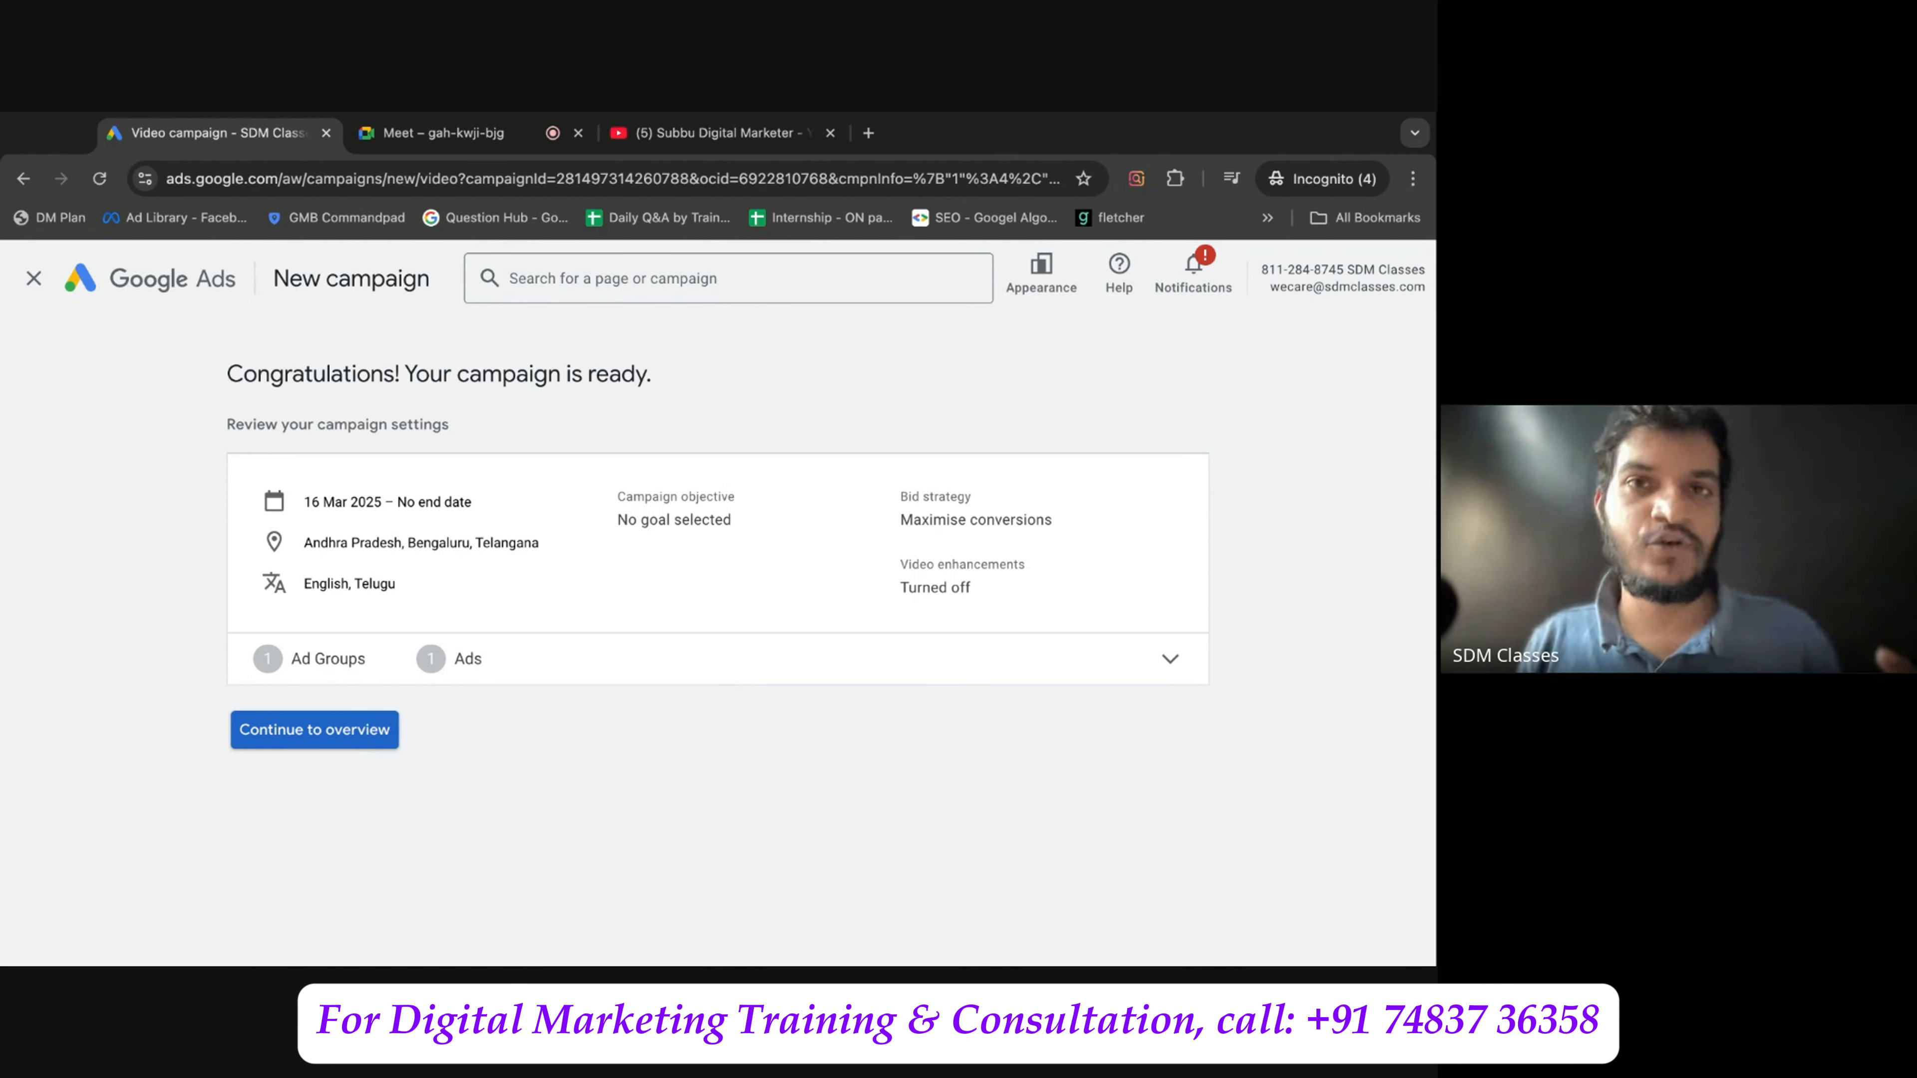
{"action": "left_click", "coordinate": [314, 729]}
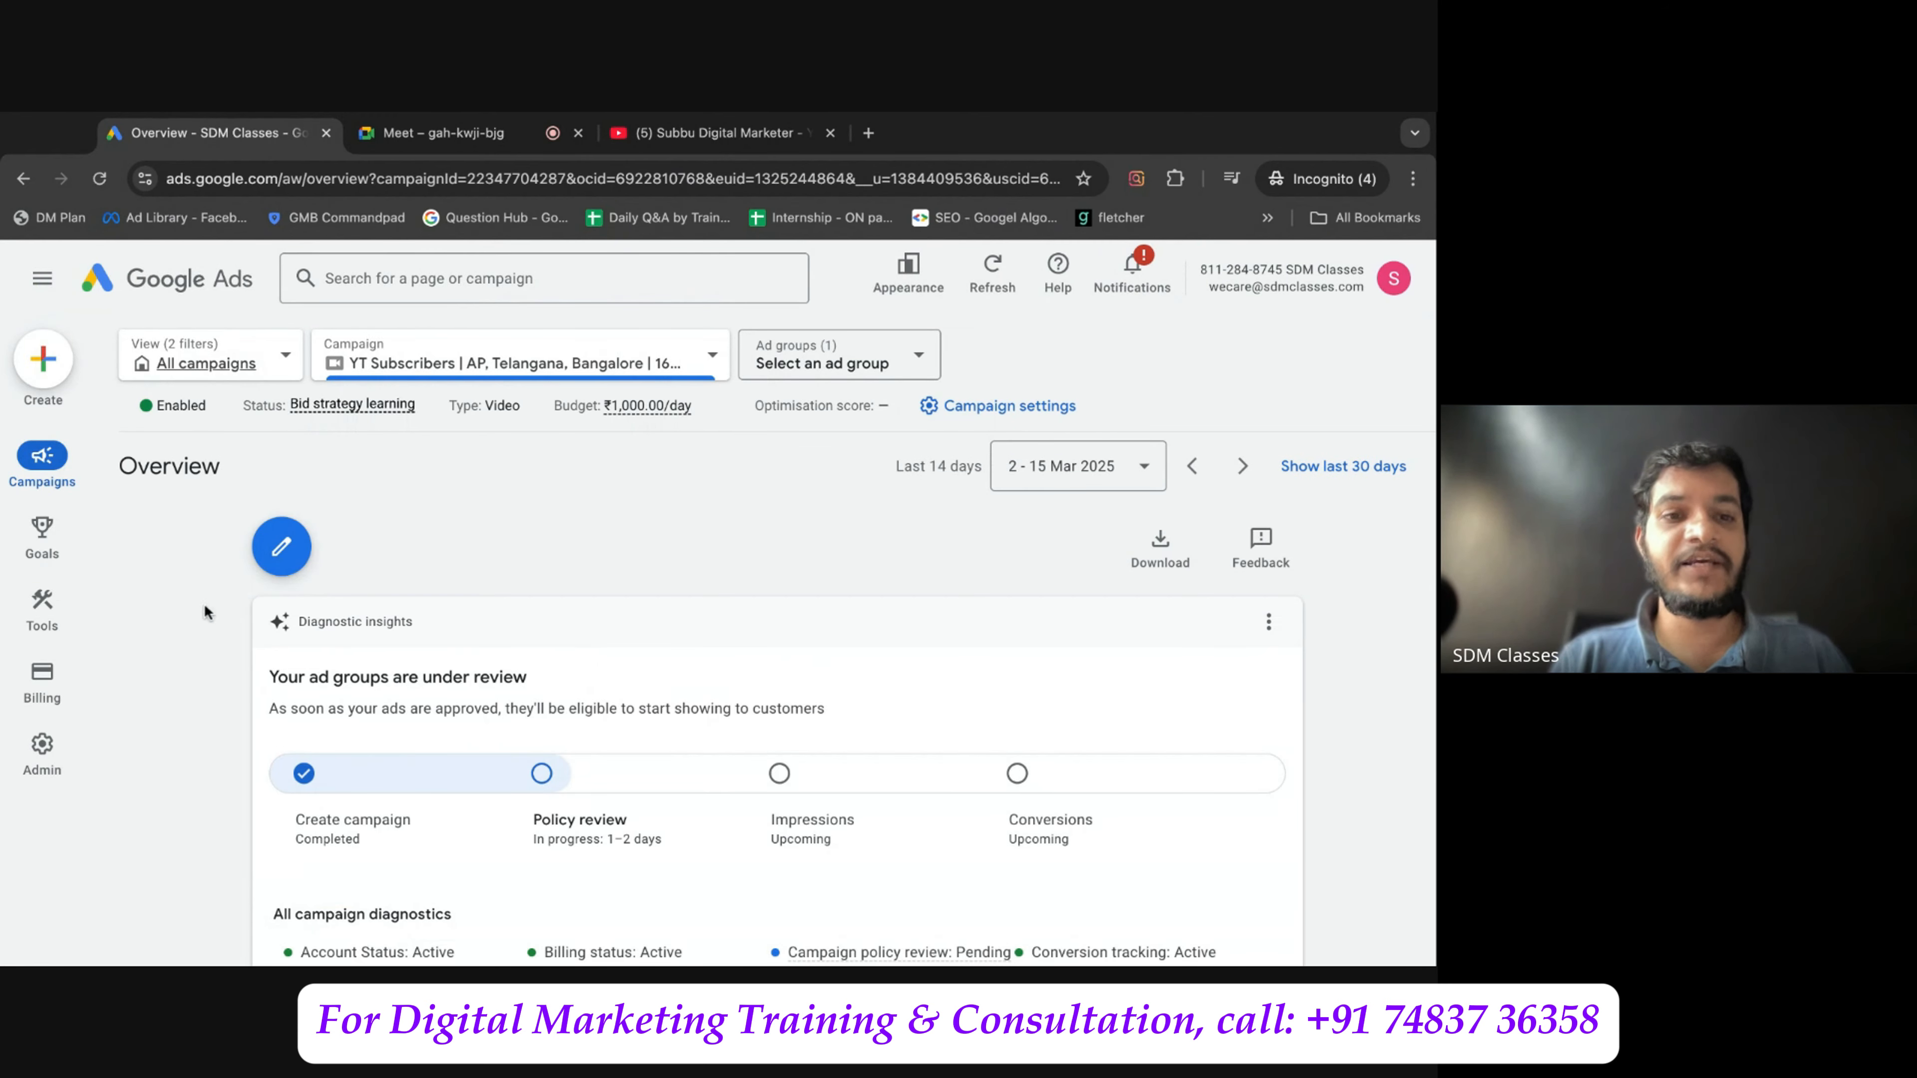
Examine the new campaign's diagnostics, including the details of its campaign status, on the overview page.
{"action": "scroll", "coordinate": [177, 679], "scroll_direction": "down", "scroll_amount": 3}
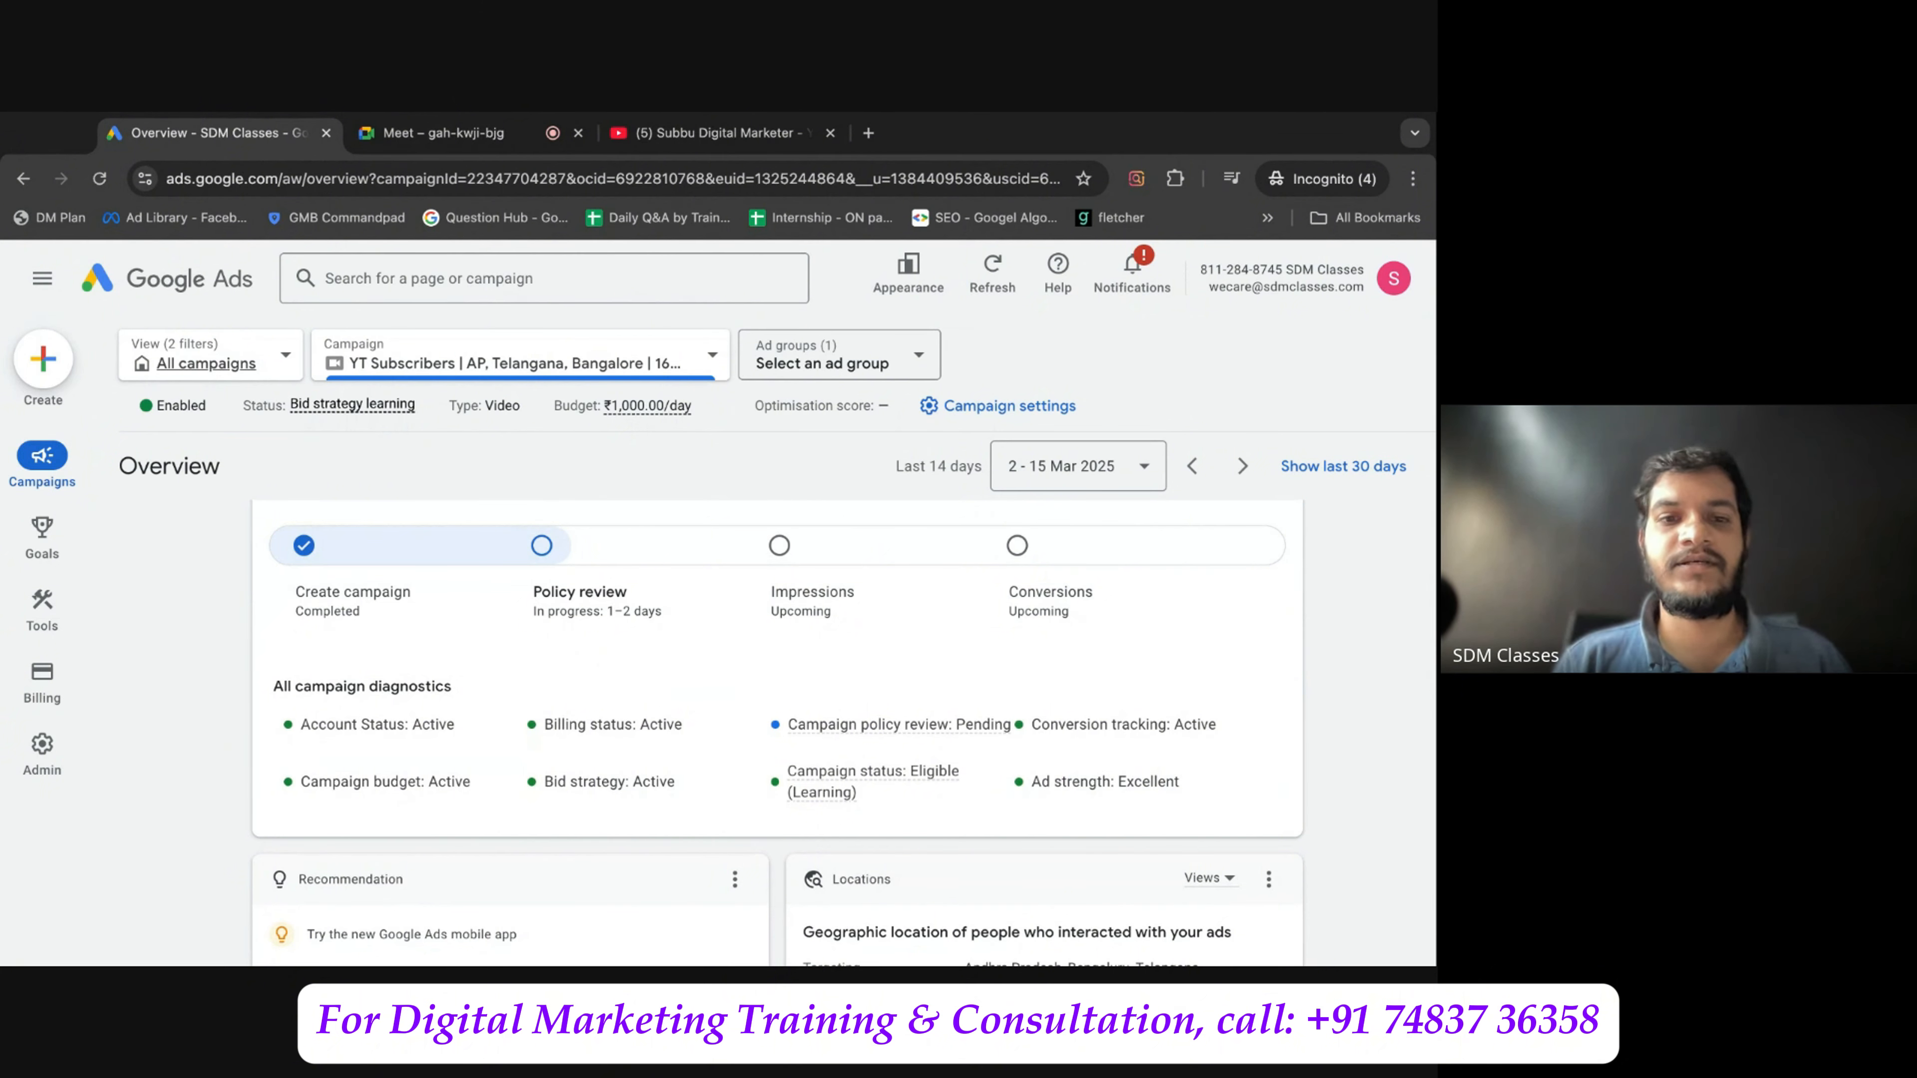
{"action": "scroll", "coordinate": [233, 725], "scroll_direction": "down", "scroll_amount": 2}
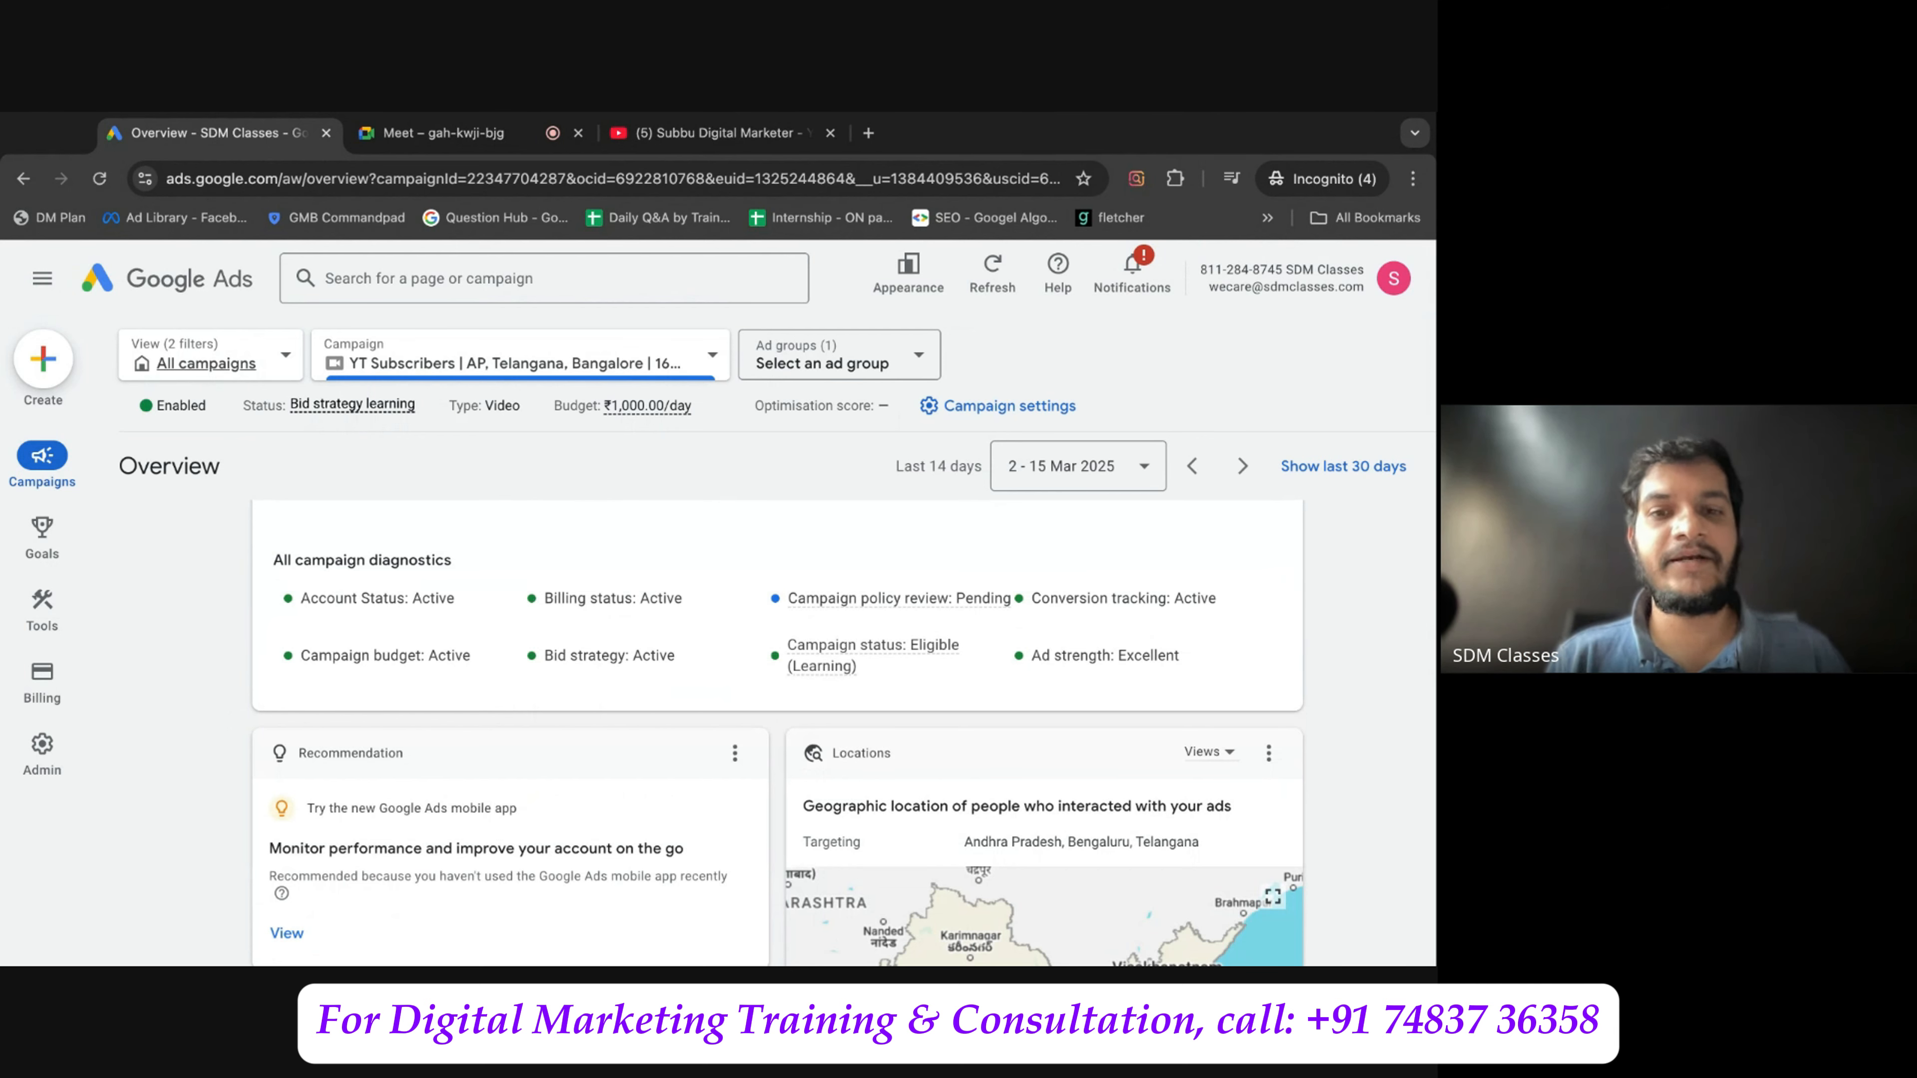
{"action": "mouse_move", "coordinate": [937, 664]}
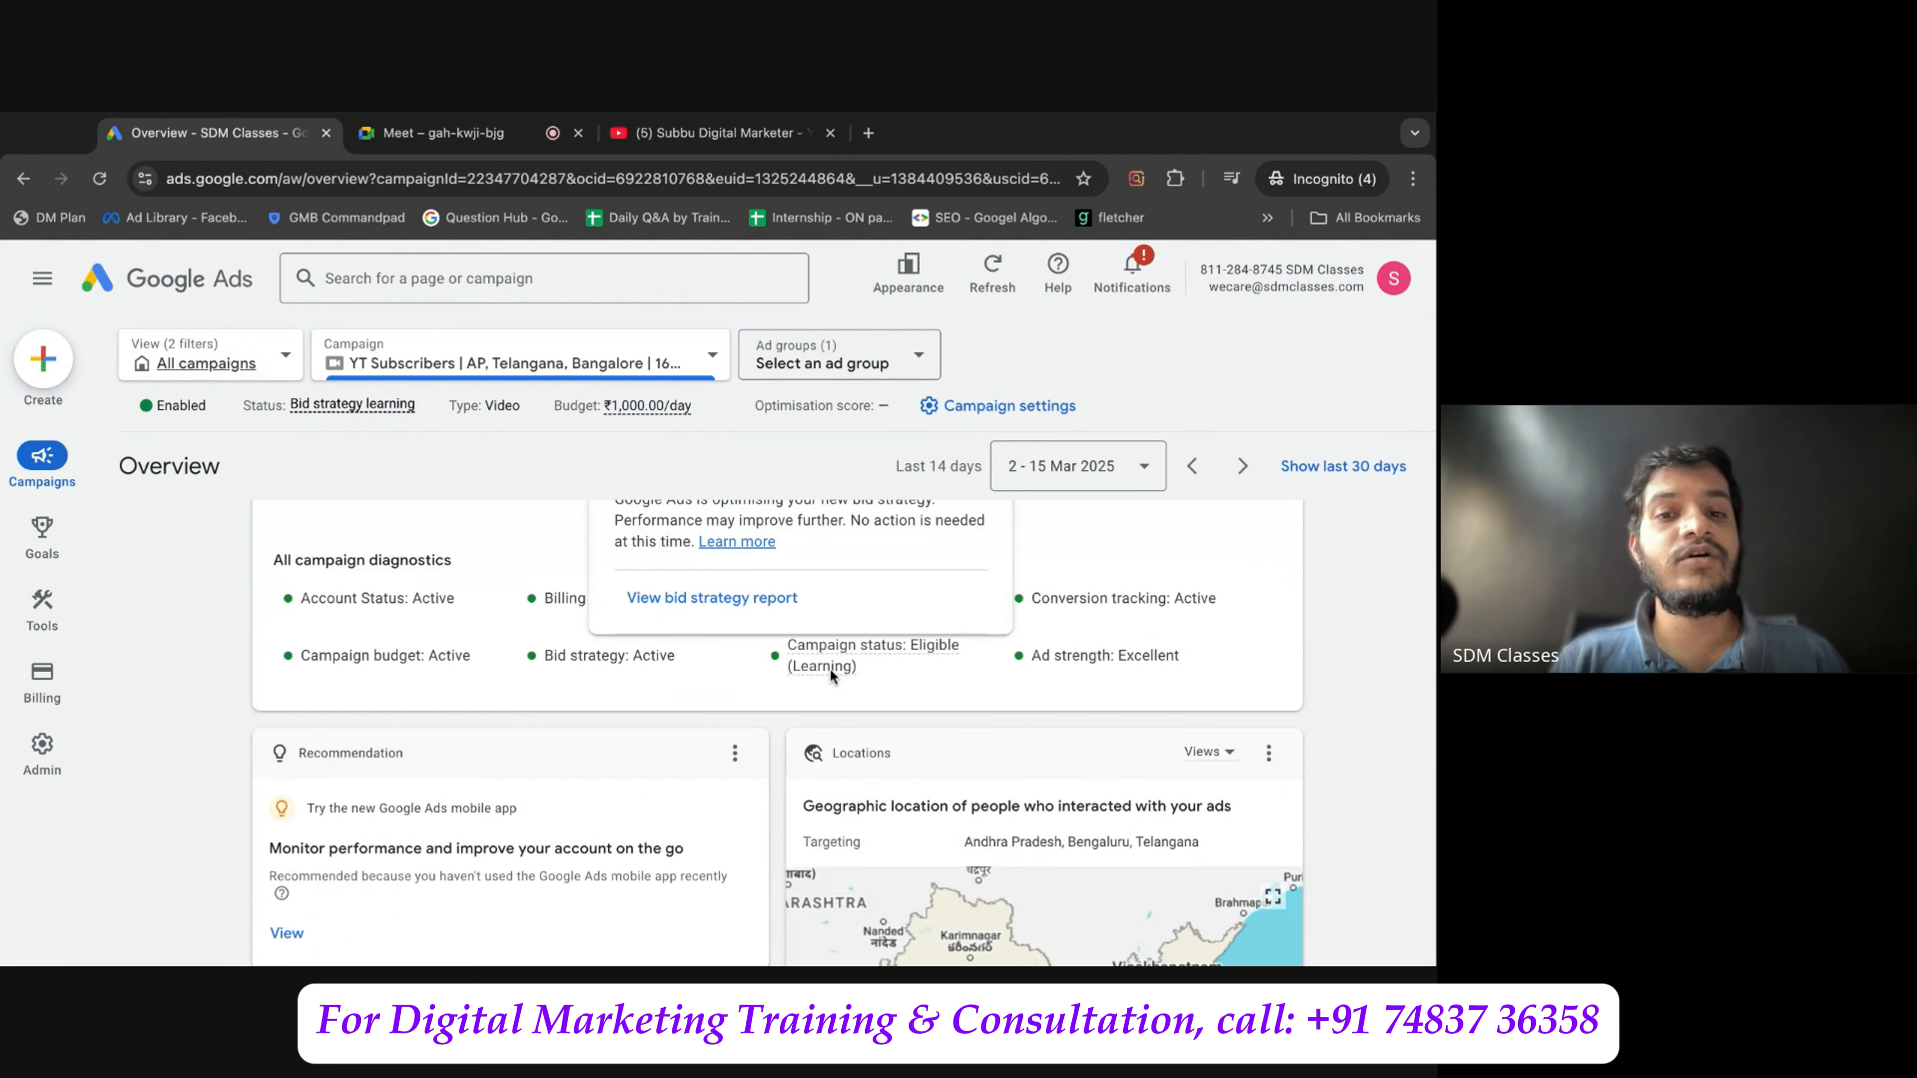
{"action": "scroll", "coordinate": [830, 674], "scroll_direction": "up", "scroll_amount": 2}
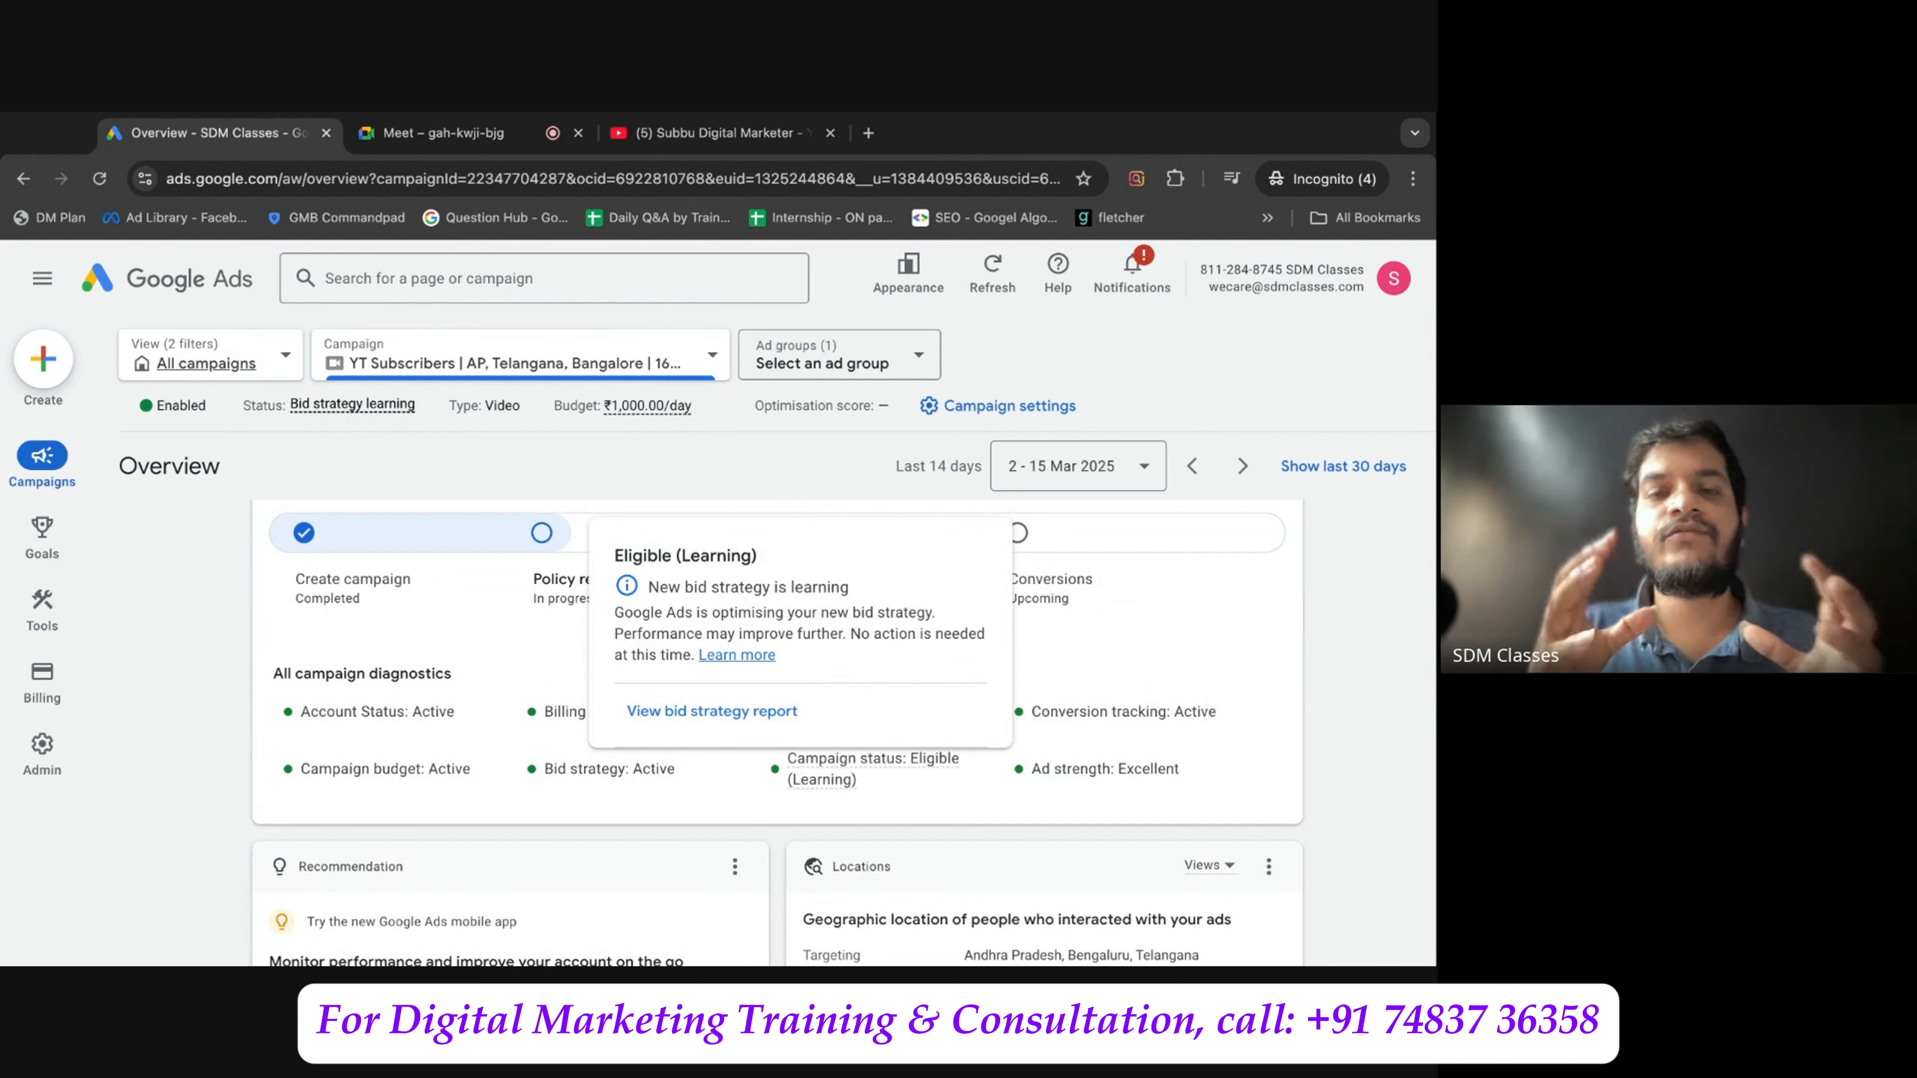
{"action": "scroll", "coordinate": [783, 690], "scroll_direction": "down", "scroll_amount": 3}
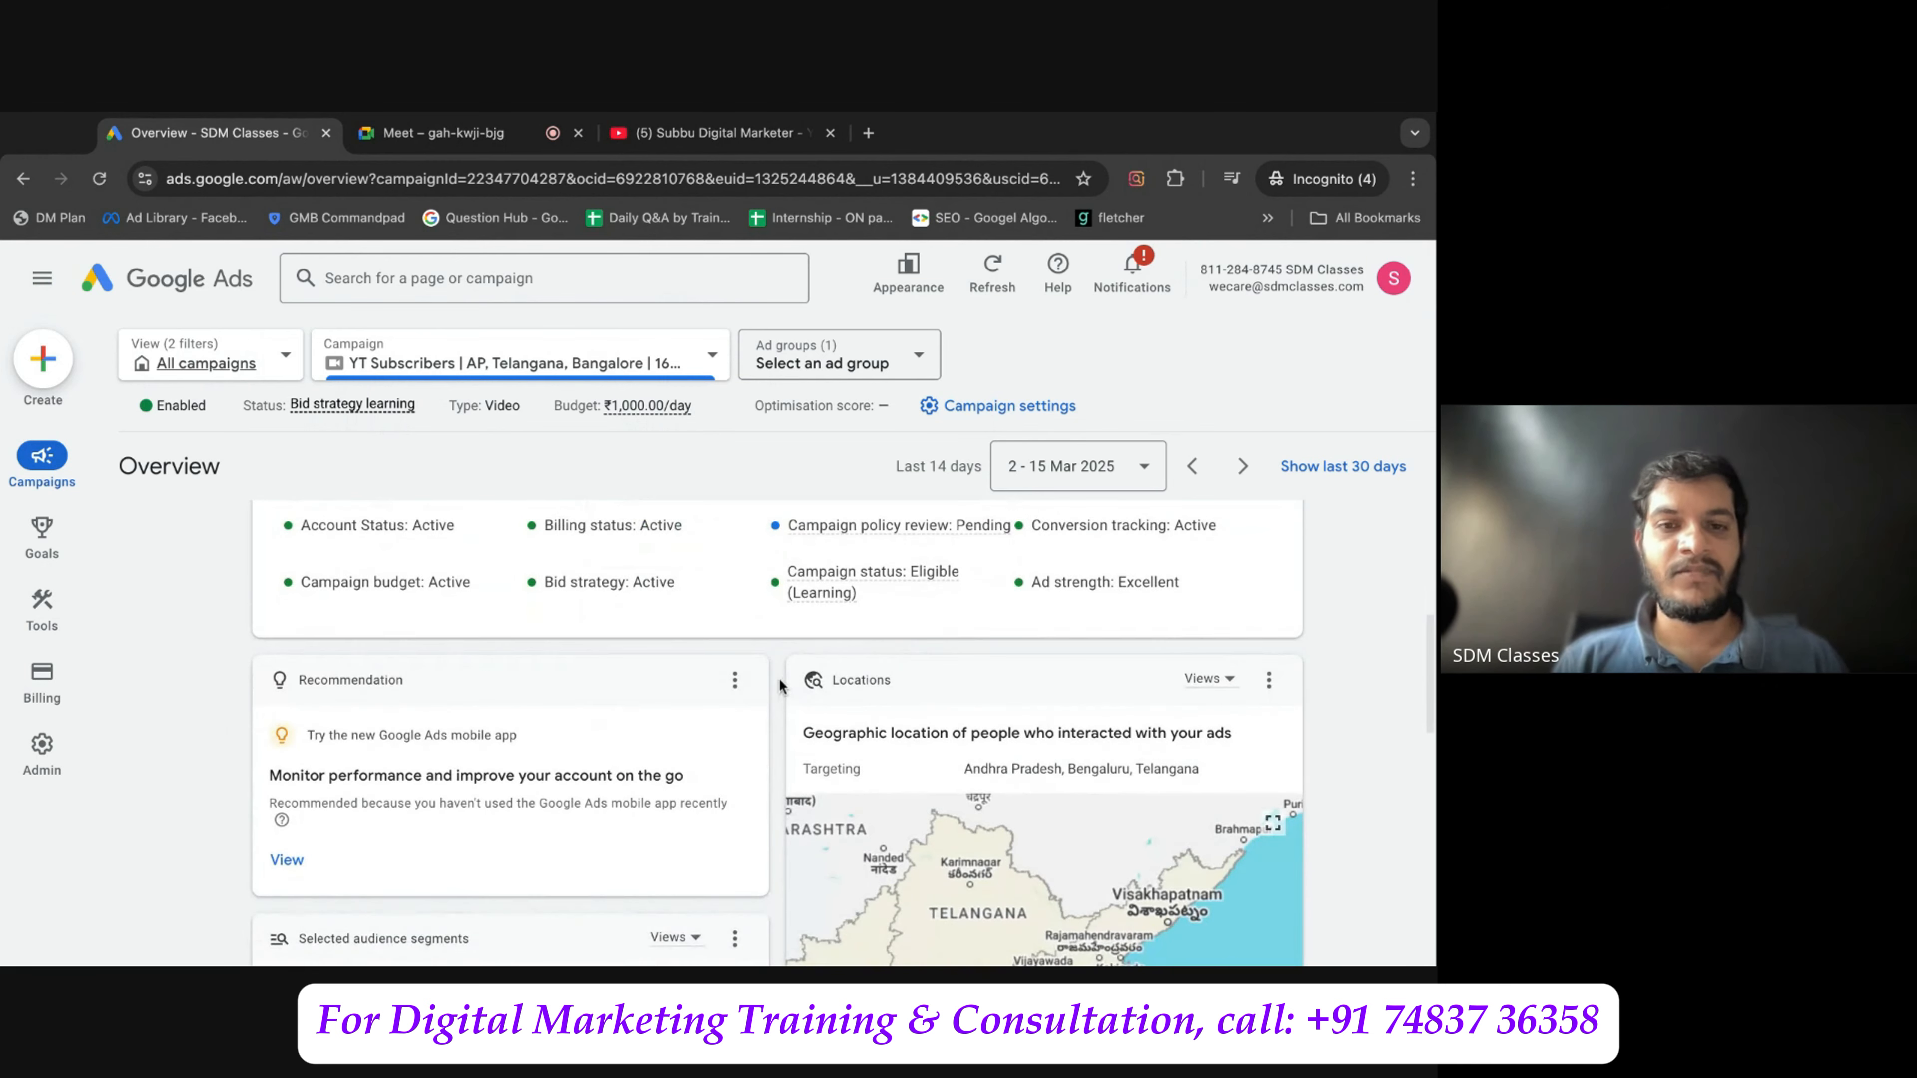
Switch to the Google Meet call and choose to stay in the call.
{"action": "left_click", "coordinate": [445, 134]}
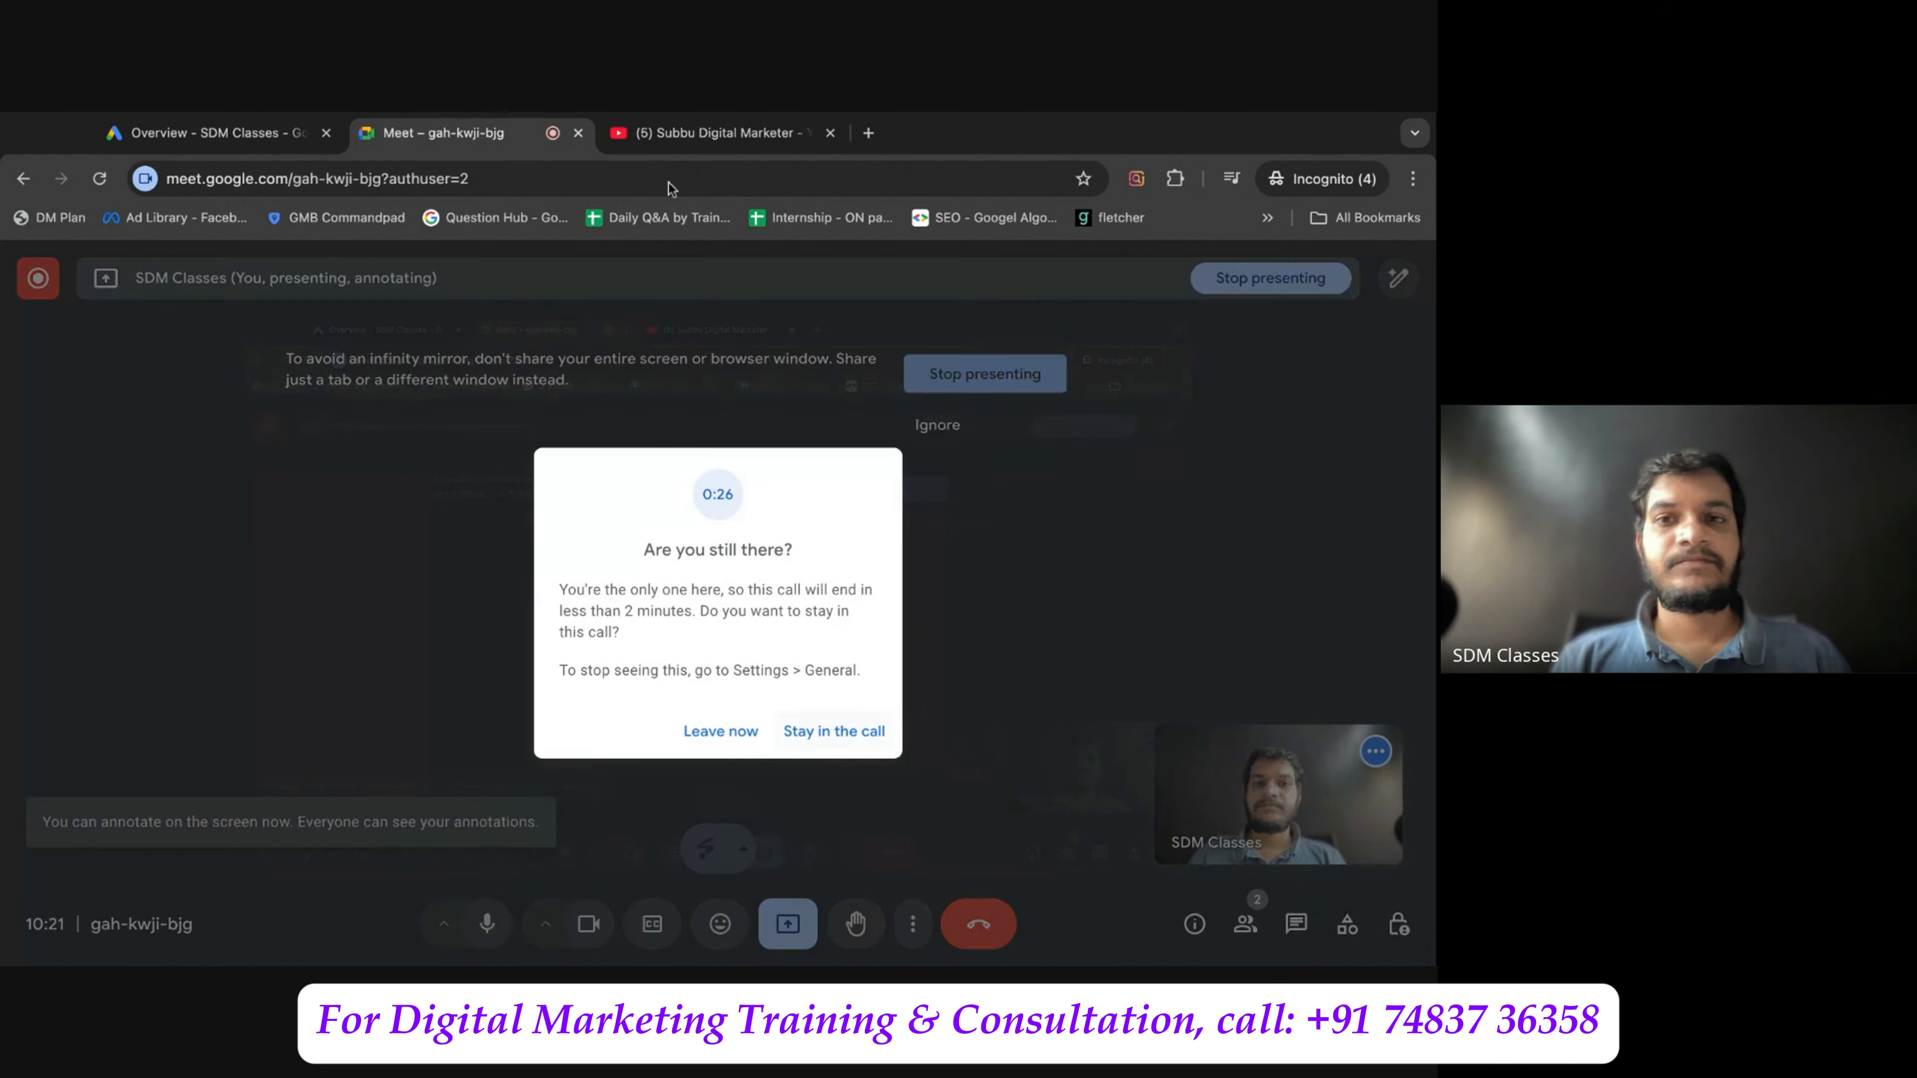
{"action": "left_click", "coordinate": [834, 729]}
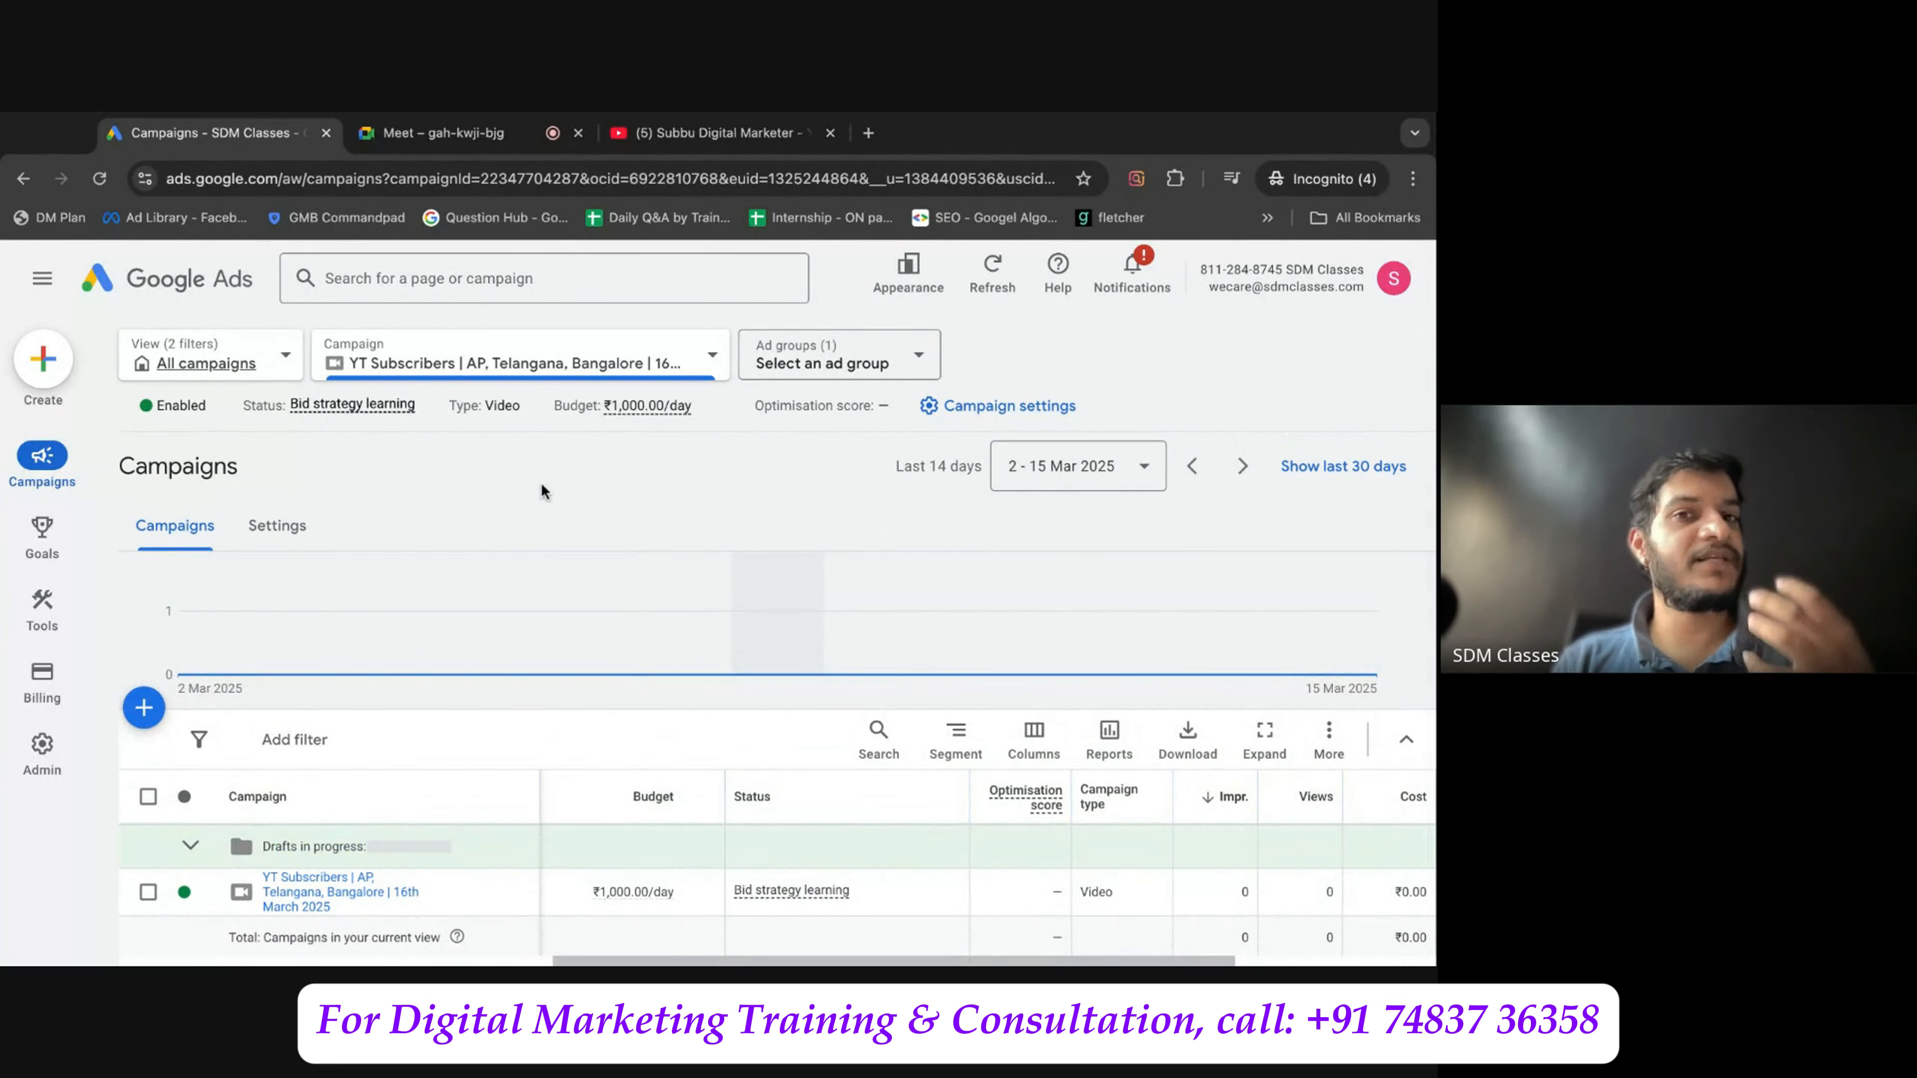
Start modifying the columns of the campaigns table and expand the YouTube Earned actions metrics.
{"action": "scroll", "coordinate": [540, 491], "scroll_direction": "down", "scroll_amount": 2}
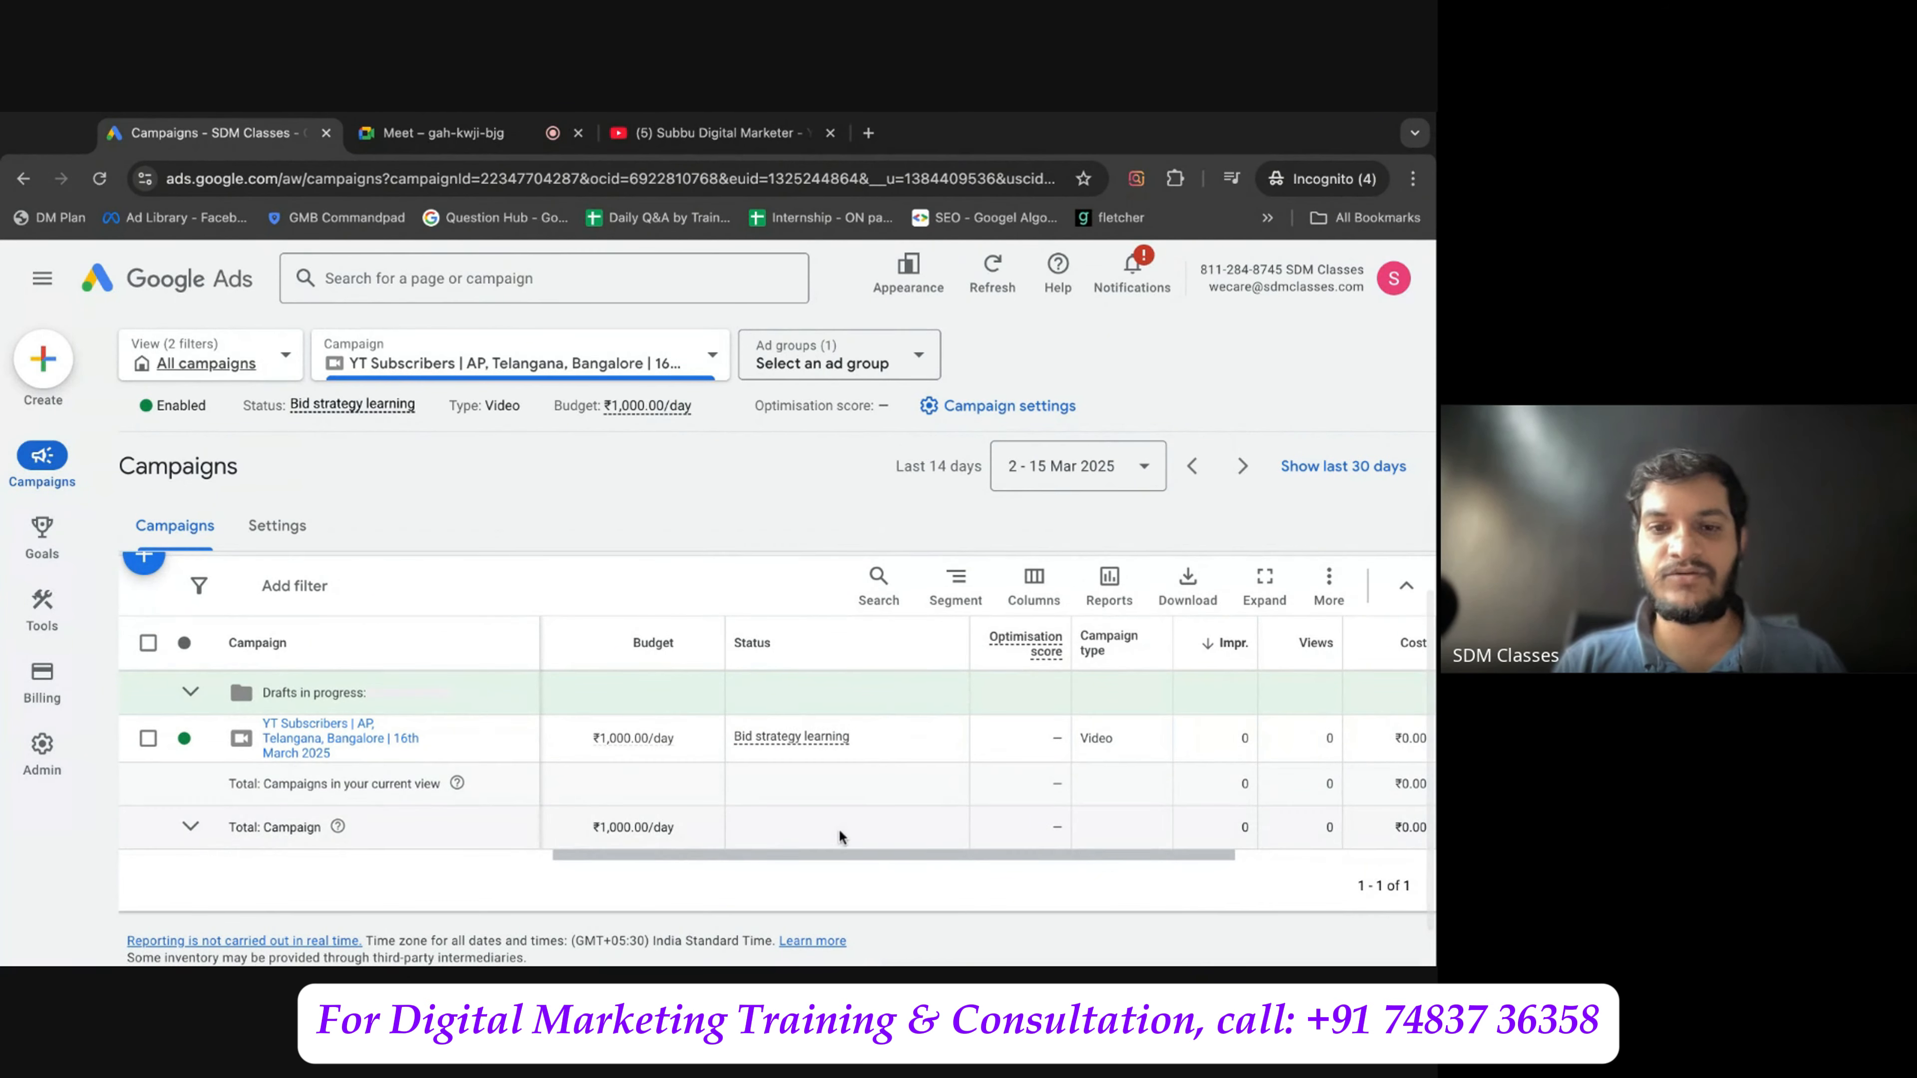
{"action": "left_click", "coordinate": [1039, 589]}
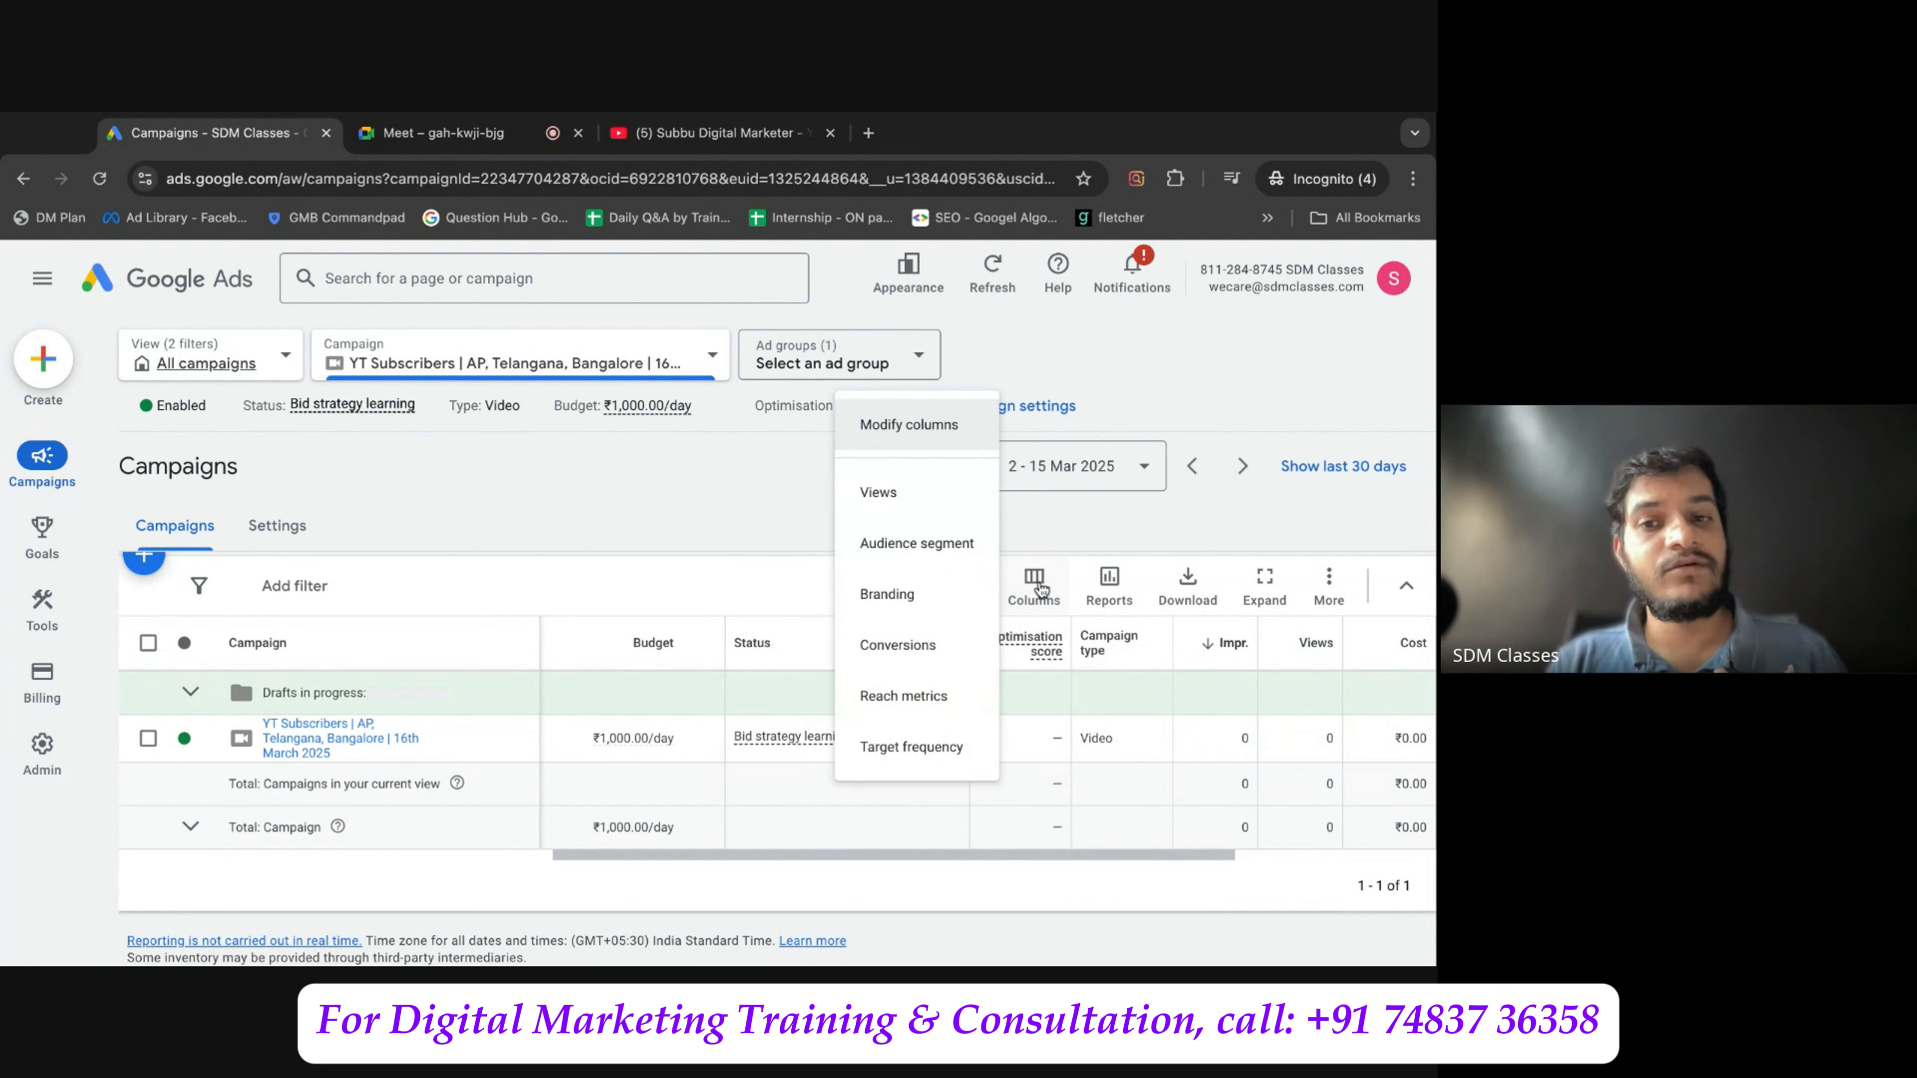
{"action": "left_click", "coordinate": [946, 428]}
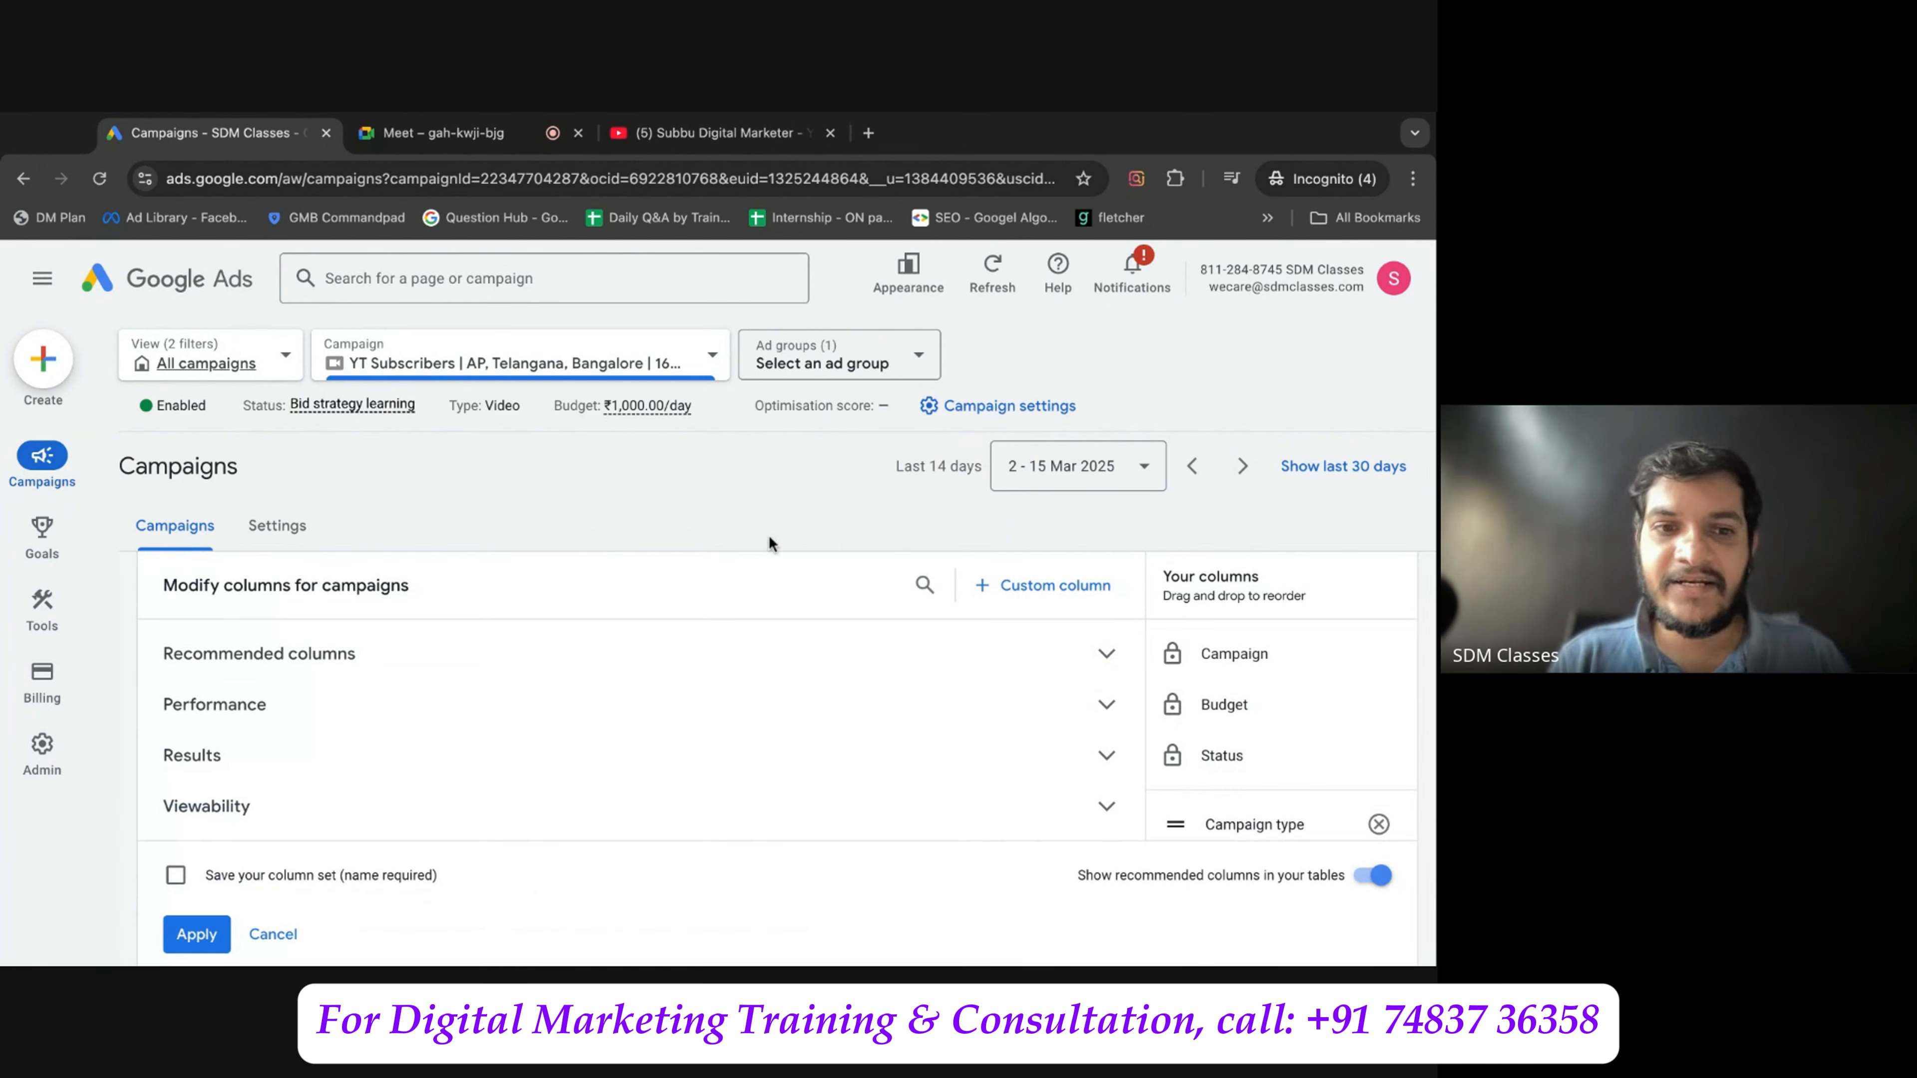
{"action": "scroll", "coordinate": [811, 747], "scroll_direction": "down", "scroll_amount": 3}
{"action": "scroll", "coordinate": [810, 749], "scroll_direction": "down", "scroll_amount": 4}
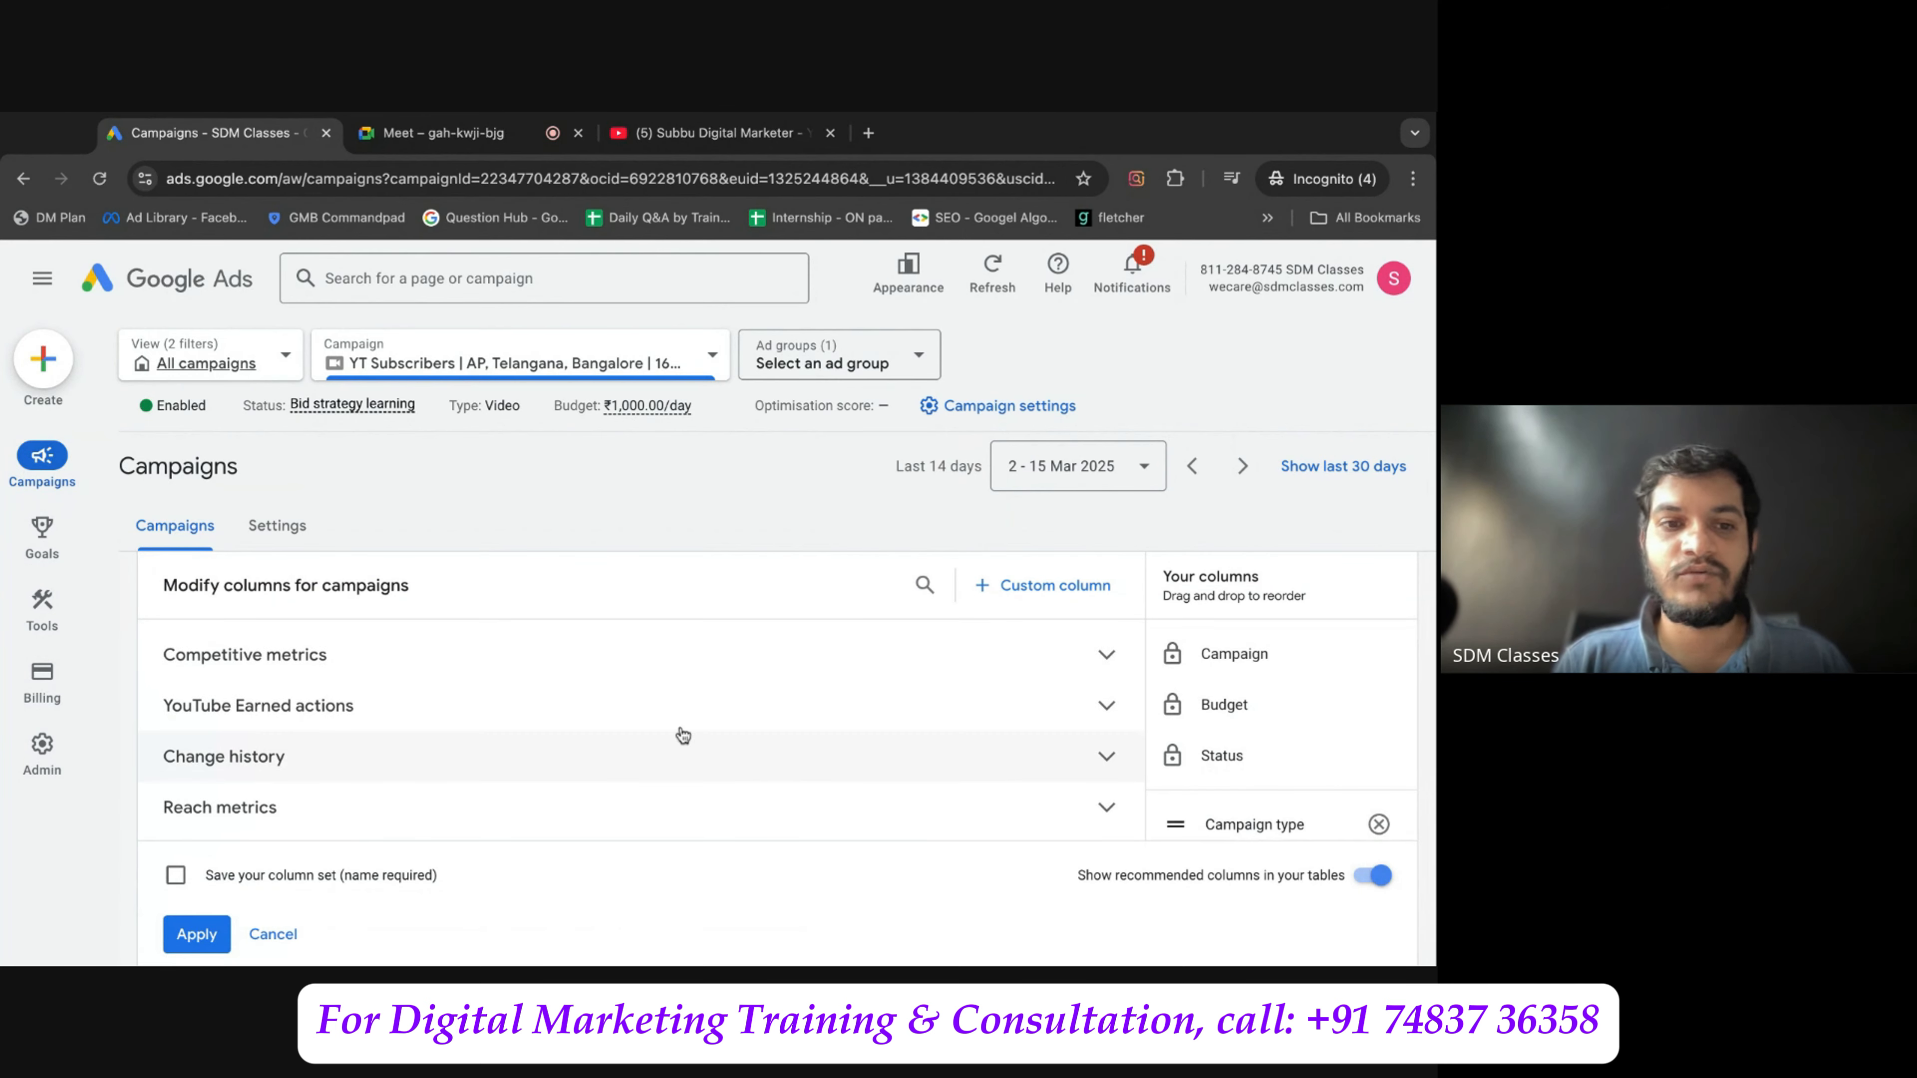
{"action": "left_click", "coordinate": [528, 722]}
{"action": "scroll", "coordinate": [527, 718], "scroll_direction": "down", "scroll_amount": 2}
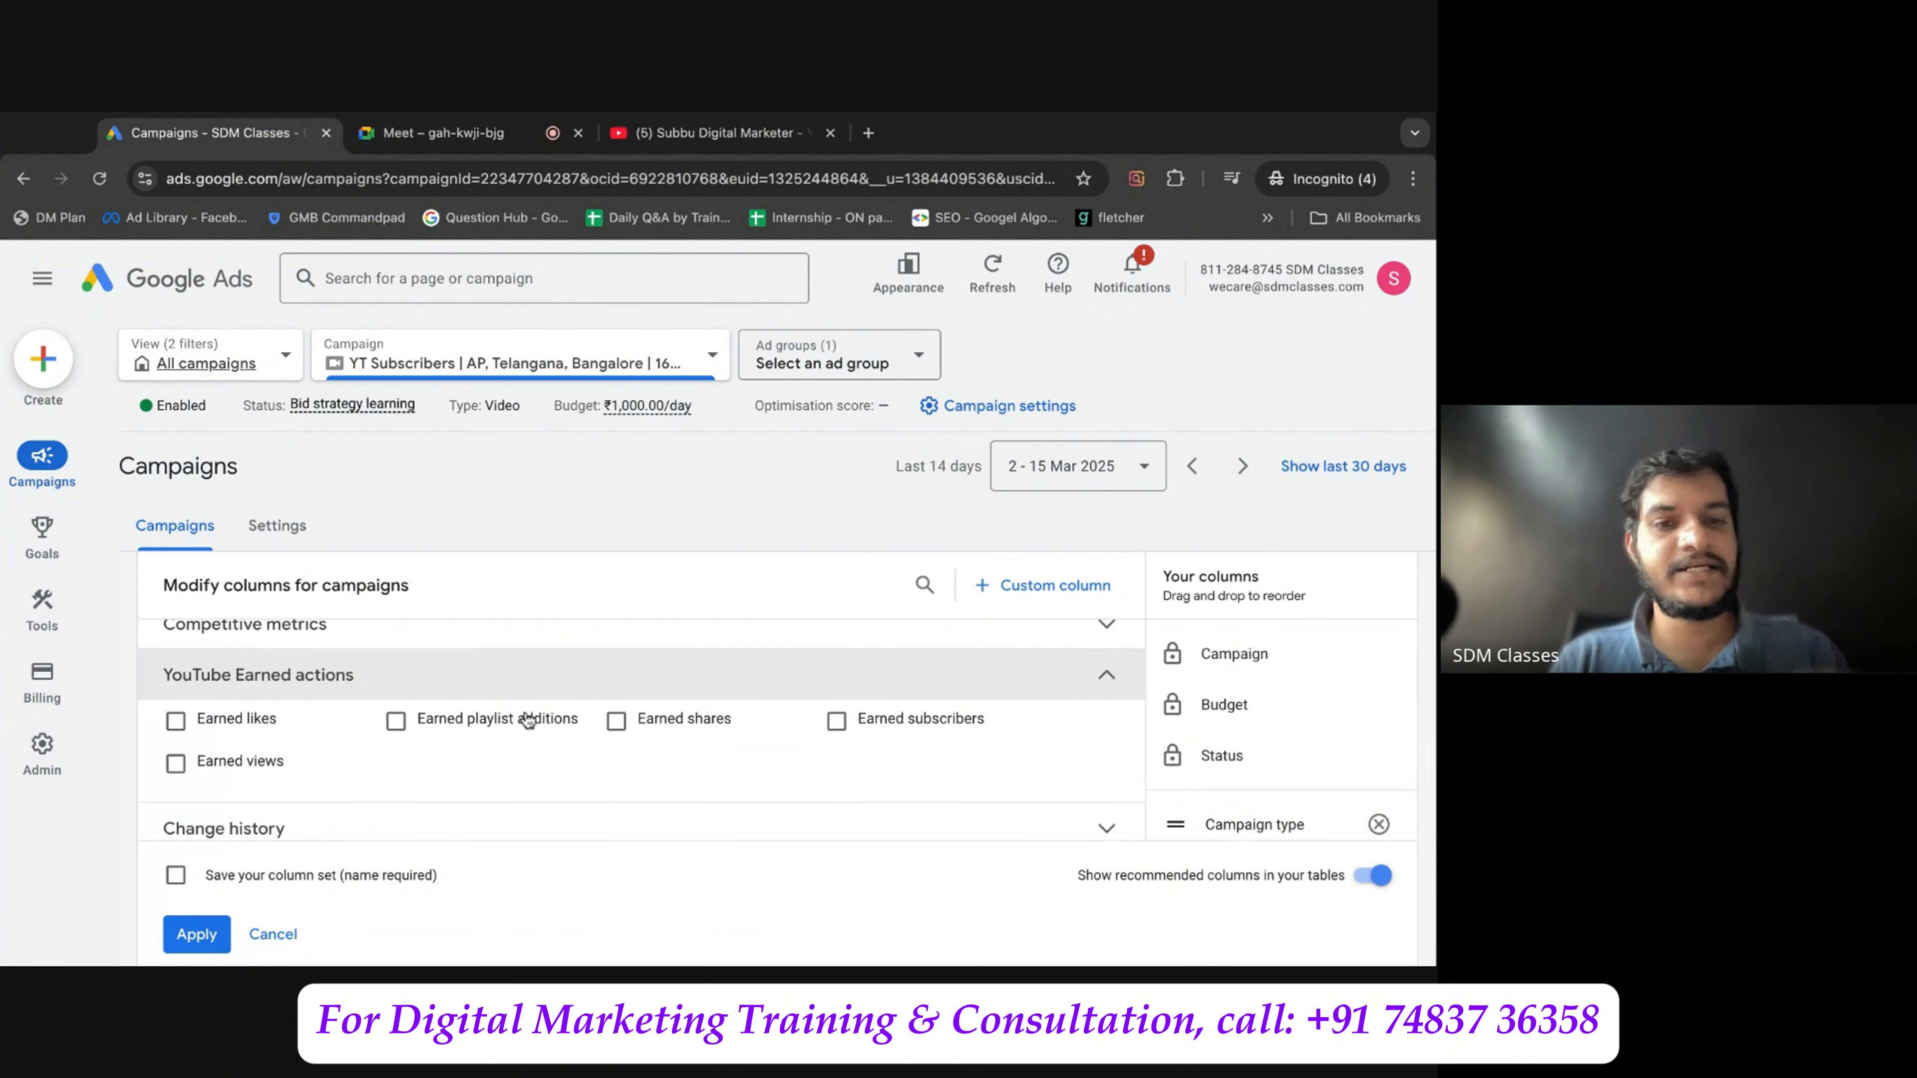
Add the Earned likes, Earned playlist additions, Earned shares, Earned subscribers and Earned views columns and apply them to the campaigns table.
{"action": "scroll", "coordinate": [291, 676], "scroll_direction": "up", "scroll_amount": 1}
{"action": "left_click", "coordinate": [291, 678]}
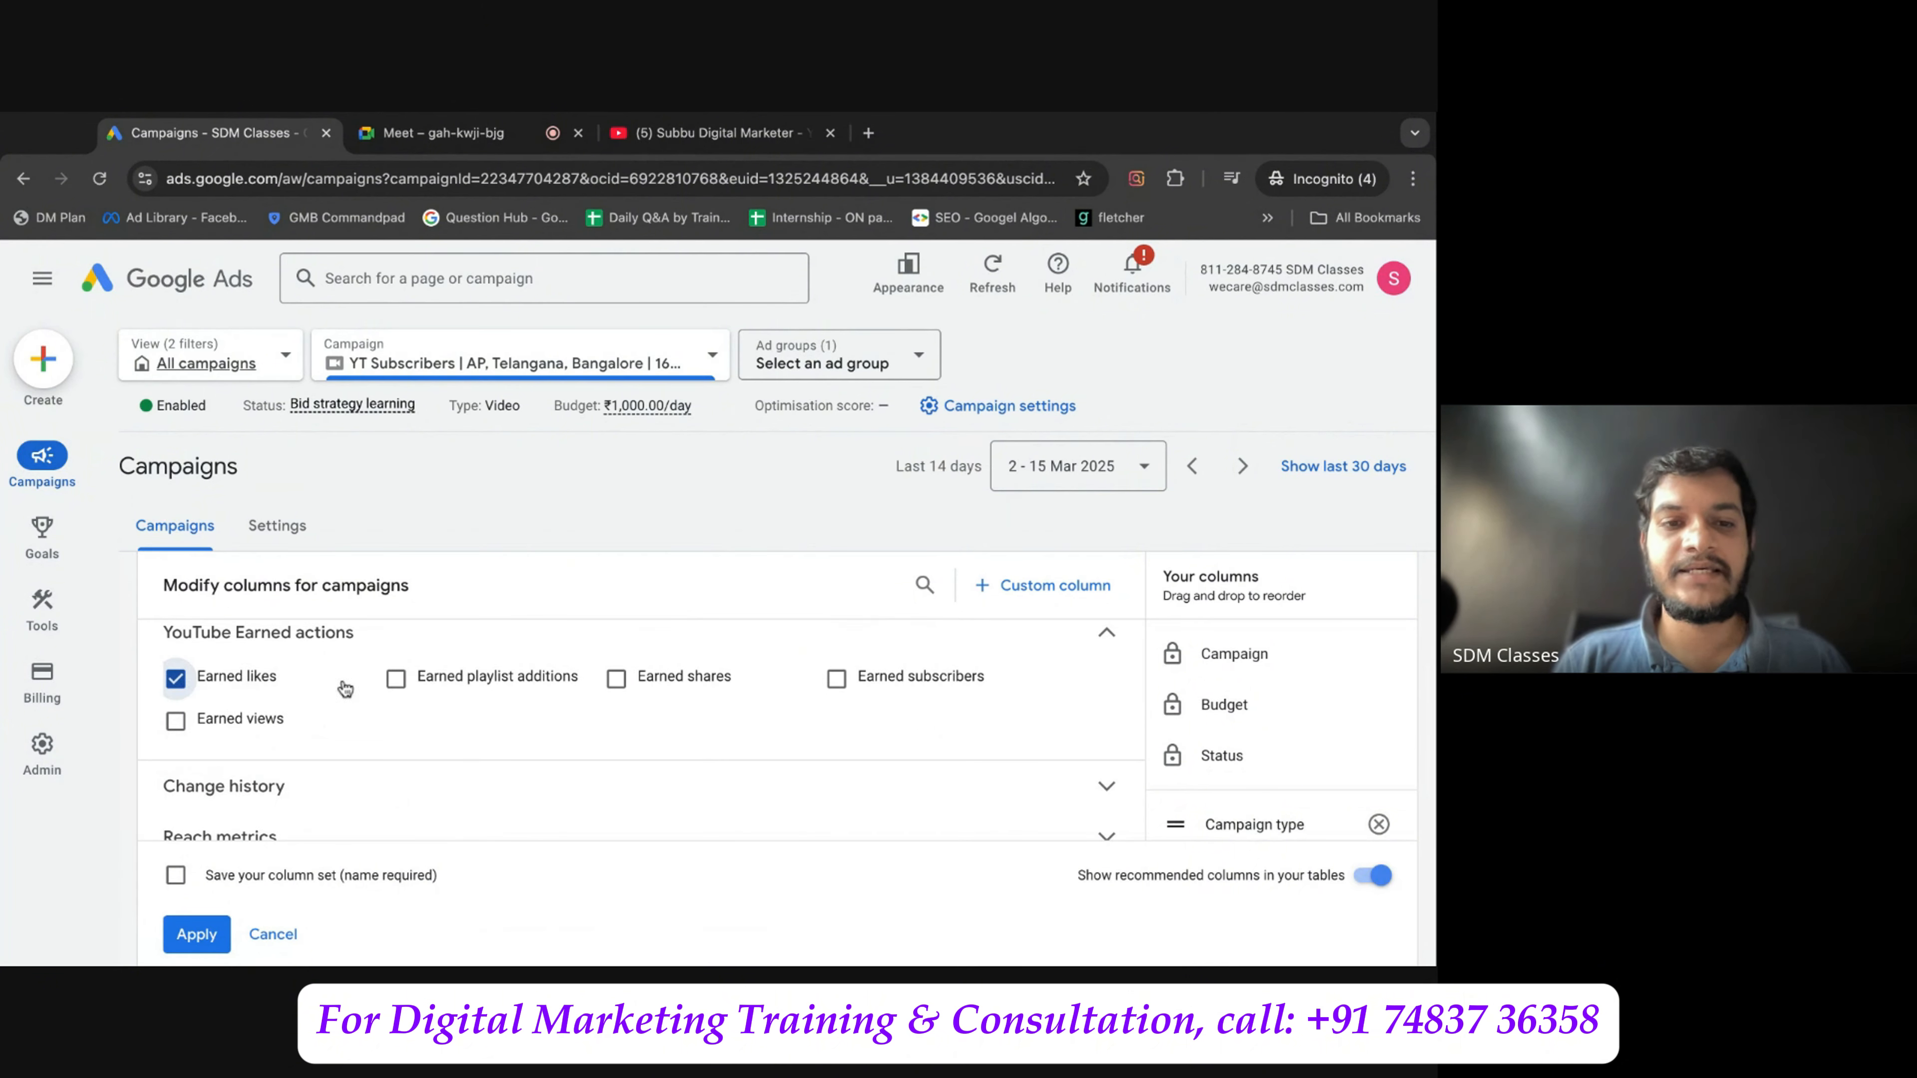
{"action": "left_click", "coordinate": [395, 678]}
{"action": "left_click", "coordinate": [618, 679]}
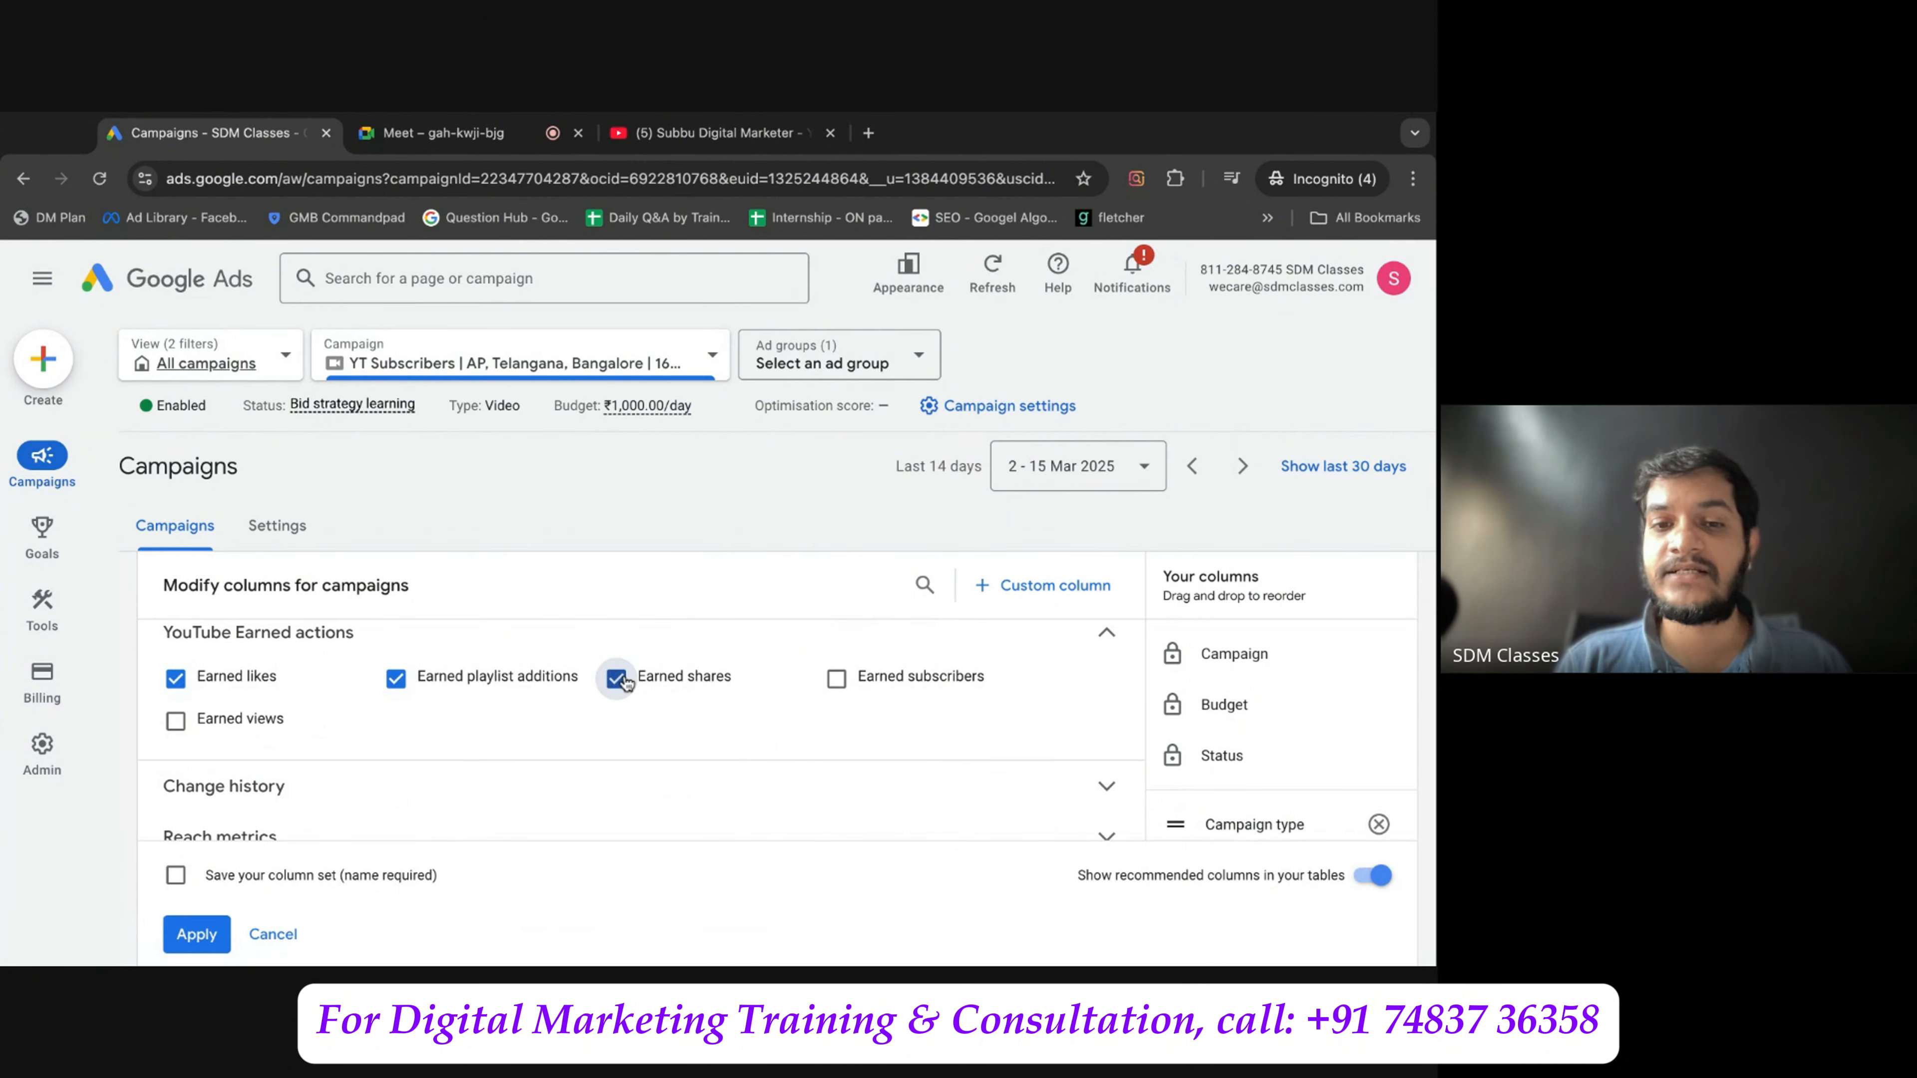
{"action": "left_click", "coordinate": [836, 682]}
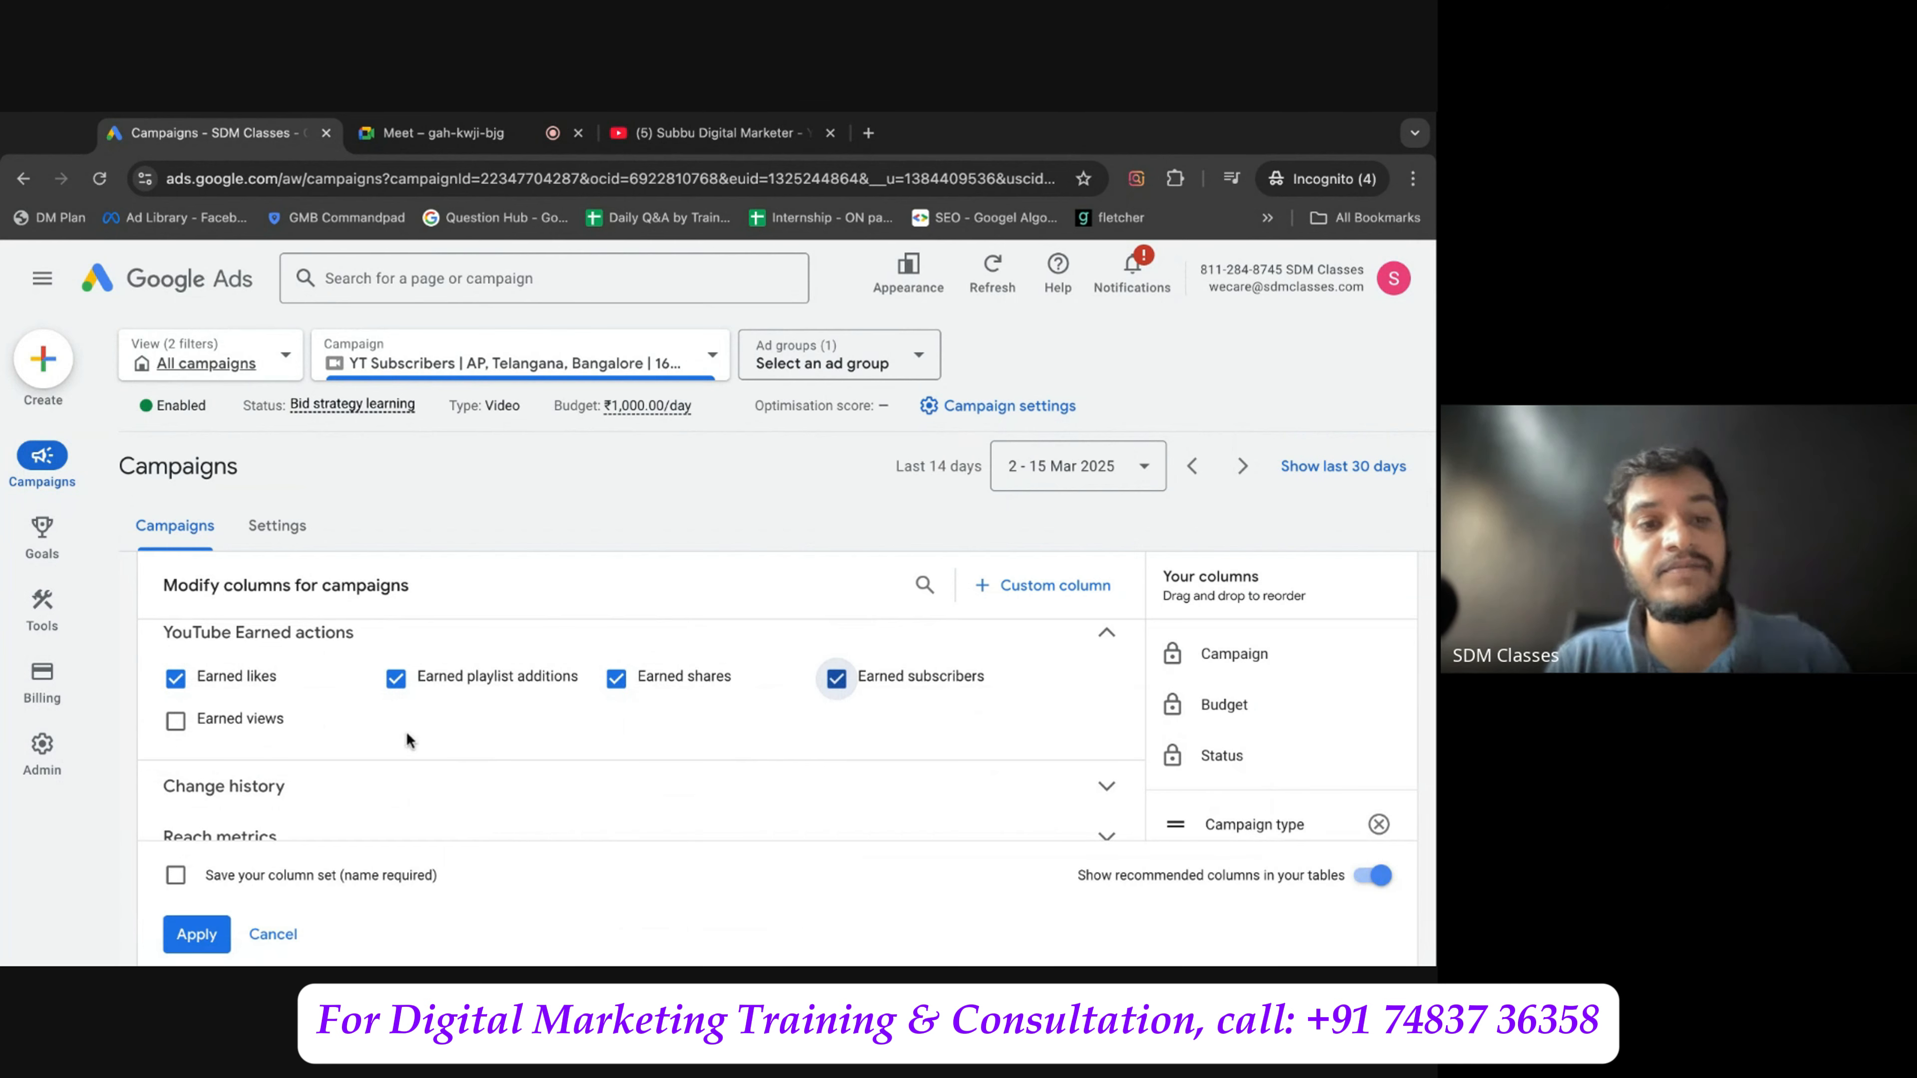
{"action": "left_click", "coordinate": [177, 722]}
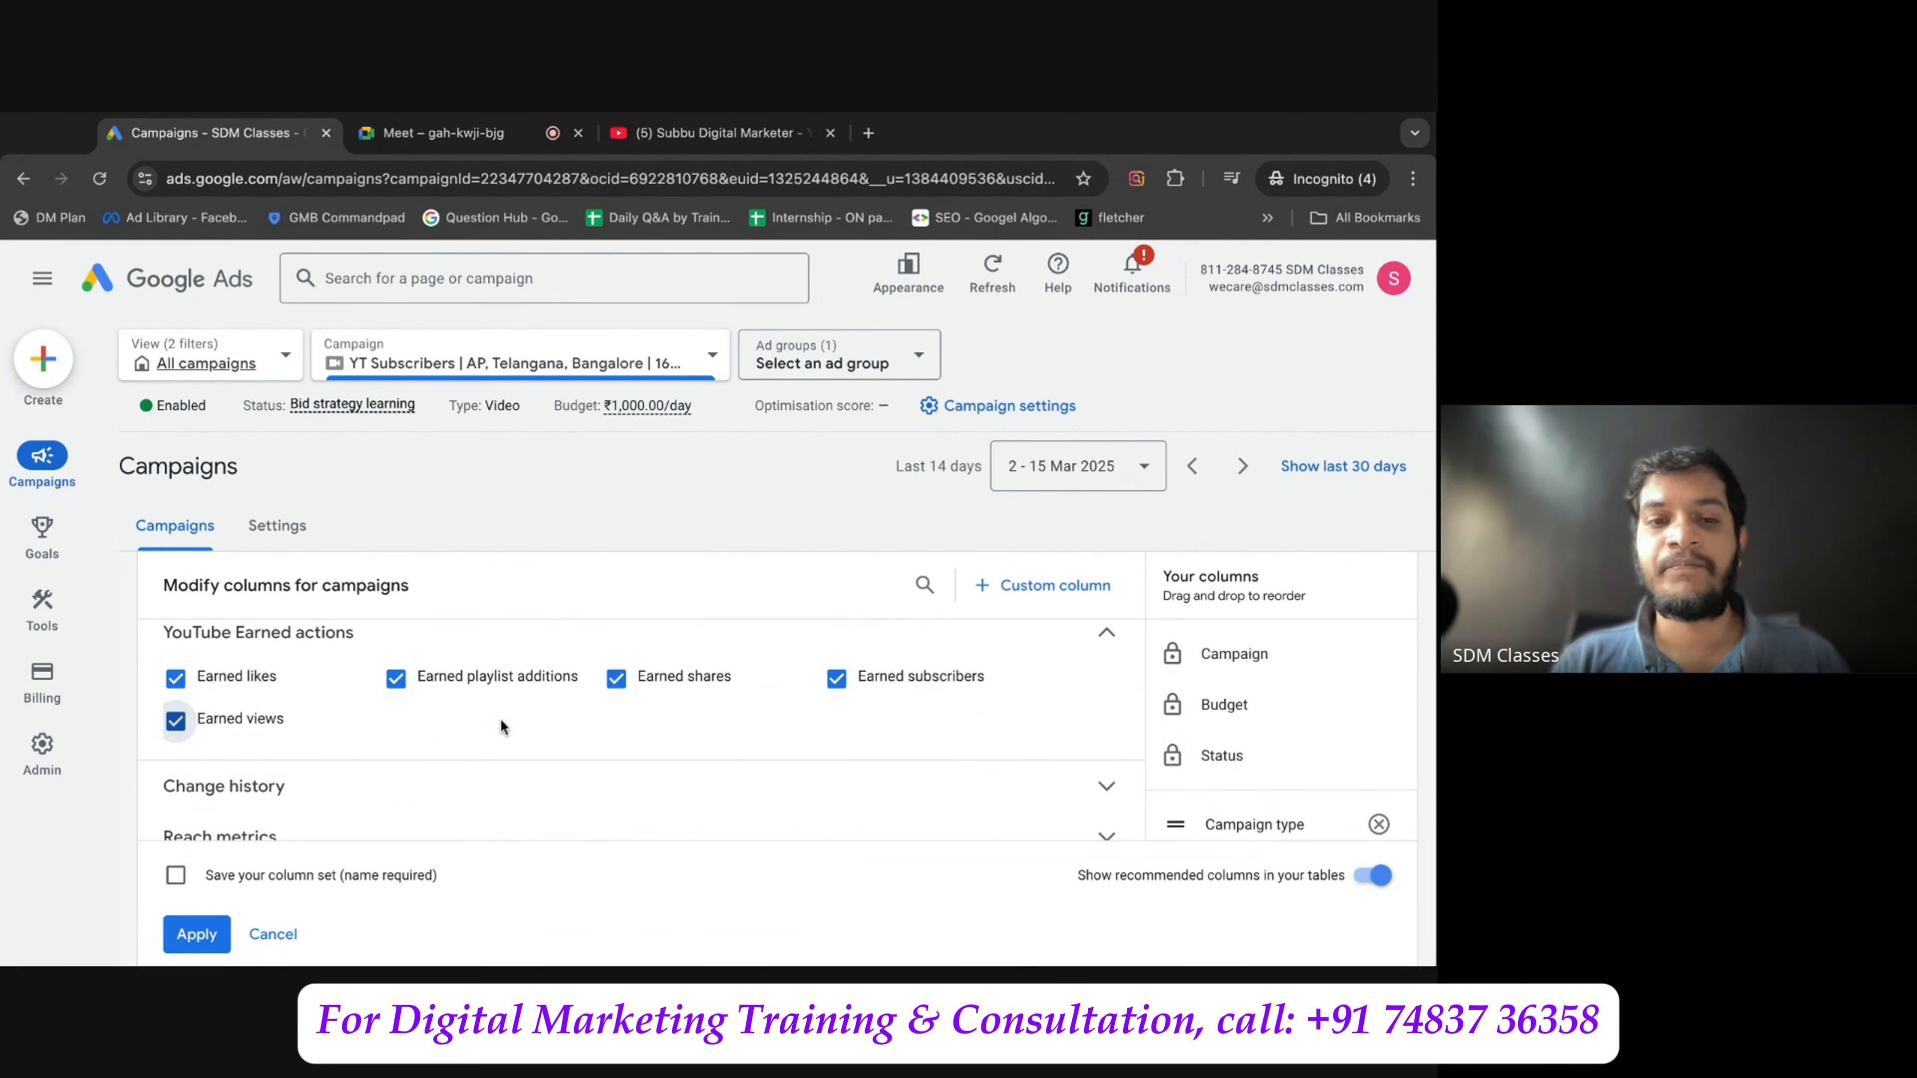
{"action": "scroll", "coordinate": [500, 718], "scroll_direction": "down", "scroll_amount": 1}
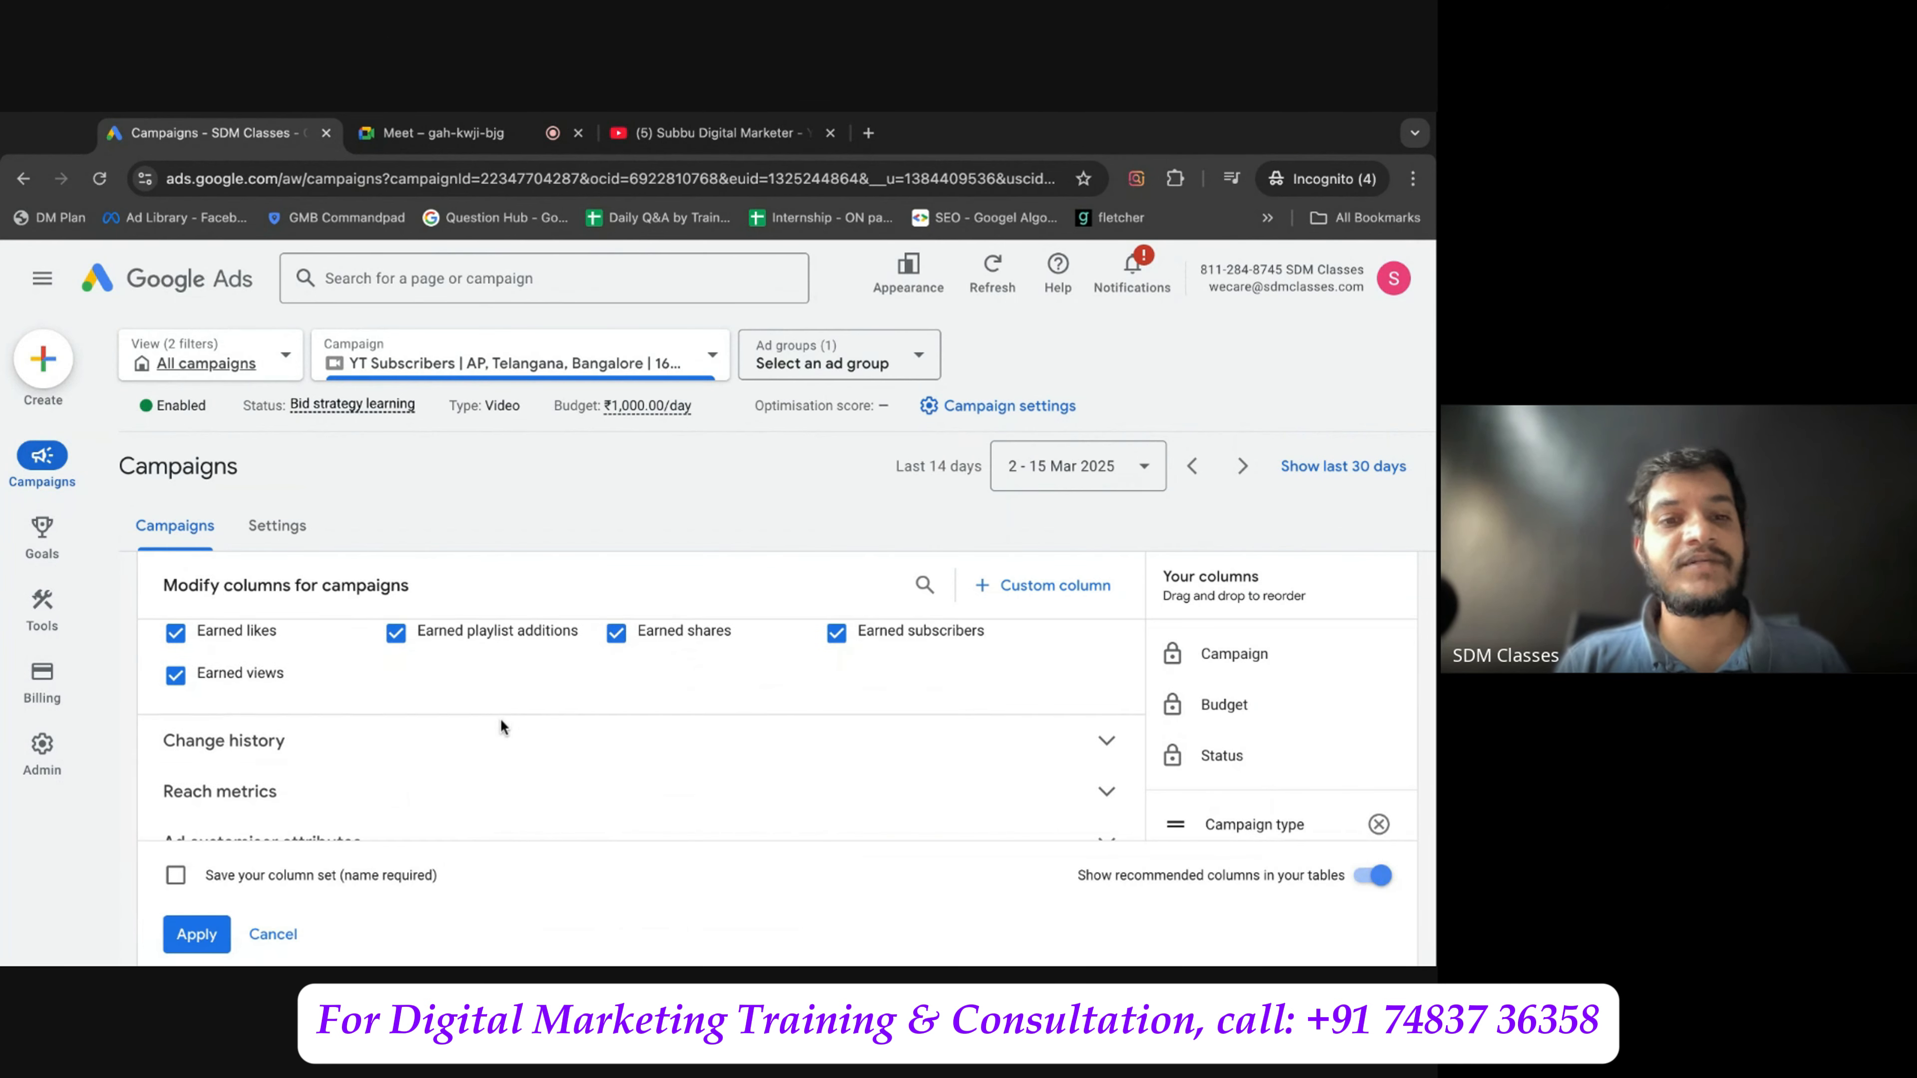
{"action": "left_click", "coordinate": [196, 935]}
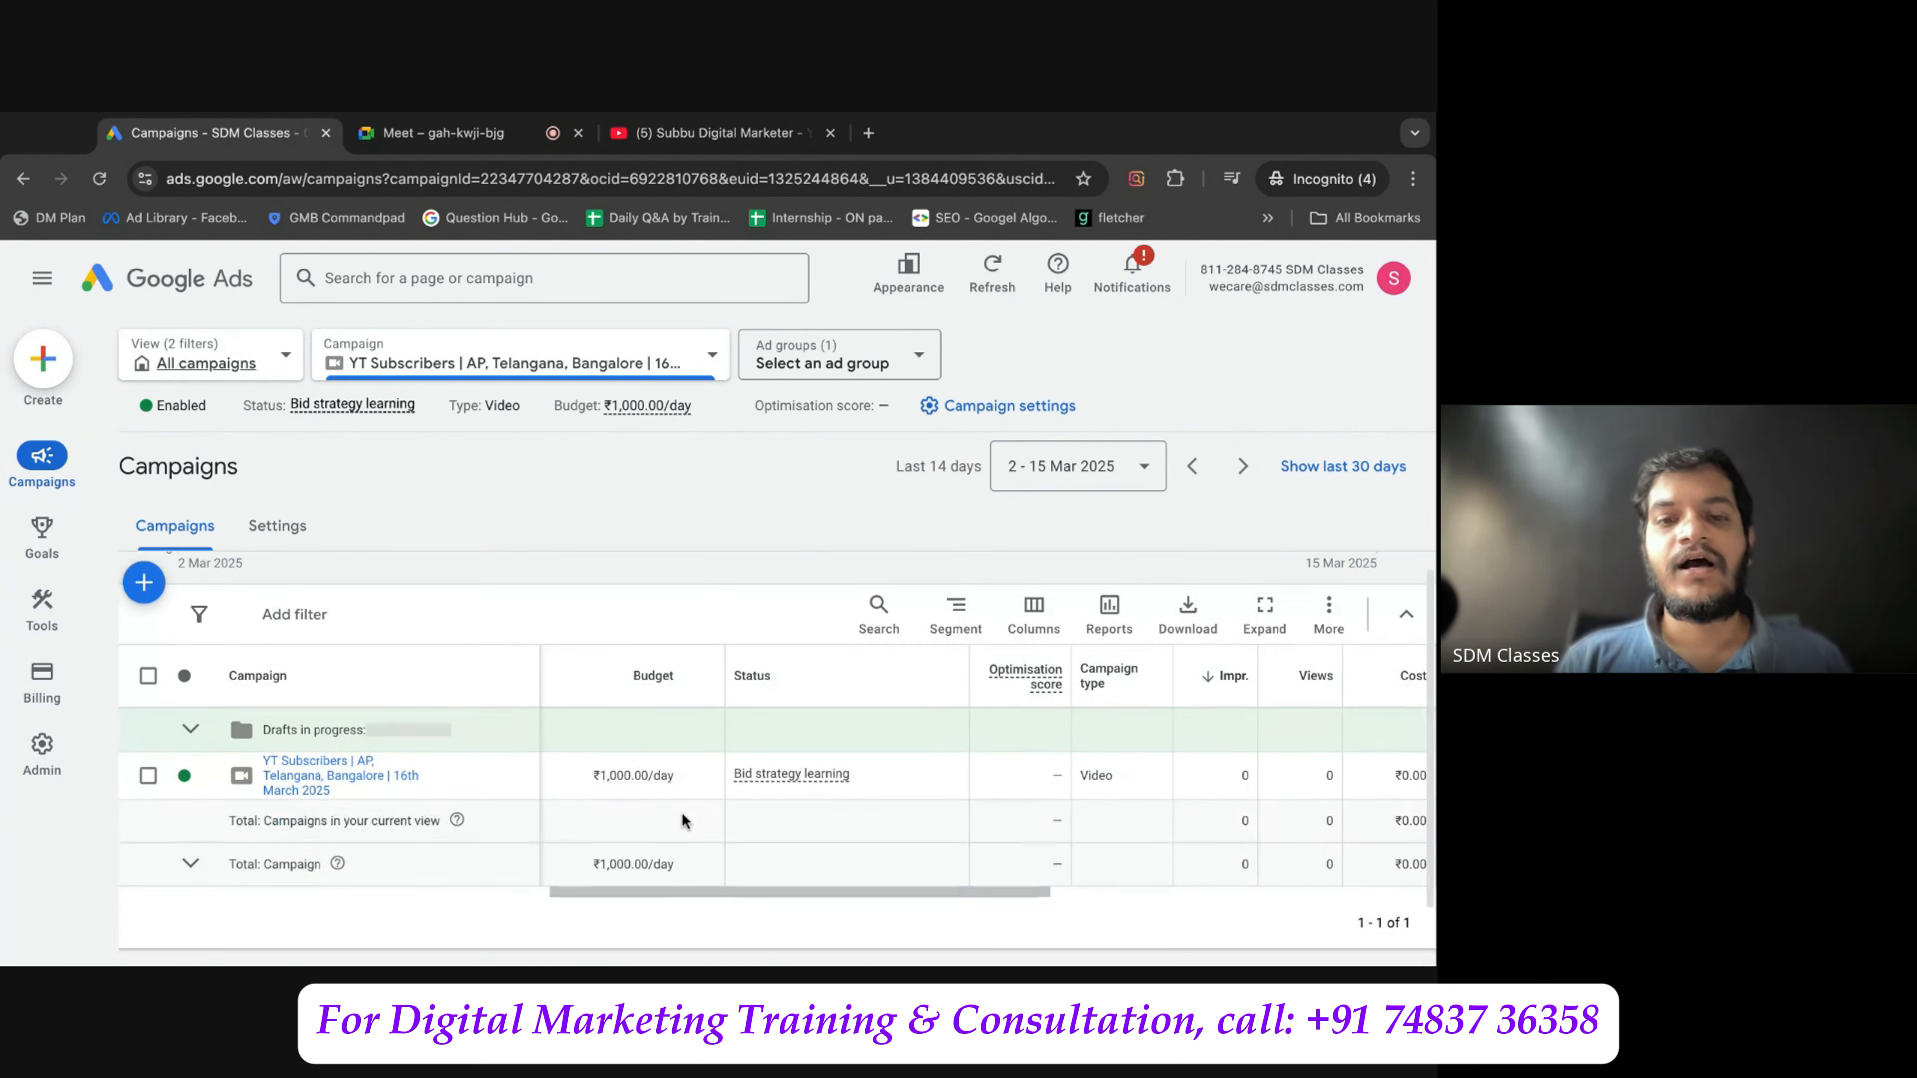
Look across the campaign's earned-action columns and set the reporting date range to Today.
{"action": "scroll", "coordinate": [1029, 831], "scroll_direction": "right", "scroll_amount": 4}
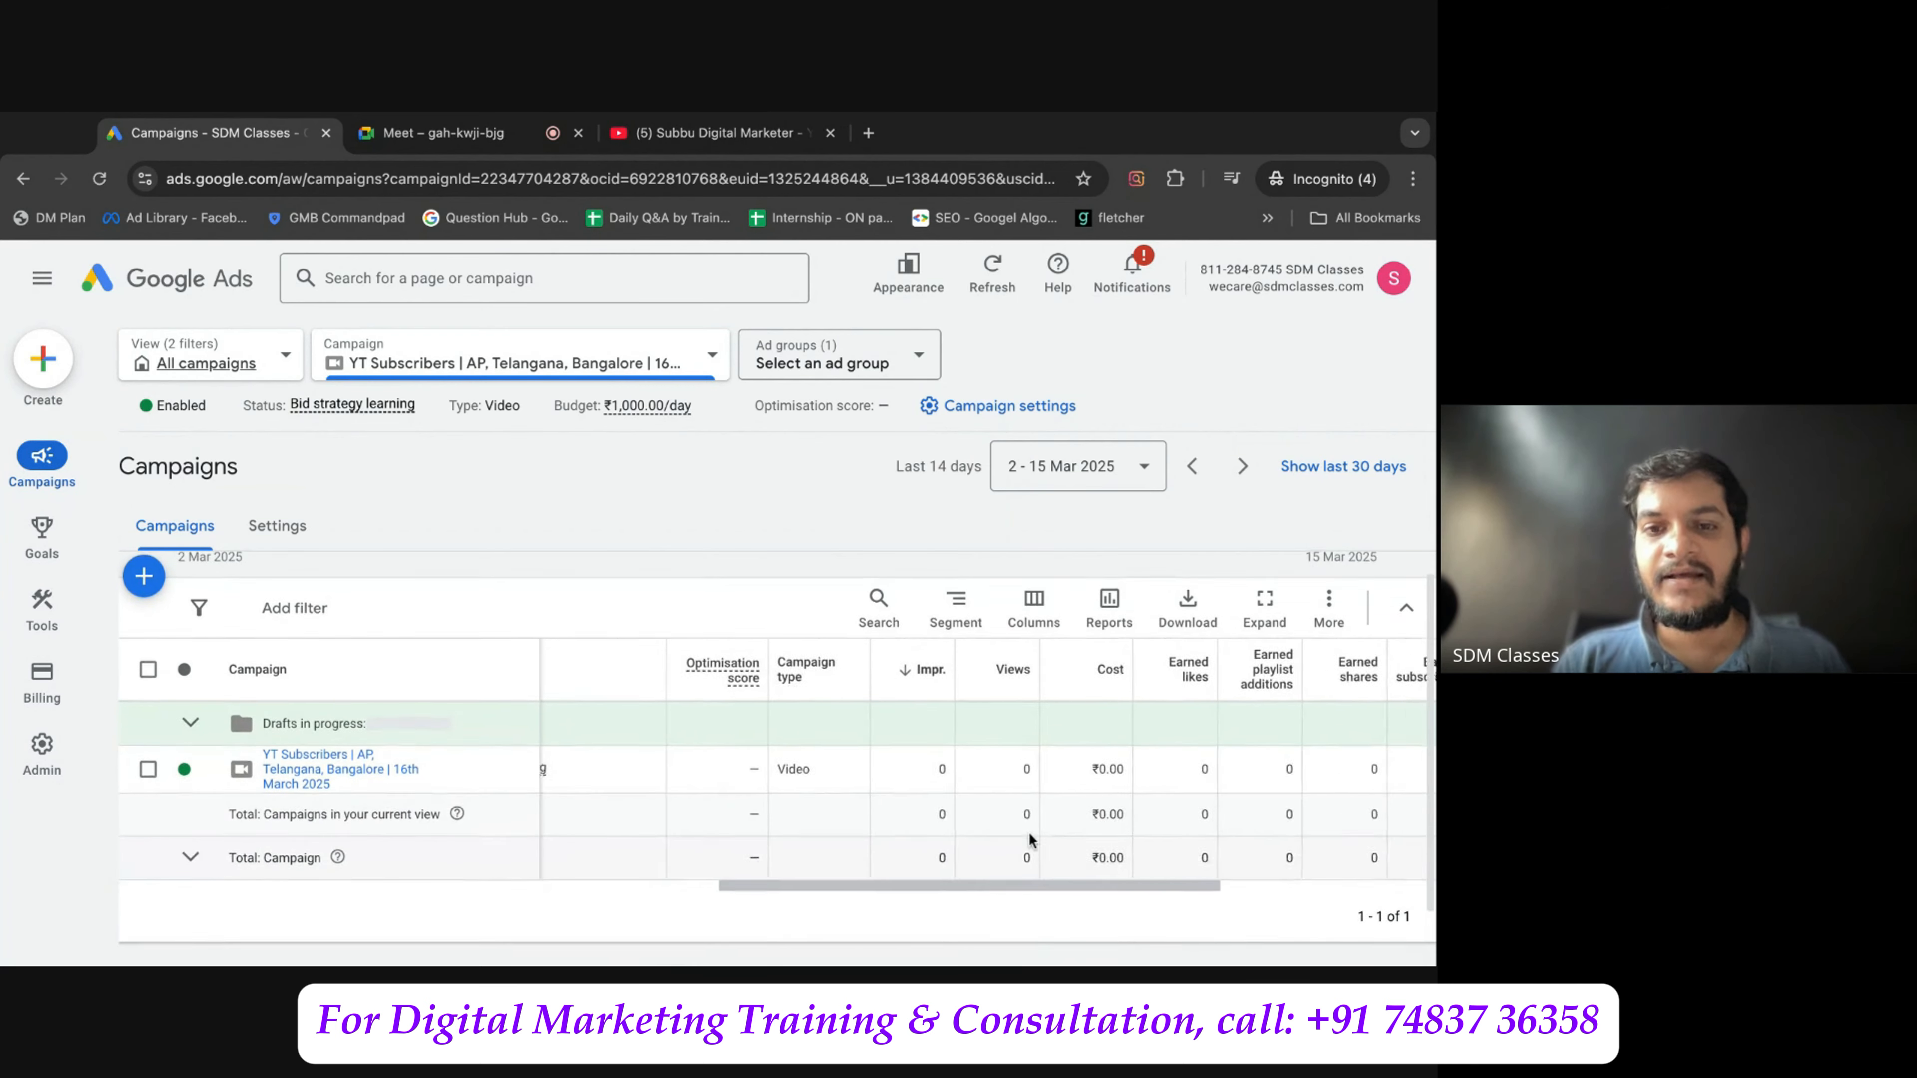
{"action": "scroll", "coordinate": [1029, 831], "scroll_direction": "right", "scroll_amount": 1}
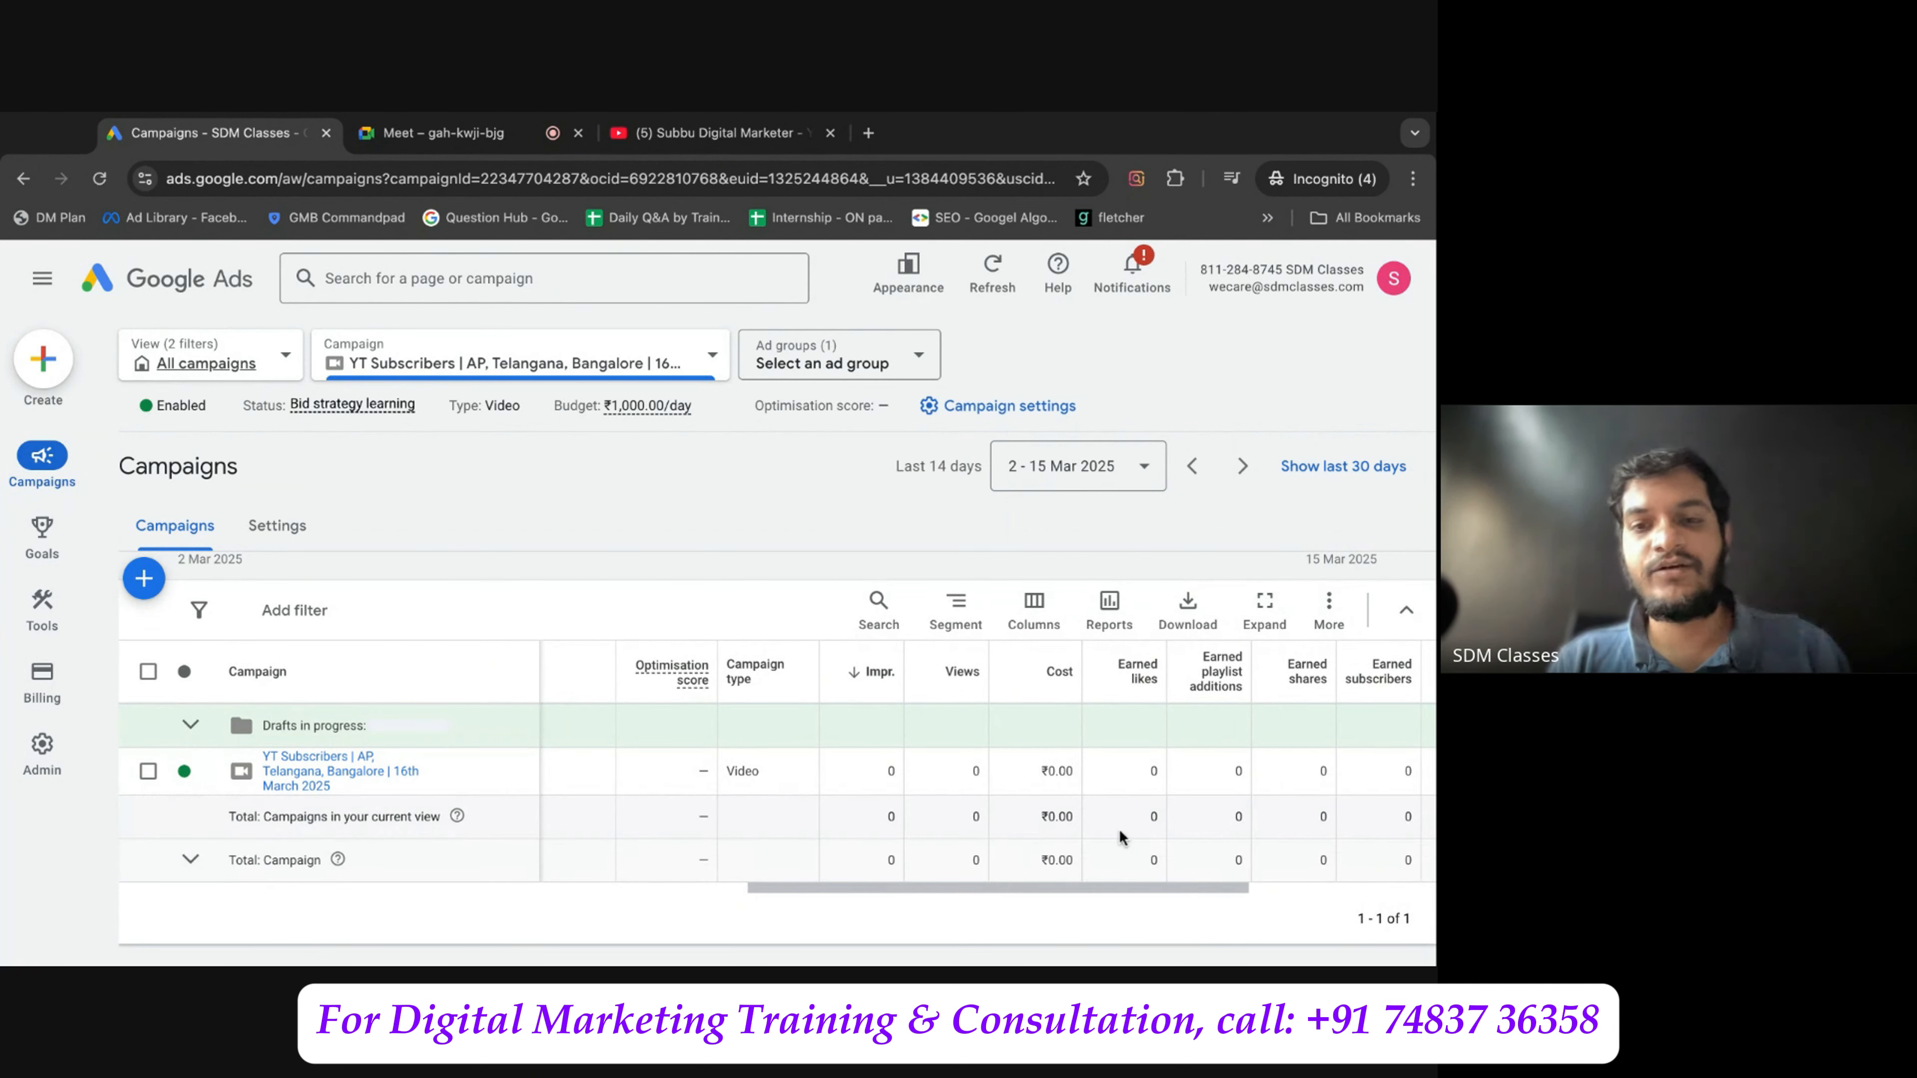
{"action": "scroll", "coordinate": [1120, 835], "scroll_direction": "right", "scroll_amount": 5}
{"action": "scroll", "coordinate": [1132, 839], "scroll_direction": "down", "scroll_amount": 1}
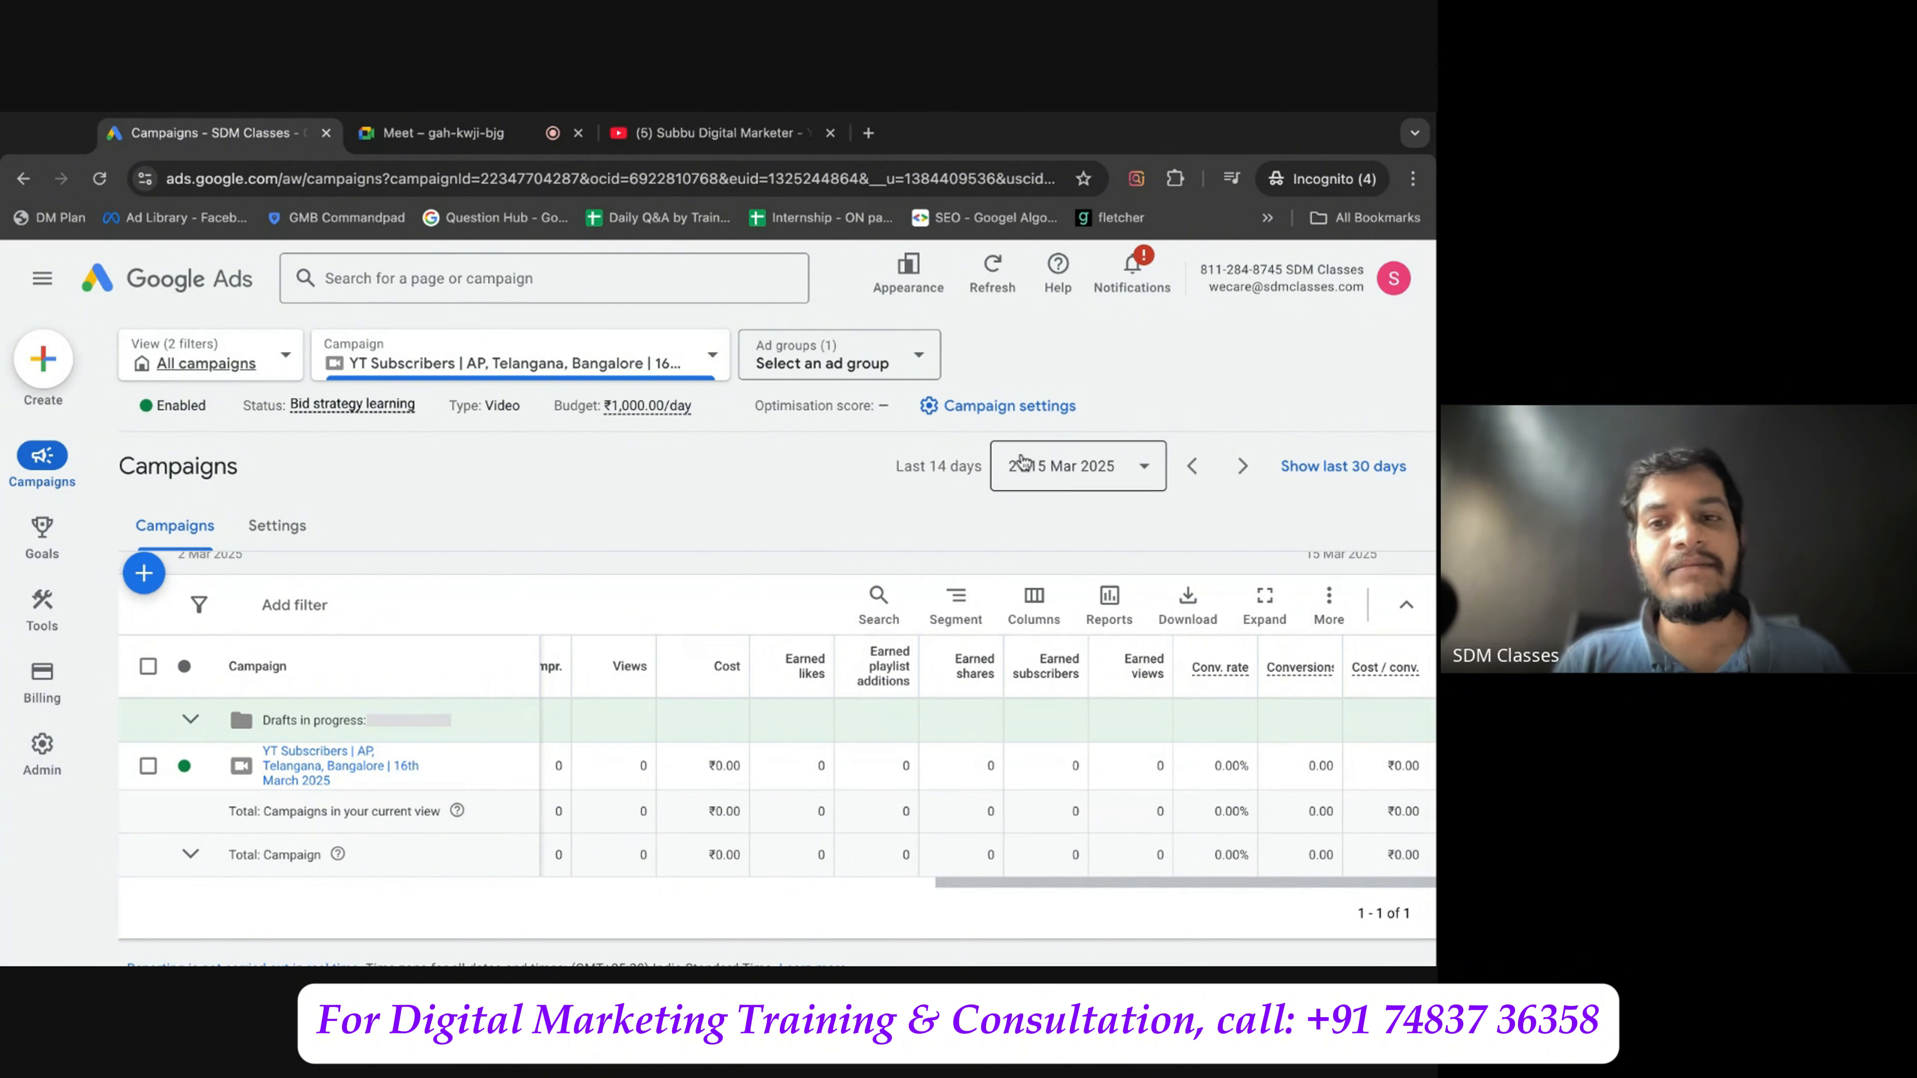
{"action": "left_click", "coordinate": [1078, 466]}
{"action": "left_click", "coordinate": [943, 541]}
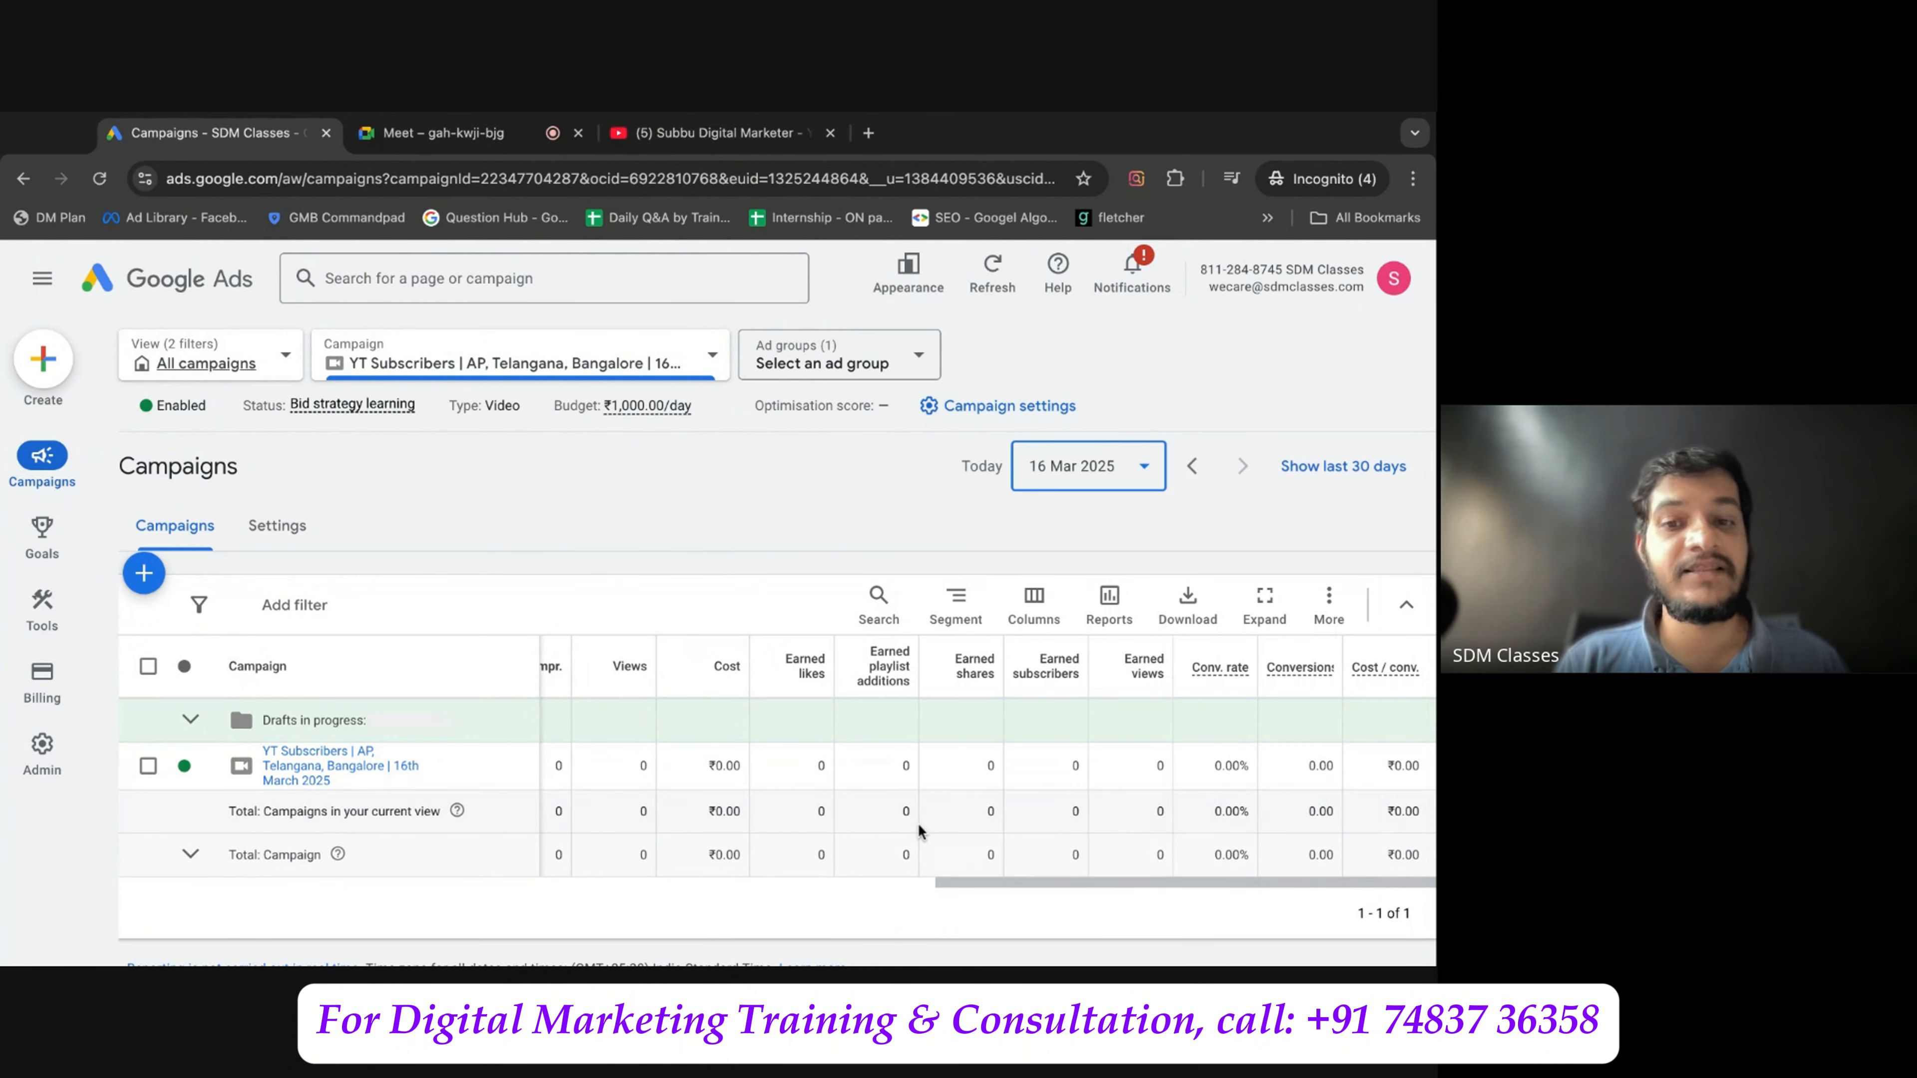